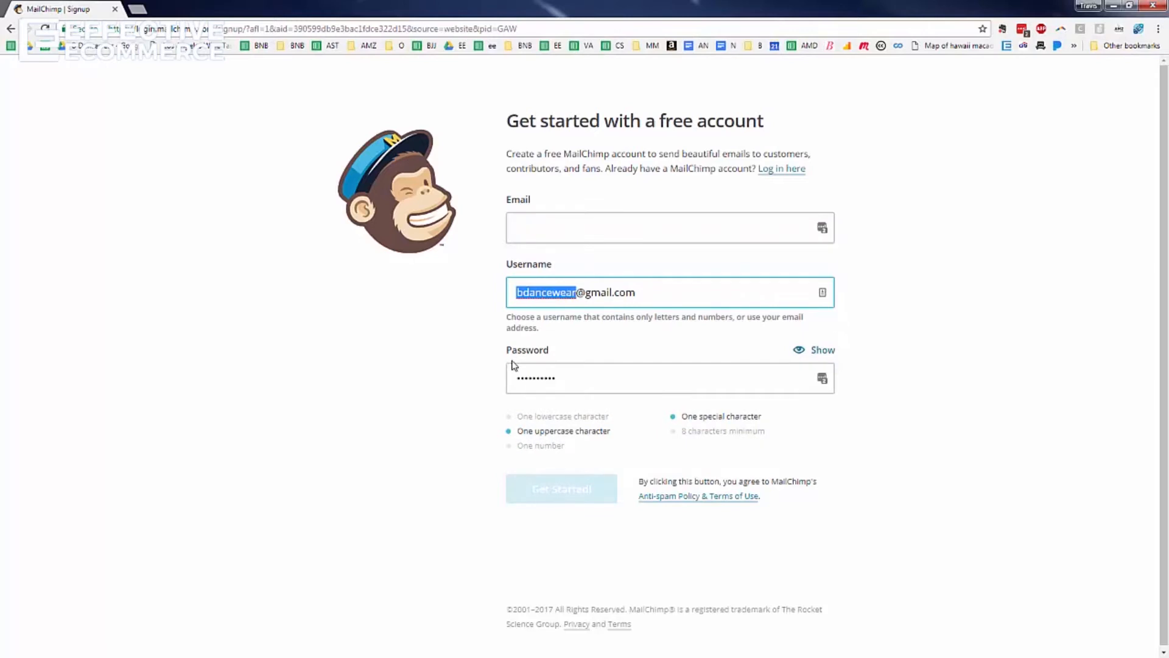
Enter the account email address in the free-account signup form
scroll(543, 357, "down", 1)
left_click(570, 232)
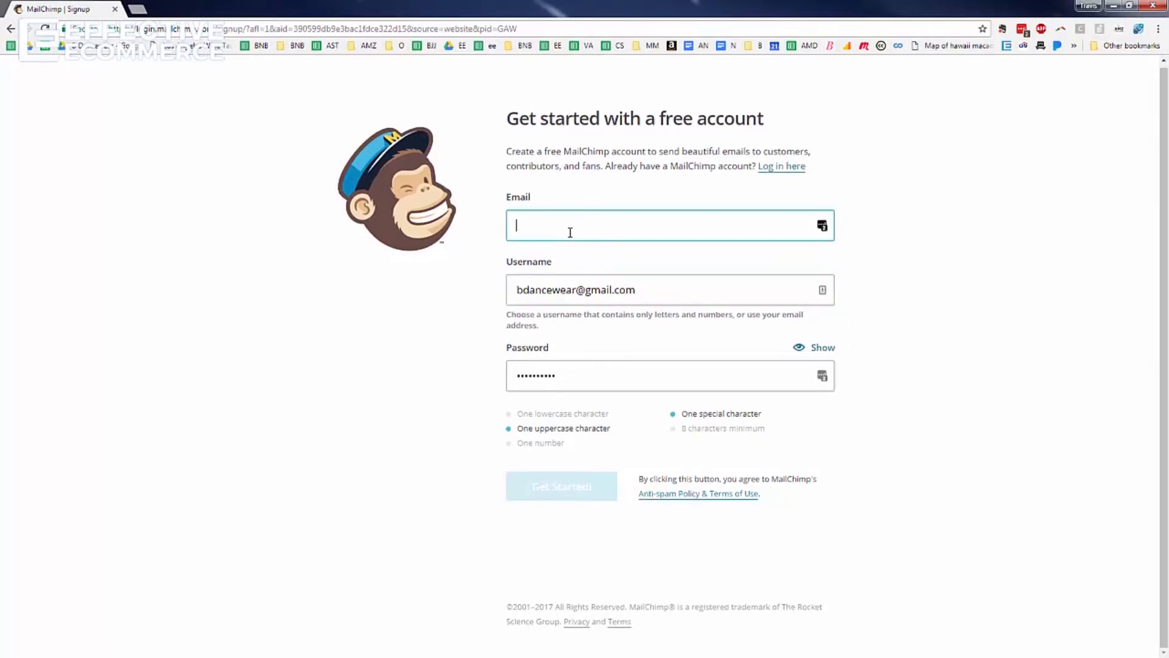
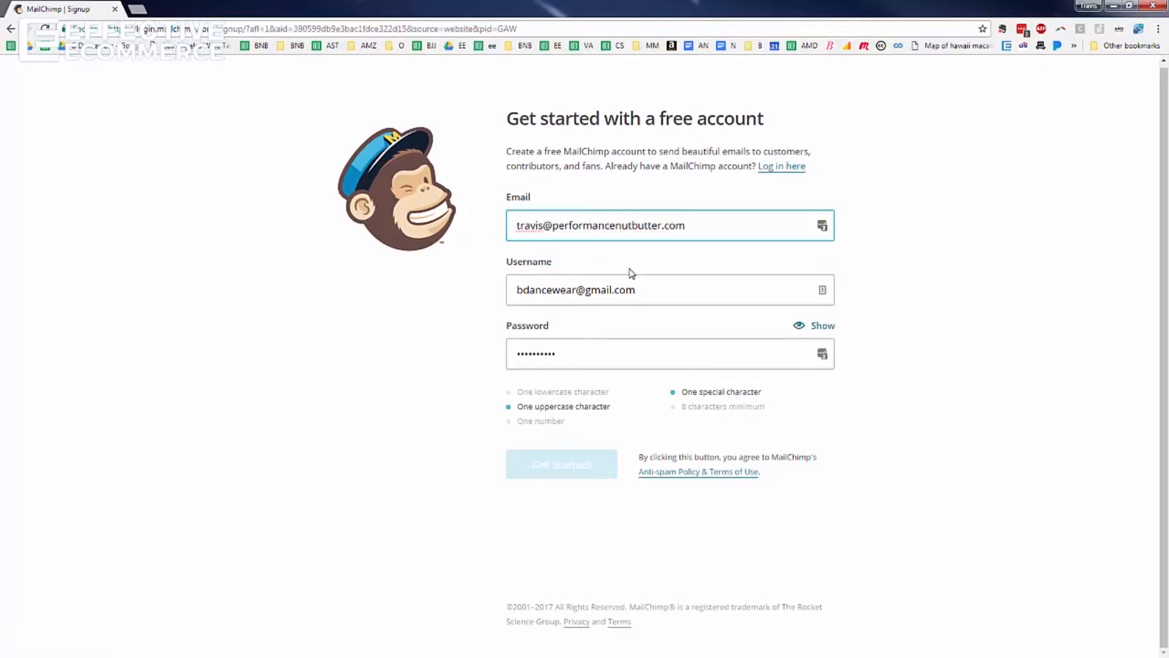
Replace the prefilled username with a new username
left_click(649, 288)
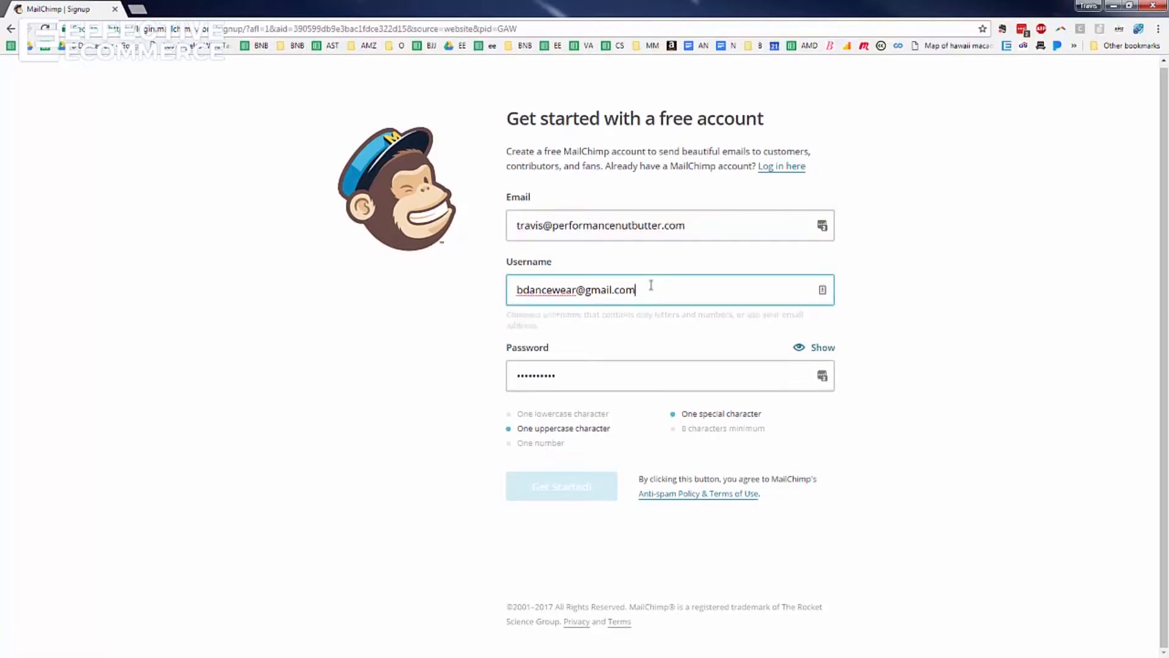
triple_click(569, 290)
type("trva")
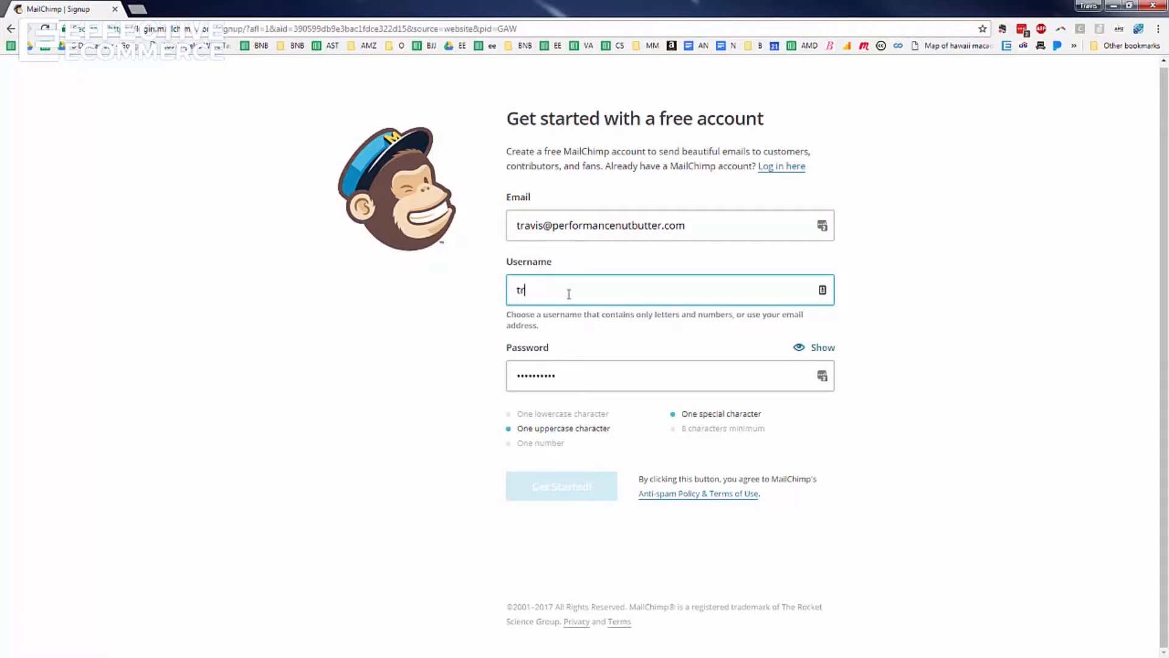
key("BackSpace")
key("BackSpace")
type("avis22")
Replace the signup password with a new password
triple_click(595, 376)
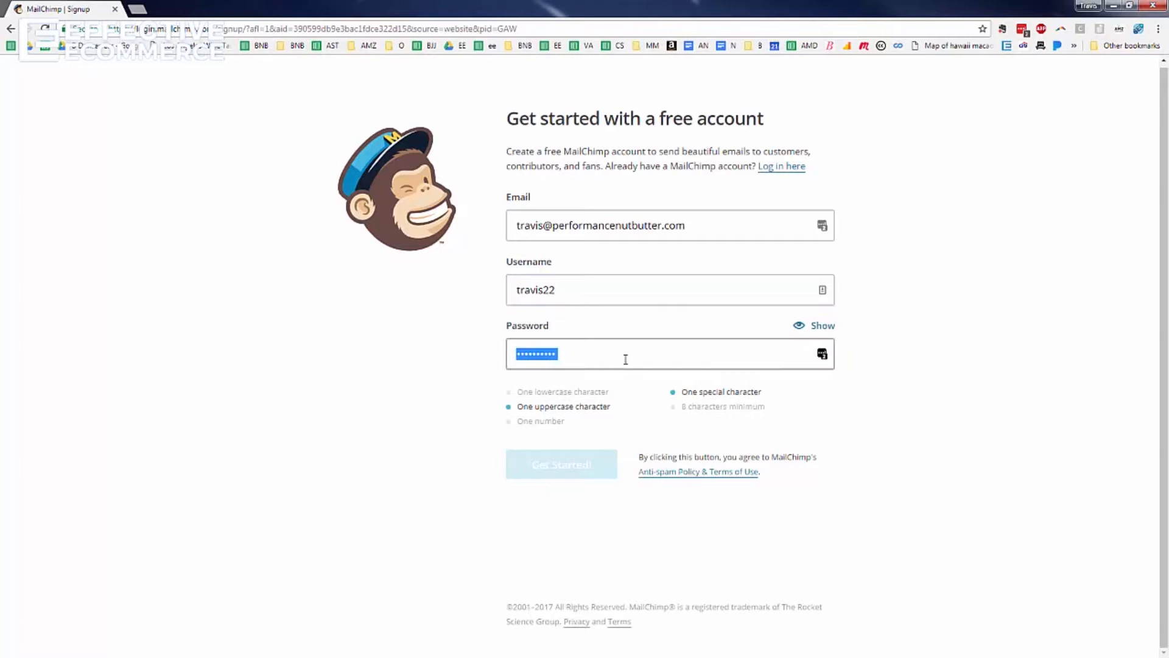
left_click(593, 354)
key("ctrl+a")
type("••••••••")
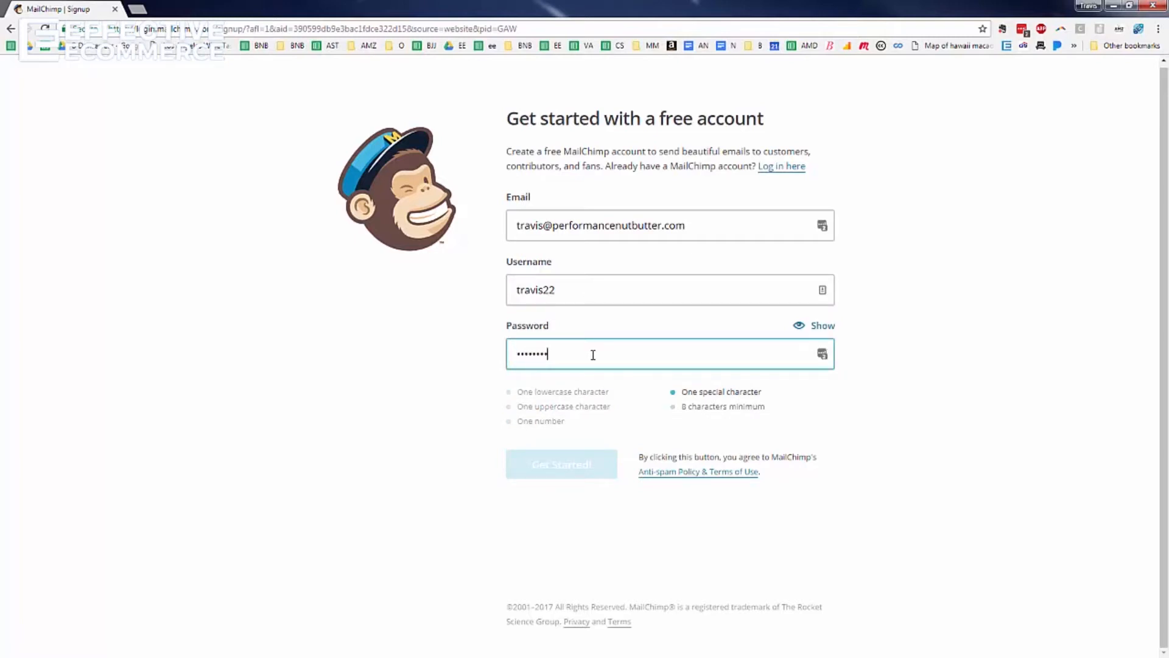
type("•")
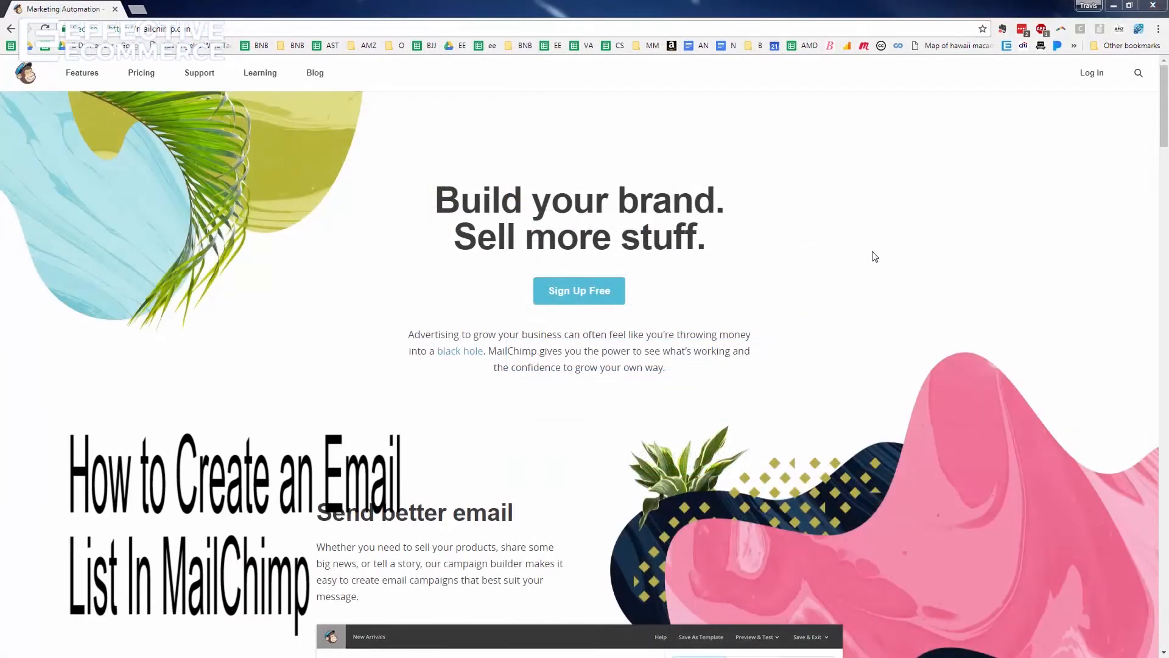
Log in to the existing MailChimp account with its username and password
left_click(1085, 76)
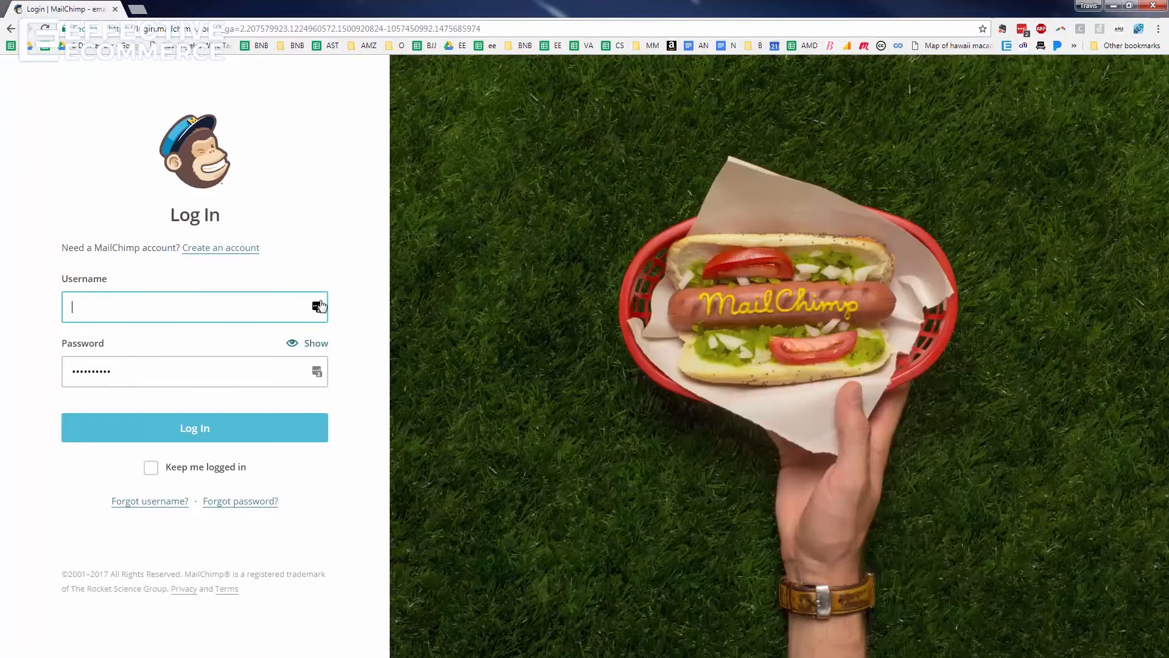
left_click(139, 430)
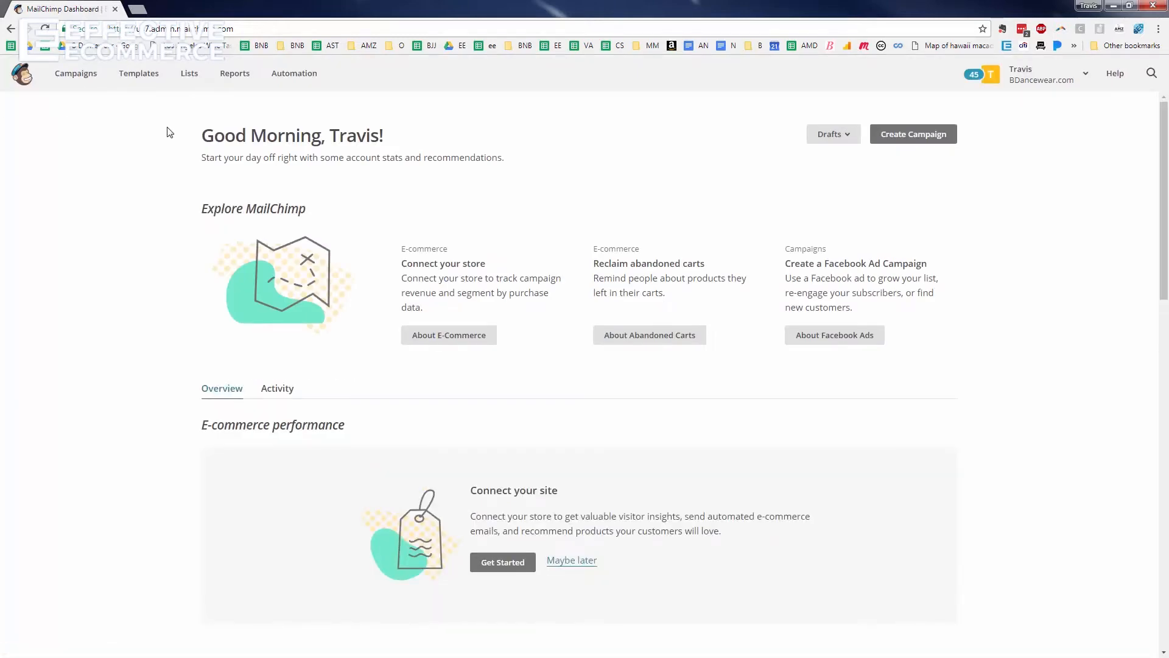
From the Lists page, choose Create List and confirm a brand-new list rather than groups
left_click(193, 81)
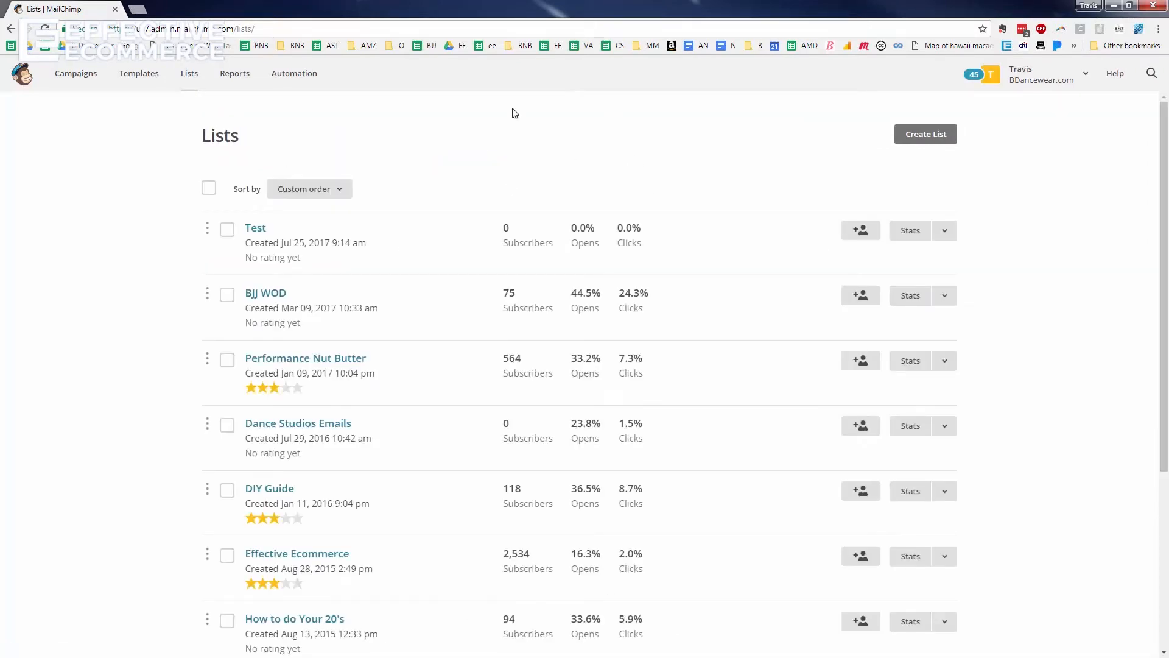
scroll(512, 109, "down", 5)
scroll(477, 301, "up", 5)
left_click(927, 135)
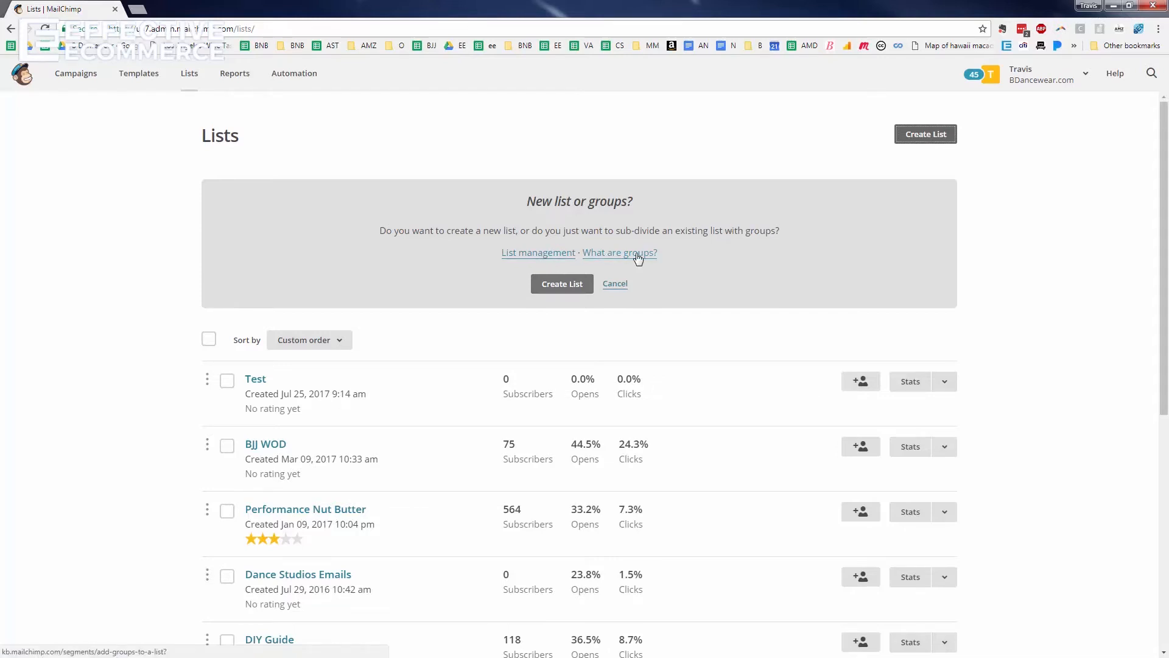
left_click(565, 286)
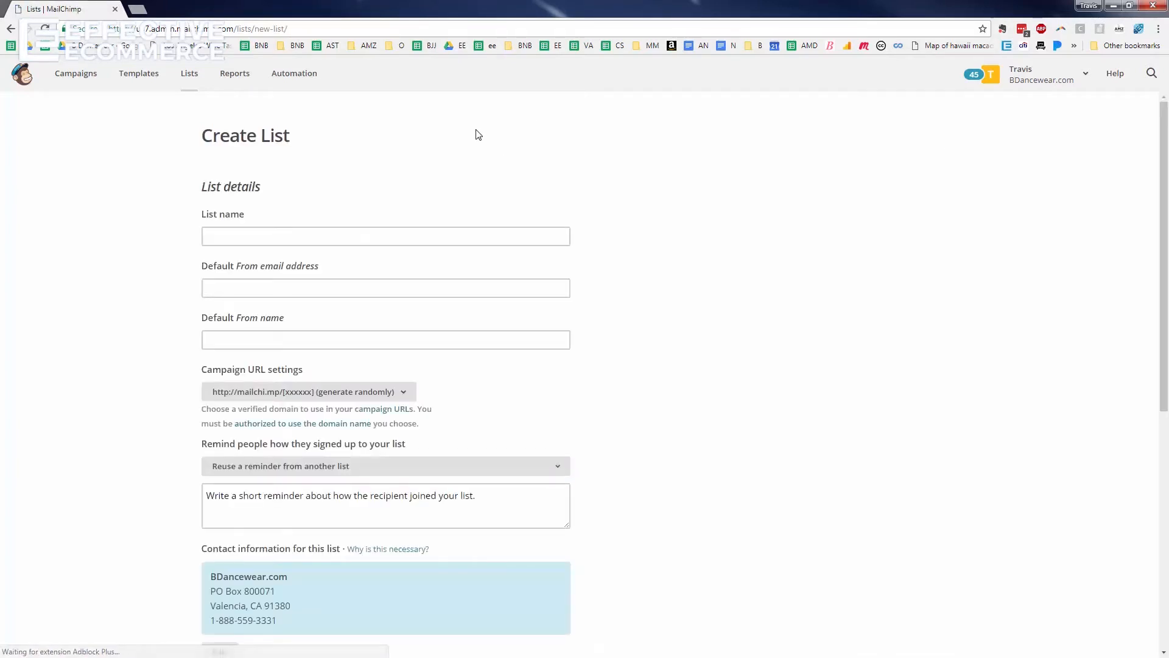
Name the new list Test123 and enter the default From email address
left_click(275, 235)
type("Test123")
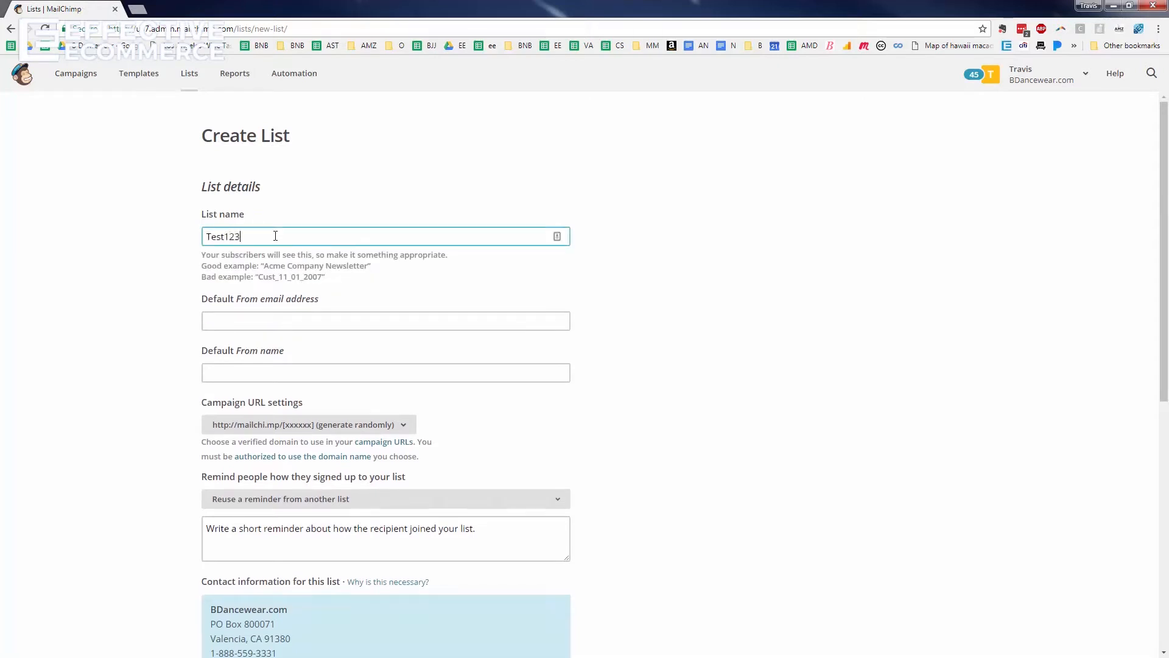
left_click(255, 318)
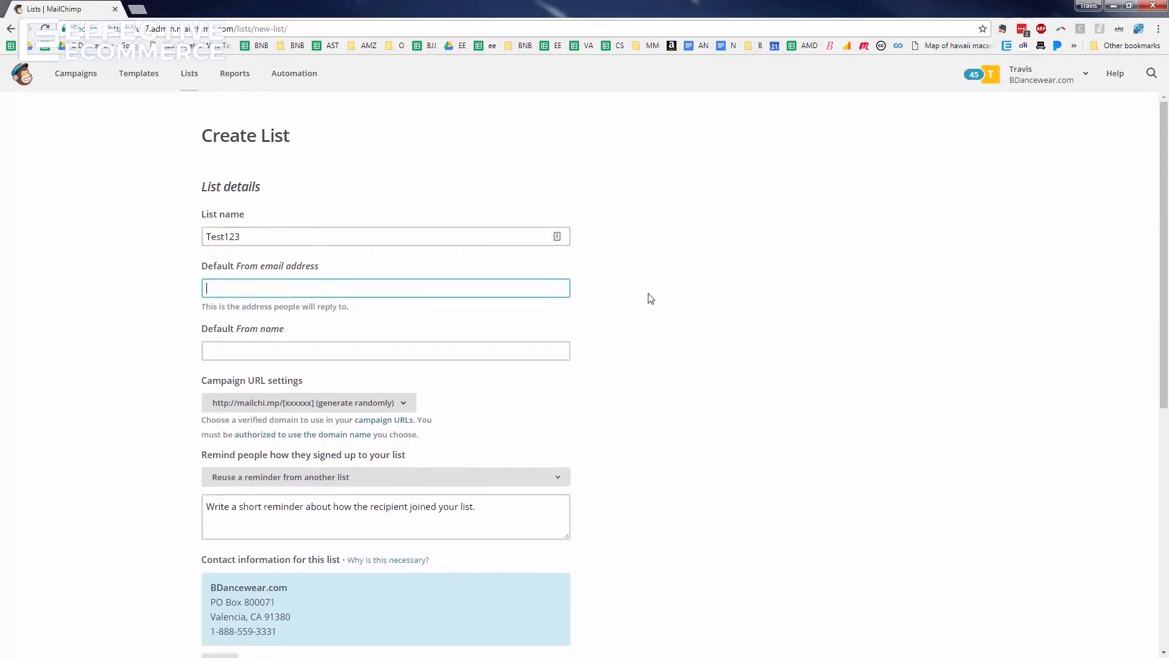
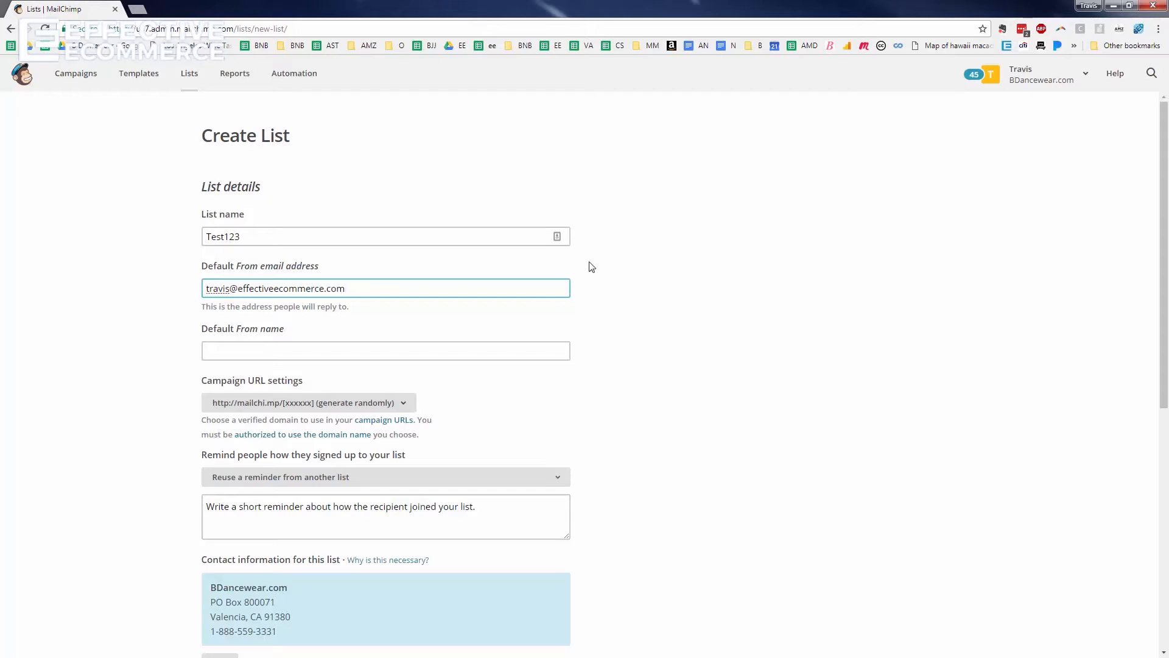
double_click(256, 237)
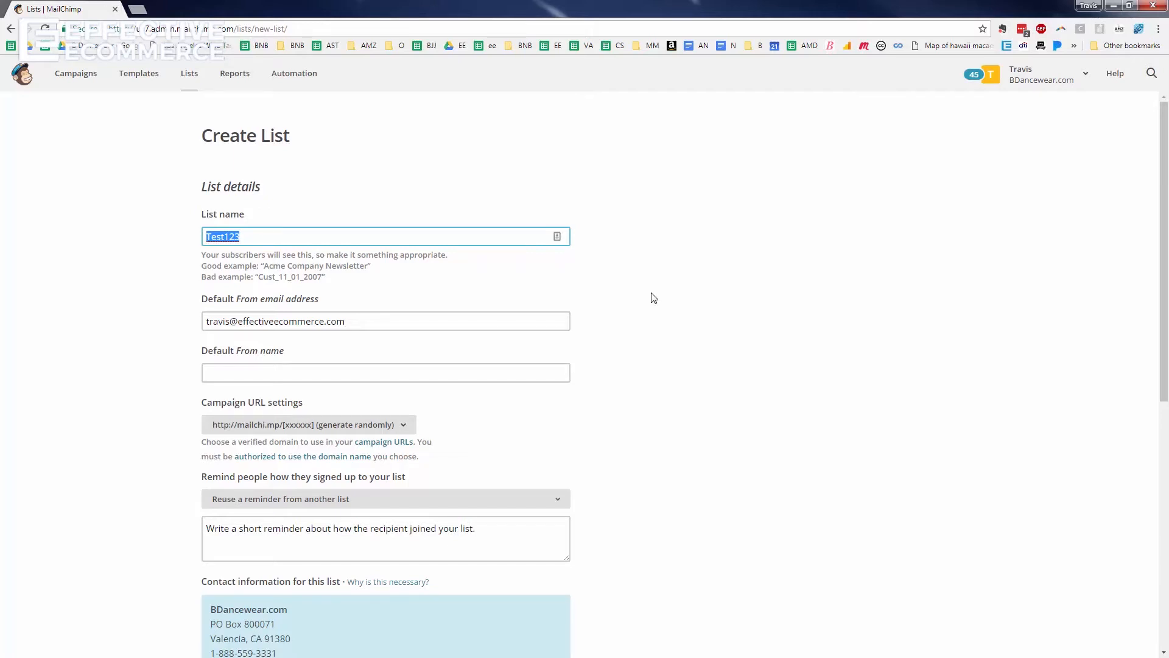
left_click(309, 242)
left_click(273, 319)
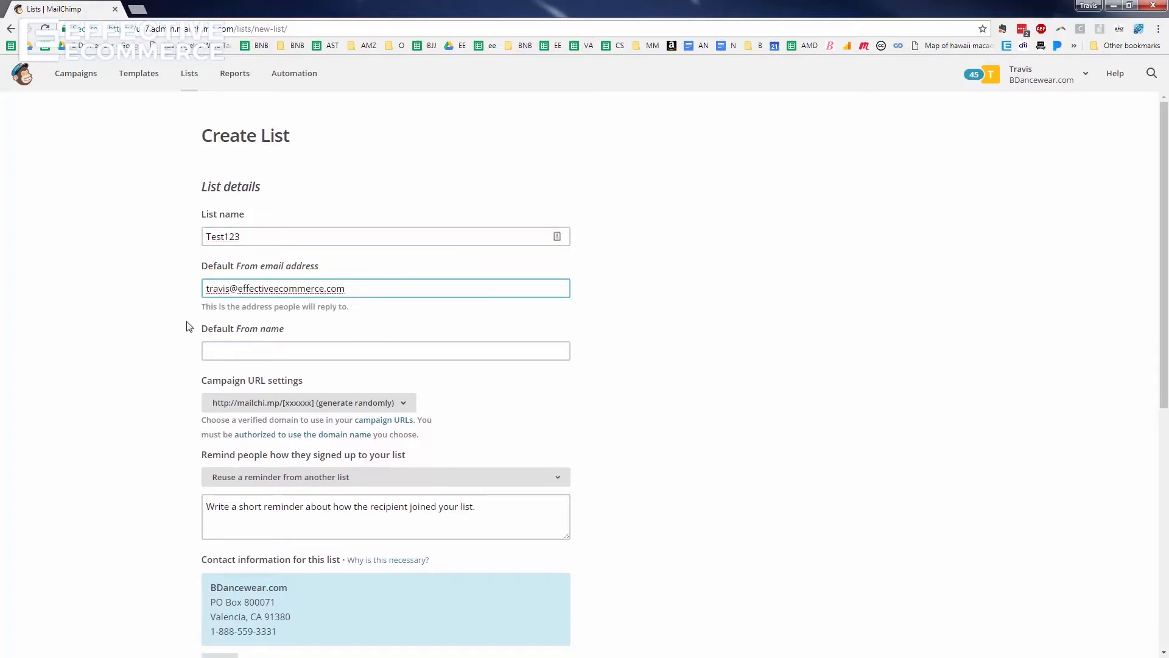
Enter the default From name and choose the mailchi.mp/effectiveecommerce.com campaign URL
left_click(287, 344)
type("Travis Marziani")
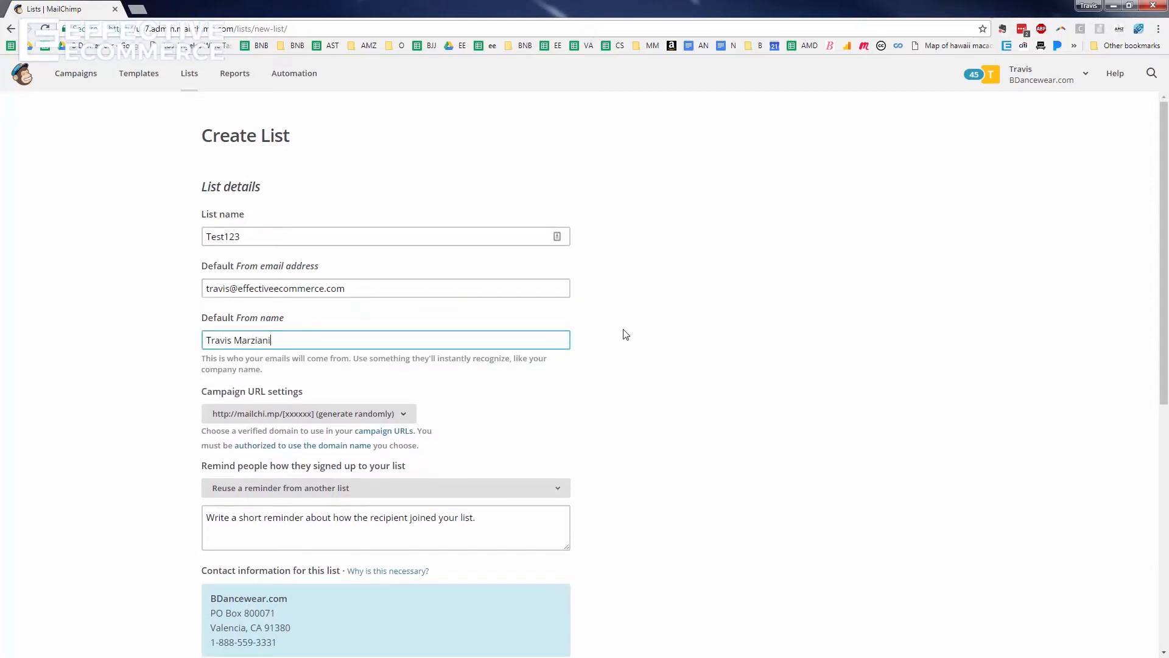
left_click(304, 420)
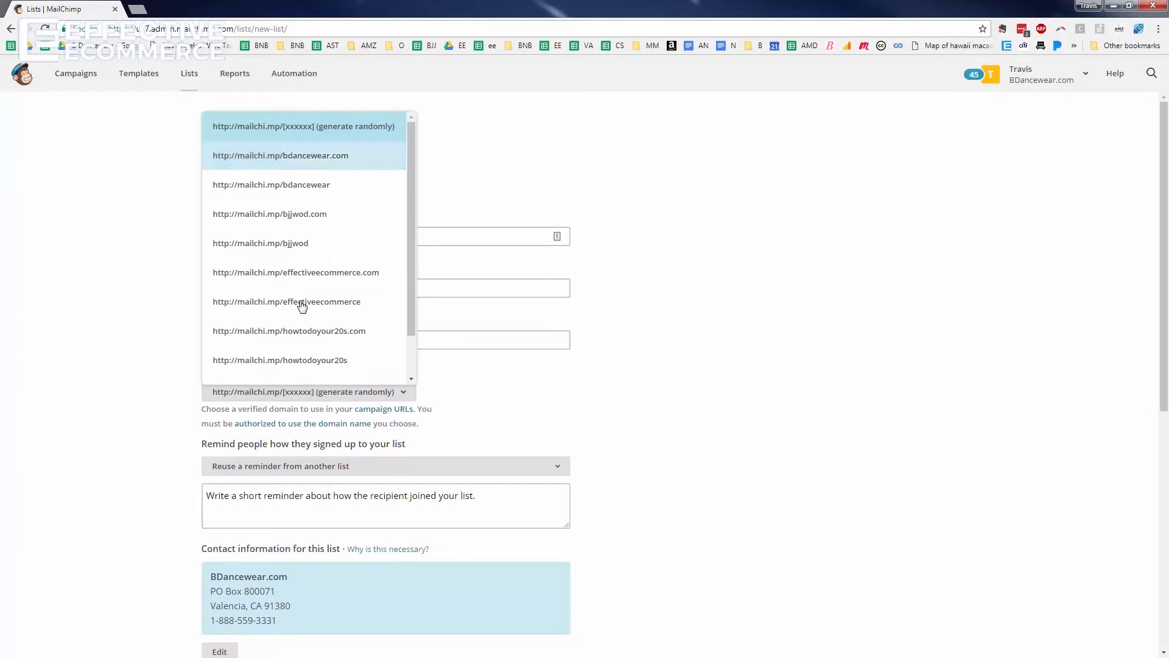
left_click(364, 272)
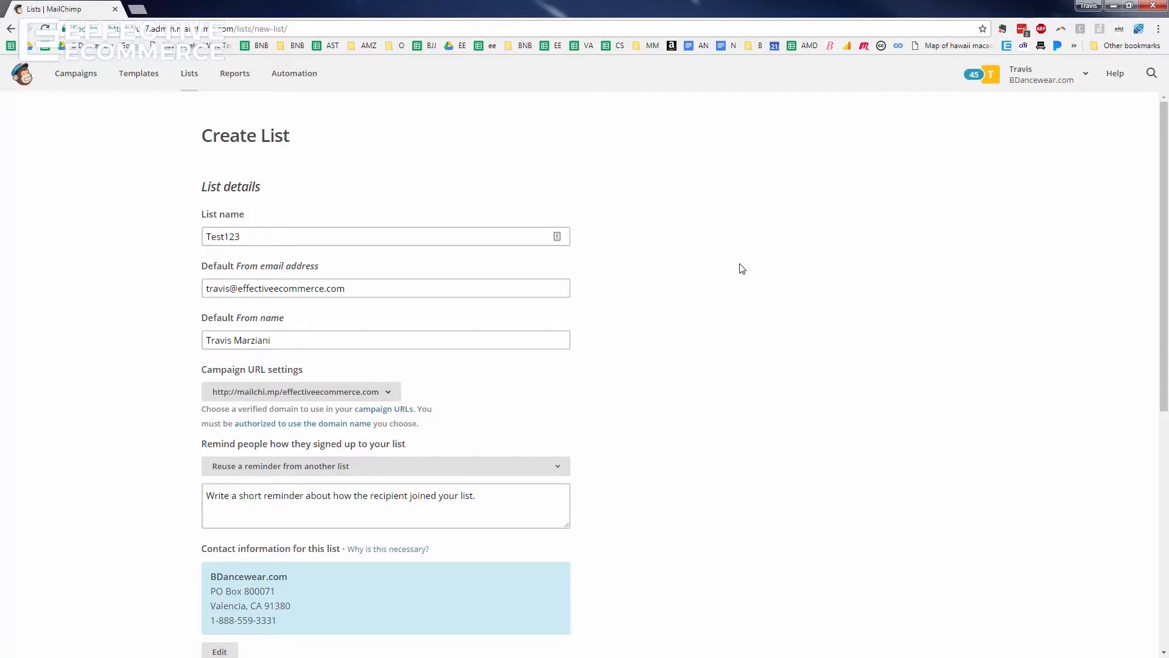
Write the reminder 'You singed up for the list to get my free Ecommerce Success Pack'
scroll(663, 297, "down", 2)
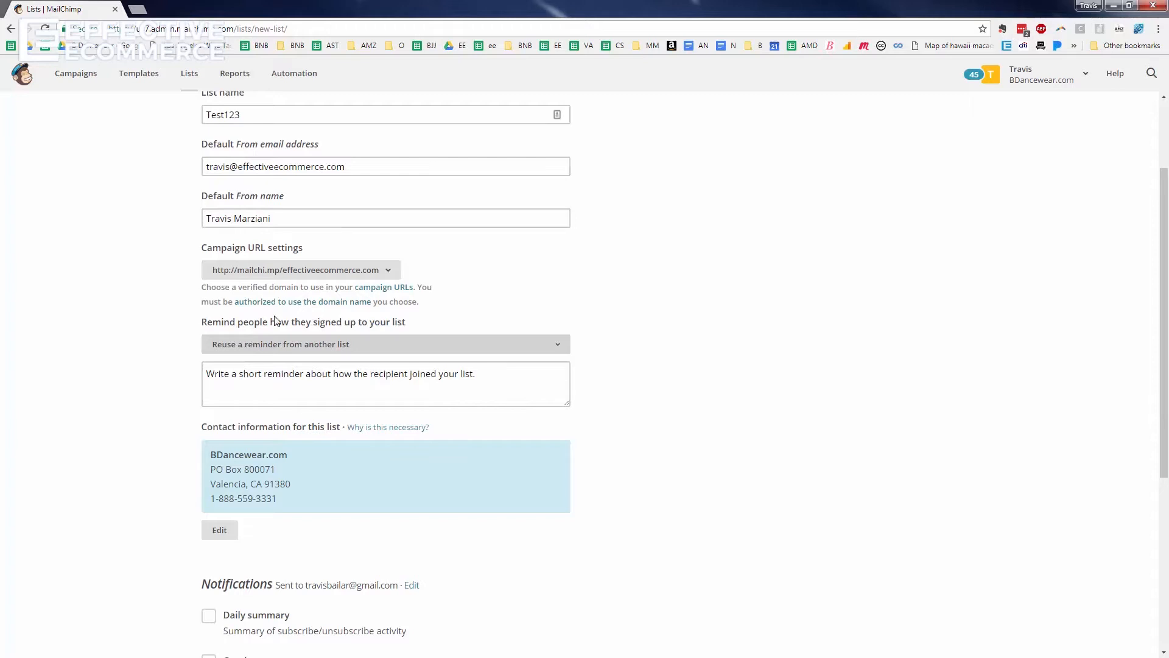
left_click(443, 388)
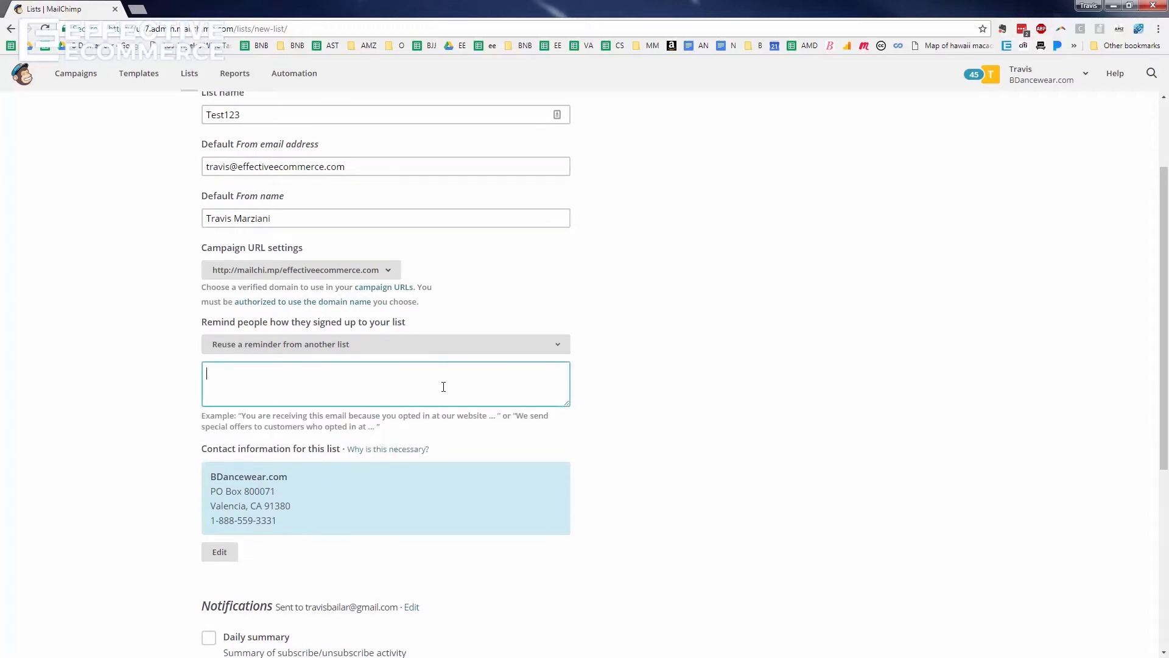
type("You singed up for the list to get my free Ec")
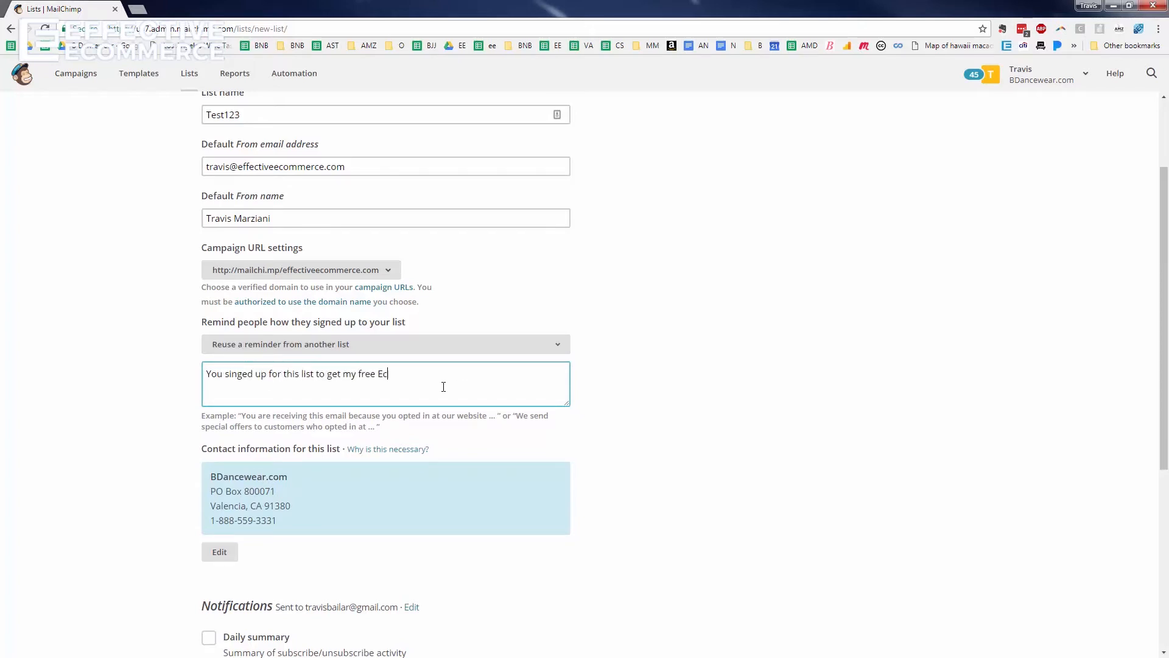
type("ommerce Success Pack")
Change the contact company to Effective Ecommerce and save the new list
scroll(551, 356, "down", 3)
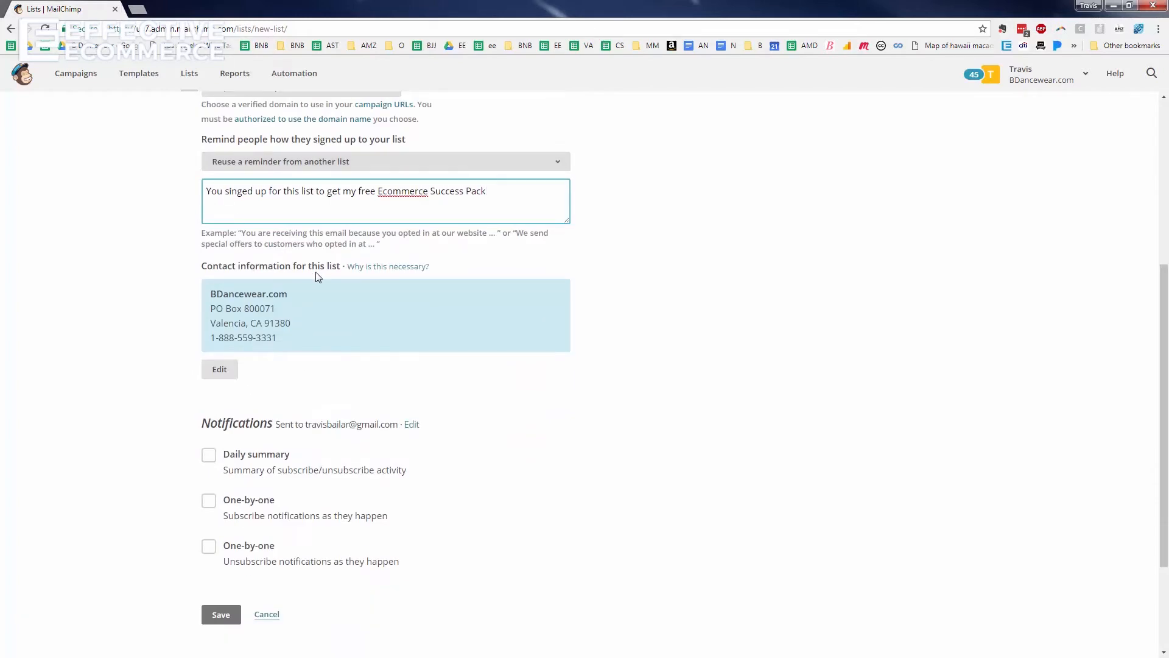
left_click_drag(288, 338, 298, 277)
left_click(152, 366)
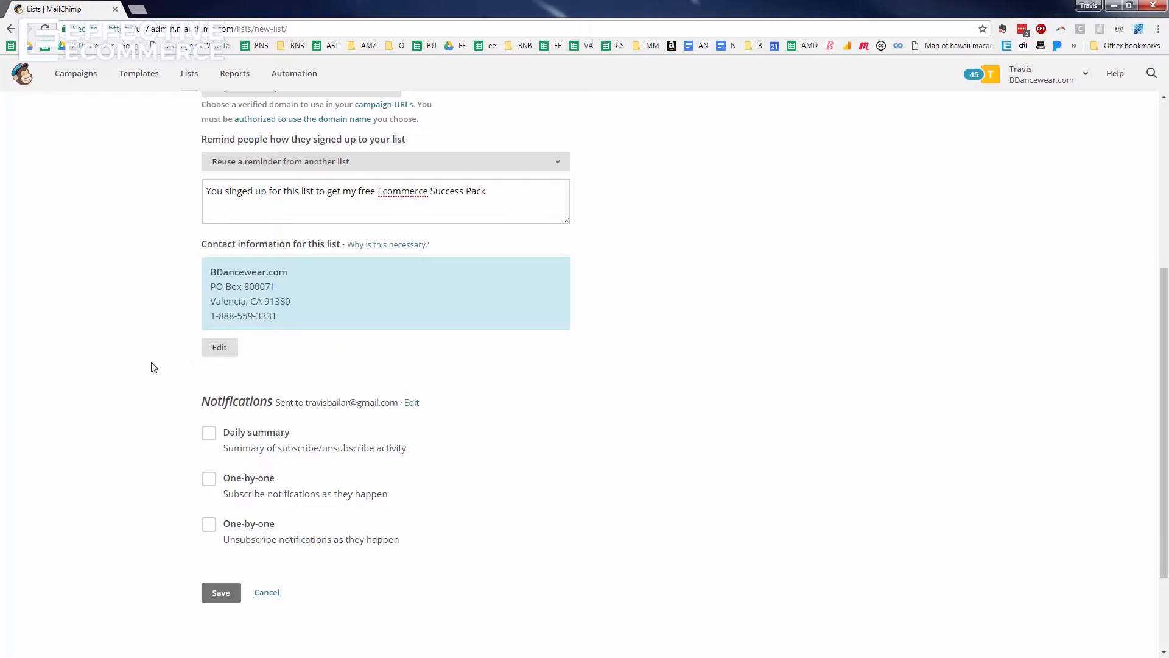
left_click(219, 347)
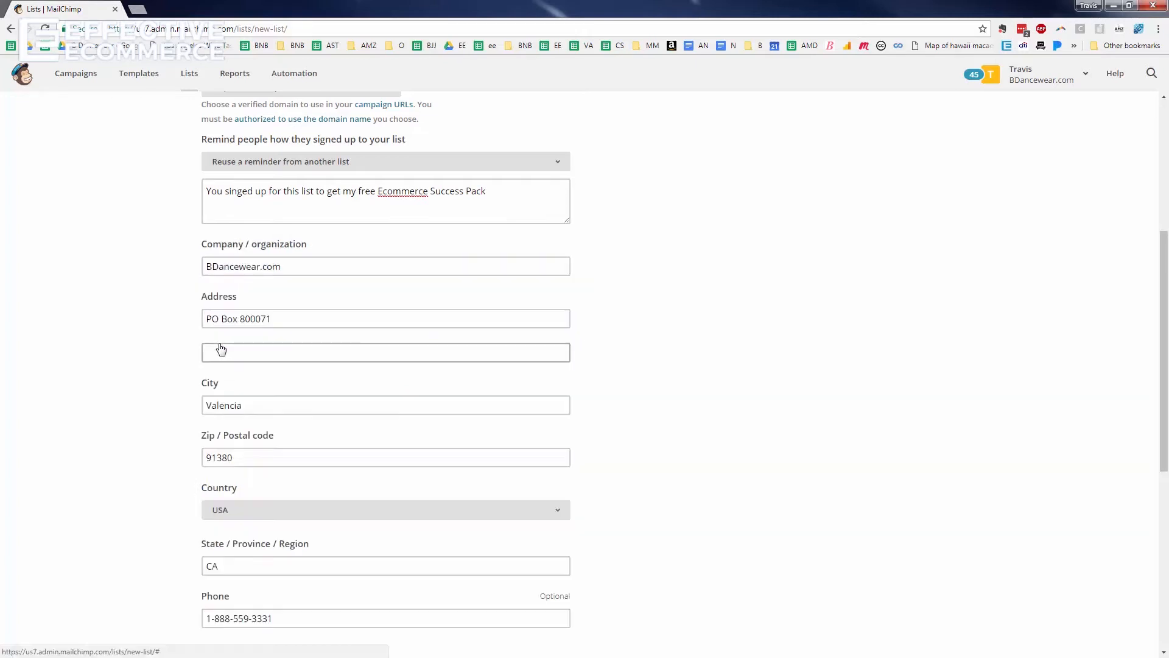
triple_click(247, 269)
type("Effec")
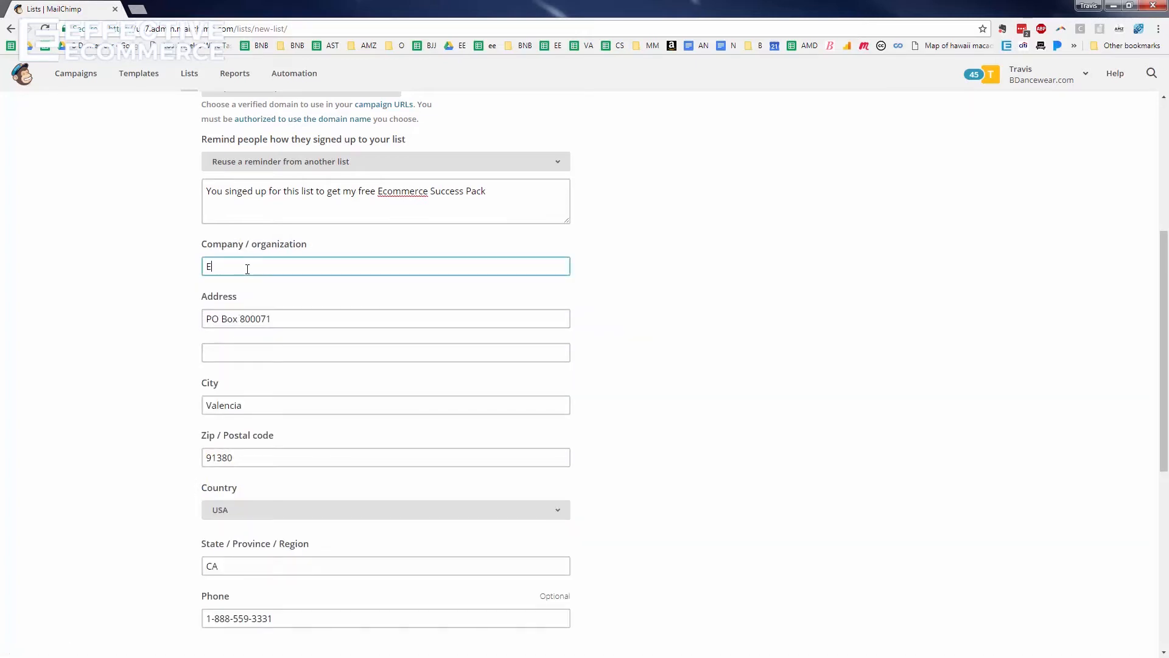
type("tive ecommerce")
scroll(247, 287, "down", 3)
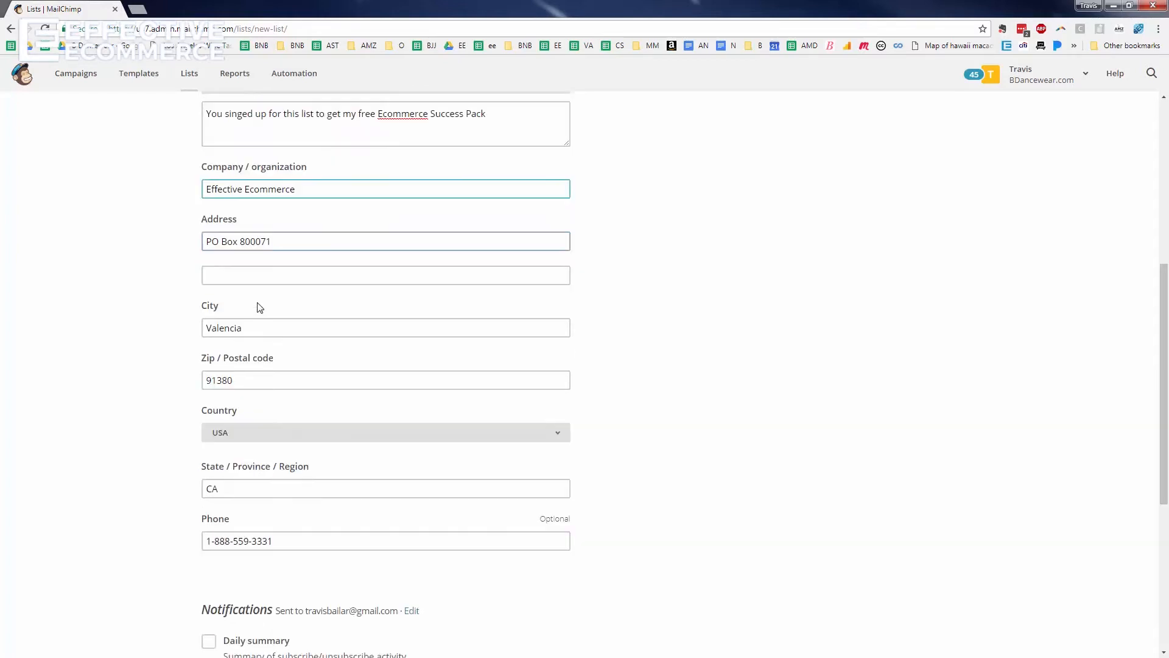
scroll(221, 216, "down", 1)
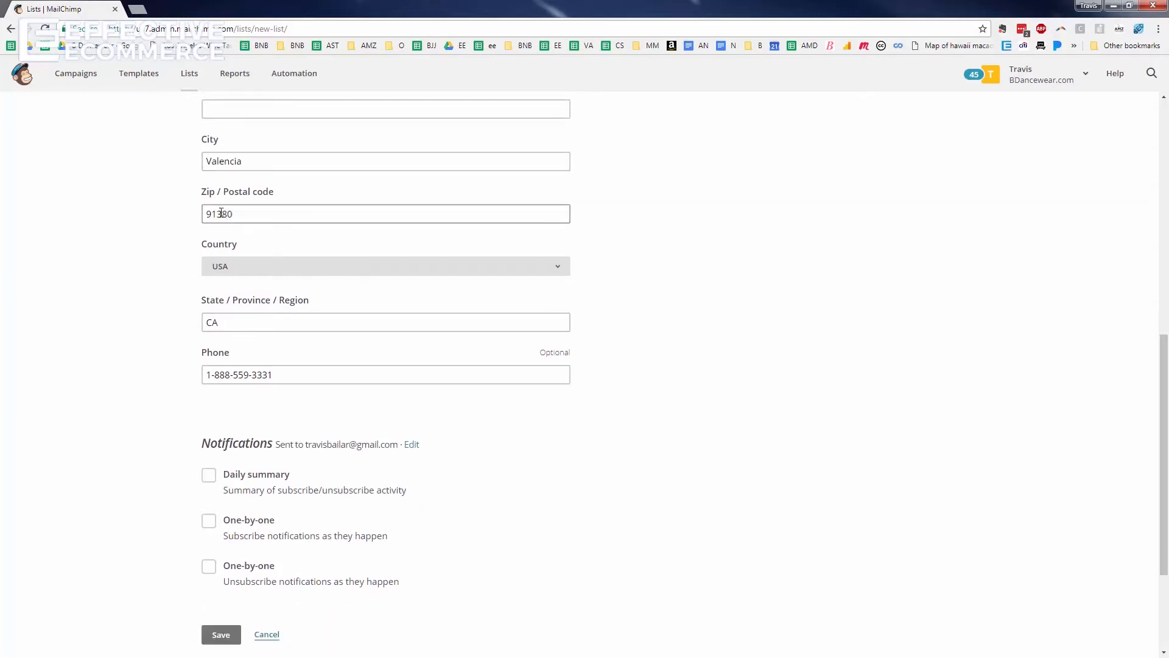
left_click(230, 633)
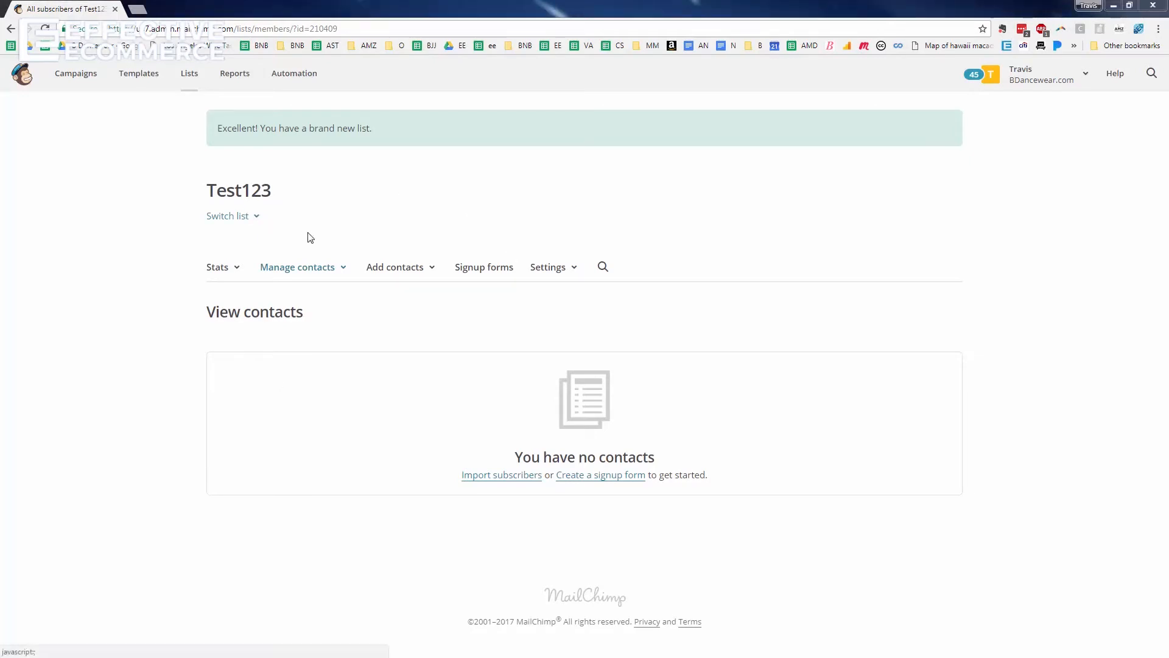
Choose Add a subscriber from the Test123 list's Add contacts menu
left_click(345, 268)
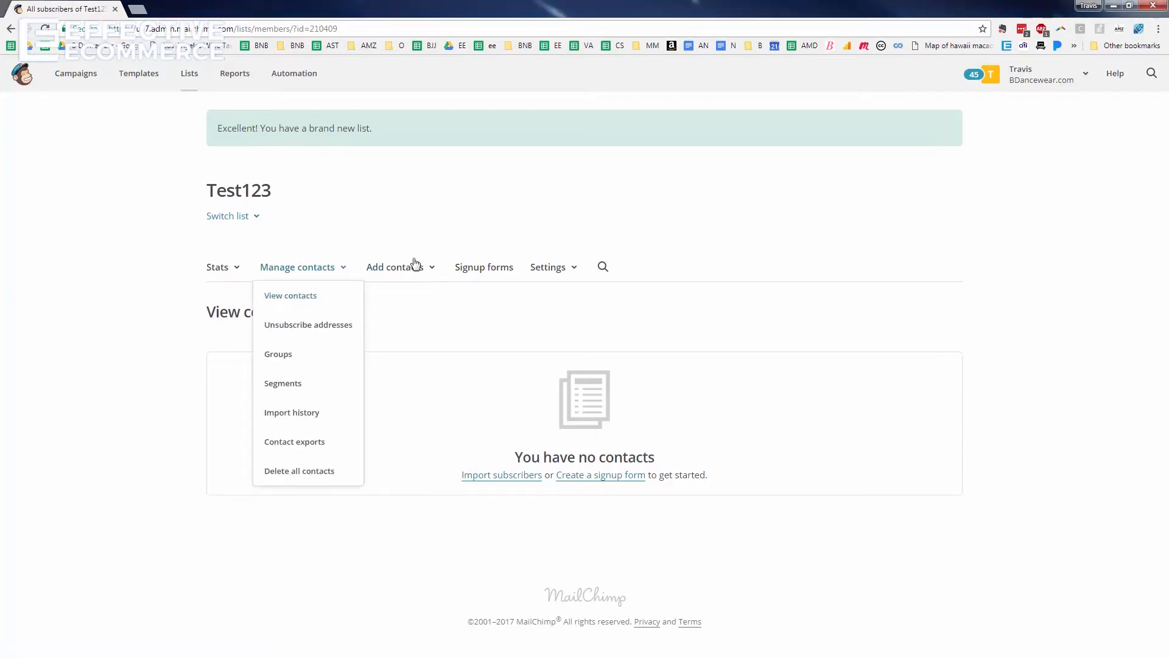
left_click(432, 270)
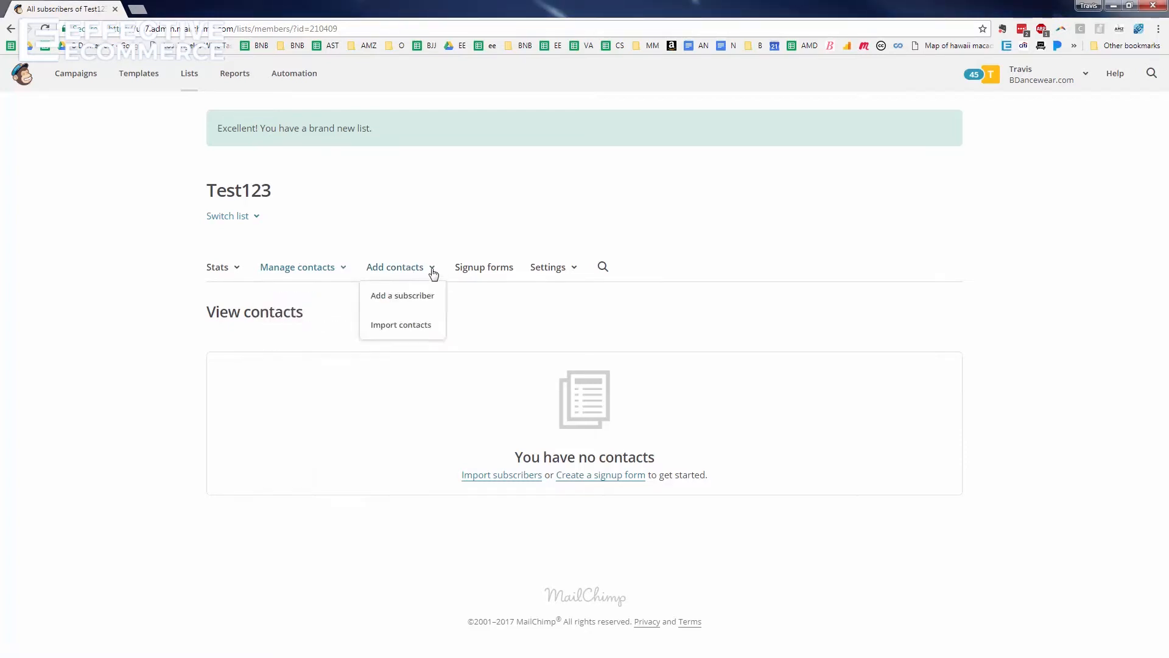
left_click(398, 297)
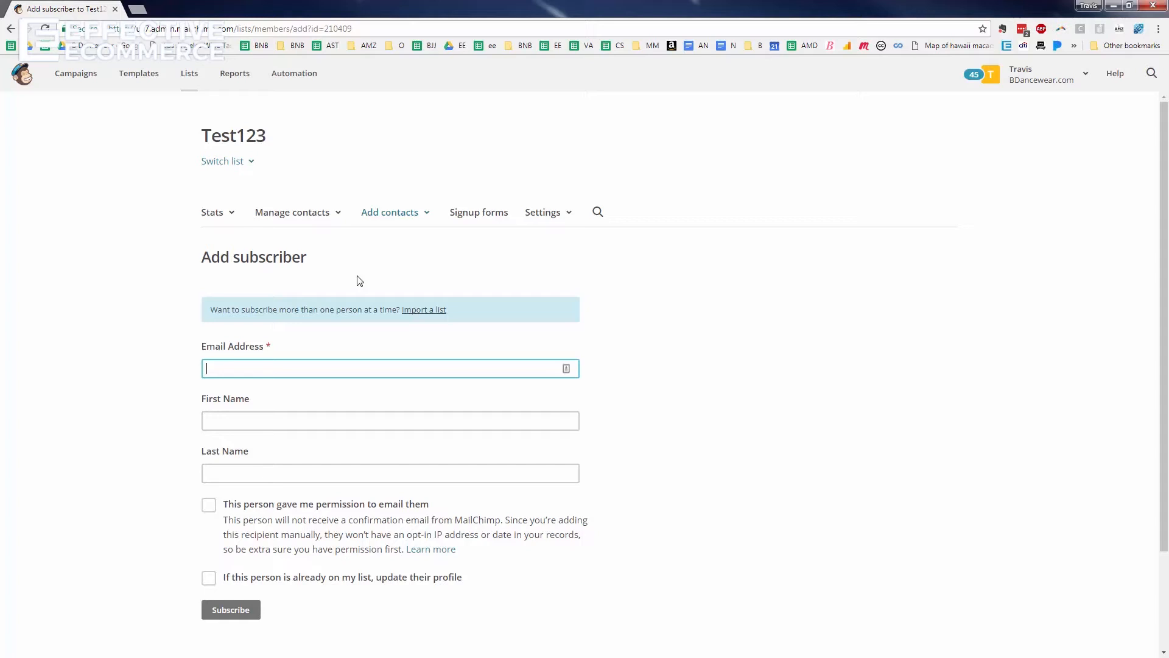
Subscribe one contact with email, first name and emailing permission, then view the list's contacts
key("Tab")
type("Travi")
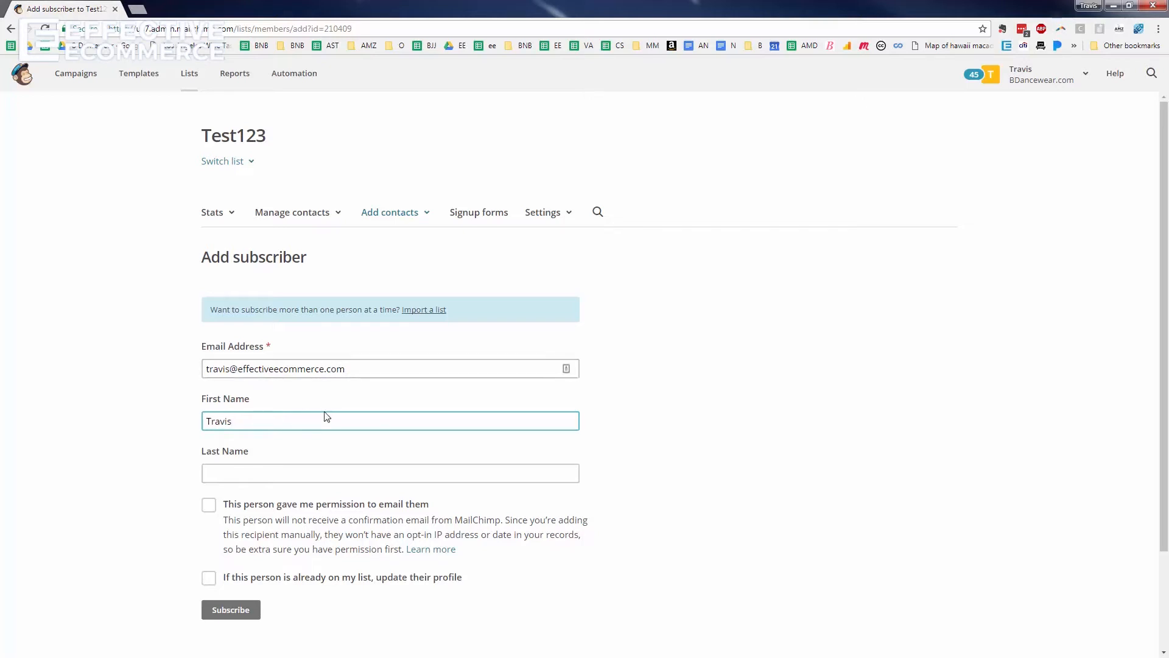
left_click(208, 506)
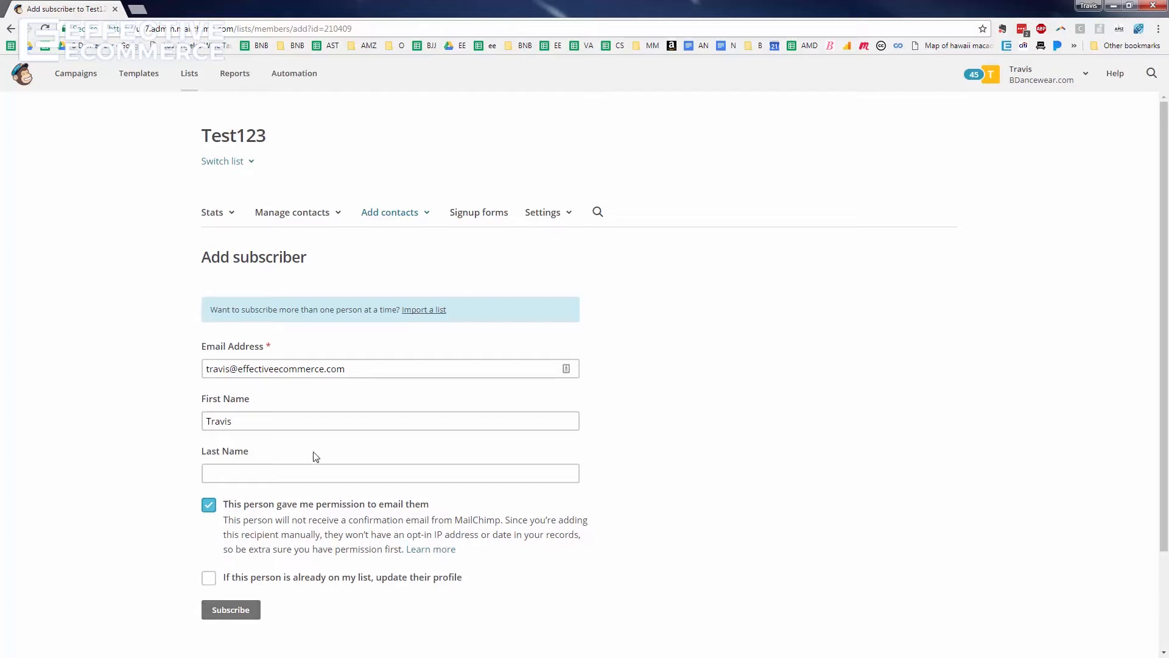
left_click(280, 420)
double_click(280, 420)
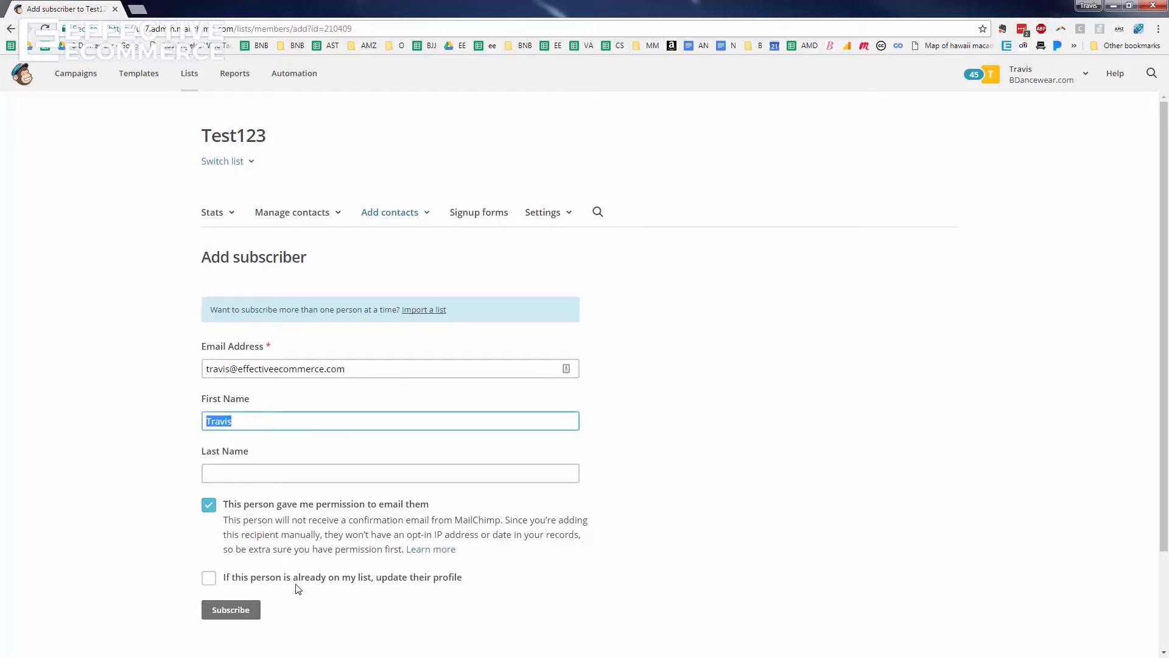
scroll(295, 569, "down", 2)
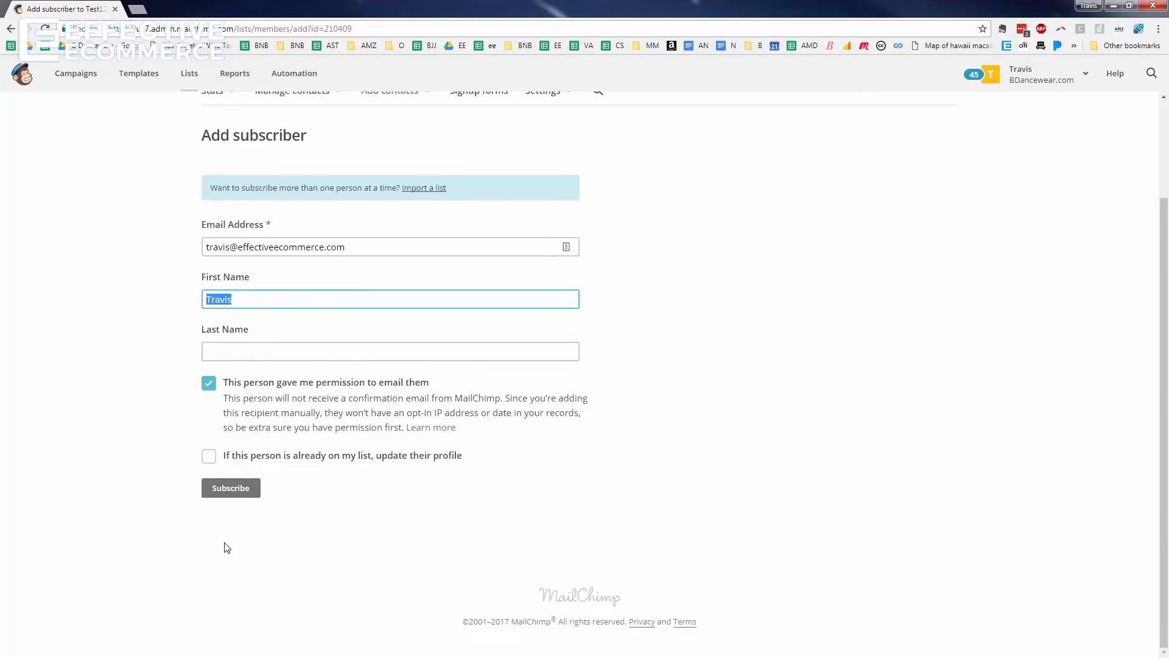
left_click(244, 494)
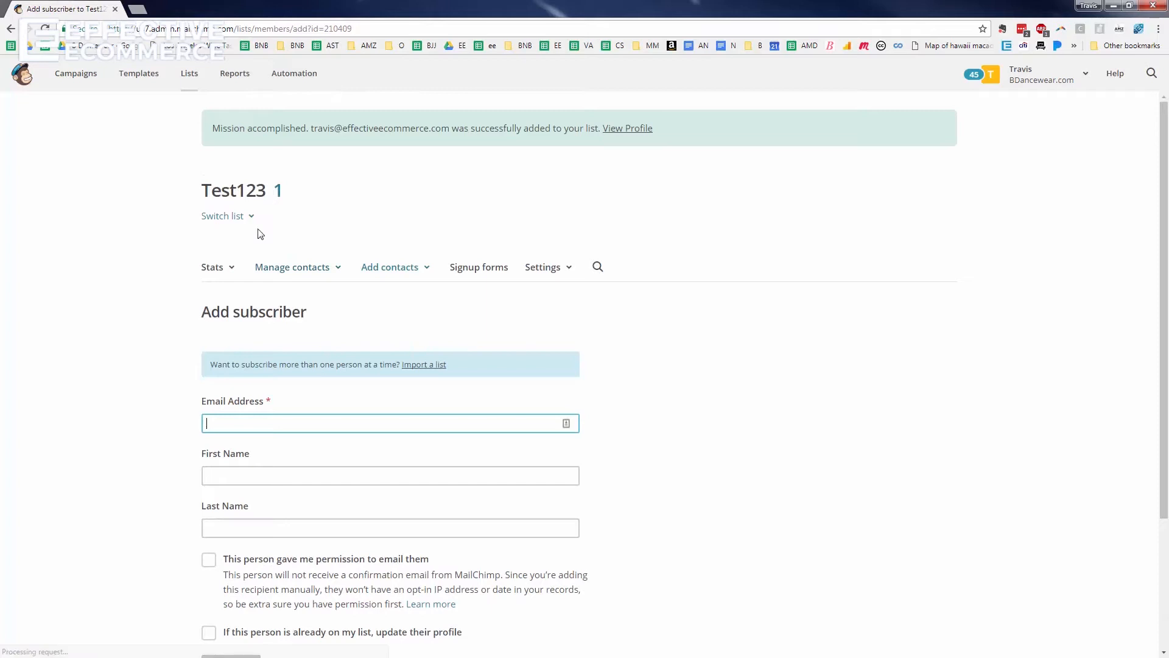
left_click(279, 192)
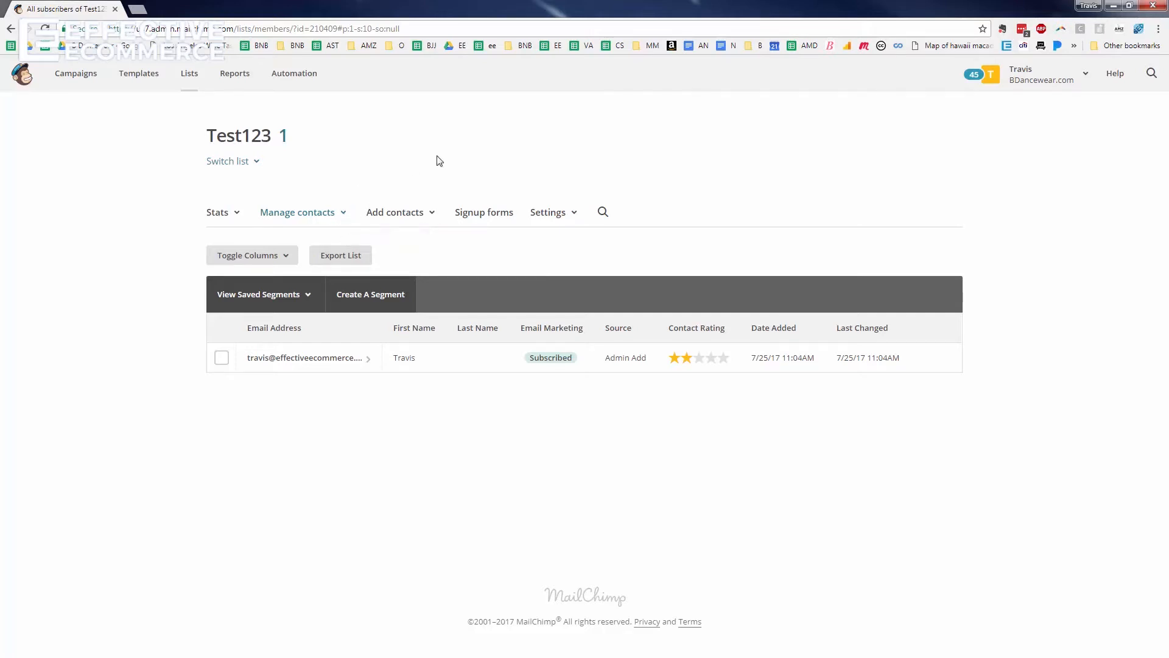
Start an Import contacts using Copy/paste from file and bring up the Excel subscriber sheet
left_click(429, 217)
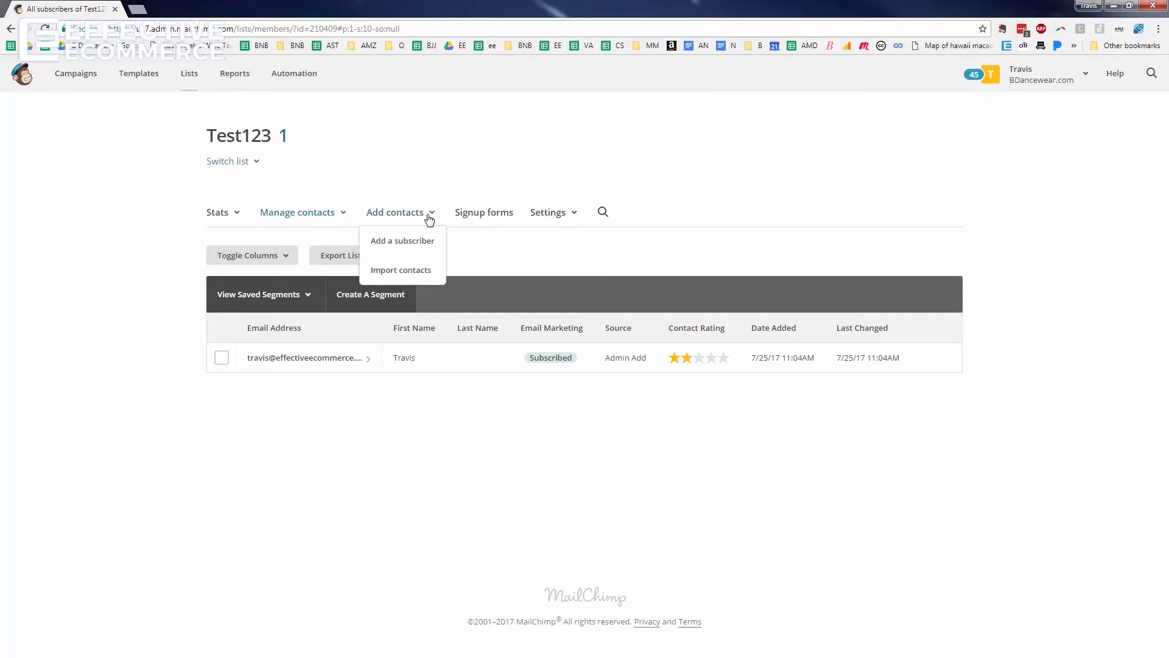
left_click(414, 272)
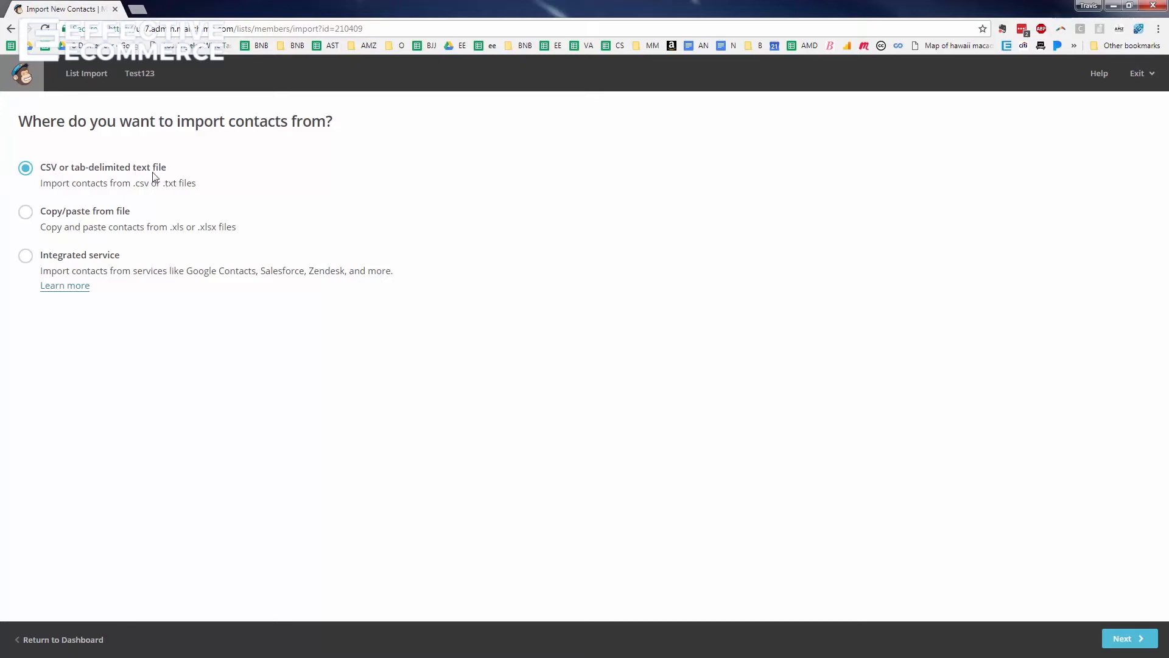
left_click(80, 220)
left_click(1123, 638)
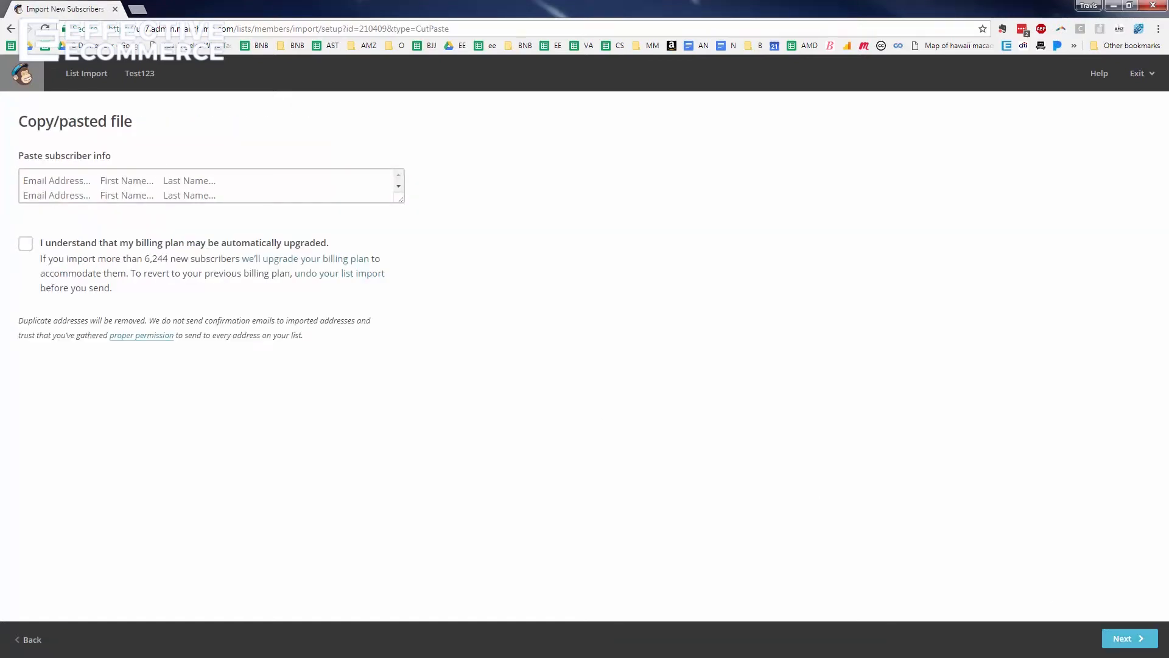
key("alt+Tab")
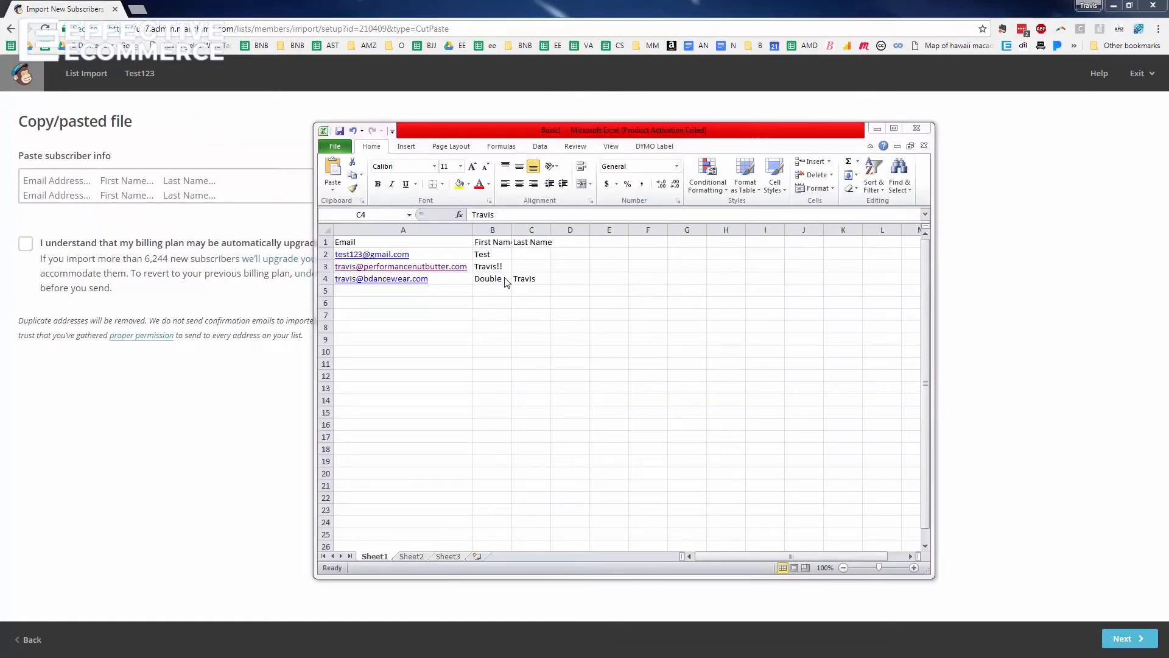
Copy the subscriber table A1:C4 from Excel into MailChimp's paste box
left_click(411, 244)
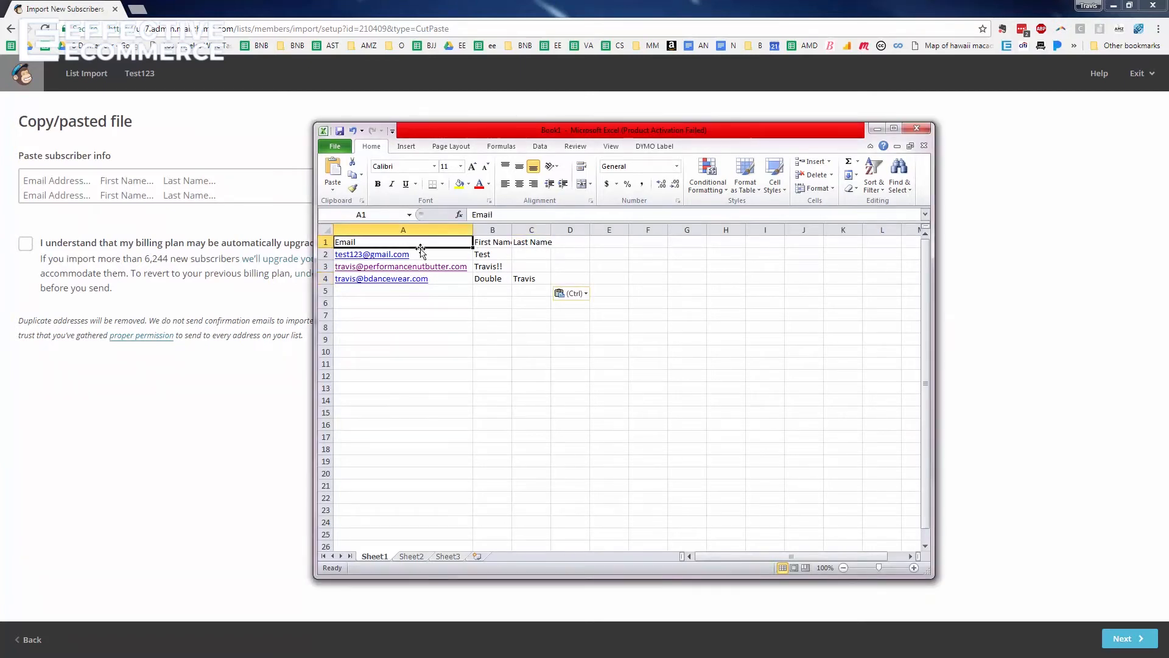
left_click_drag(440, 260, 443, 285)
left_click(496, 255)
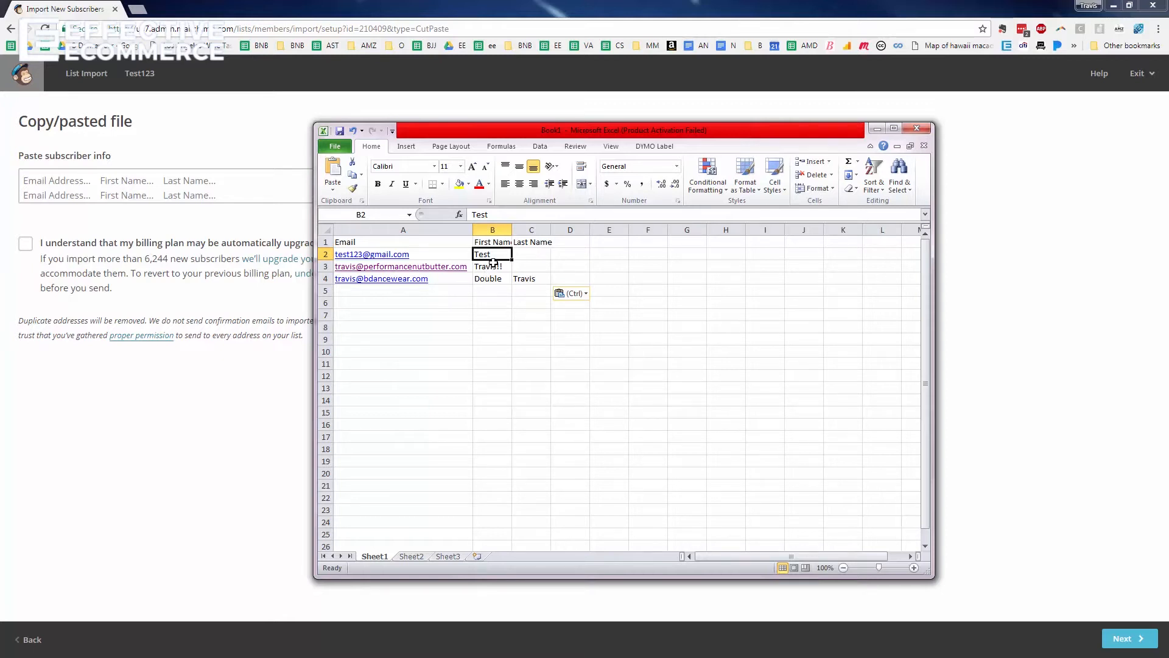
left_click_drag(417, 242, 532, 278)
key("ctrl+c")
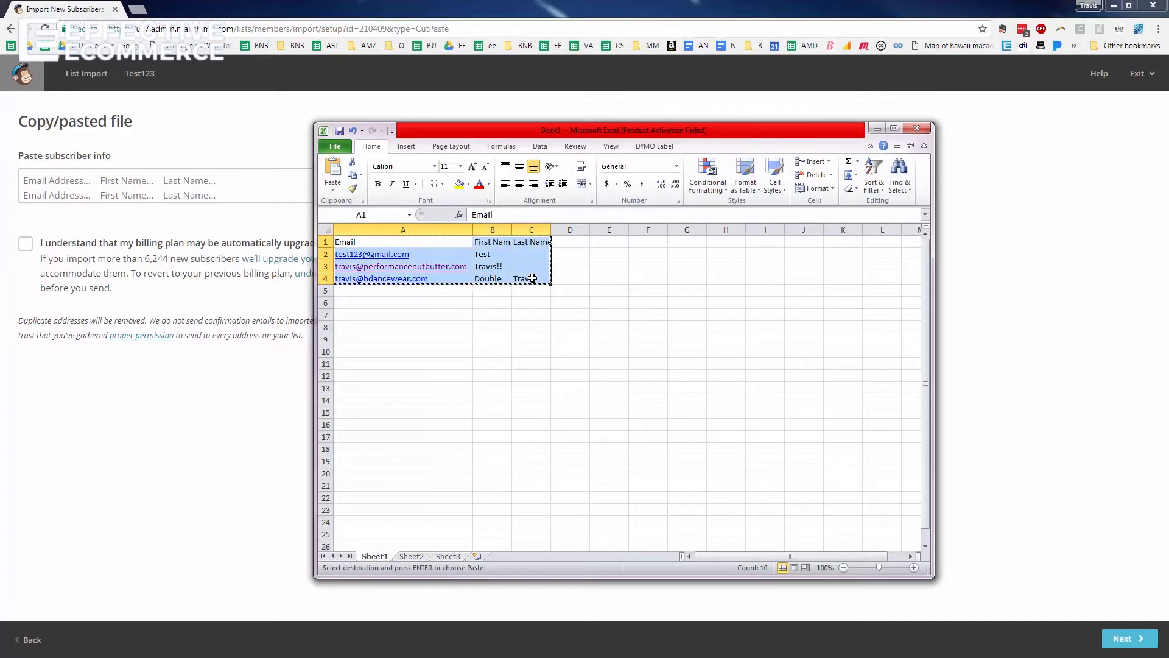
key("alt+Tab")
left_click(203, 178)
key("ctrl+v")
Acknowledge the possible billing plan upgrade and continue to column matching
scroll(203, 177, "up", 3)
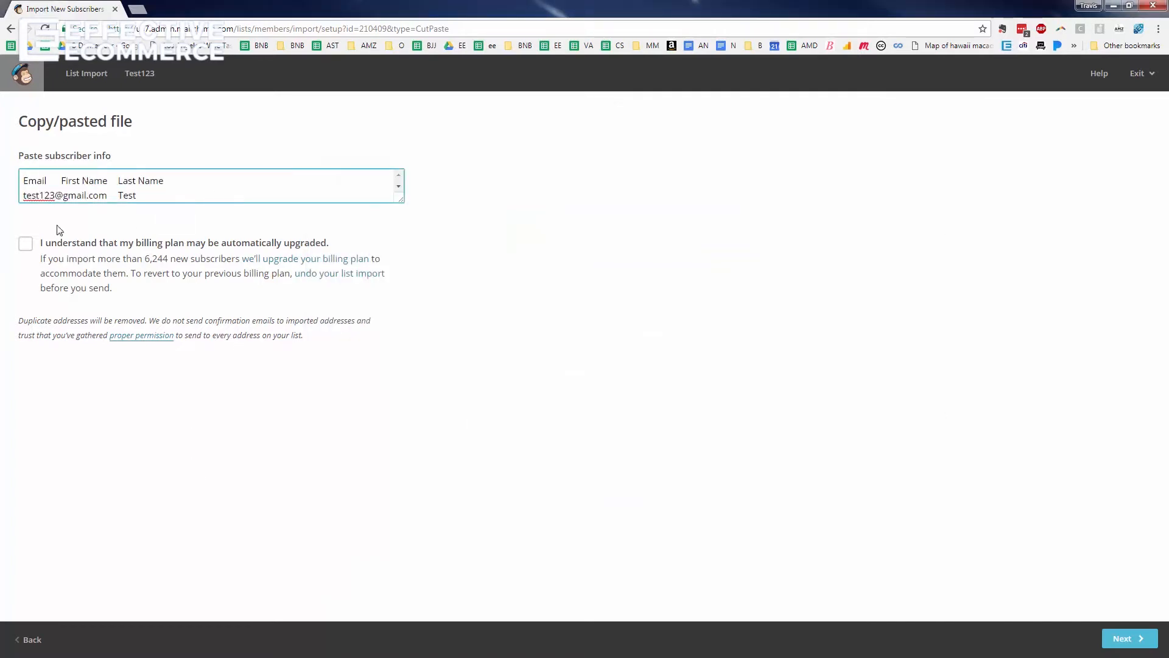
left_click(26, 244)
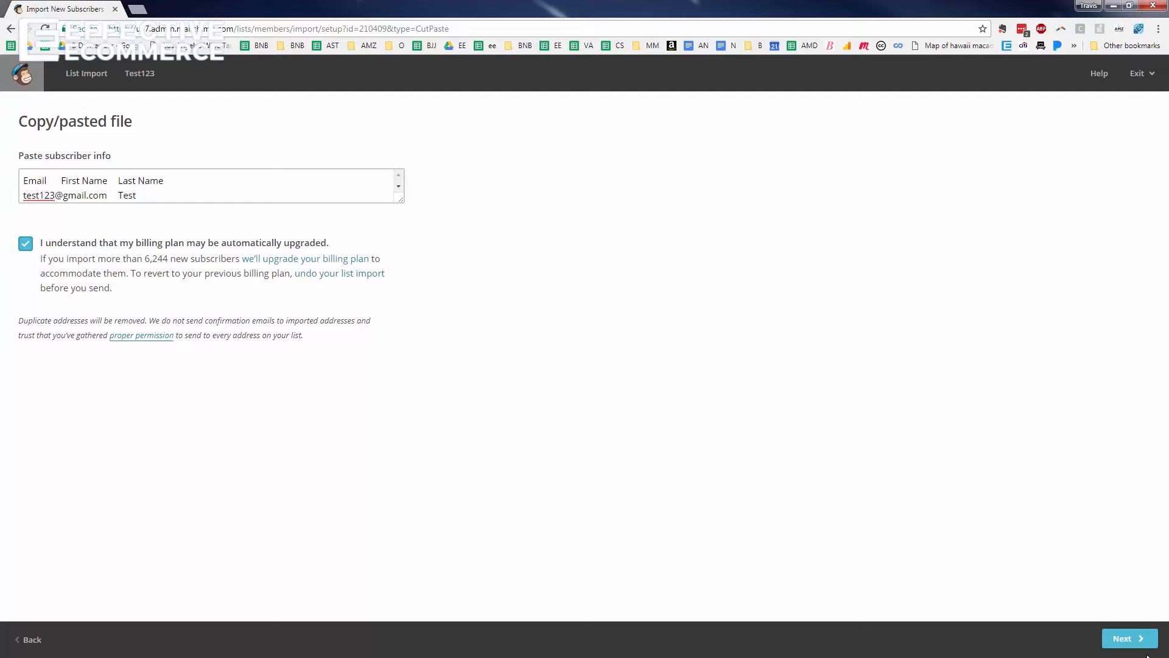
left_click(1131, 638)
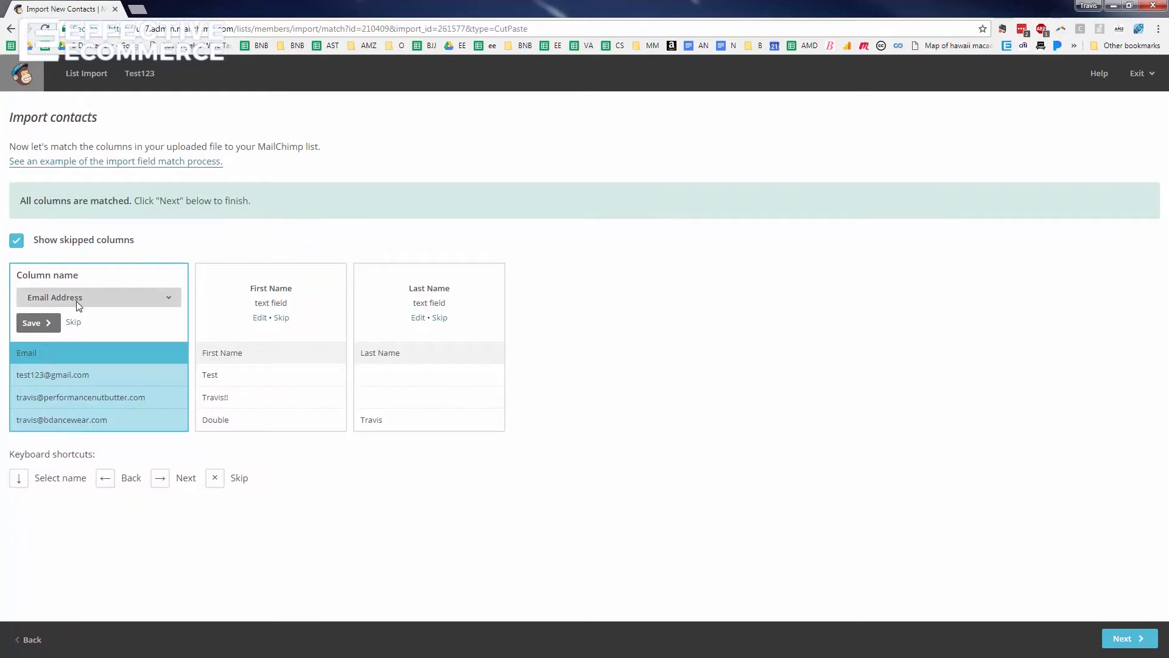
Save the Email Address, First Name and Last Name column matches and continue to the review
left_click(37, 325)
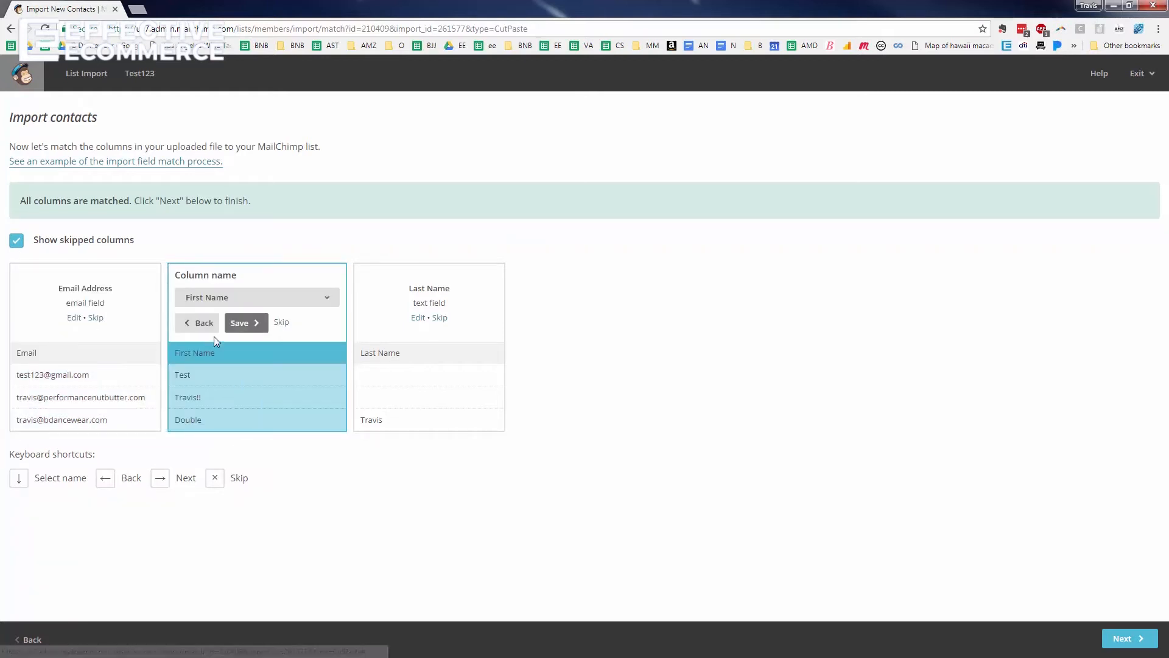
left_click(245, 298)
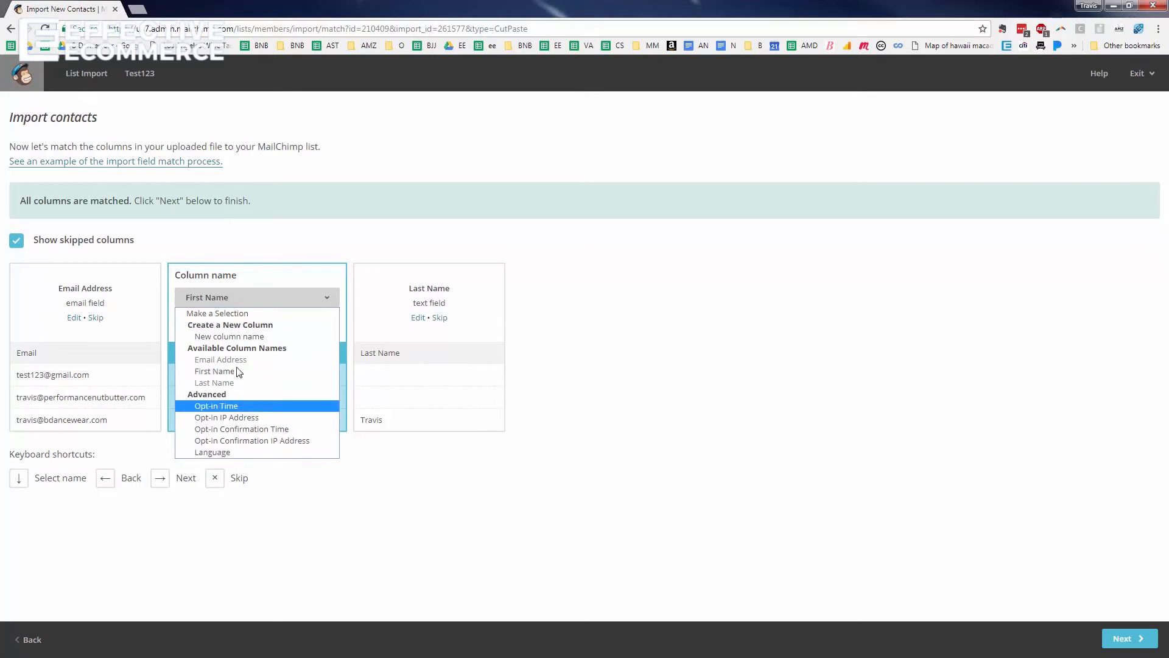
left_click(334, 258)
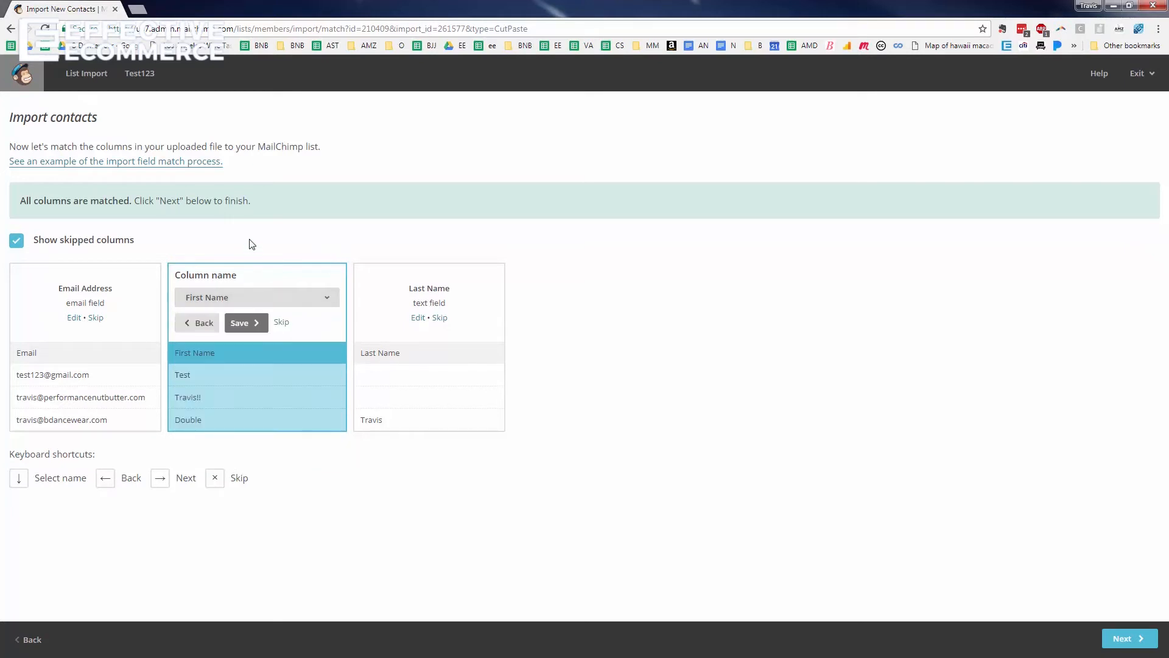
left_click(249, 322)
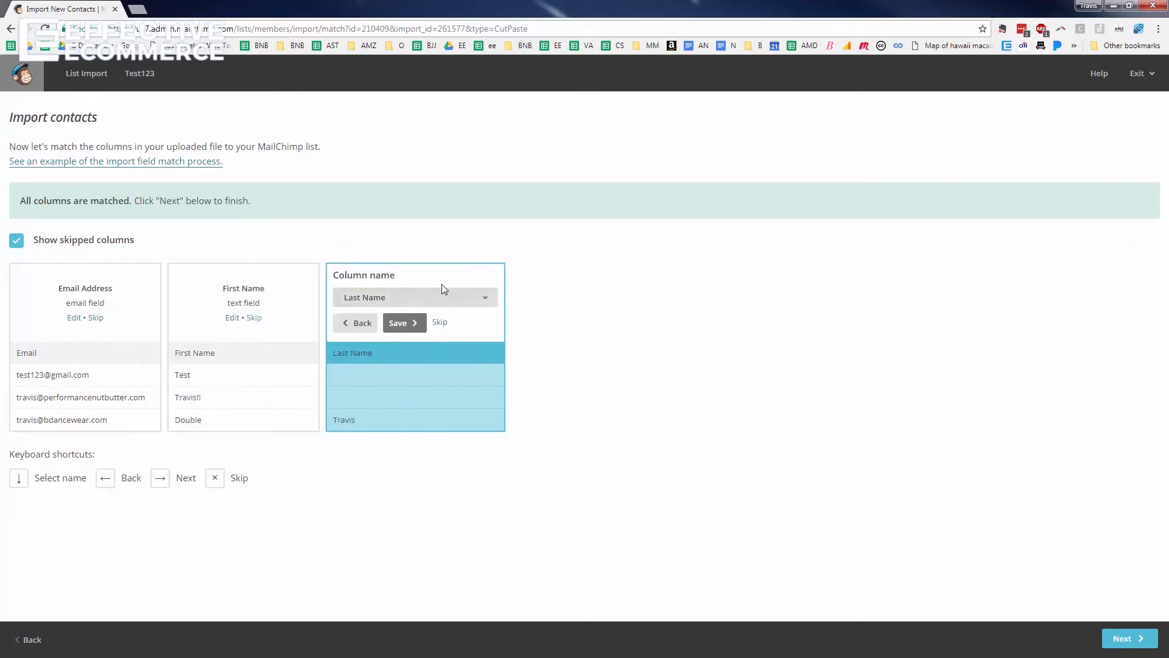
left_click(405, 325)
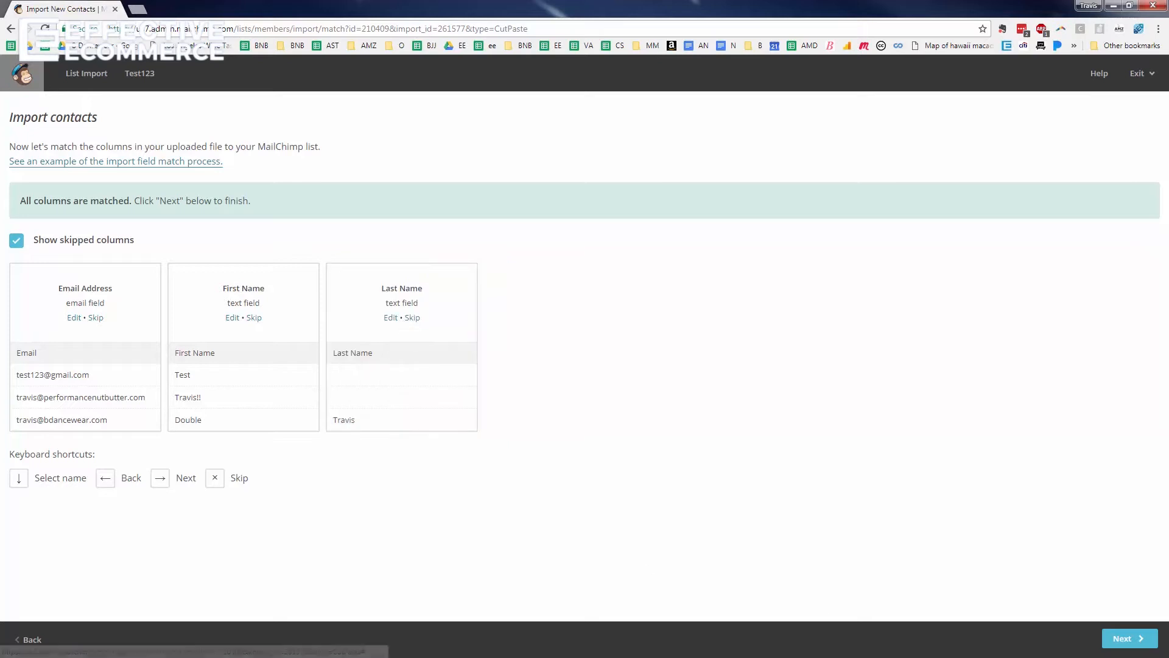
left_click(1121, 638)
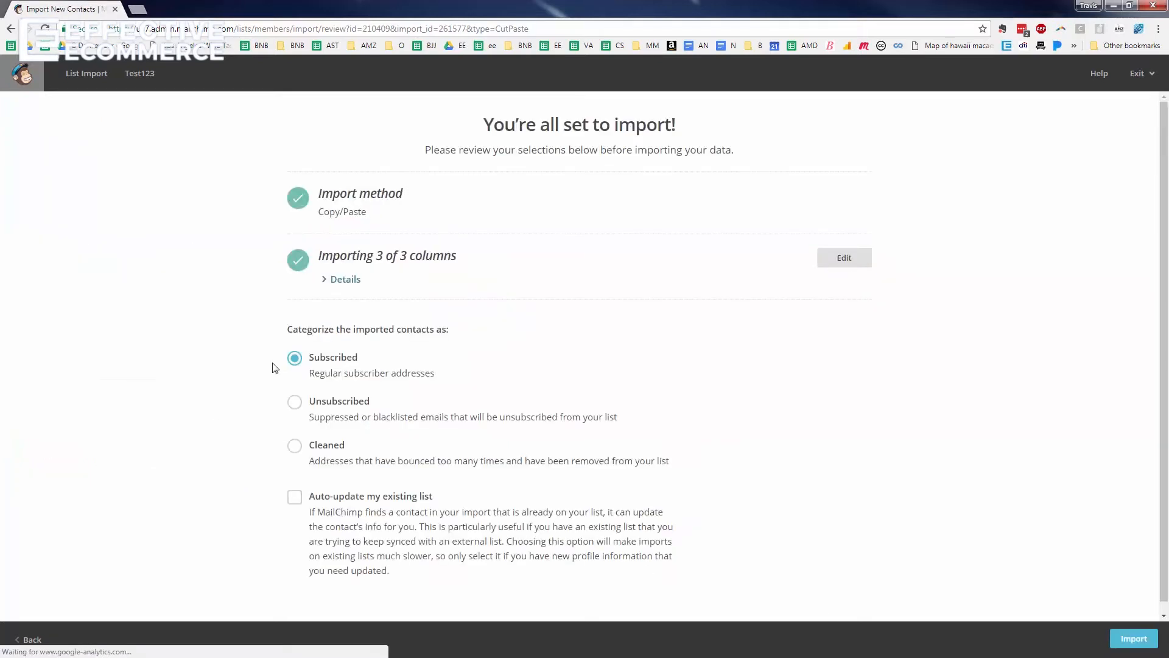
Import the 3 pasted contacts as Subscribed, with Auto-update my existing list ticked
scroll(388, 317, "down", 1)
left_click(1132, 640)
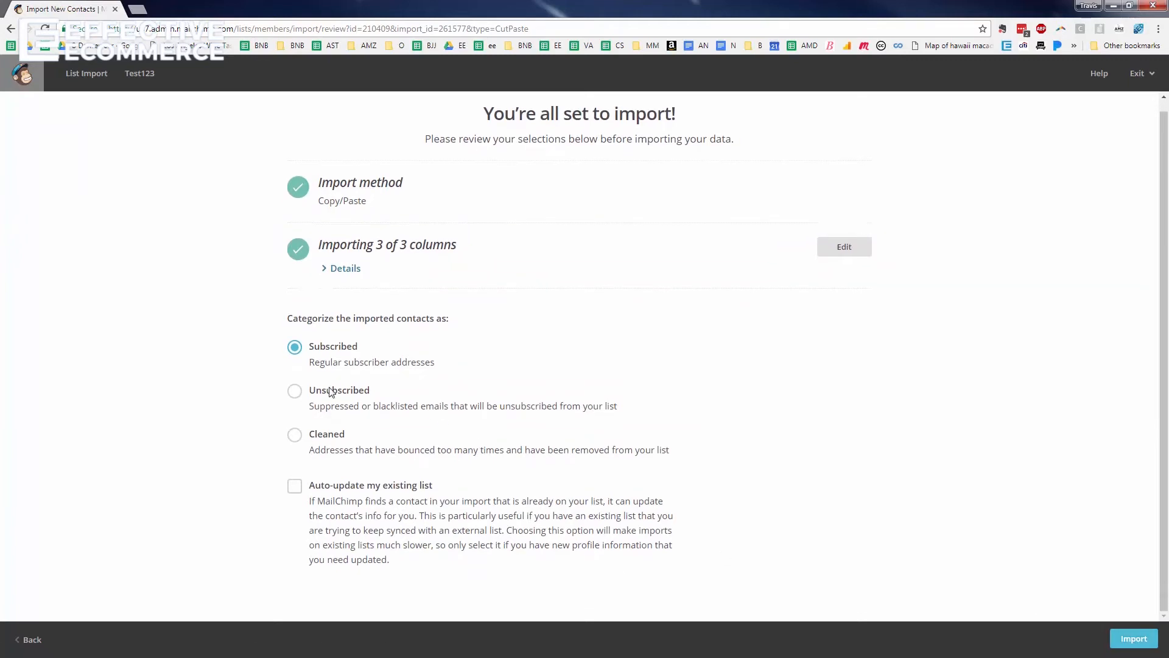
left_click(295, 487)
left_click(1133, 638)
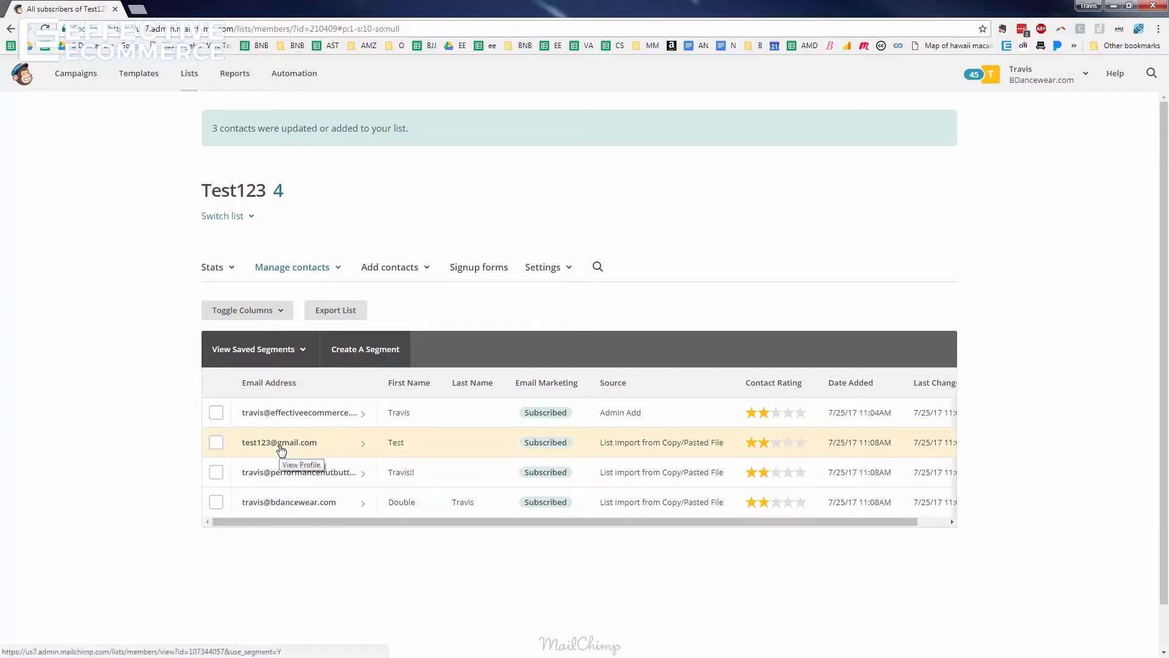
Unsubscribe the test contact's e-mail address from Test123, then open the All subscribers table
left_click(338, 271)
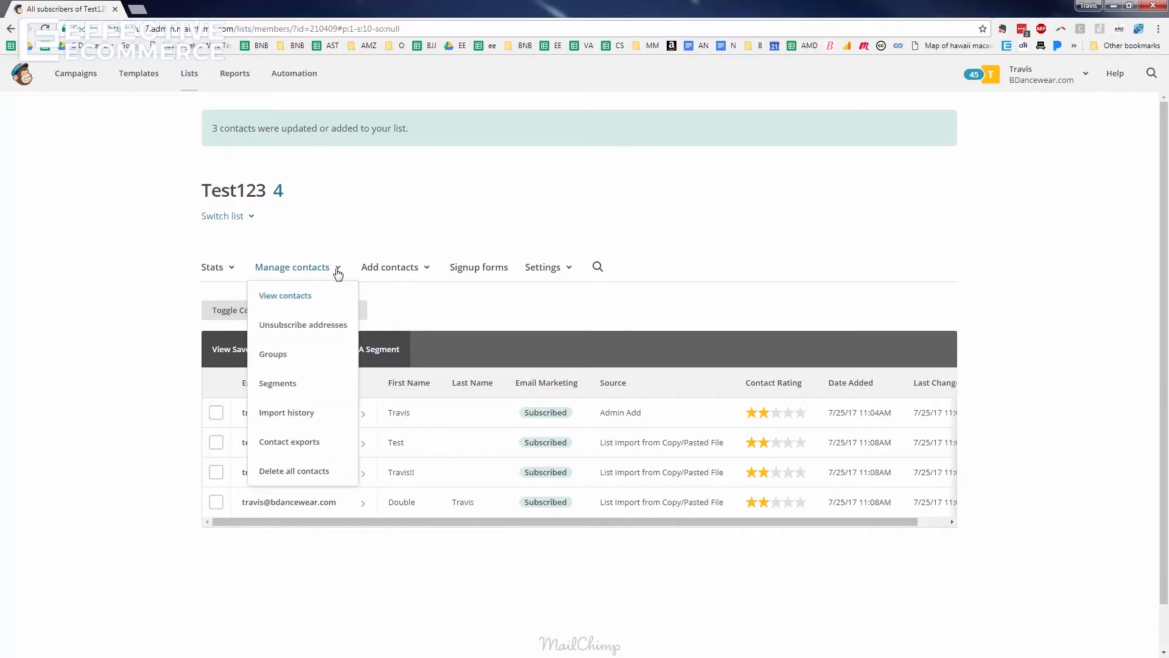
left_click(302, 328)
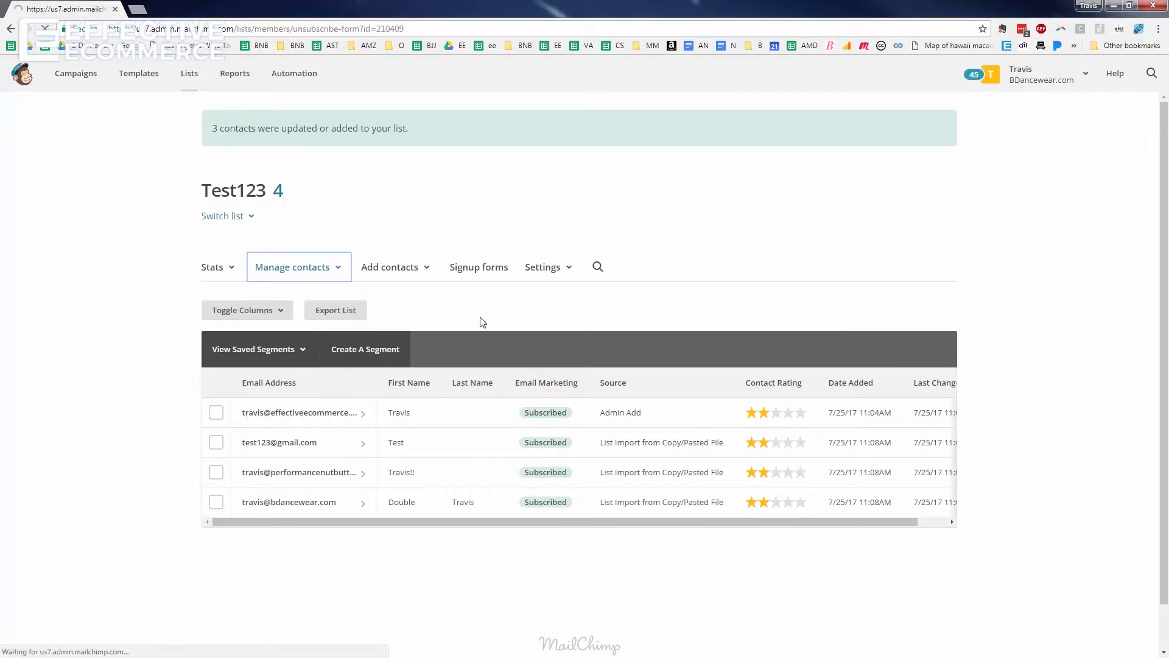
left_click(327, 342)
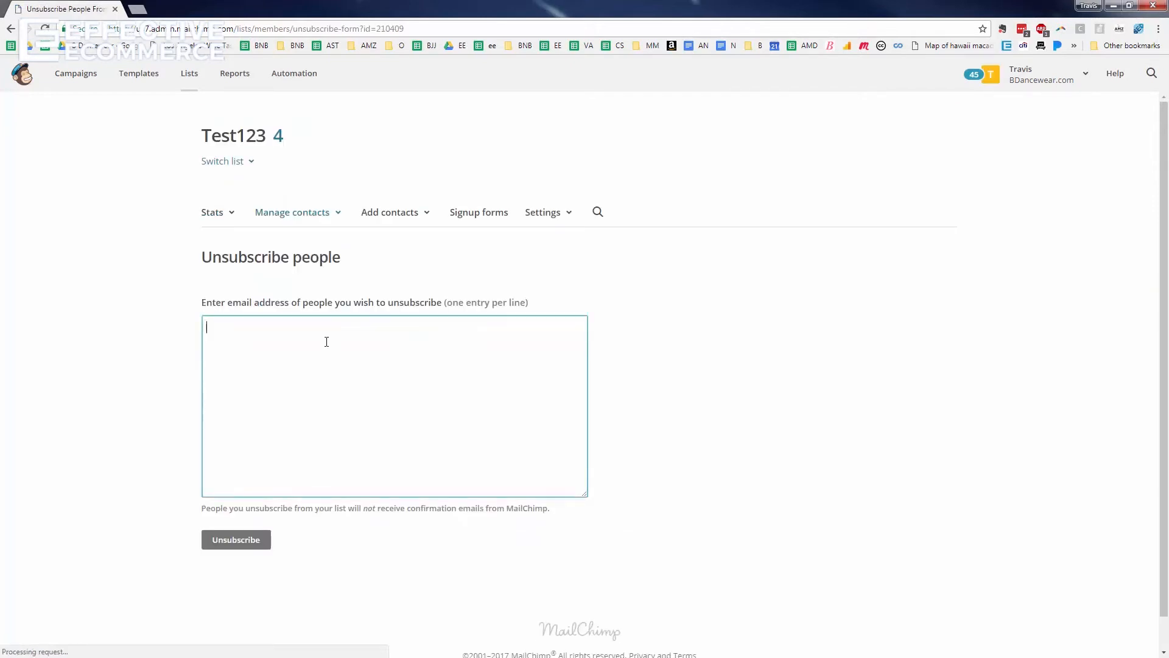
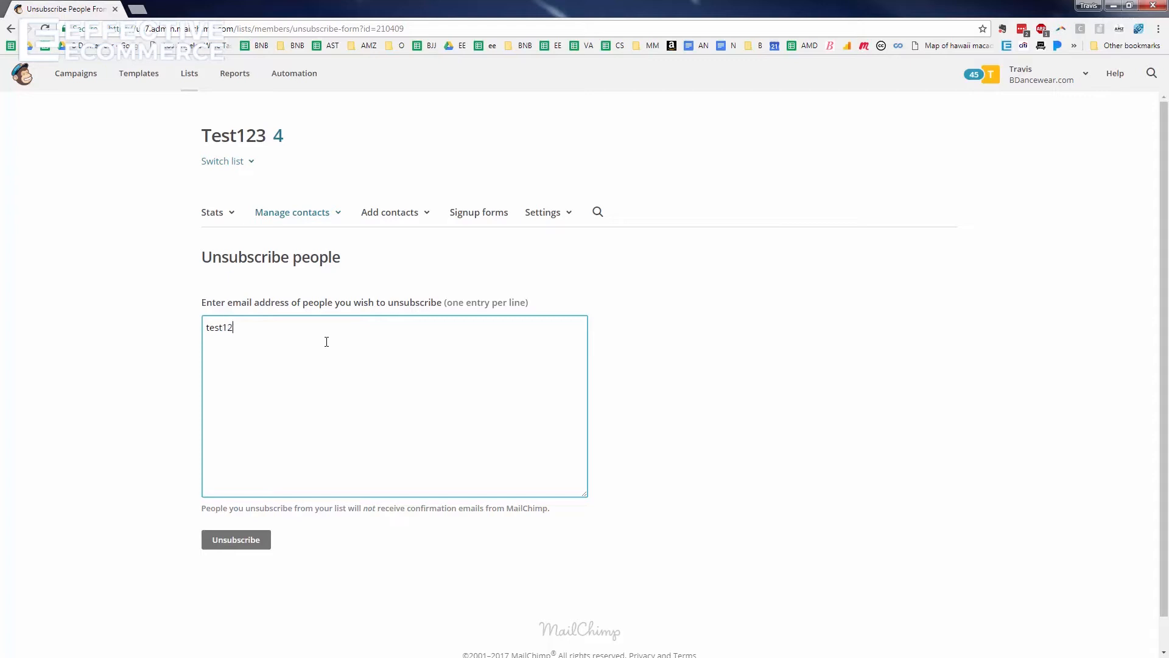
left_click(239, 540)
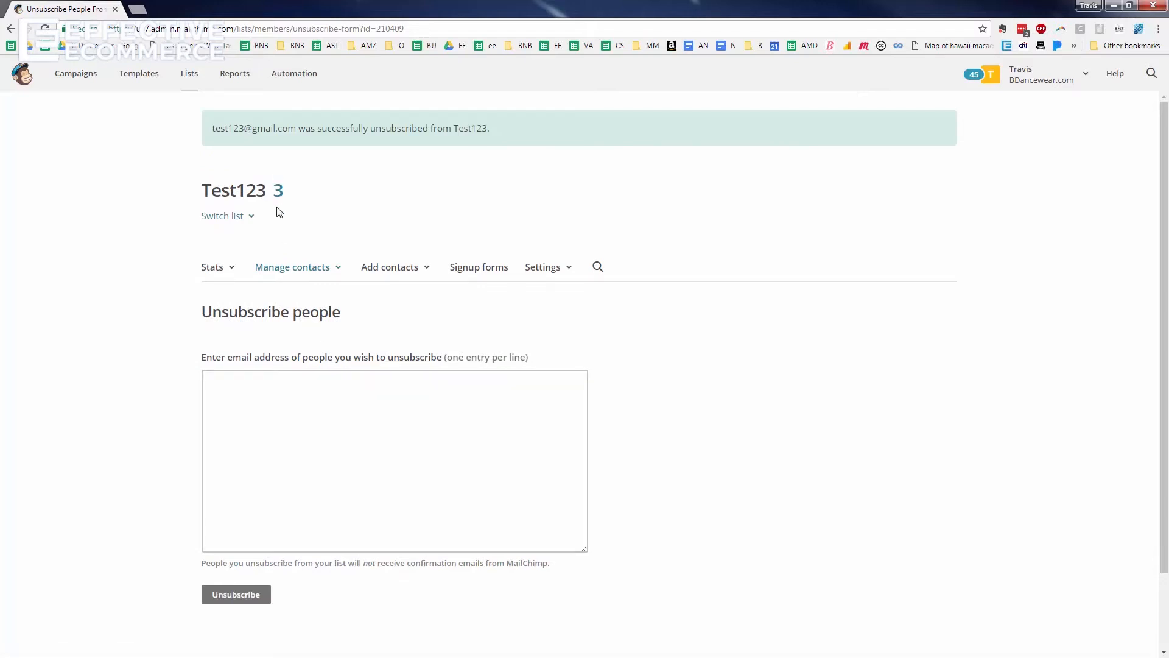
left_click(281, 191)
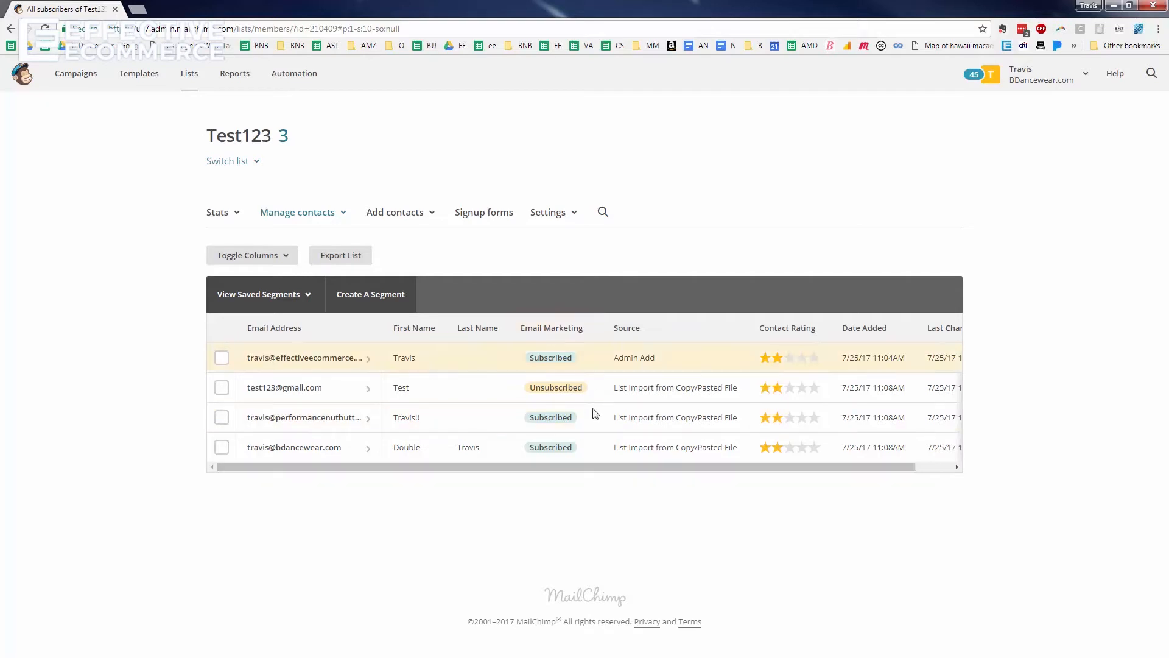
Scroll the Test123 subscriber table right and sort it by the Date Added column
left_click_drag(762, 469, 831, 467)
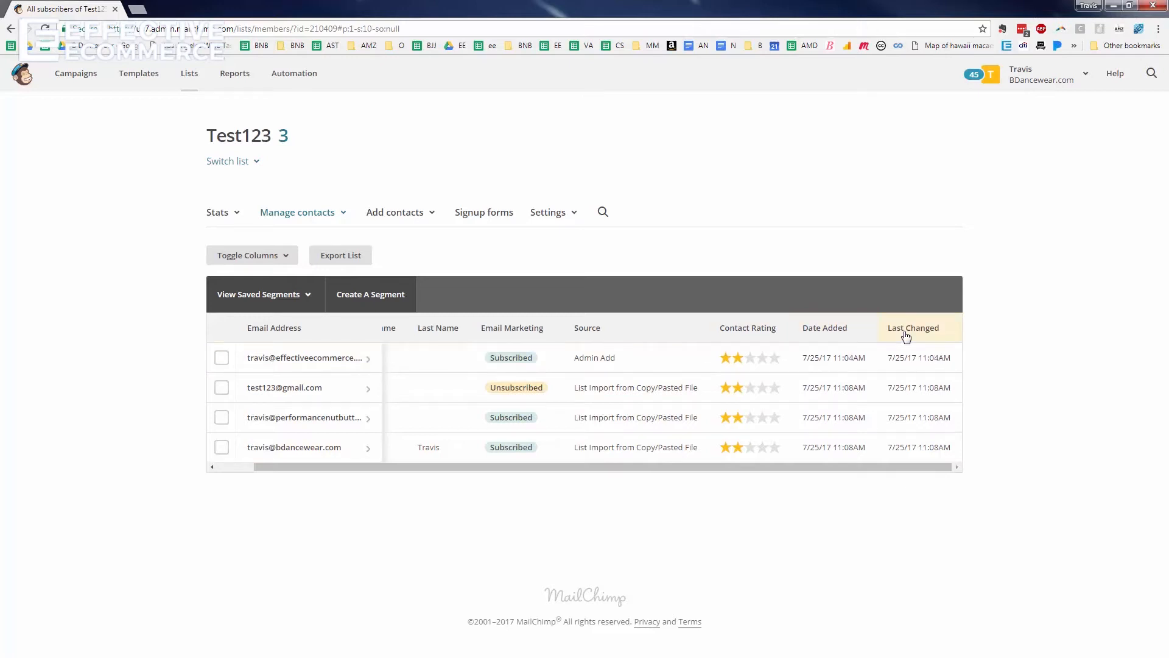
left_click(831, 336)
left_click(834, 328)
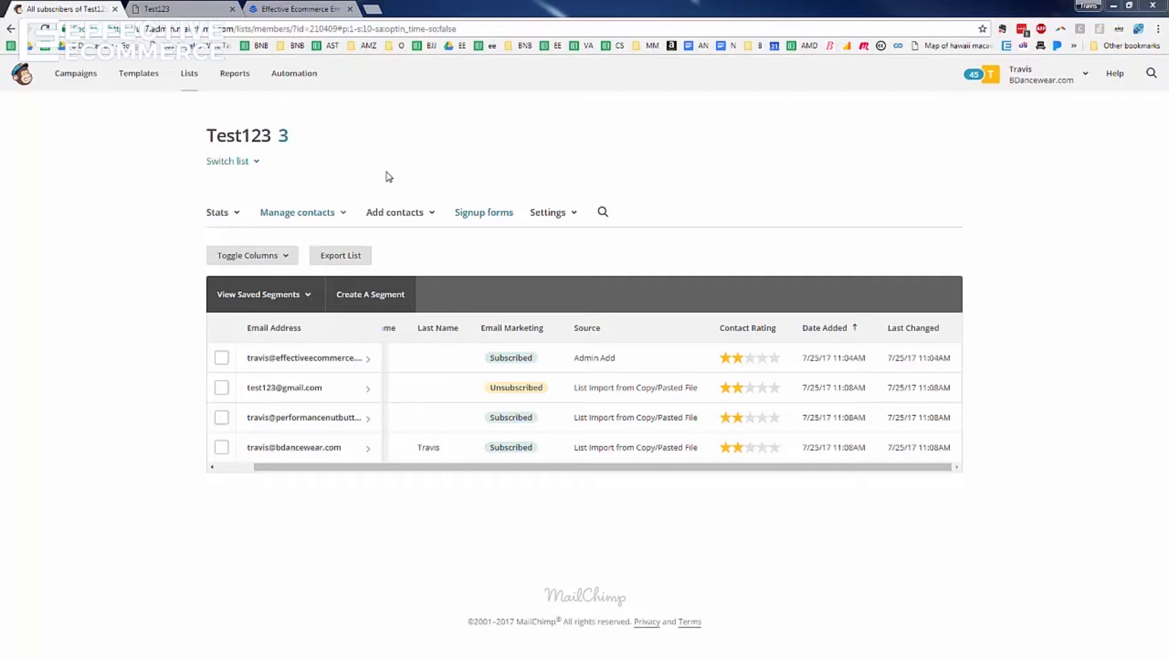
Check the Test123 signup form tab, then bring up the Effective Ecommerce landing page tab
left_click(199, 11)
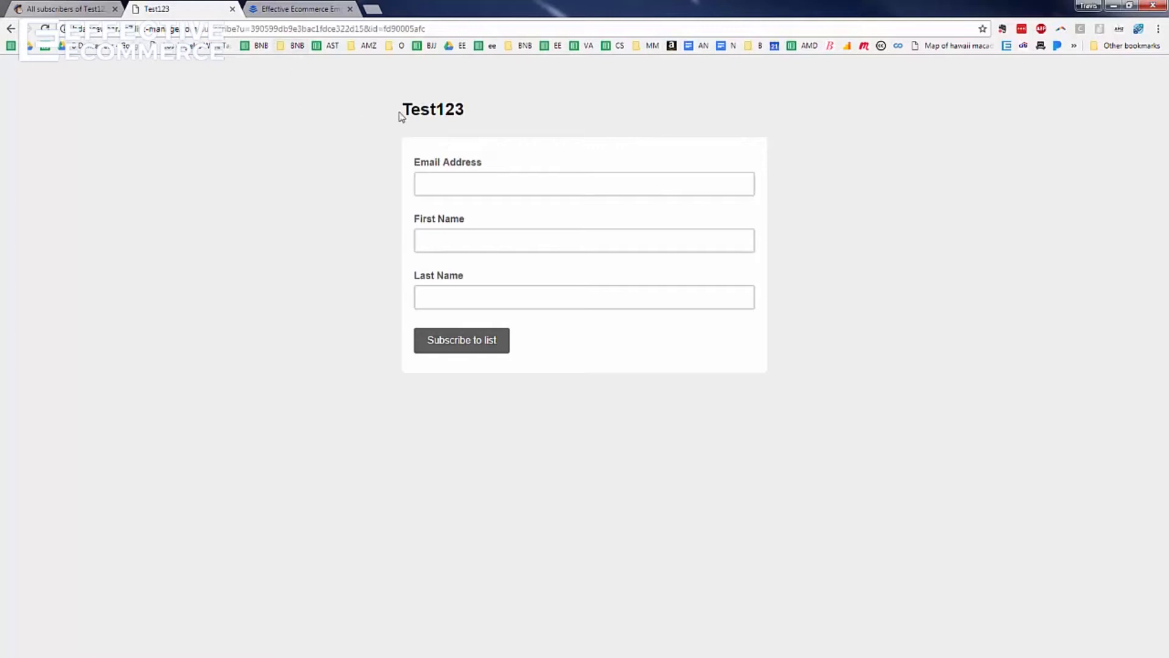
left_click(308, 8)
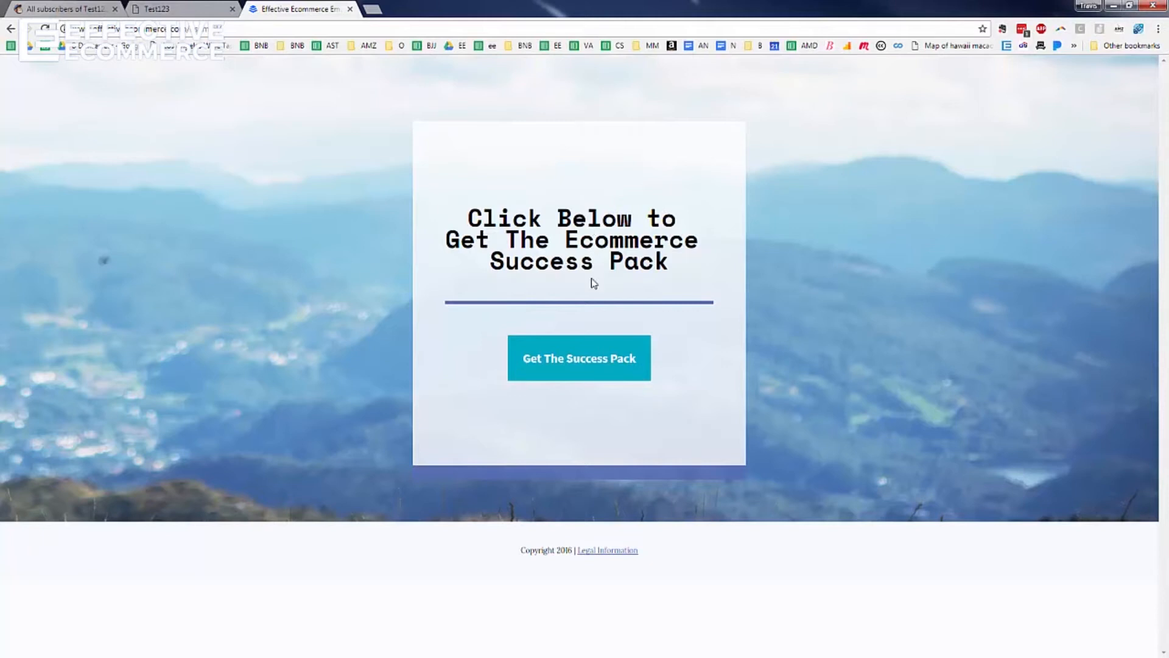
Open and close the Get The Success Pack popup twice, then return to the Test123 form tab
left_click(589, 365)
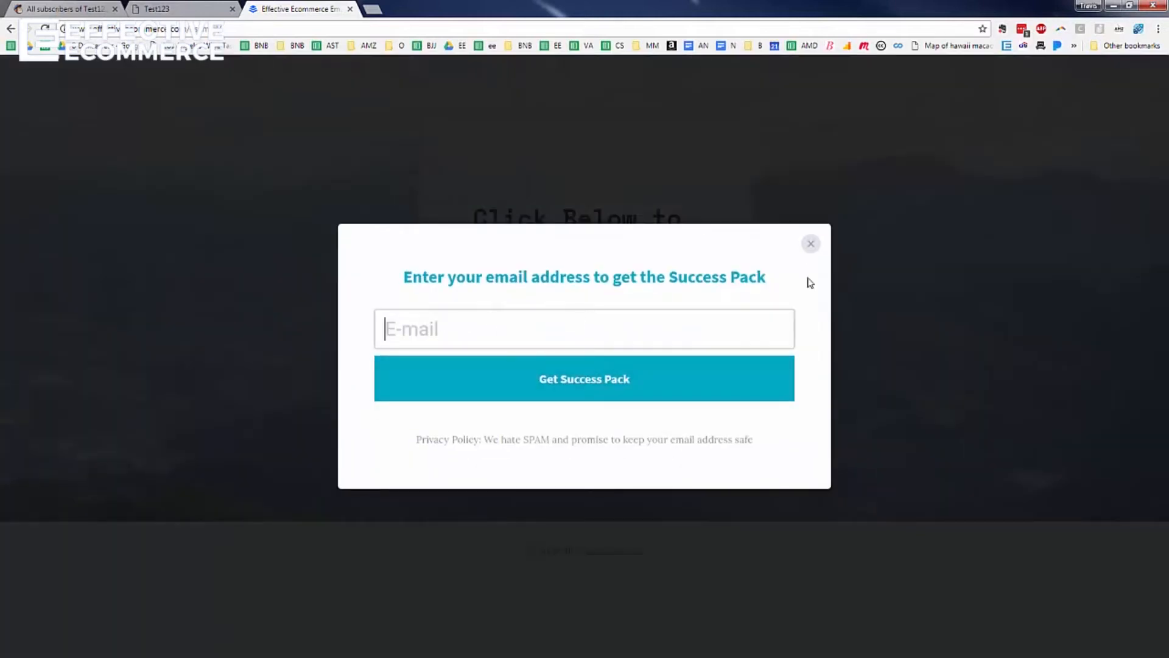
left_click(810, 243)
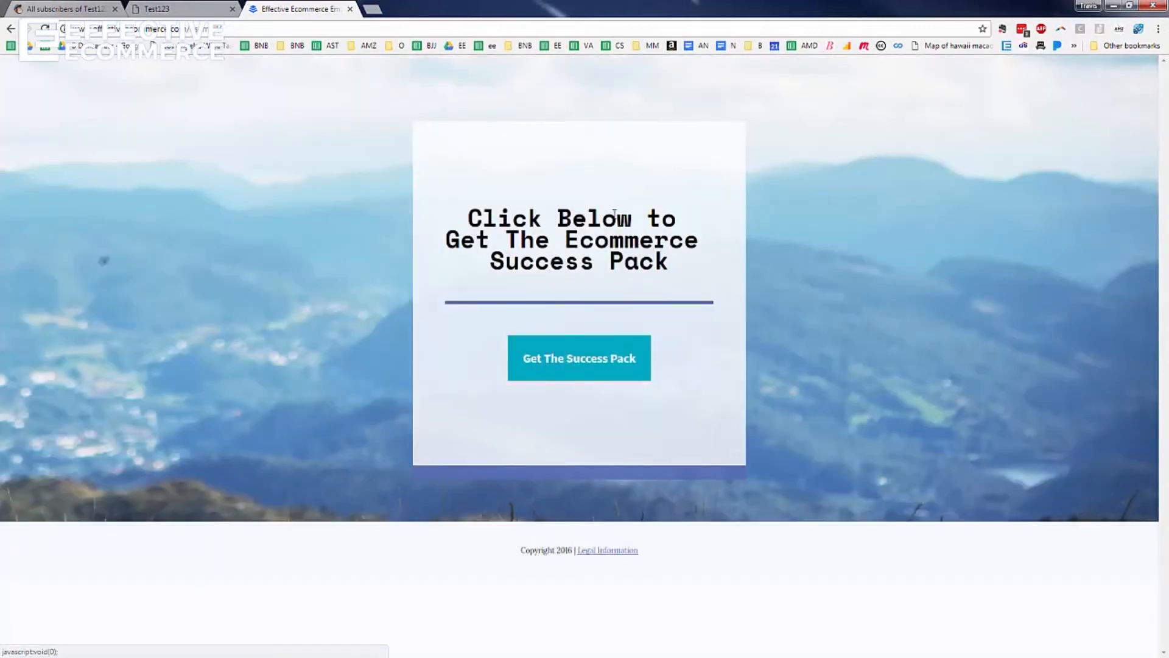
left_click(577, 357)
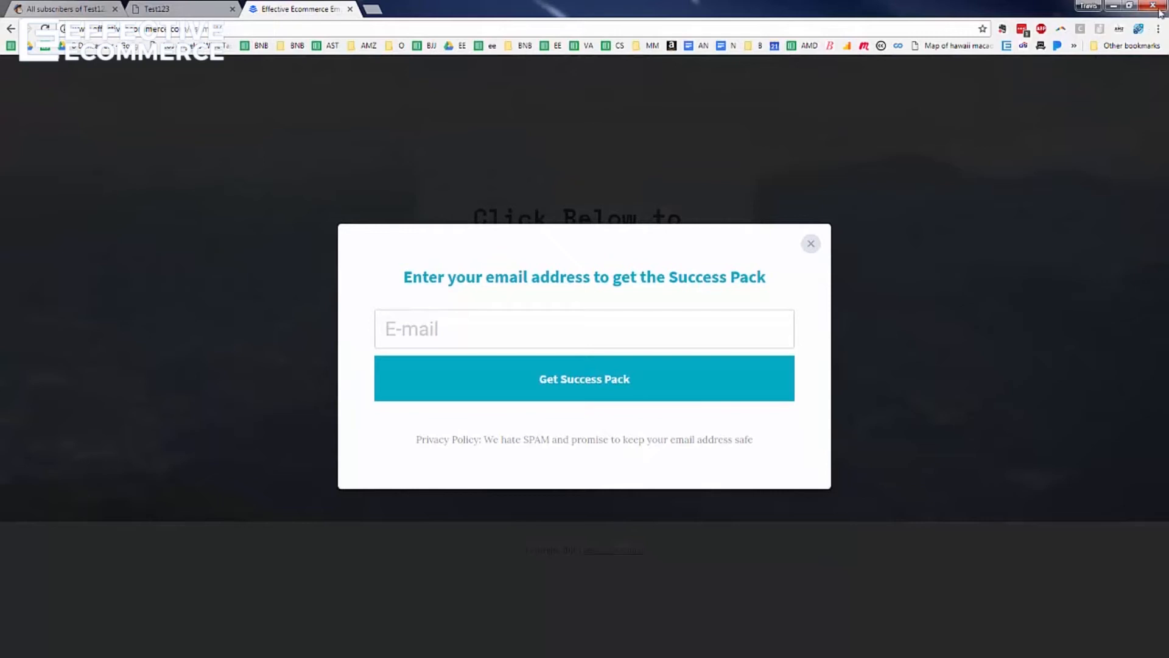
left_click(812, 245)
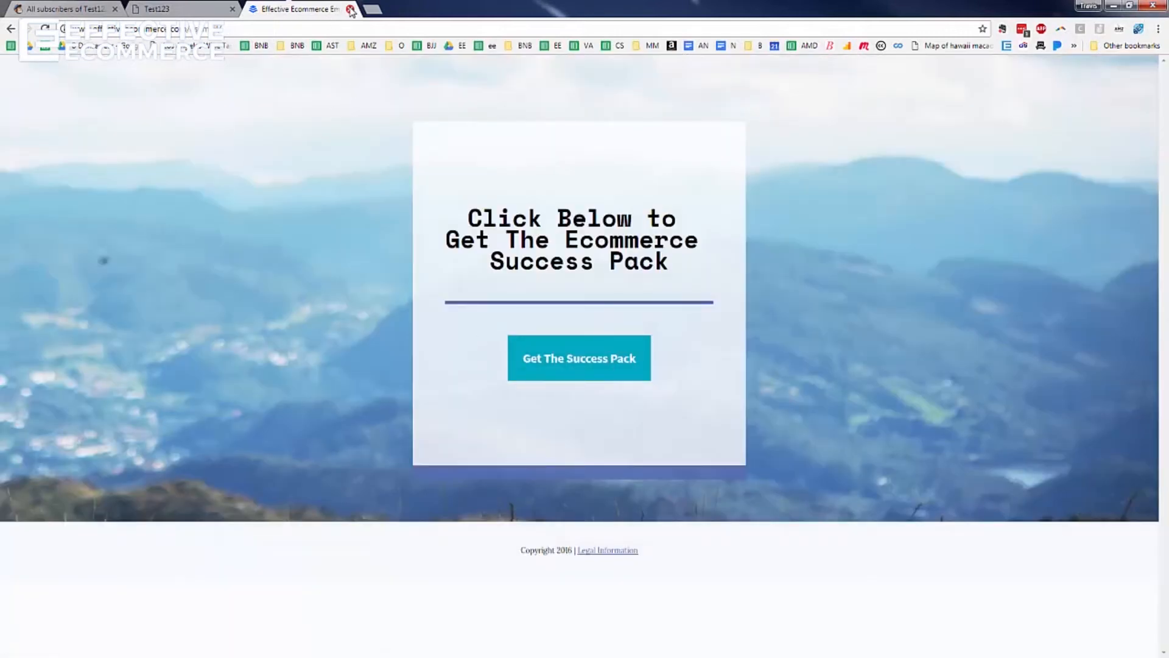
left_click(161, 9)
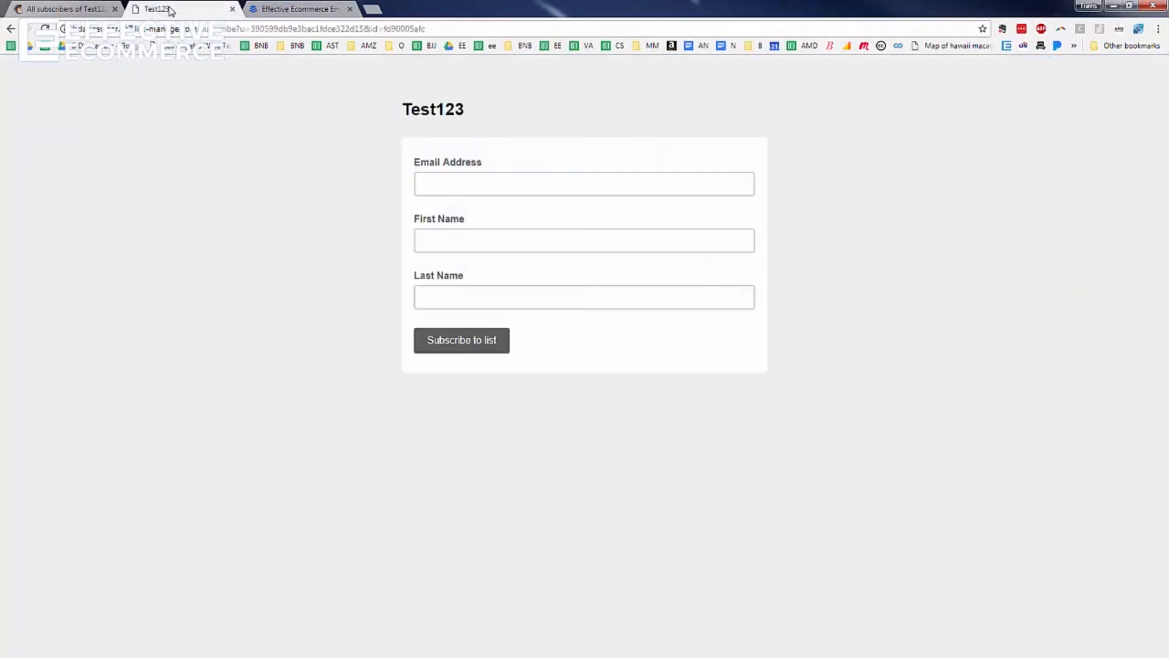
Switch between the Test123 subscriber list and signup form tabs, ending on the list page
left_click(81, 11)
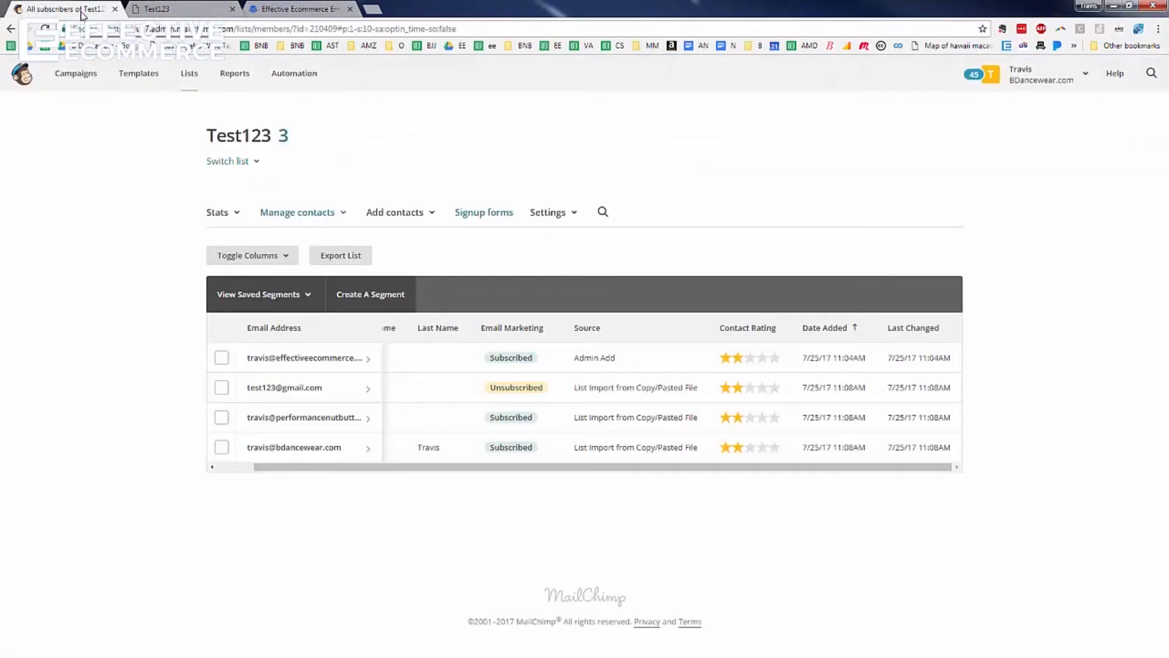
left_click(166, 8)
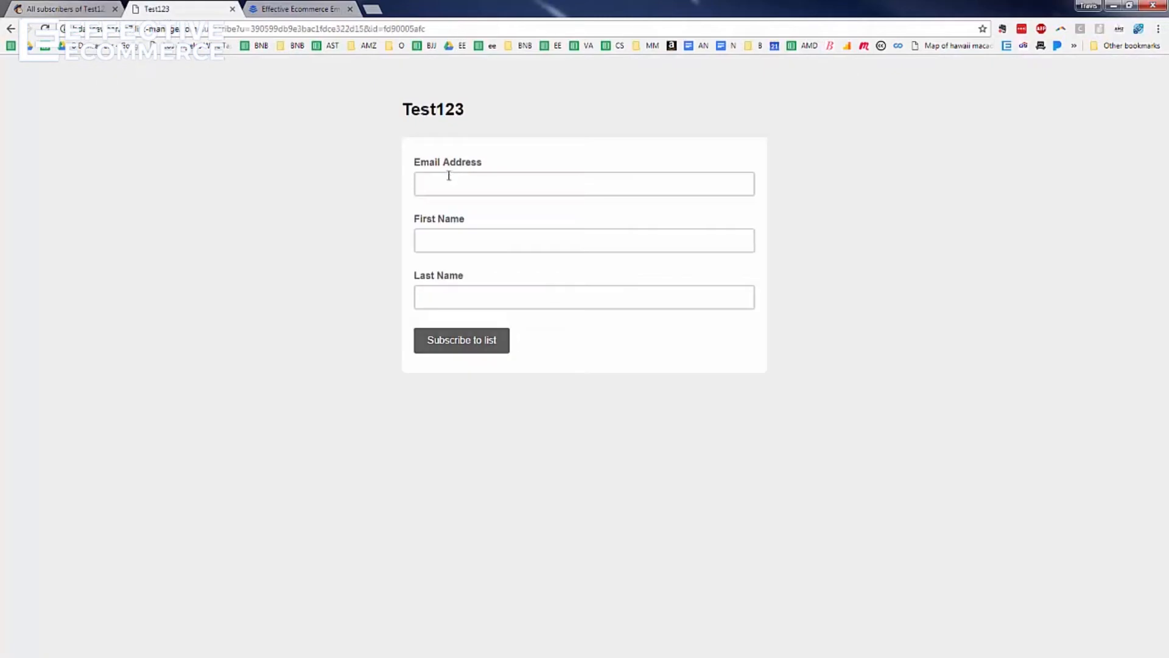
left_click(64, 11)
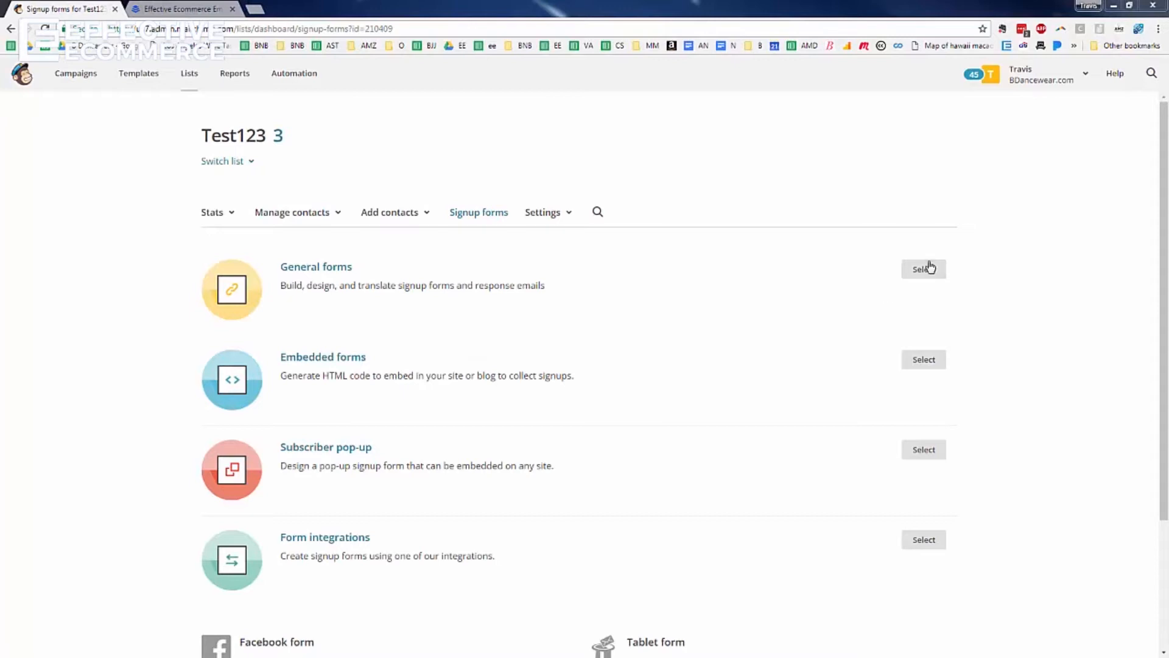
Open the General forms builder with Signup form selected in the forms list
left_click(927, 274)
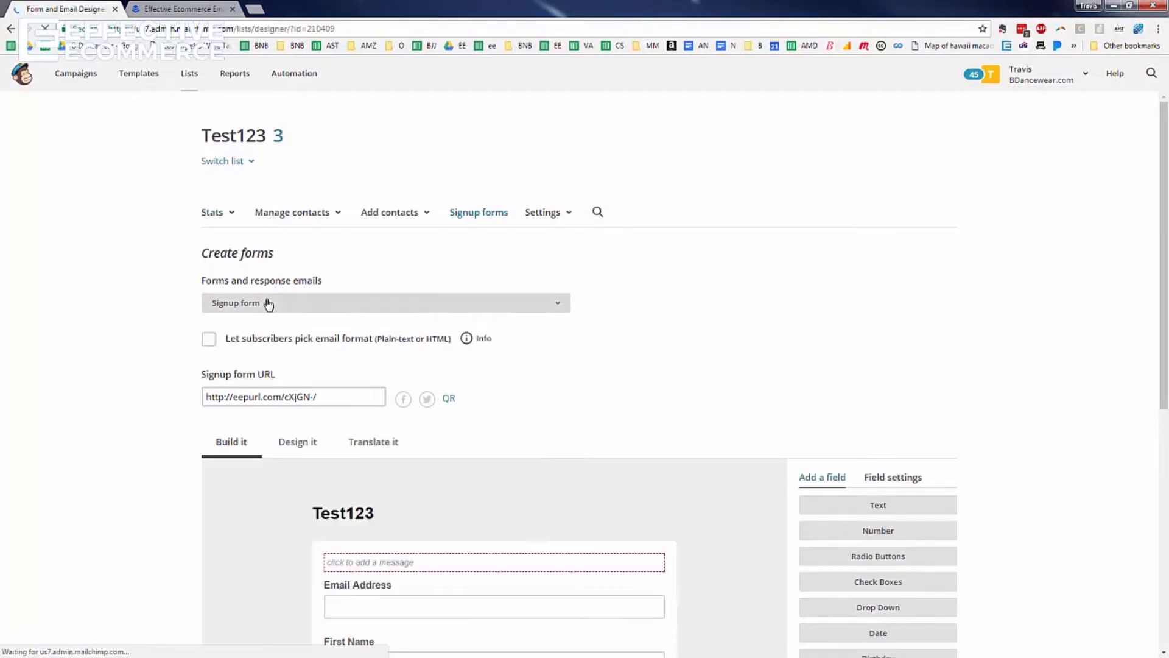
left_click(258, 300)
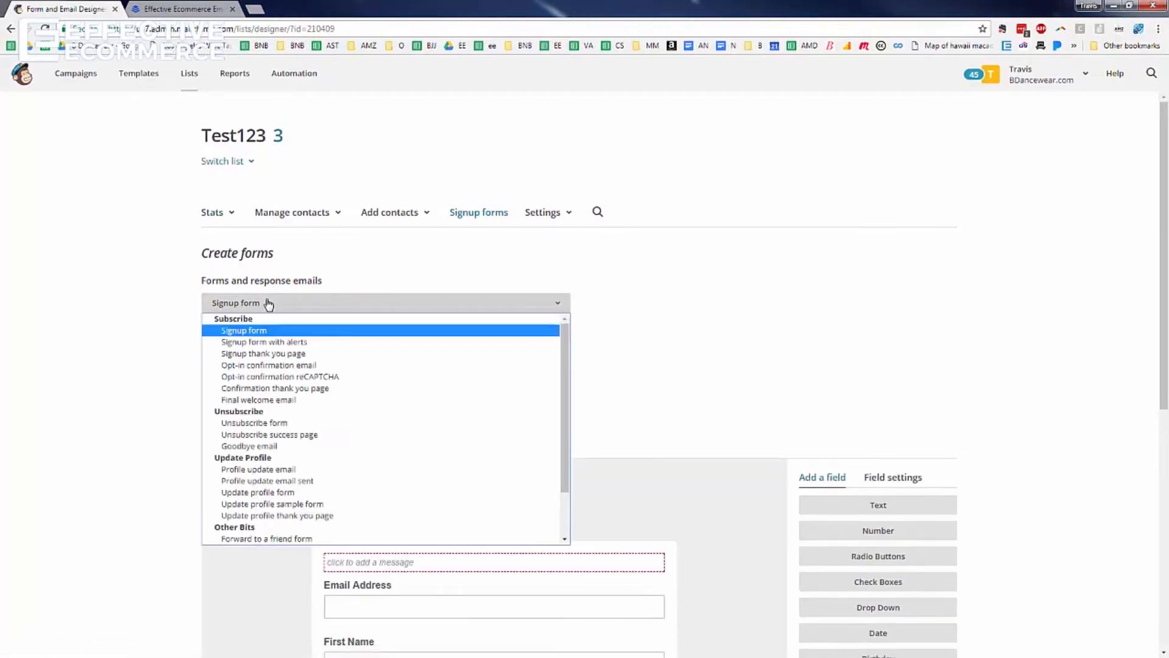
left_click(754, 290)
scroll(754, 289, "down", 4)
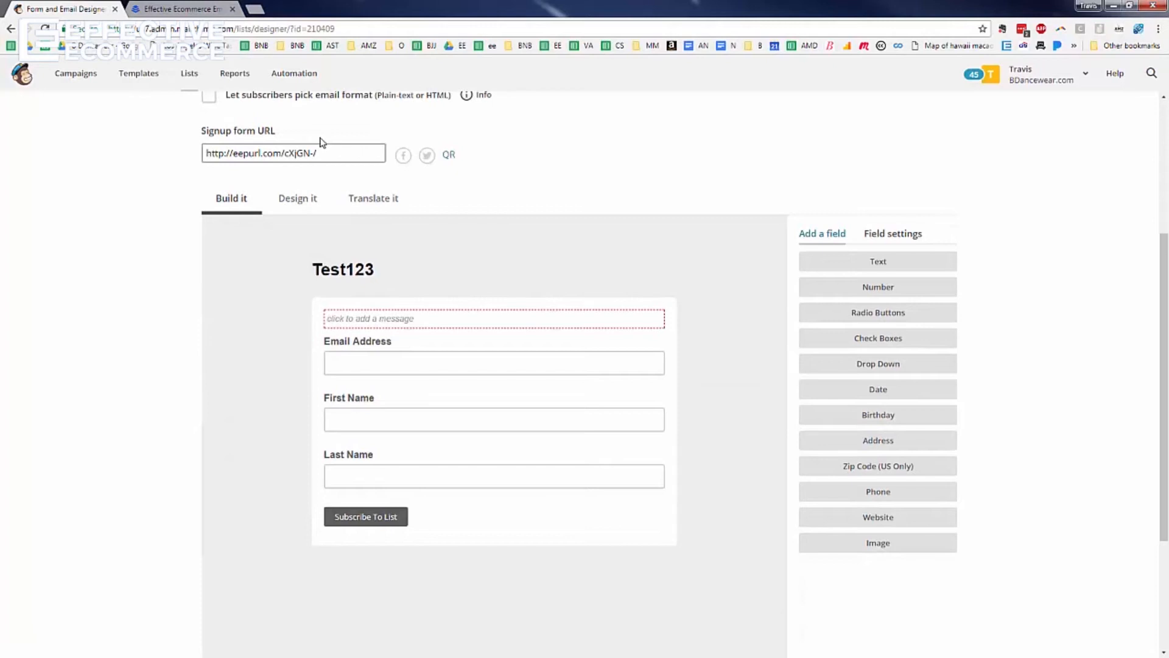
Load the signup form URL in a new tab placed before the landing page
left_click(309, 157)
key("ctrl+c")
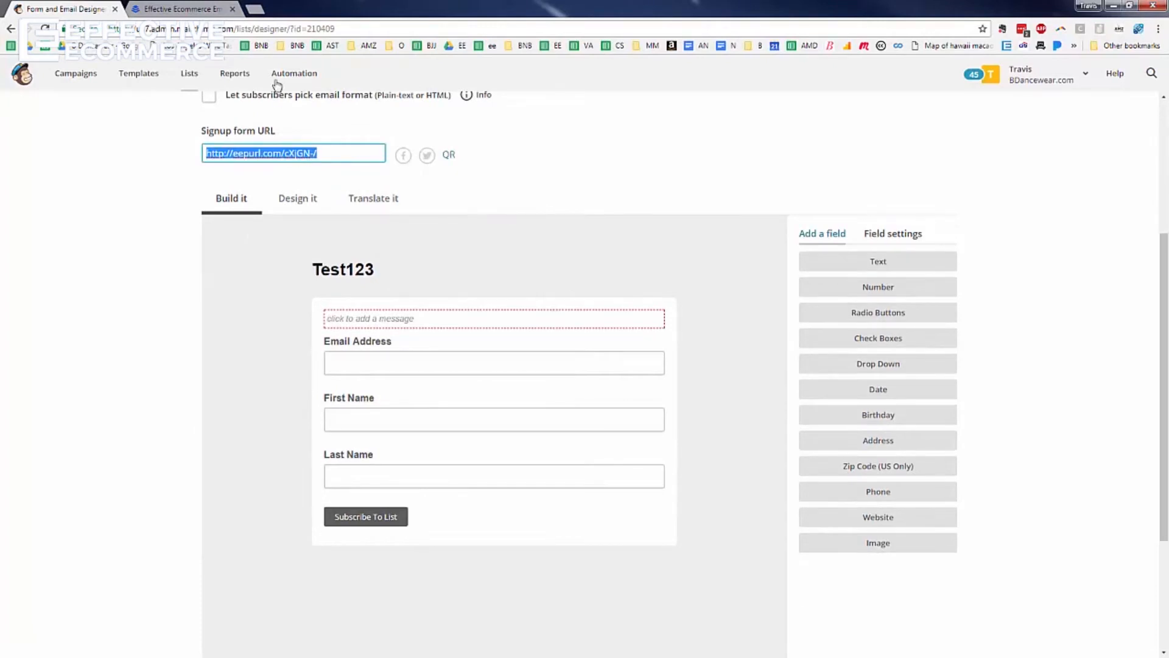
left_click(255, 9)
key("ctrl+v")
key("Return")
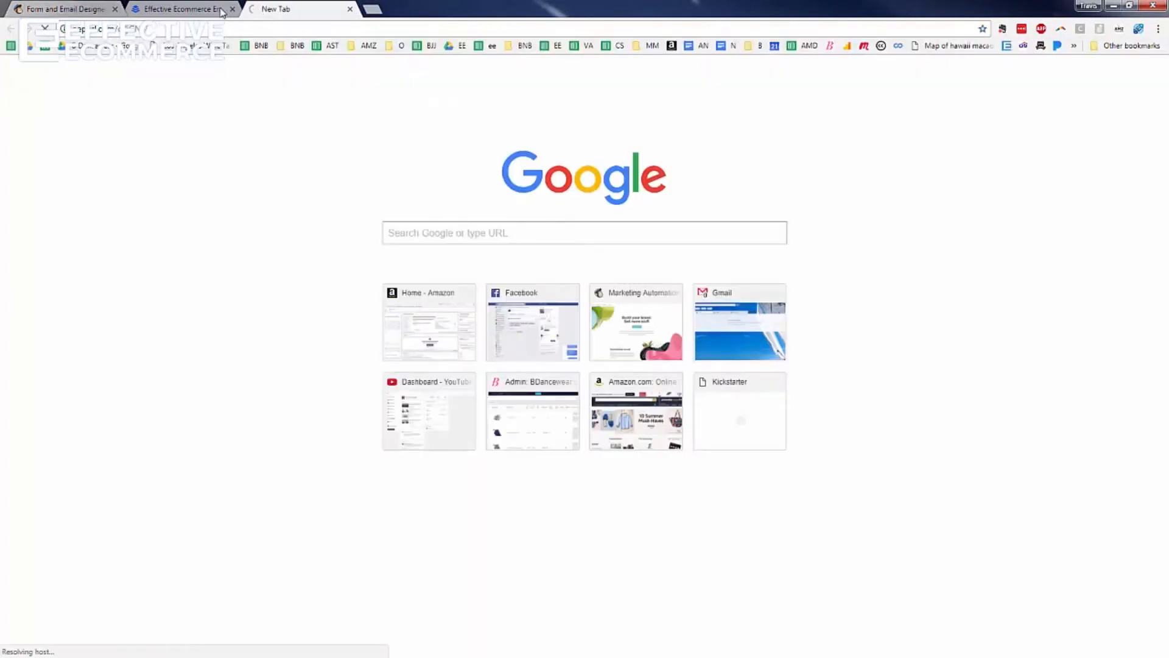
left_click_drag(259, 12, 153, 9)
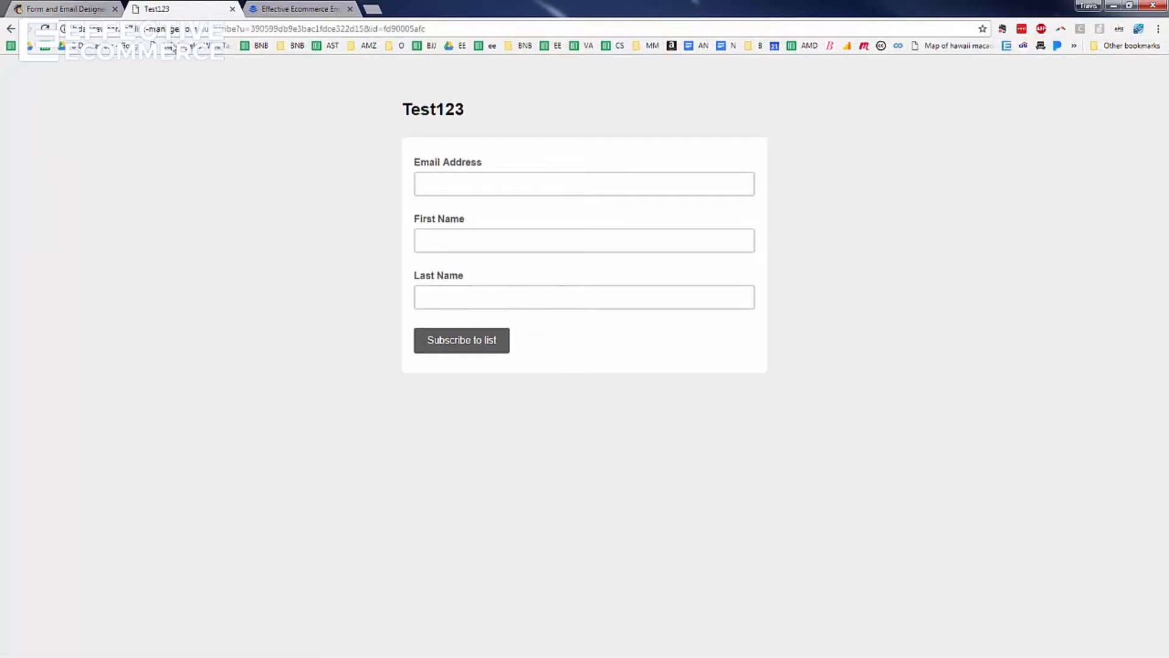
Return to the form designer and open the Test123 heading for editing
left_click(68, 11)
mouse_move(343, 272)
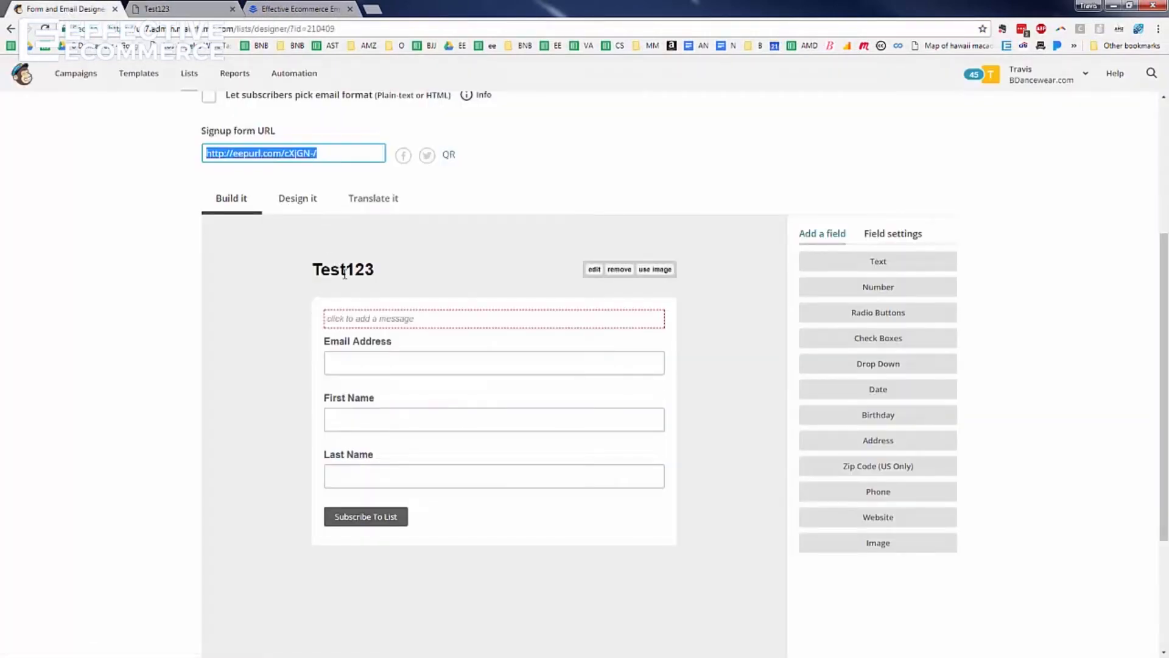
left_click(345, 274)
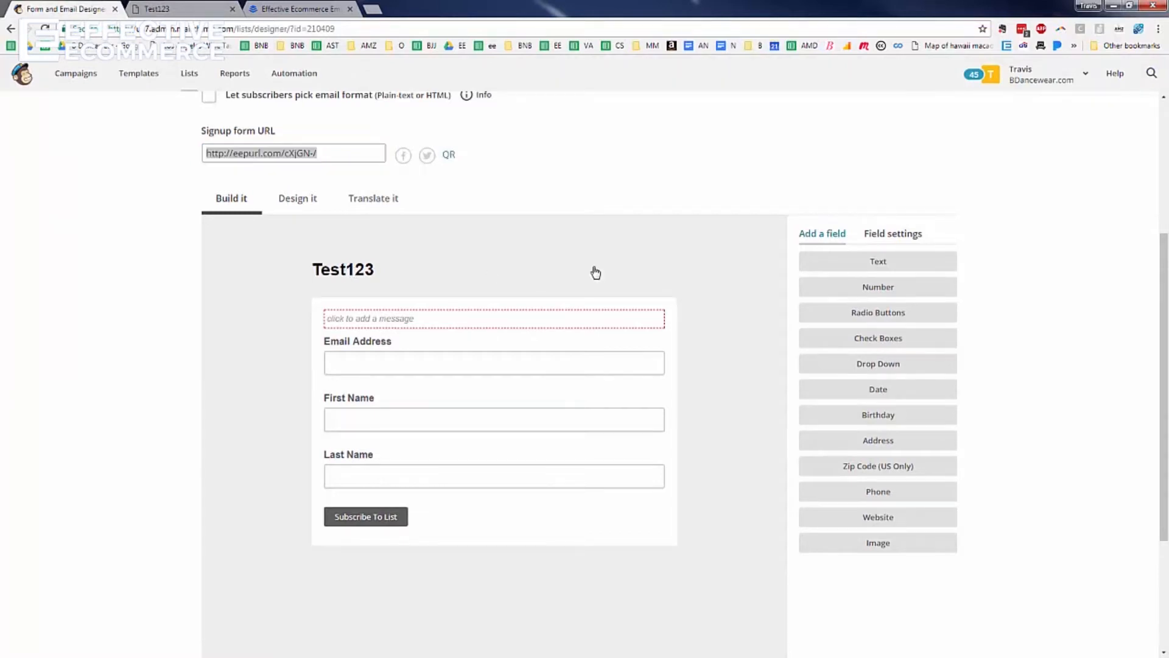
left_click(595, 269)
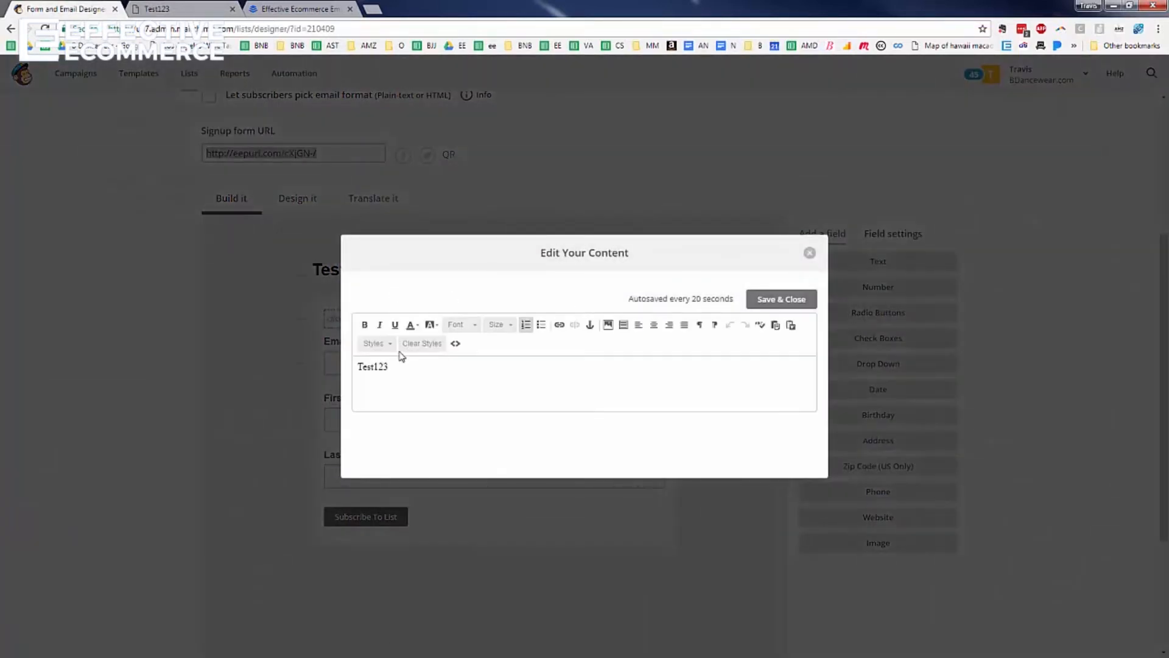
Replace the Test123 heading with 'Effective Ecommerce Succes Pack List' and Save & Close
double_click(409, 378)
type("Effective Ecommerce Succes Pack List")
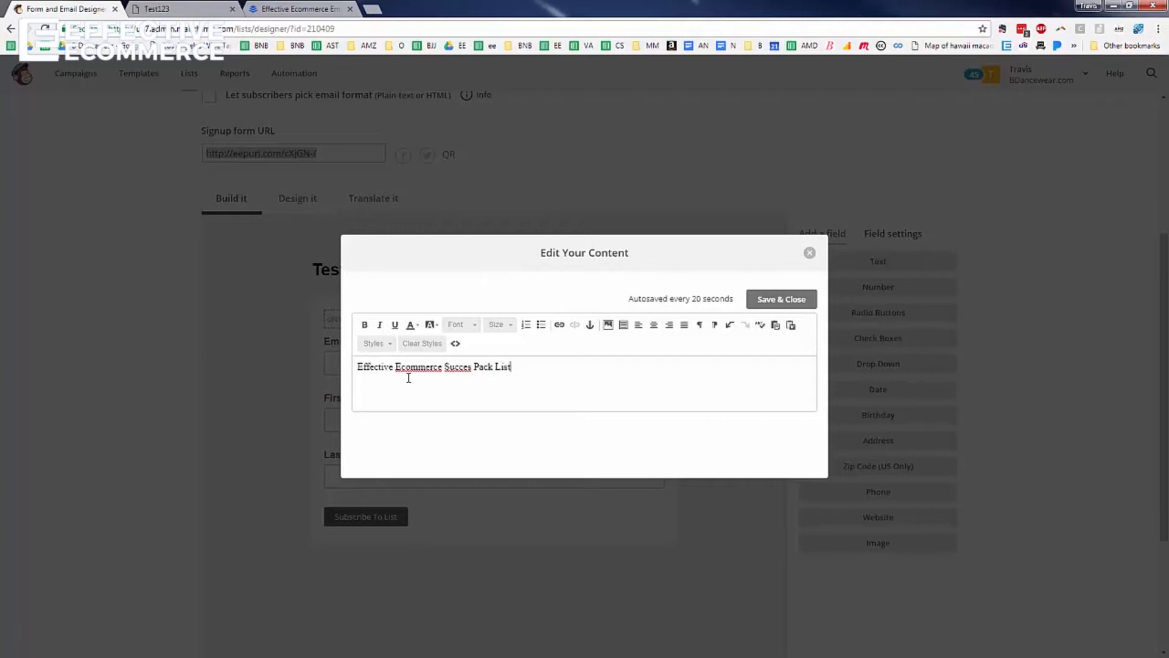
left_click(787, 299)
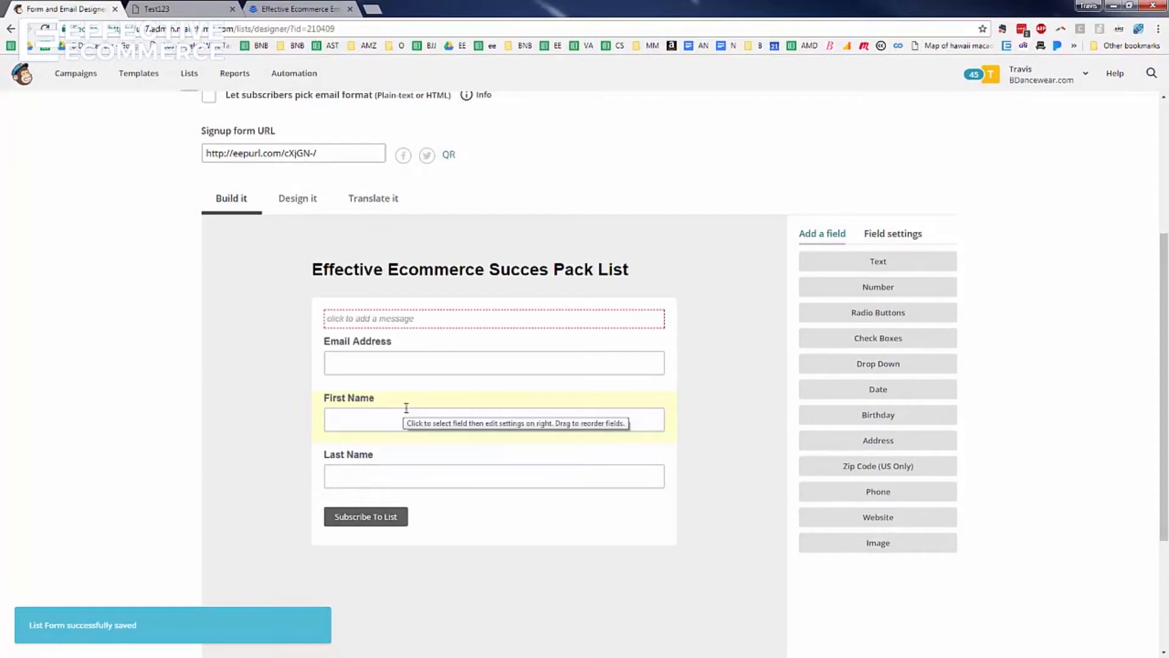
left_click(406, 407)
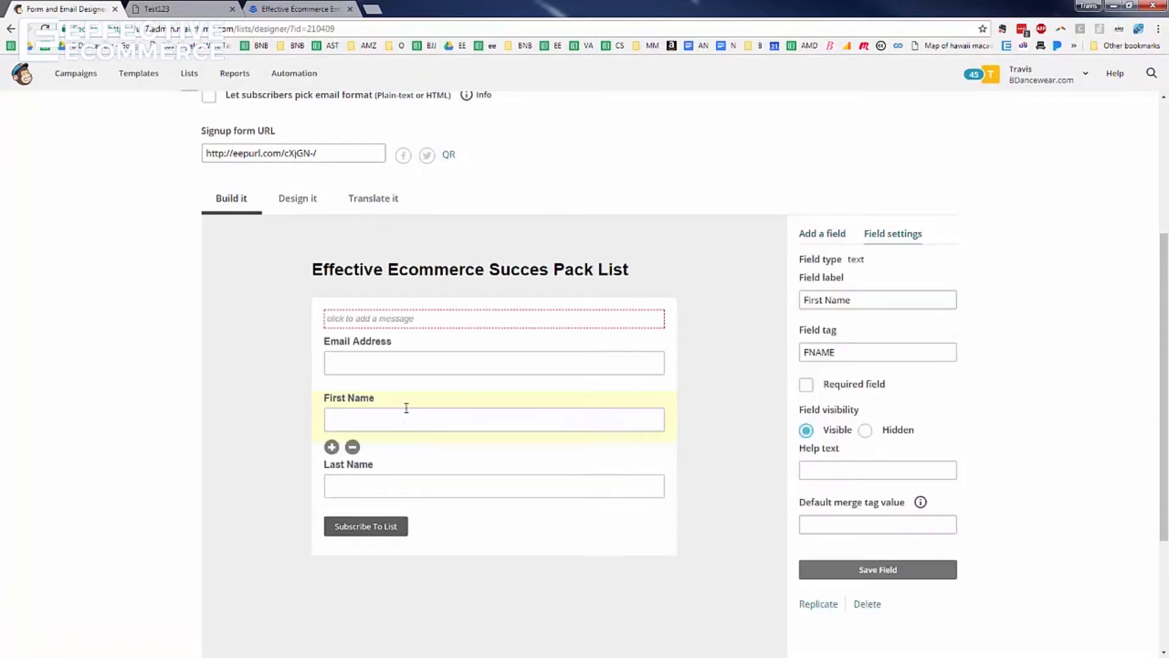
Delete the First Name and Last Name fields from the form, confirming each deletion
left_click(352, 446)
left_click(478, 367)
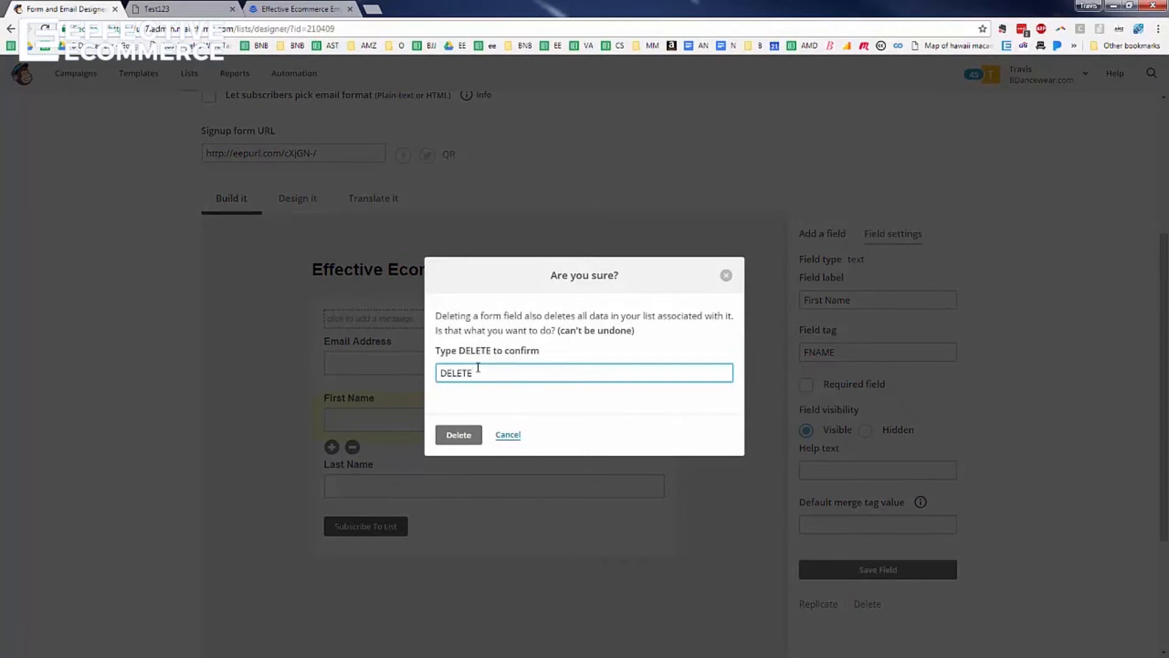
left_click(458, 434)
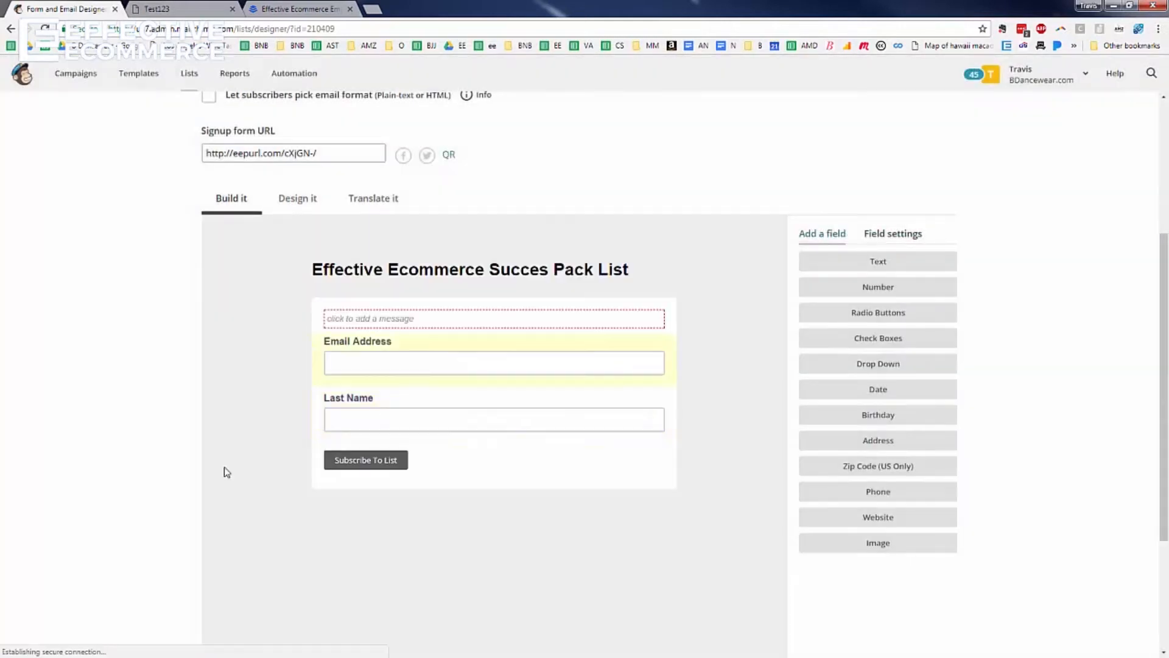
left_click(393, 419)
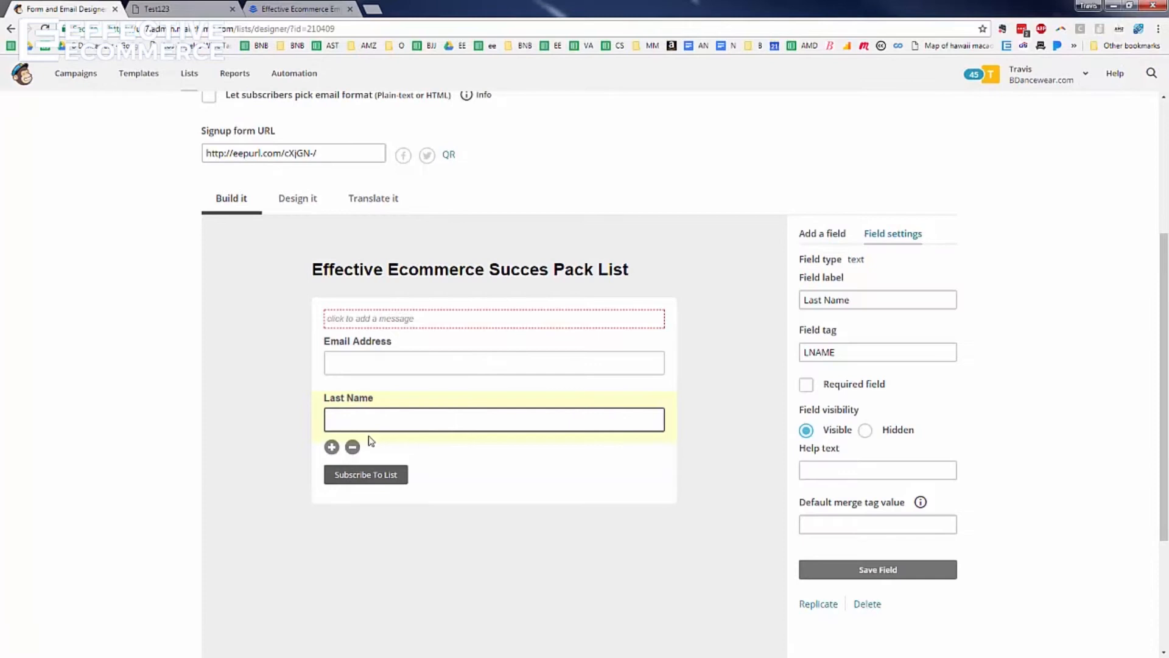
left_click(353, 447)
left_click(474, 374)
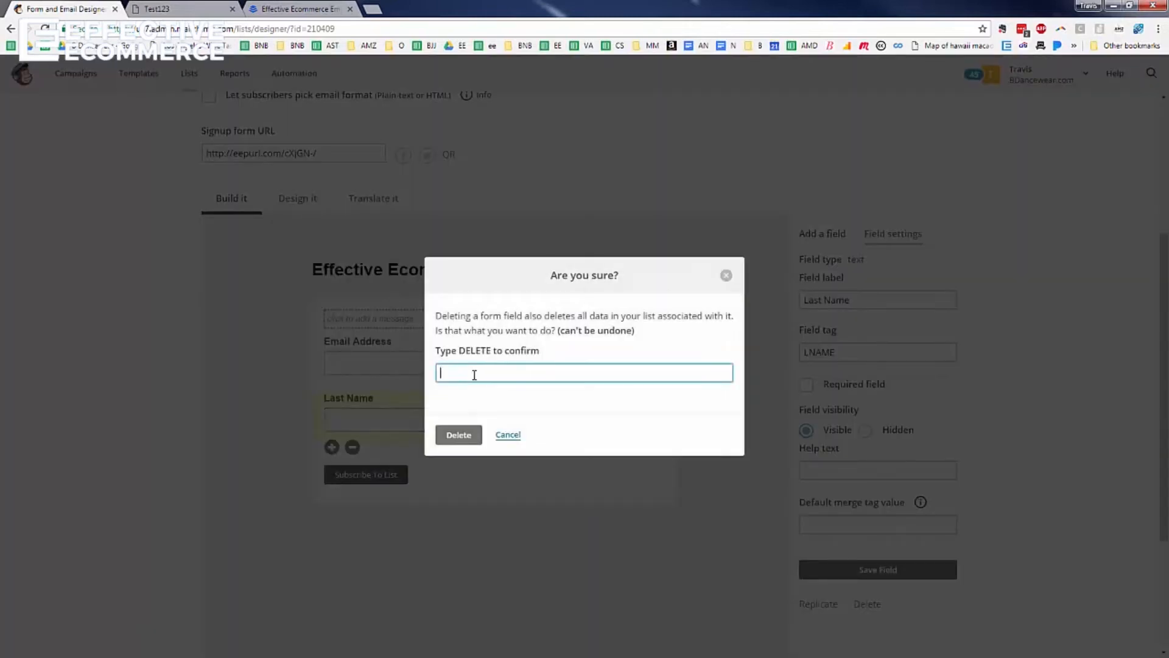
left_click(457, 434)
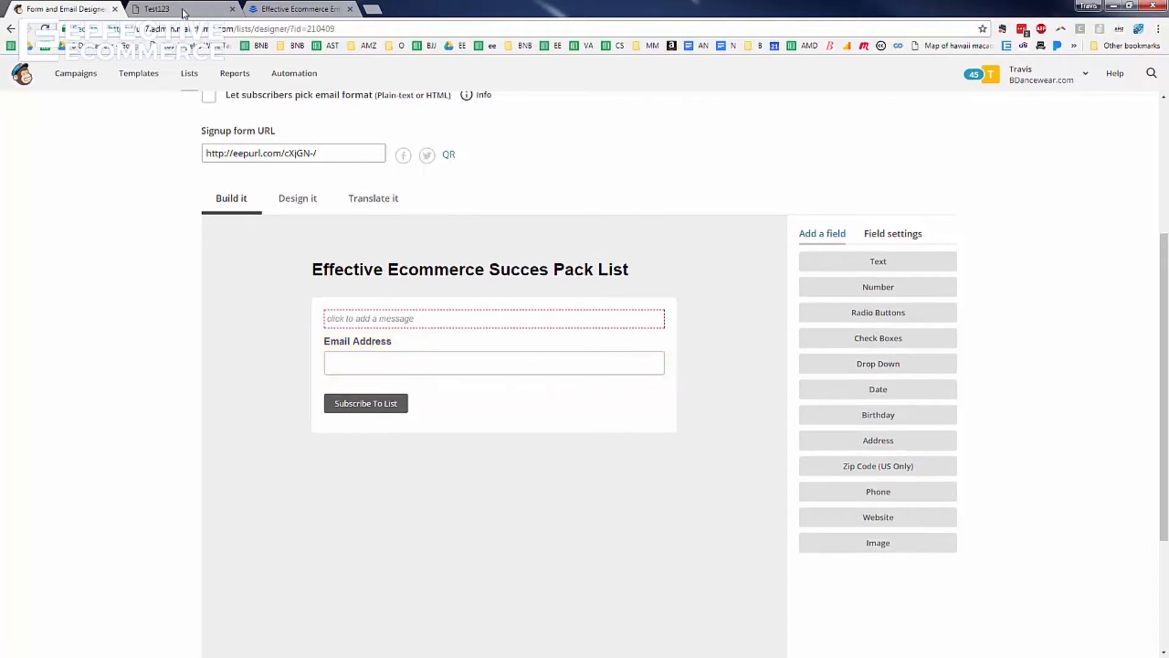
Load the signup form's public URL in a new tab placed before Effective Ecommerce
triple_click(308, 152)
key("ctrl+c")
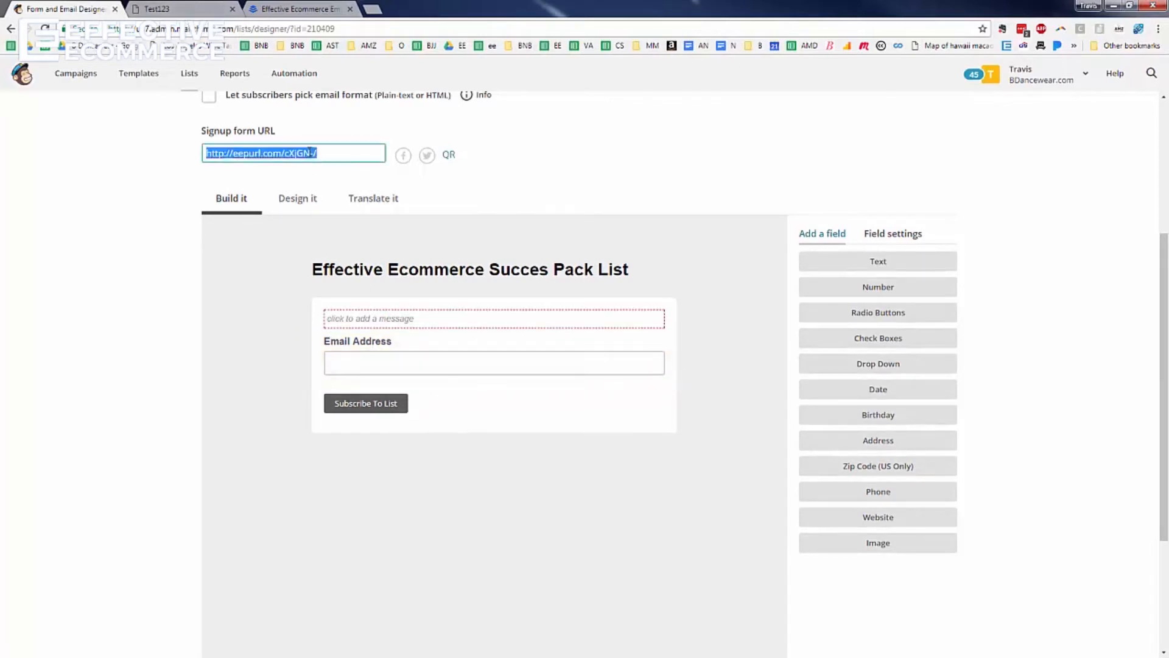
left_click(372, 10)
left_click_drag(389, 9, 268, 9)
key("ctrl+v")
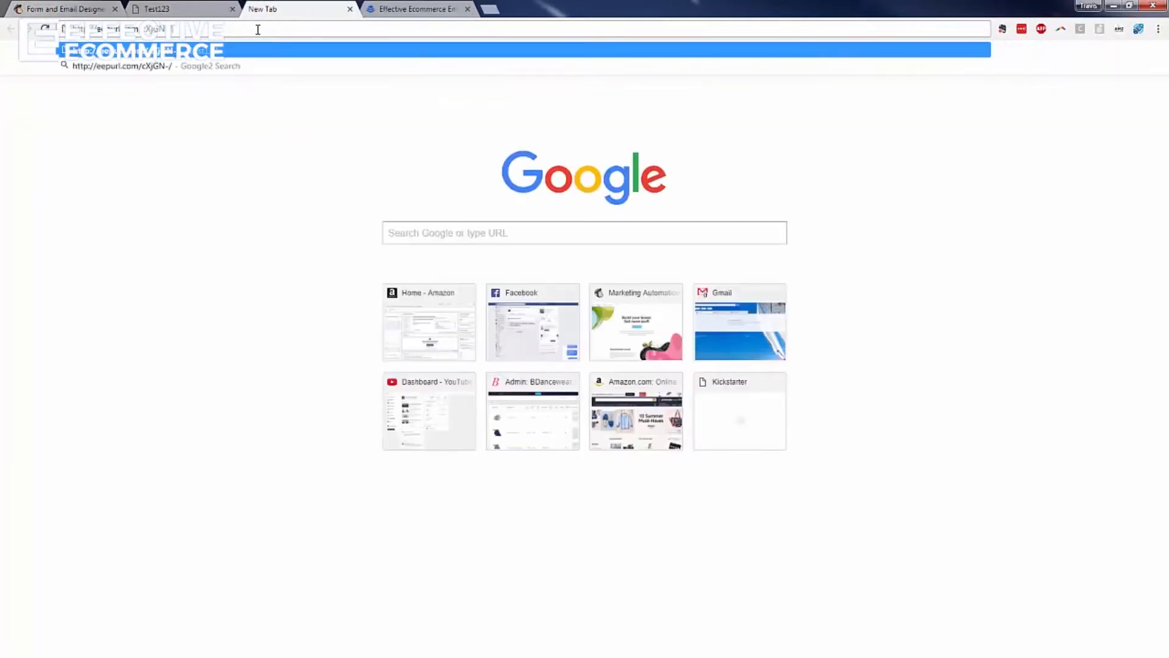
type(".")
key("Return")
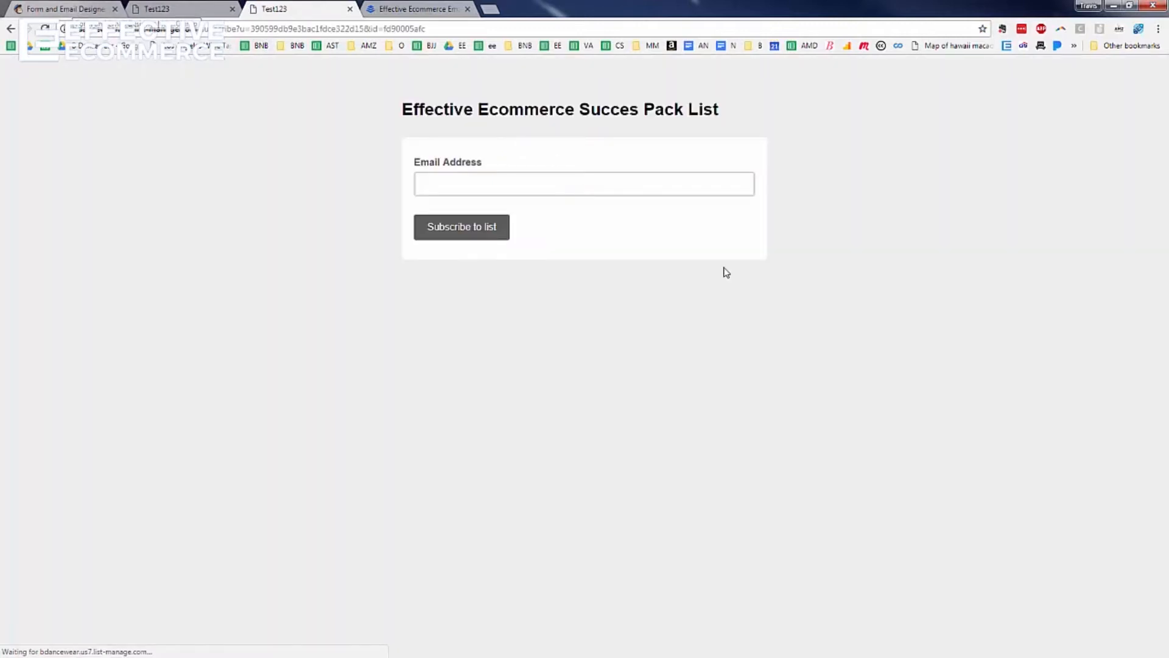
Compare the live Succes Pack List form with the Test123 tab, then return to the builder
left_click(198, 9)
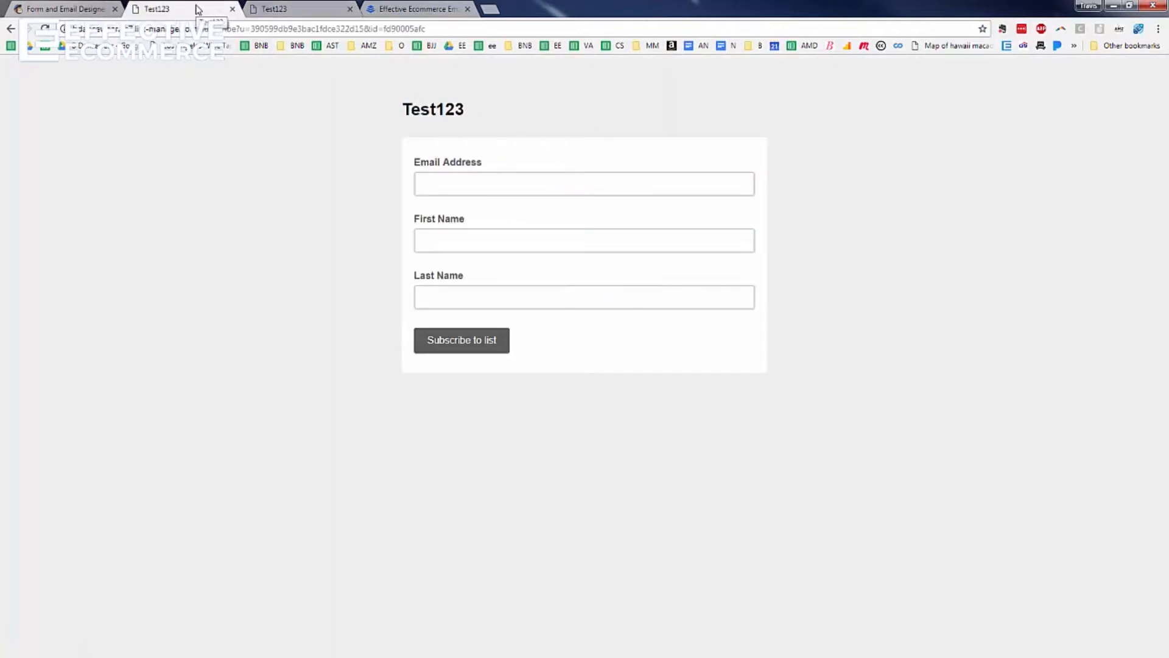
left_click(274, 11)
left_click(74, 13)
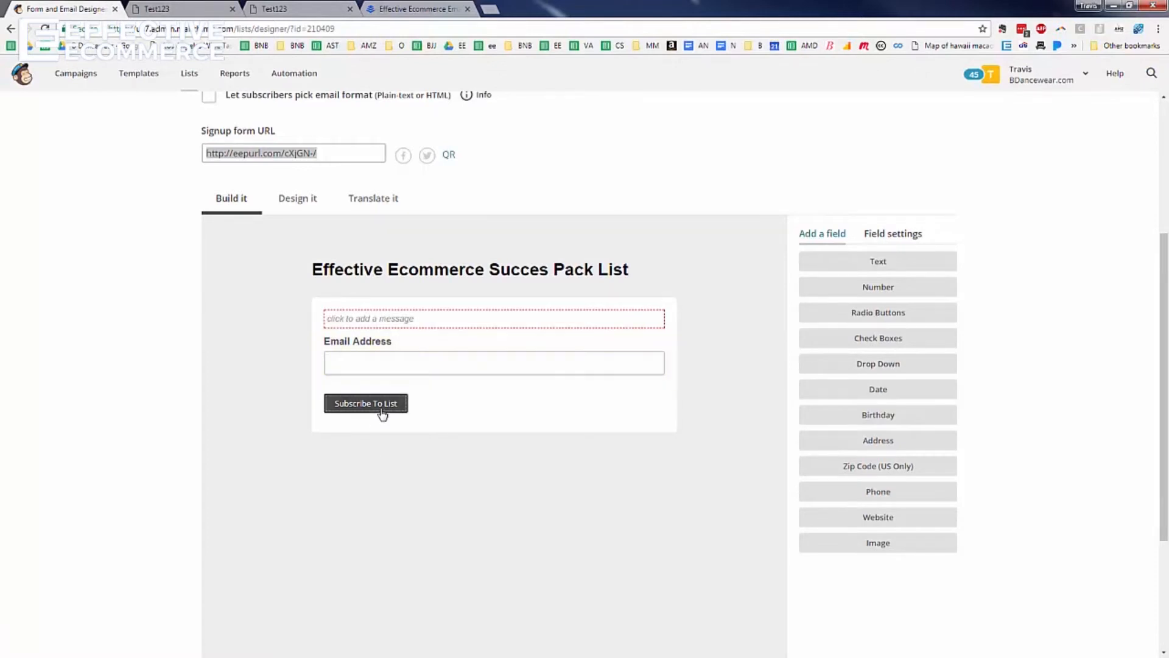
Set the signup form's page background to blue #4520ea, then bring up the Forms styling options
left_click(297, 193)
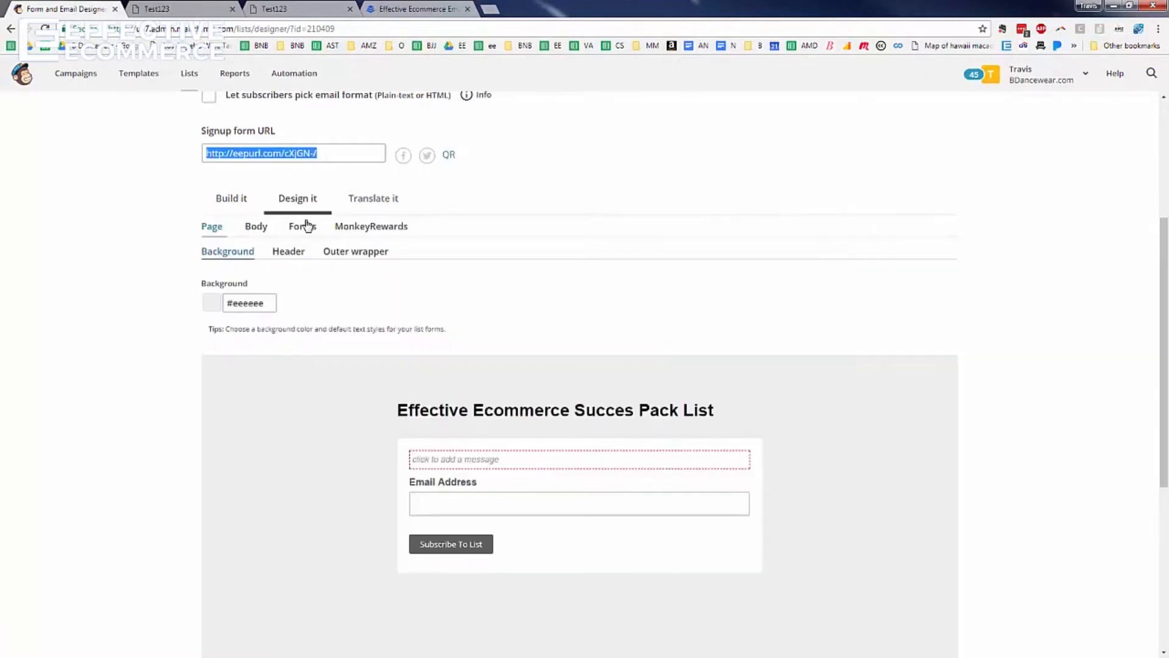
left_click(450, 544)
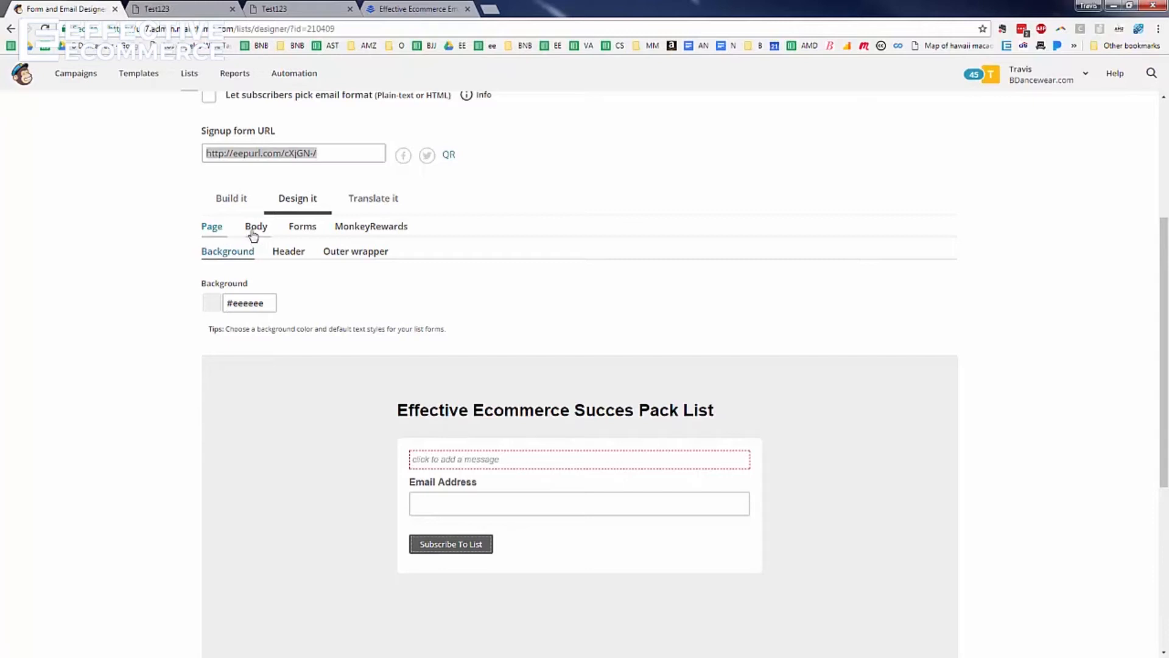
left_click(253, 304)
left_click(310, 334)
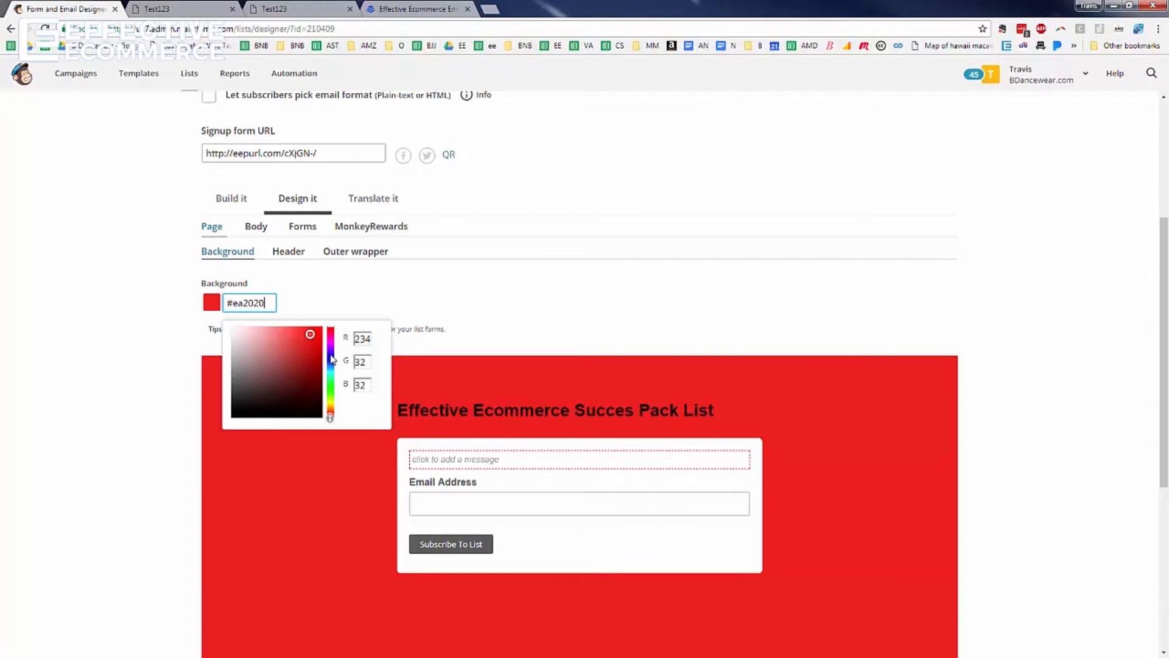
left_click(330, 354)
left_click(358, 295)
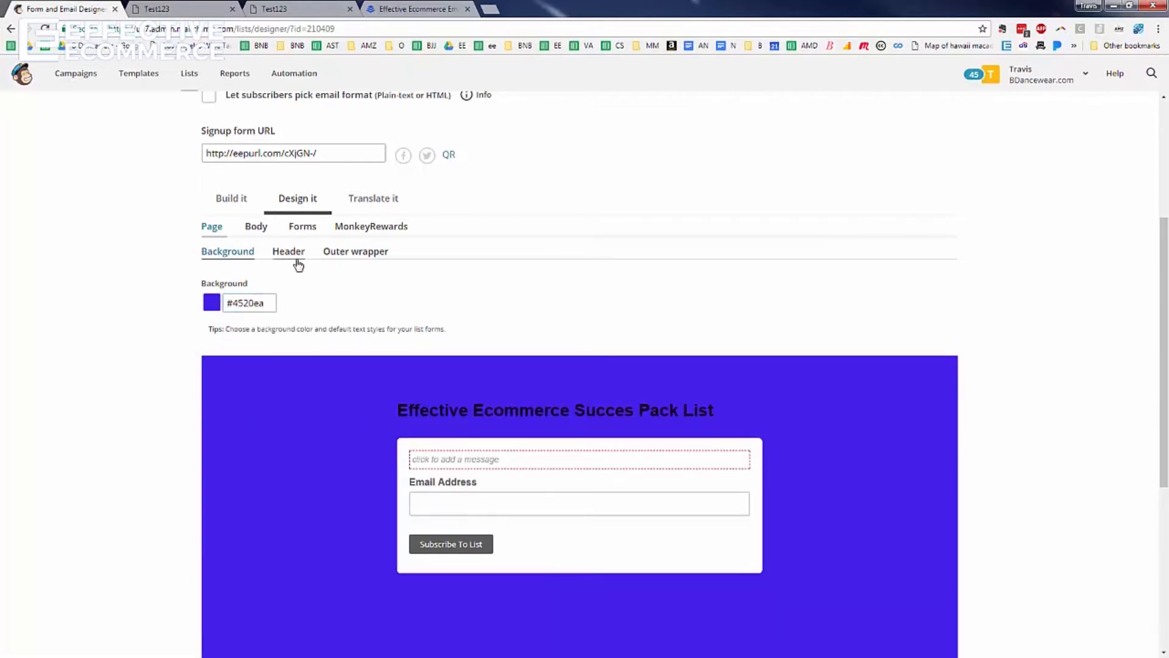
left_click(255, 227)
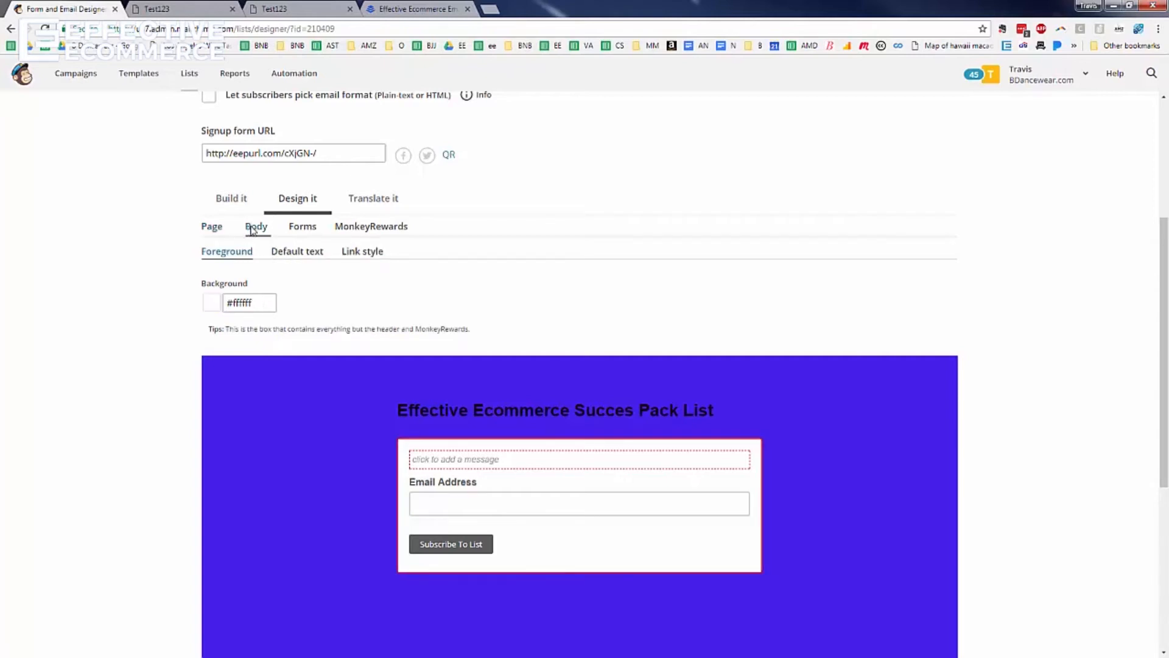
left_click(303, 227)
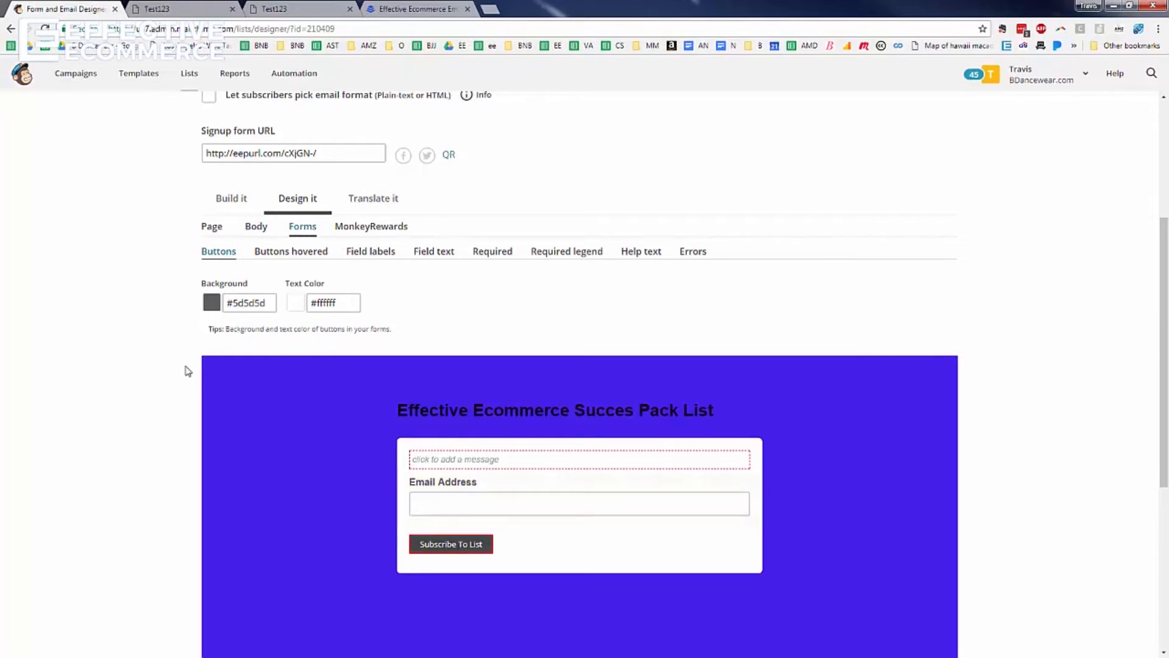
Make the Subscribe To List button background green #11dc5f
left_click(235, 304)
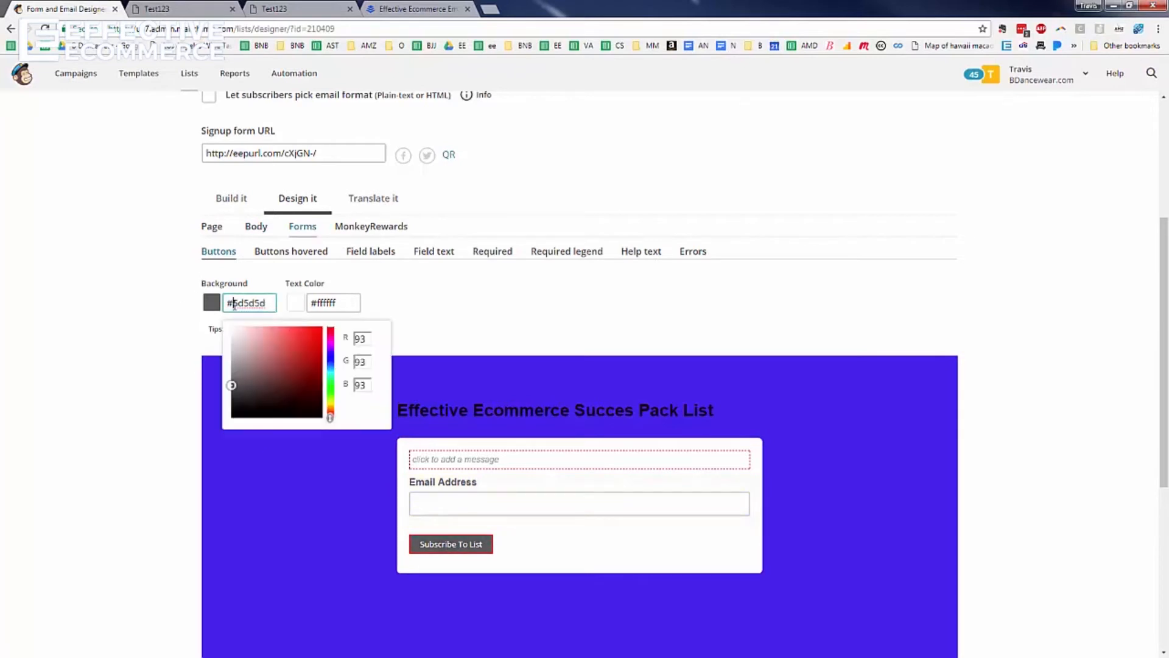
left_click(331, 383)
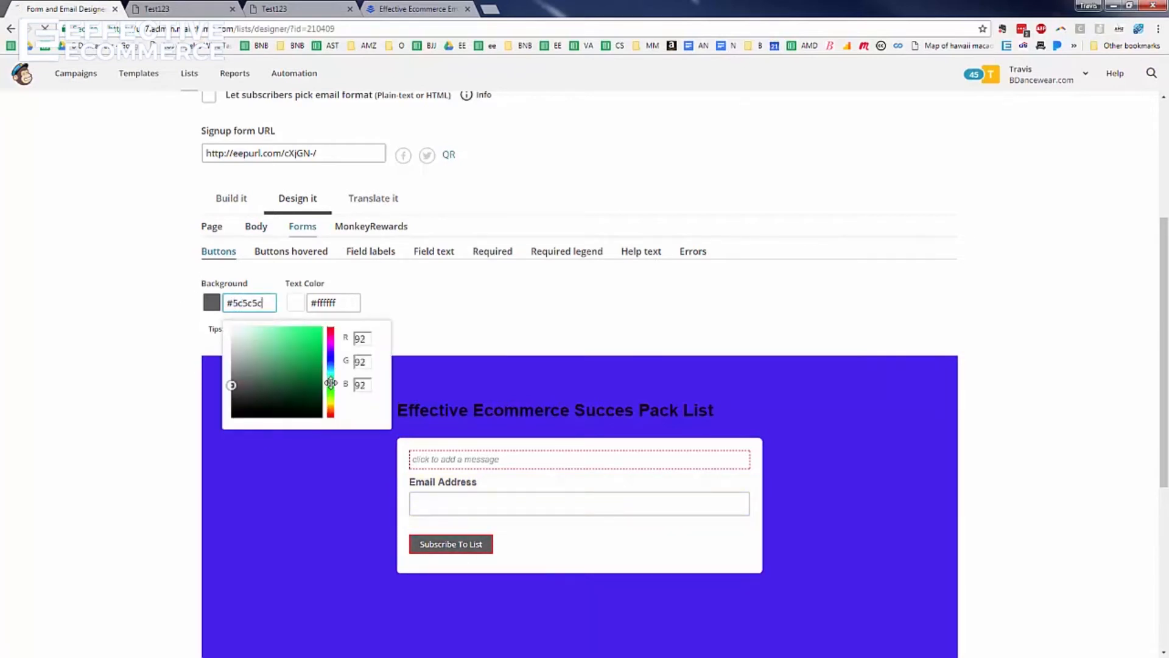
left_click(315, 338)
left_click(426, 315)
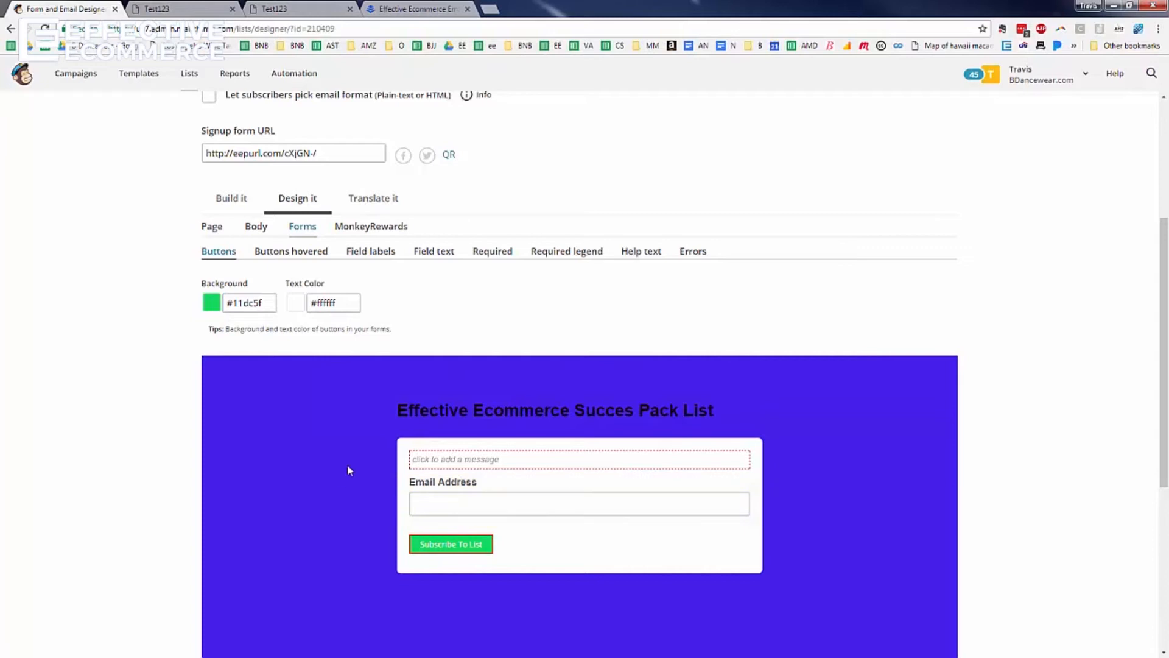
Change the page background to pale lavender #eae8f2 and return to the Forms options
left_click(266, 231)
left_click(211, 227)
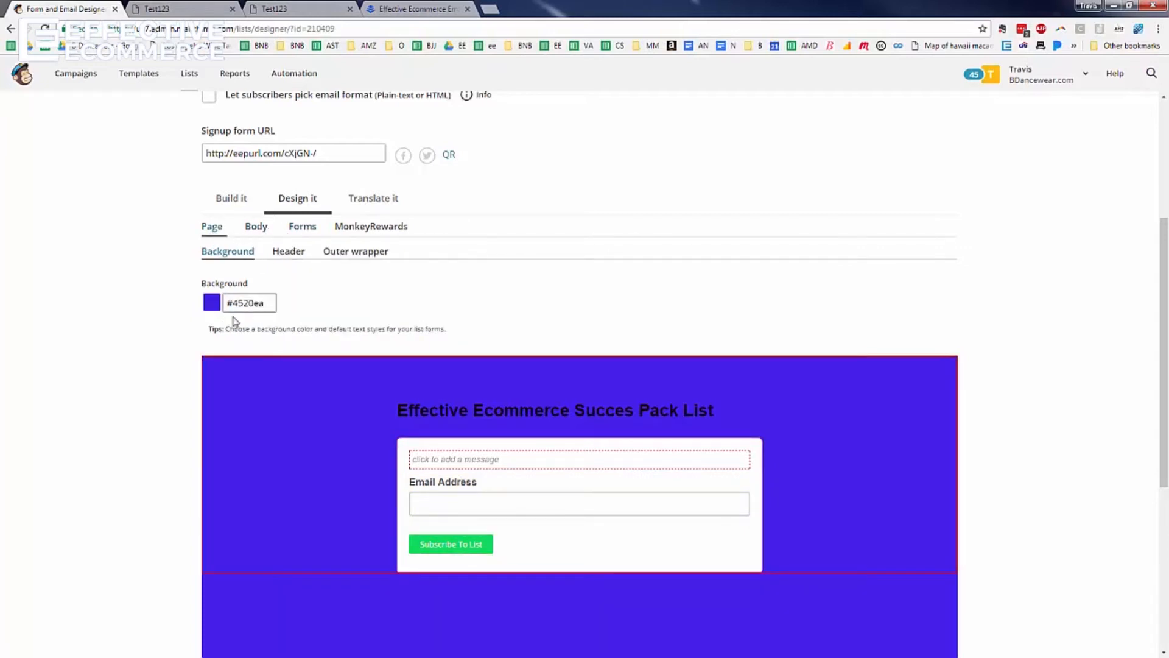
left_click(253, 303)
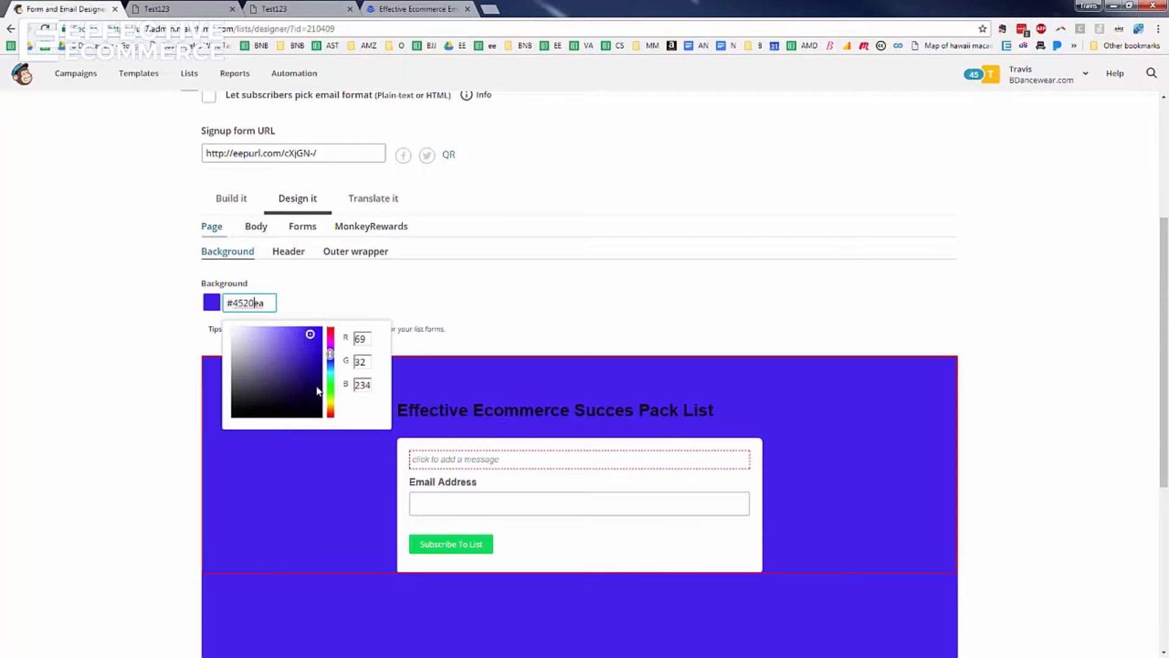
left_click(235, 334)
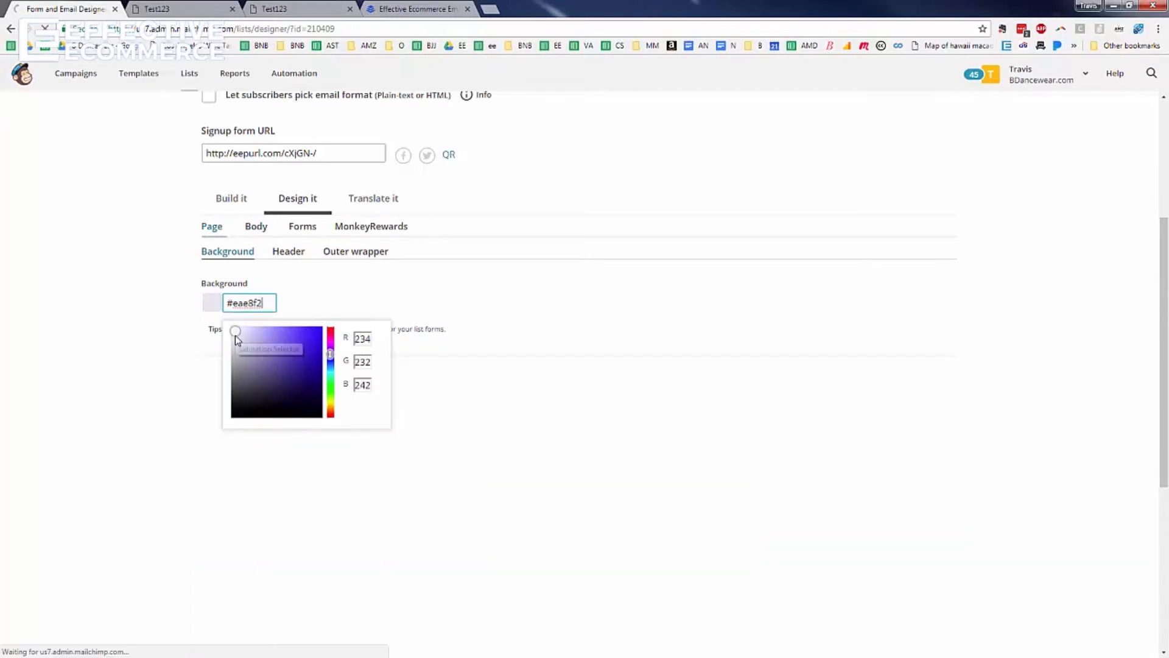
left_click(466, 332)
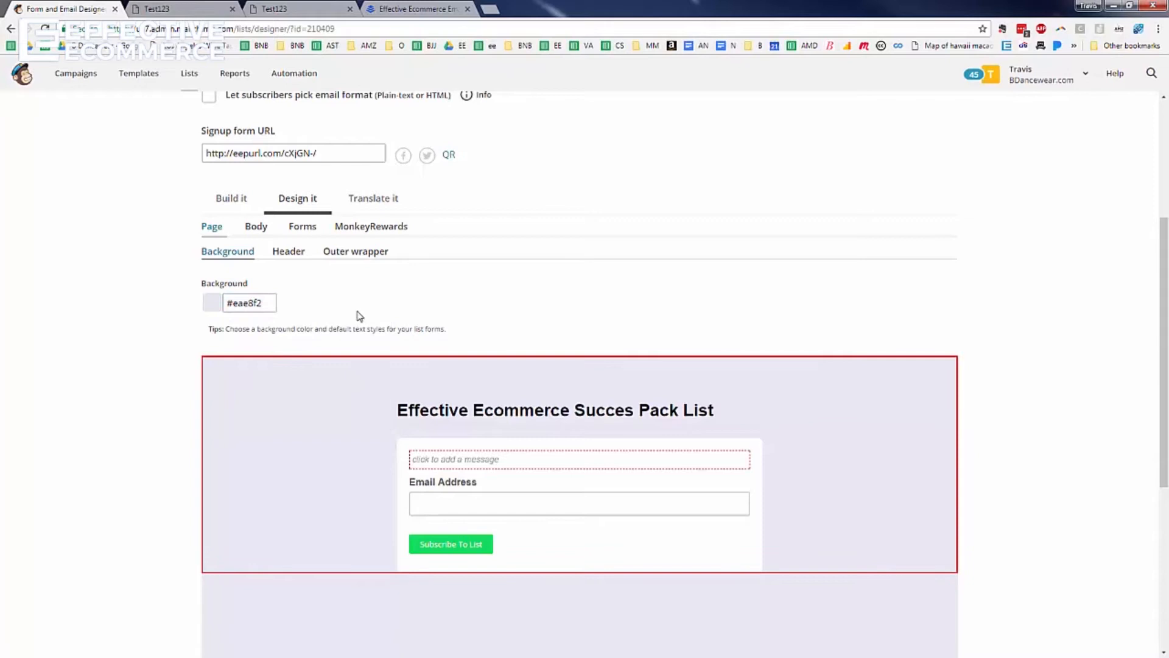
left_click(304, 234)
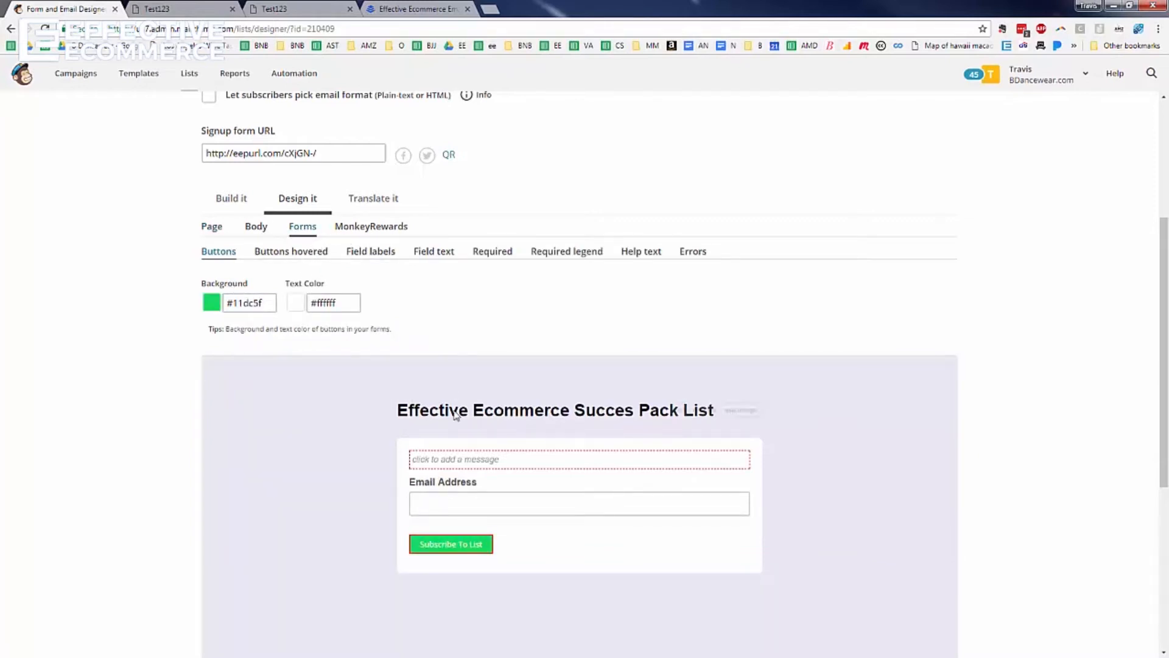
Reload the live signup form to check the green button and lavender background against Test123
left_click(308, 9)
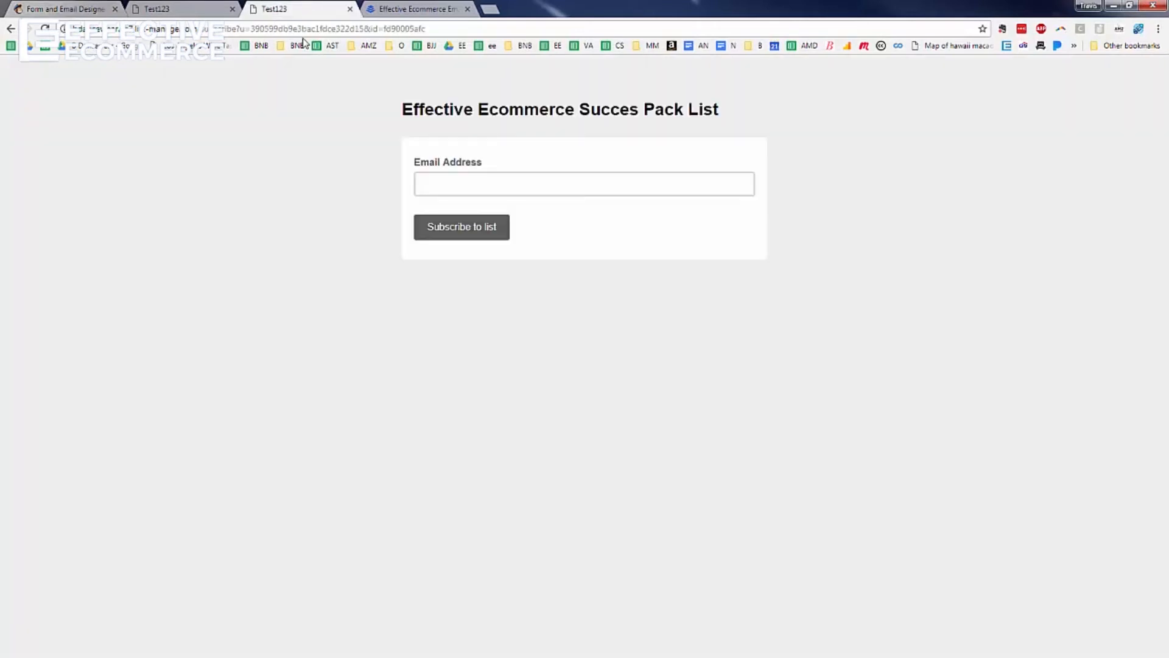
left_click(304, 34)
key("Return")
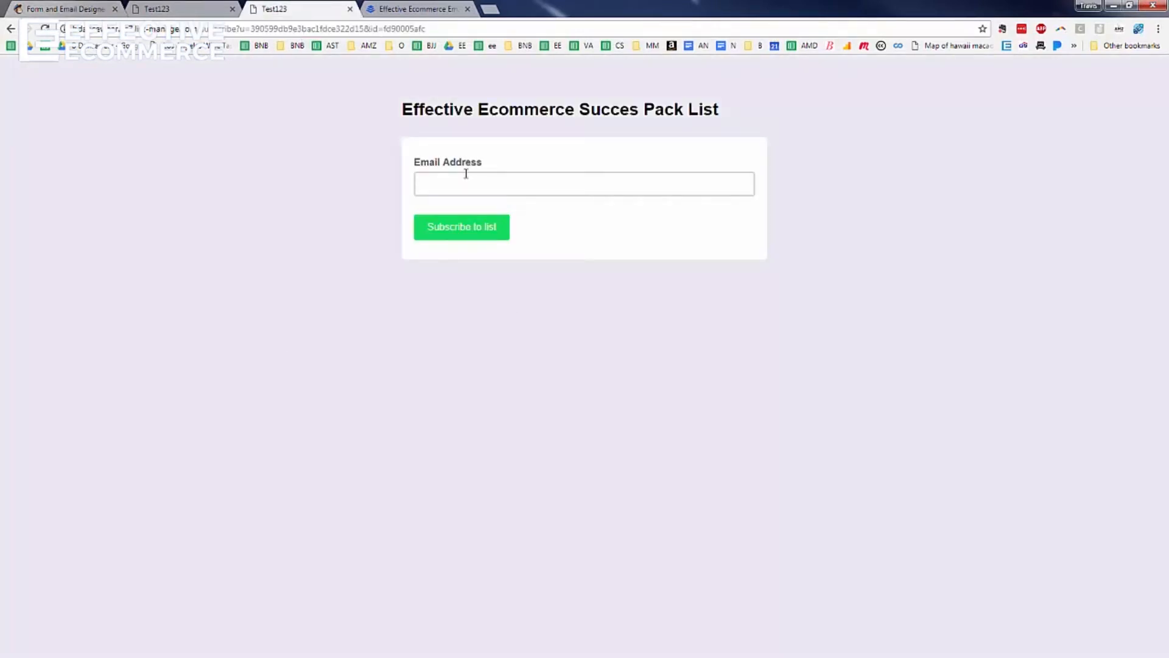
left_click(172, 7)
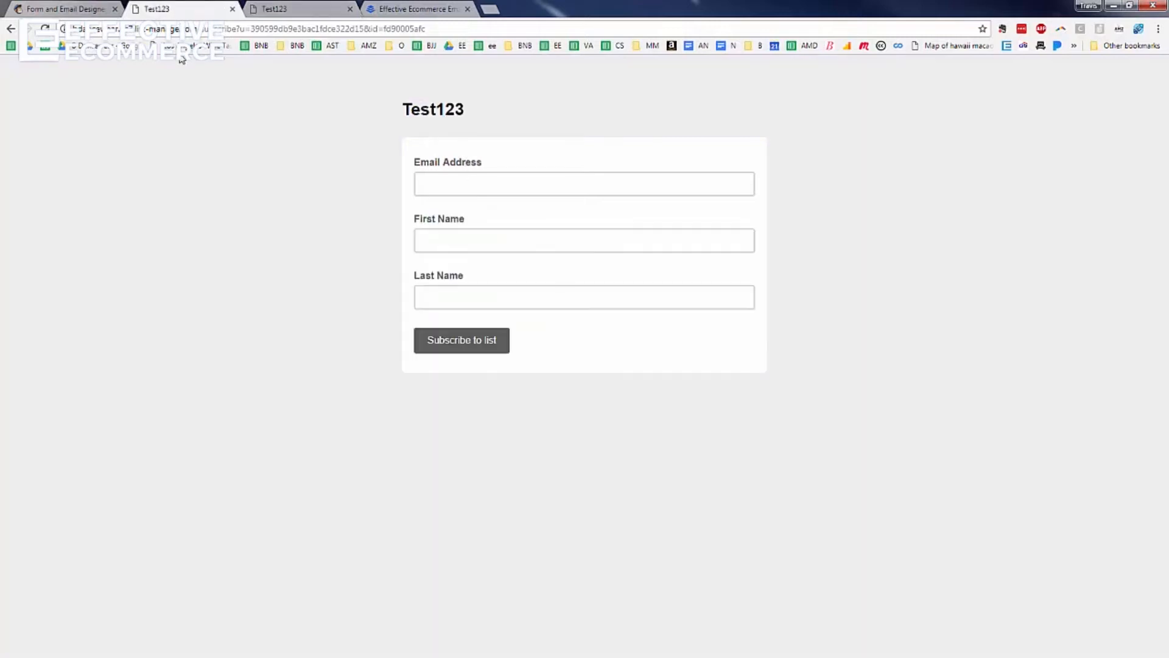
Back in the form designer, bring up the form's Translate it settings
left_click(57, 11)
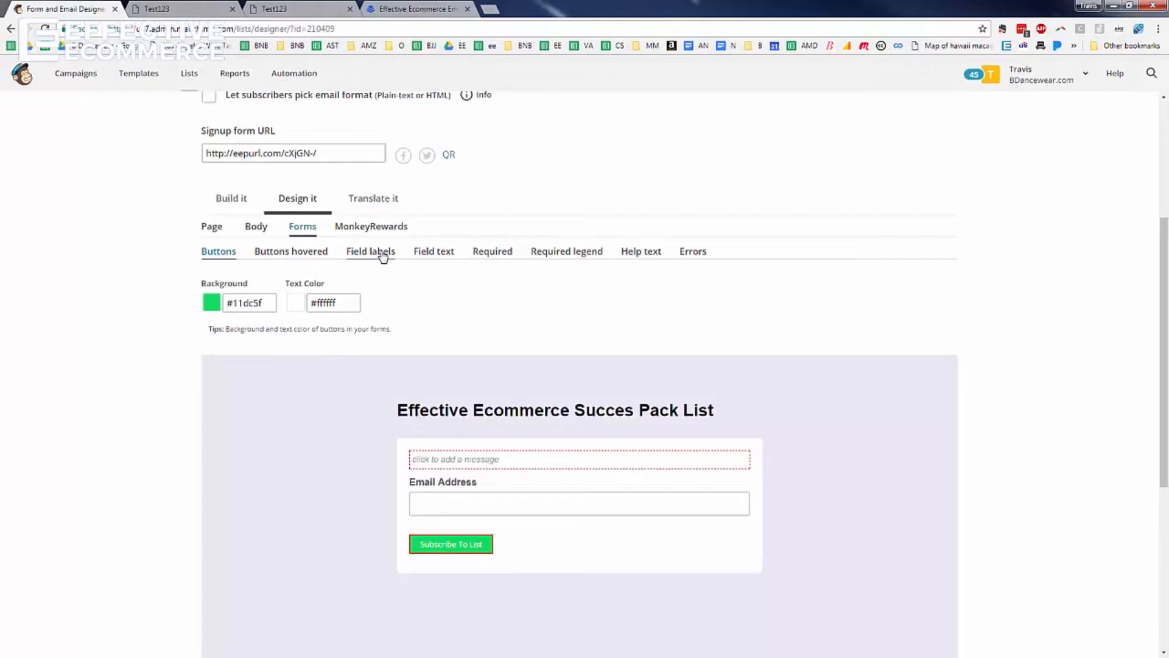
left_click(442, 256)
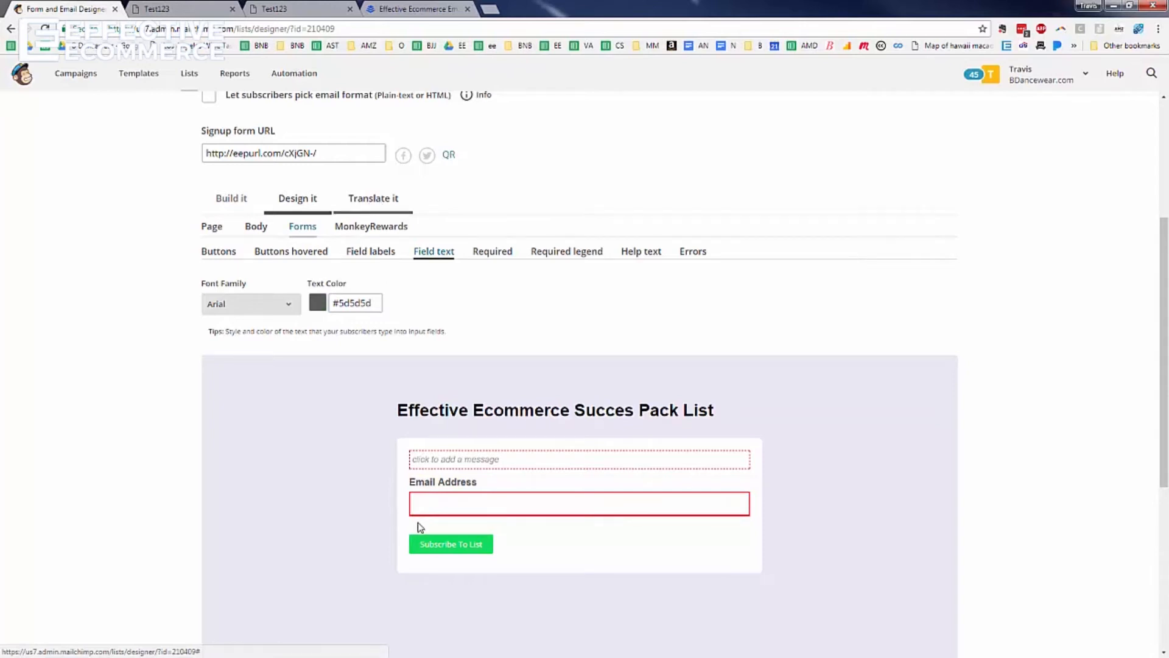
left_click(382, 203)
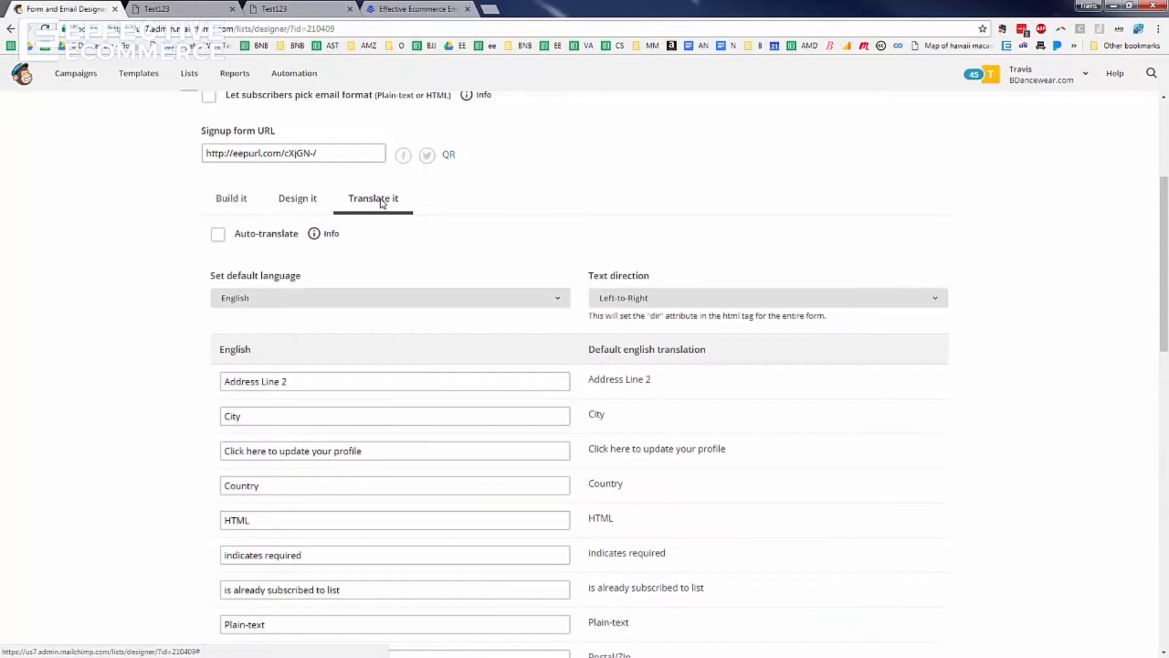
Replace 'Subscribe to list' with 'Get The Success Pack' and save the translation settings
scroll(420, 321, "down", 5)
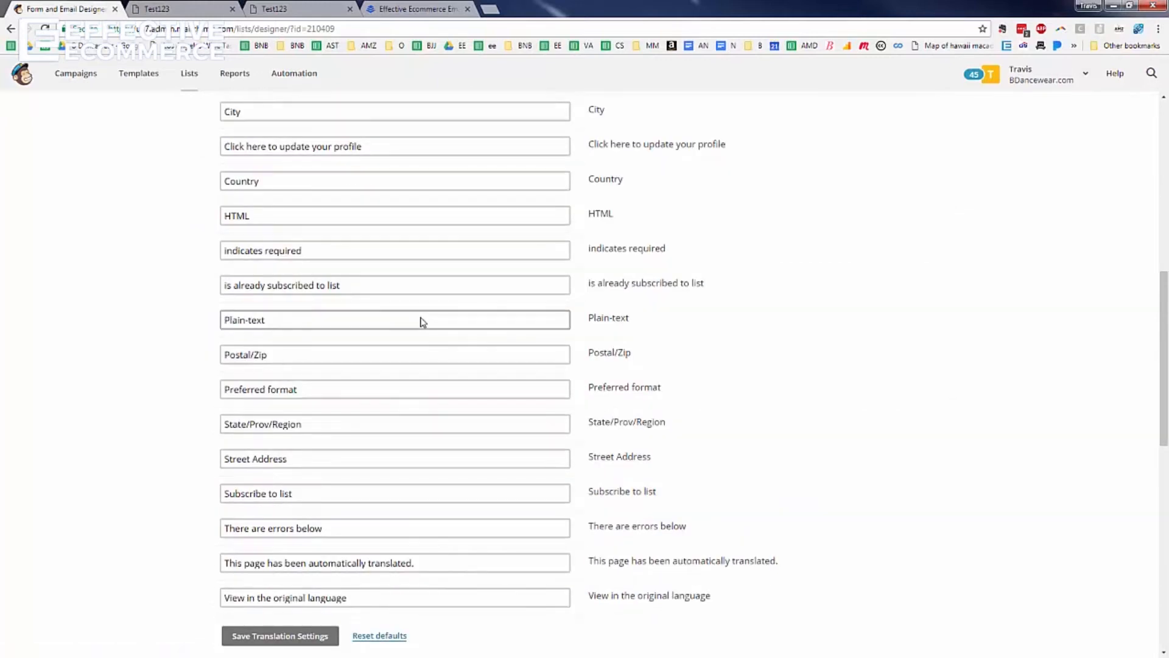
scroll(315, 331, "up", 4)
scroll(315, 330, "up", 4)
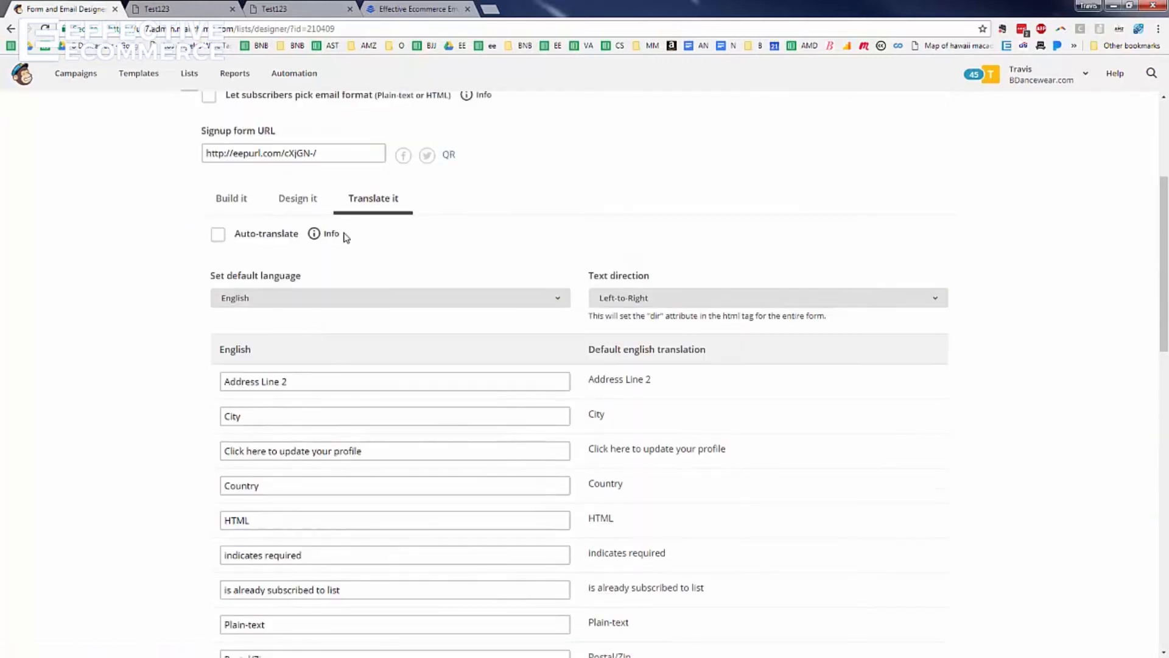
scroll(384, 391, "down", 17)
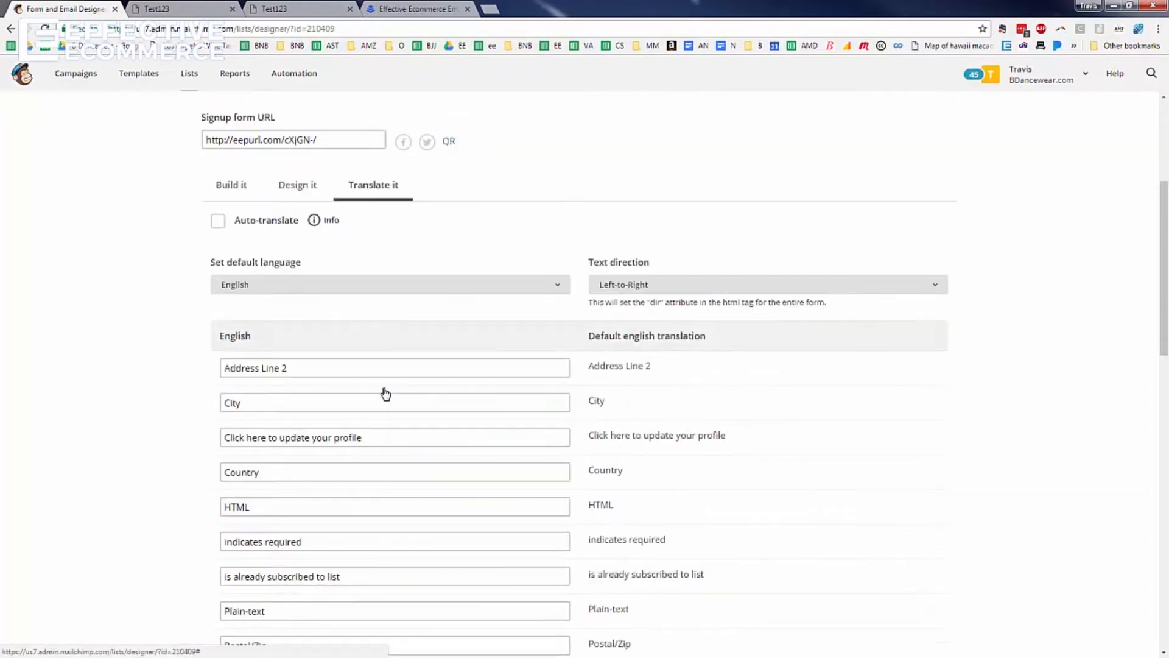
scroll(383, 391, "up", 6)
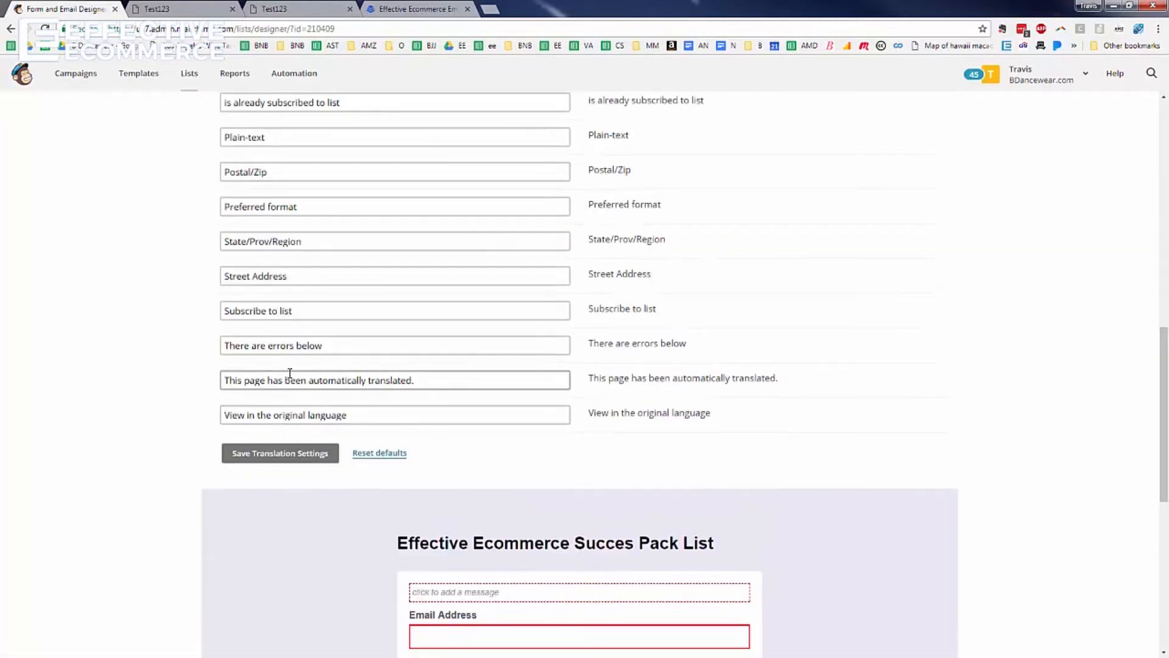
triple_click(302, 316)
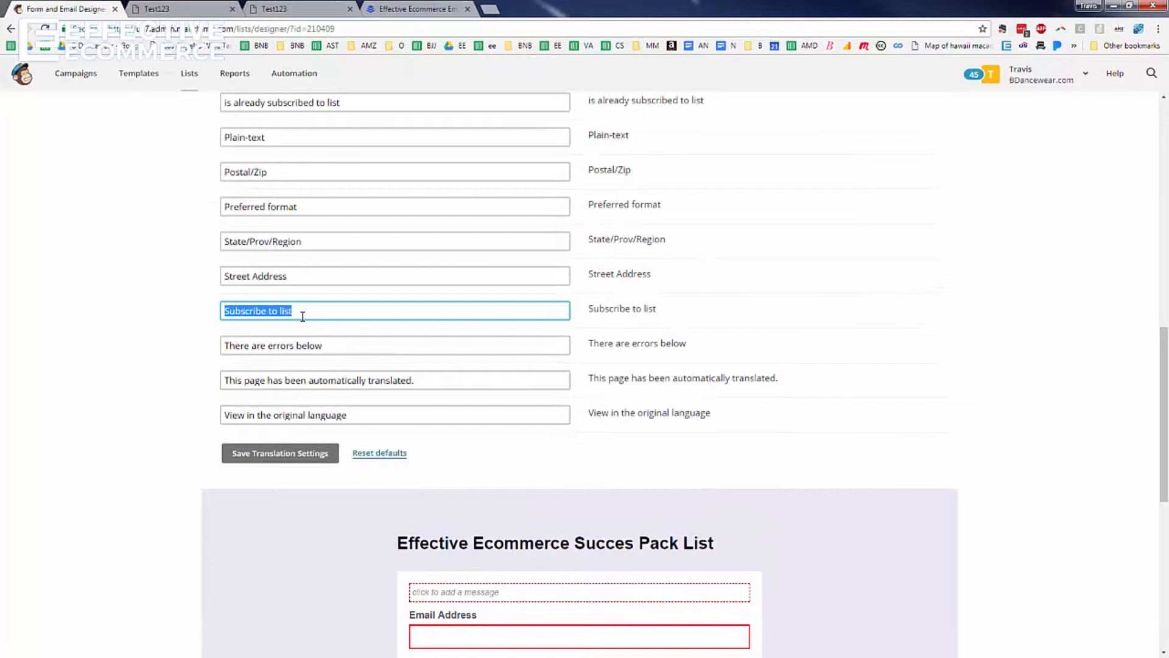
type("Get The")
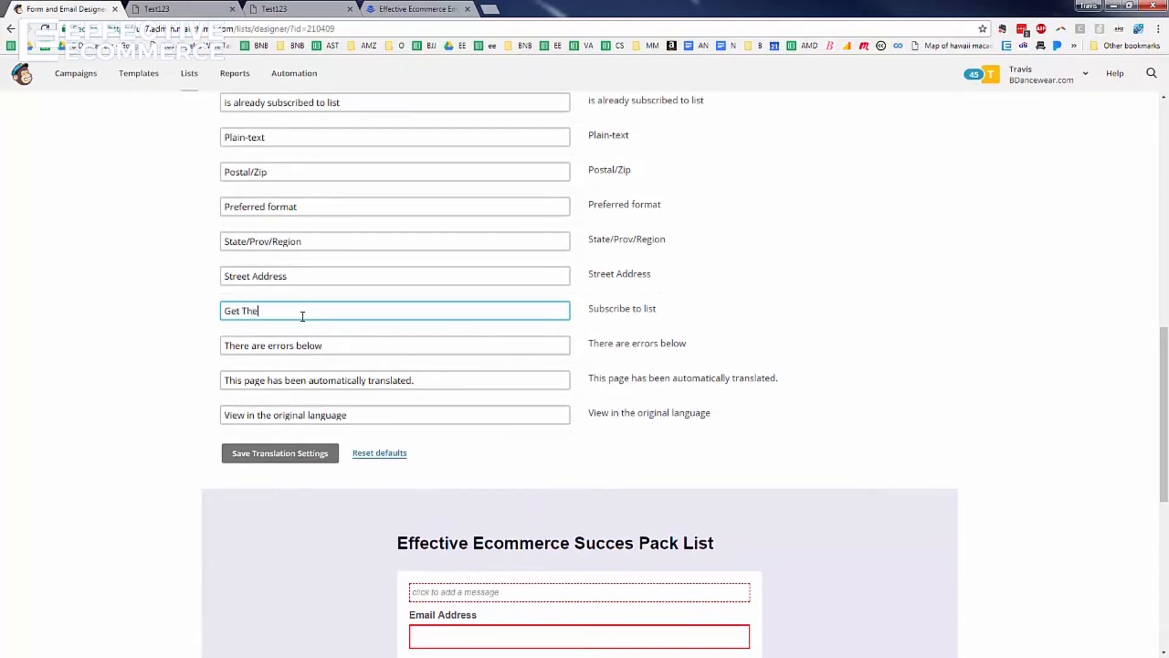
type(" Success Pack")
left_click(285, 452)
scroll(544, 363, "down", 4)
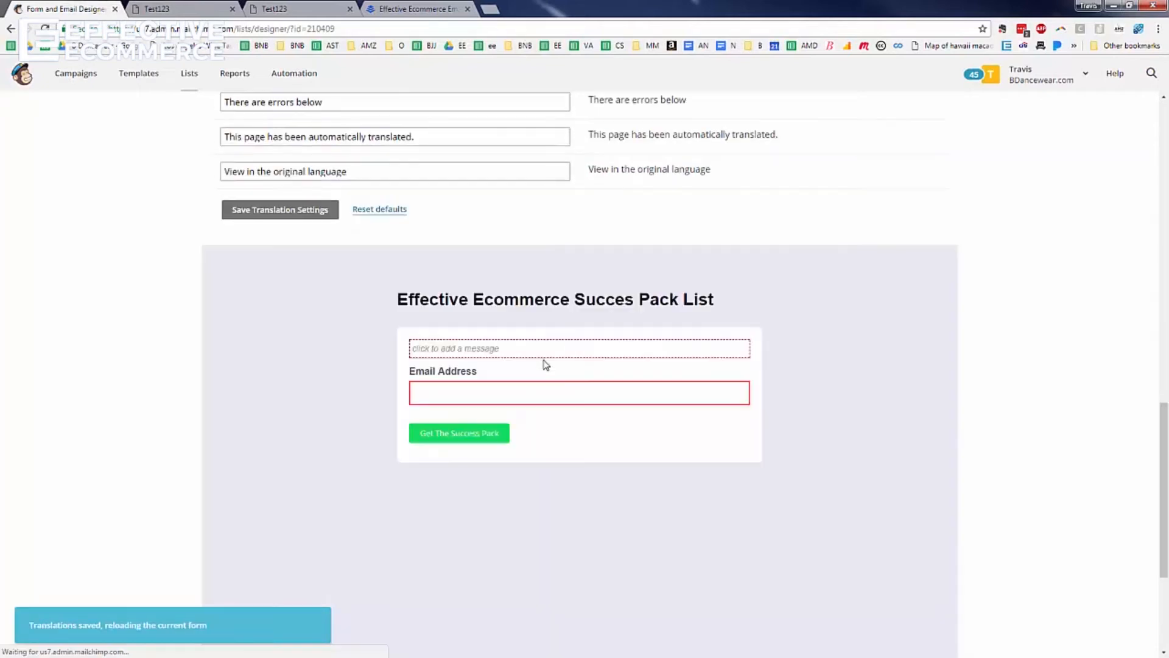
left_click(444, 358)
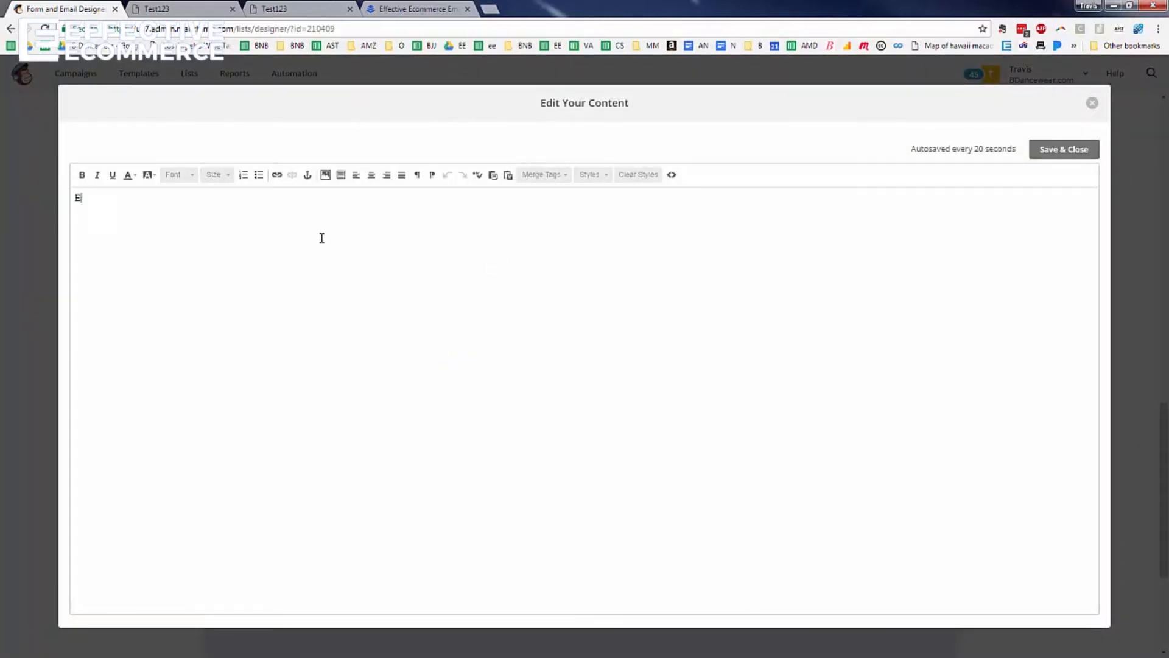
Add the intro 'Enter your email below to get the Ecommerce Success Pack!' and save it
type("Enter your email below to get")
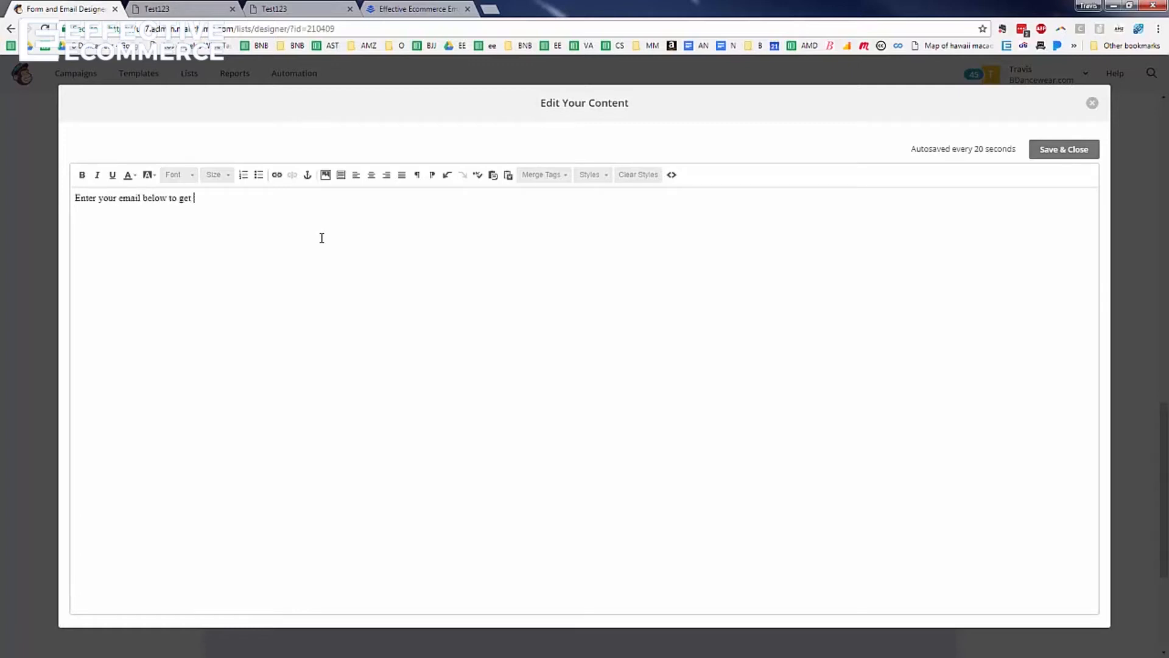
type(" the Ecommerce Success Pack")
type("!")
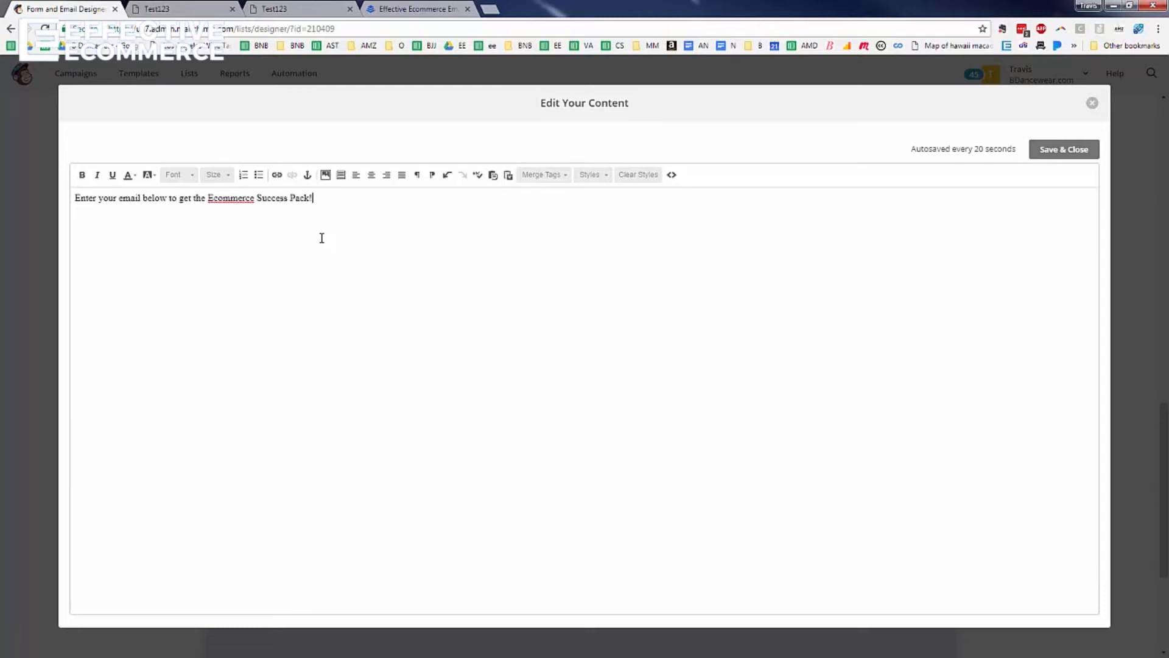
left_click(1075, 150)
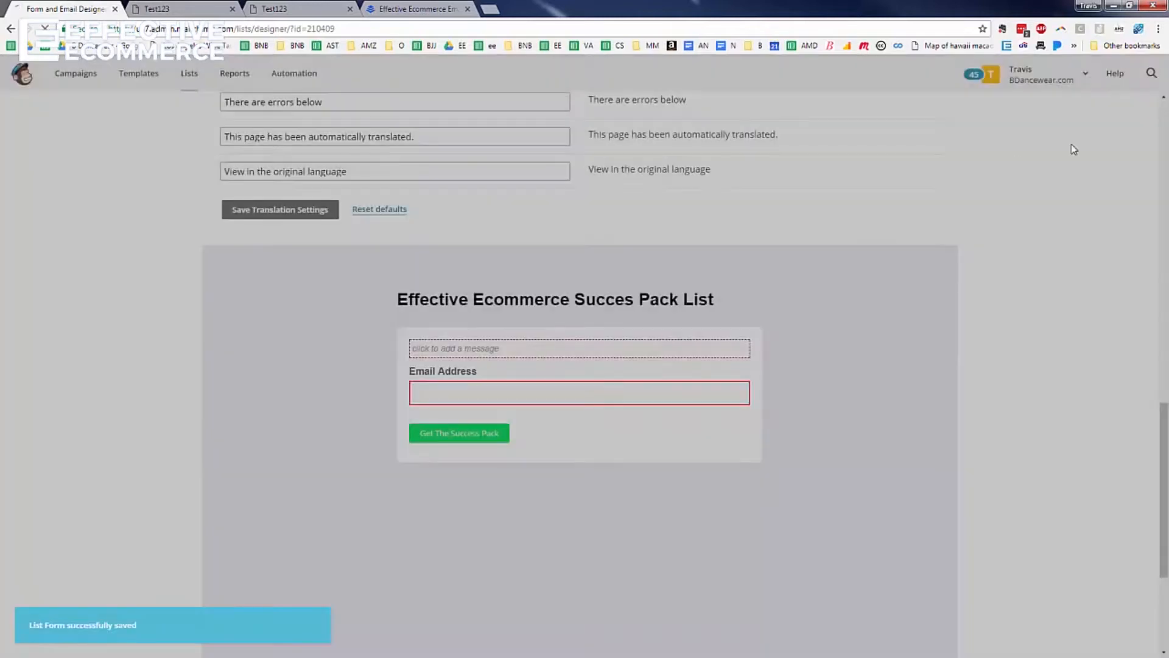
Reload the live Success Pack signup form and compare it with the older Test123 form
scroll(153, 123, "up", 10)
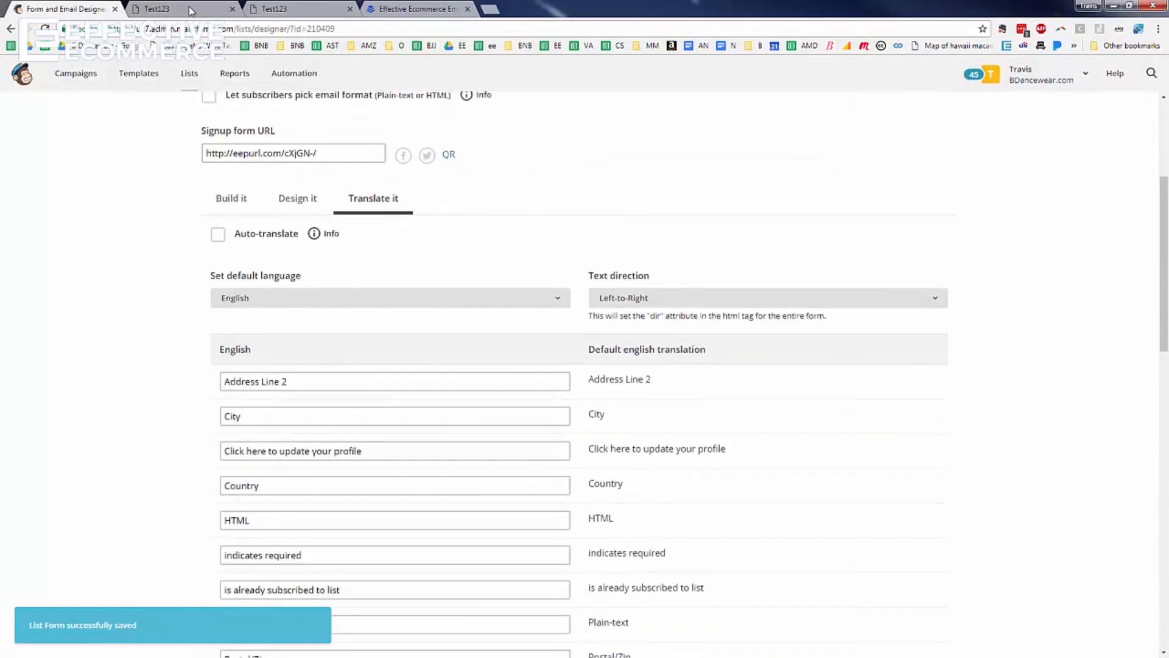
left_click(297, 10)
left_click(295, 28)
key("Return")
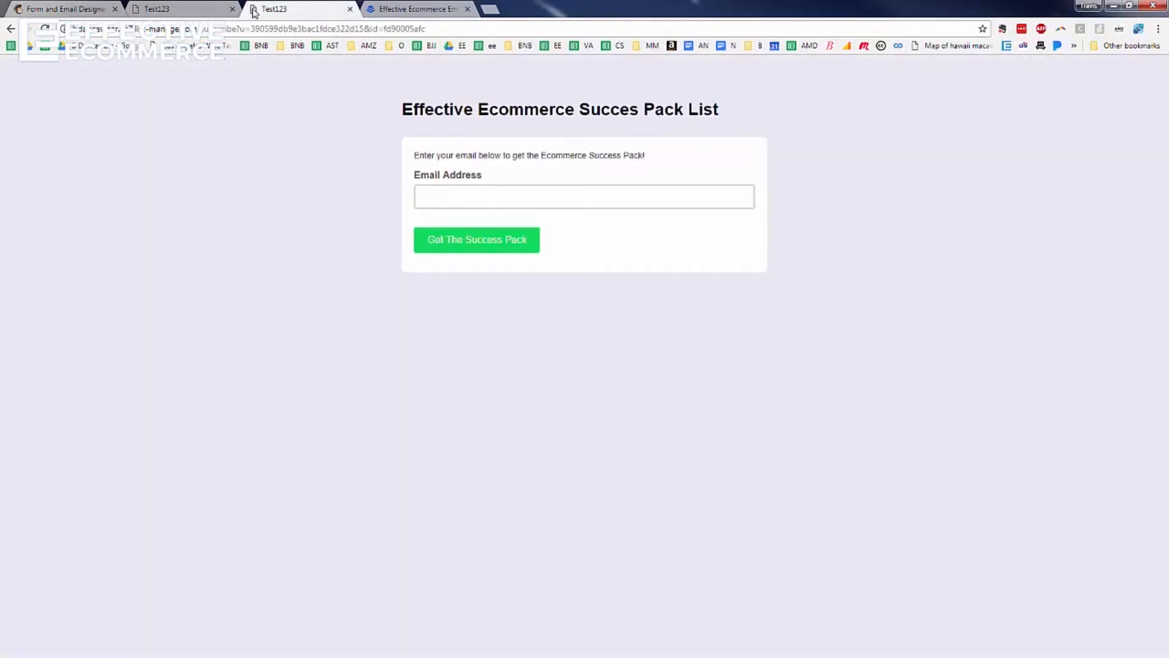
left_click(216, 10)
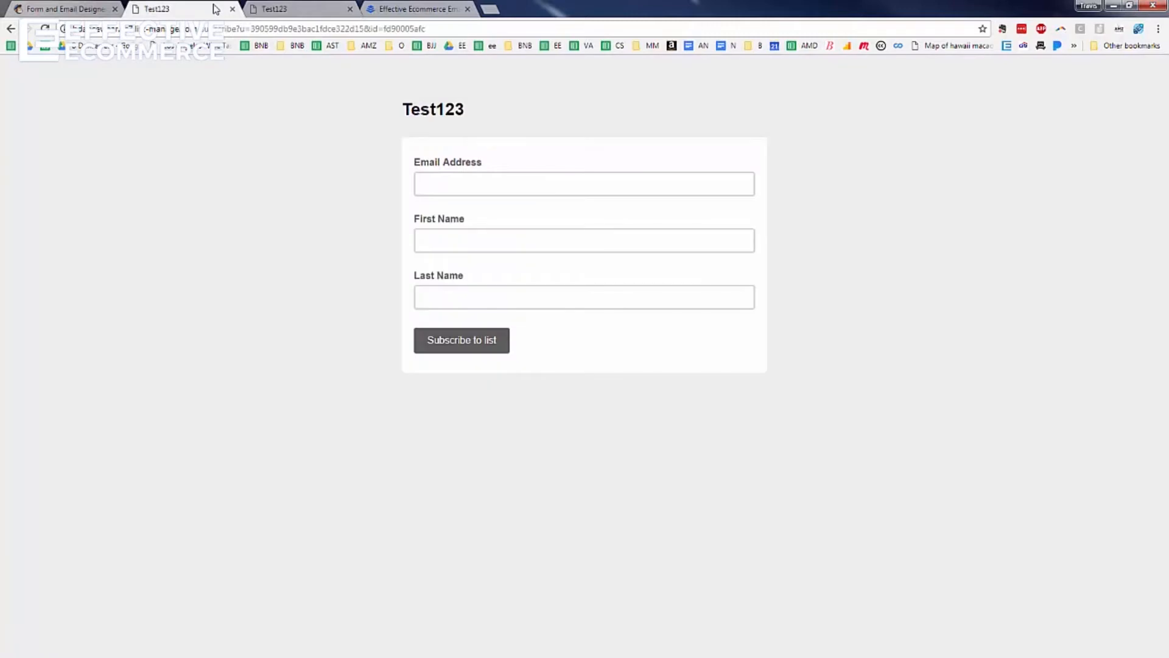
left_click(314, 11)
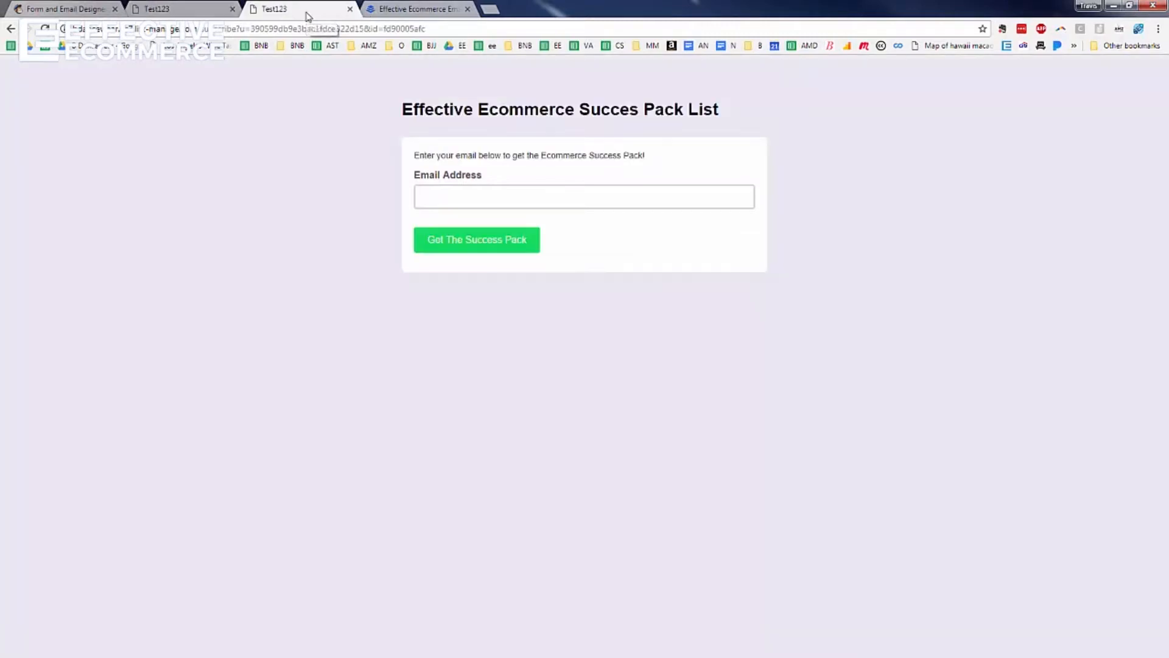
Select the signup form's URL in the designer, then view the Success Pack landing page
left_click(91, 13)
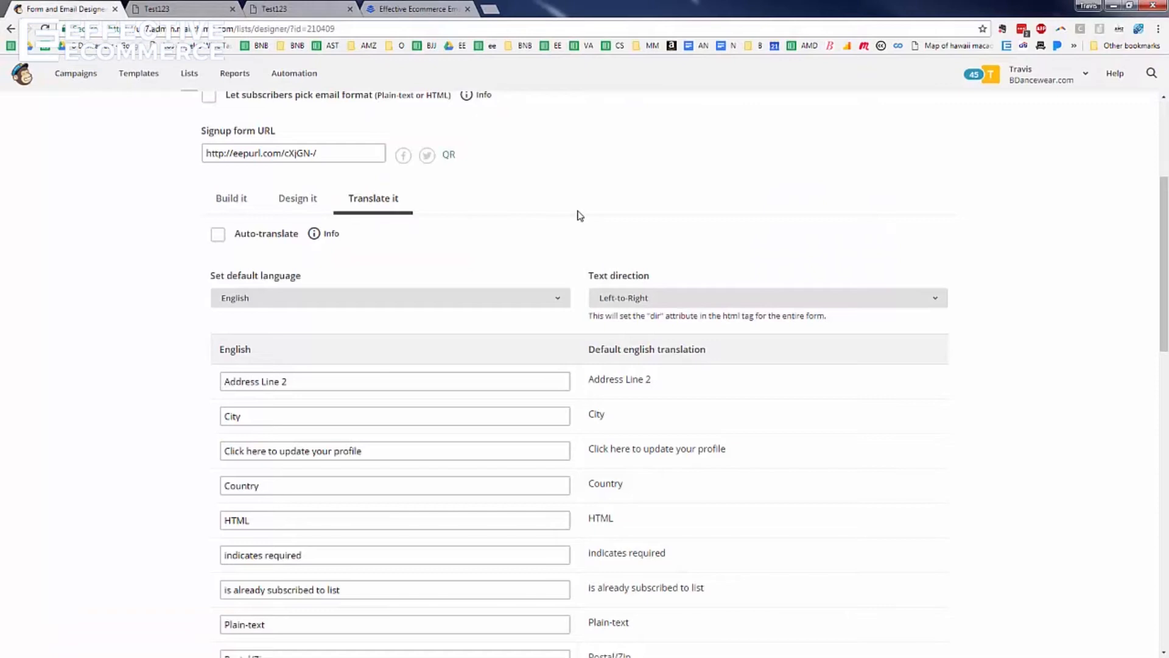
left_click(311, 154)
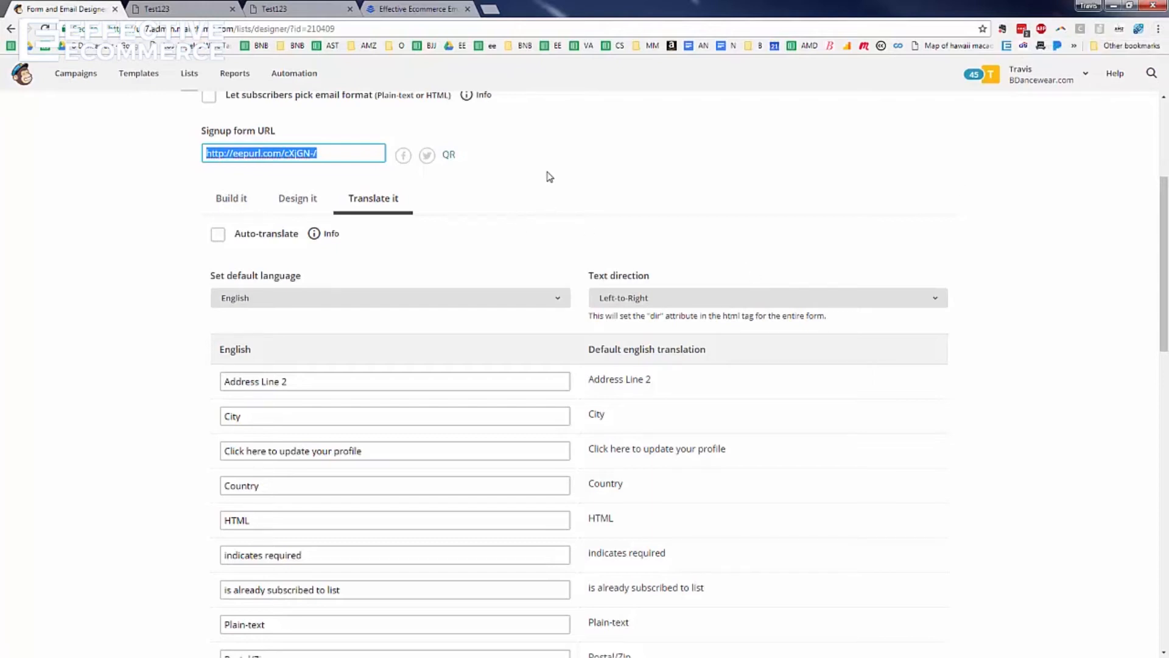
triple_click(297, 155)
left_click(276, 10)
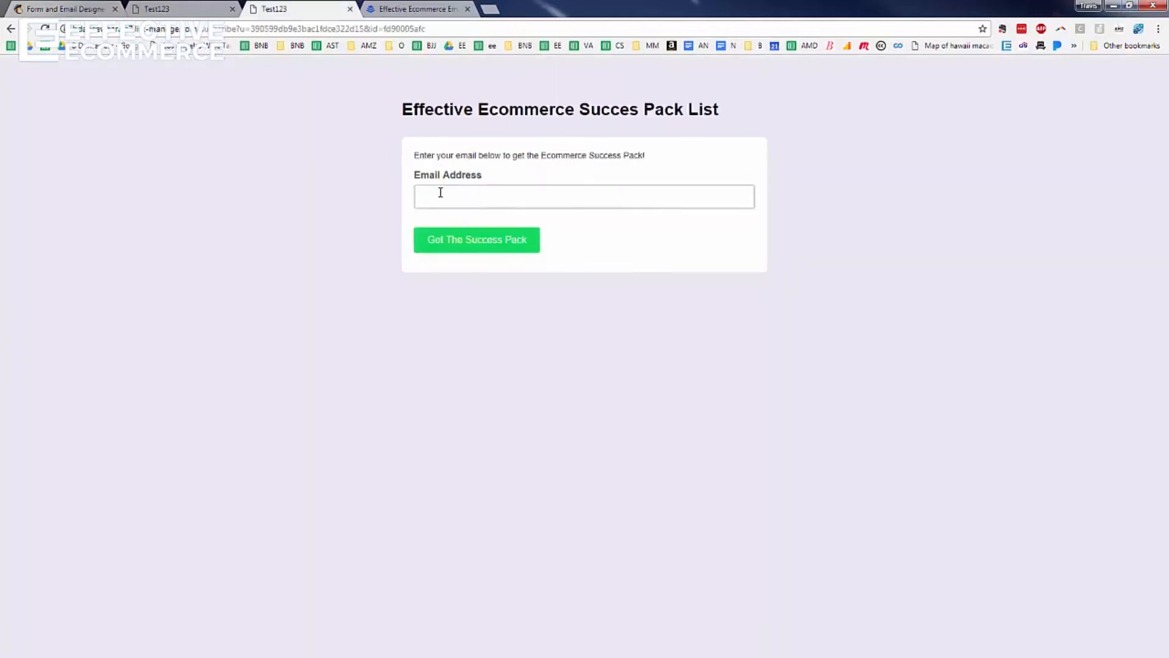
left_click(399, 9)
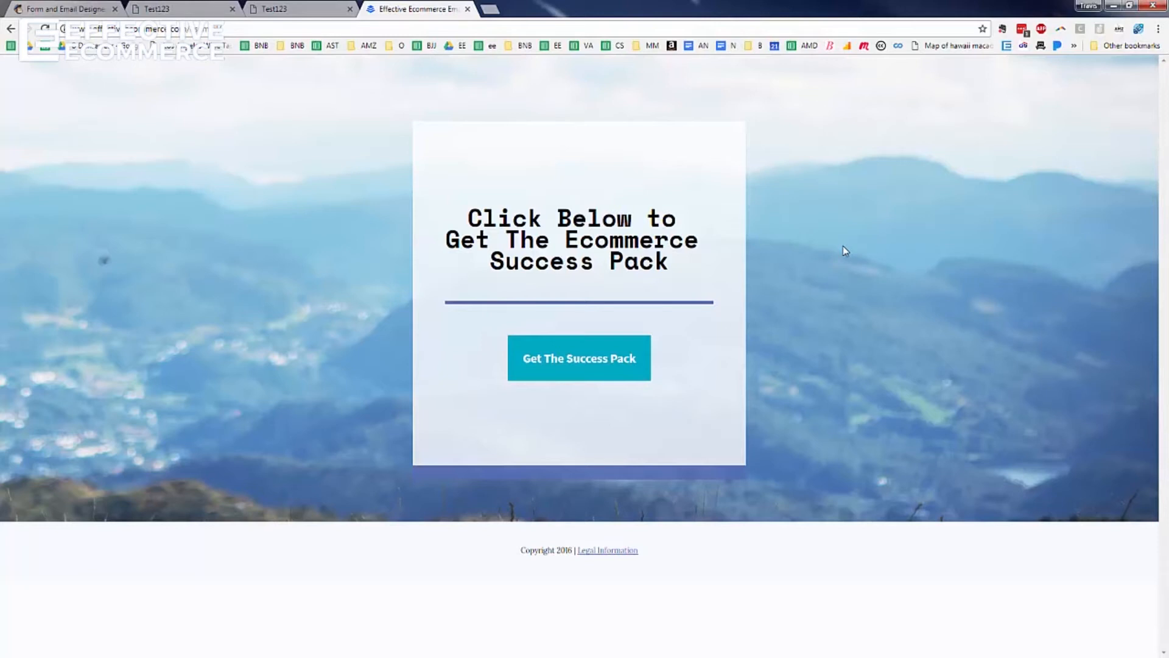
Compare the Test123 form, Success Pack form and landing page tabs, ending in the MailChimp designer
left_click(199, 11)
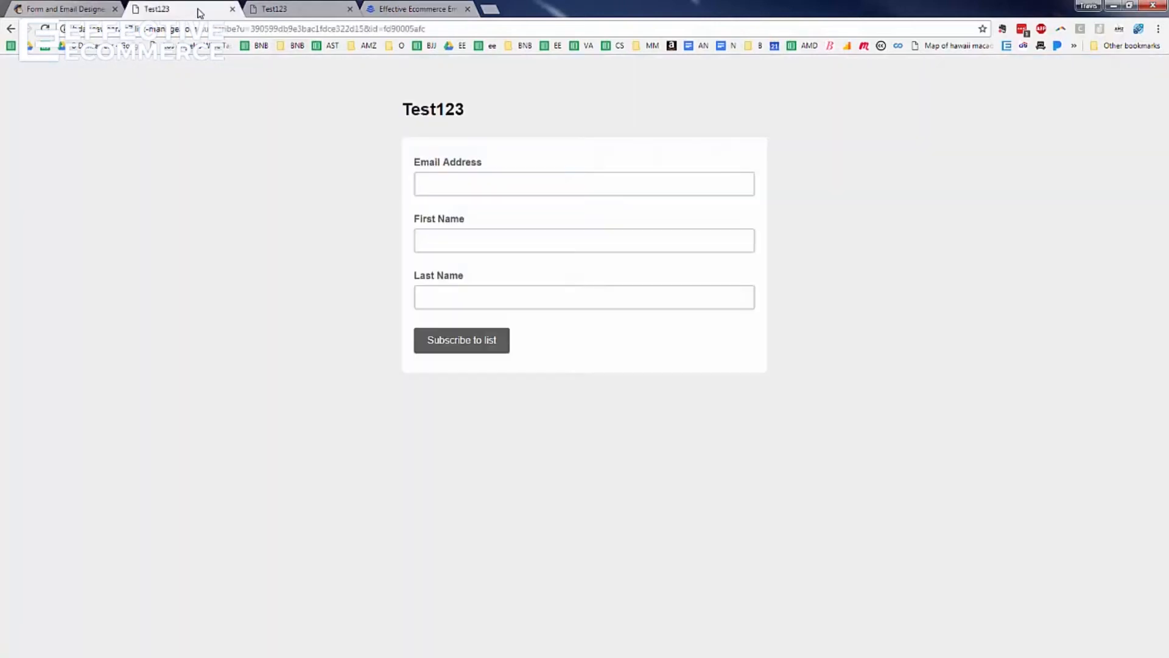
left_click(277, 13)
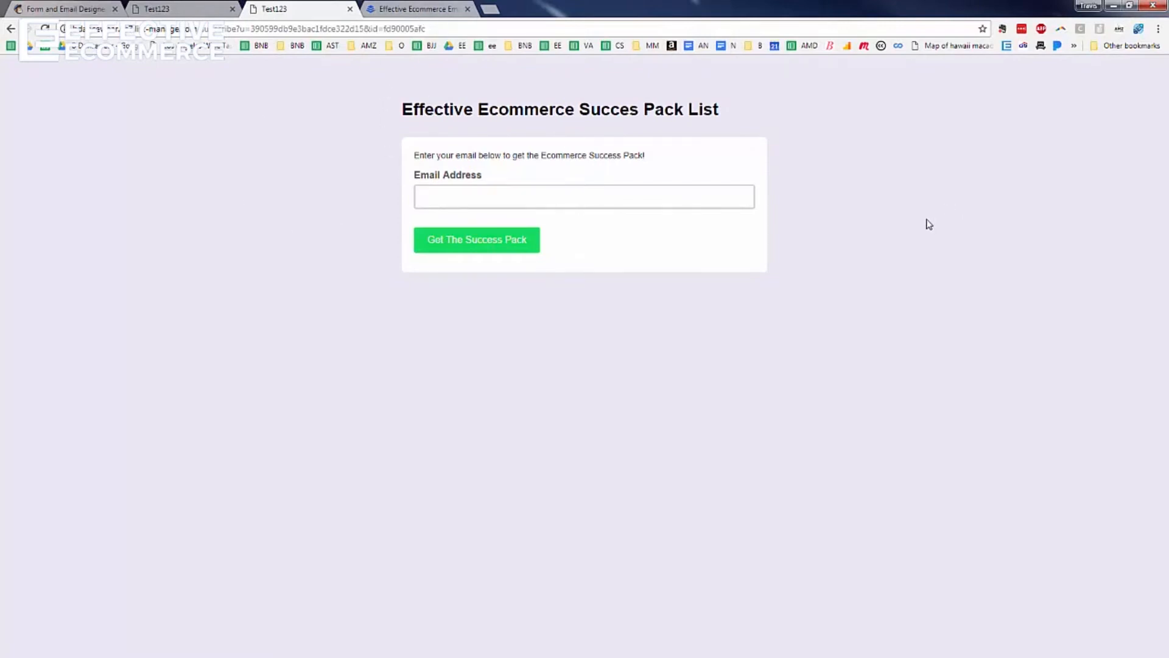
left_click(432, 12)
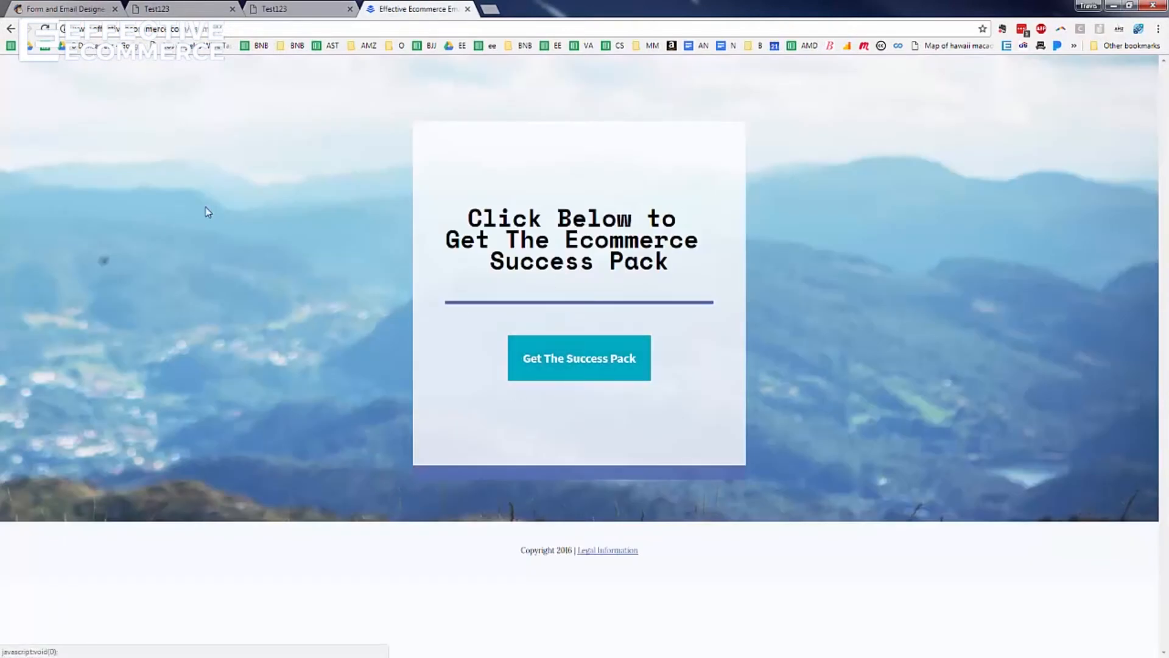
left_click(53, 12)
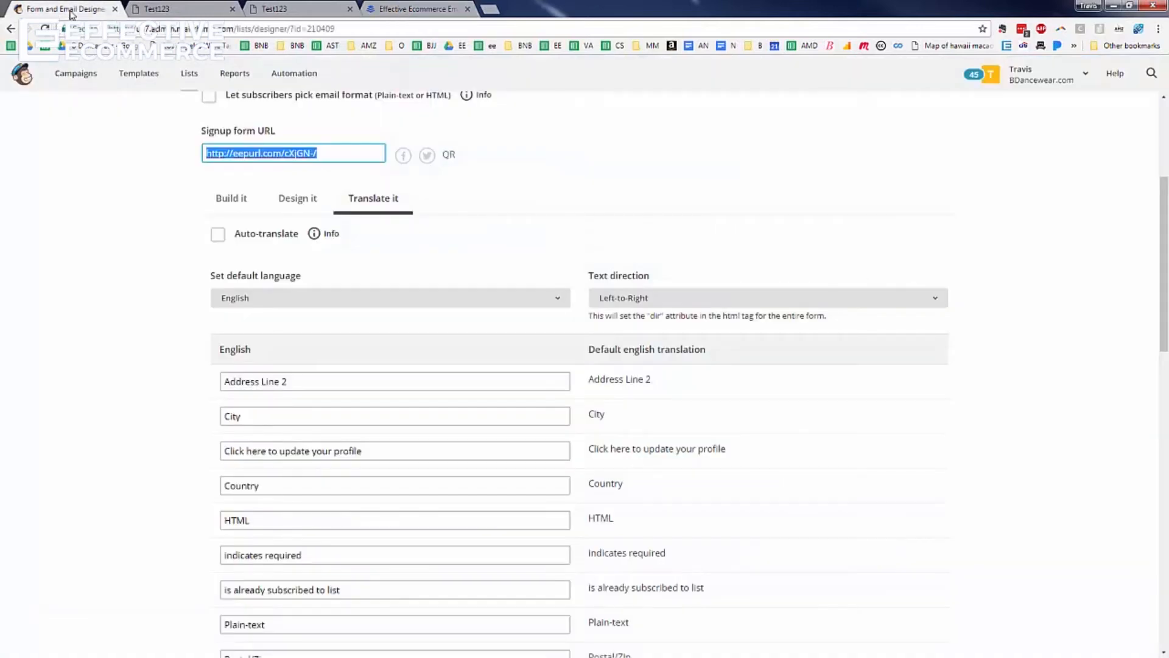
left_click(405, 11)
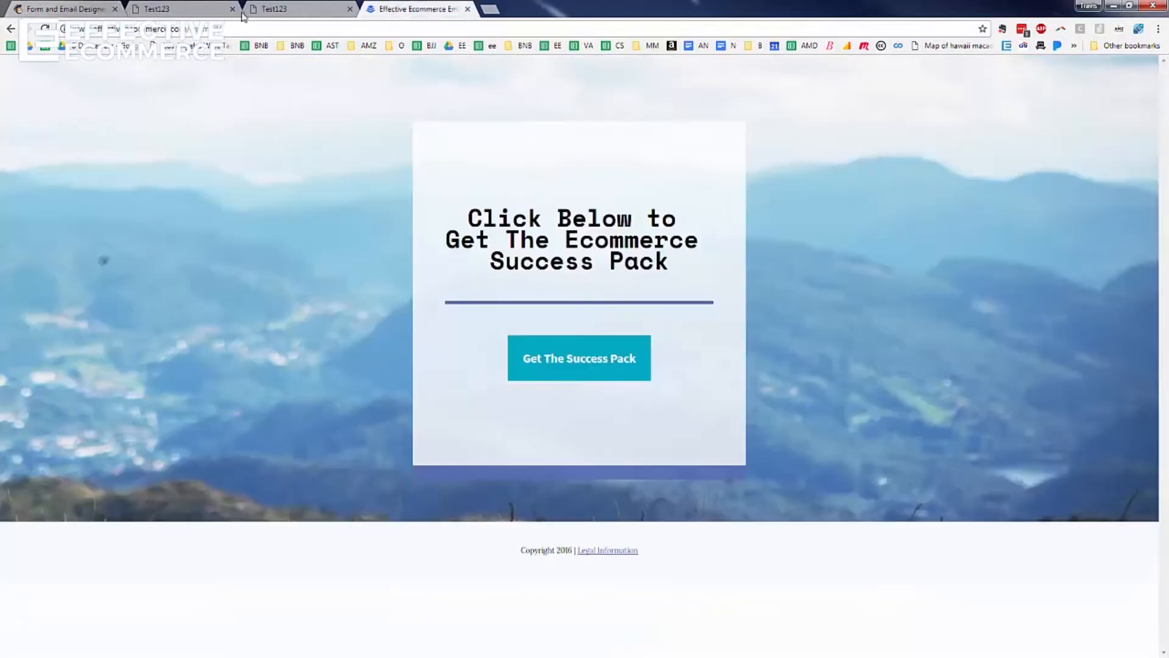
left_click(80, 12)
left_click(1158, 29)
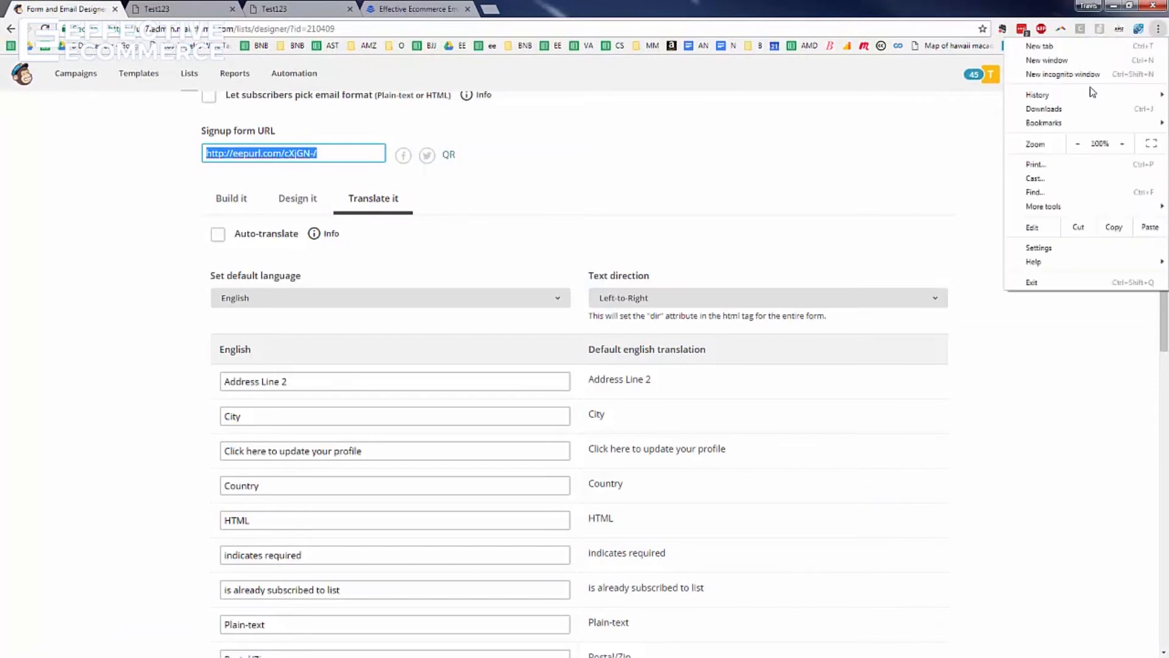
key("Escape")
Open the Effective Ecommerce site in a private window and trigger its Success Pack exit popup
key("ctrl+shift+n")
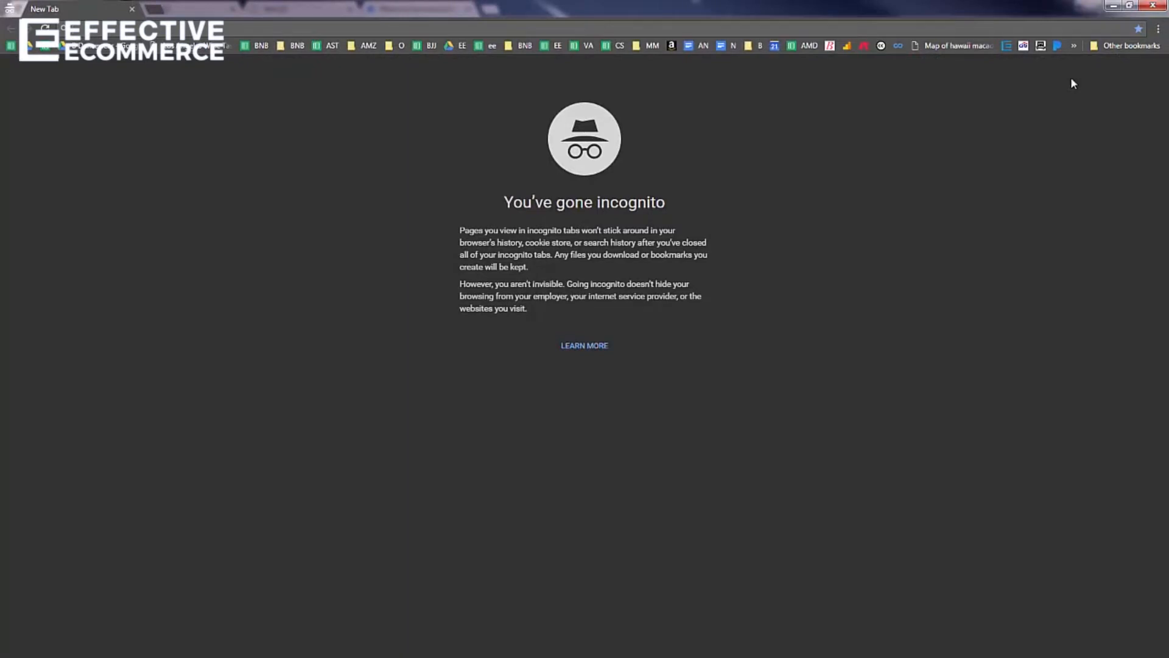
type("effectiveecommerce.com")
key("Return")
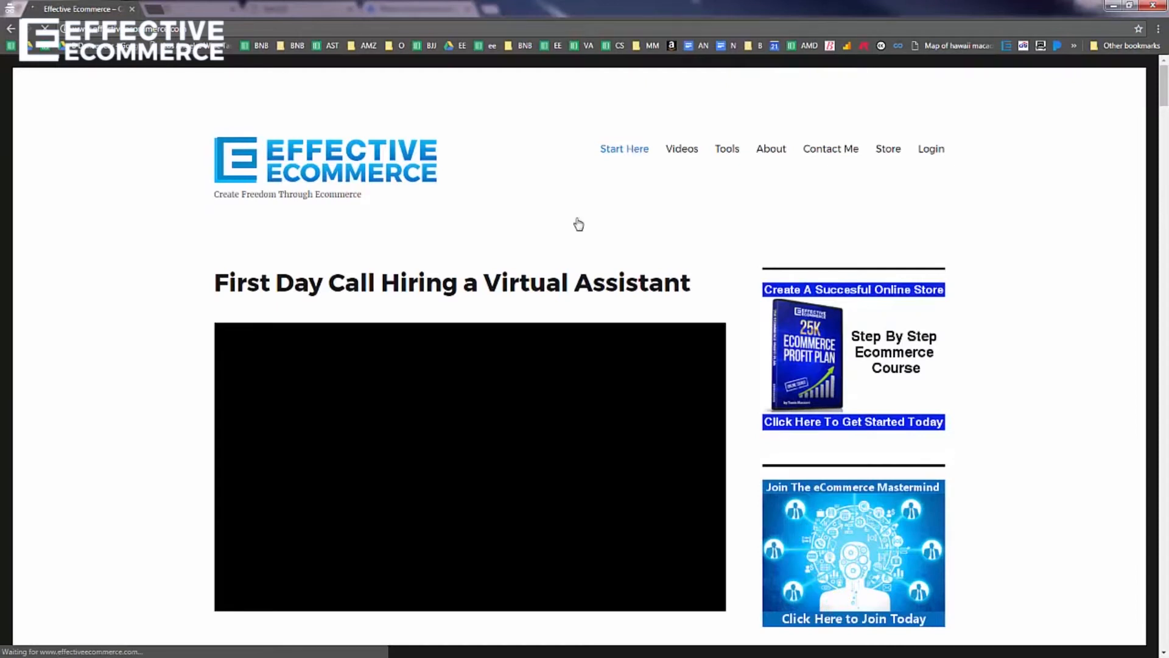
scroll(523, 257, "down", 3)
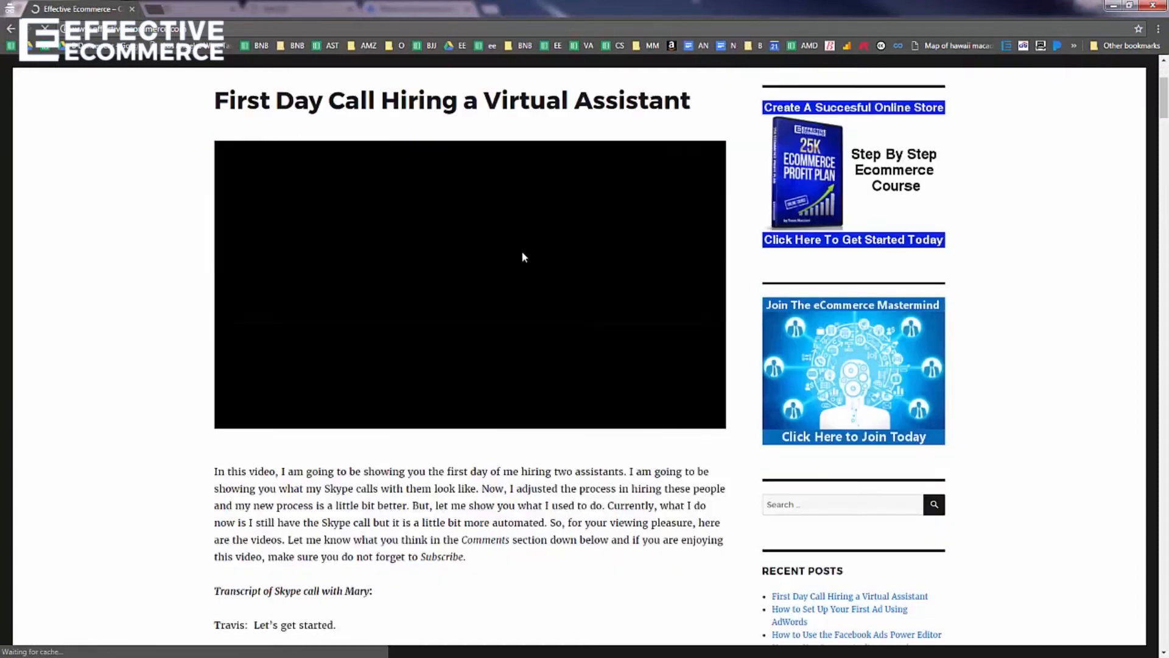
scroll(522, 255, "down", 5)
scroll(526, 249, "down", 11)
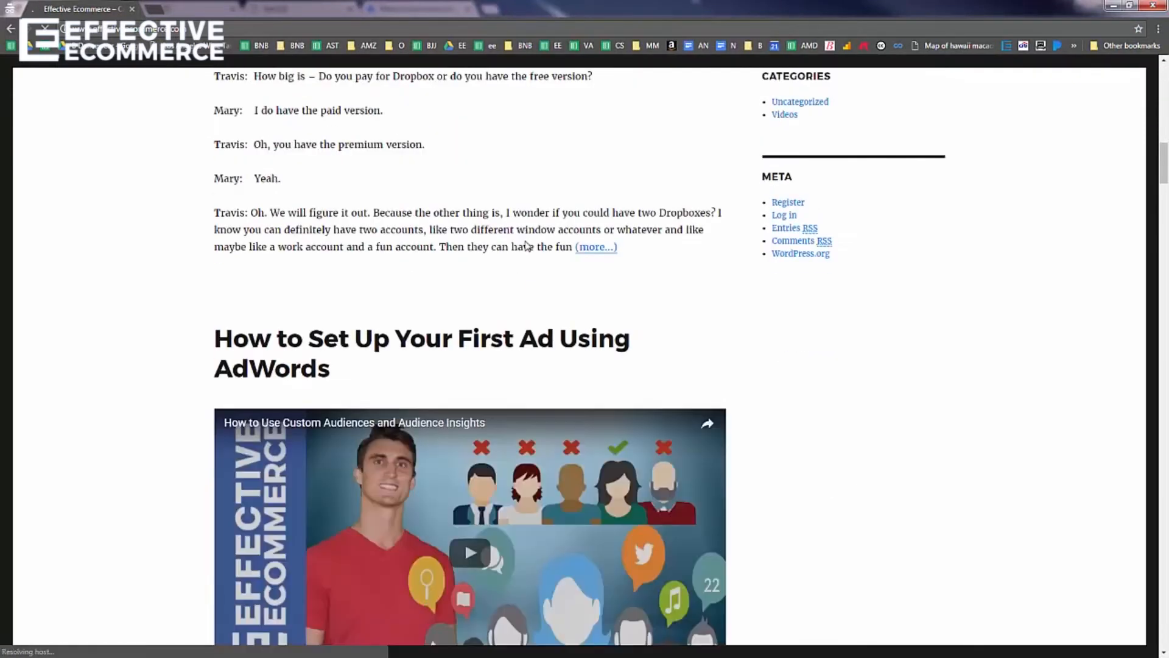
scroll(524, 243, "up", 18)
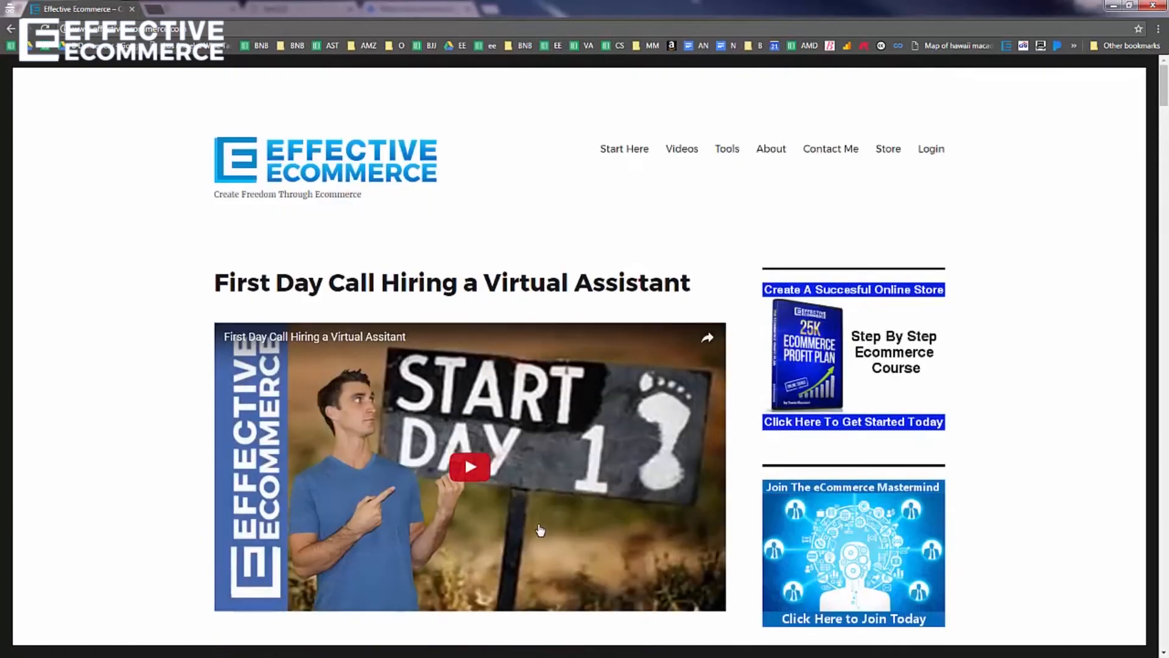
mouse_move(533, 23)
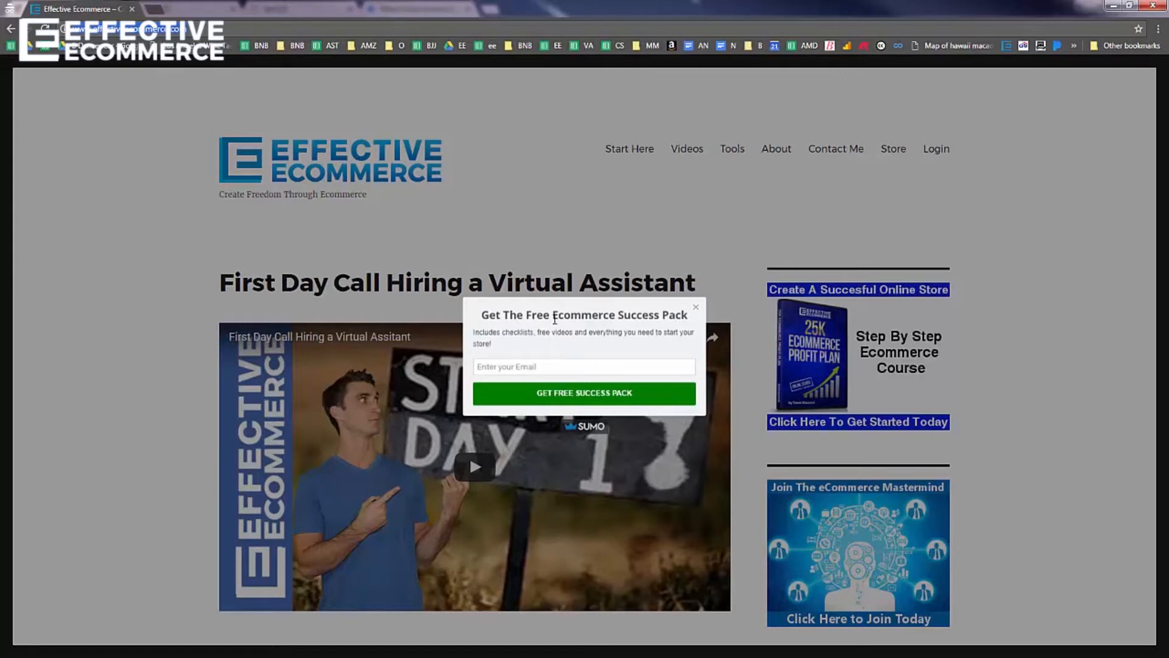
Start entering an email in the popup, then load the B Dancewear site
left_click(544, 365)
type("travi")
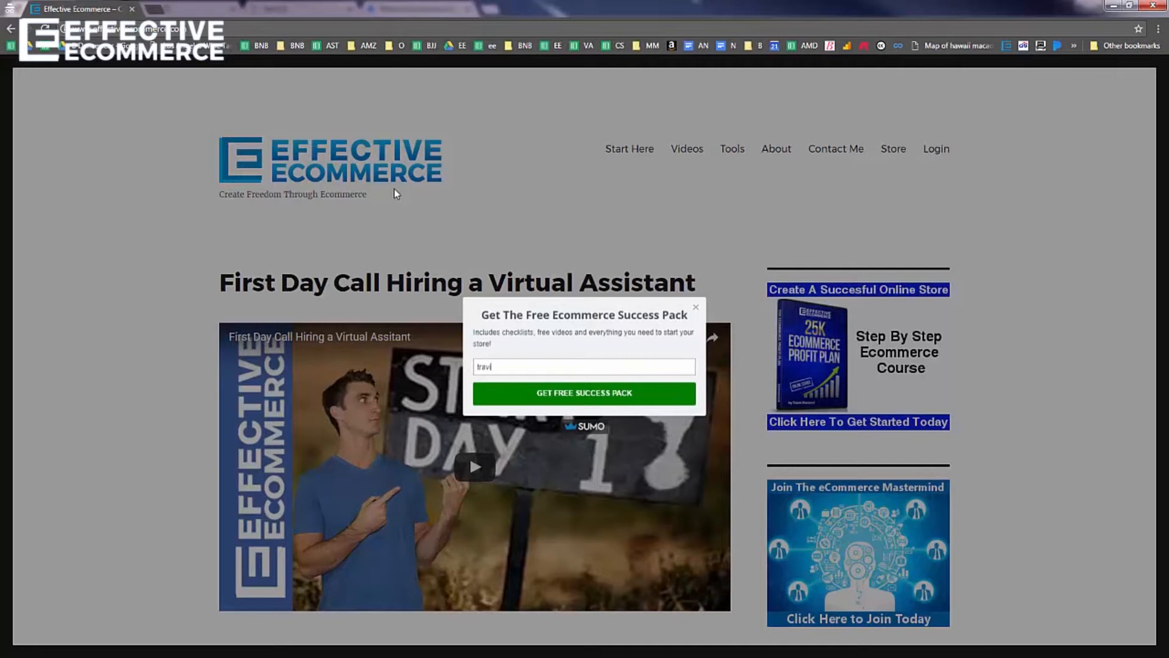
type("bdancewear")
key("Return")
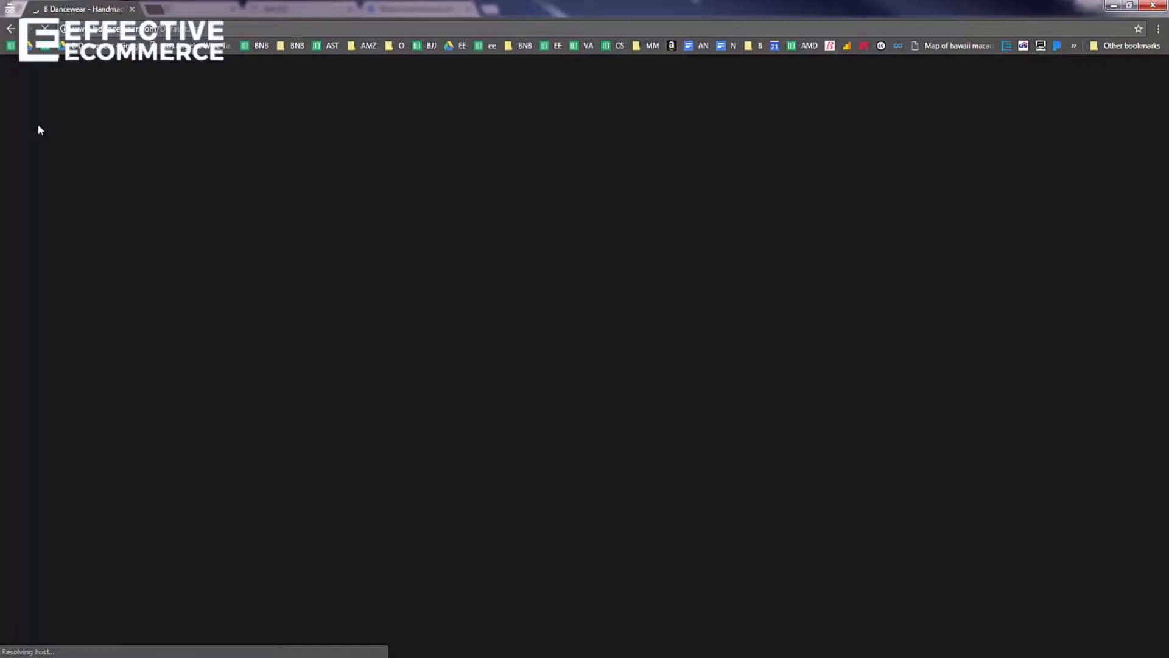
Scroll down the MailChimp dashboard for the BDancewear.com account
scroll(1078, 280, "down", 15)
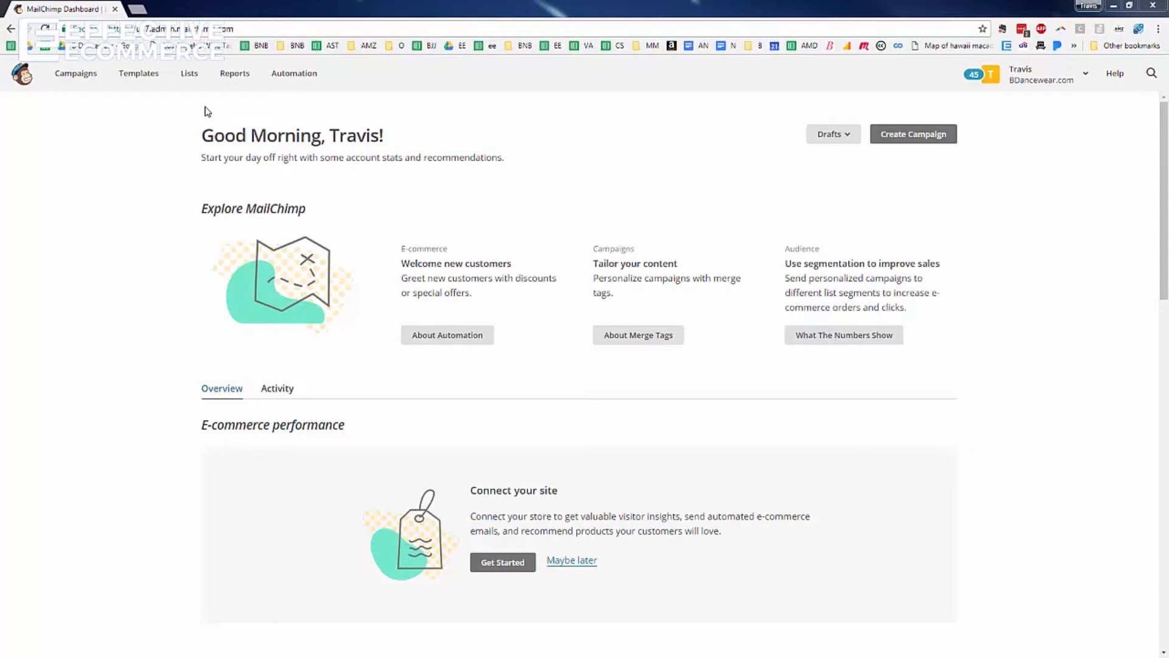
Open the Test123 list's general signup forms designer and show the Forms and response emails list
left_click(191, 74)
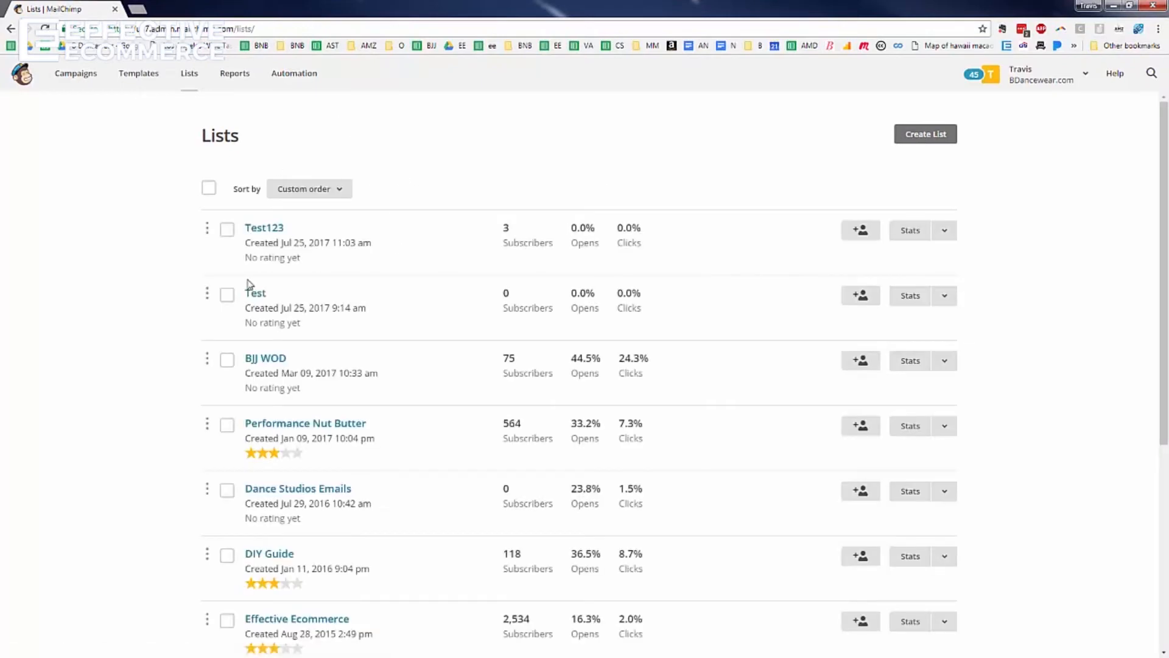
left_click(266, 230)
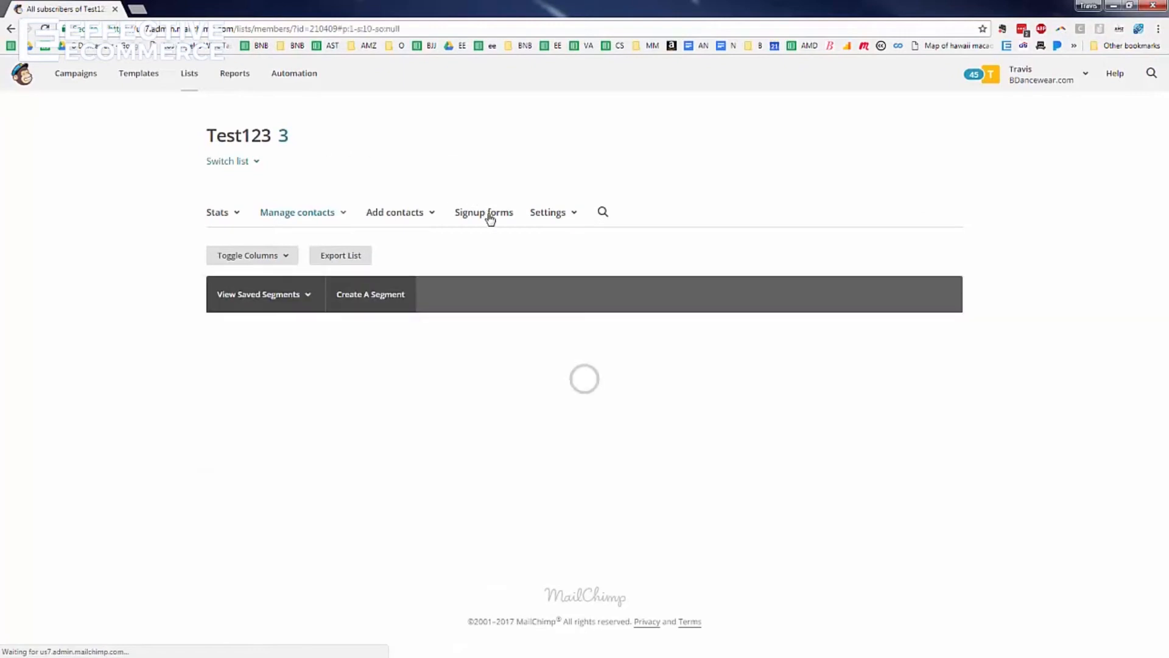
left_click(490, 215)
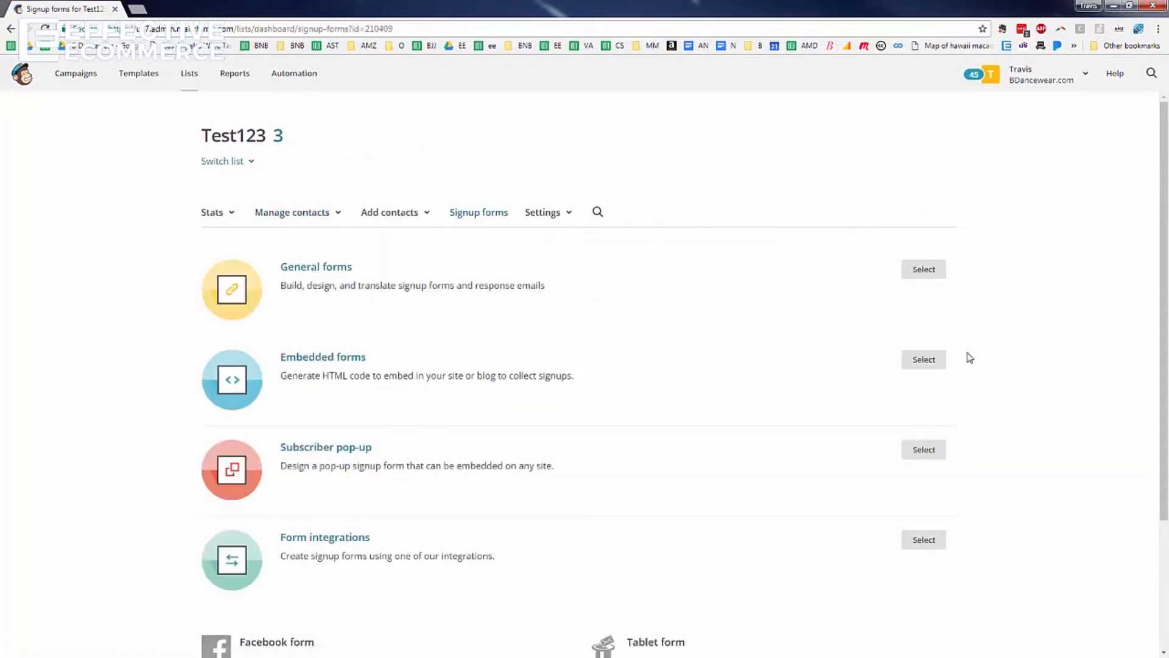
left_click(936, 271)
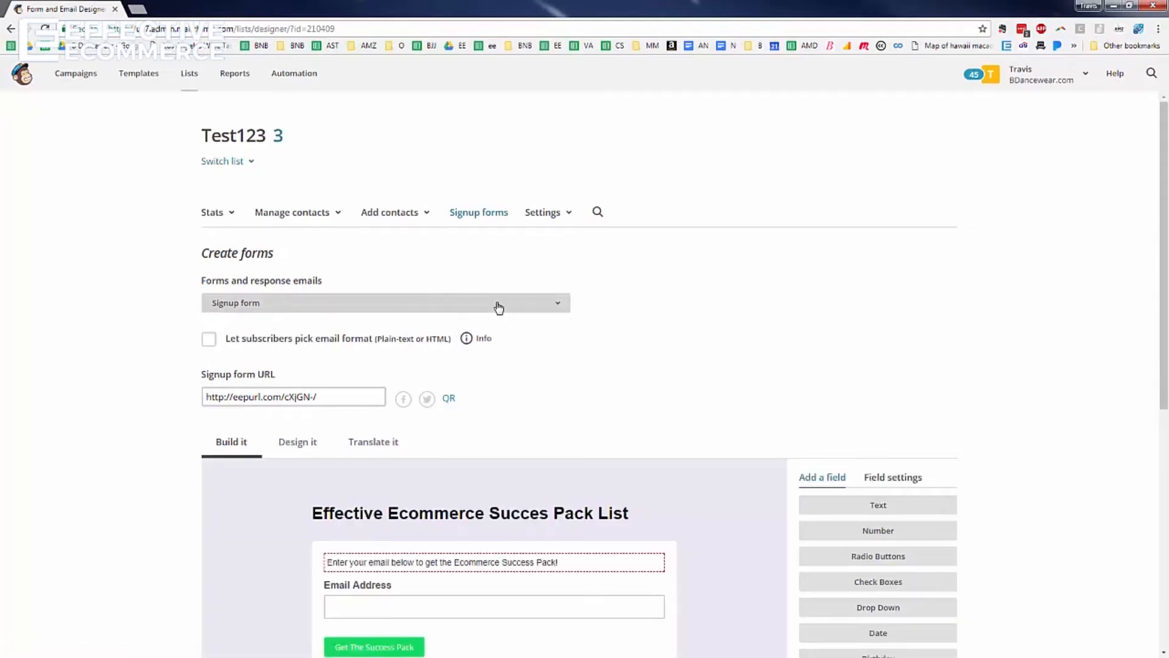
left_click(498, 308)
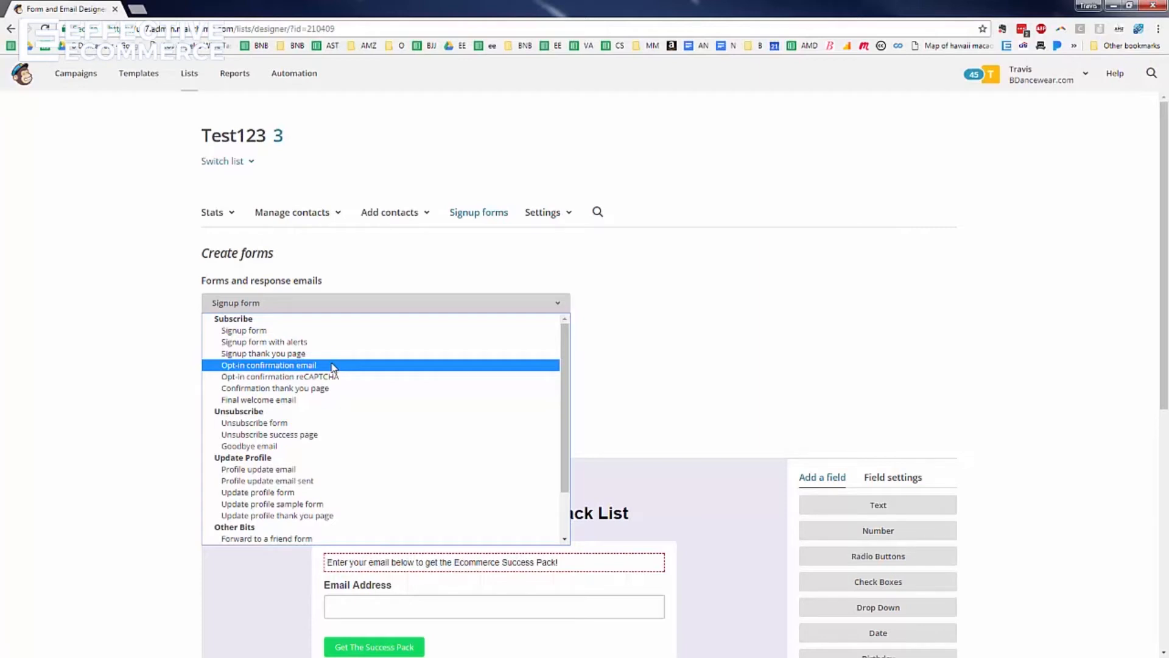
Switch to the opt-in confirmation email and open its 'Please Confirm Subscription' heading for editing
left_click(309, 365)
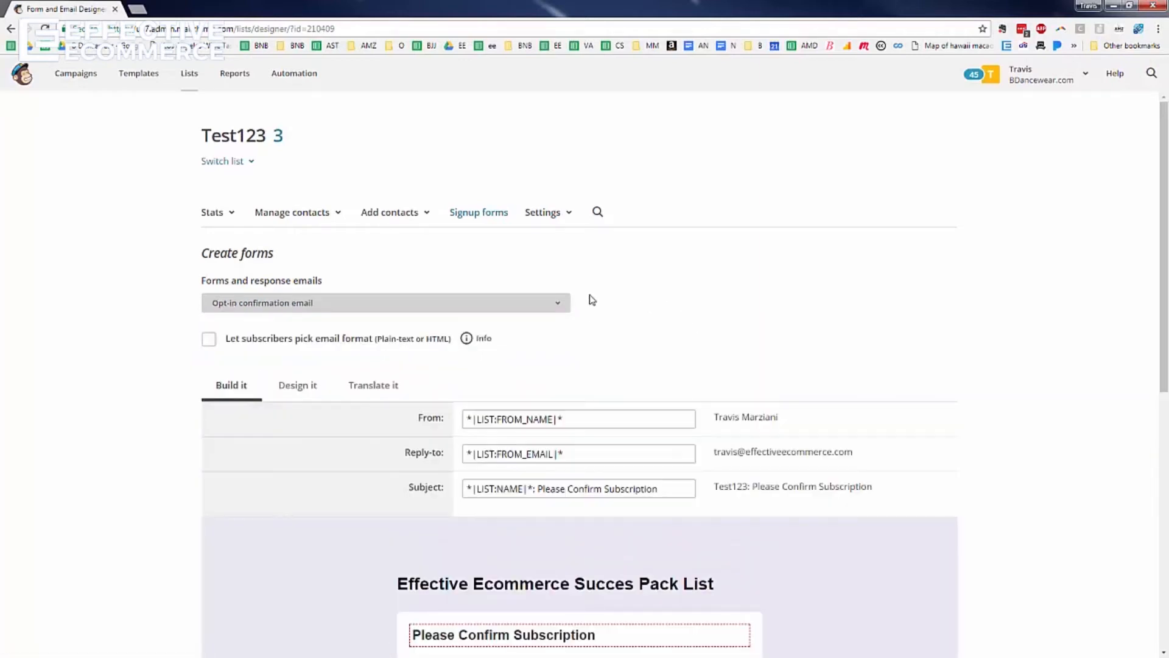
scroll(590, 298, "down", 4)
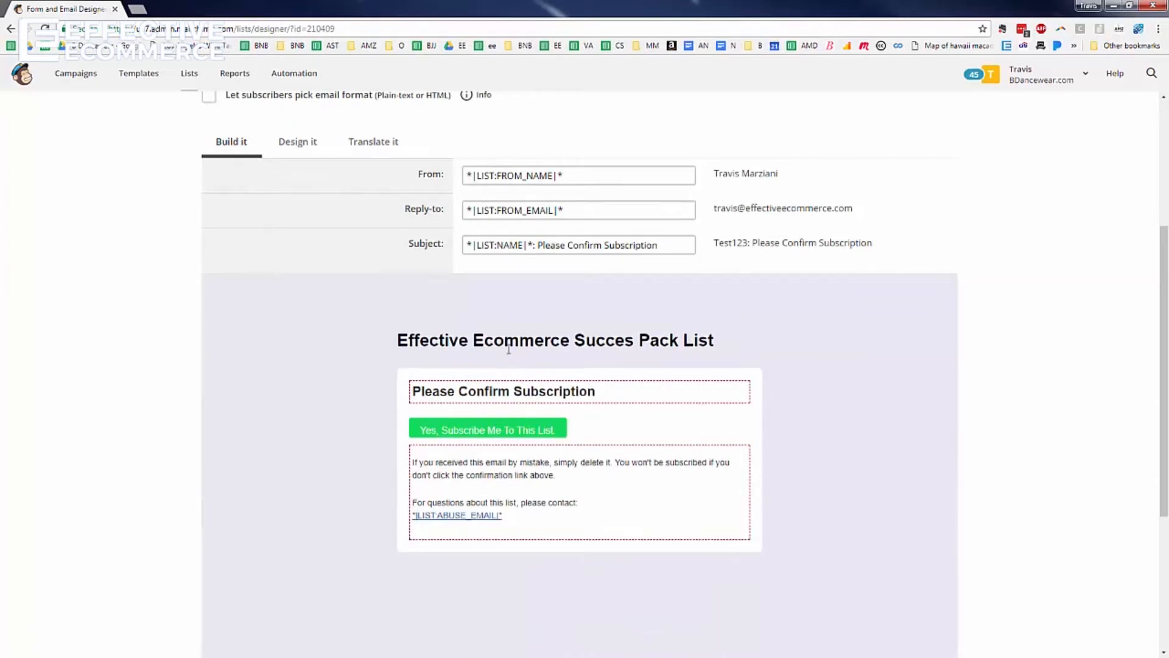
mouse_move(508, 349)
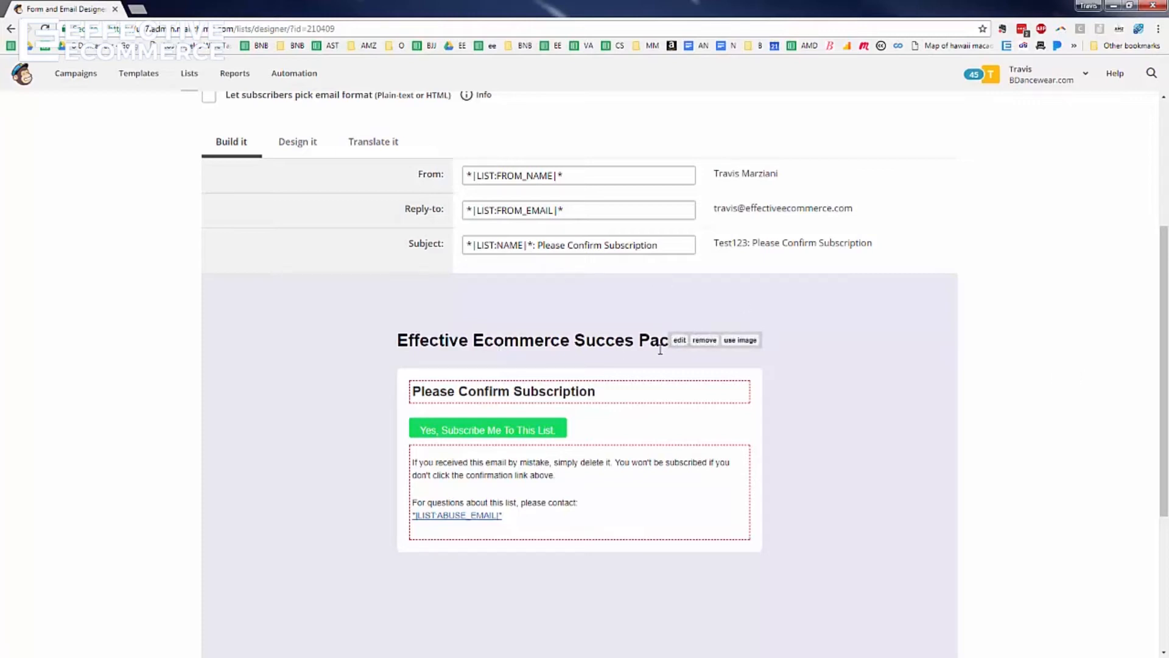
mouse_move(534, 392)
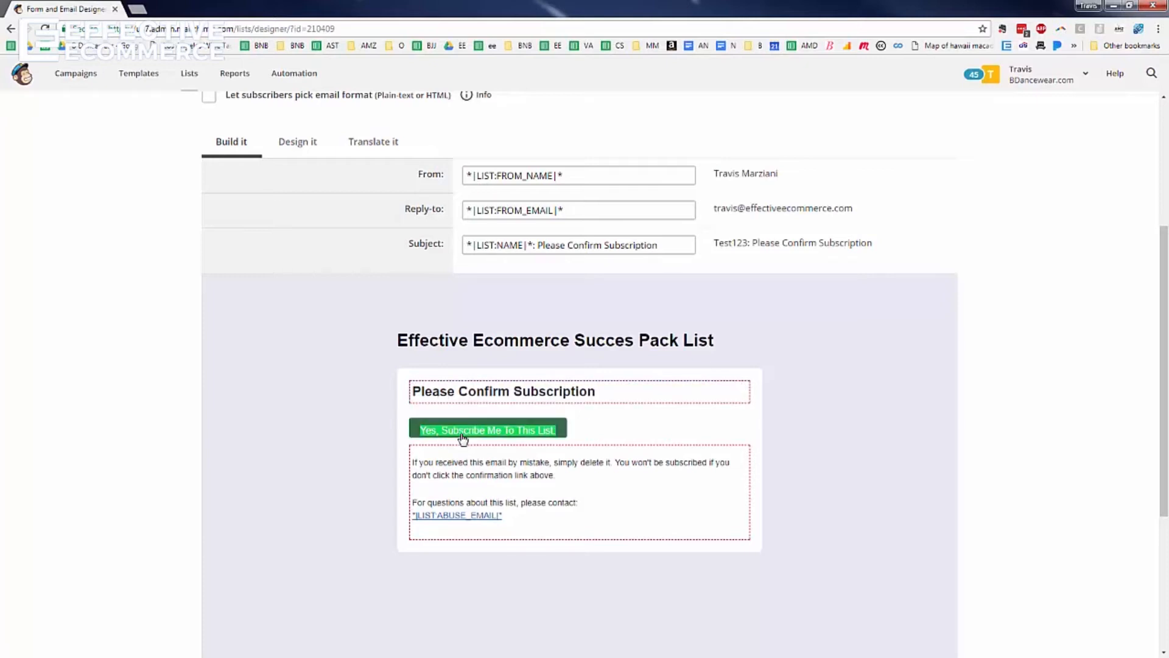
mouse_move(605, 399)
left_click(738, 389)
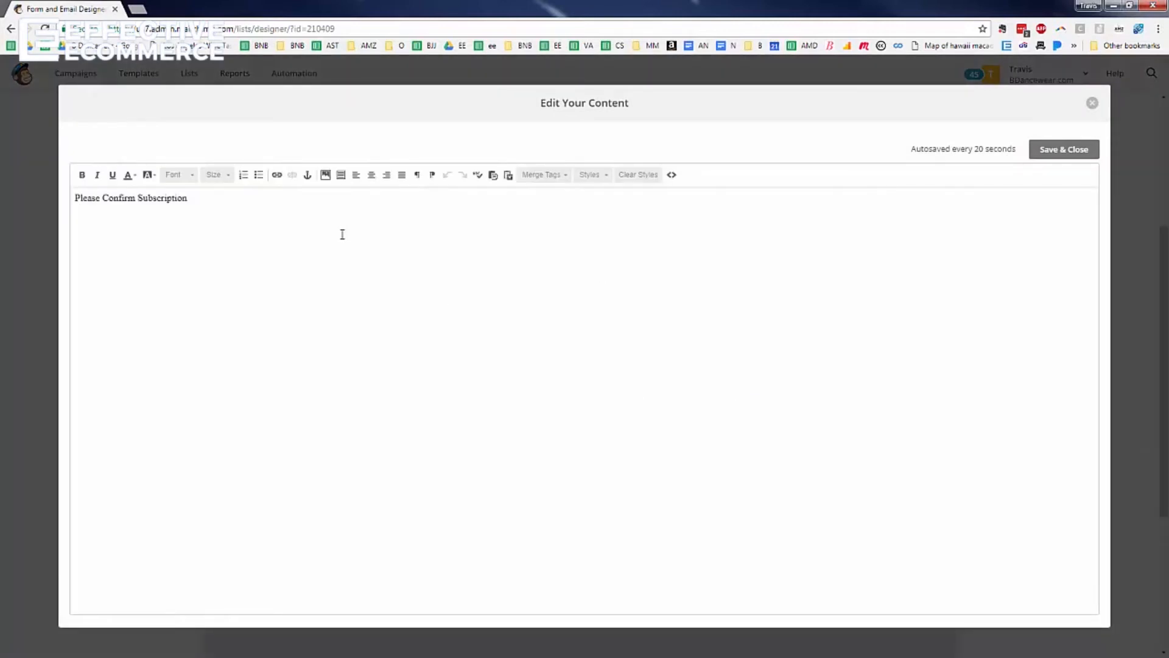
Replace the heading text with 'Click below to get your ecommerce success pack!' and save it
key("ctrl+a")
type("Cl")
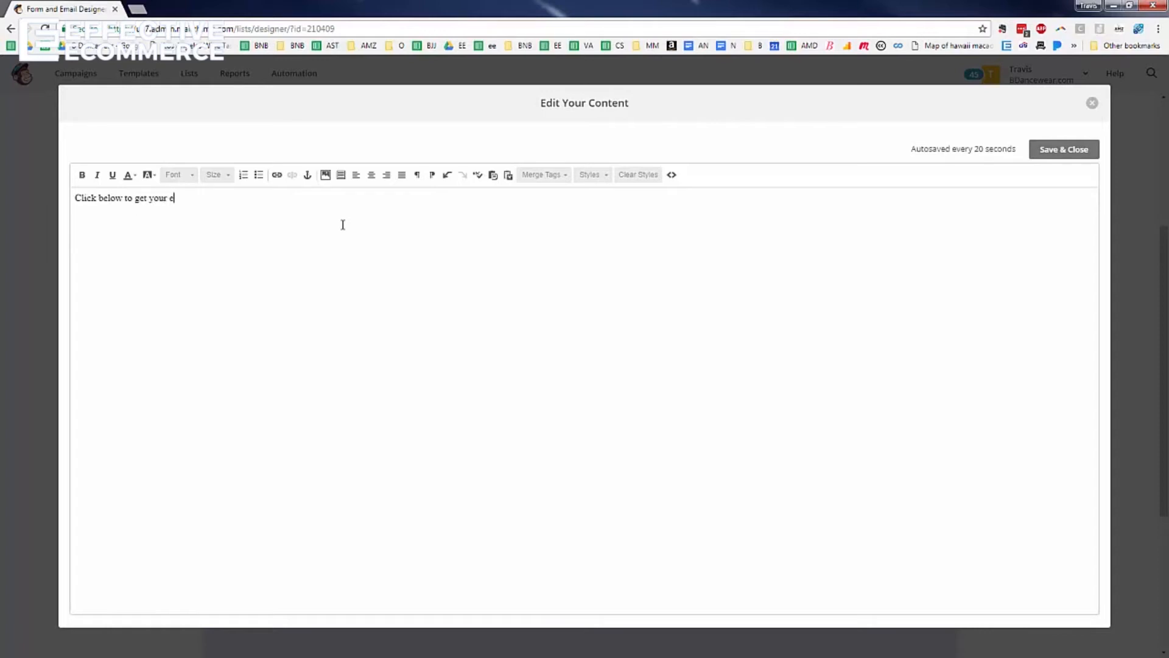
type("ick below to get your ecommerce success pack!")
left_click(1063, 151)
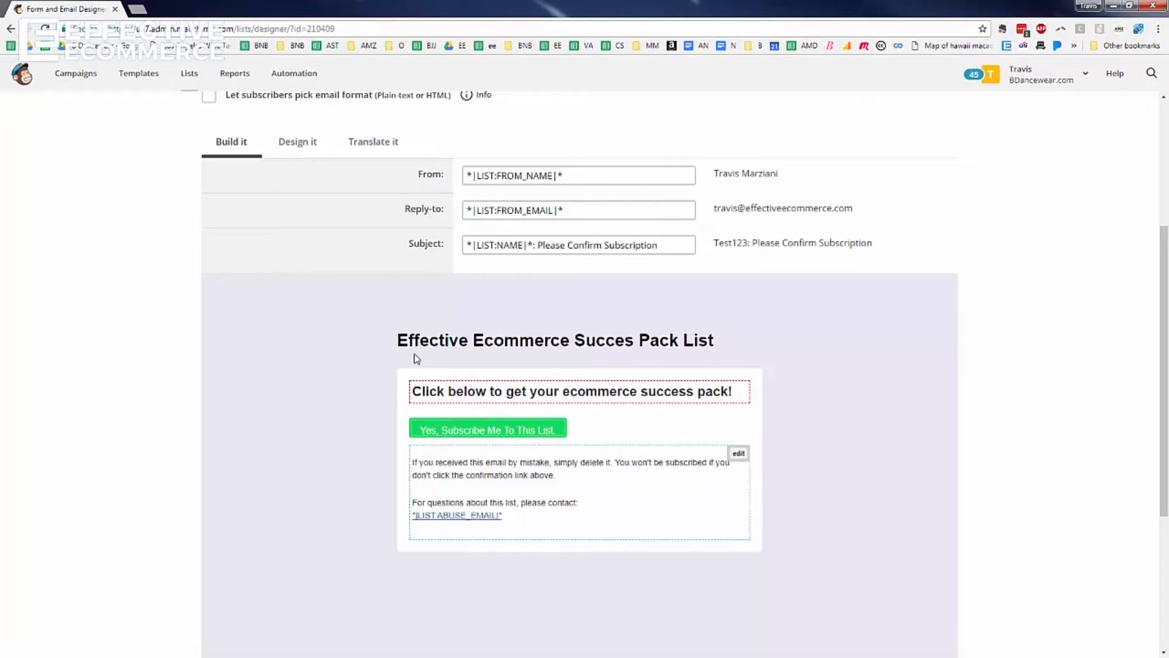
In the translation settings, change 'Yes, subscribe me to this list.' to 'Get the Ecommerce Success Pack' and save
left_click(368, 151)
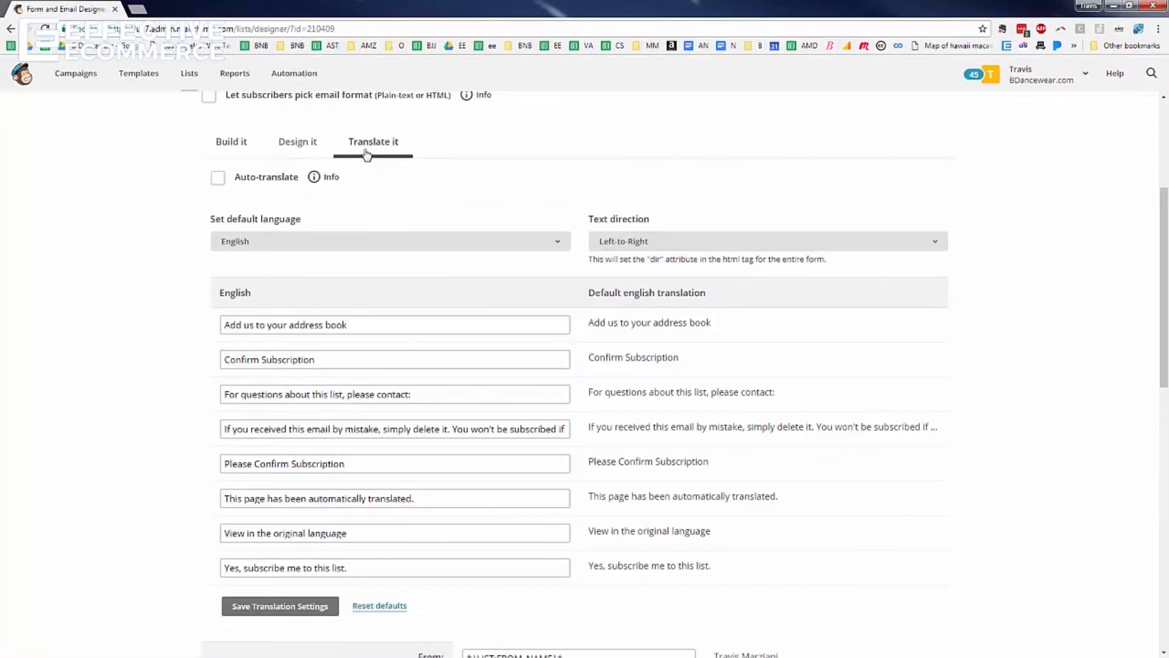
left_click(345, 472)
triple_click(341, 460)
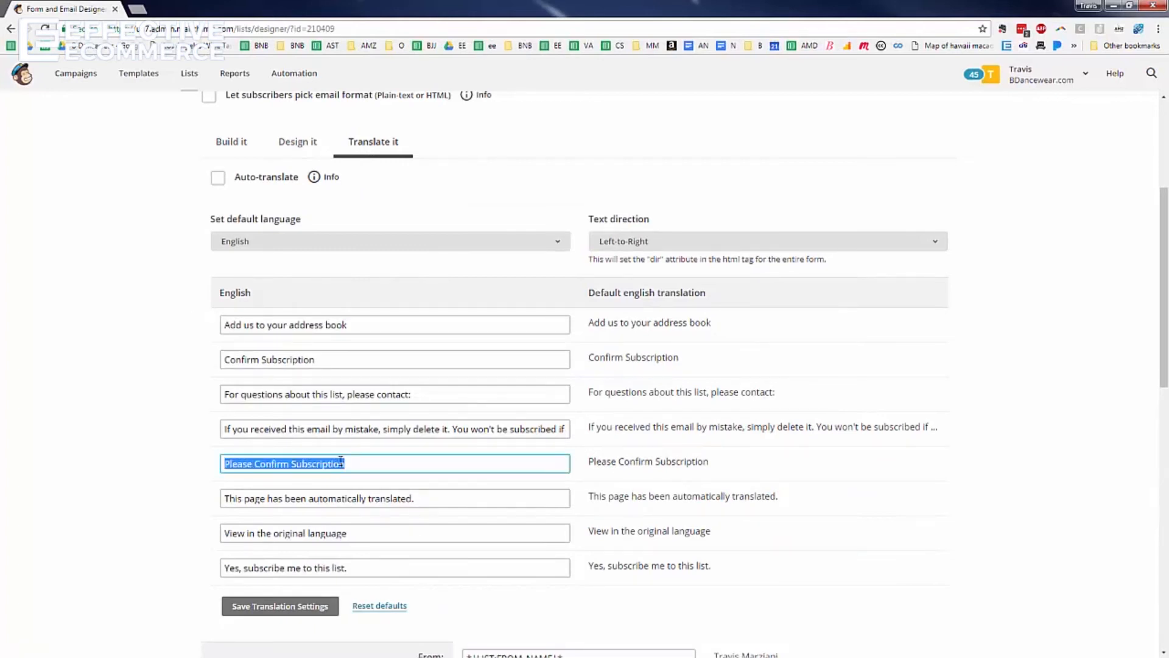
left_click(364, 566)
triple_click(346, 567)
scroll(829, 511, "down", 6)
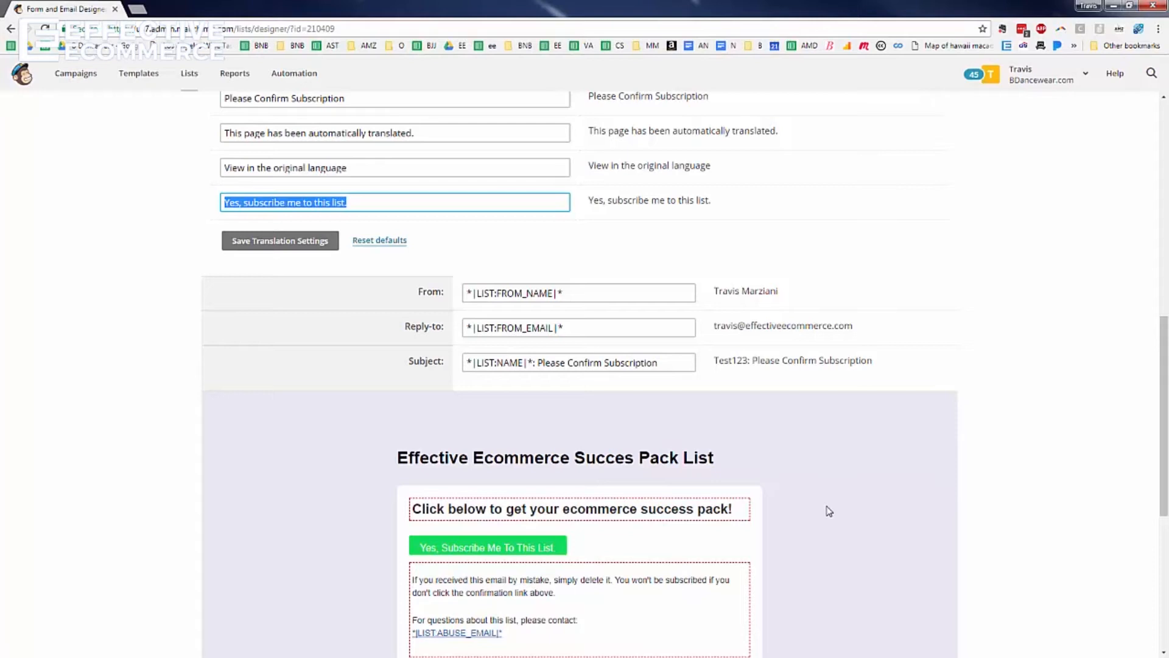
type("Get the Ecommerce Success Pack")
left_click(278, 247)
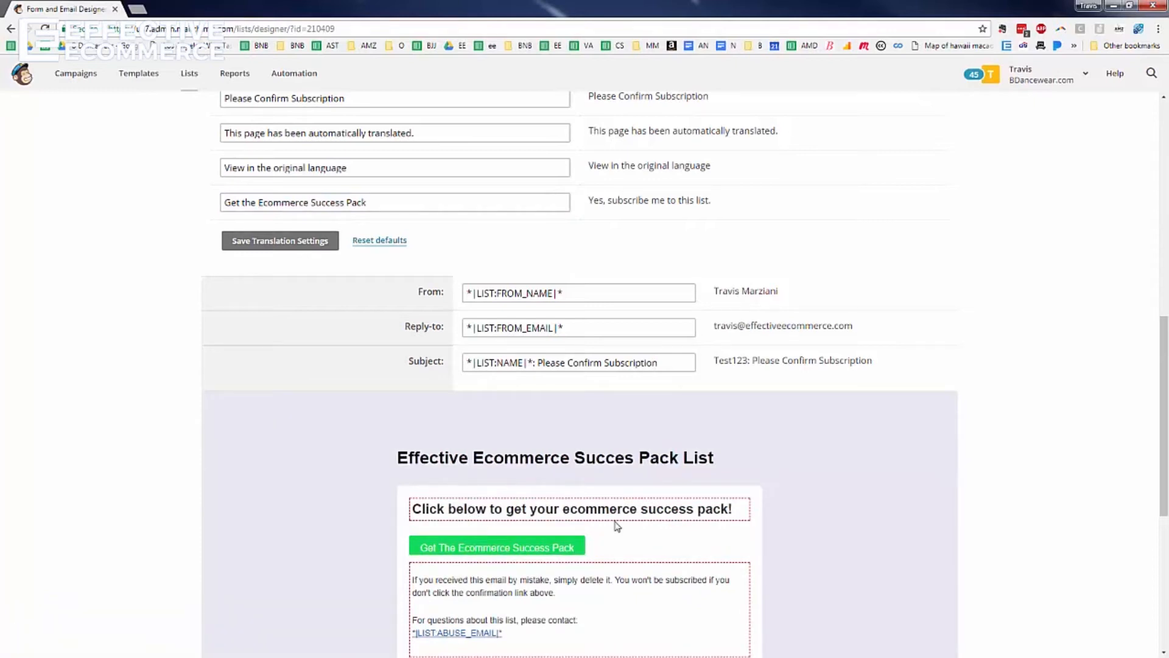
scroll(521, 528, "up", 2)
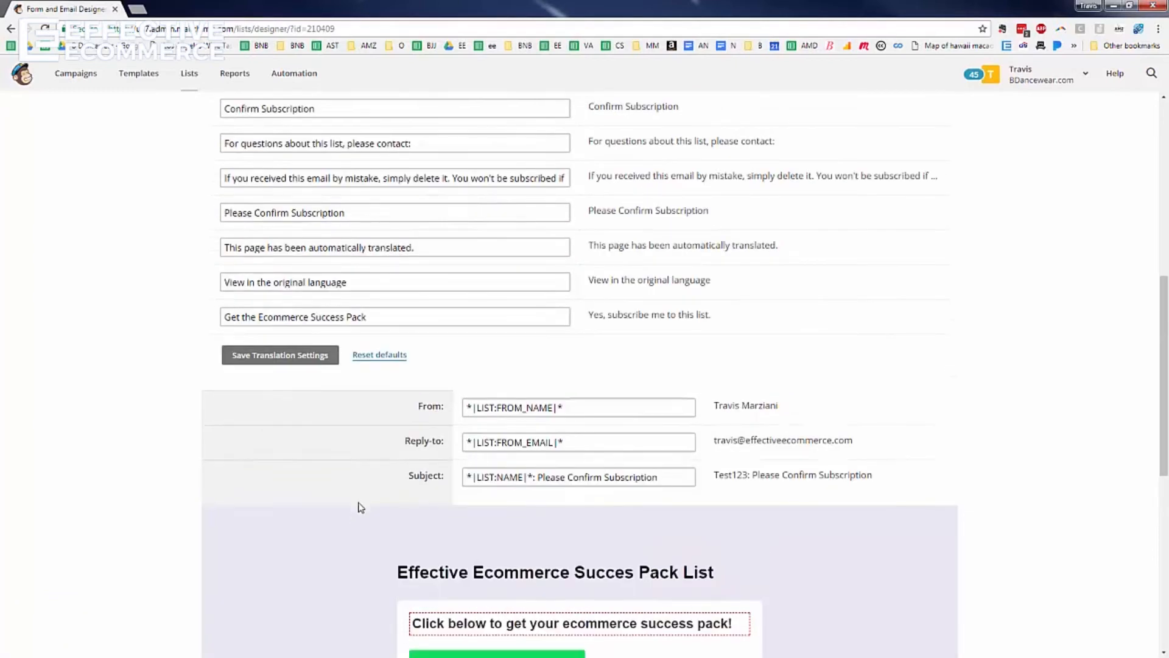
scroll(620, 465, "down", 6)
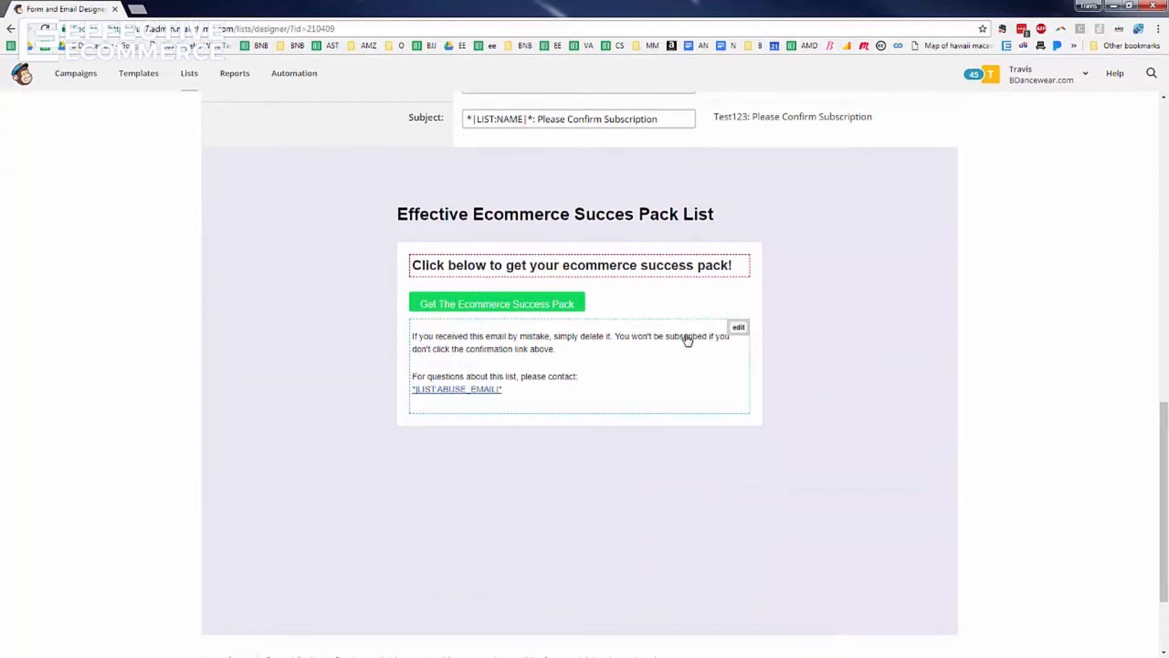
Delete all the unsubscribe and contact text from the footer block and save it empty
left_click(734, 329)
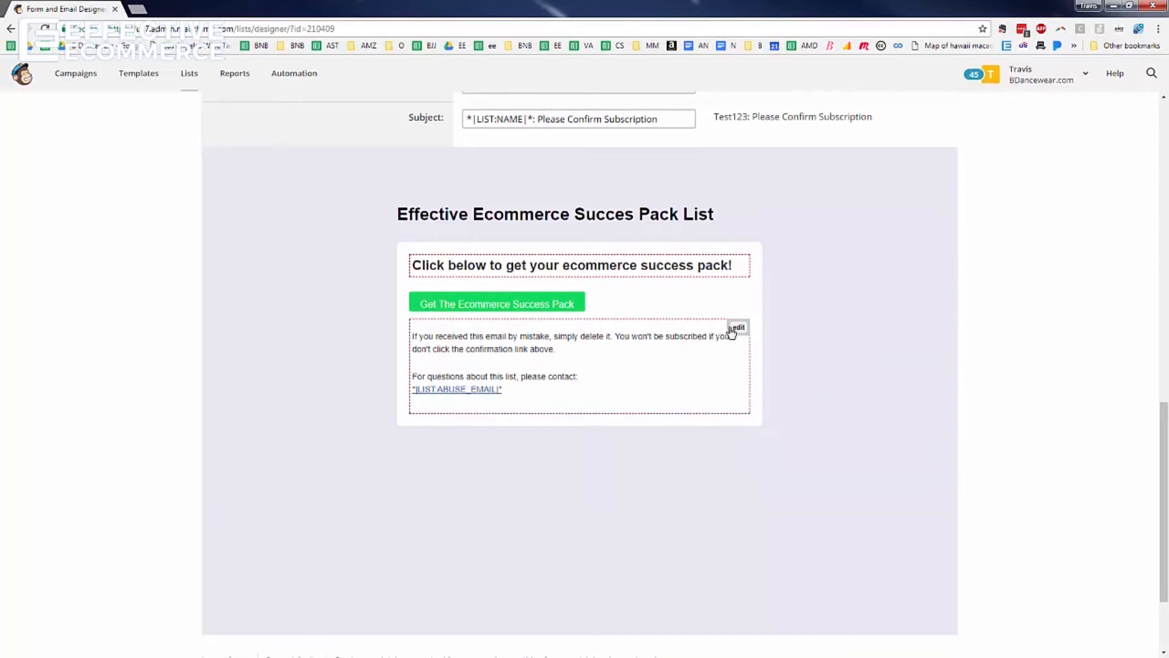
left_click(737, 329)
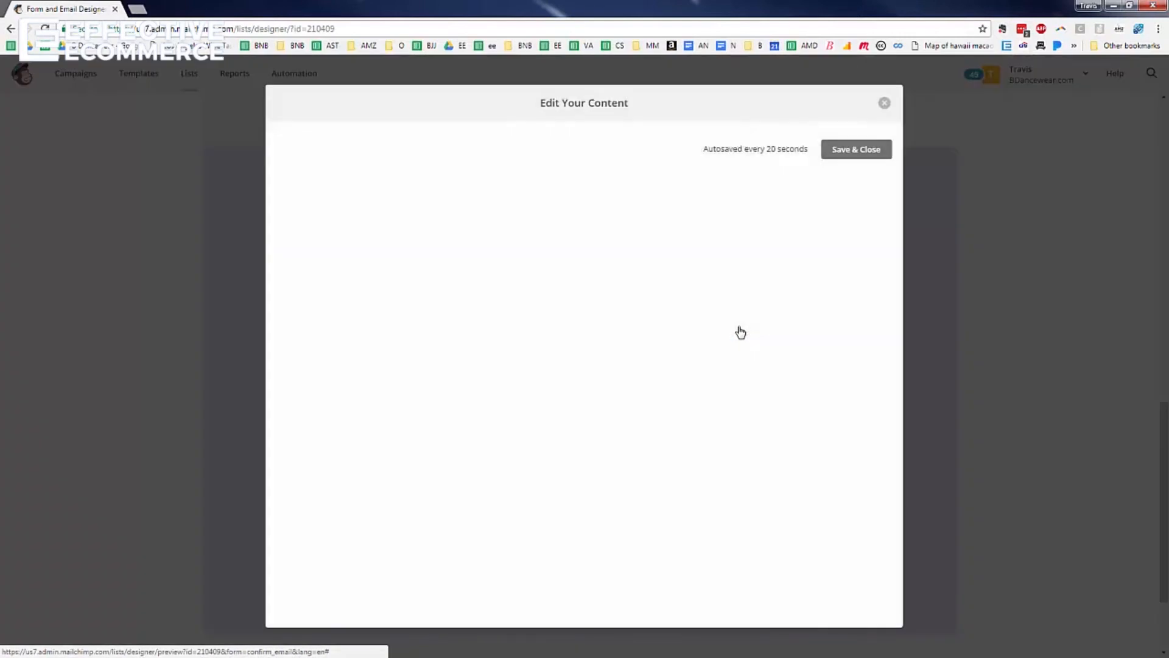
left_click_drag(287, 199, 594, 224)
left_click(571, 235)
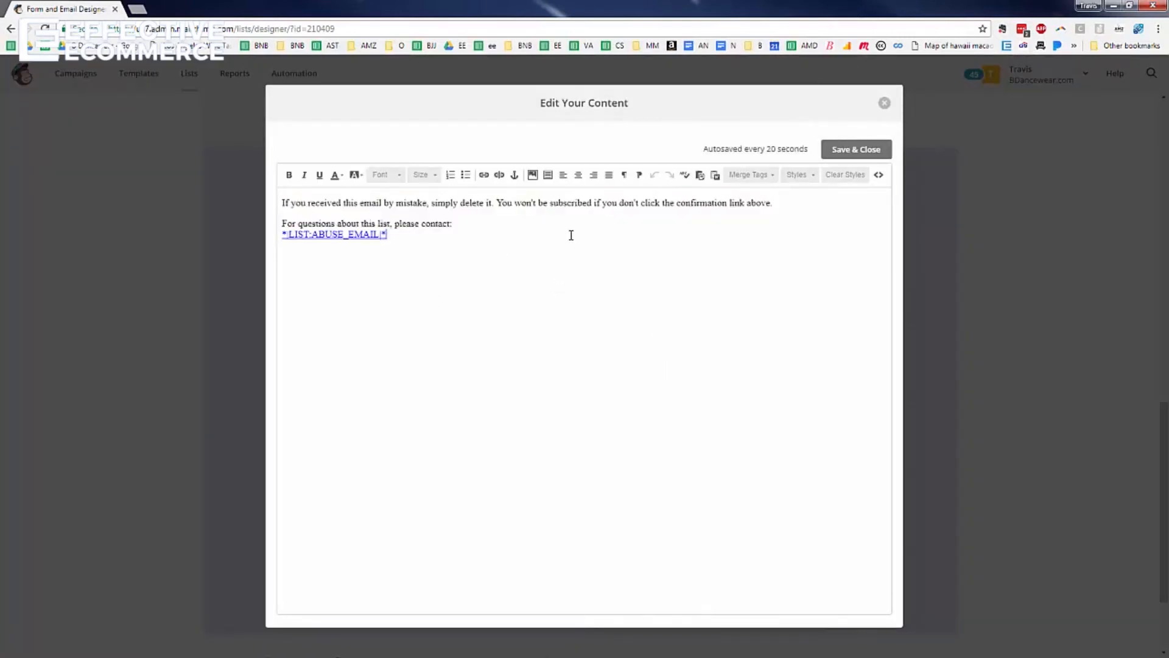
key("ctrl+a")
key("BackSpace")
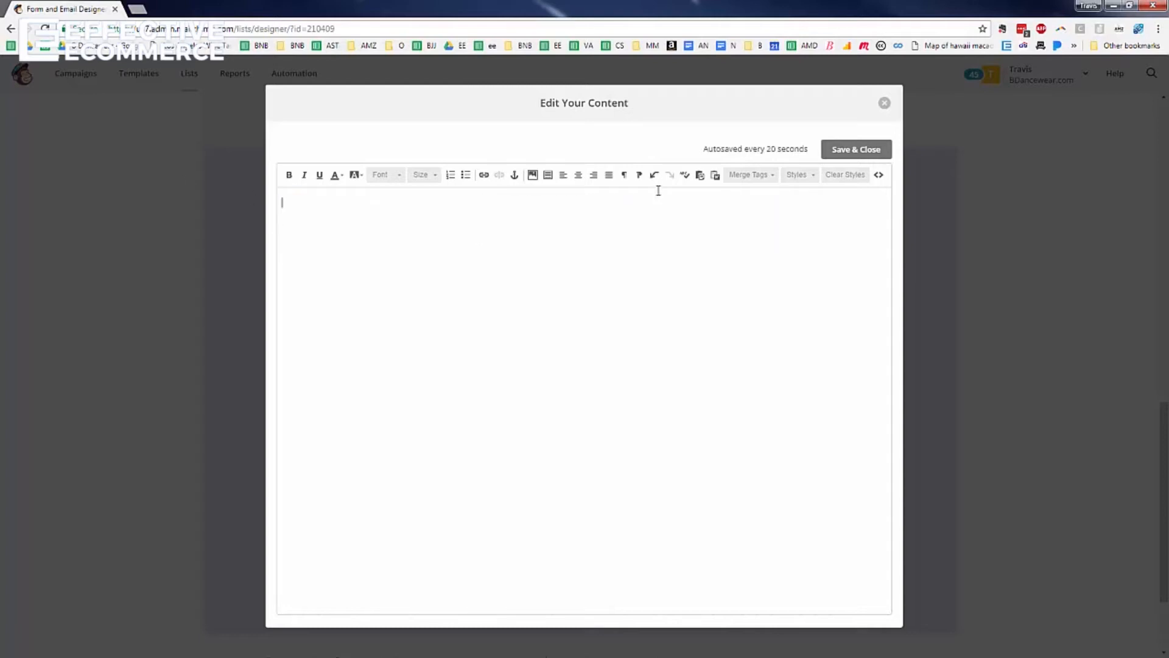
left_click(875, 152)
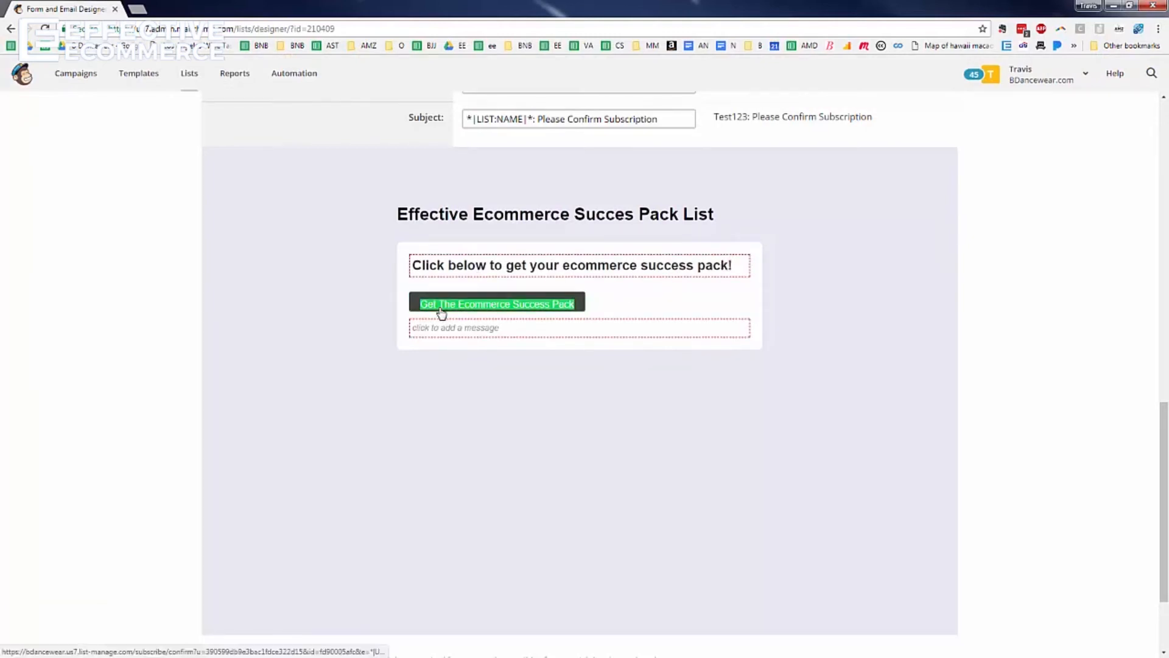
Replace the confirmation email subject with 'Your Ecommerce Success Pack' and save the translation settings
scroll(441, 313, "up", 5)
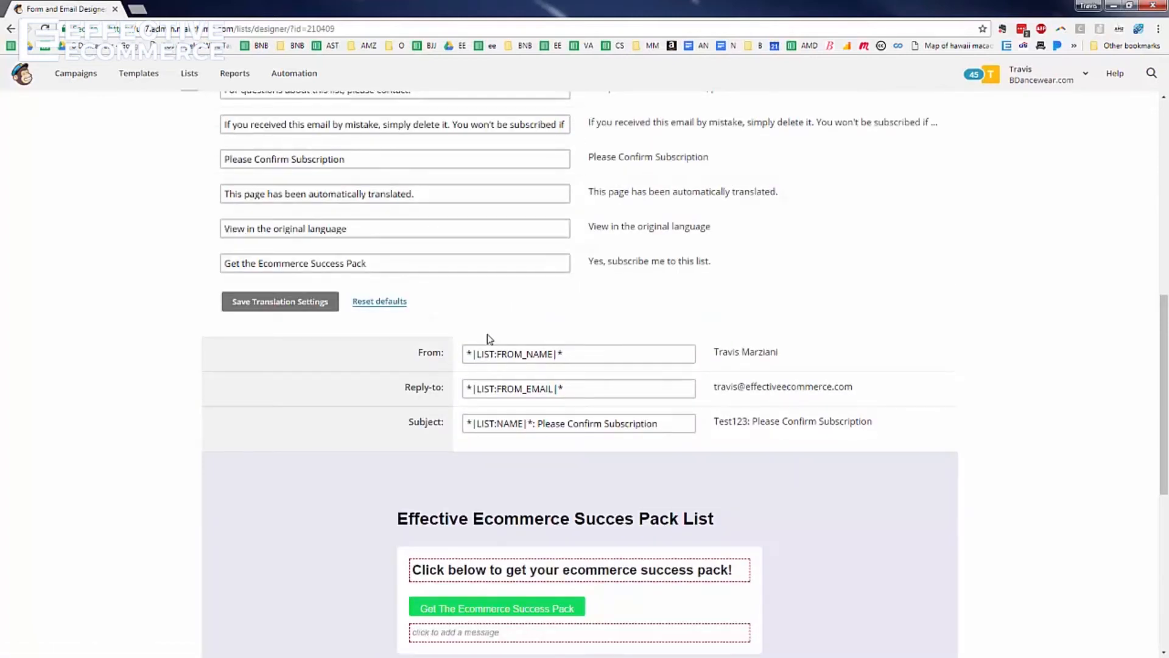
double_click(427, 422)
left_click(487, 423)
left_click_drag(468, 422, 532, 419)
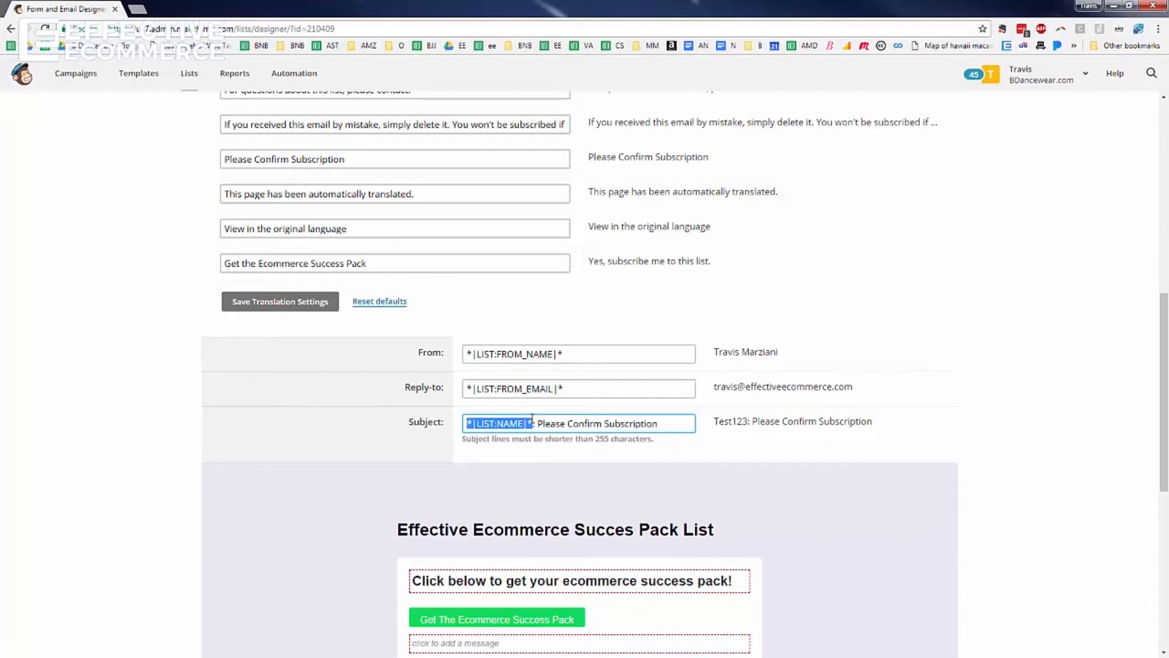
scroll(458, 363, "up", 6)
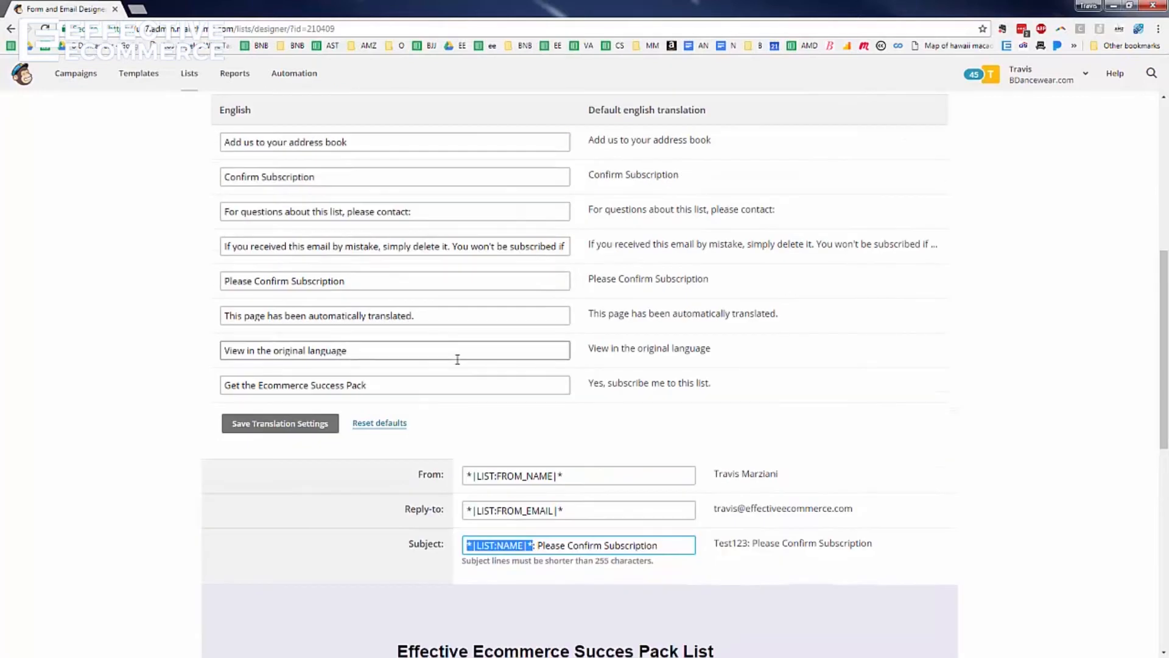
scroll(458, 363, "down", 5)
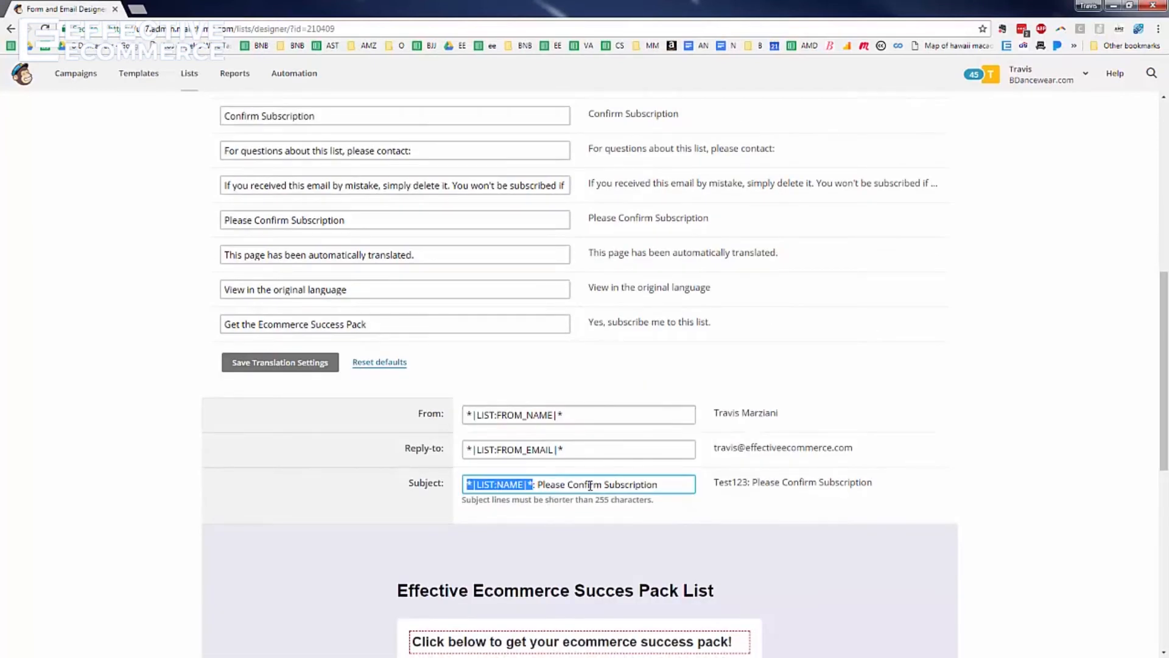
triple_click(680, 485)
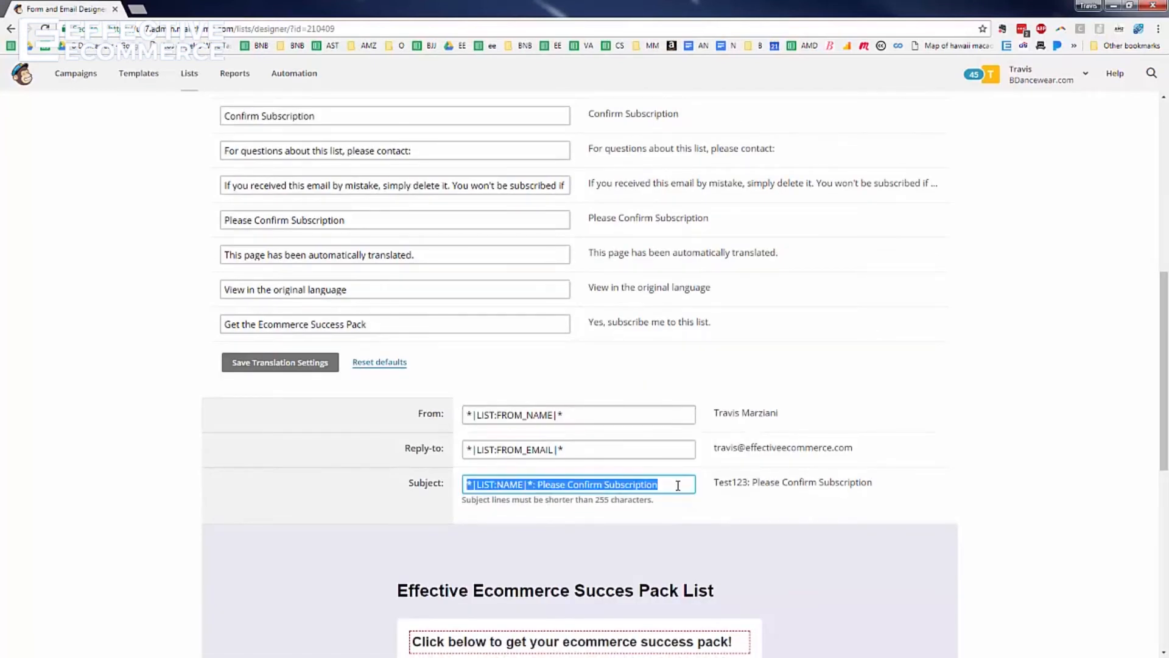
type("E")
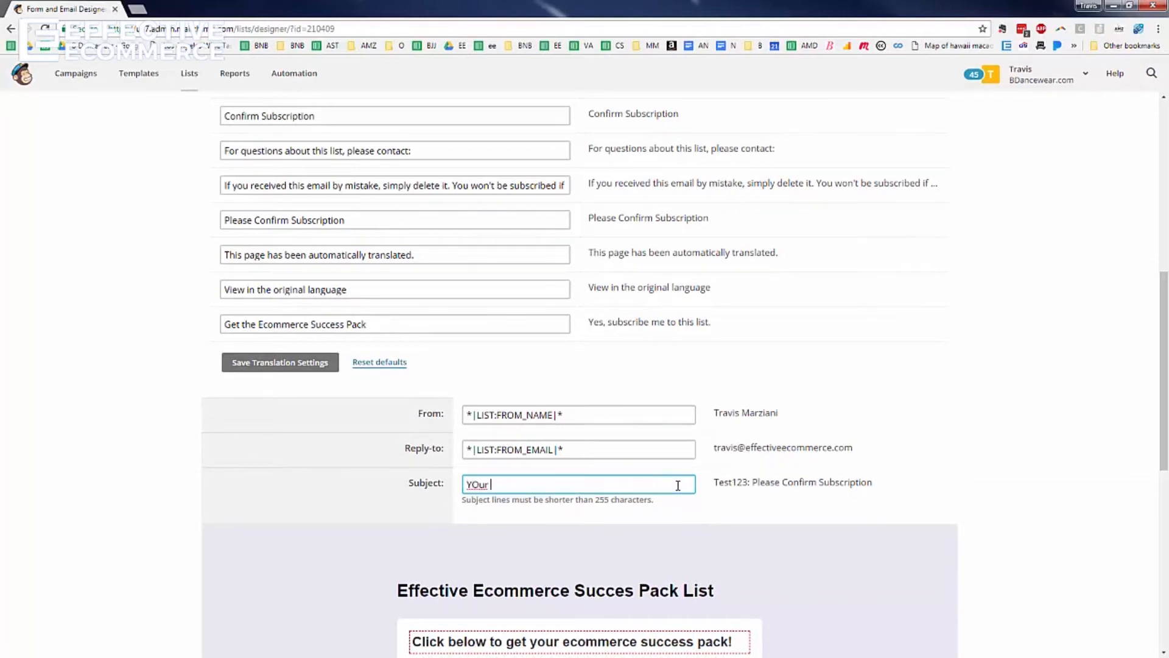
type("our Ecommerce Success Pack")
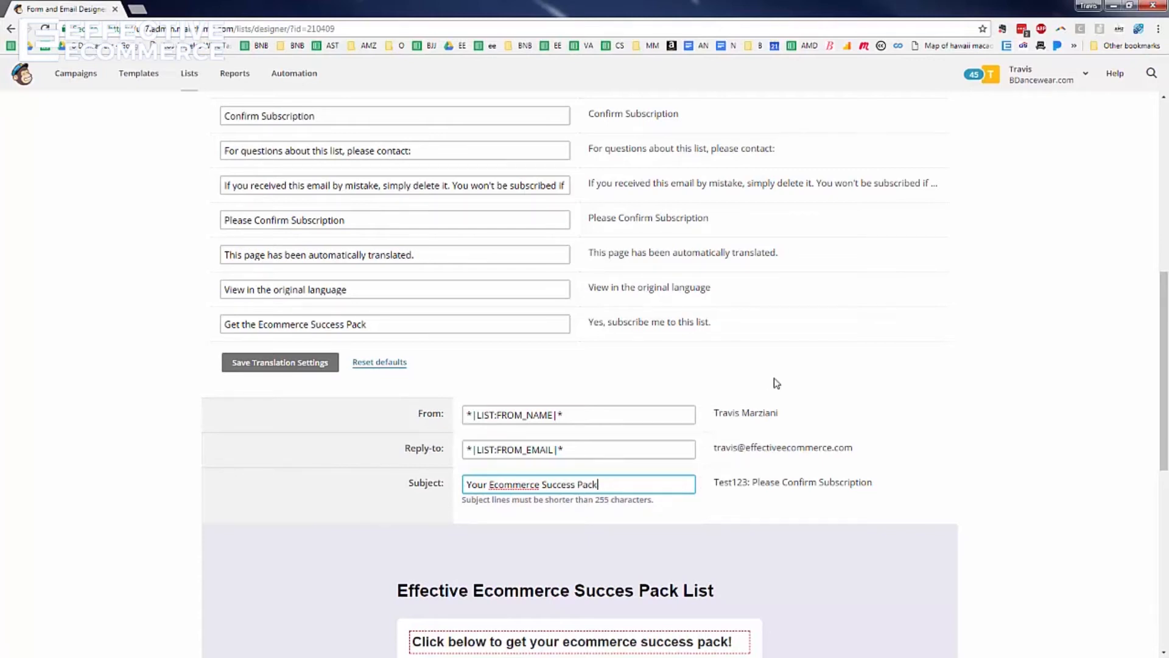
scroll(776, 362, "down", 3)
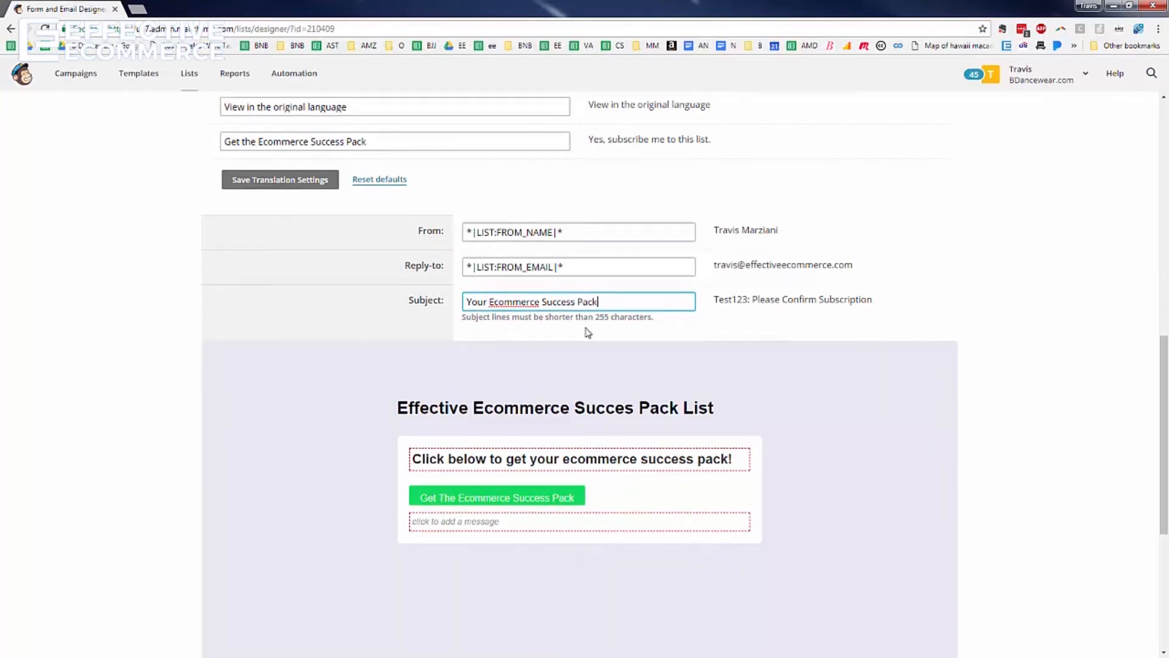
left_click(275, 181)
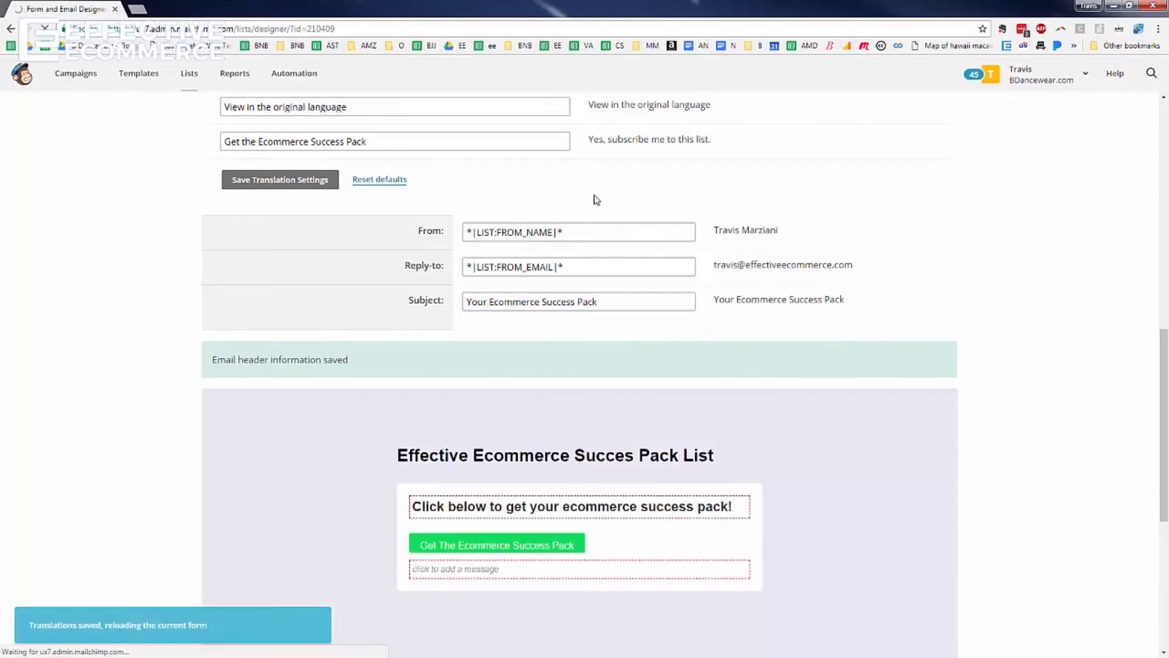
scroll(581, 238, "up", 6)
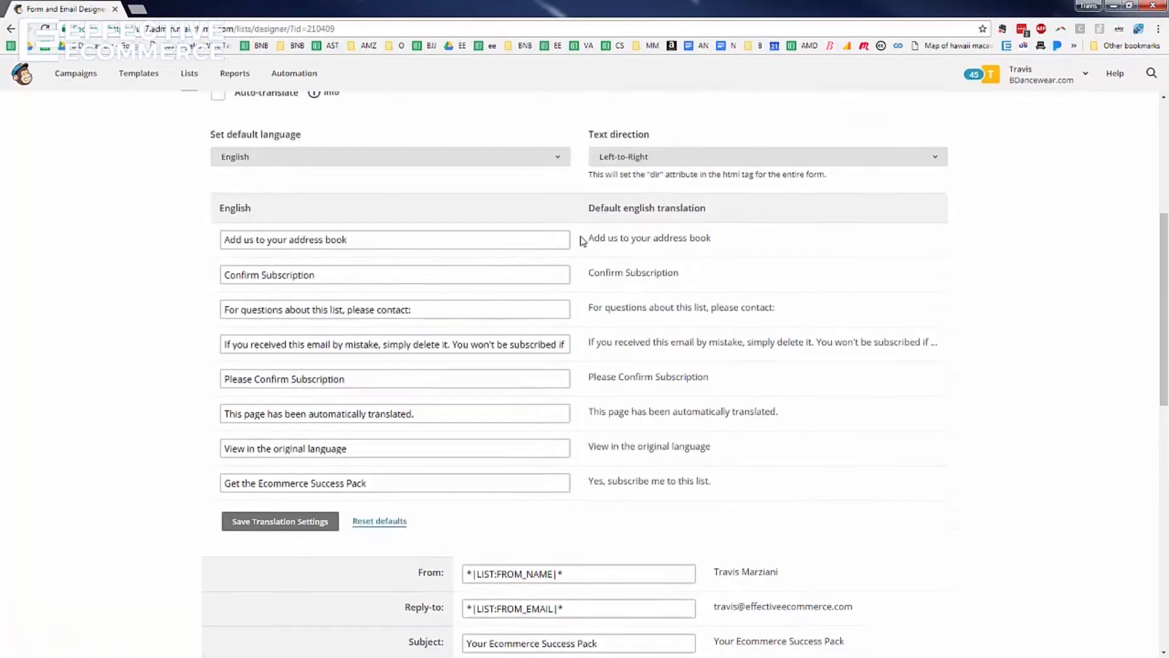
scroll(581, 240, "up", 2)
scroll(582, 240, "down", 8)
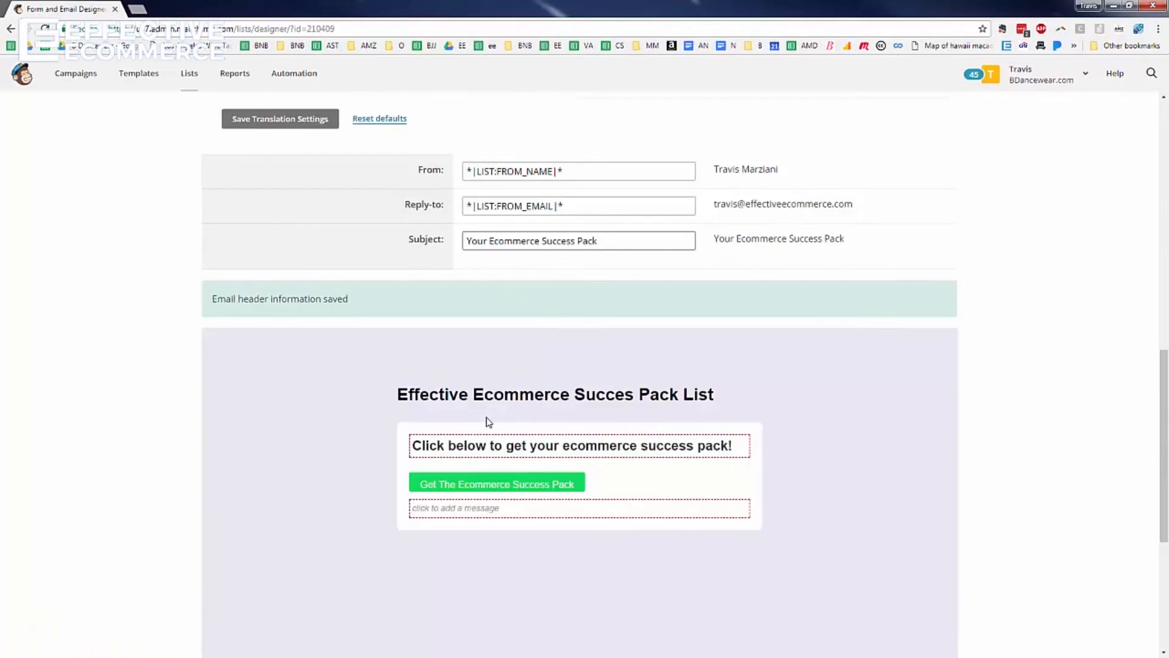
Change the form buttons' background colour from #11dc5f to deep green #01742f
scroll(426, 396, "up", 8)
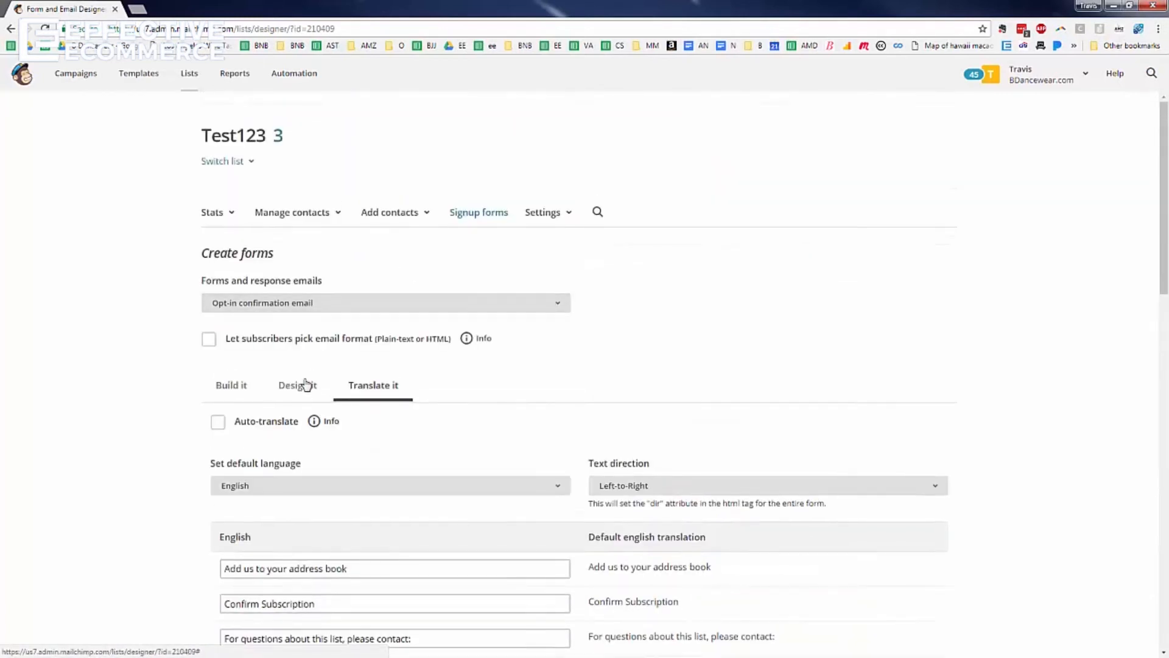
left_click(303, 383)
scroll(260, 319, "down", 3)
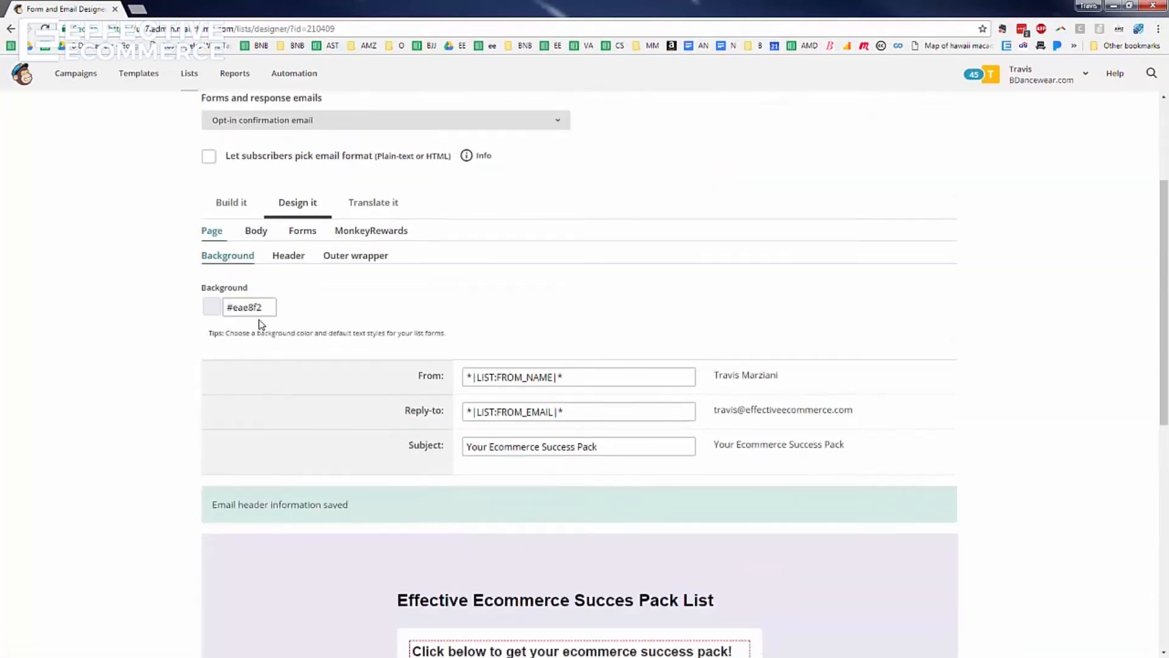
left_click(263, 234)
left_click(303, 231)
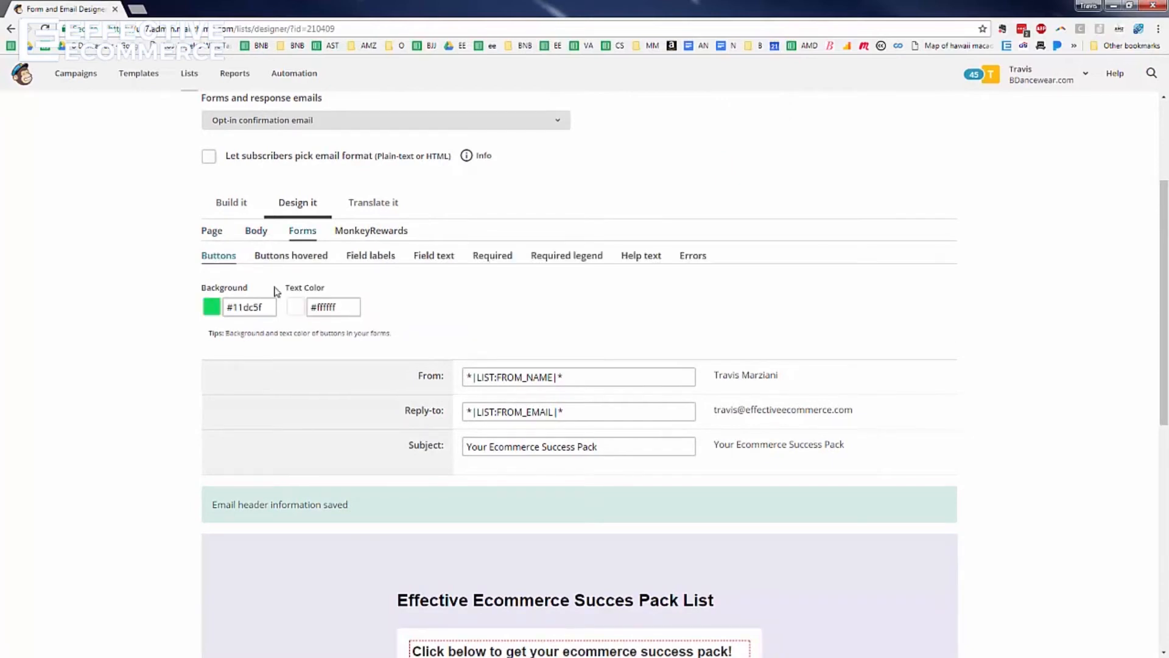
left_click(214, 308)
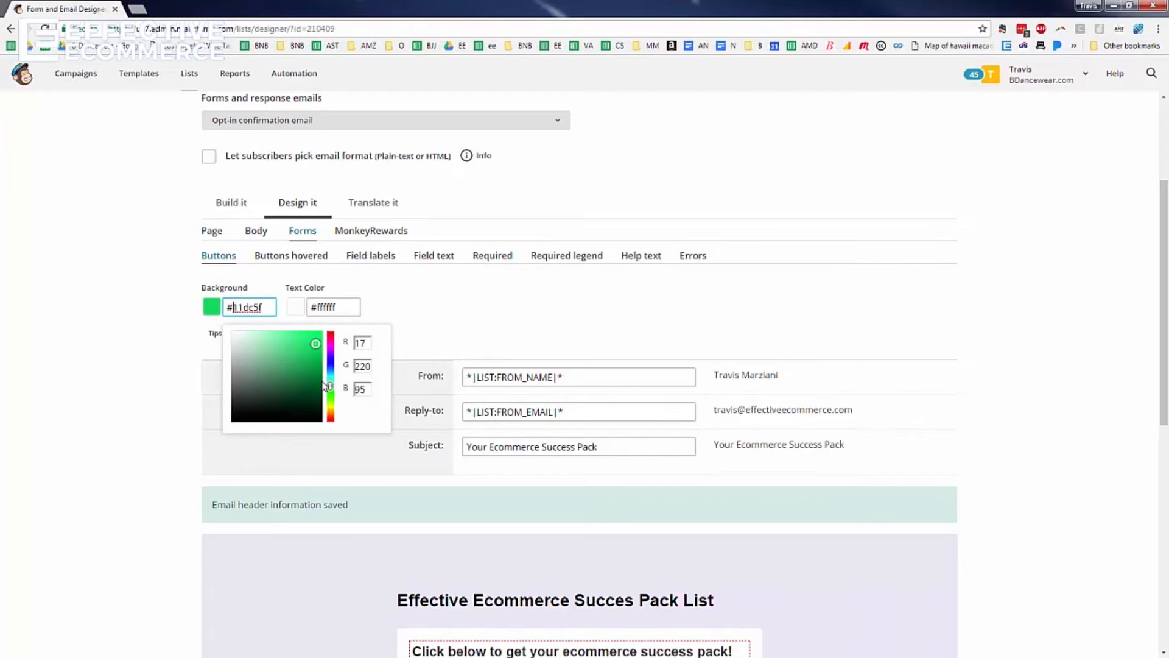
left_click(323, 383)
left_click(447, 295)
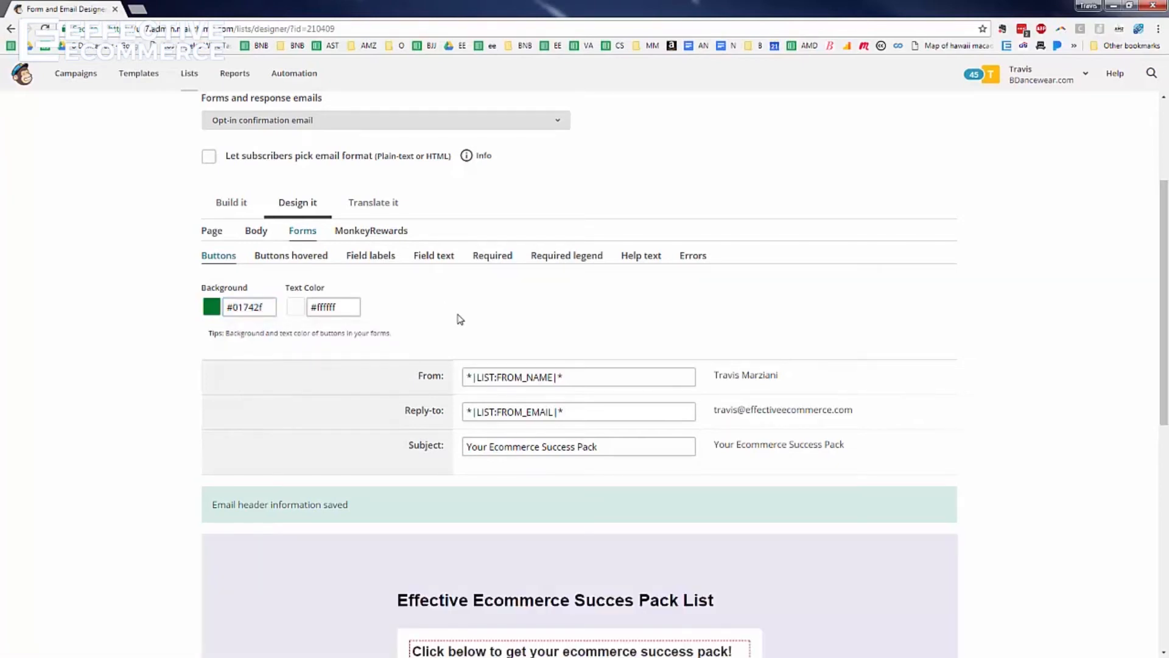
Reopen the confirmation heading block and save it unchanged so the form is saved
scroll(459, 318, "down", 5)
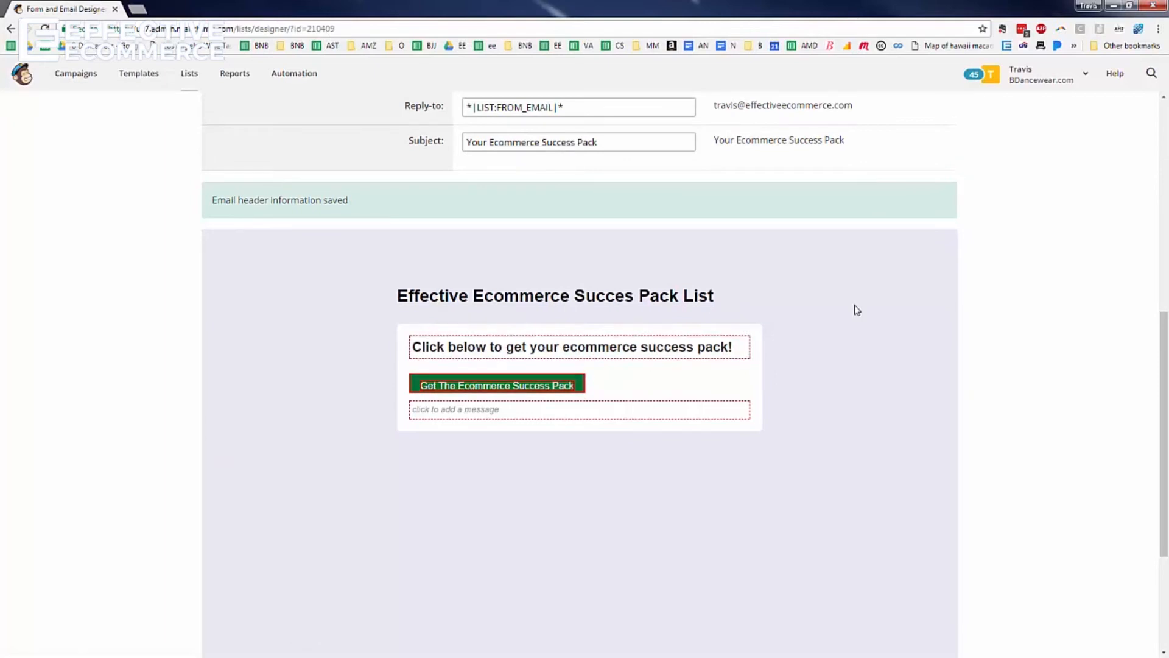
mouse_move(749, 296)
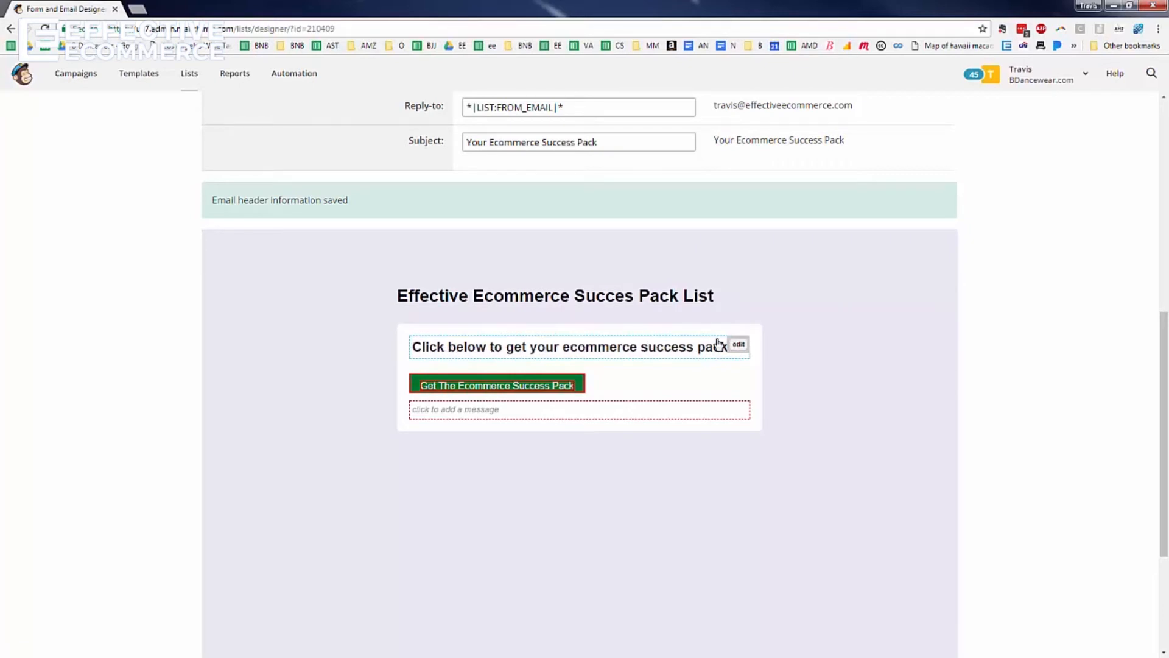
left_click(738, 345)
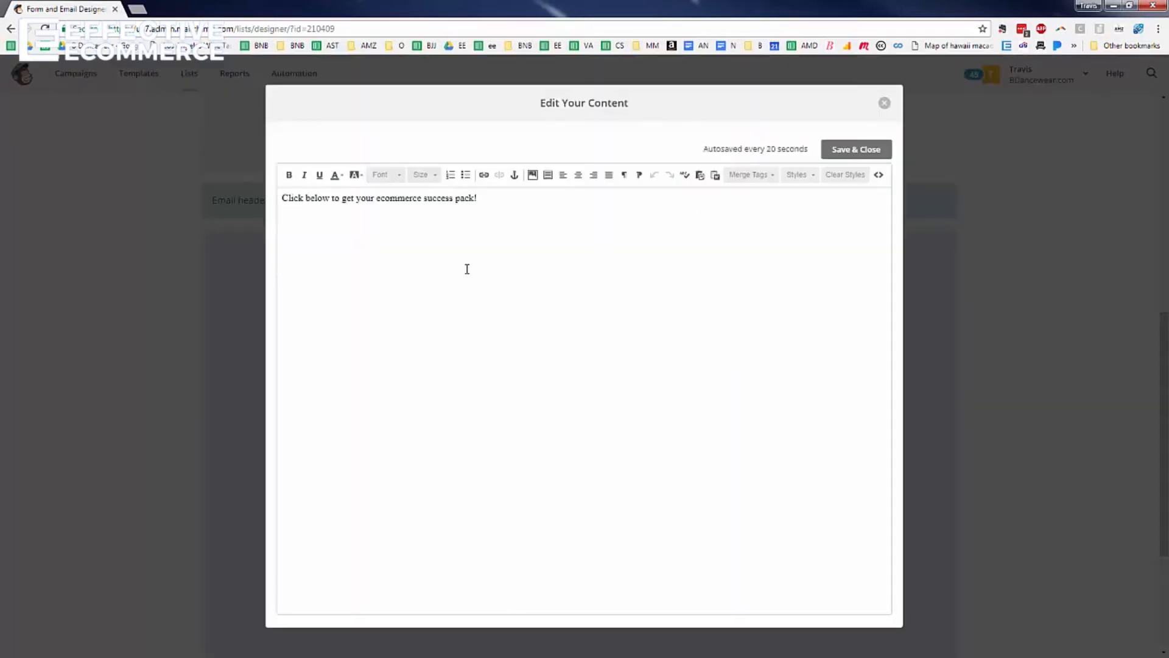
left_click(541, 216)
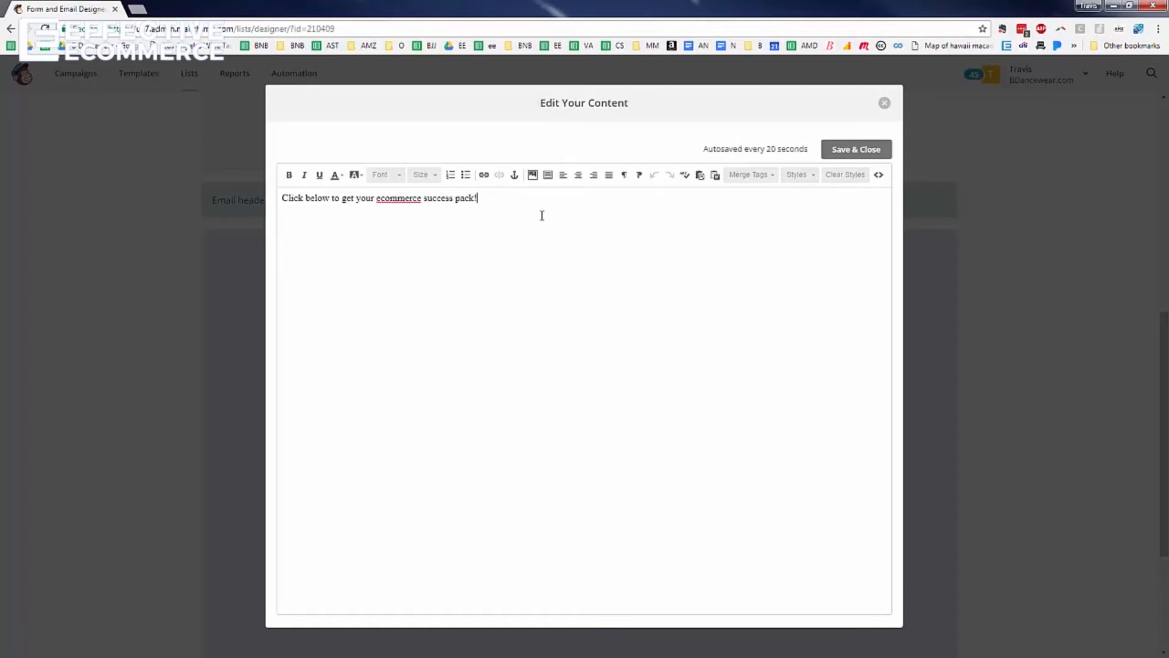
left_click(869, 157)
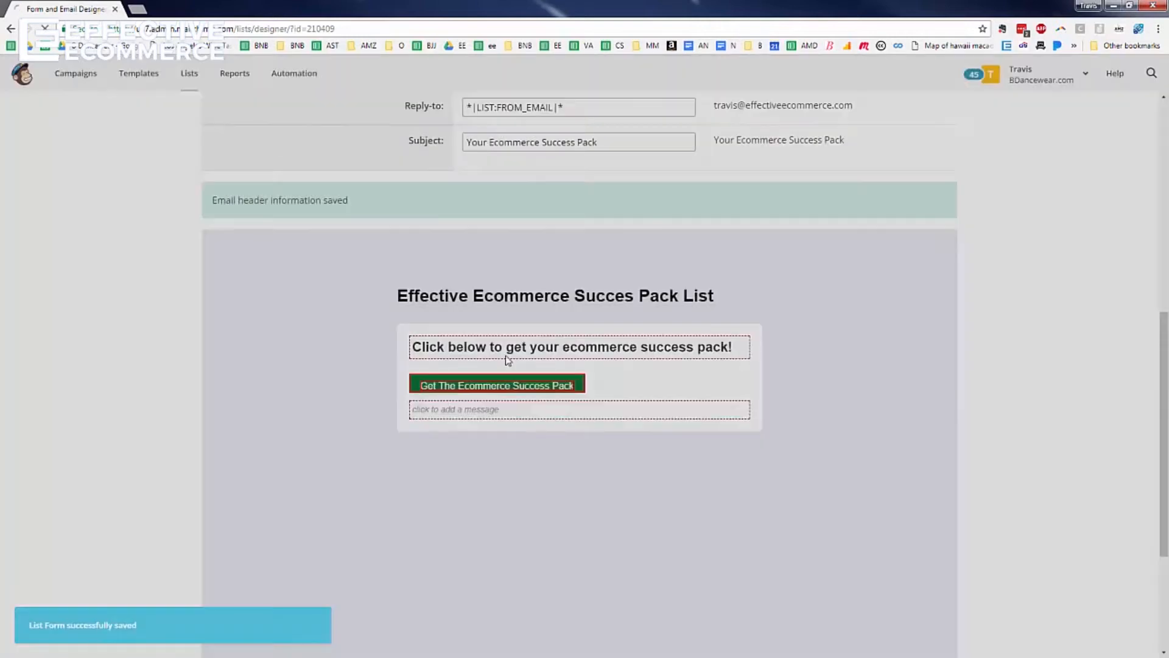
scroll(548, 356, "up", 5)
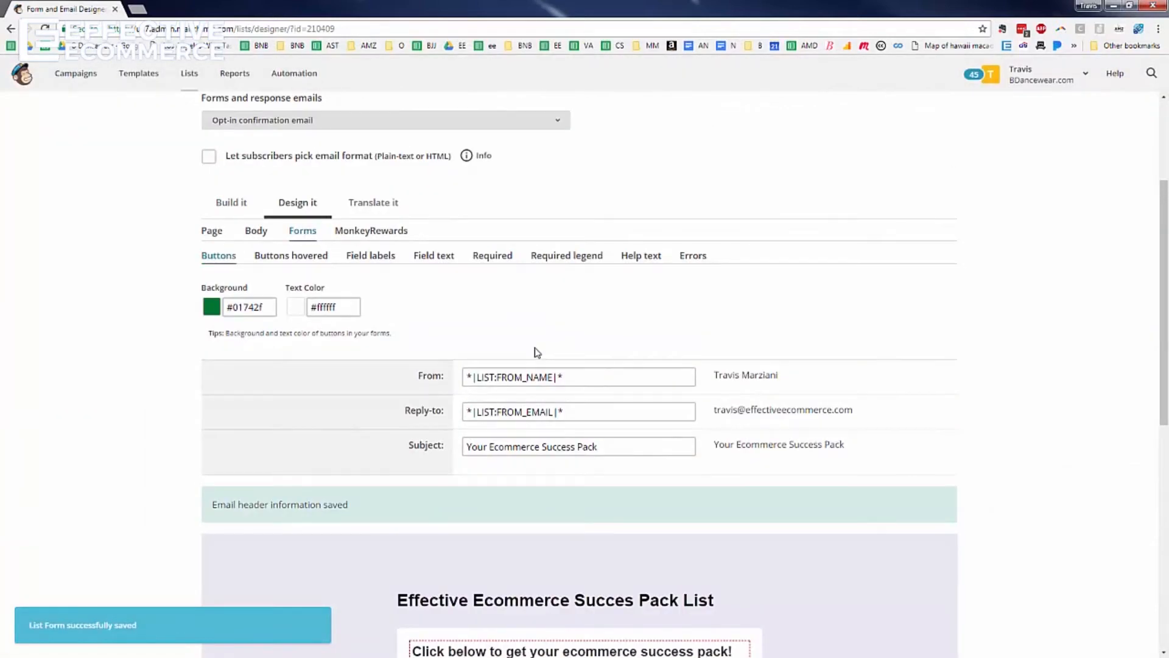
scroll(520, 348, "up", 3)
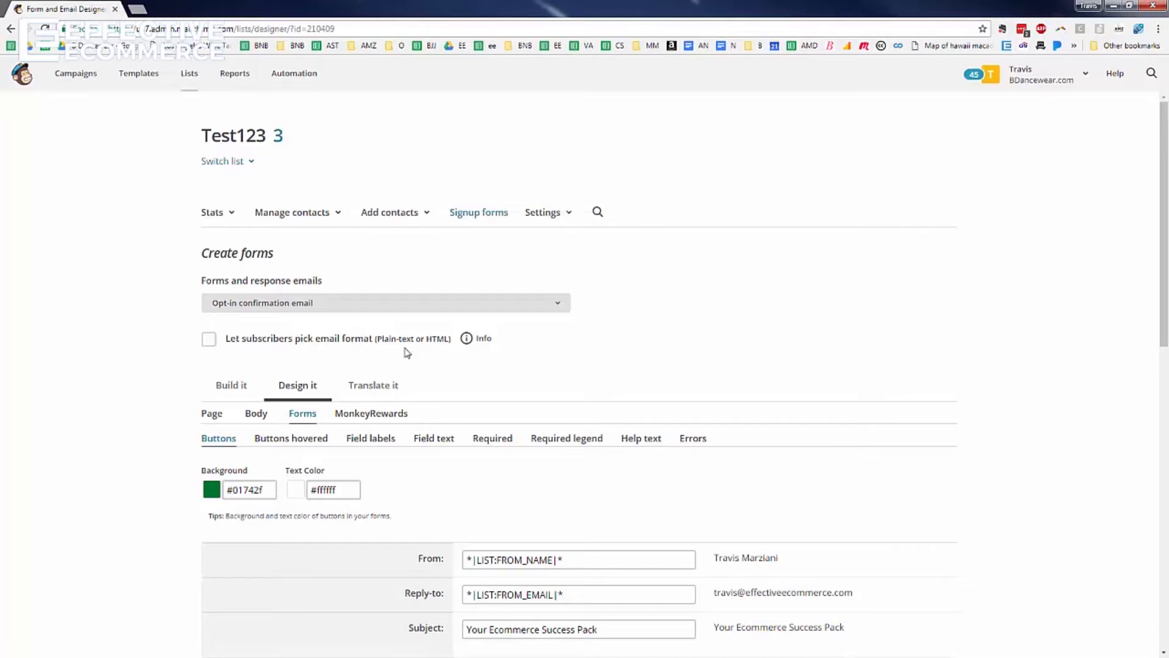
left_click(446, 303)
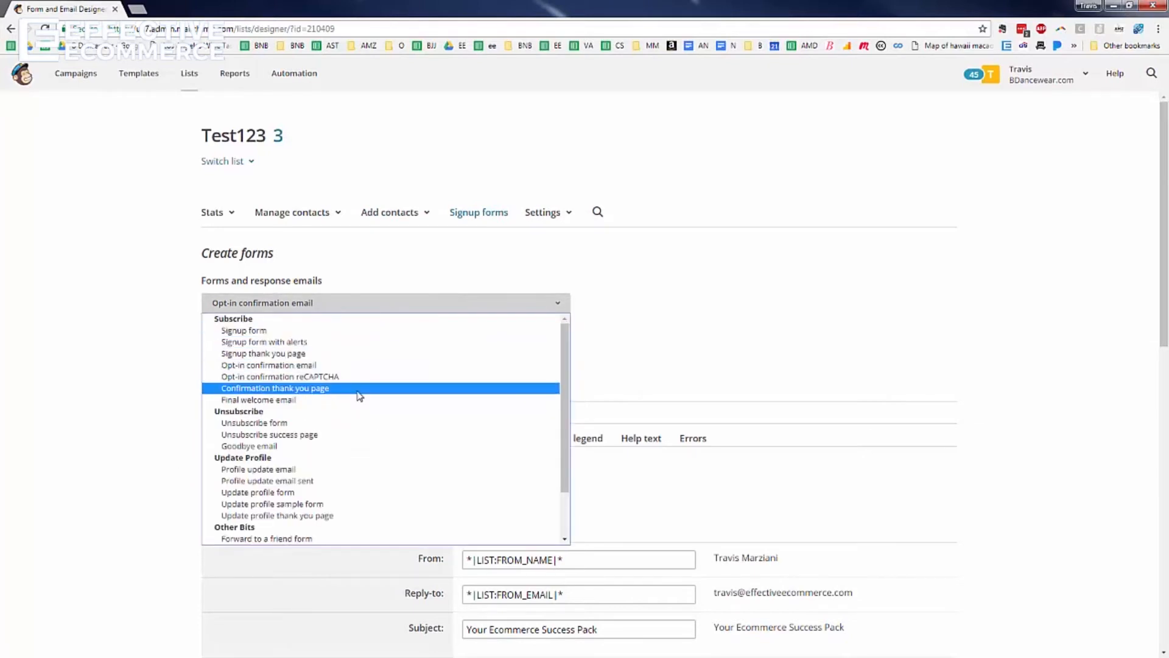
Set the confirmation thank-you page to redirect to effectiveecommerce.com/SuccessPack and save the URL
left_click(359, 392)
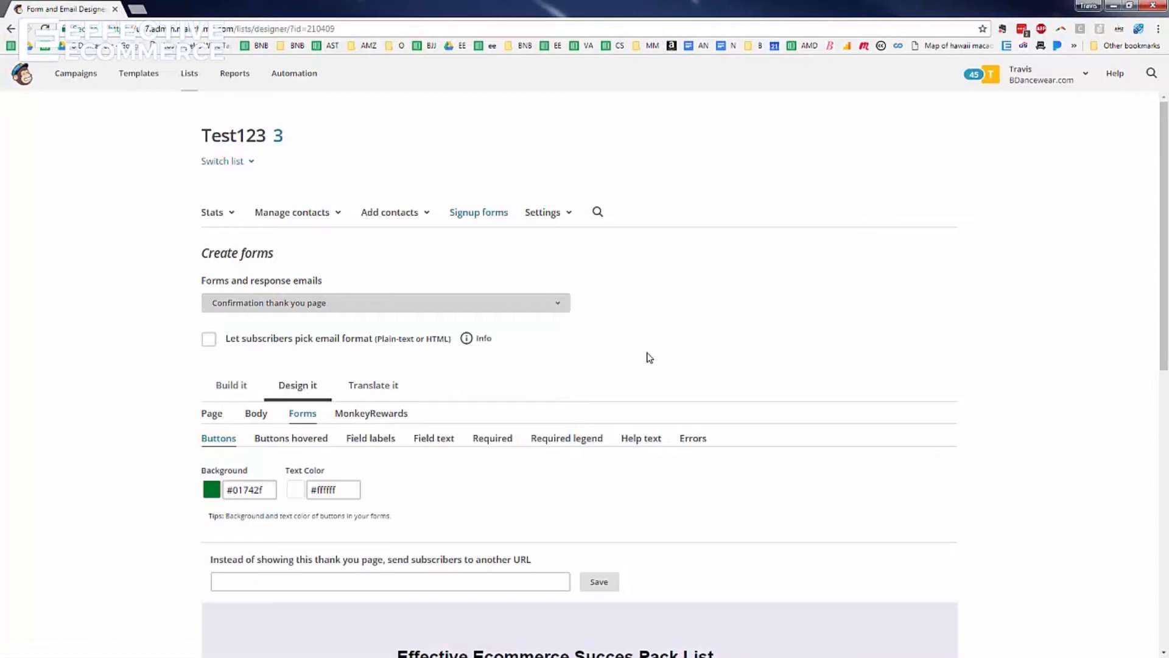
scroll(522, 347, "down", 5)
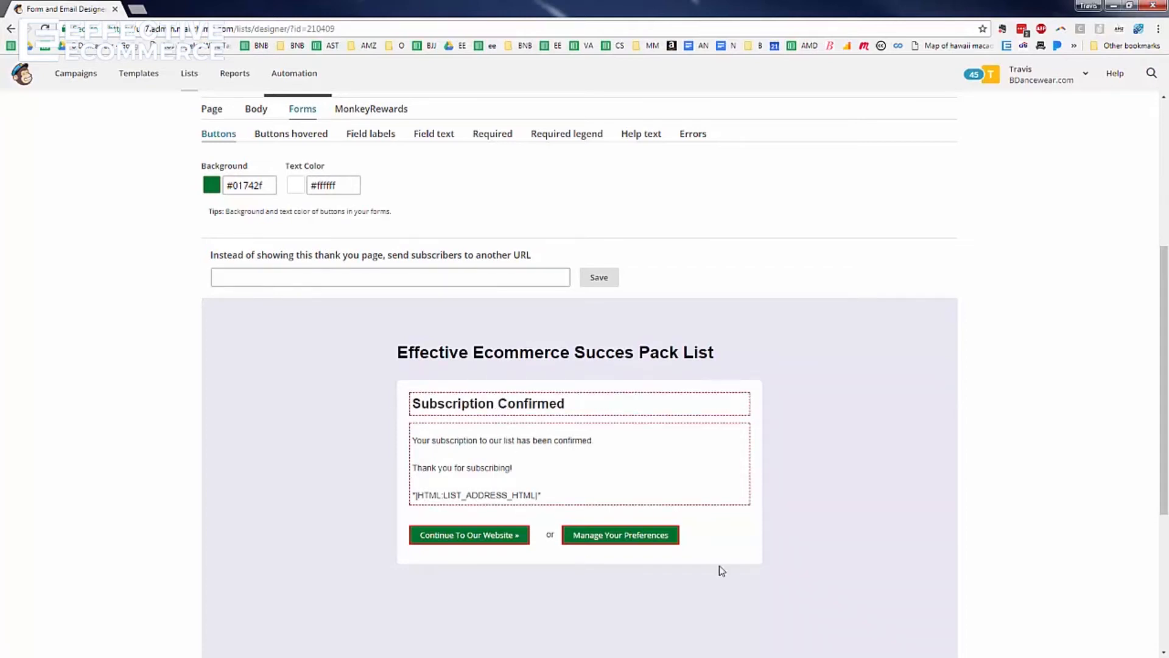
left_click(352, 277)
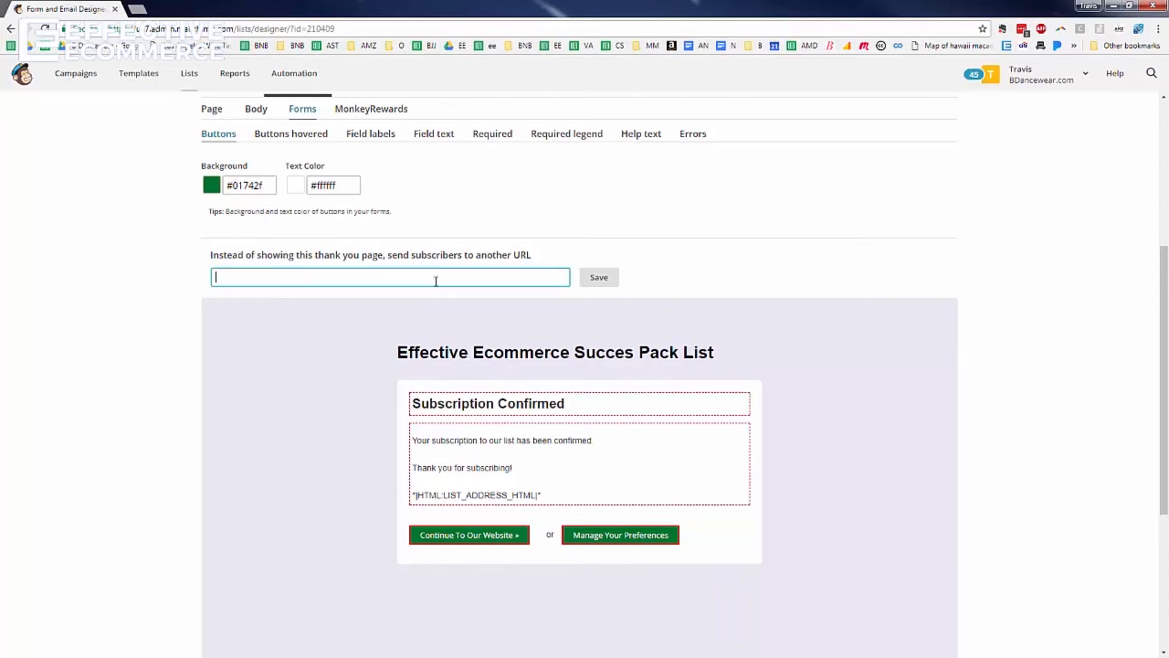
type("effectiveecommerce.com")
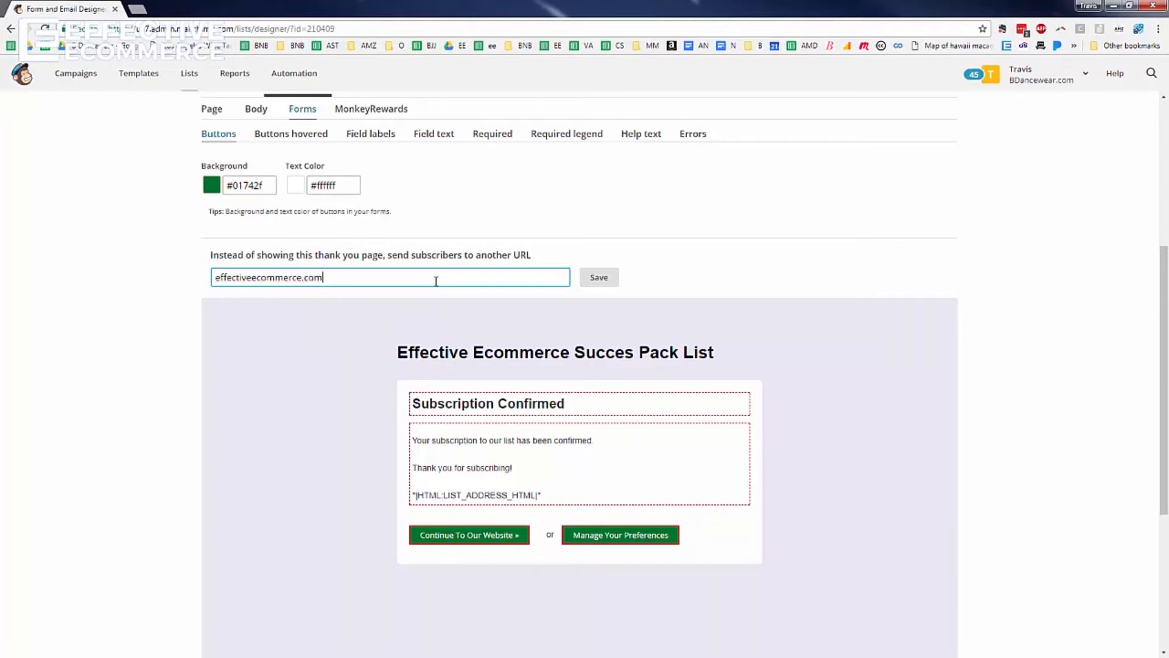
type("/SuccessPack")
key("ctrl+shift+Left")
key("ctrl+shift+Left")
key("ctrl+shift+Left")
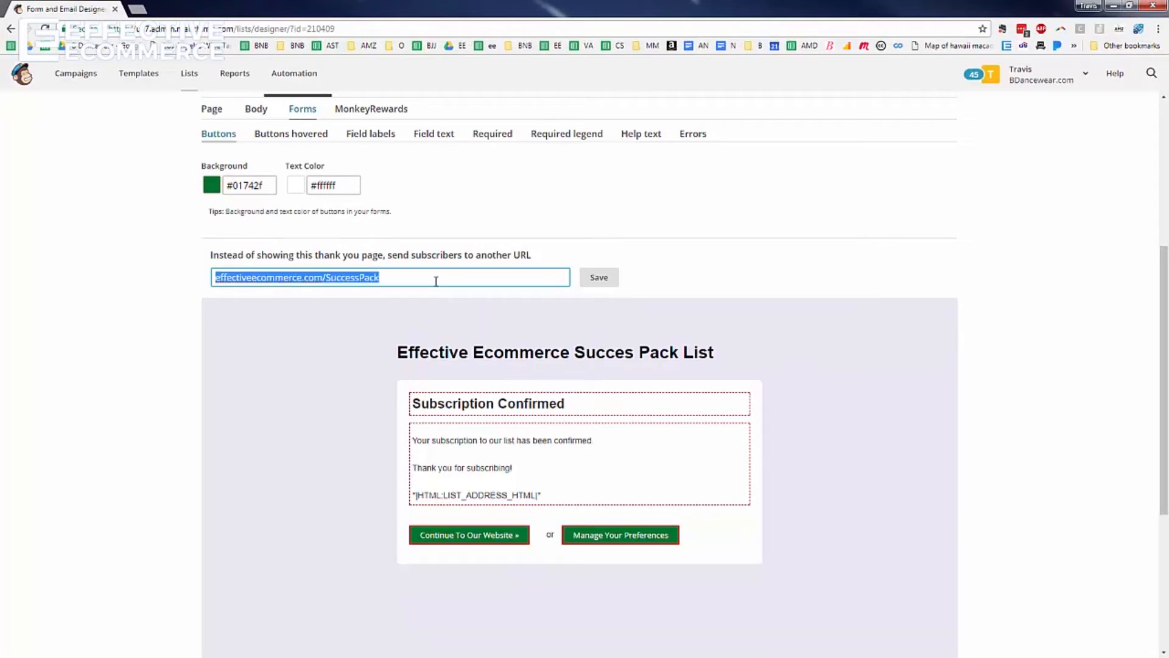
left_click(606, 283)
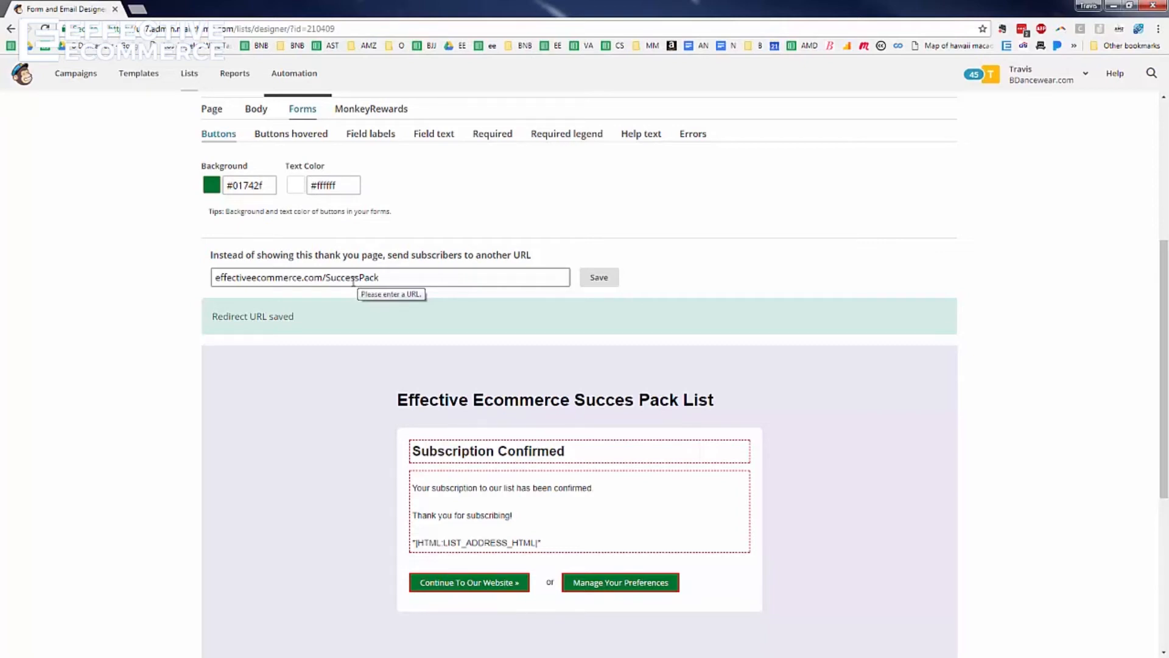
scroll(353, 282, "up", 3)
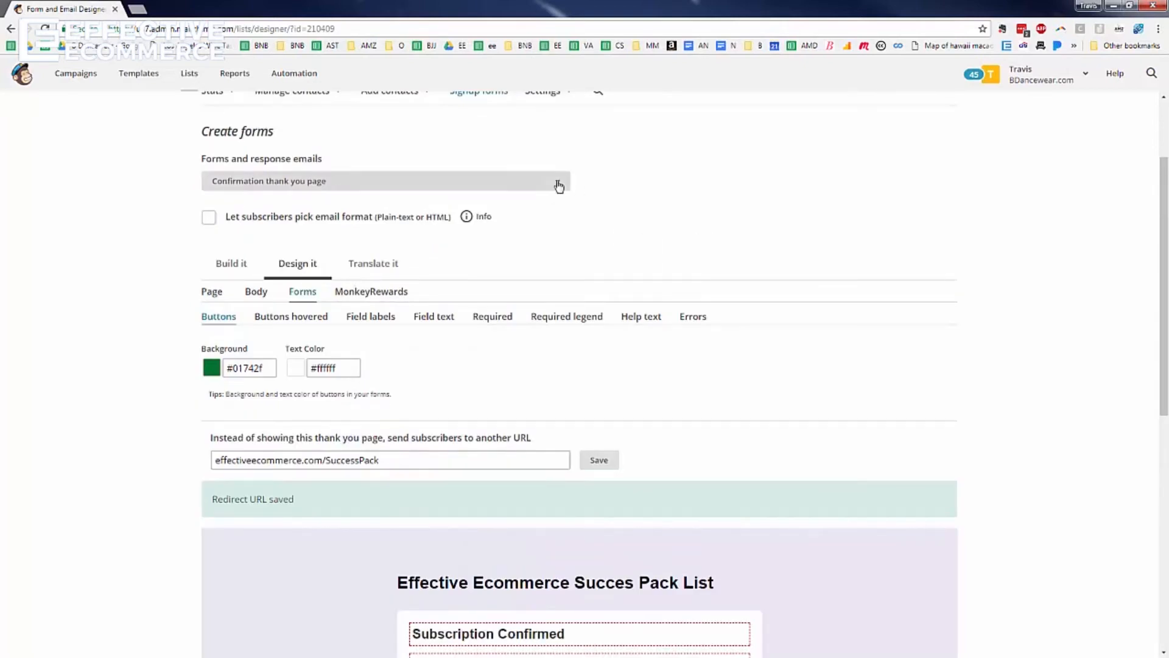
Switch the form designer to the final welcome email
left_click(559, 185)
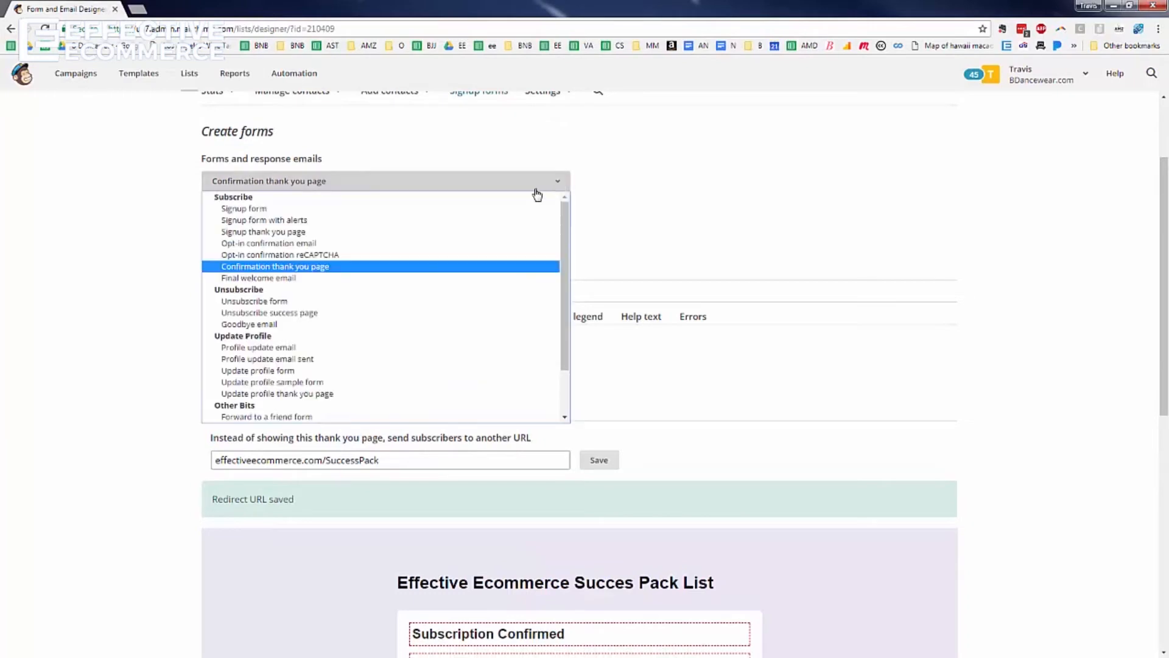
left_click(312, 280)
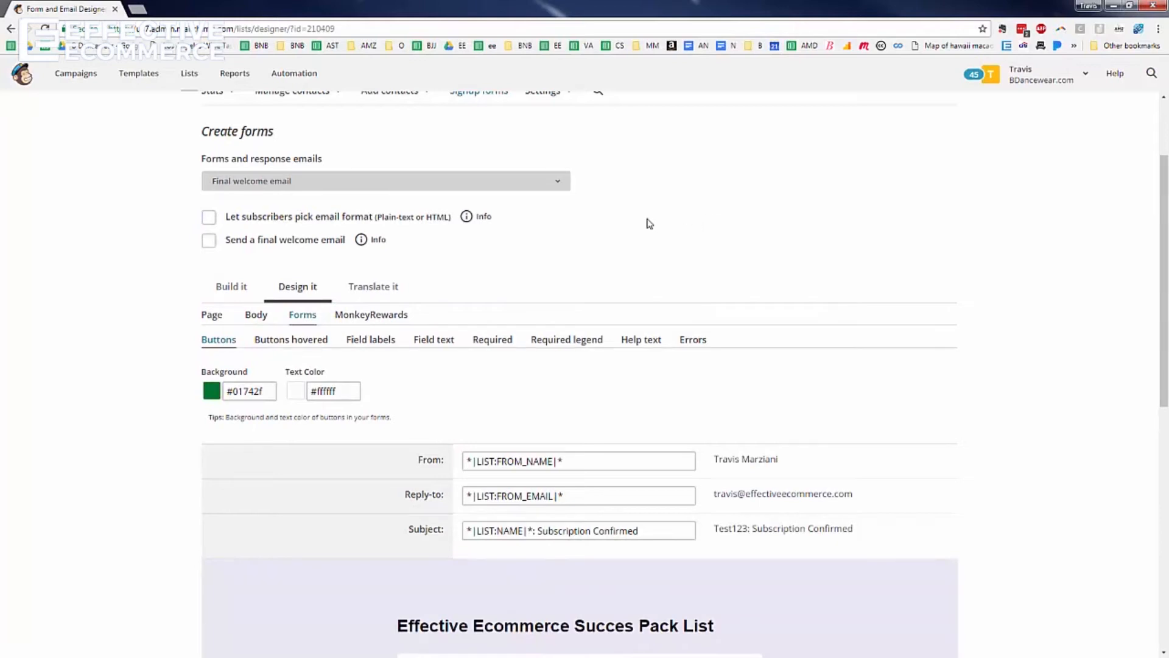
scroll(650, 223, "up", 2)
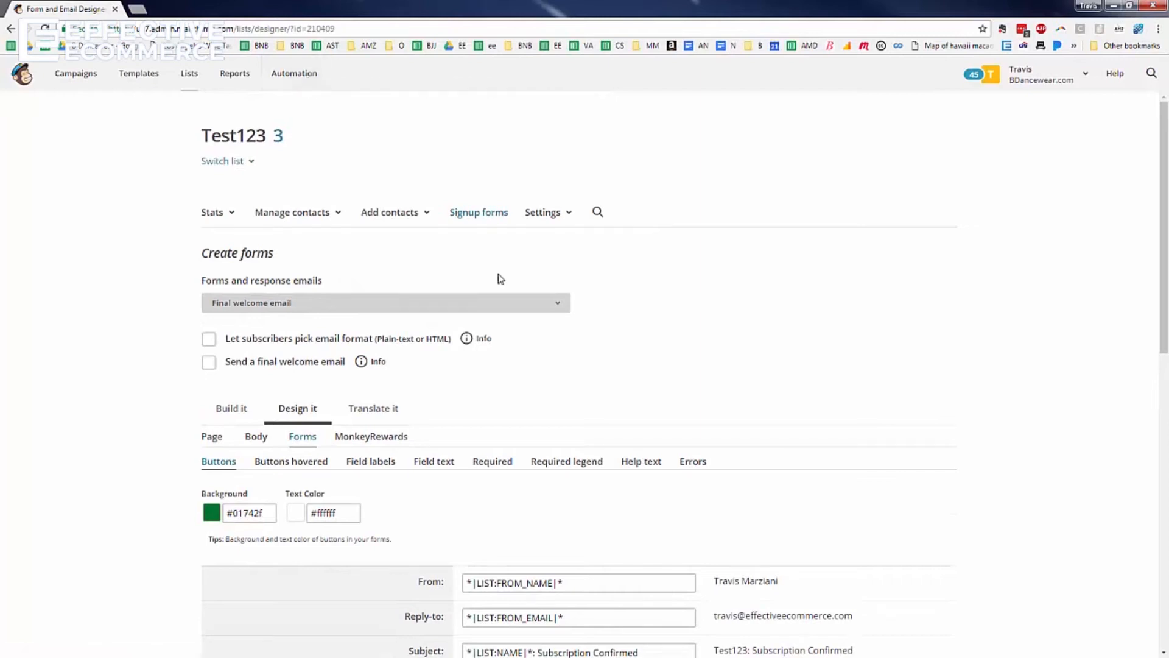
scroll(501, 279, "down", 5)
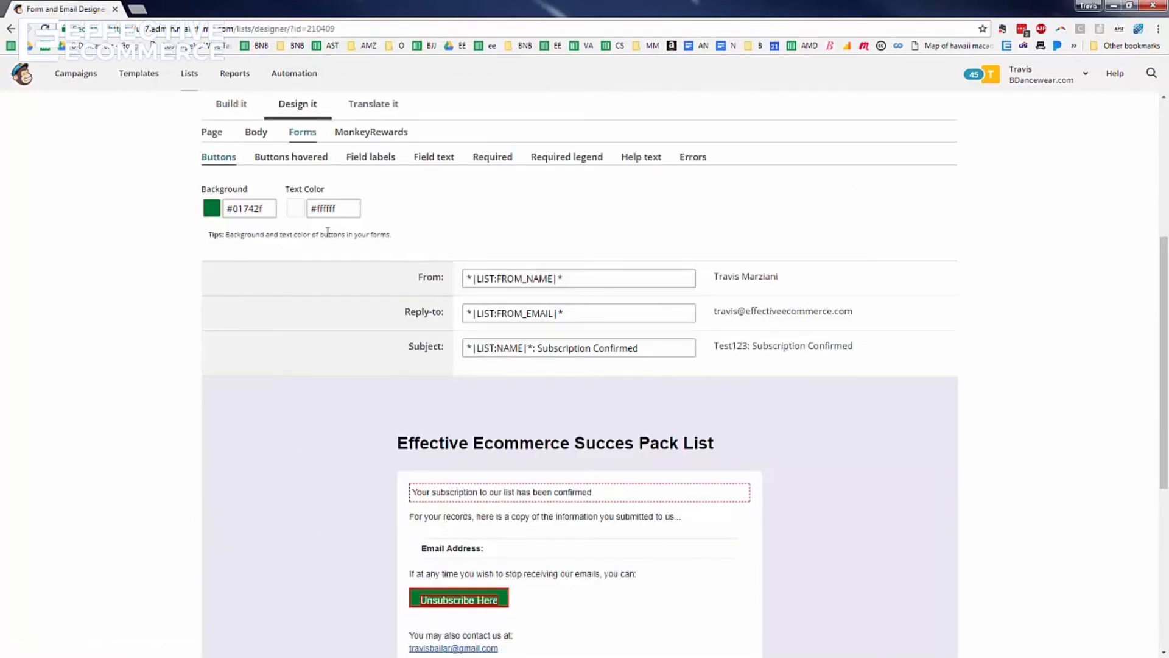
scroll(350, 426, "up", 2)
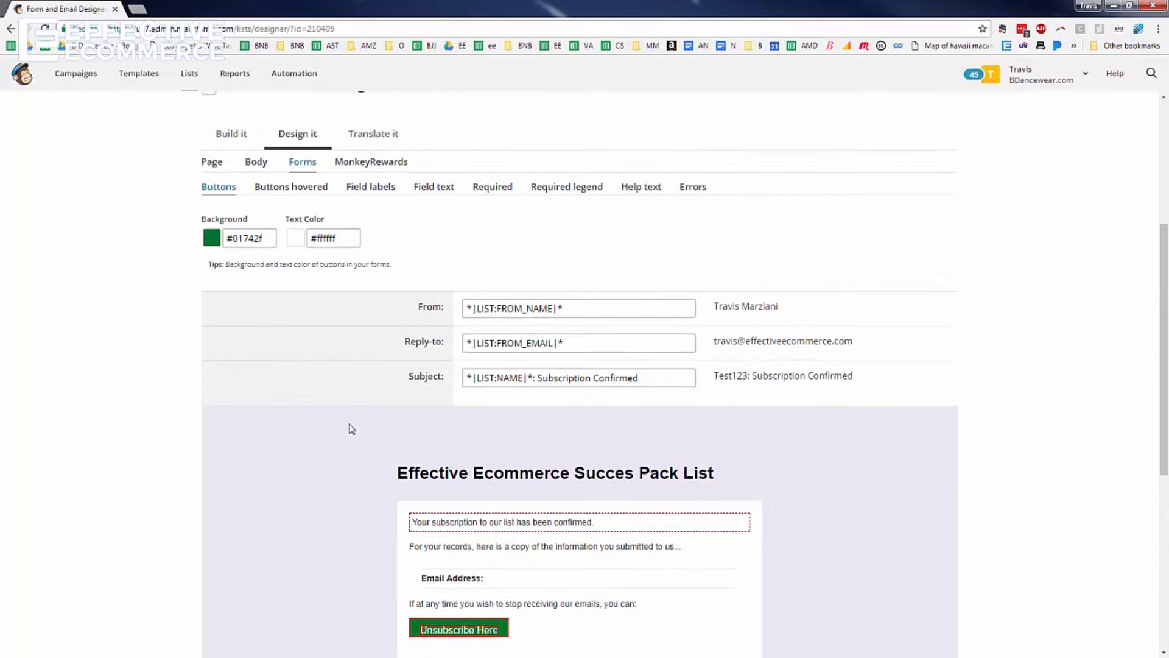
scroll(272, 128, "down", 5)
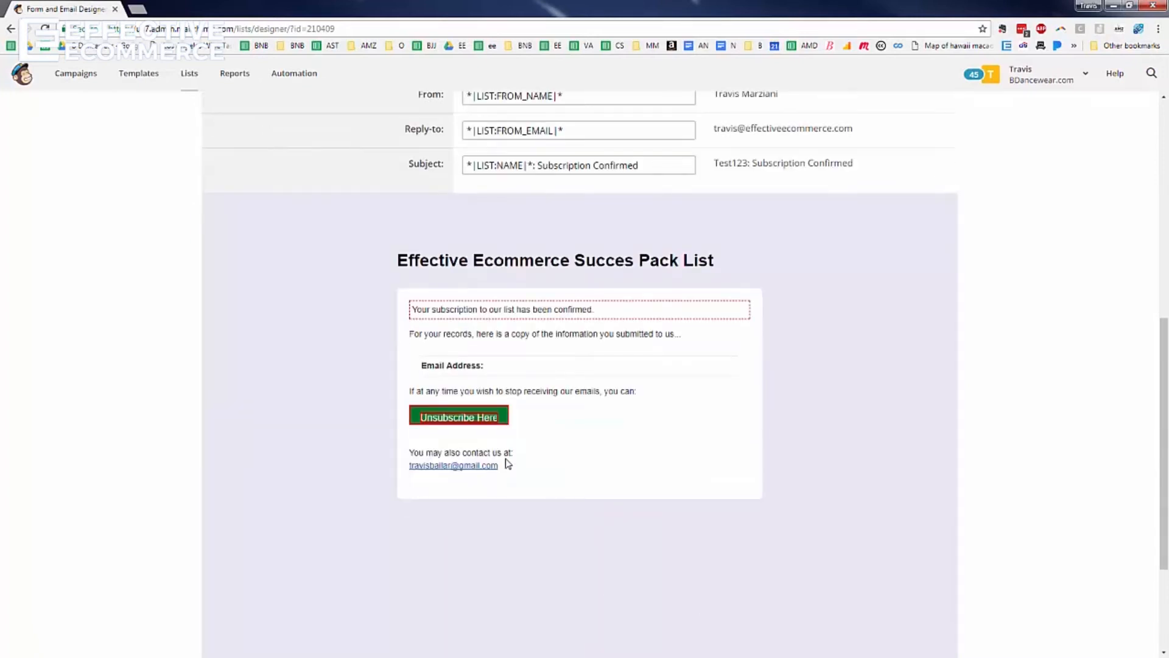
Replace its confirmation sentence with 'Thank you so much for joining!' and save
mouse_move(473, 321)
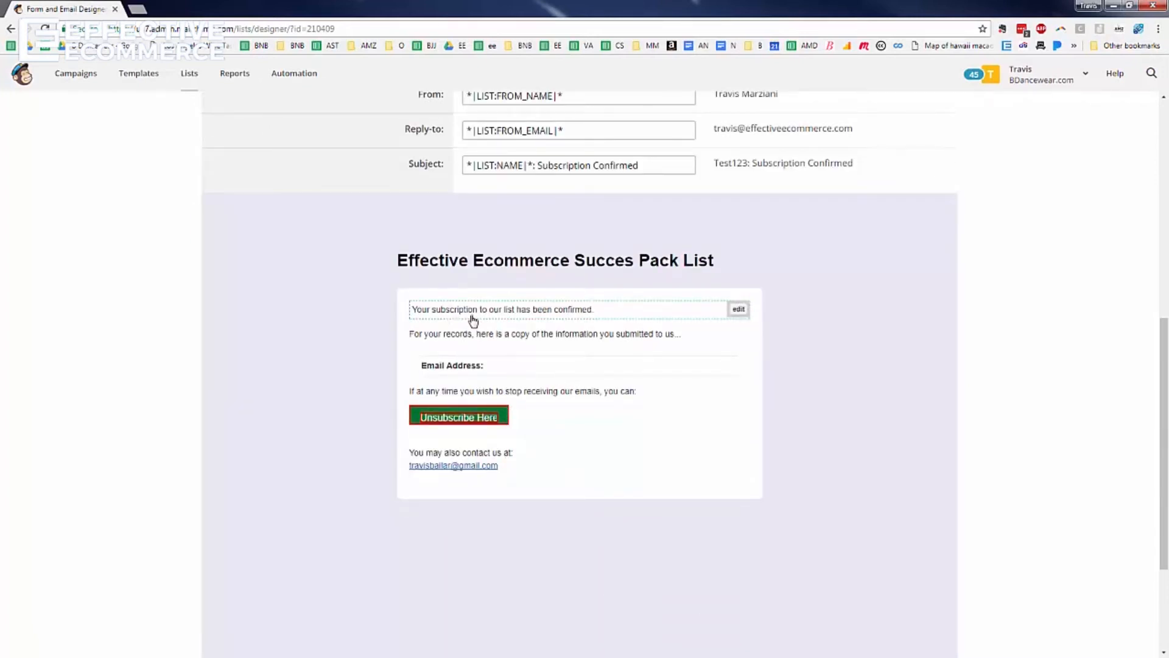
left_click(739, 310)
key("ctrl+a")
type("Thank you so much for joining")
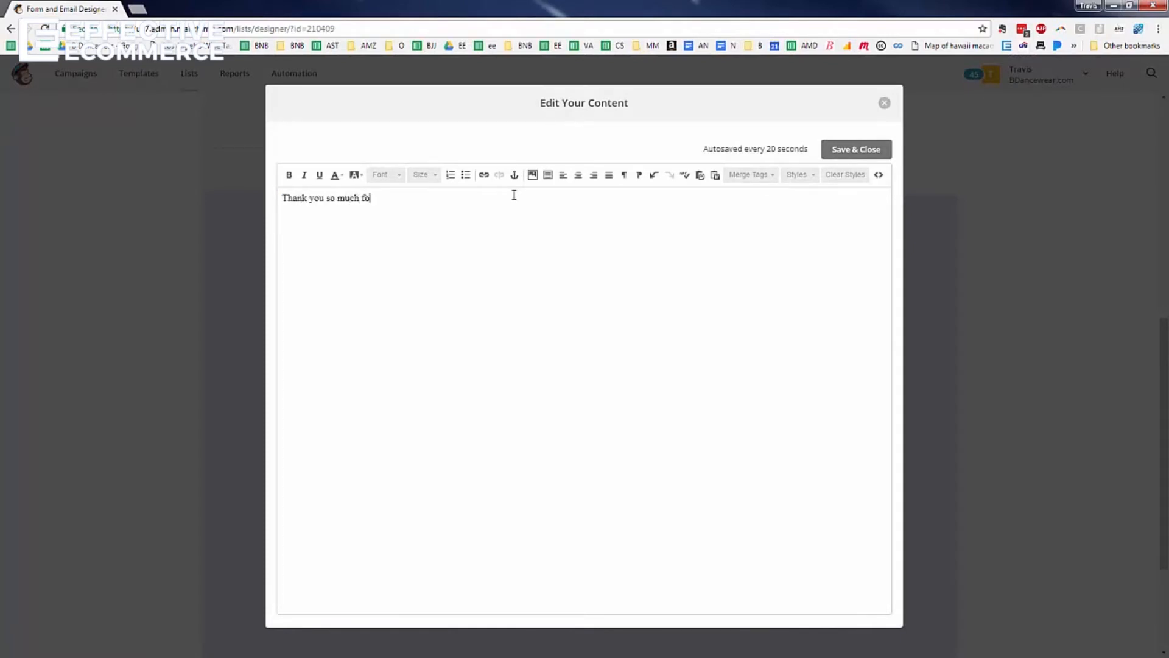
left_click(856, 150)
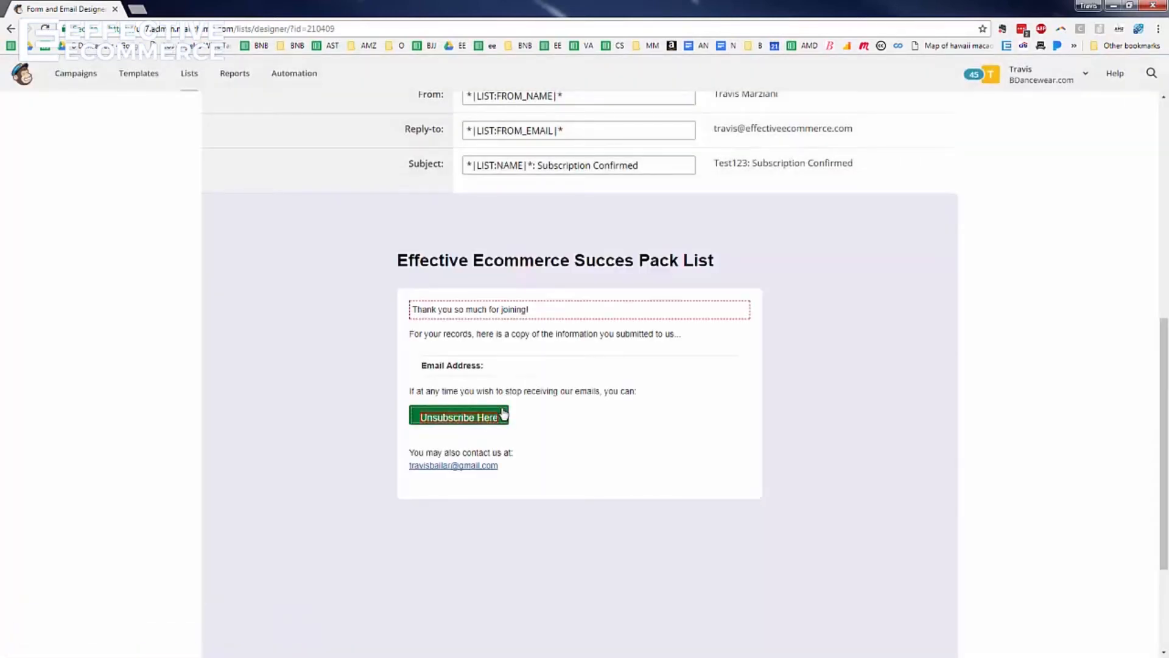
scroll(548, 347, "down", 3)
scroll(548, 347, "up", 5)
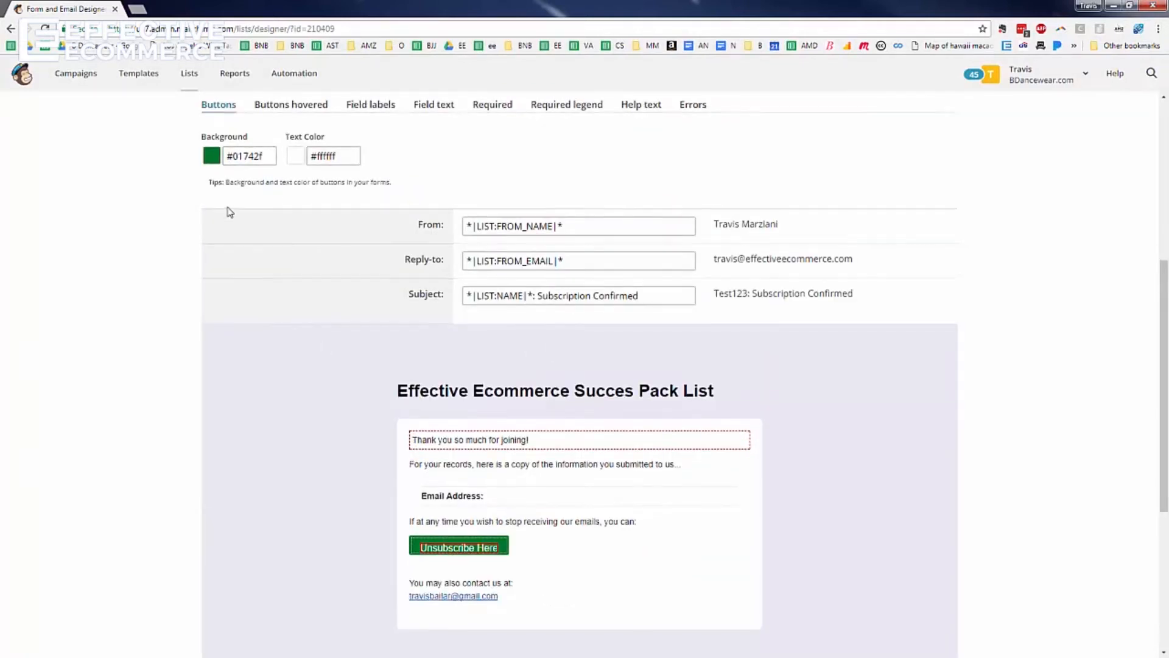
scroll(230, 212, "up", 1)
scroll(242, 287, "up", 2)
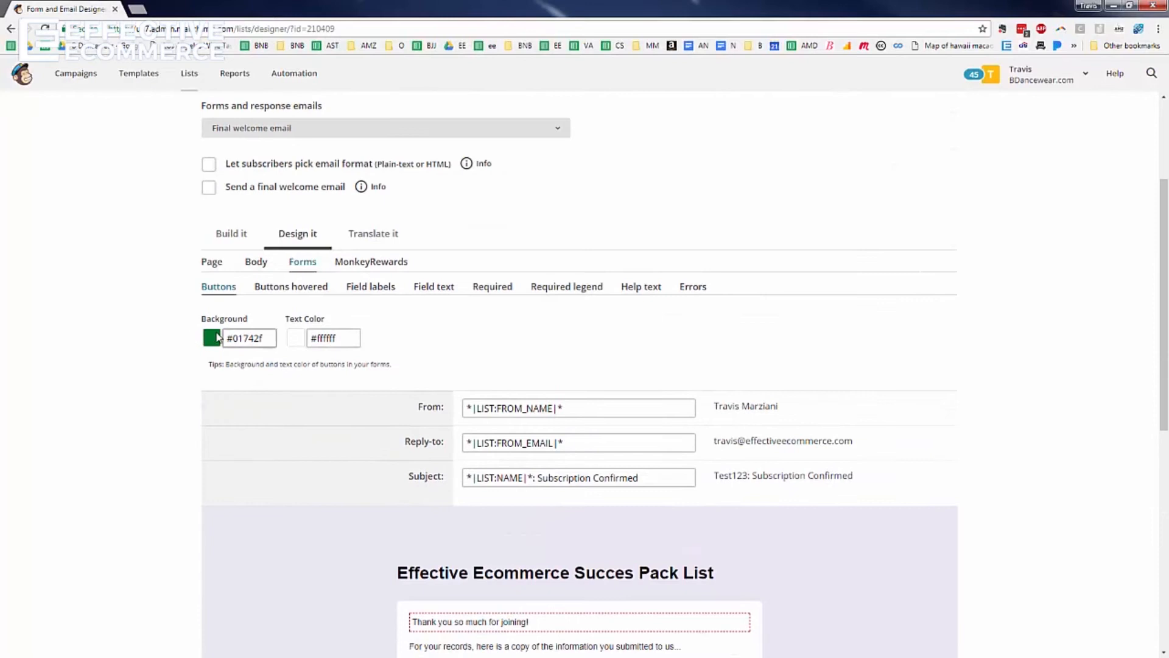
Change the welcome email's button background to white
left_click(229, 338)
left_click(208, 339)
left_click(218, 344)
left_click(214, 341)
left_click(214, 342)
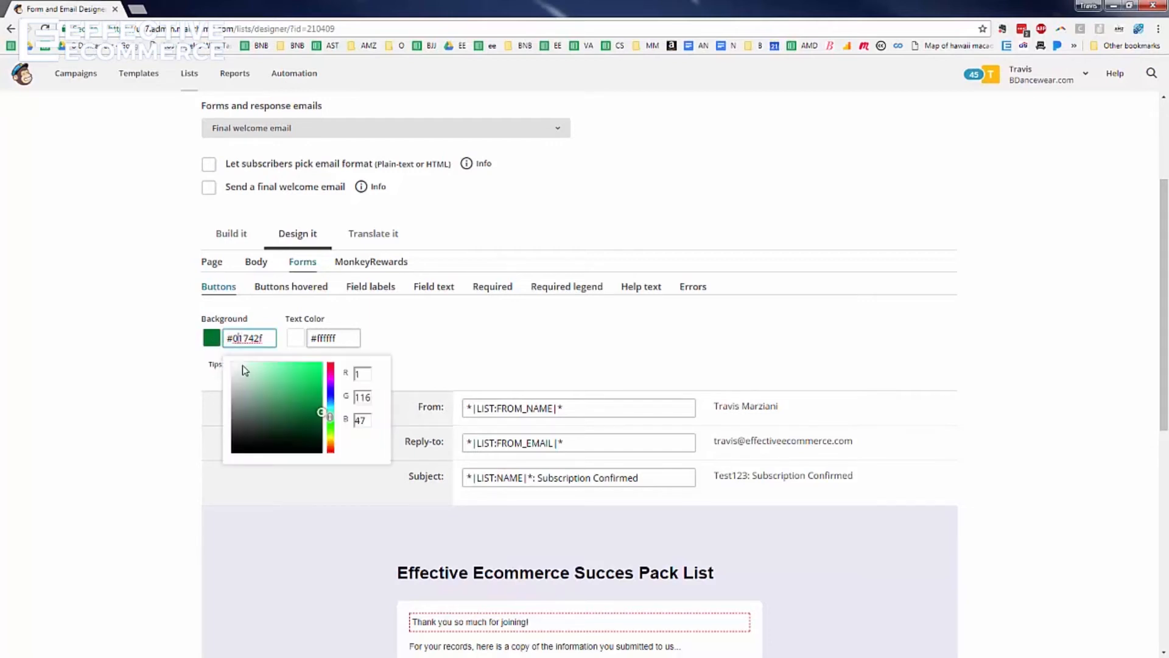
left_click(237, 367)
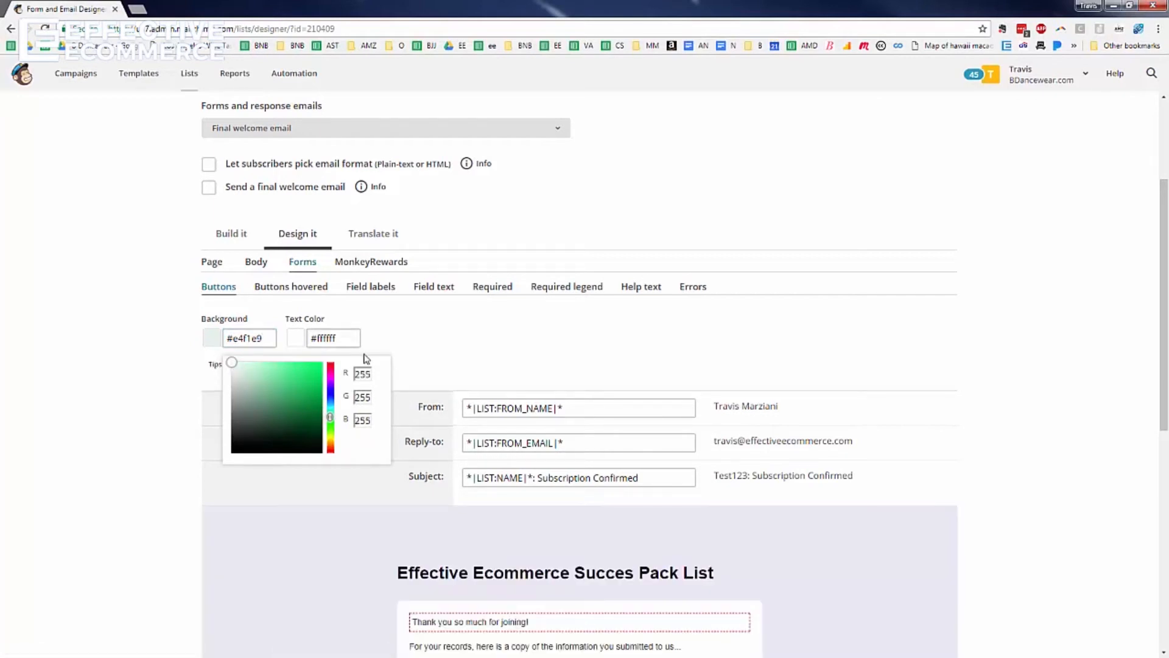
left_click(428, 342)
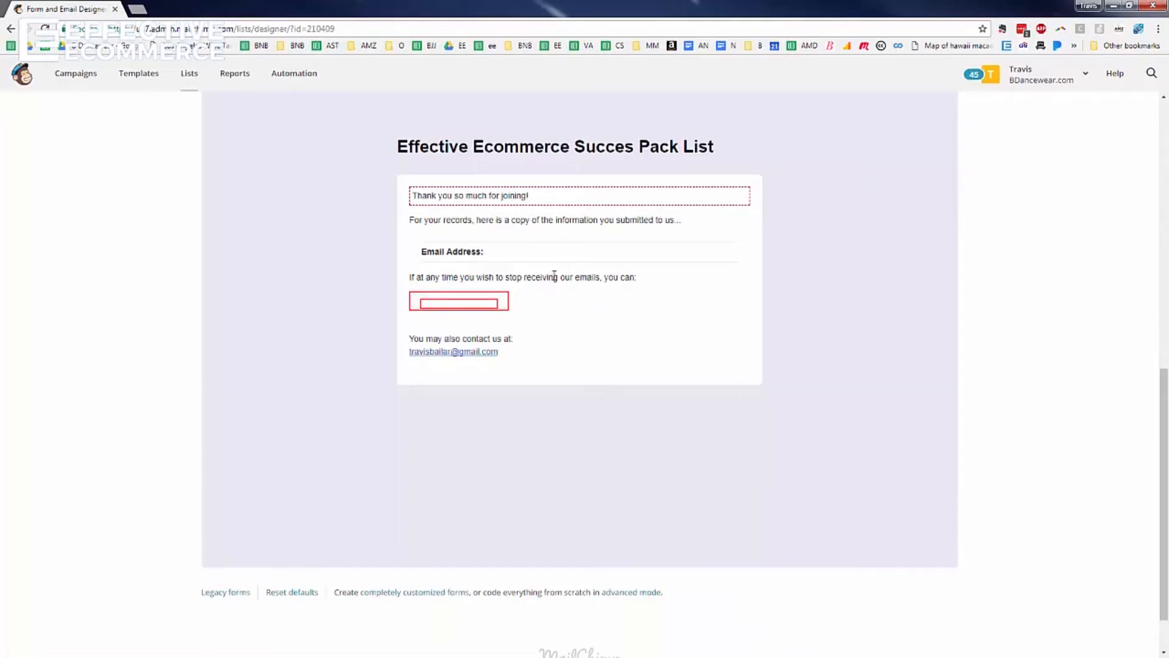
Set the welcome email subject to 'Thank You For Joining!' and save it
scroll(554, 275, "up", 3)
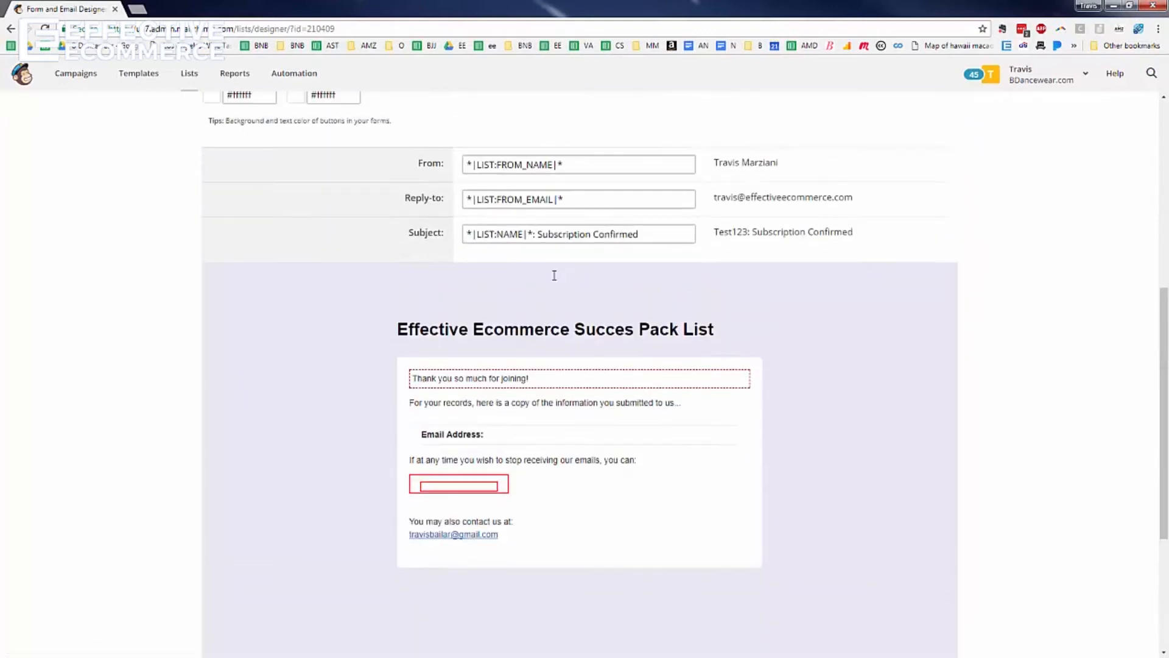
left_click(542, 233)
triple_click(543, 234)
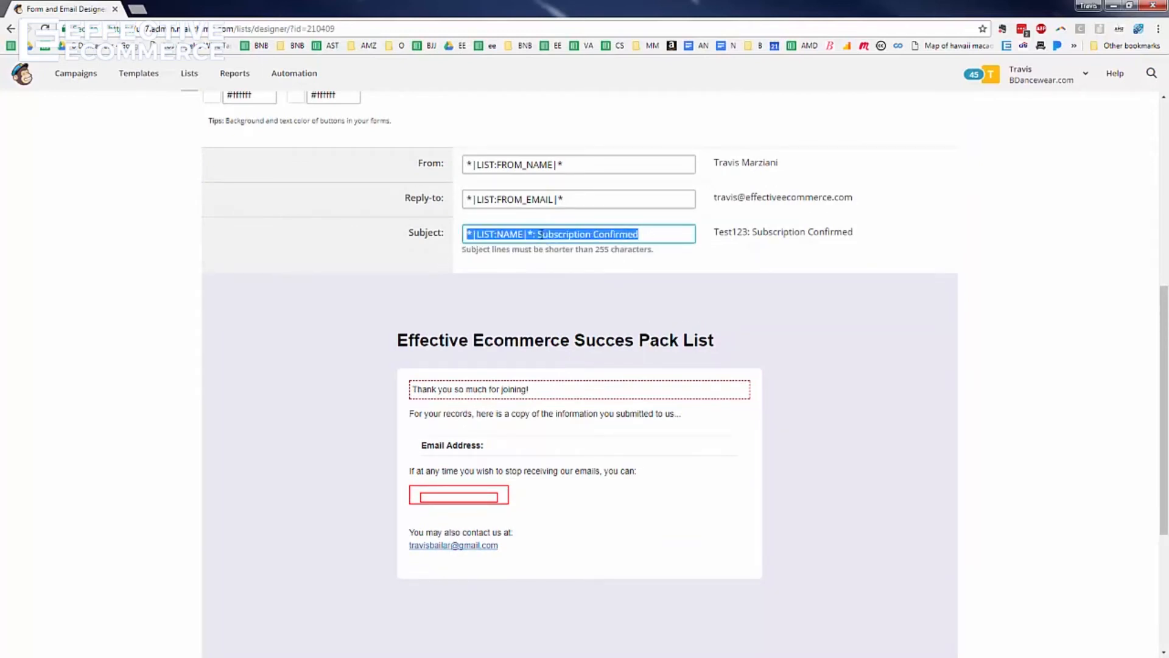
type("Thank You For Joining!")
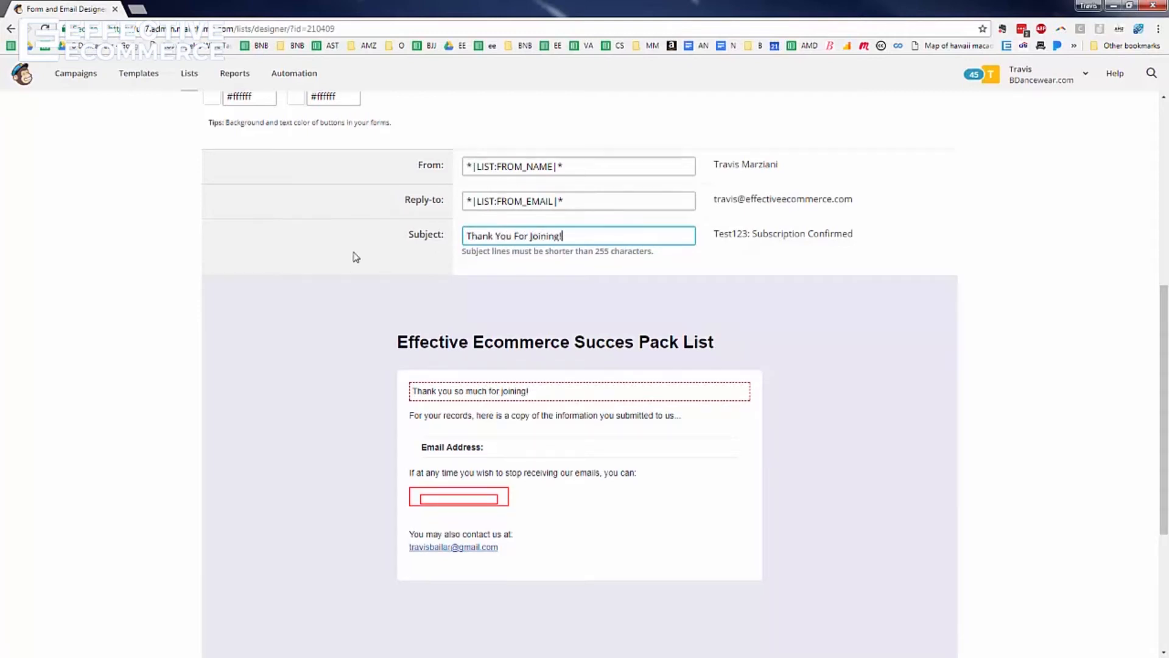
scroll(355, 253, "up", 2)
scroll(532, 566, "down", 1)
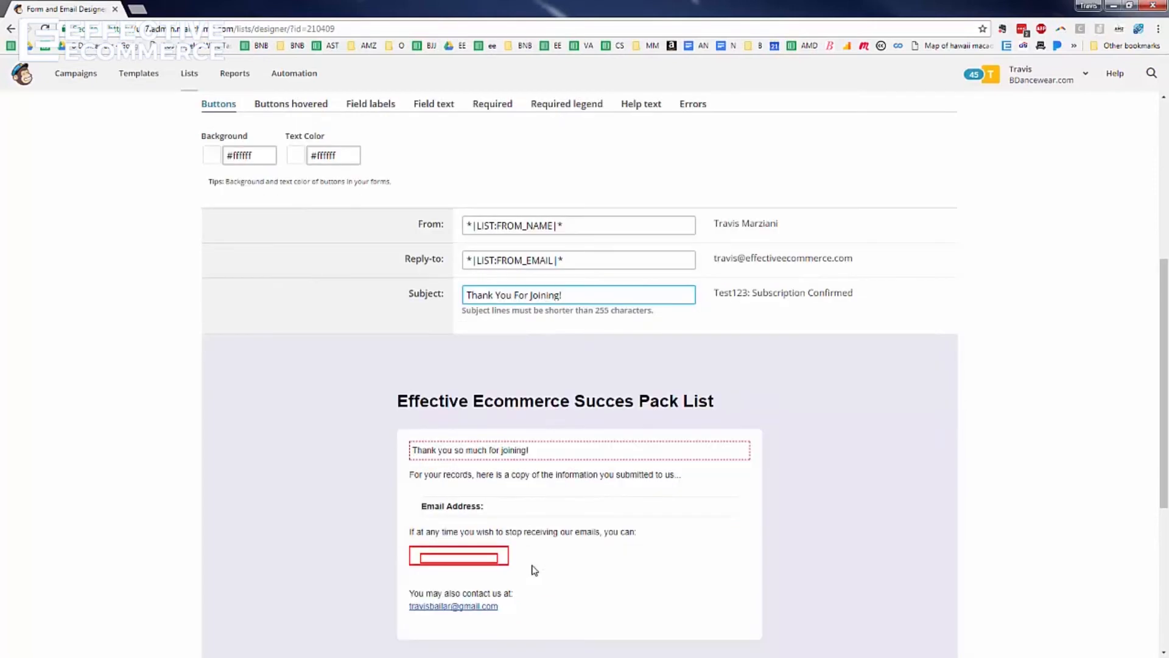
left_click(470, 515)
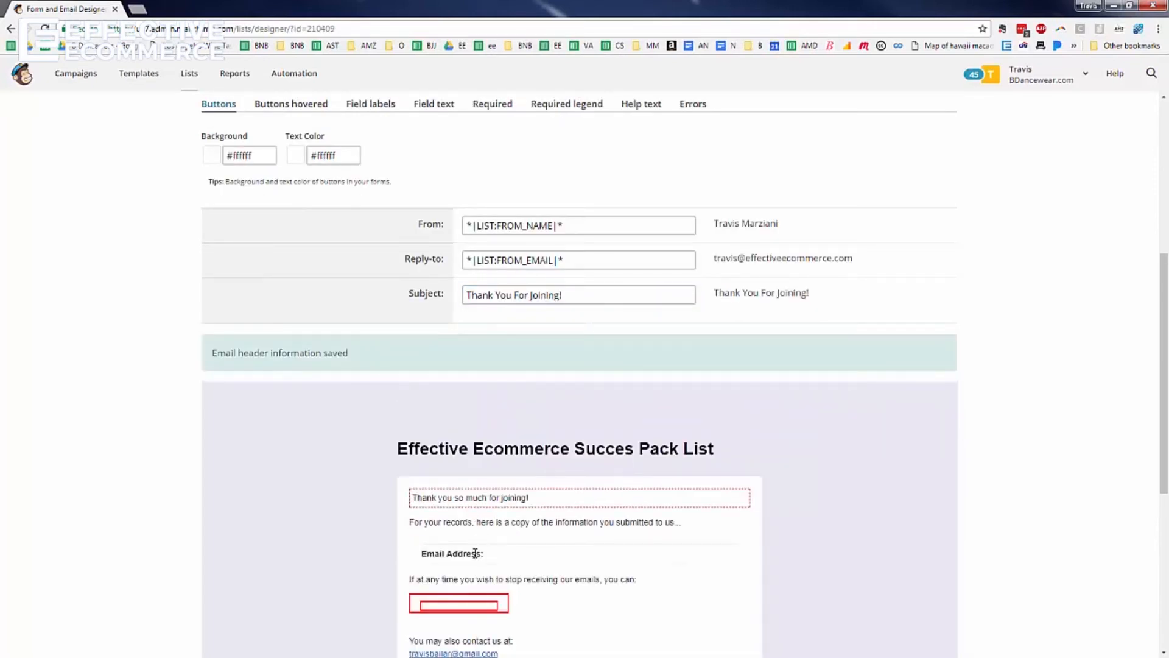
scroll(352, 357, "up", 3)
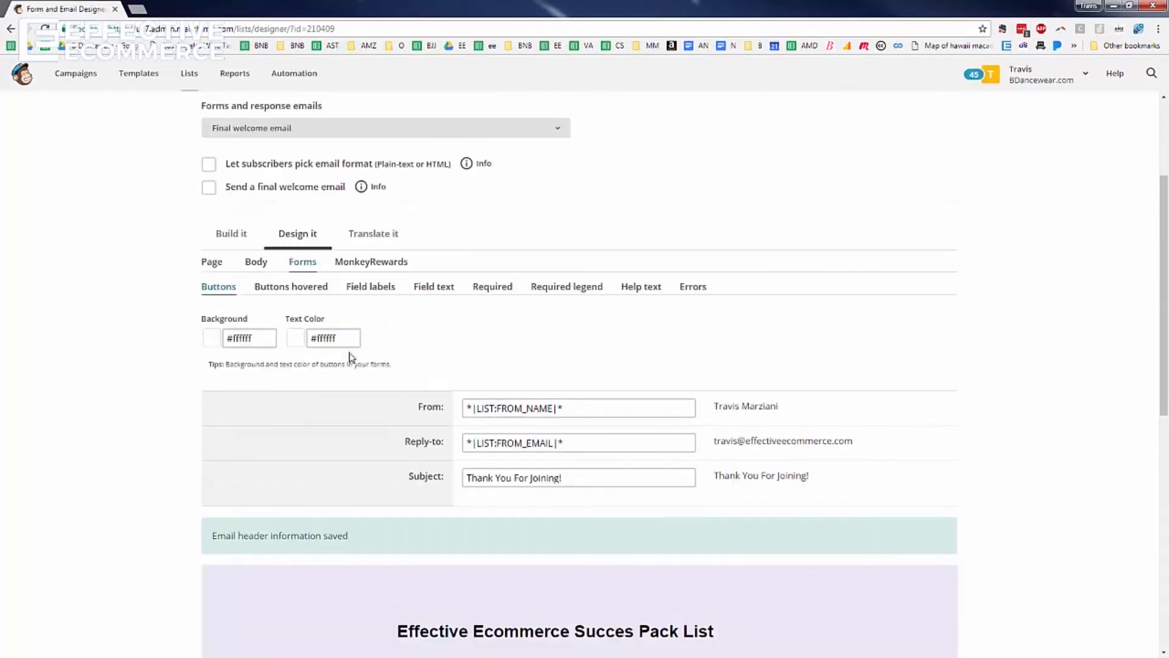
Look over the Translate it settings and go back to the account dashboard
left_click(443, 289)
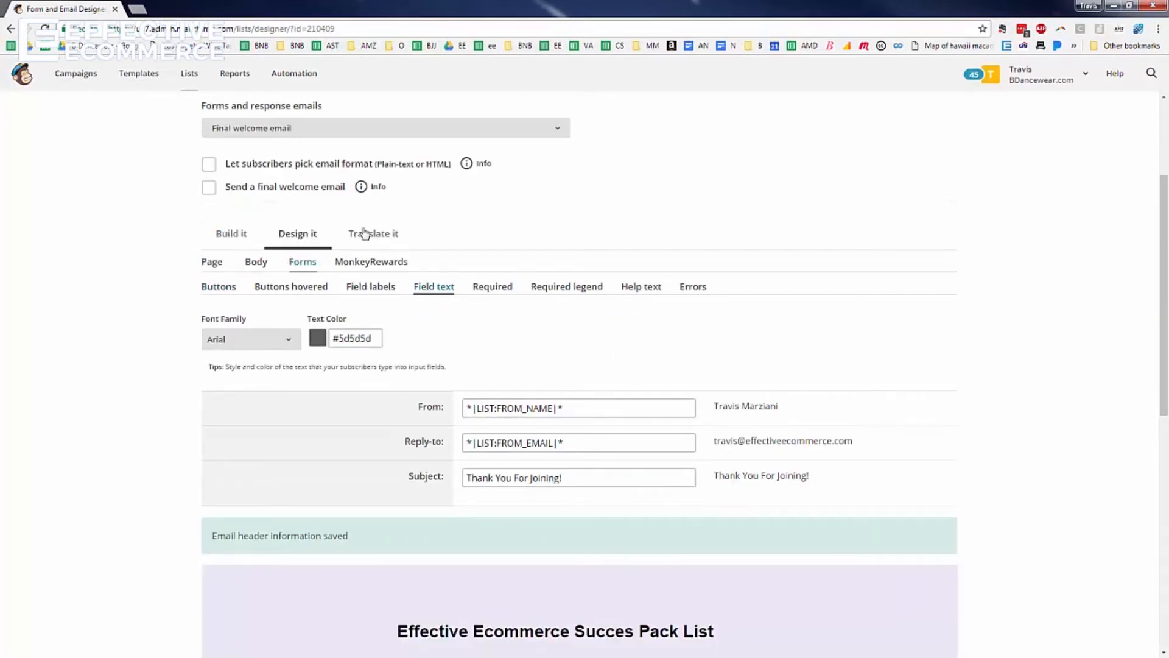
left_click(365, 233)
scroll(494, 409, "down", 1)
scroll(495, 406, "down", 6)
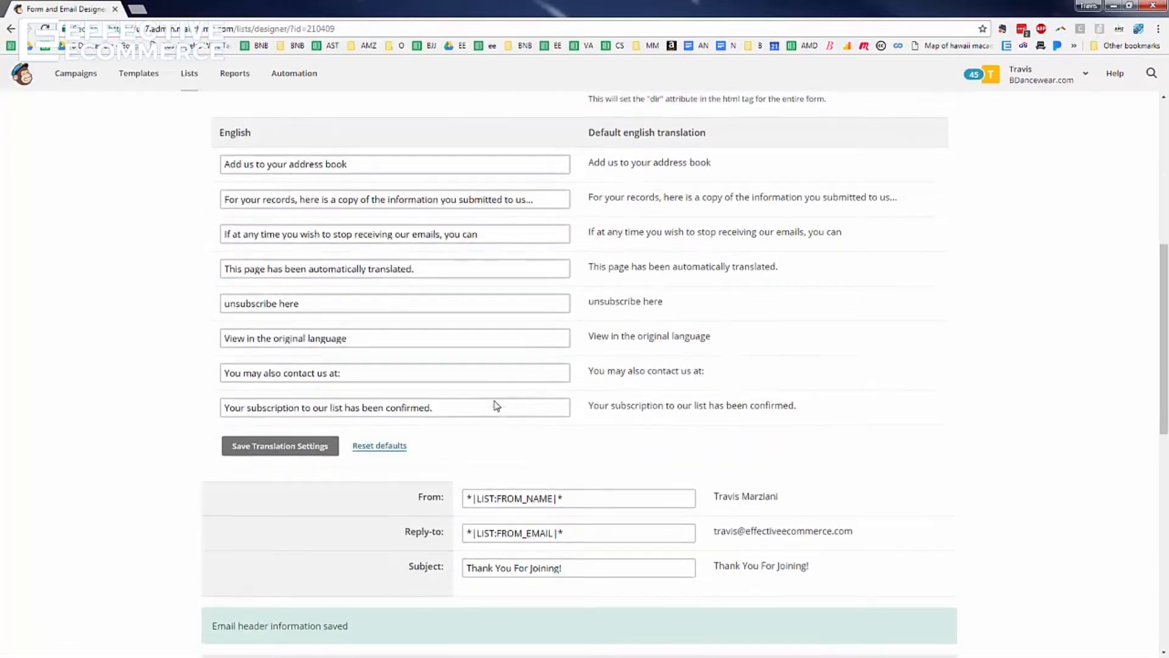
scroll(373, 436, "up", 4)
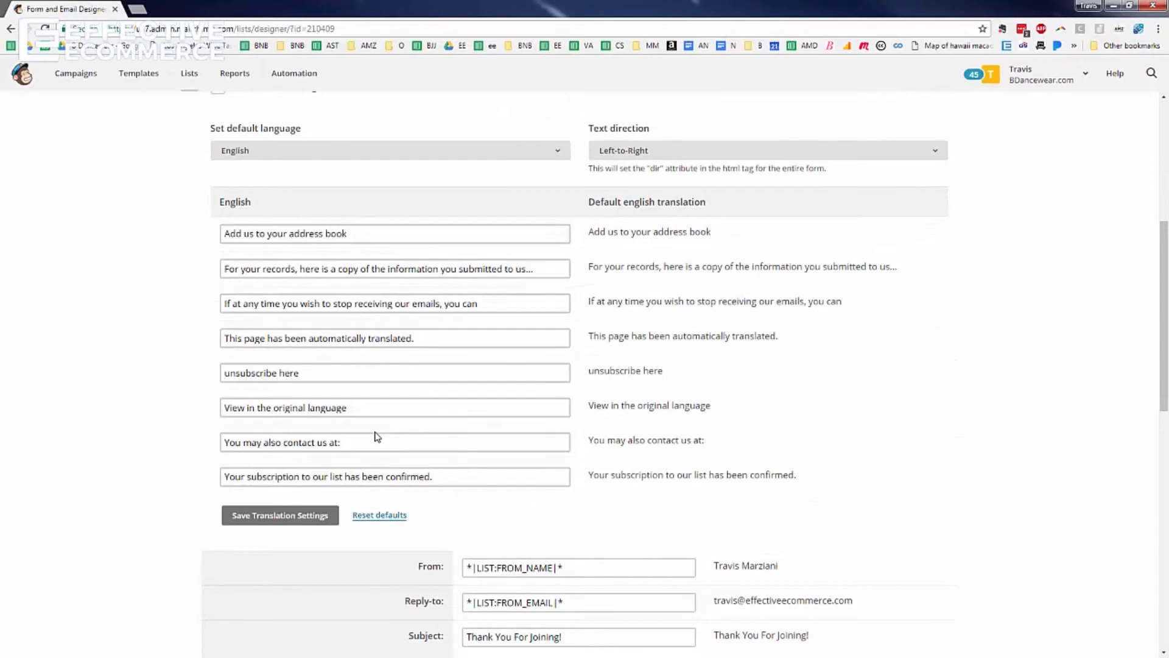
left_click(534, 335)
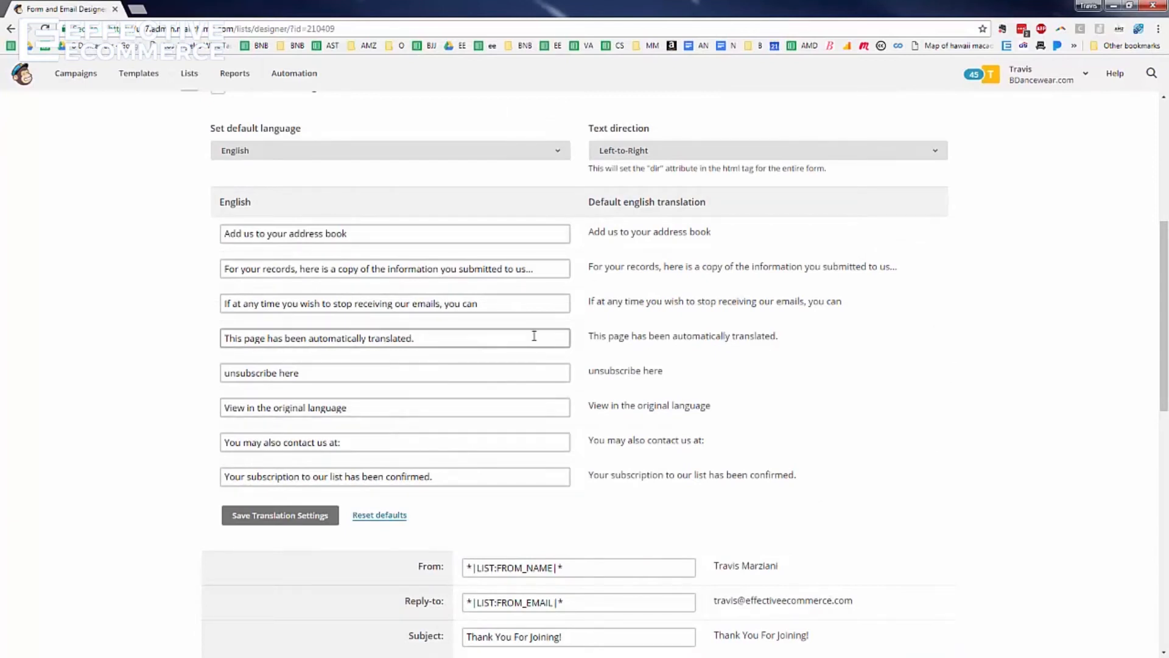
scroll(534, 336, "down", 7)
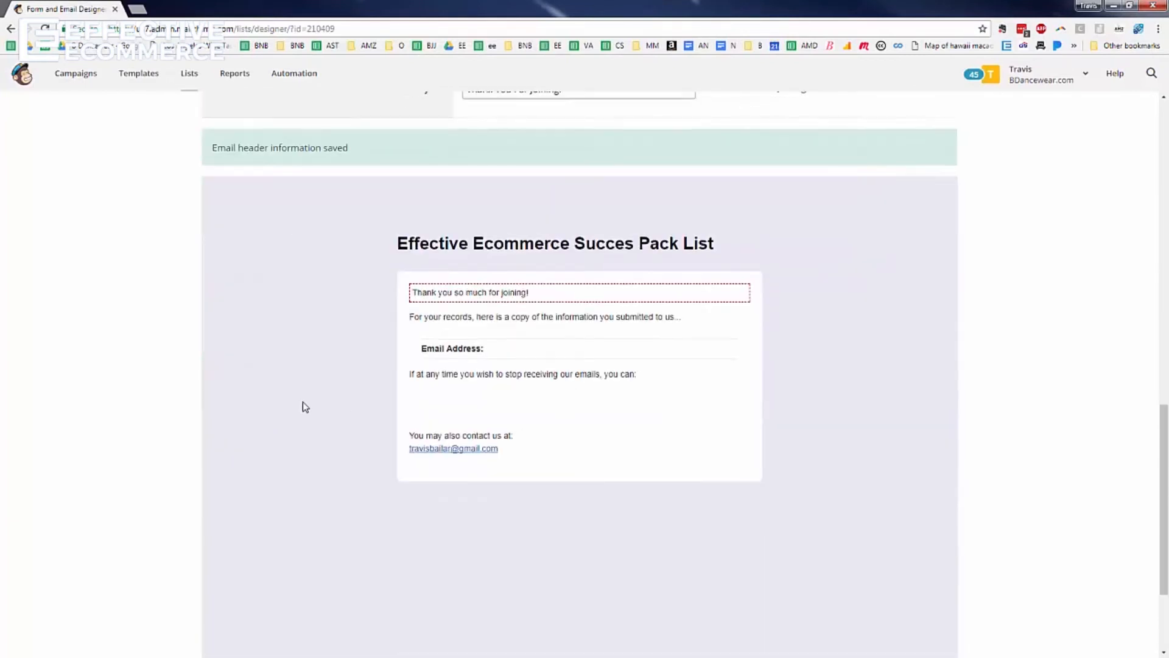
scroll(341, 390, "up", 10)
scroll(380, 371, "up", 3)
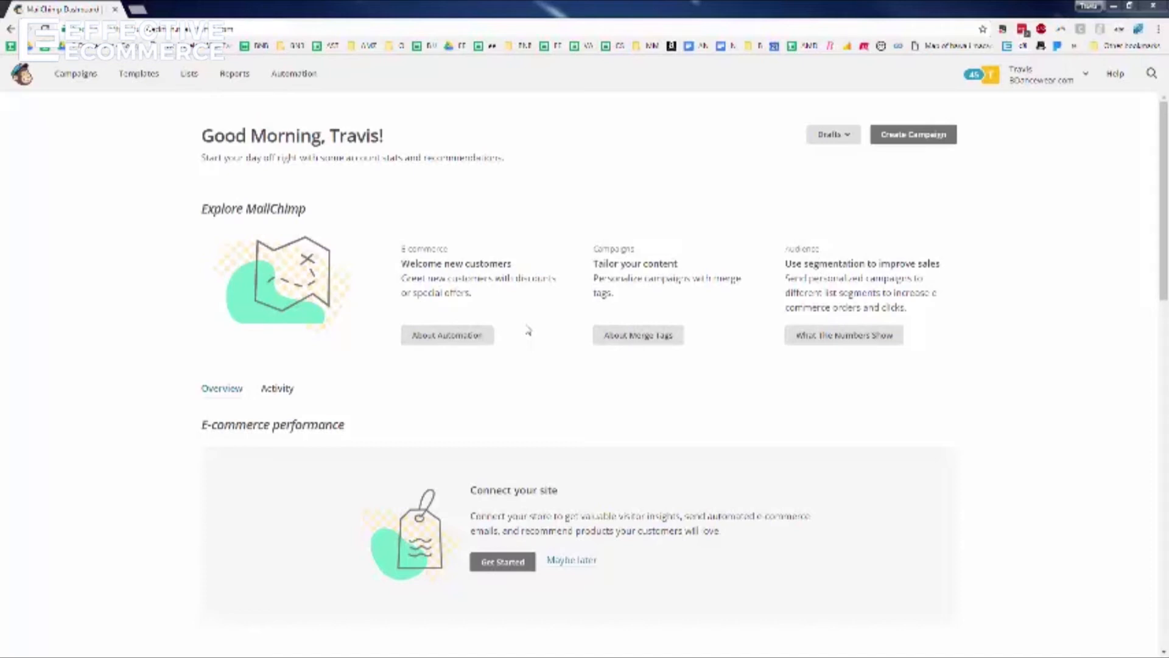
Create a new email template from the 1 Column basic layout
left_click(145, 81)
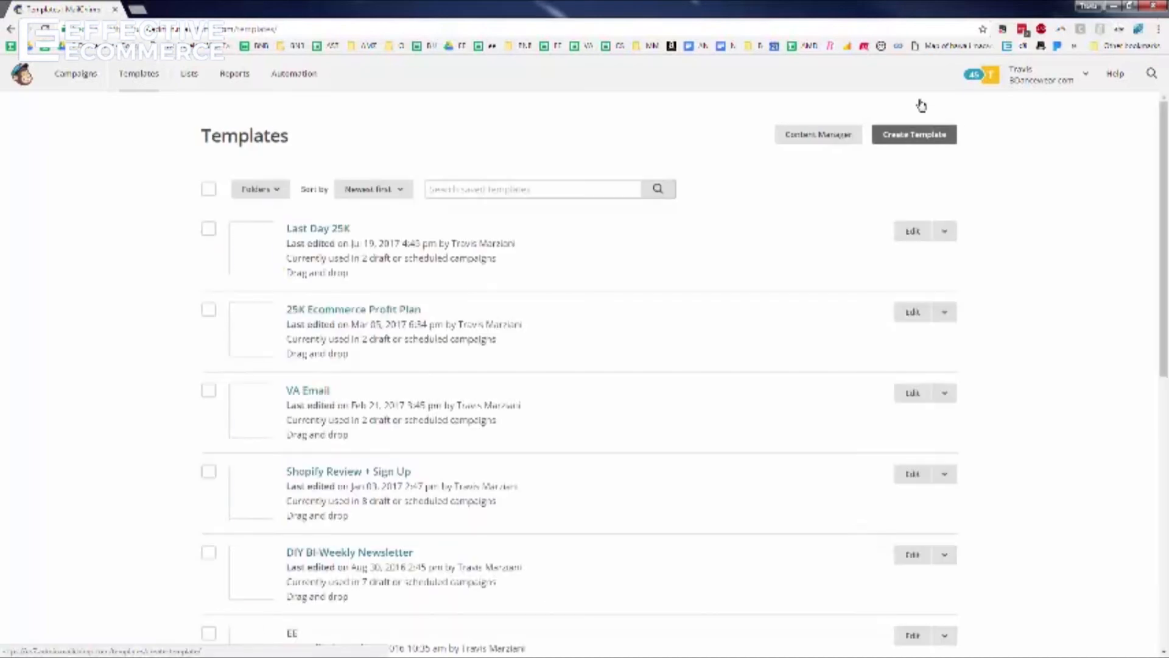
left_click(921, 141)
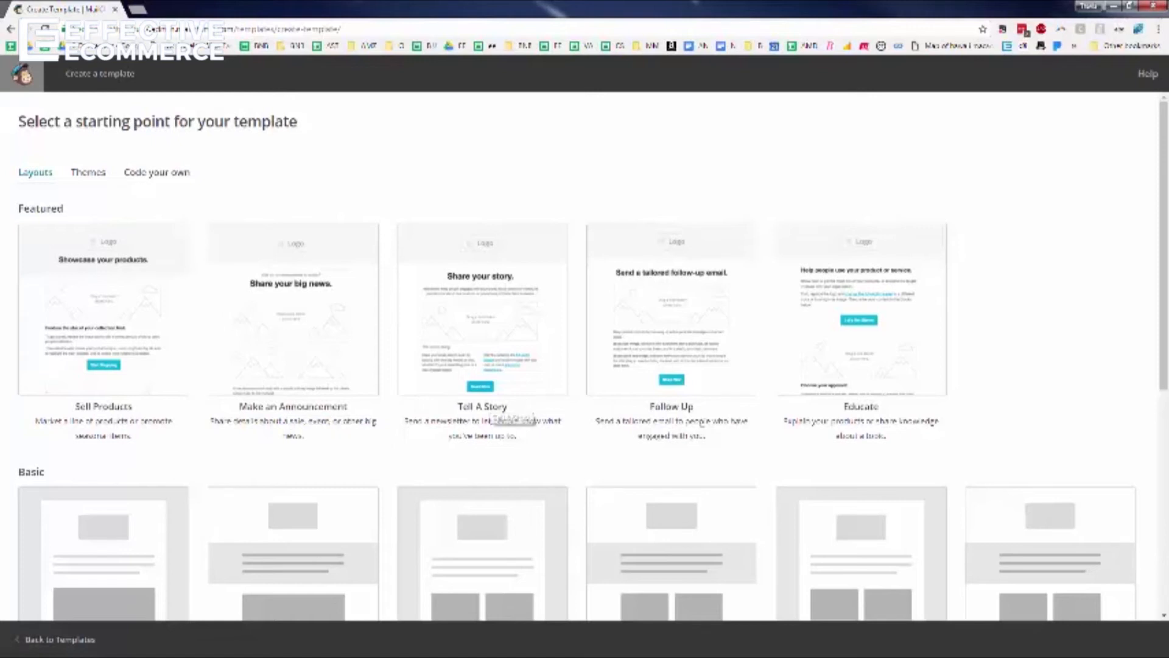
scroll(492, 182, "down", 4)
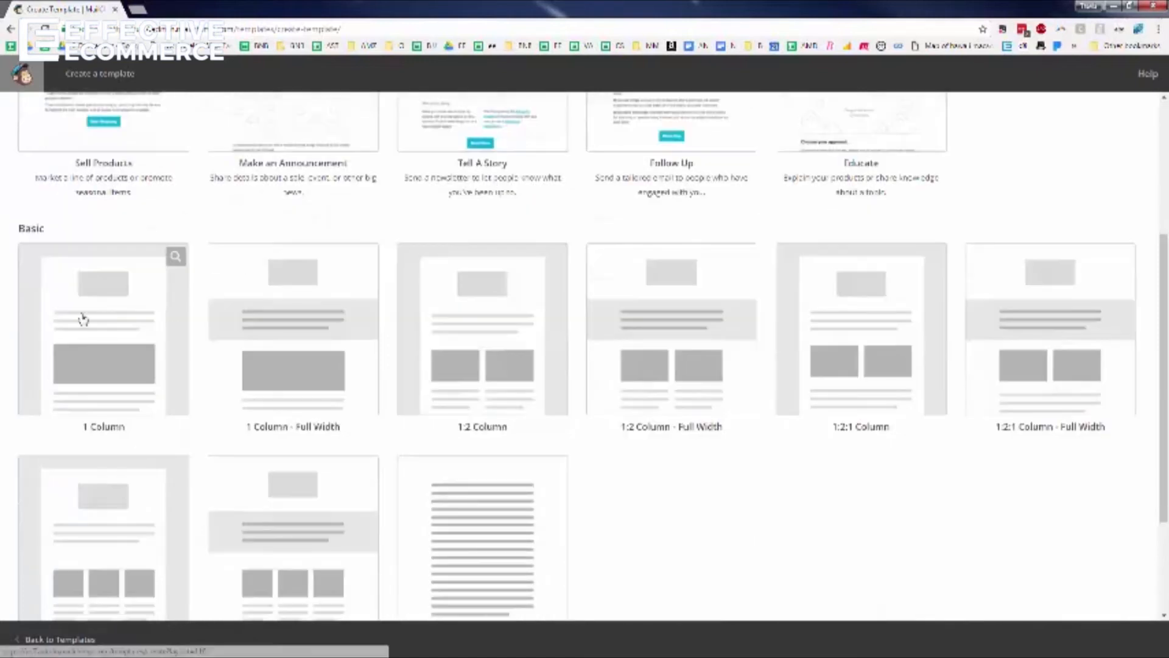
left_click(117, 344)
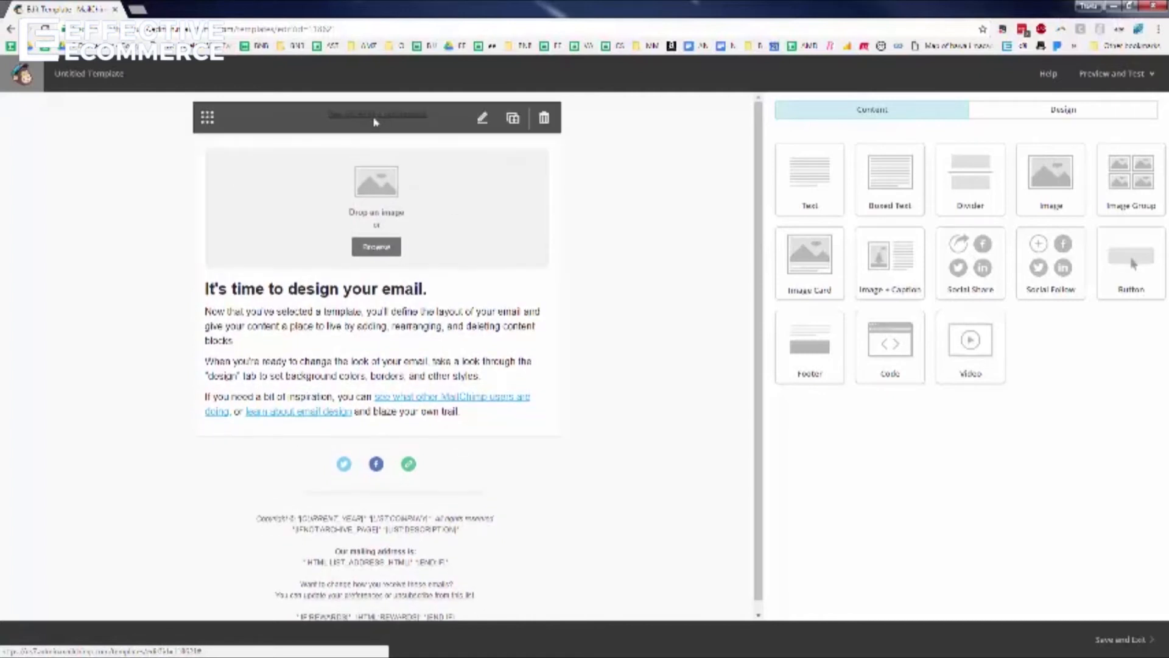
Replace the template's top block with the Effective Ecommerce Logo.jpg image uploaded from the Common folder
left_click(543, 119)
left_click(461, 414)
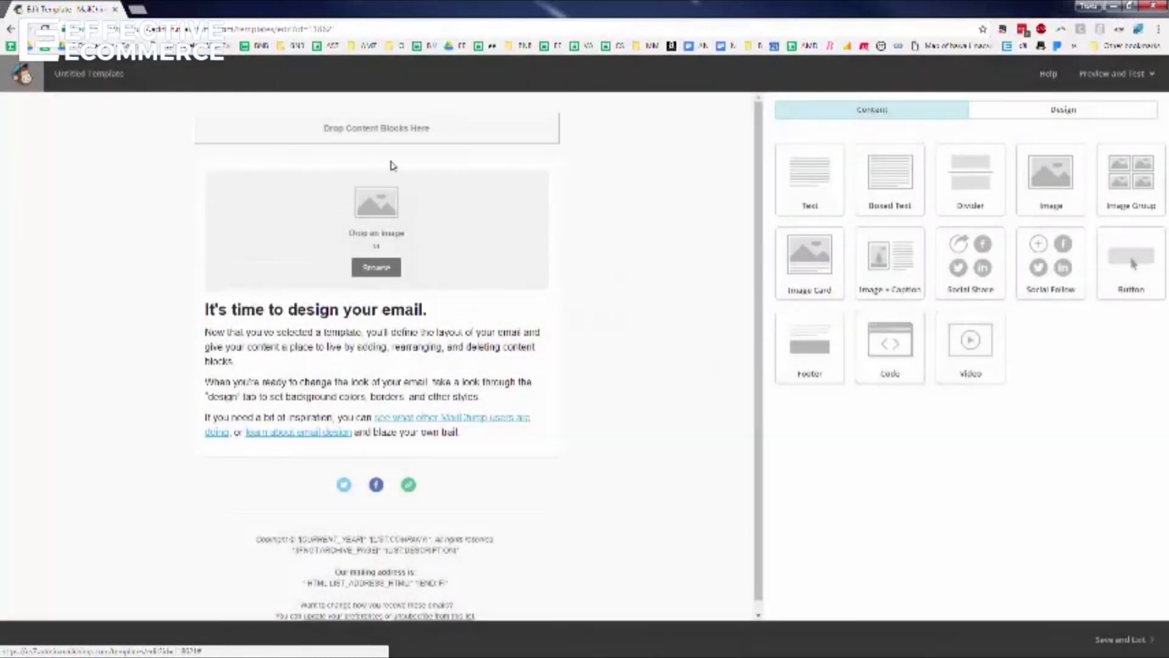
mouse_move(422, 198)
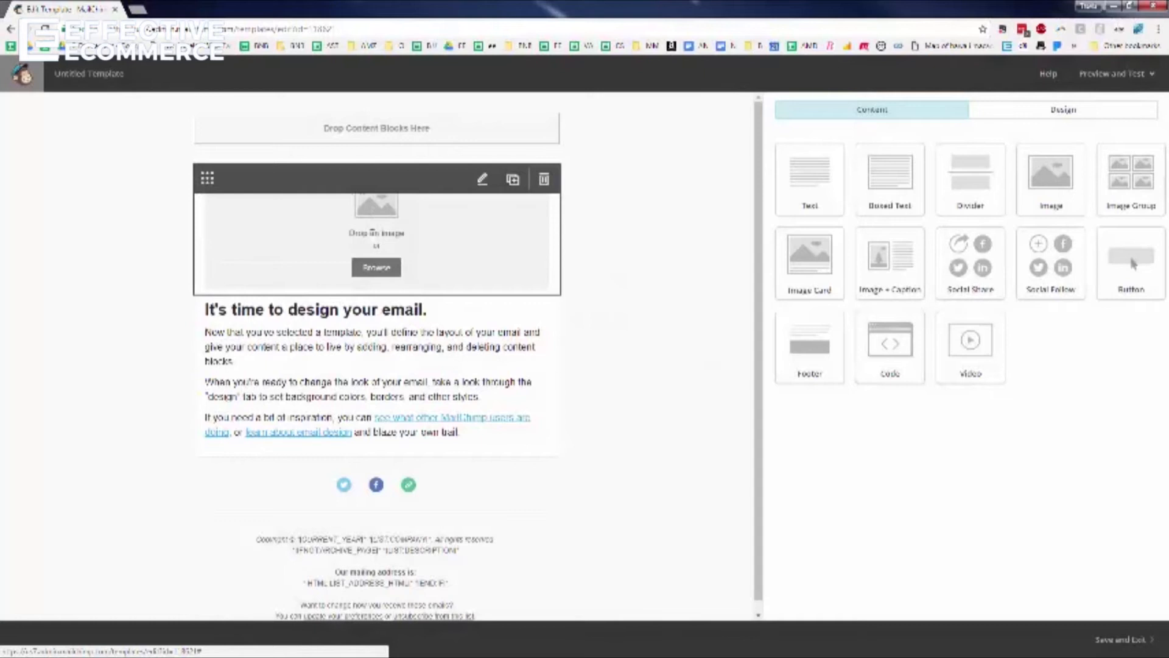
left_click(482, 181)
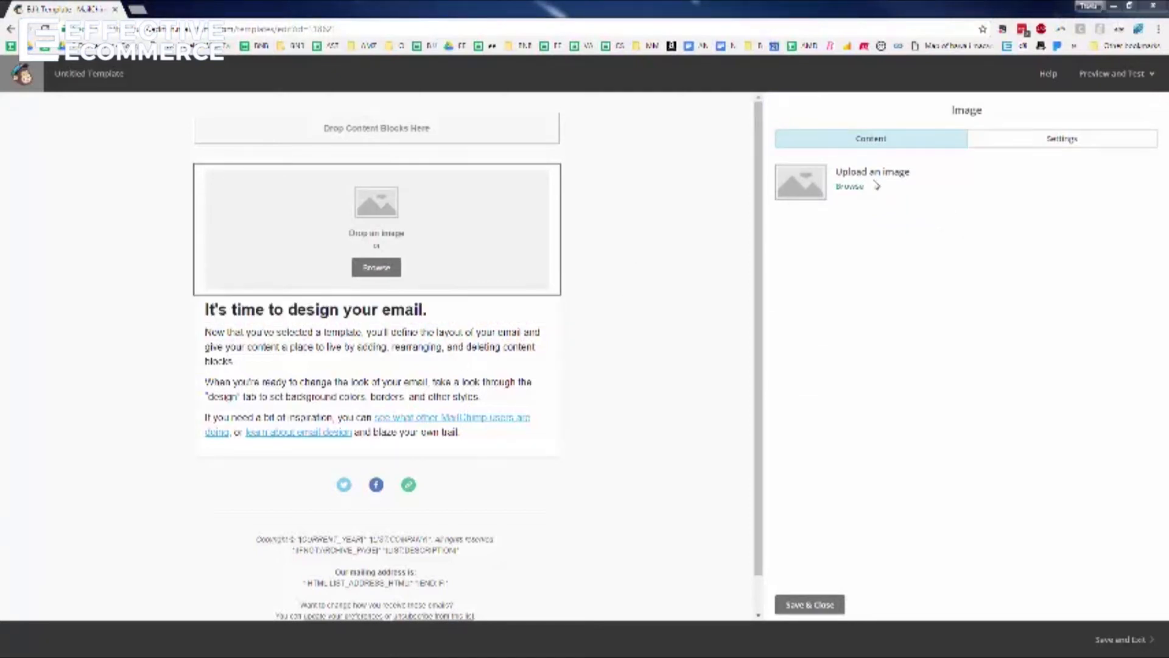
left_click(858, 187)
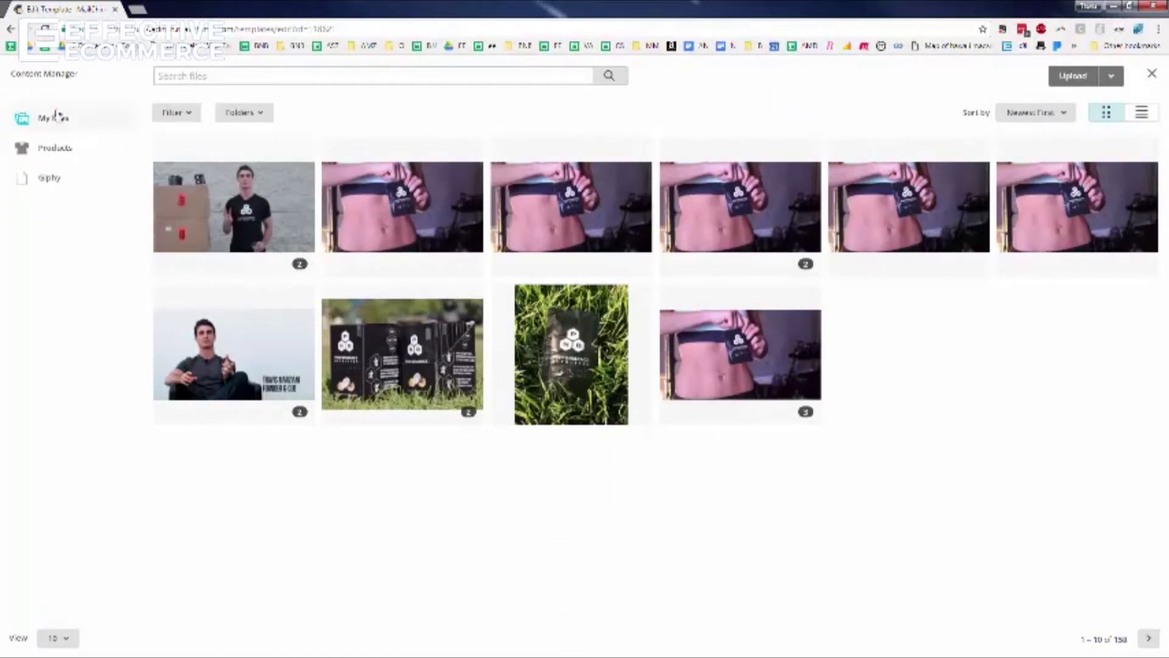
left_click(1063, 78)
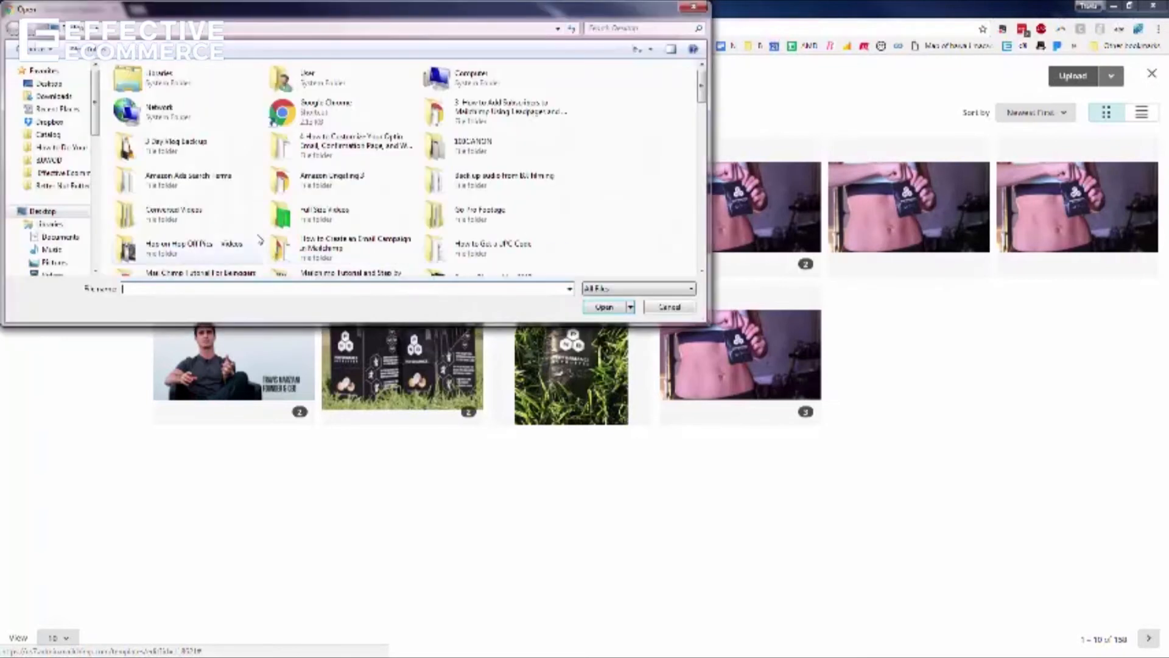
left_click(65, 176)
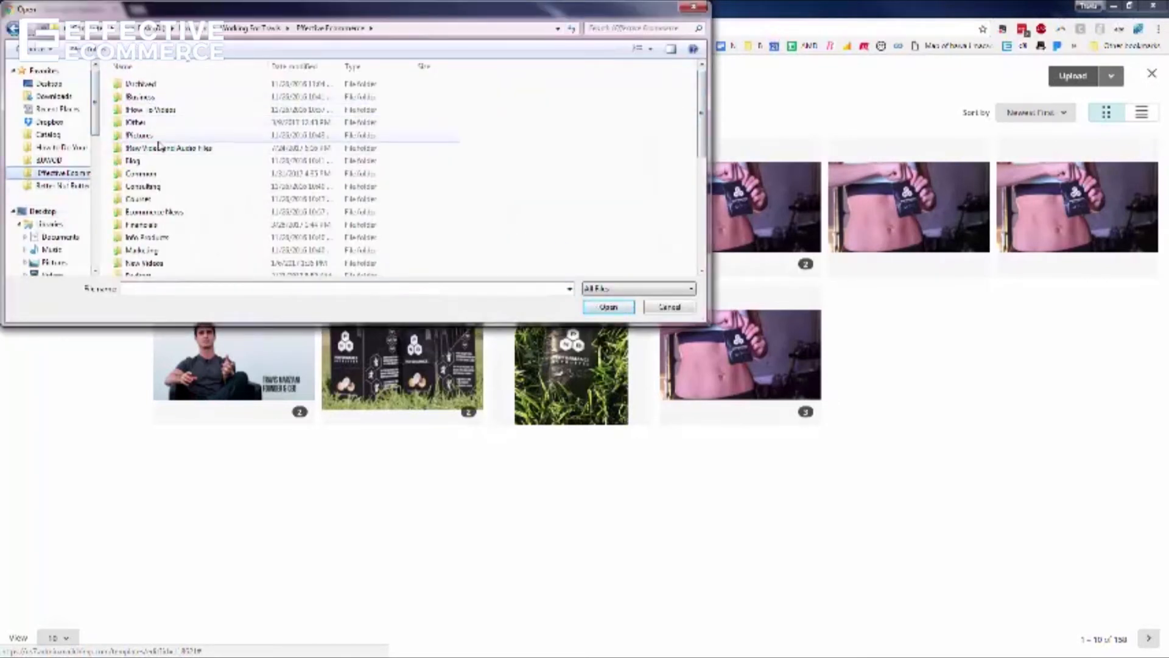
double_click(143, 174)
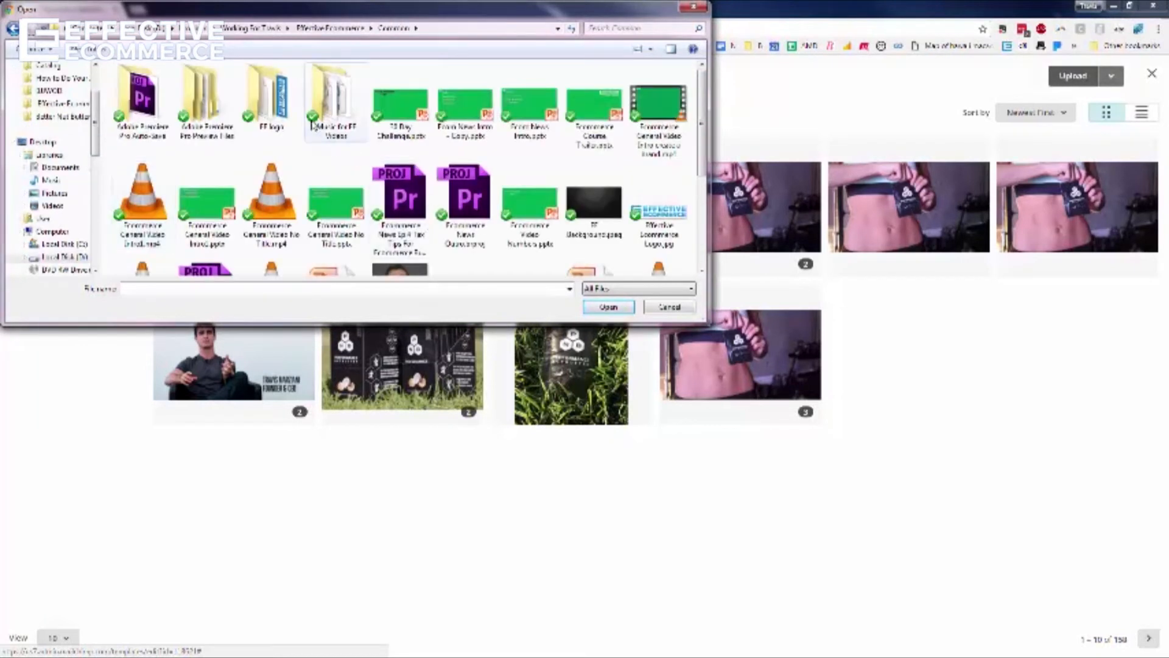
left_click(660, 210)
left_click(608, 307)
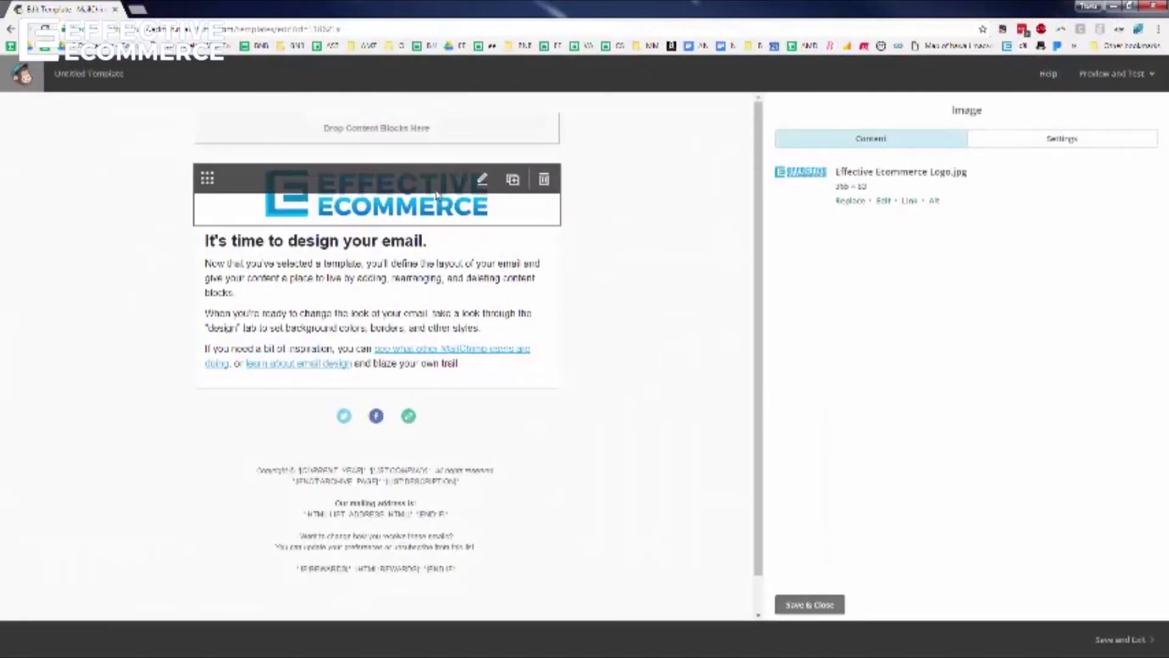
left_click(388, 251)
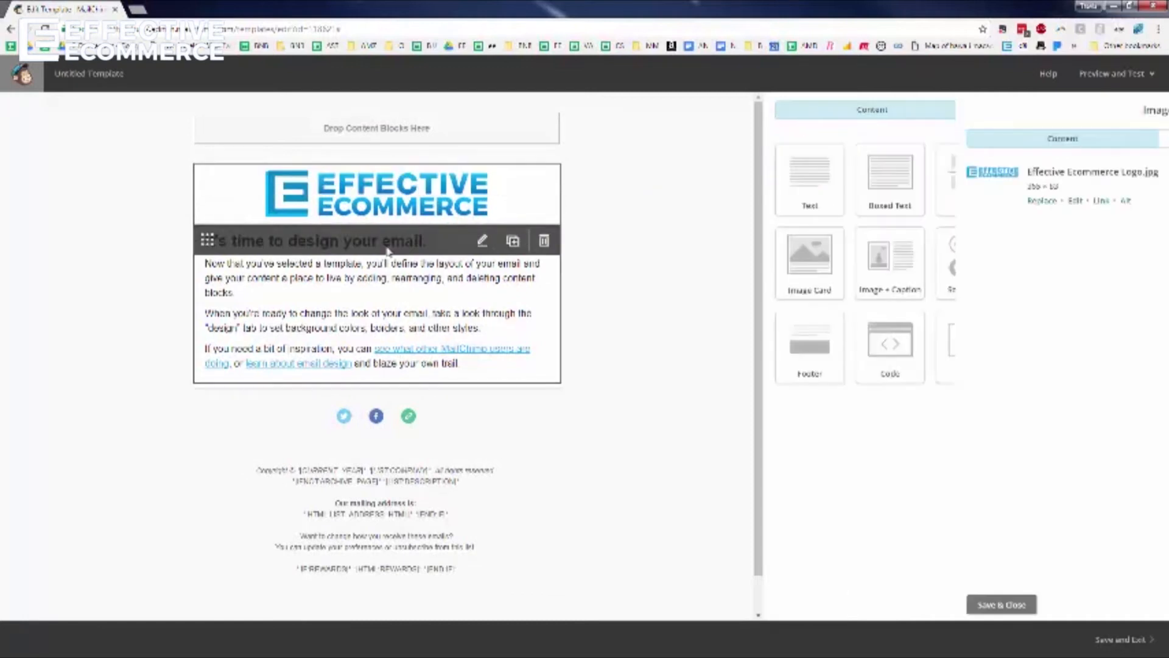
Replace all the starter text under the logo with 'Enter Title Here'
left_click(312, 263)
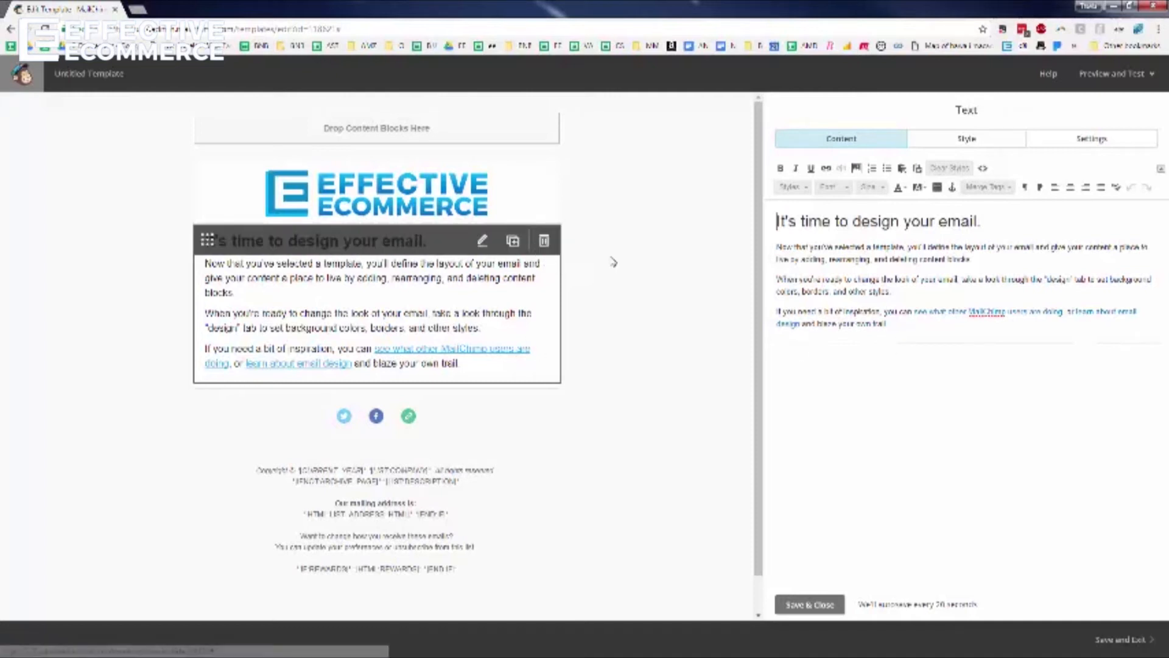
left_click_drag(943, 335, 604, 217)
type("Enter")
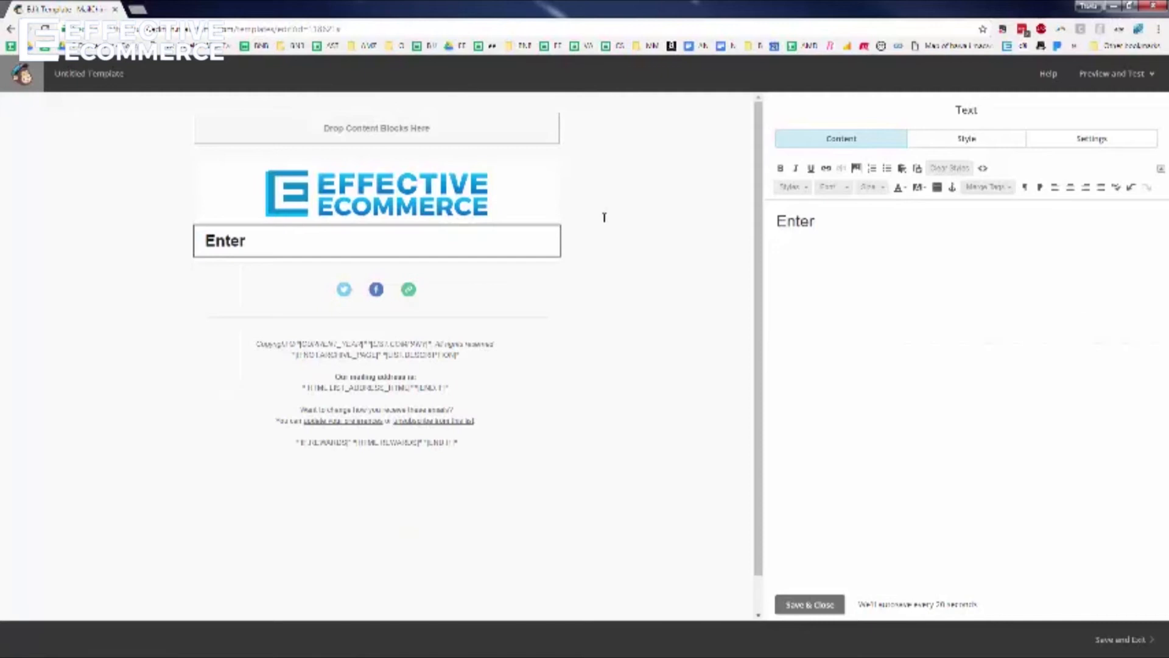
type(" Title Here")
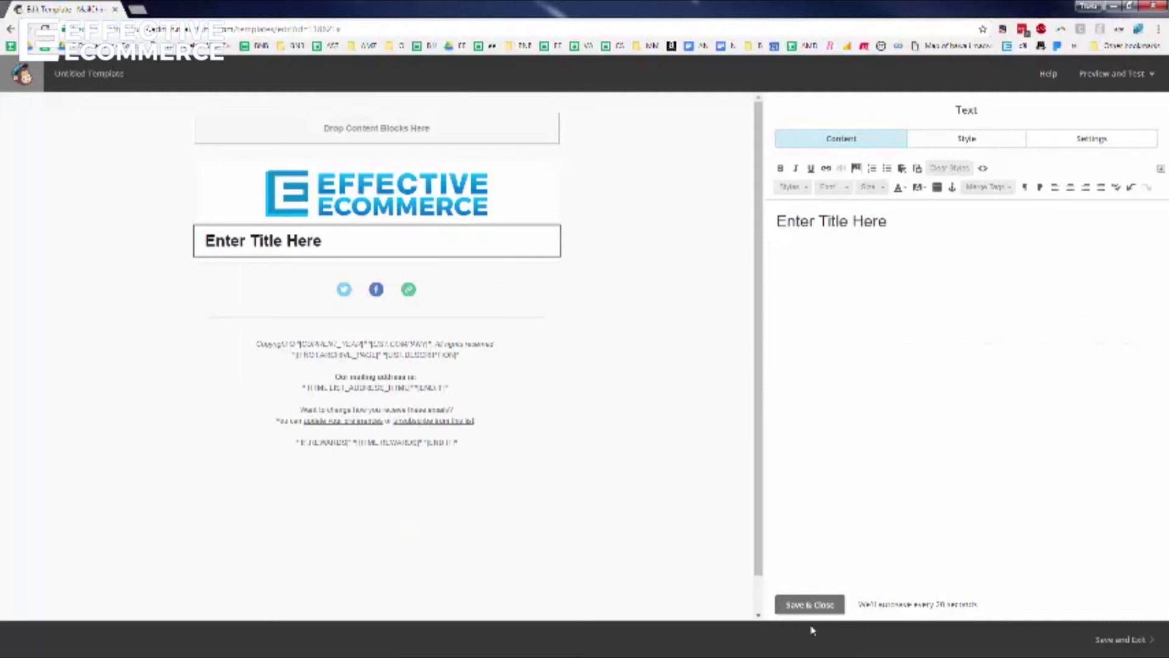
left_click(803, 605)
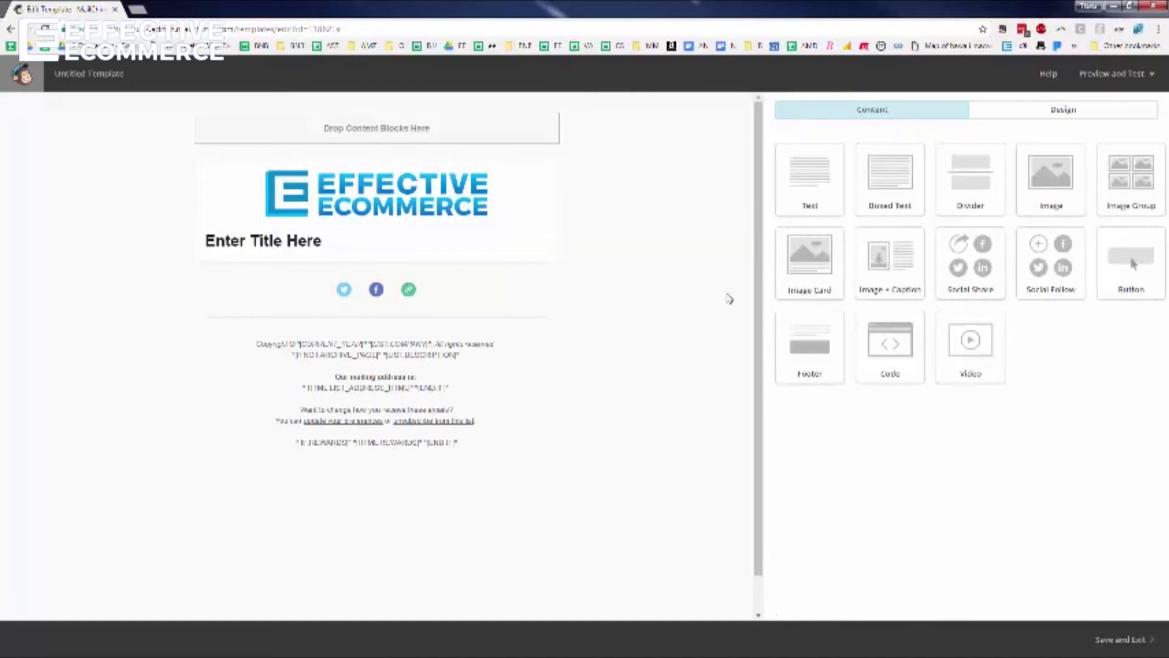
Add a Video block under the title and paste the YouTube link so its preview loads
left_click_drag(976, 352, 392, 287)
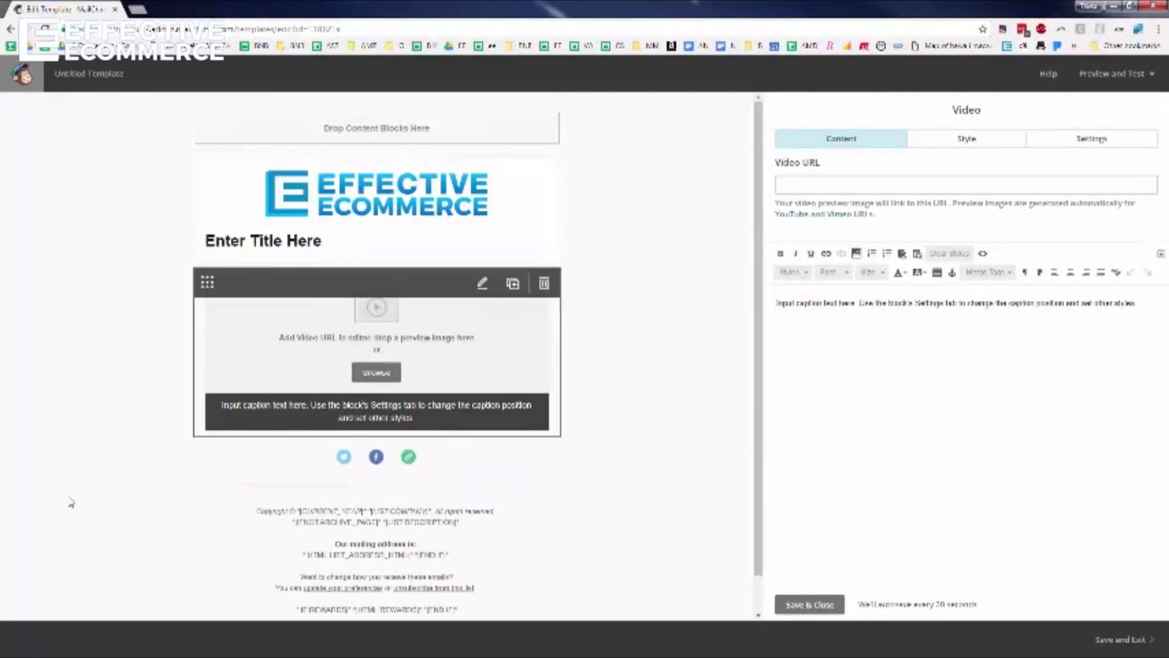
left_click(828, 185)
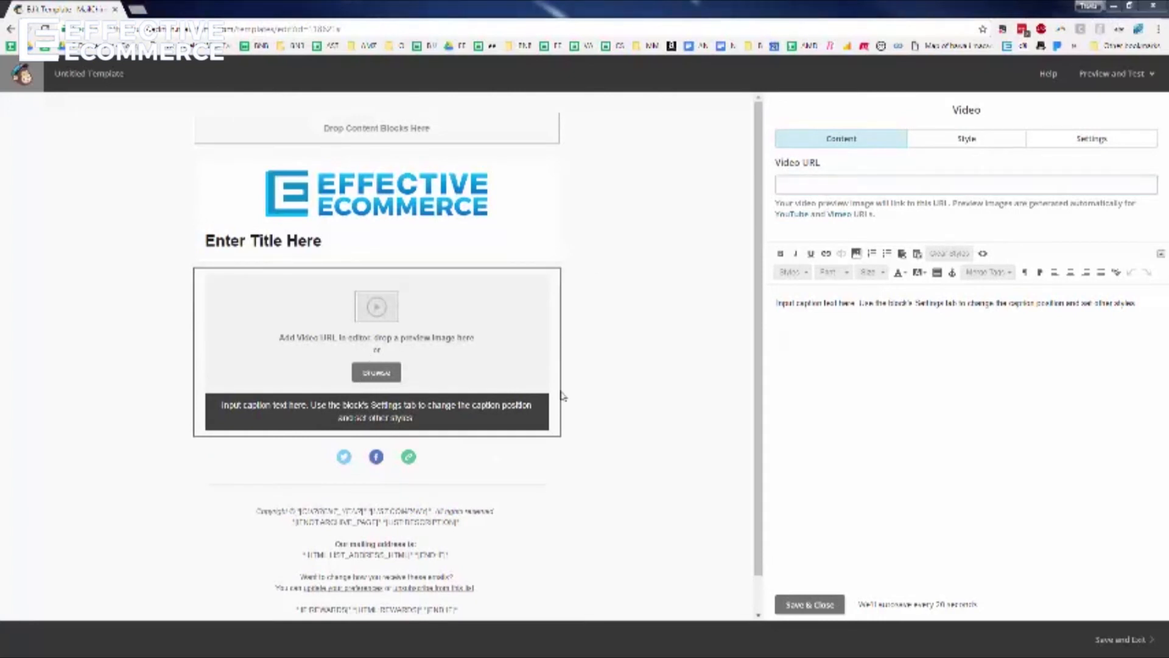
left_click(845, 189)
key("ctrl+v")
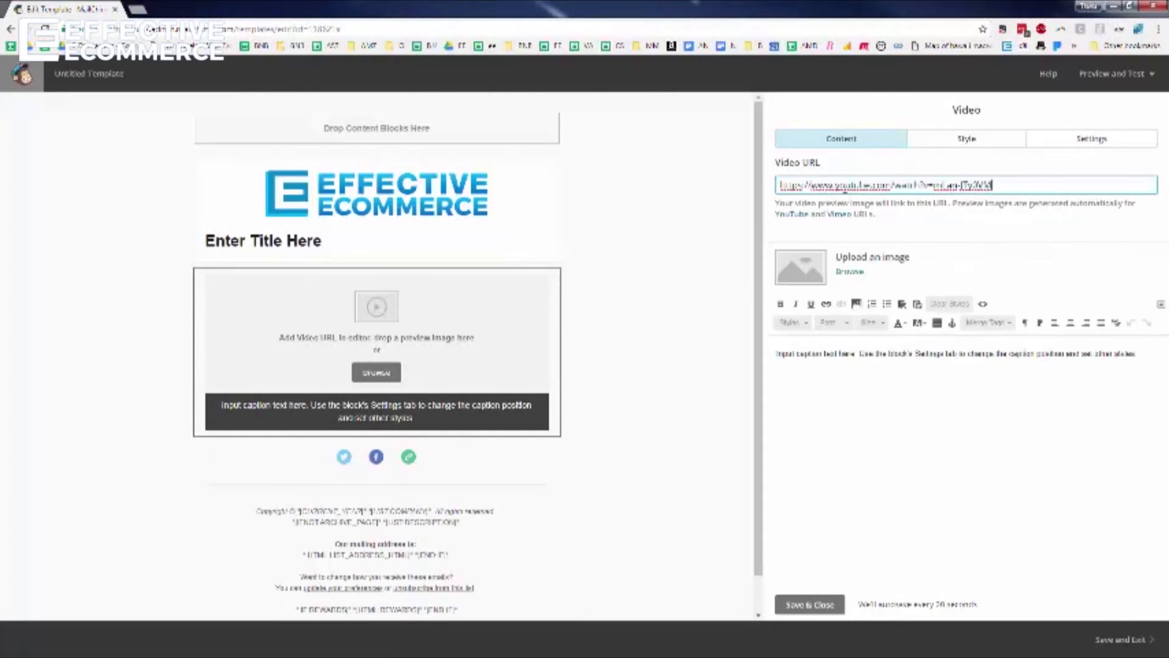
left_click(710, 221)
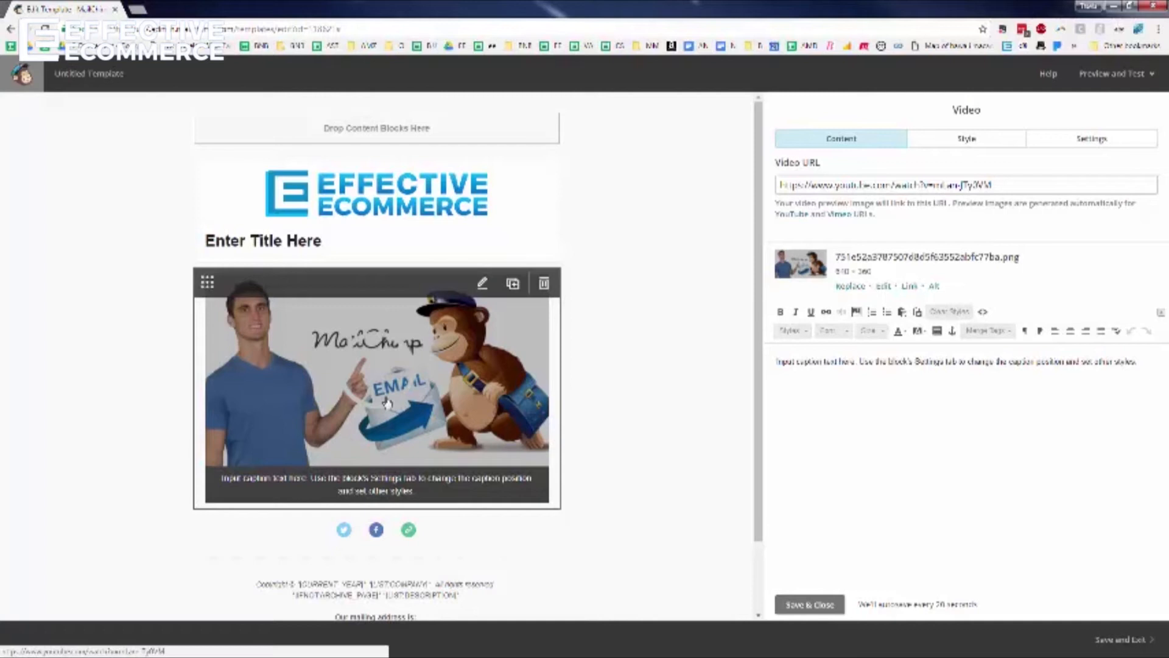
Caption the video 'Click above for a Mailchimp Tutorial' and save the block
triple_click(881, 366)
type("Click above")
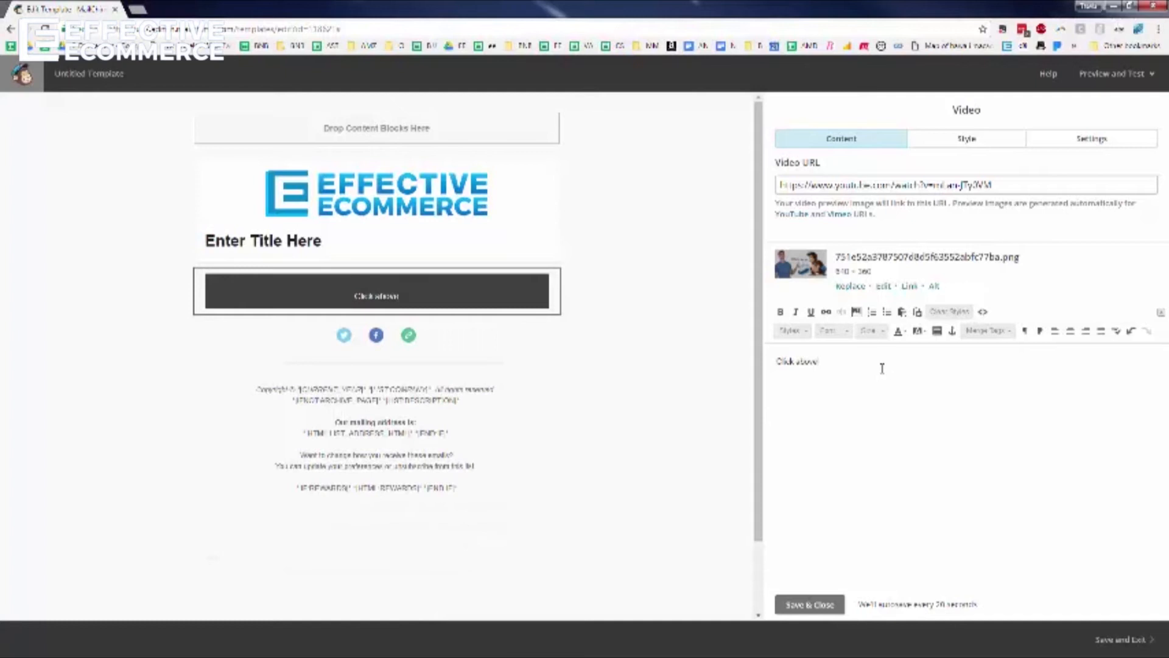
key("ctrl+z")
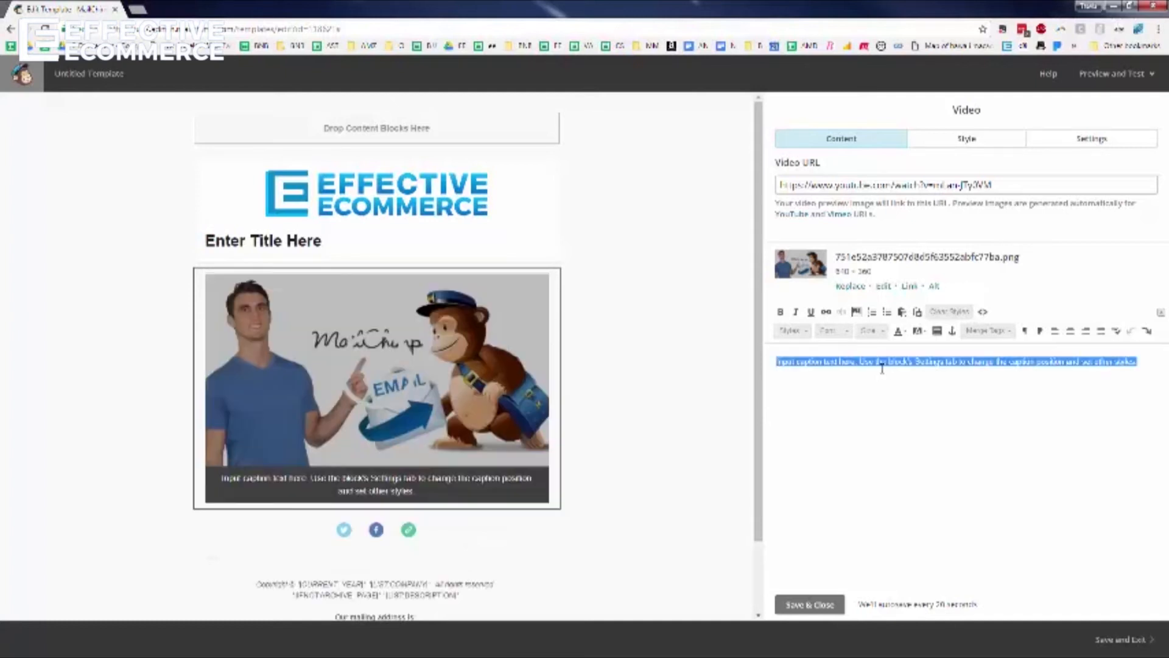
type("Cl")
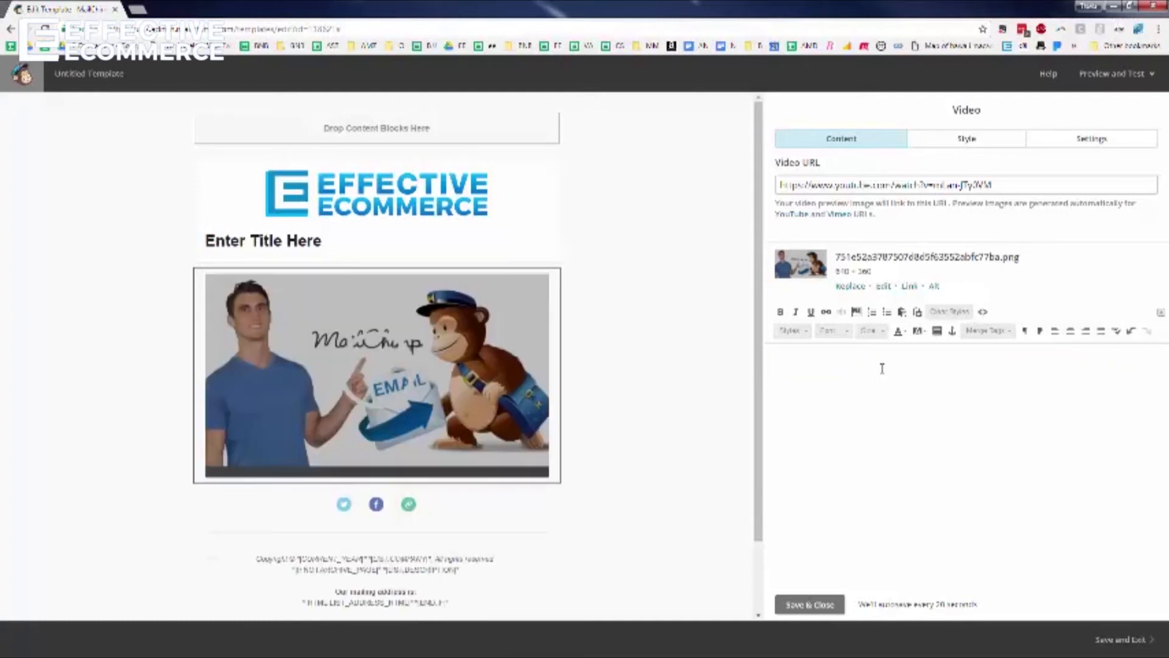
type("ick above for a")
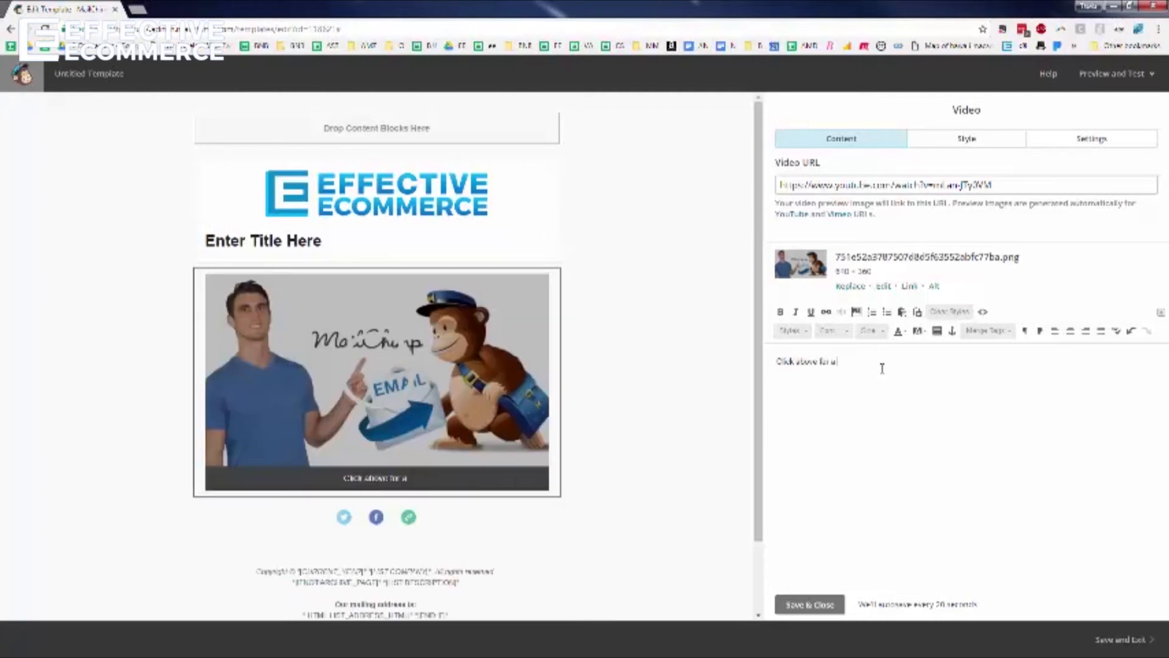
type(" Mailchimp")
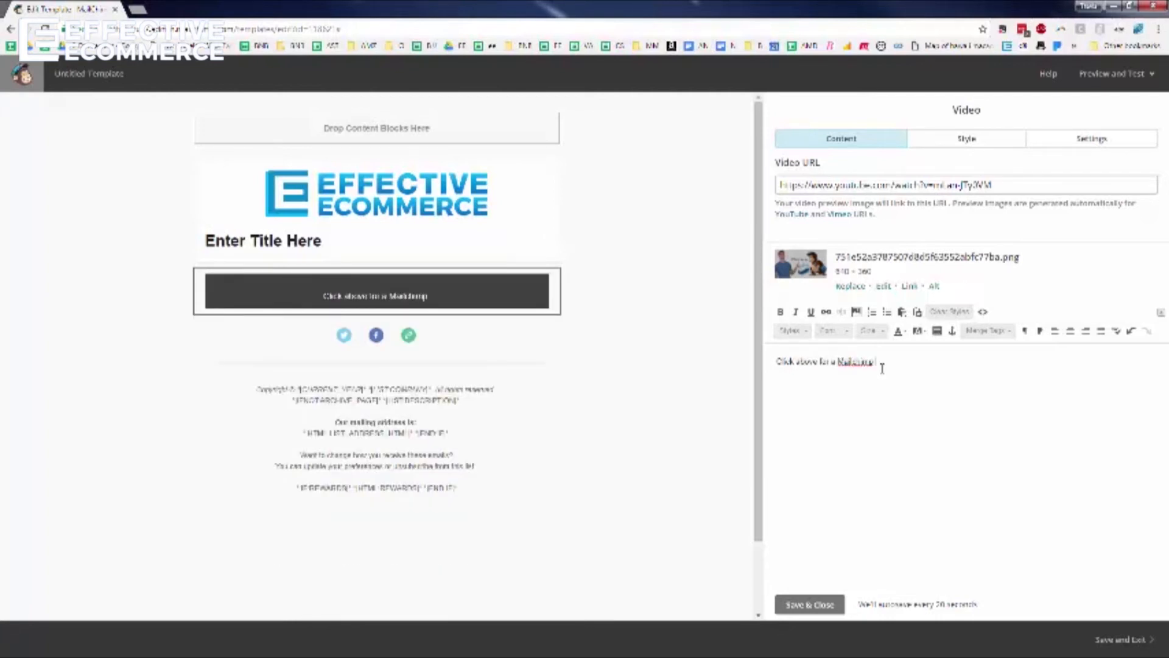
type(" Tutorial")
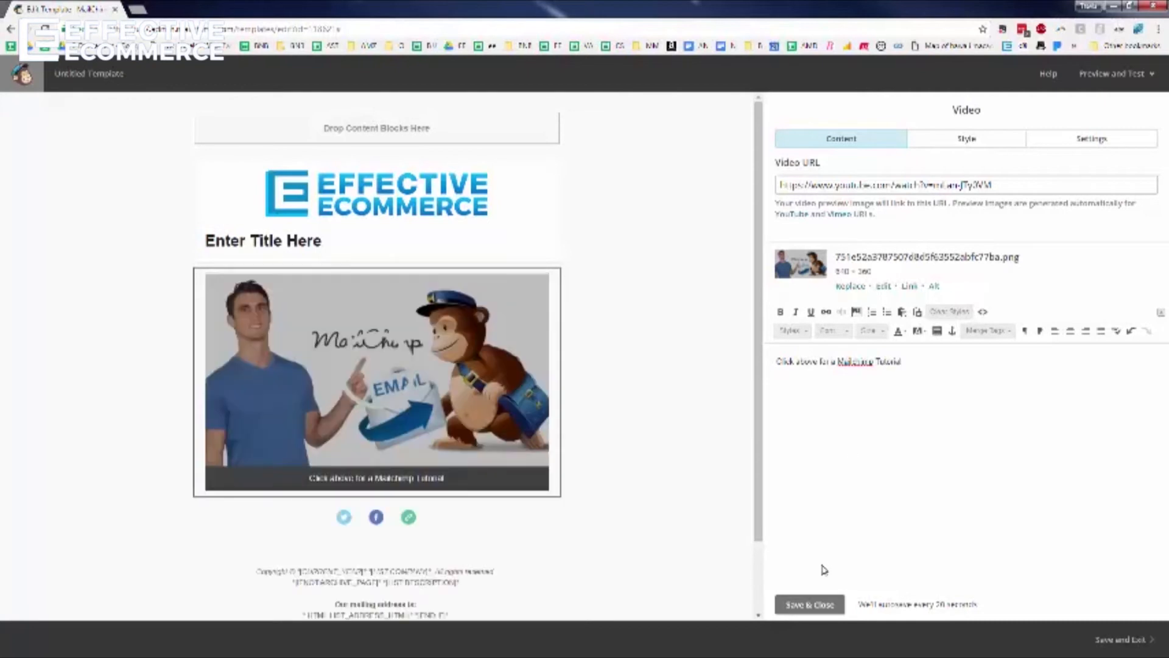
left_click(810, 605)
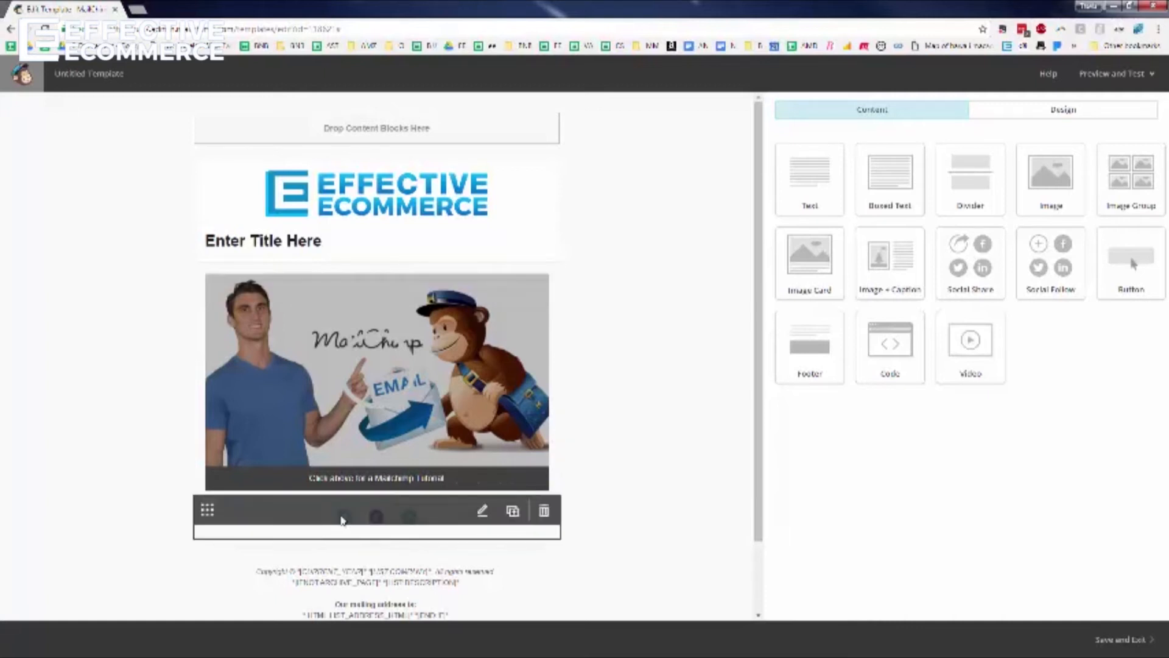
Edit the social follow Twitter and Facebook addresses and change the website link to effectiveecommerce.com
left_click(322, 517)
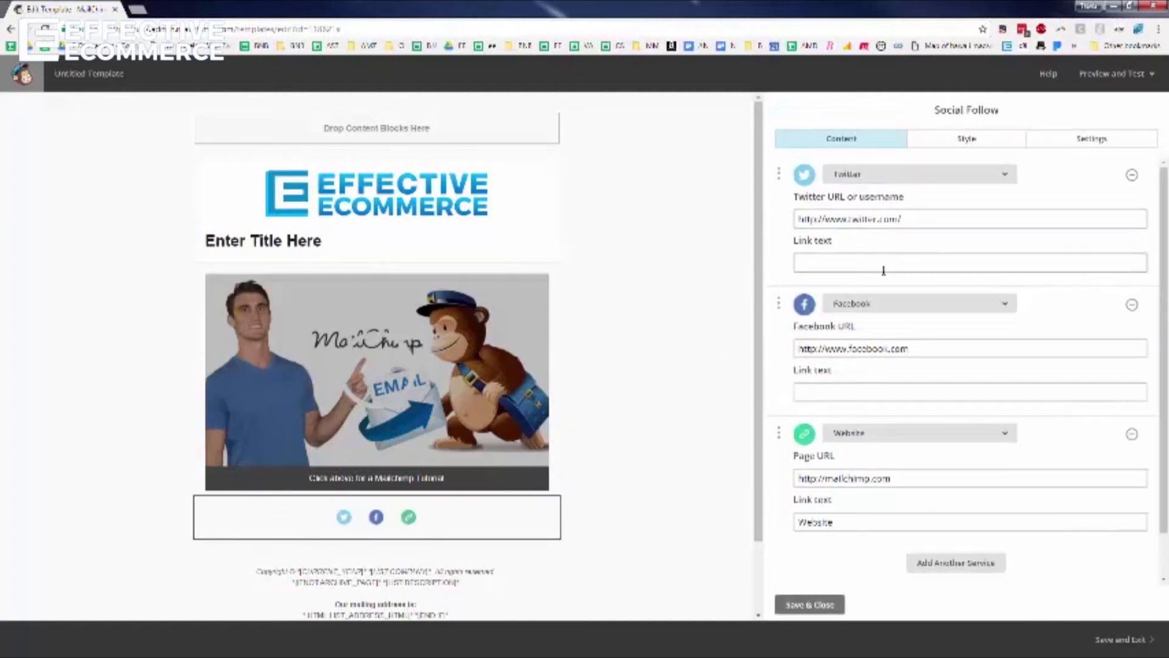
left_click(924, 223)
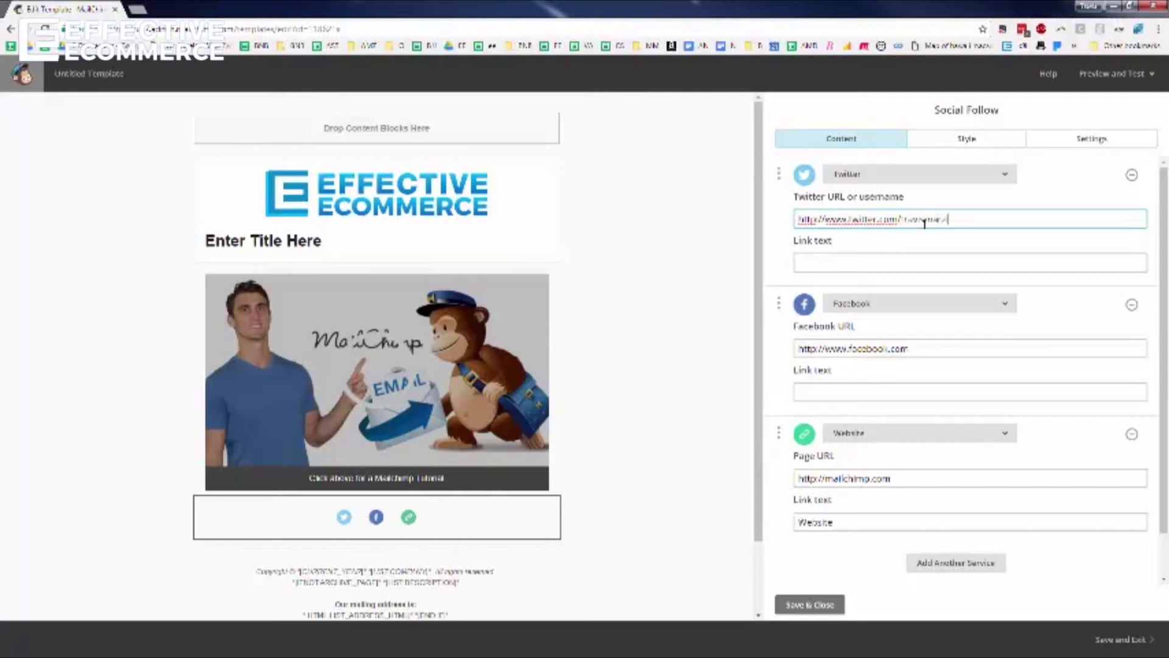
left_click(891, 260)
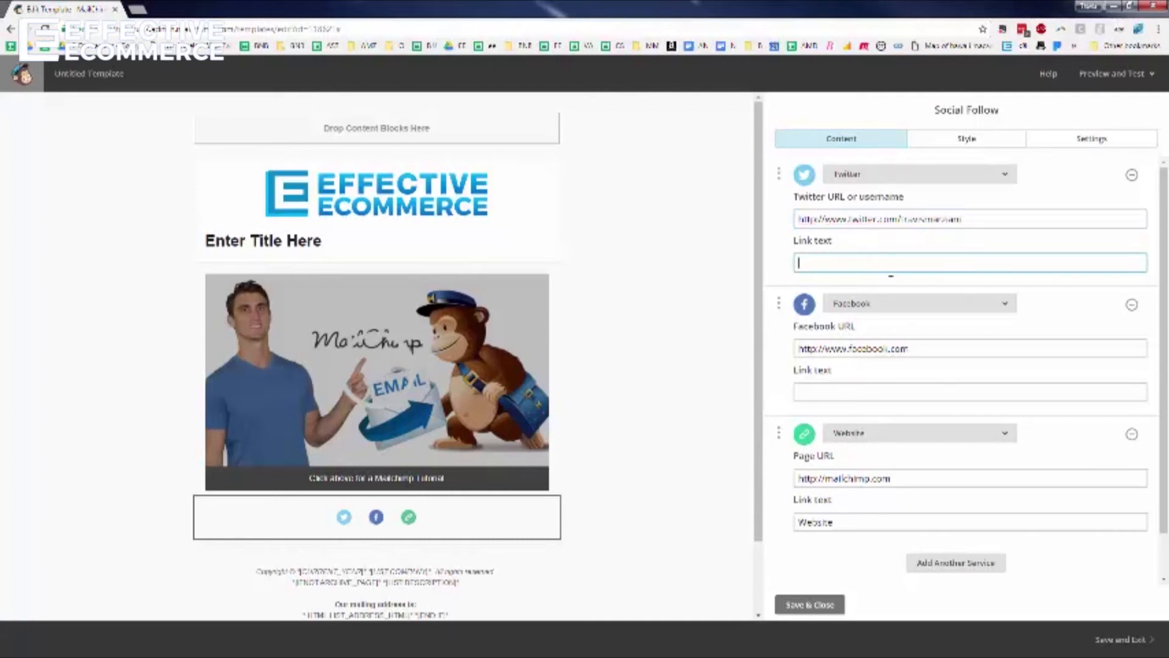
left_click(930, 355)
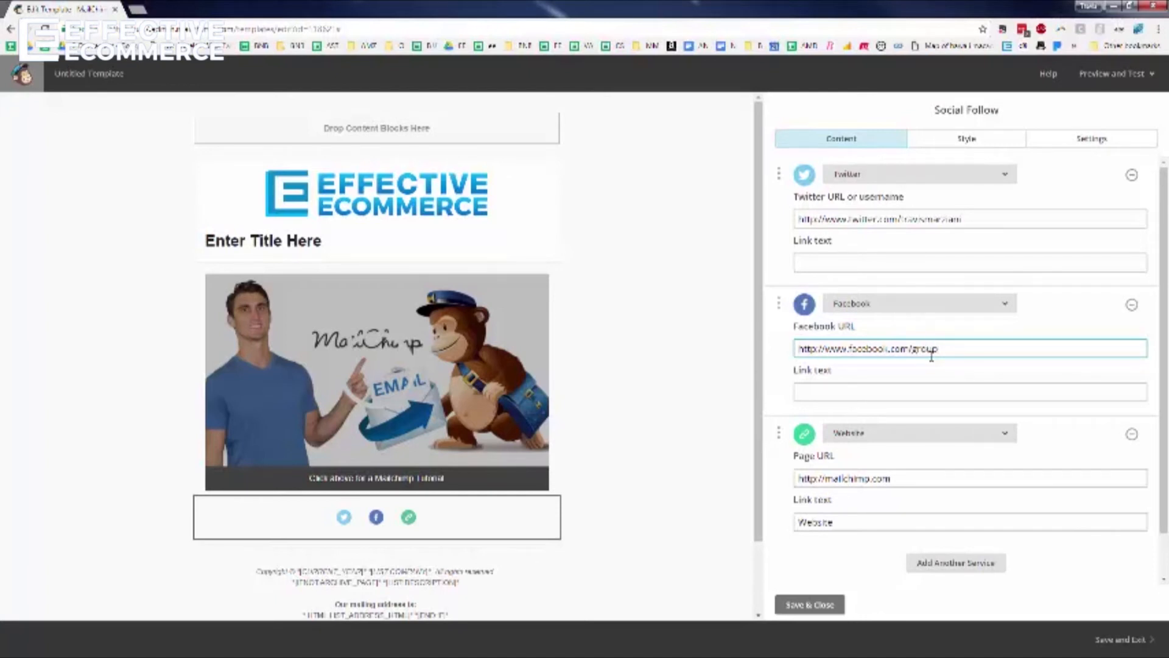
type("ommerce")
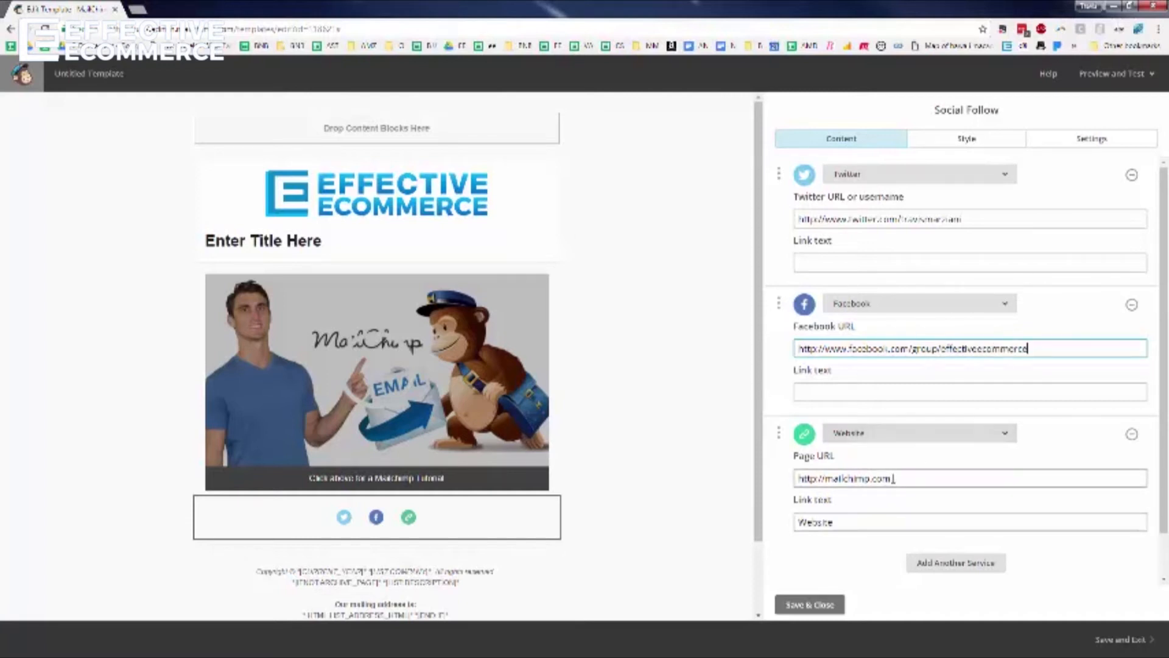
double_click(851, 479)
type("effectiveecommerce")
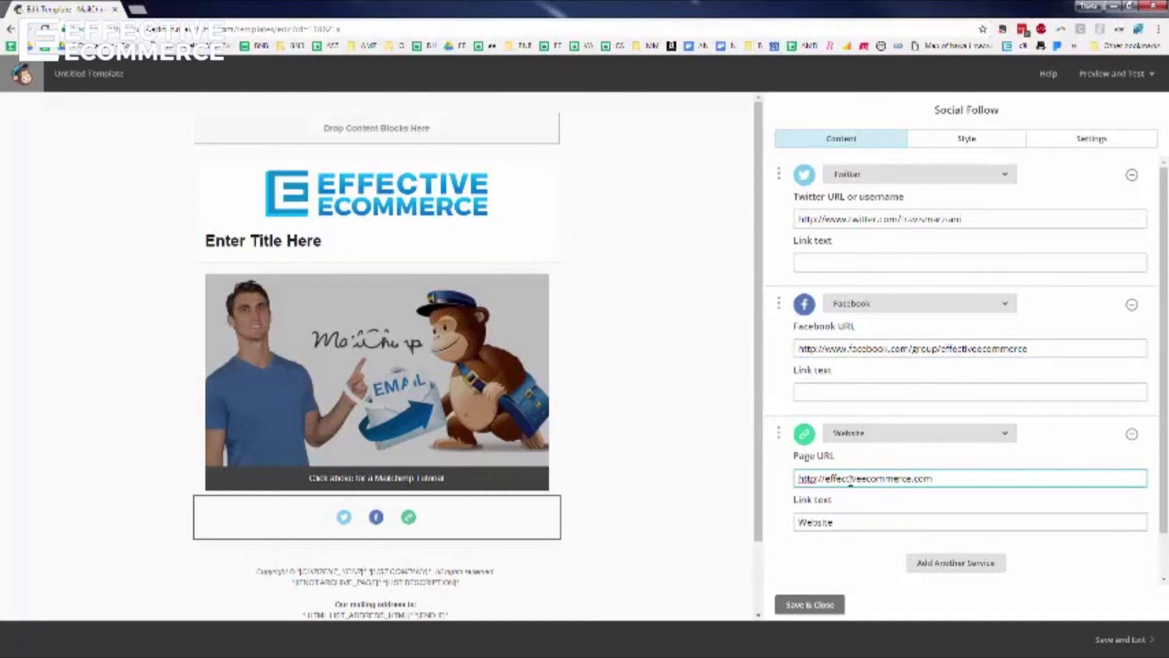
left_click(813, 604)
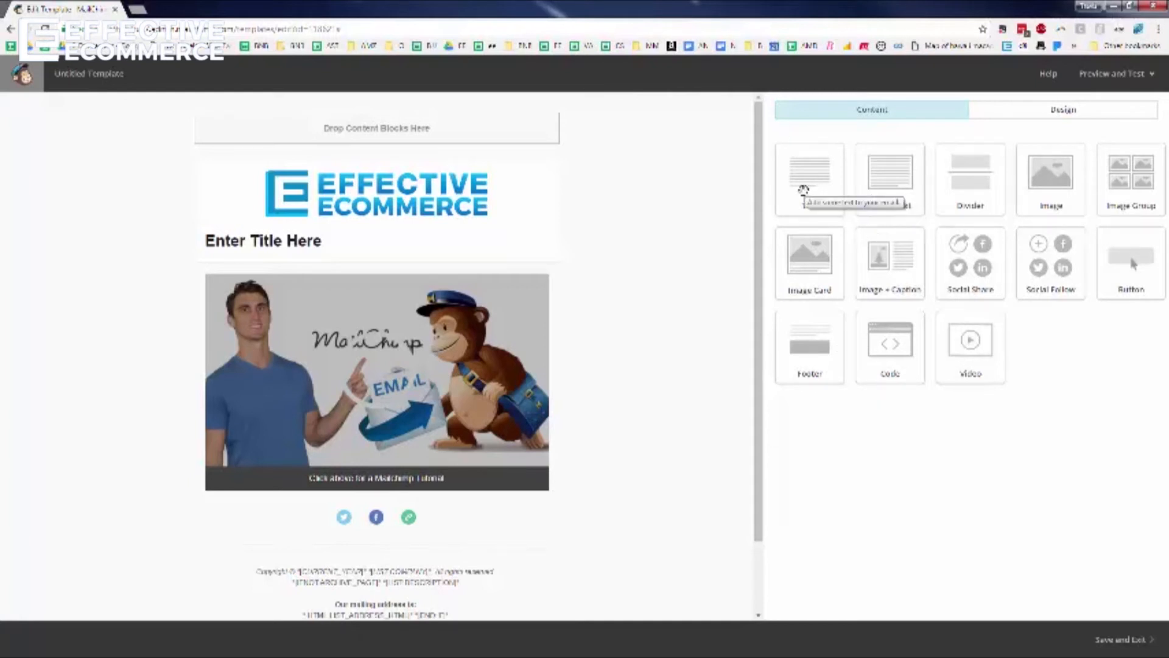
mouse_move(382, 257)
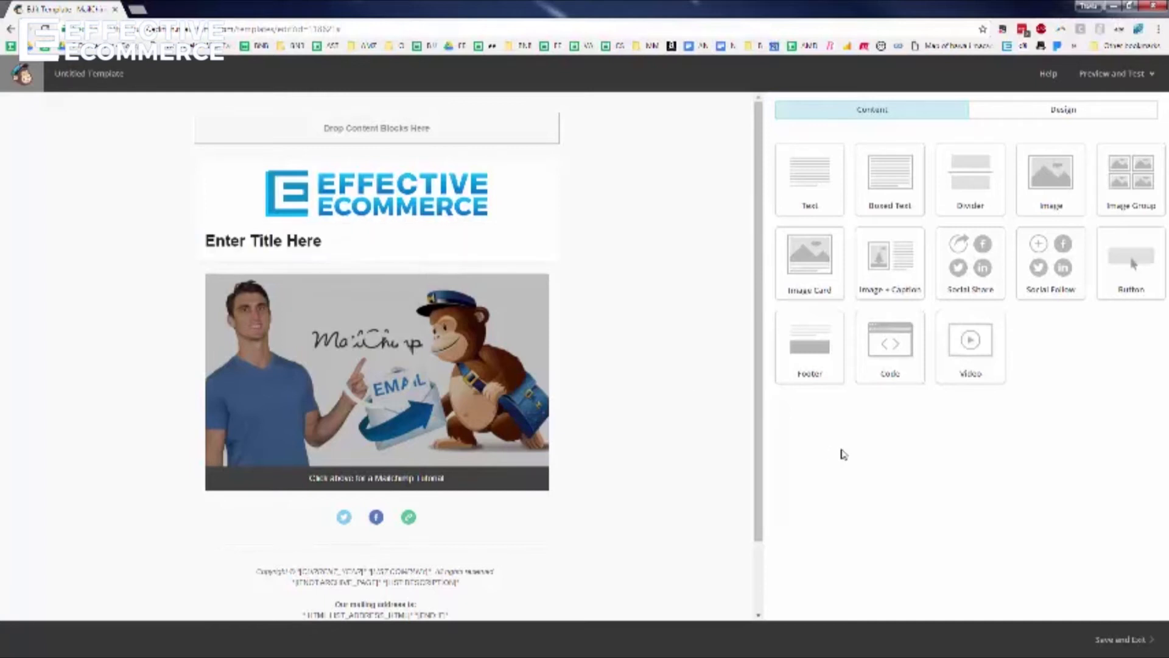
Save and exit the design as the template 'Effective Ecommerce Template'
left_click(1136, 643)
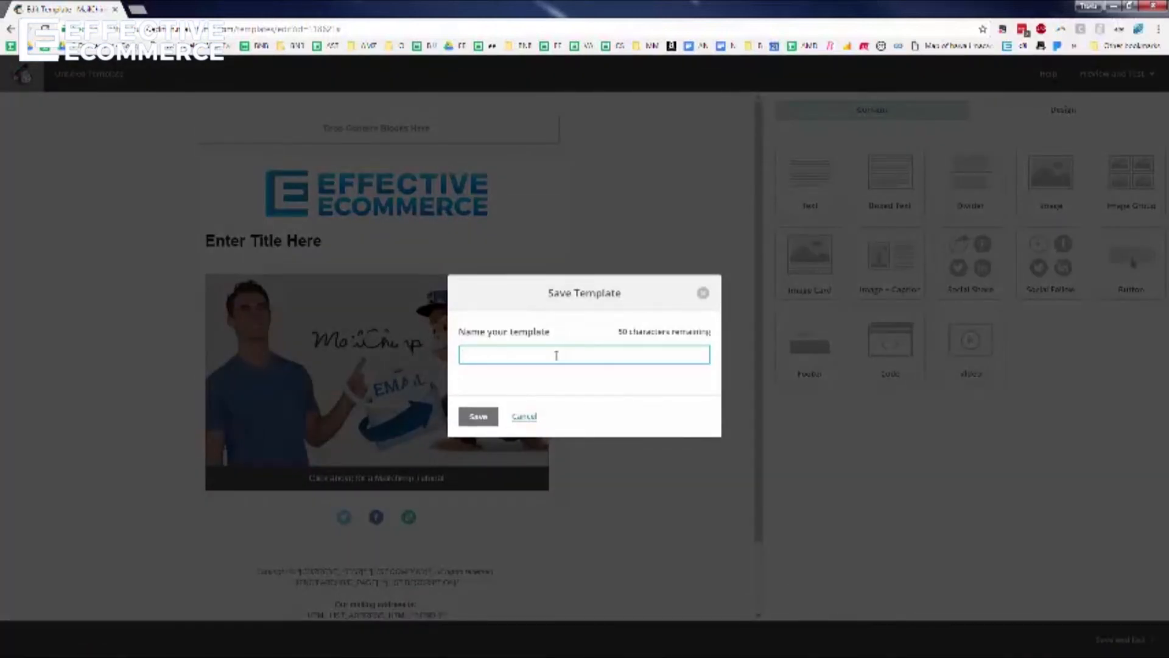
type("Effective Ecommerce Template")
left_click(479, 418)
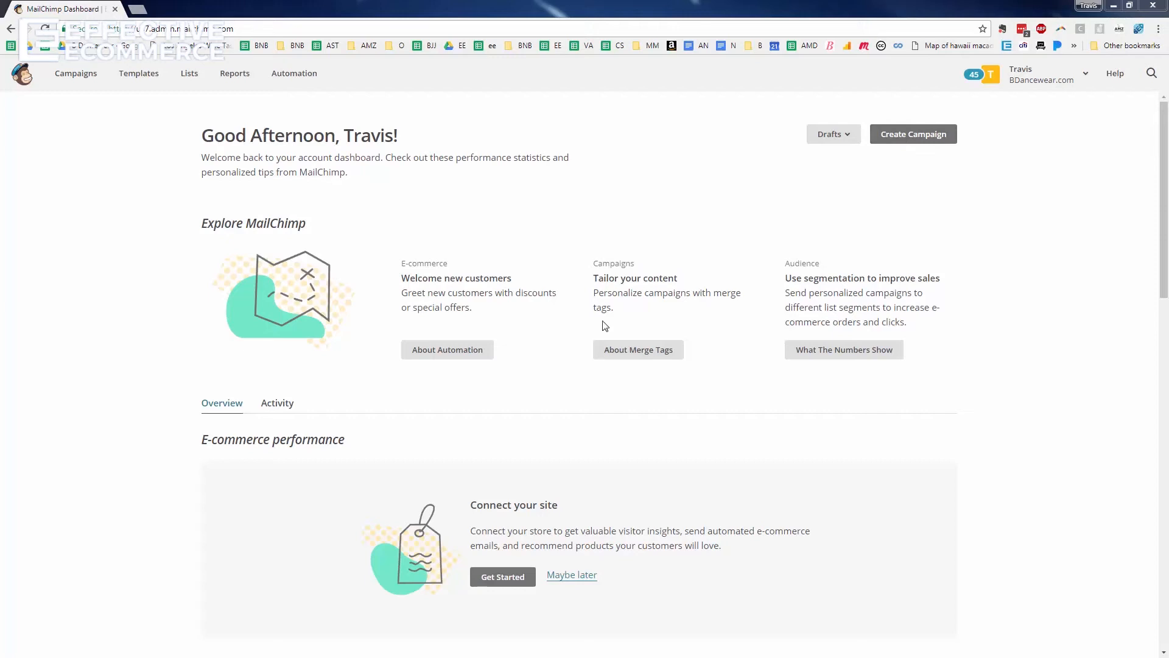
Create a new campaign and choose a regular email
left_click(926, 140)
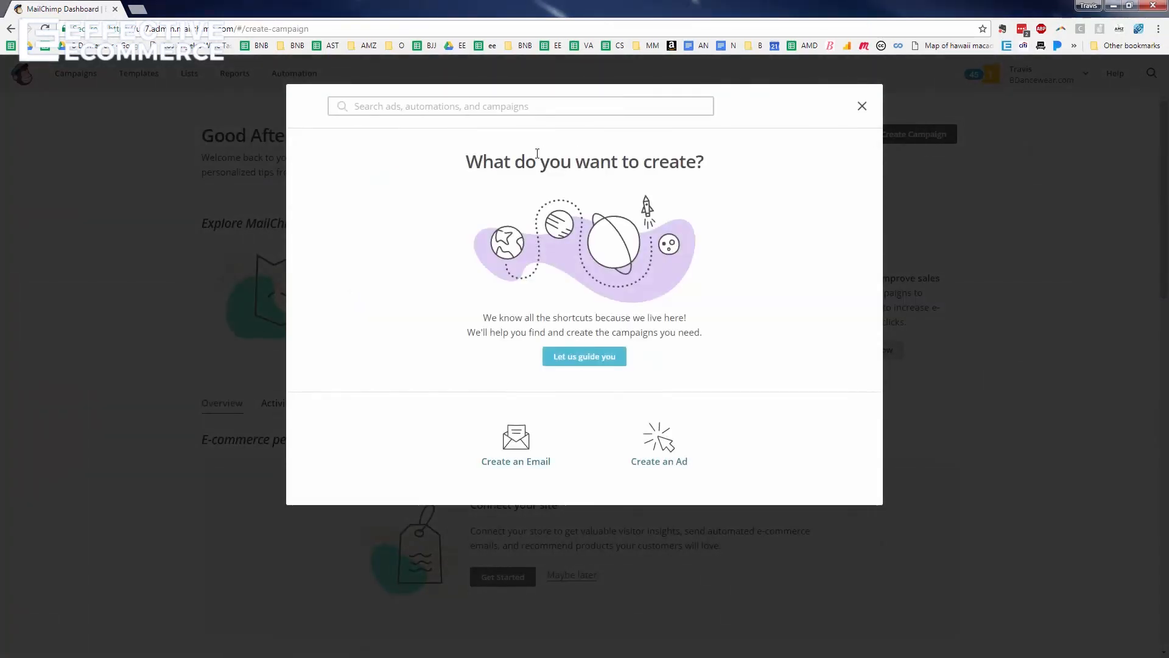
left_click(520, 448)
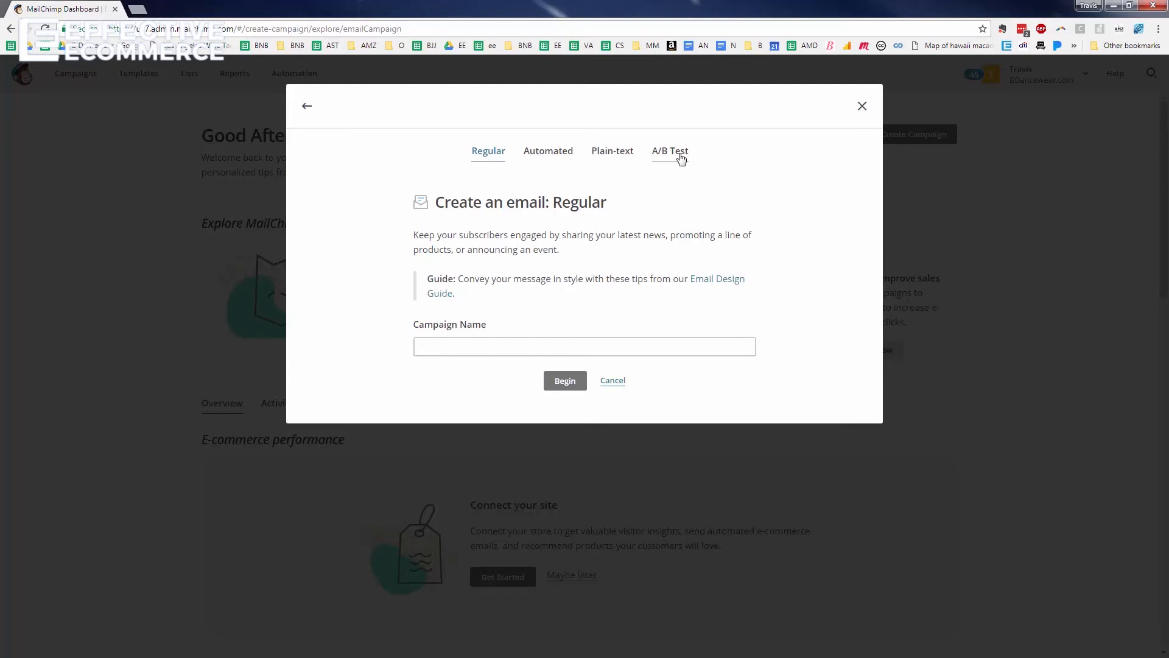
Begin a new A/B Test email campaign named 'Test 1234'
left_click(681, 158)
left_click(556, 348)
type("Test 1234")
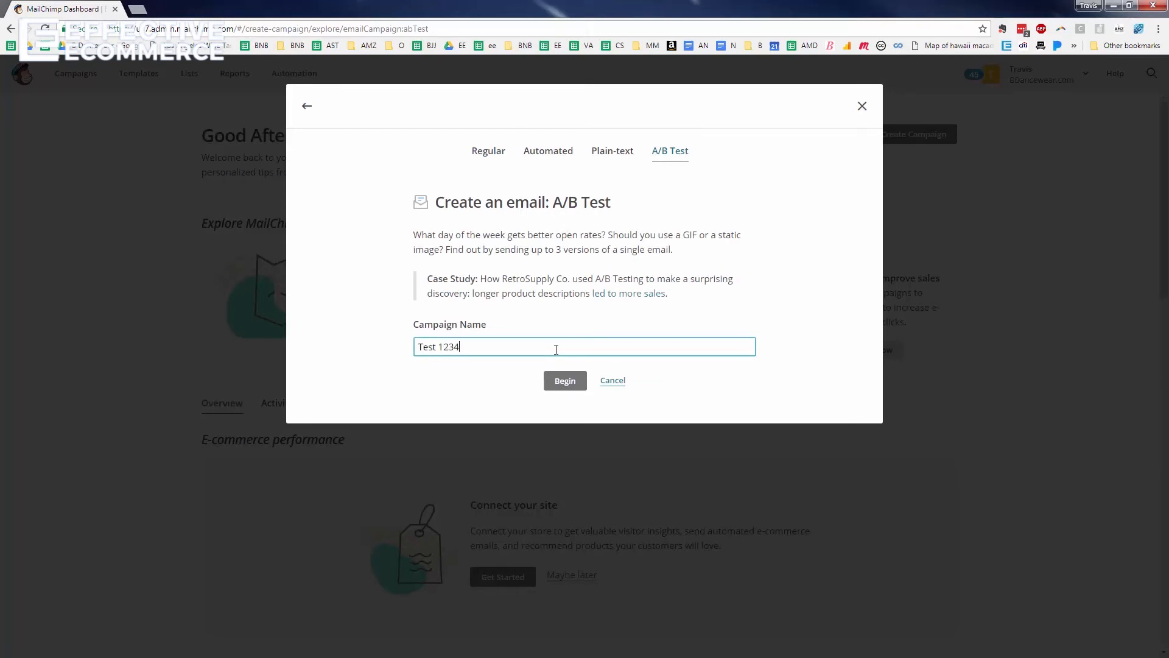
left_click(557, 386)
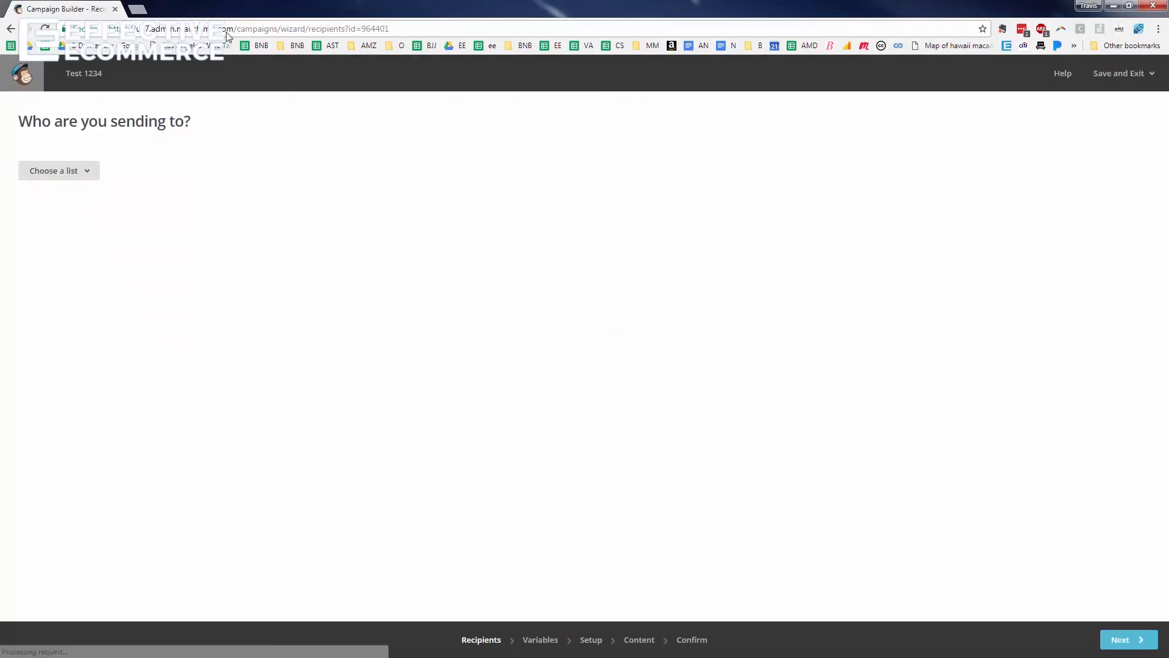
Target a new segment of list Test123 where Date Added is 7/24/2017, and refresh the recipient count
left_click(85, 180)
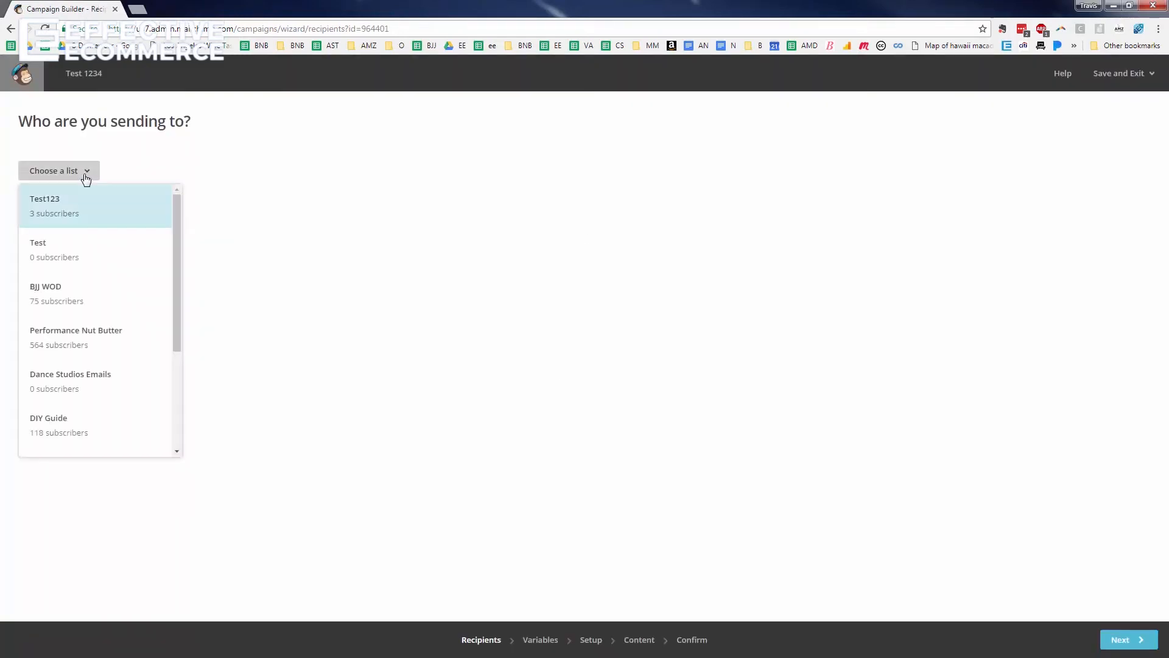
left_click(57, 209)
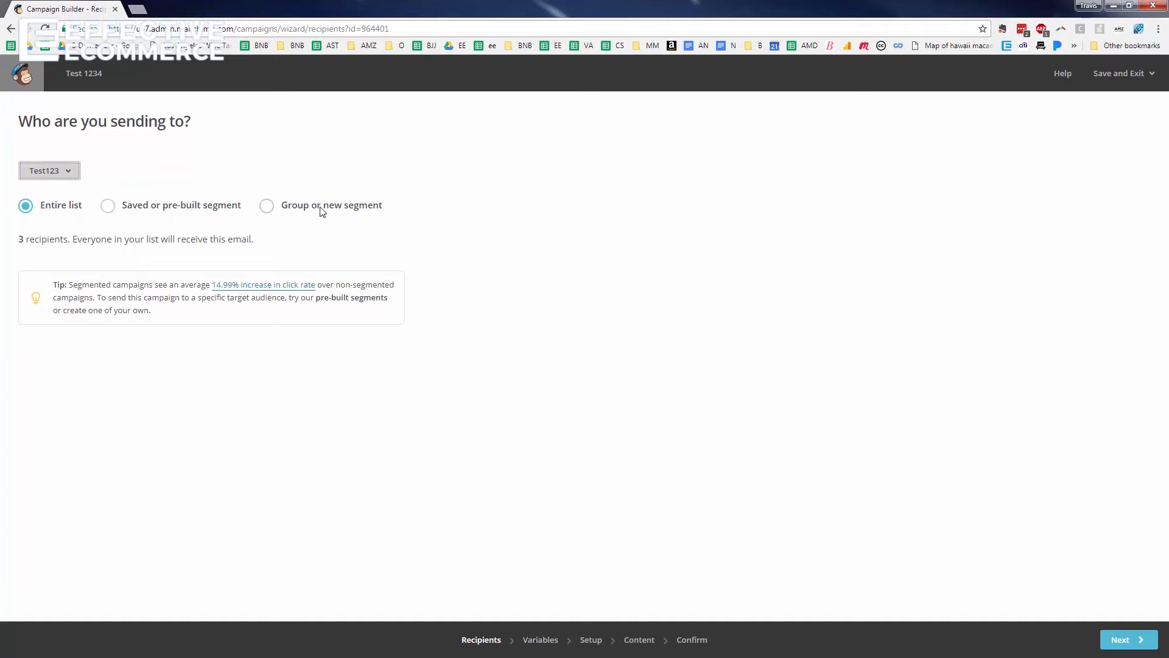
left_click(267, 207)
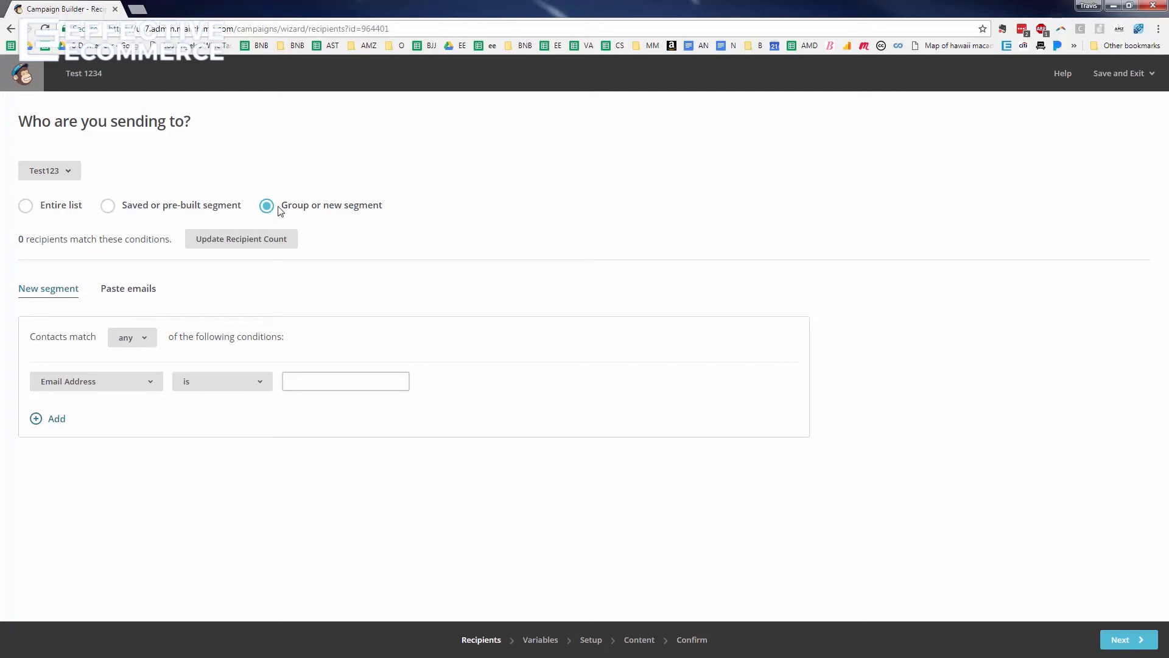
left_click(126, 385)
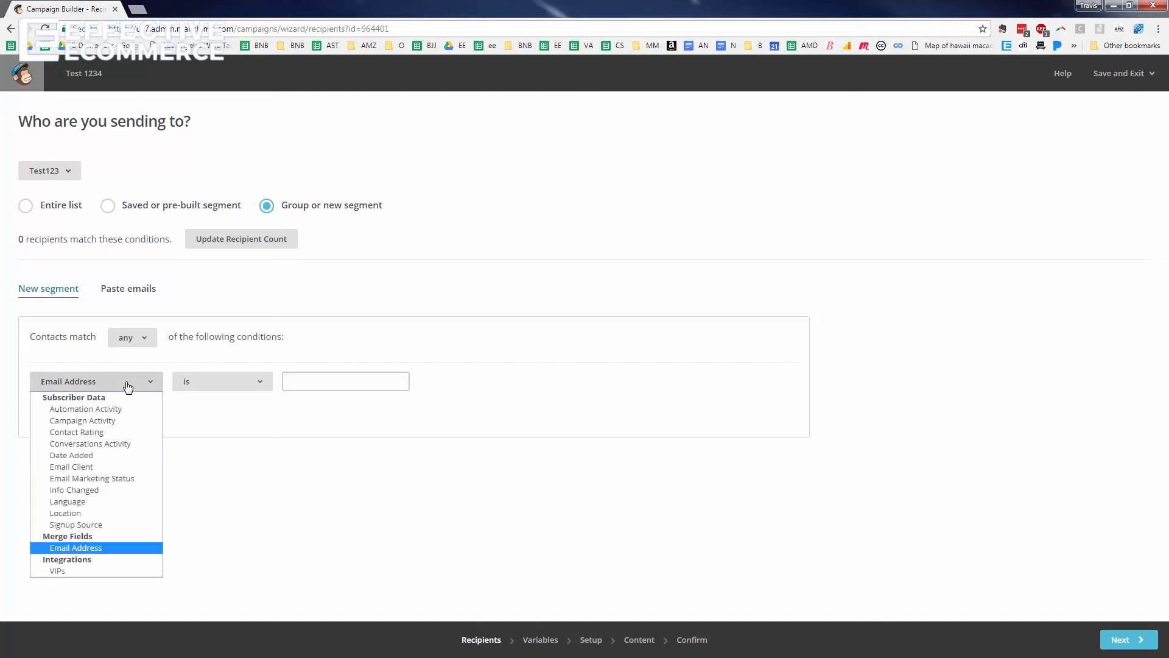
left_click(122, 455)
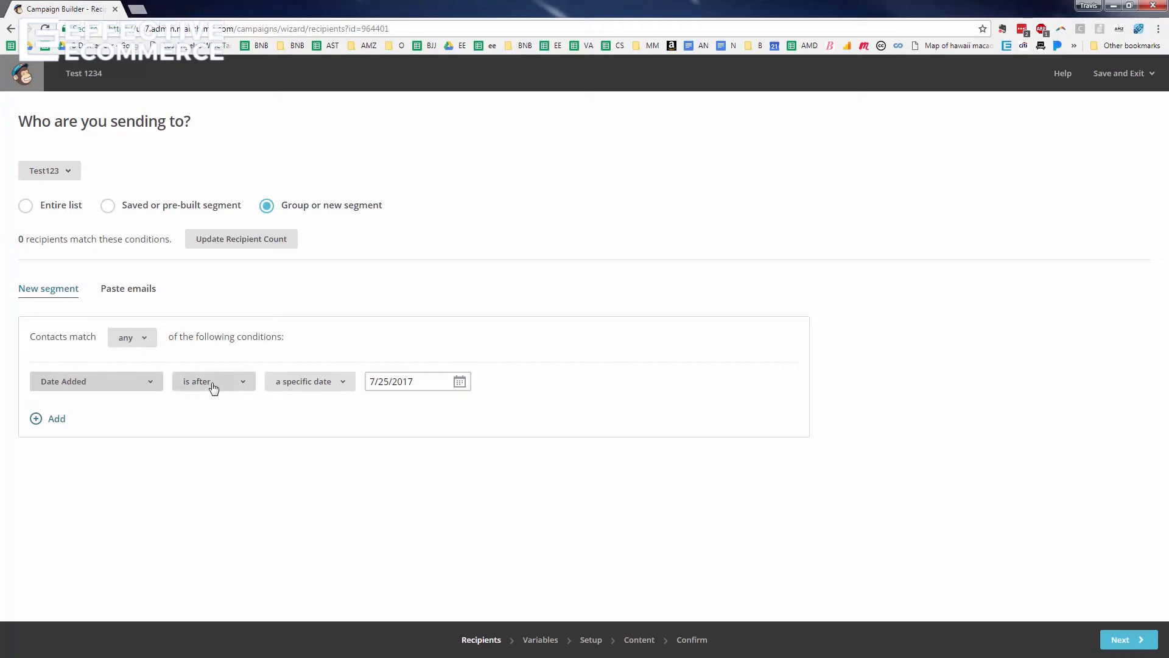
left_click(460, 383)
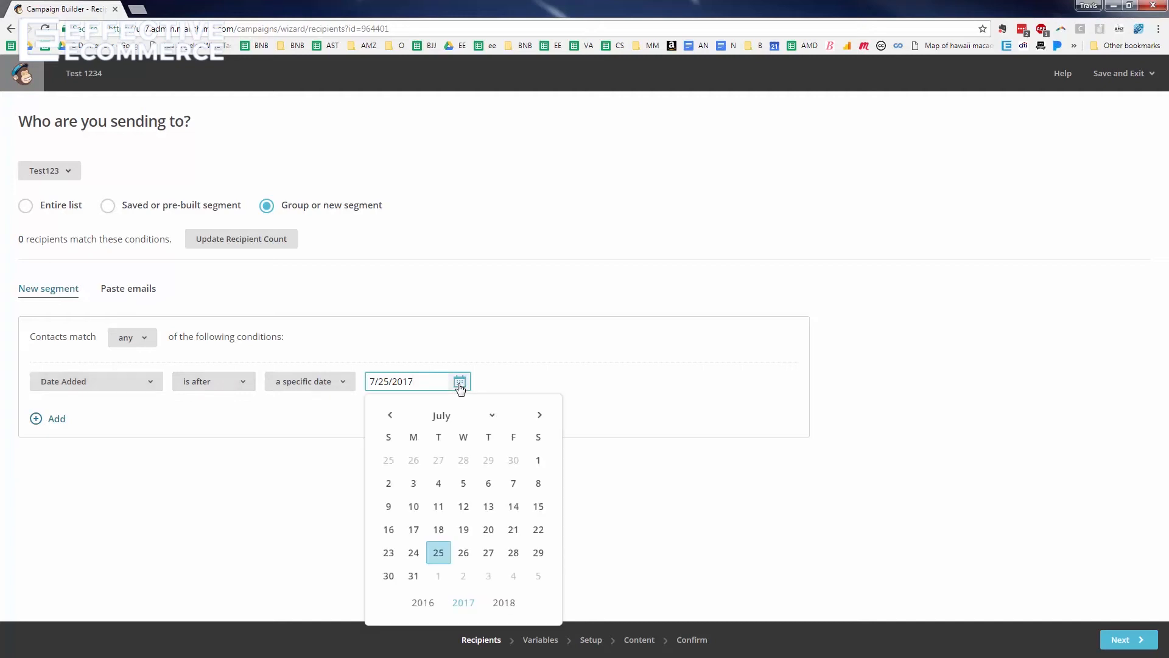
left_click(414, 552)
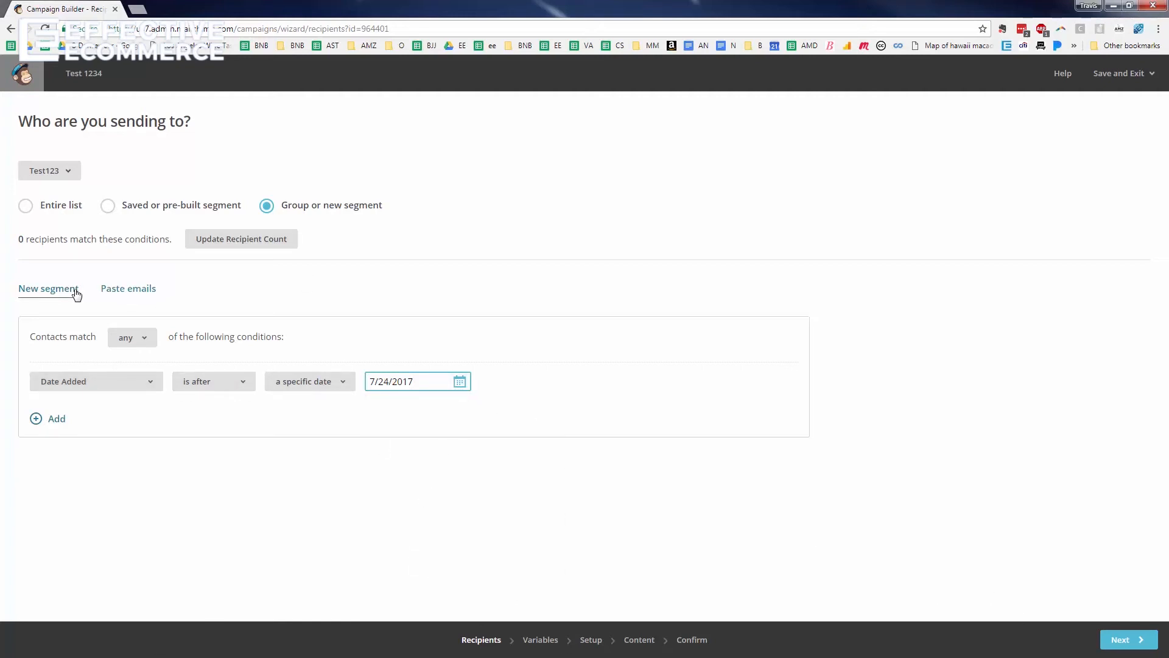
left_click(244, 242)
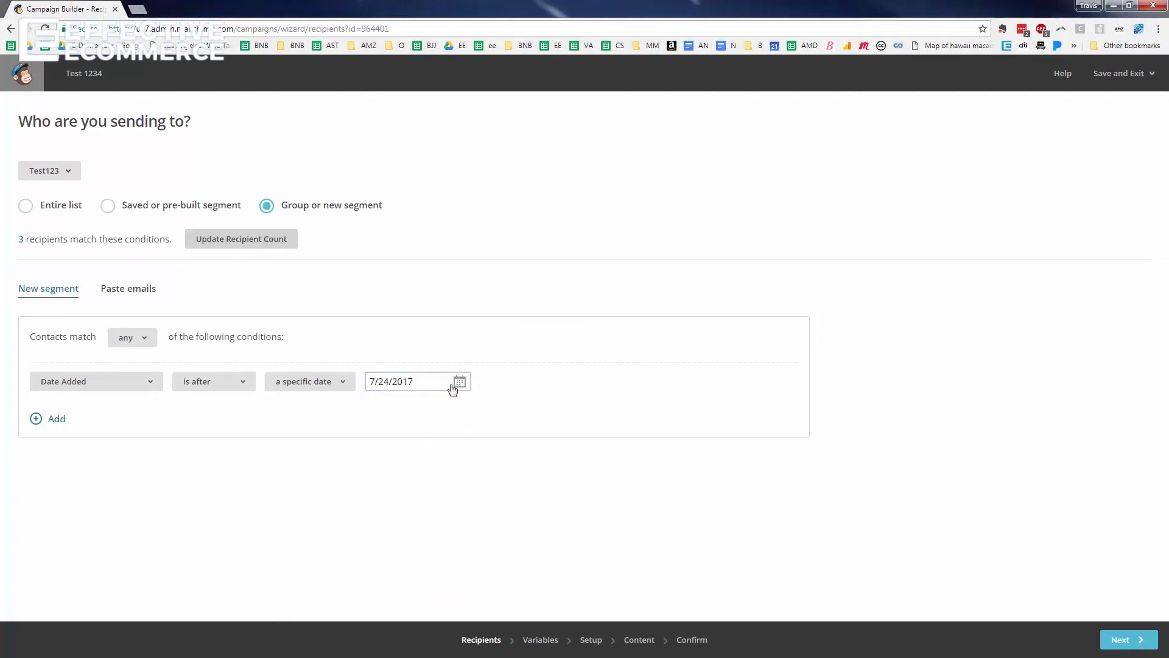
Change the condition to Date Added is before the specific date 7/23/2017 and update the count
left_click(452, 385)
left_click(474, 337)
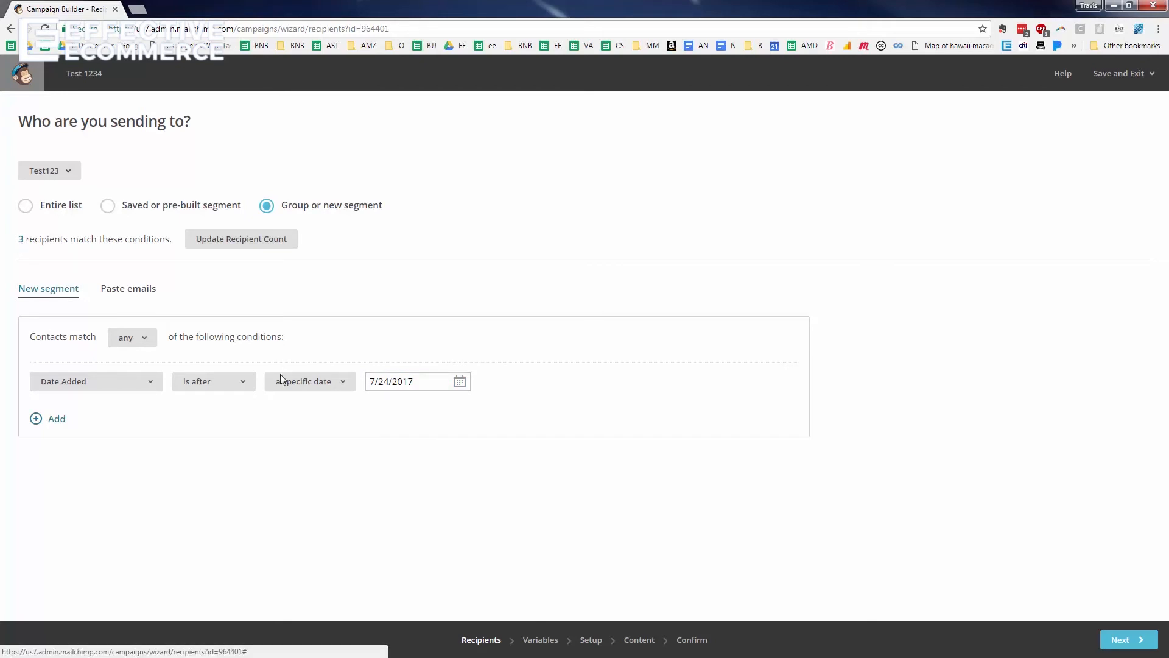
left_click(232, 386)
left_click(233, 418)
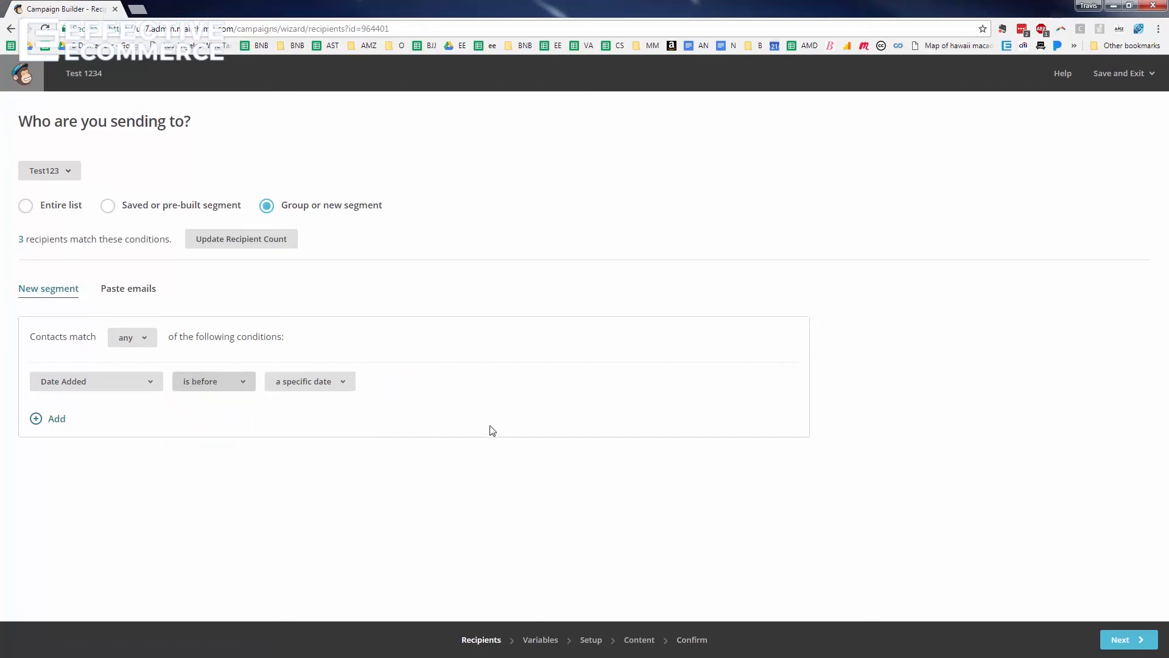
left_click(309, 381)
left_click(316, 398)
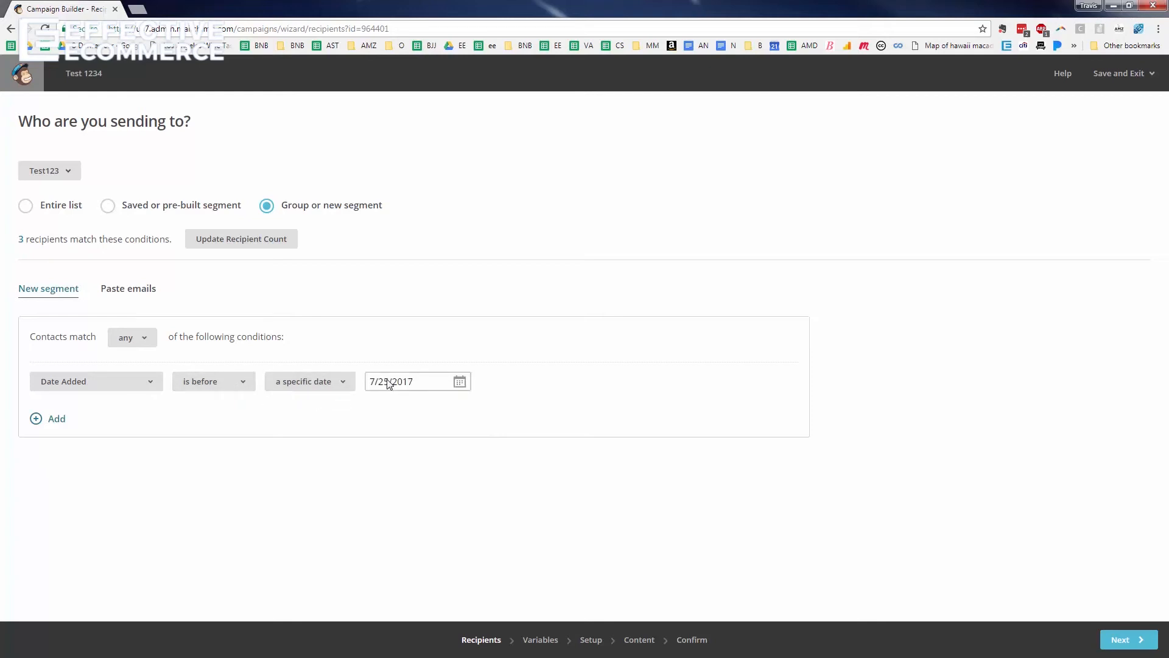
left_click(460, 381)
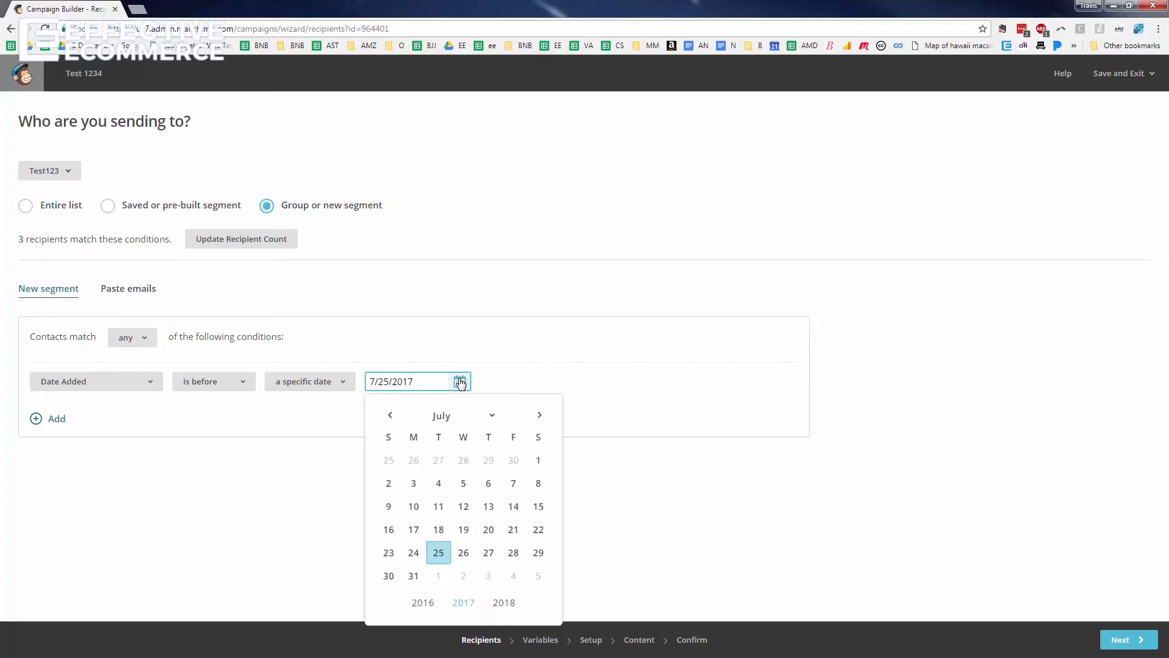
left_click(388, 554)
left_click(223, 243)
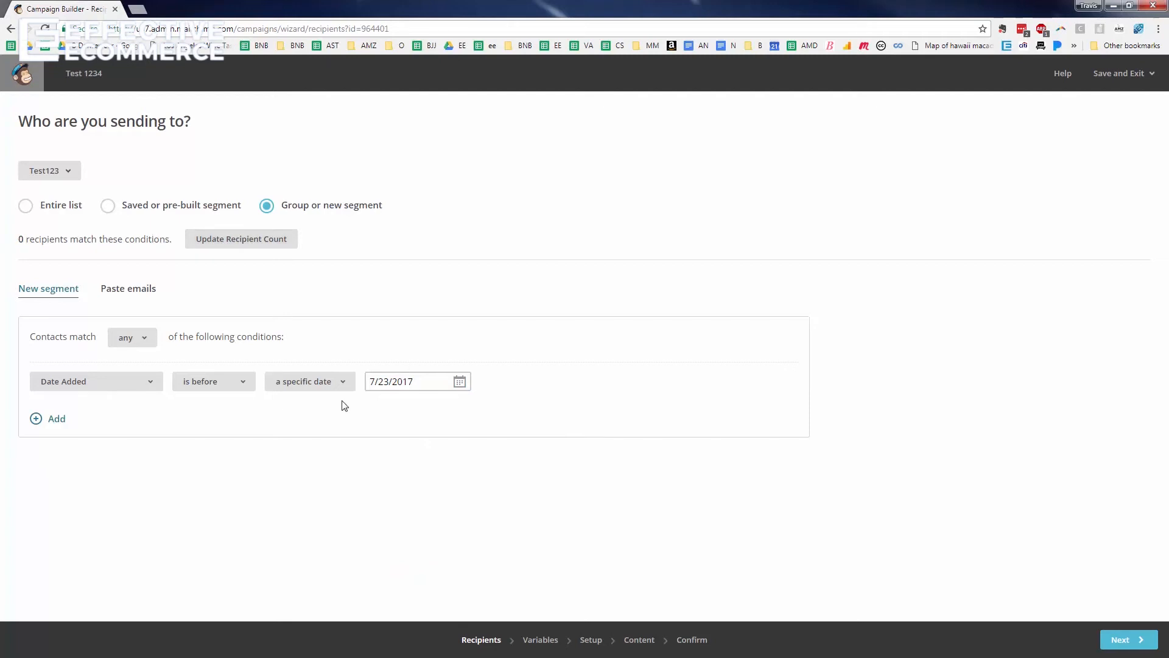
Look at a Campaign Activity condition, then send to the entire Test123 list and continue
left_click(123, 391)
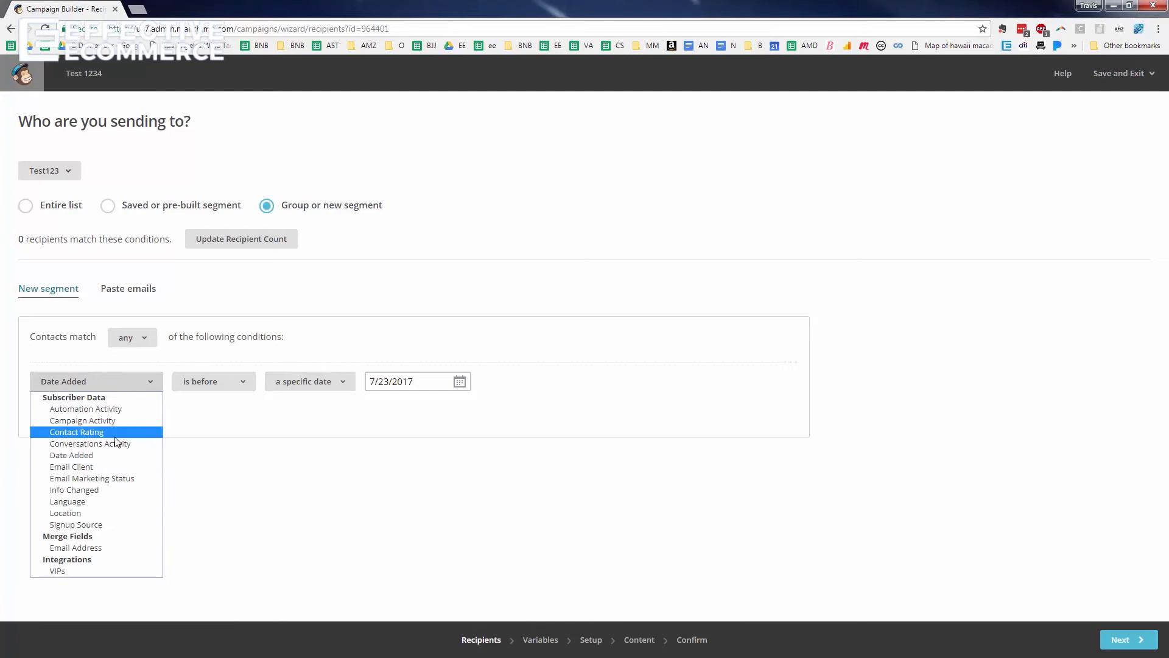
left_click(112, 419)
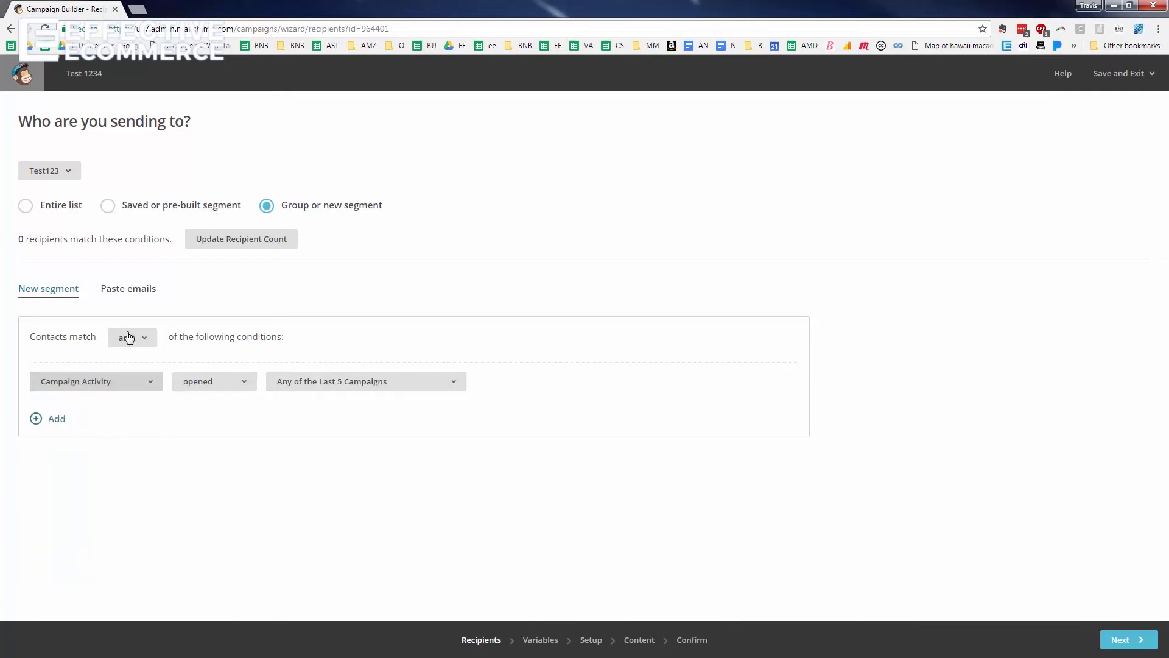
left_click(323, 392)
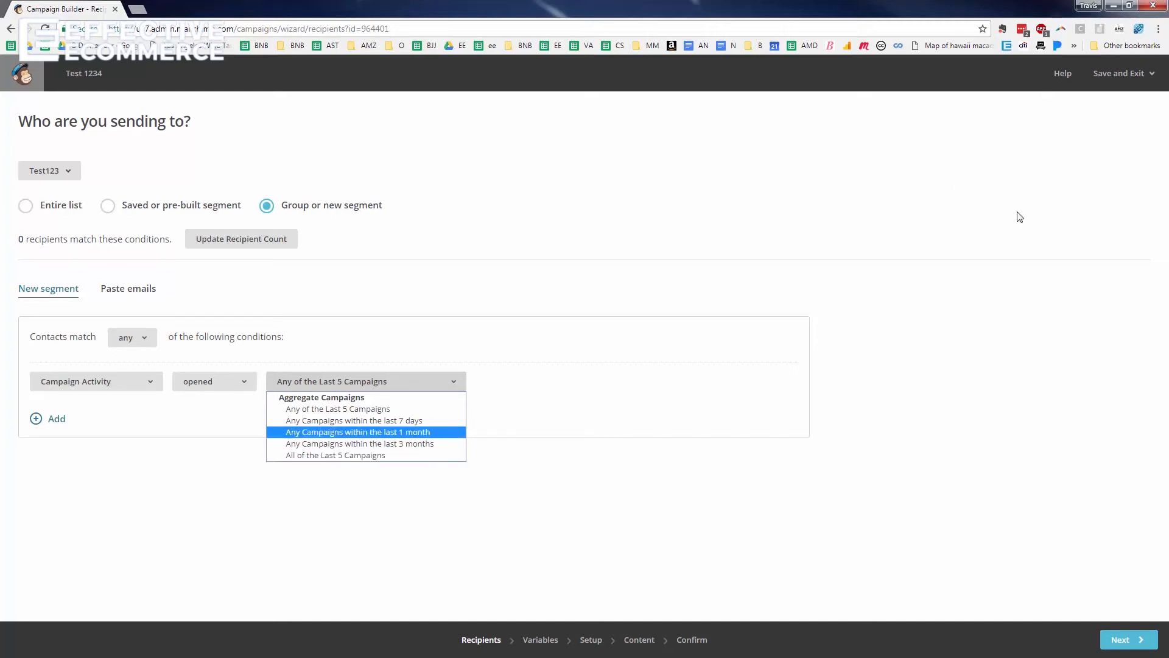
left_click(513, 294)
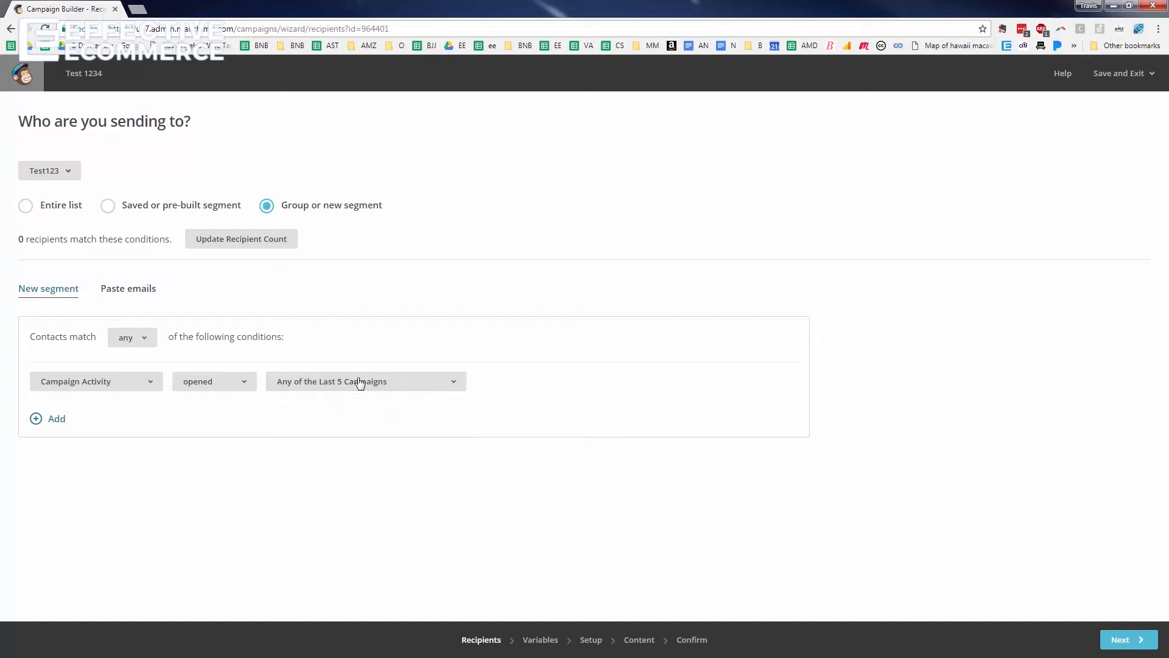
left_click(27, 208)
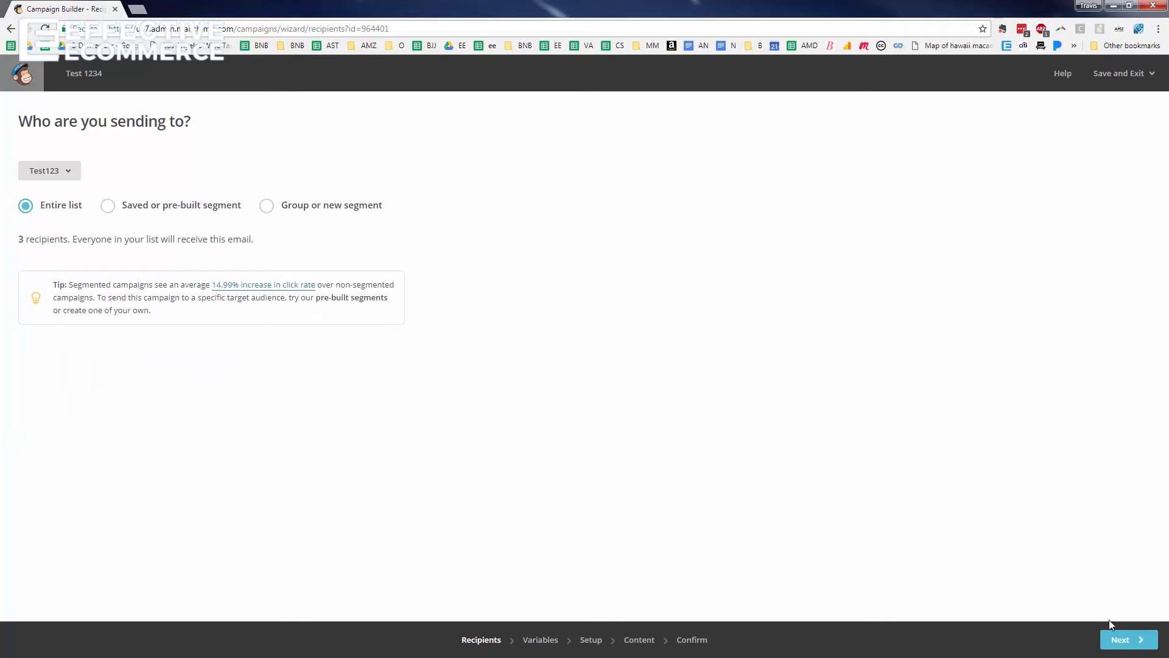
left_click(1127, 641)
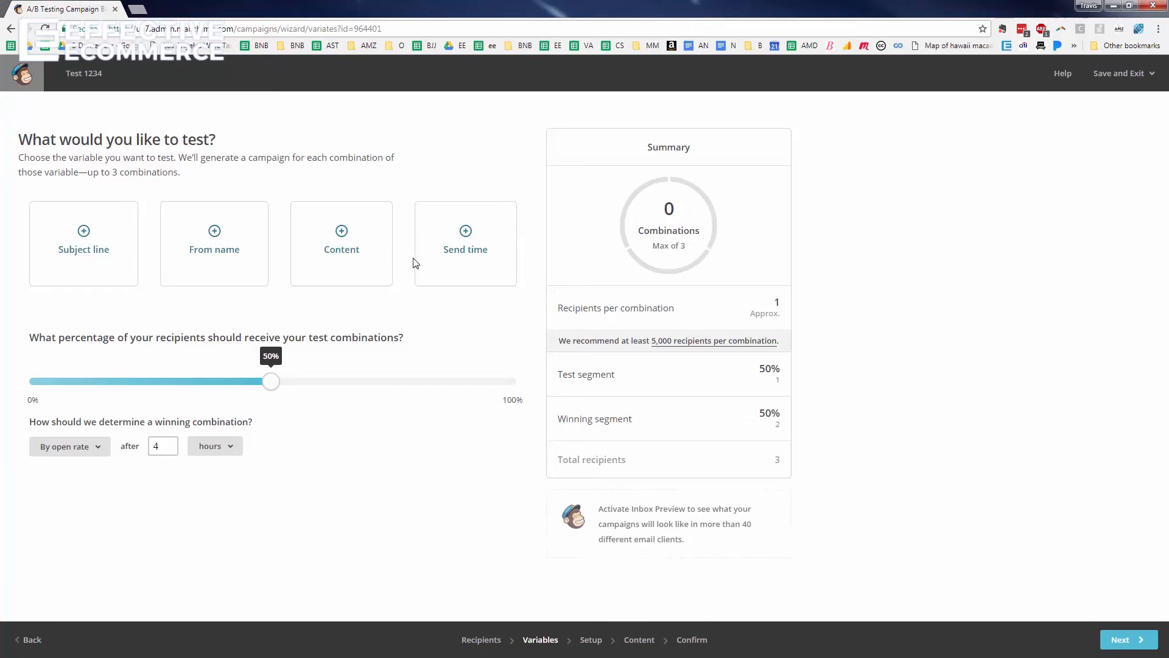
Test 2 subject lines with the test share slider at 100% of recipients, then continue
left_click(76, 244)
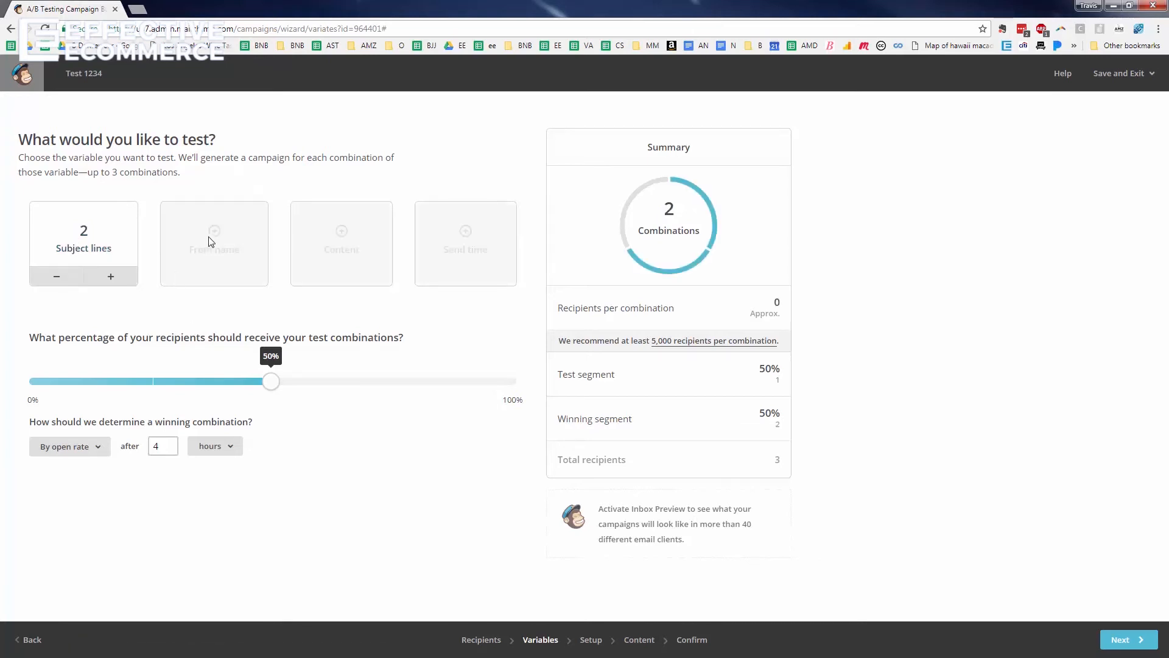
left_click(57, 280)
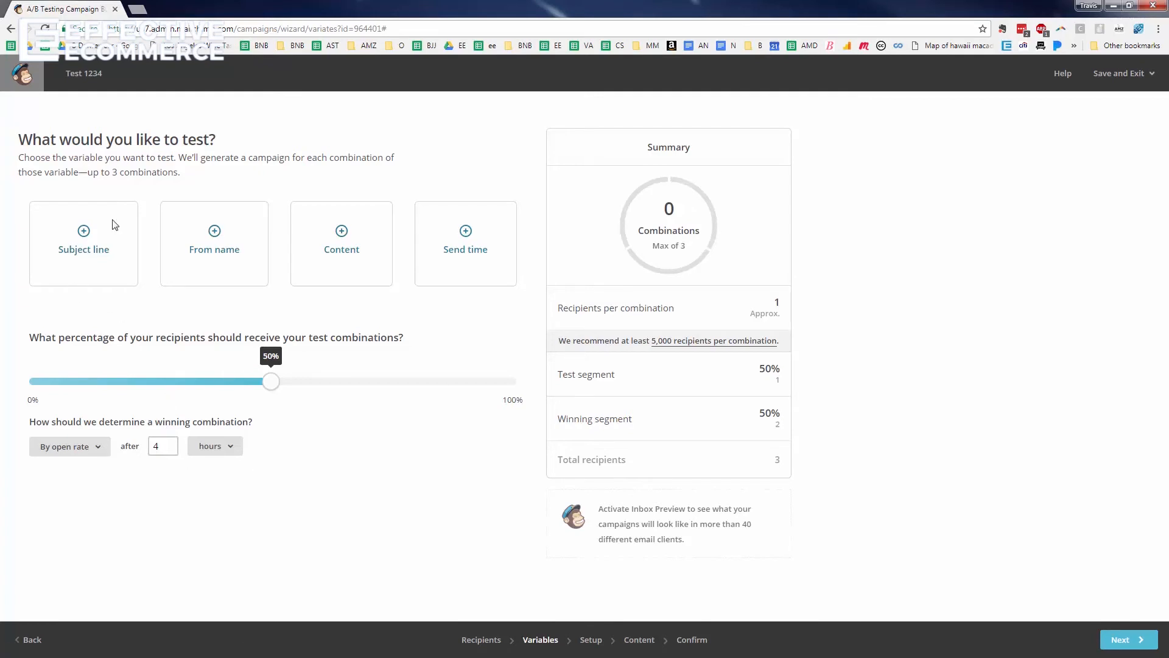
left_click(75, 255)
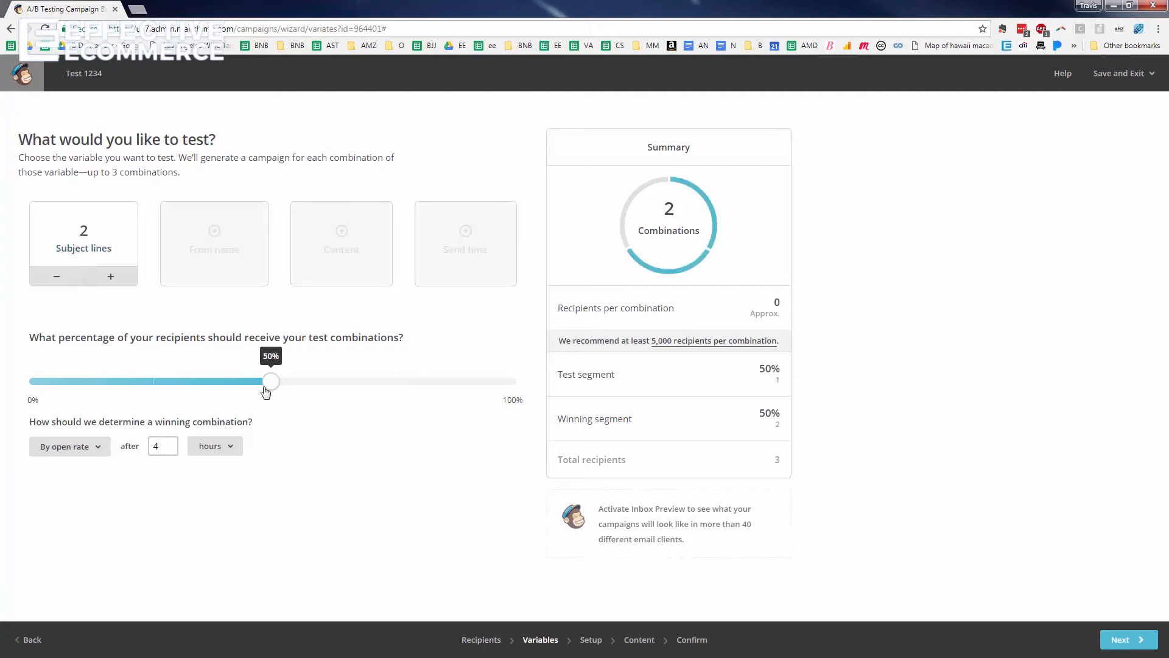
left_click_drag(271, 383, 538, 393)
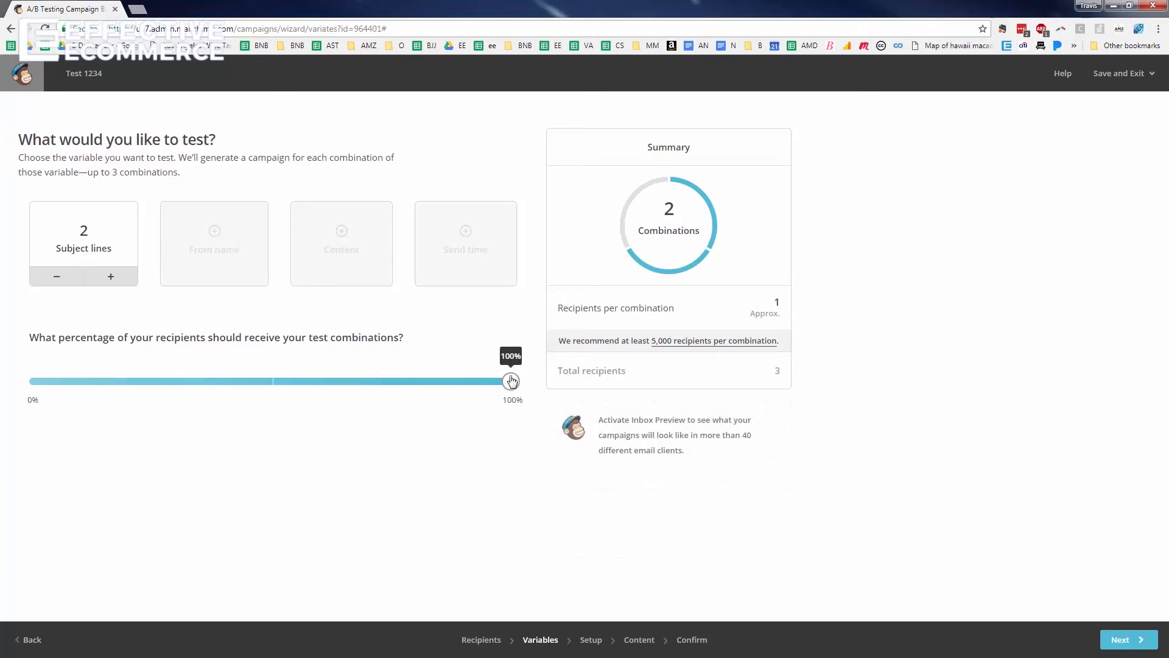
left_click_drag(510, 380, 81, 401)
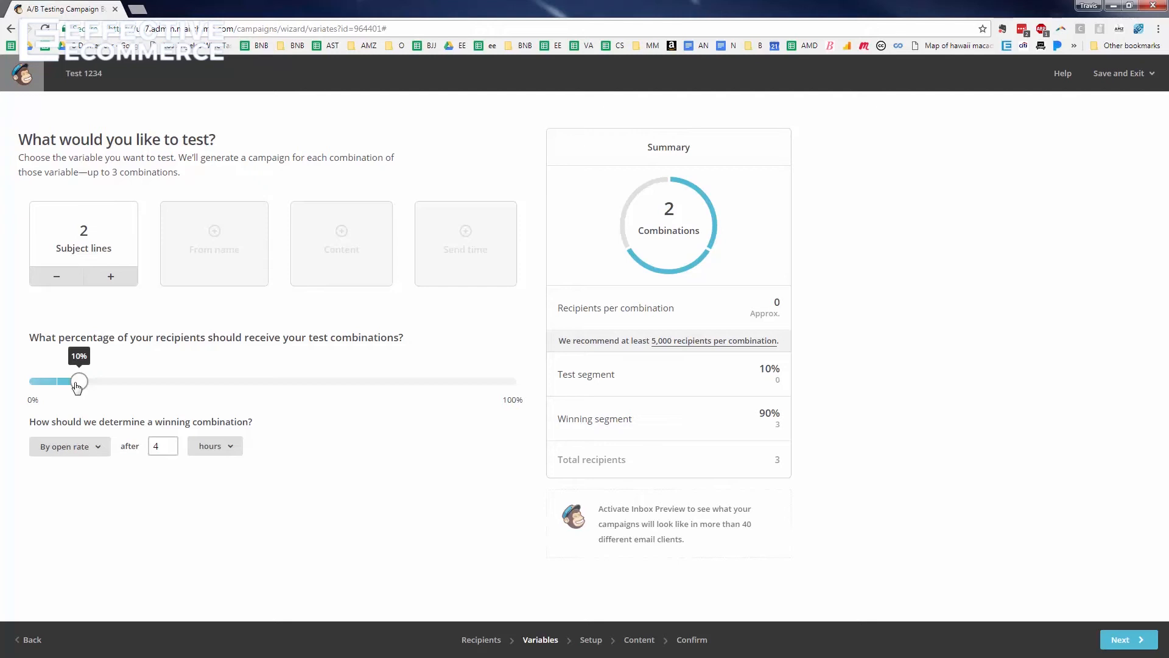
left_click_drag(77, 386, 510, 382)
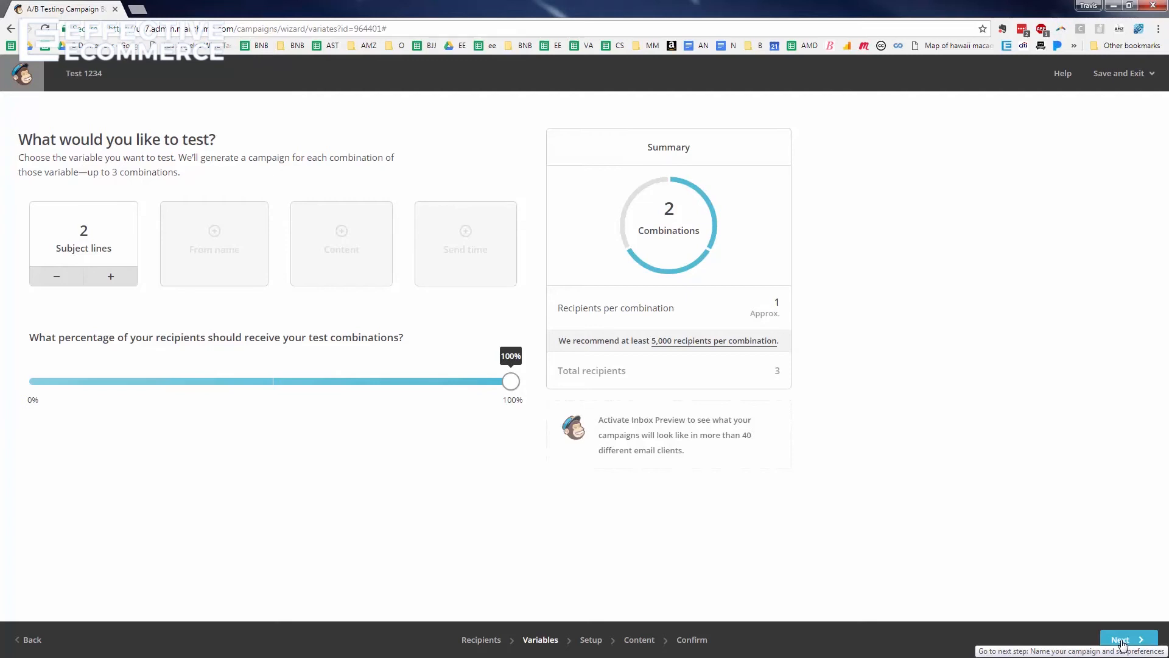
left_click(1122, 640)
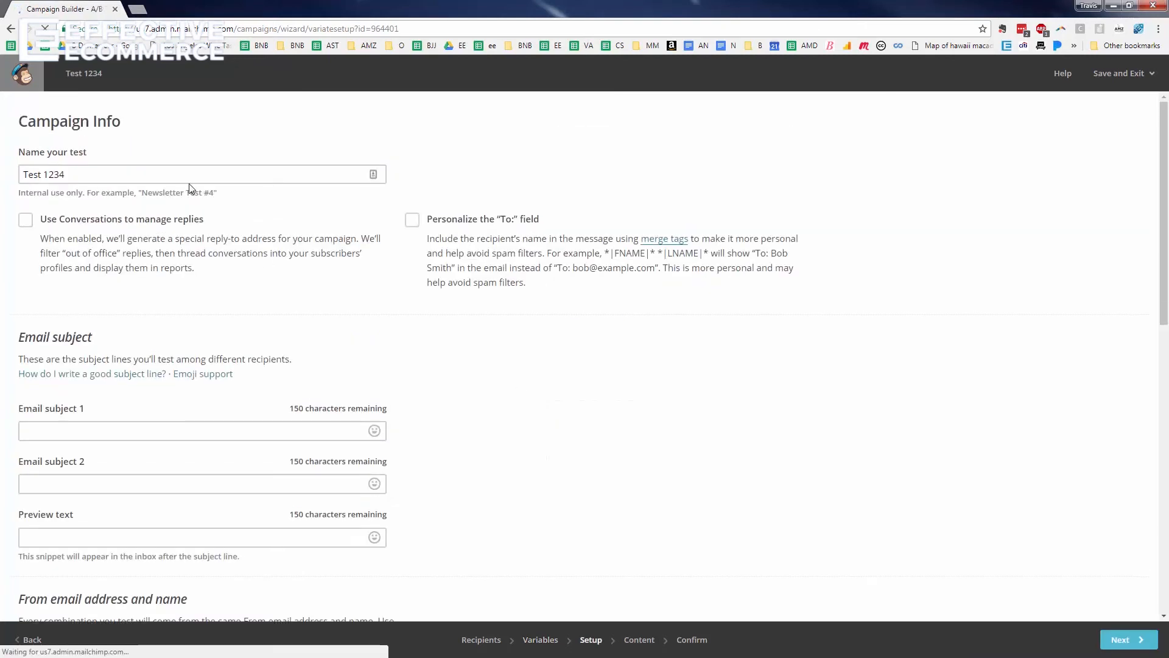
Rename the campaign to 'Test Email Campaign'
triple_click(76, 175)
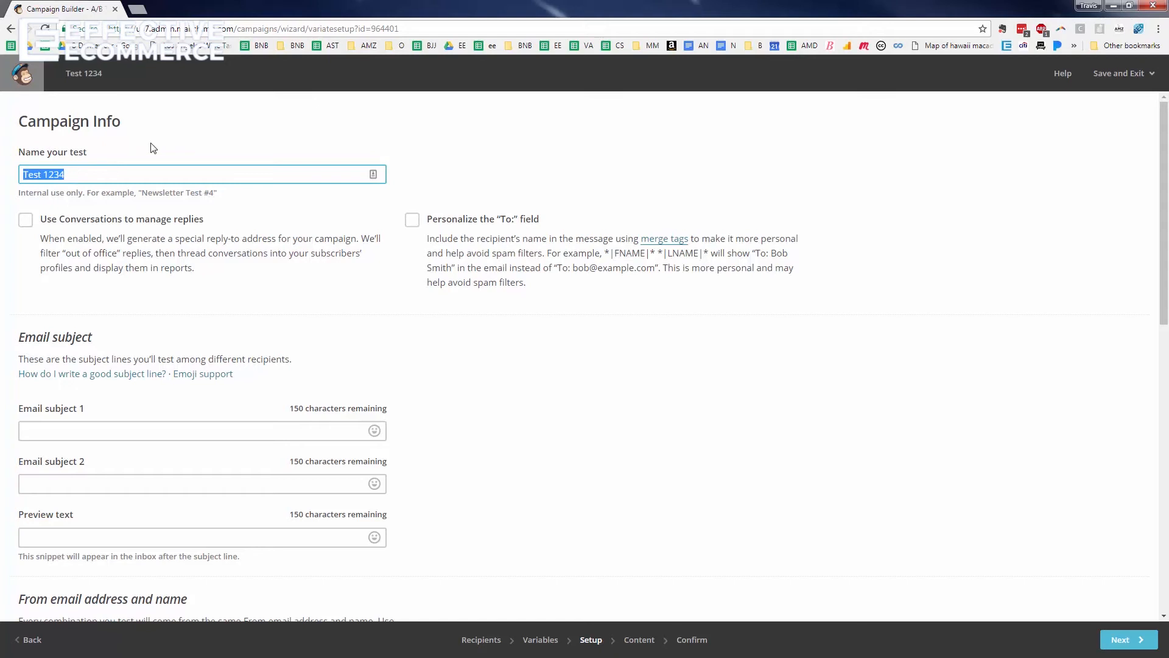
type("Test Email Cma")
key("BackSpace")
key("BackSpace")
type("ampaign")
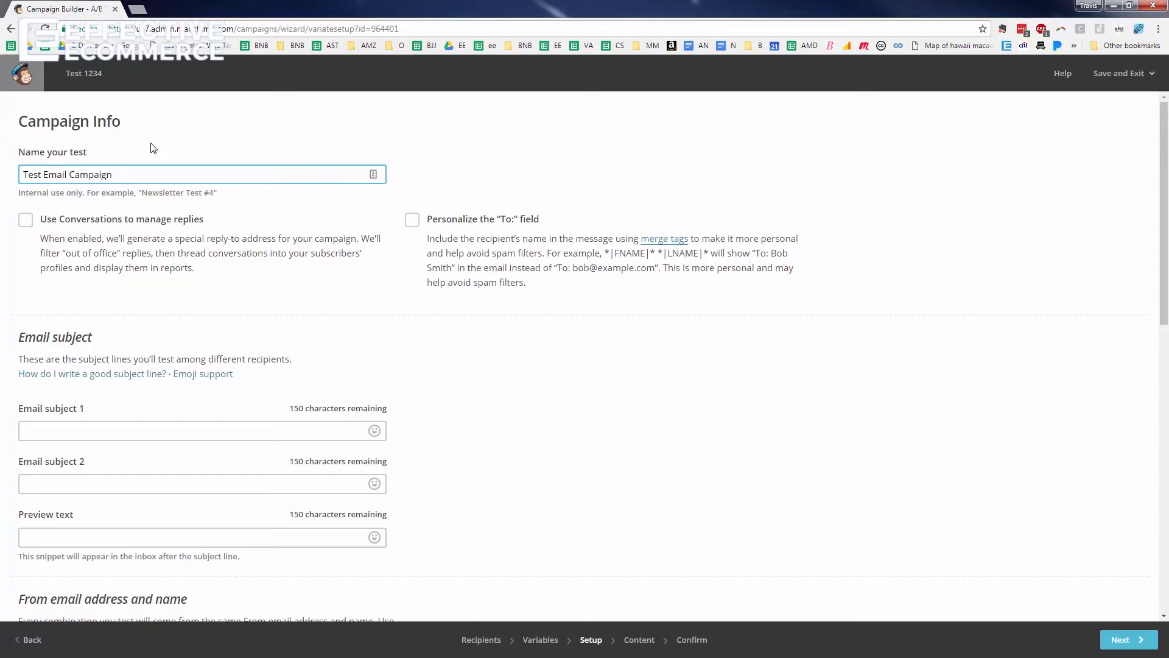
scroll(184, 335, "down", 3)
Set email subject 1 to 'Do you want to improve your email marketing?'
left_click(115, 251)
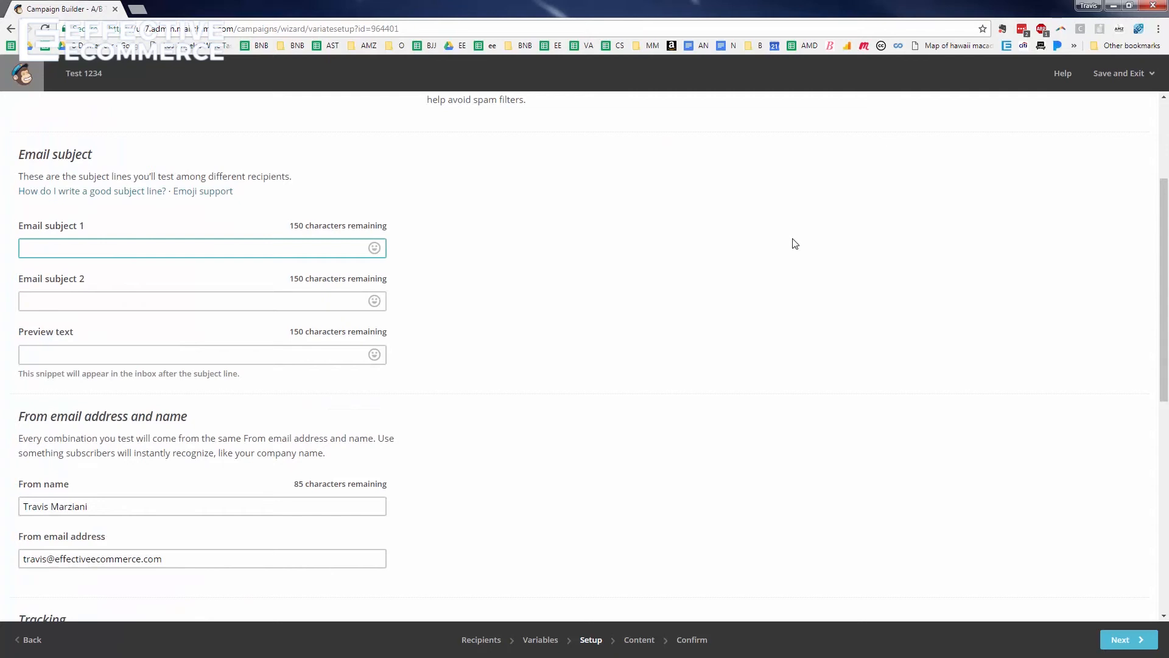
type("Do you like email marketing?")
double_click(63, 247)
type("want to improbe")
key("BackSpace")
key("BackSpace")
key("BackSpace")
type("ve your")
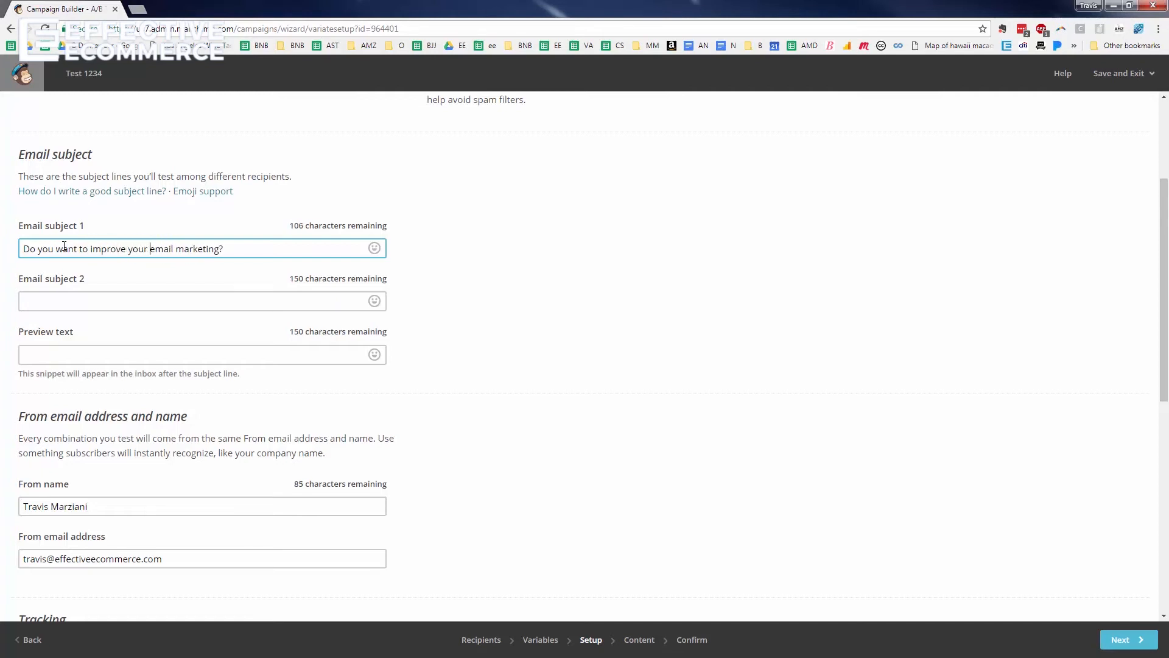
Set email subject 2 to '3 Tips to Improve Your Email Marketing'
left_click(148, 304)
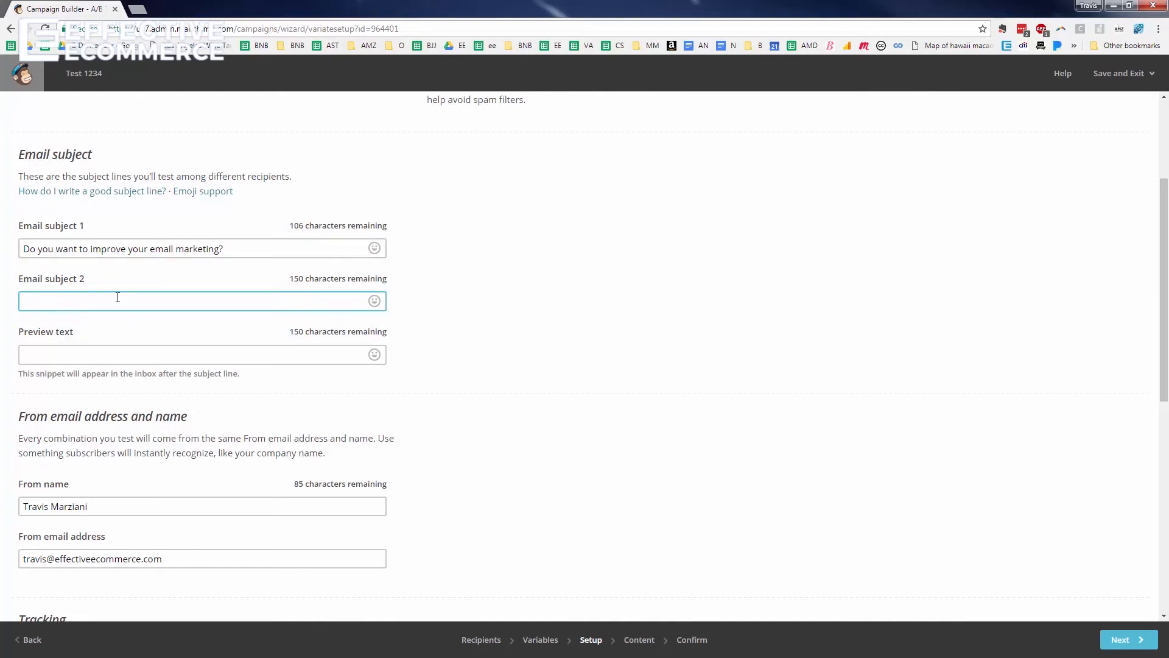
type("3 Tips to Improve Your Email Marketing")
left_click(141, 360)
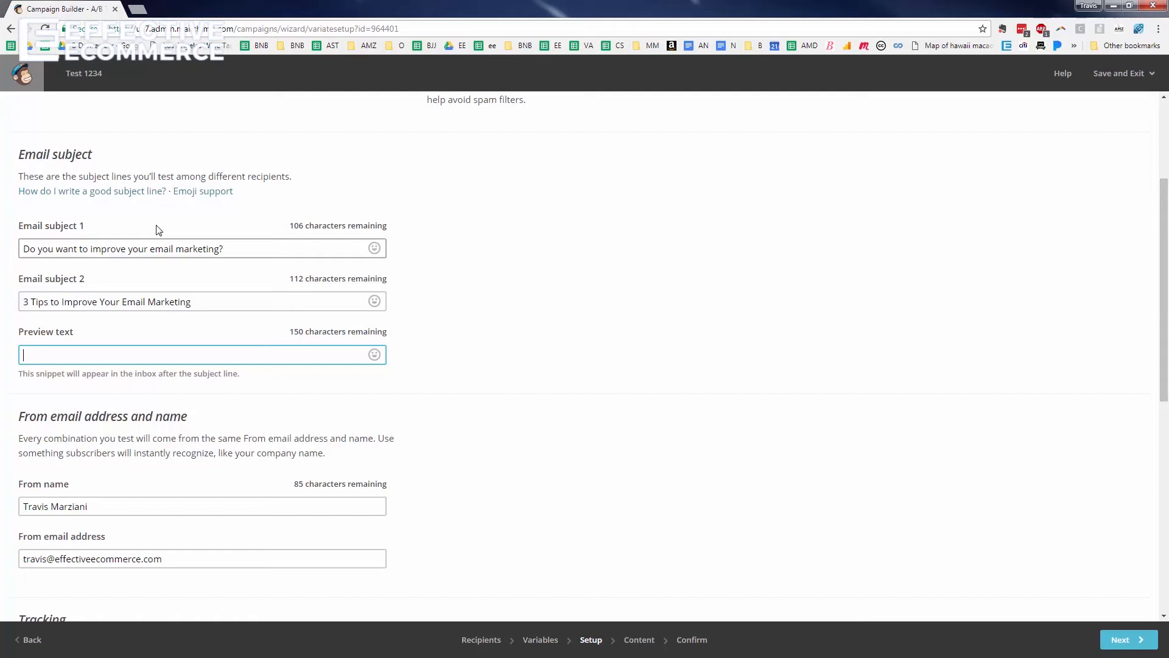
Briefly load gmail.com in a new browser tab, then return to the campaign
left_click(140, 8)
type("gmail.com")
key("Return")
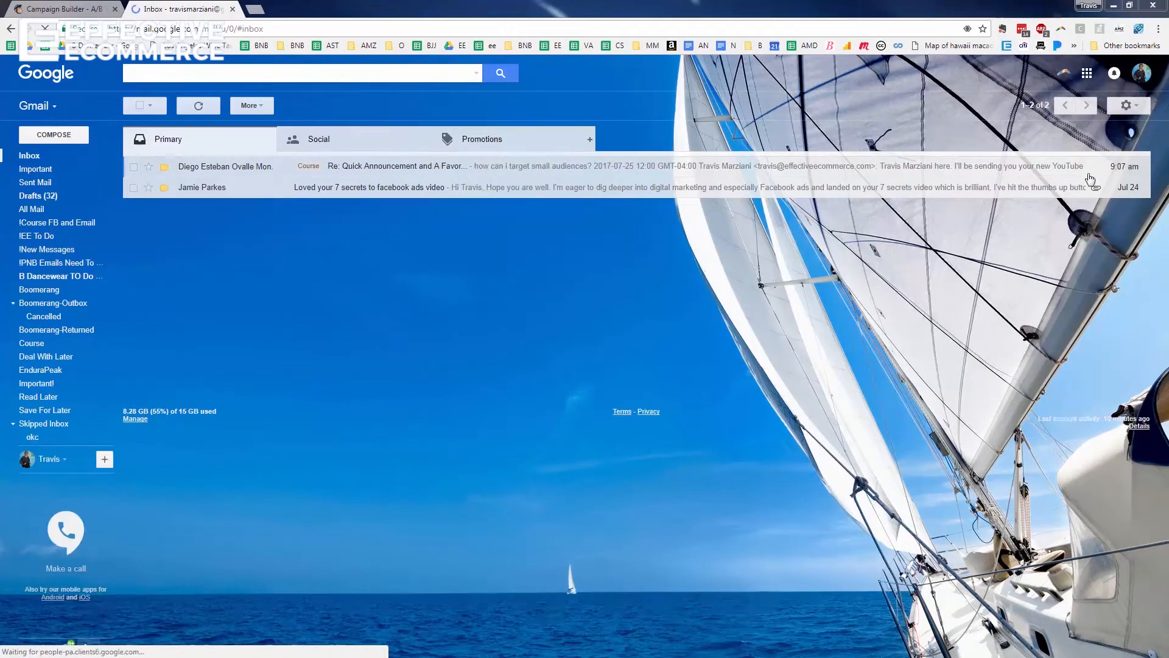
left_click(232, 10)
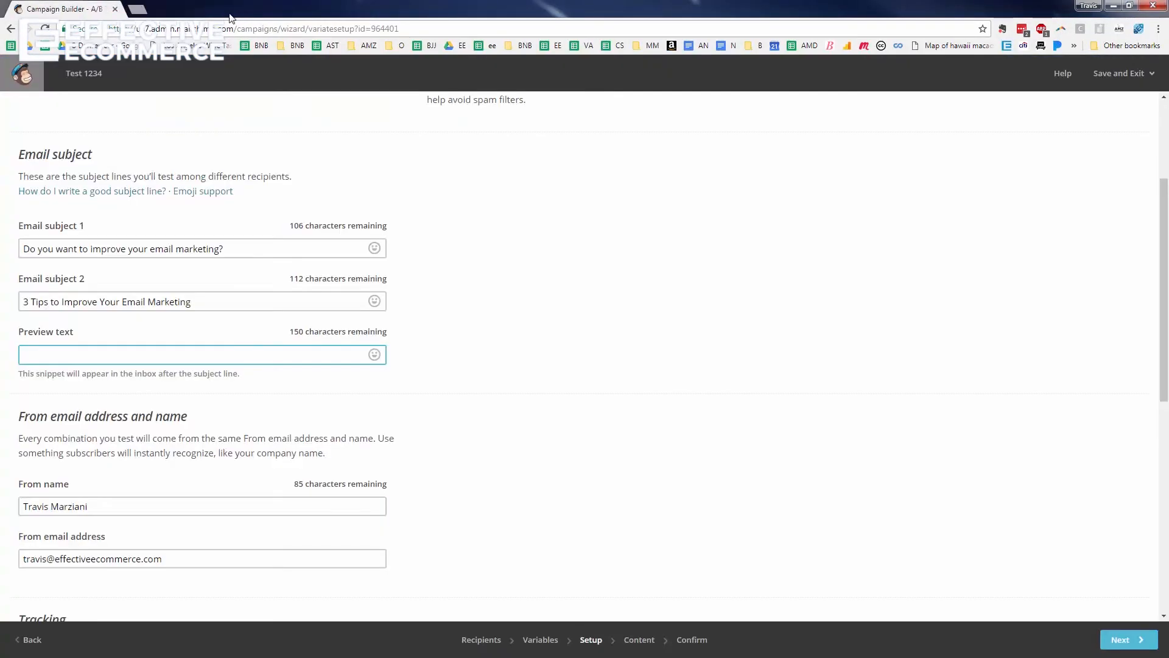
Enter preview text on the best methods, tips and tricks for email marketing, then continue
type("The best me")
type("thods of")
key("BackSpace")
key("BackSpace")
type("tips and ")
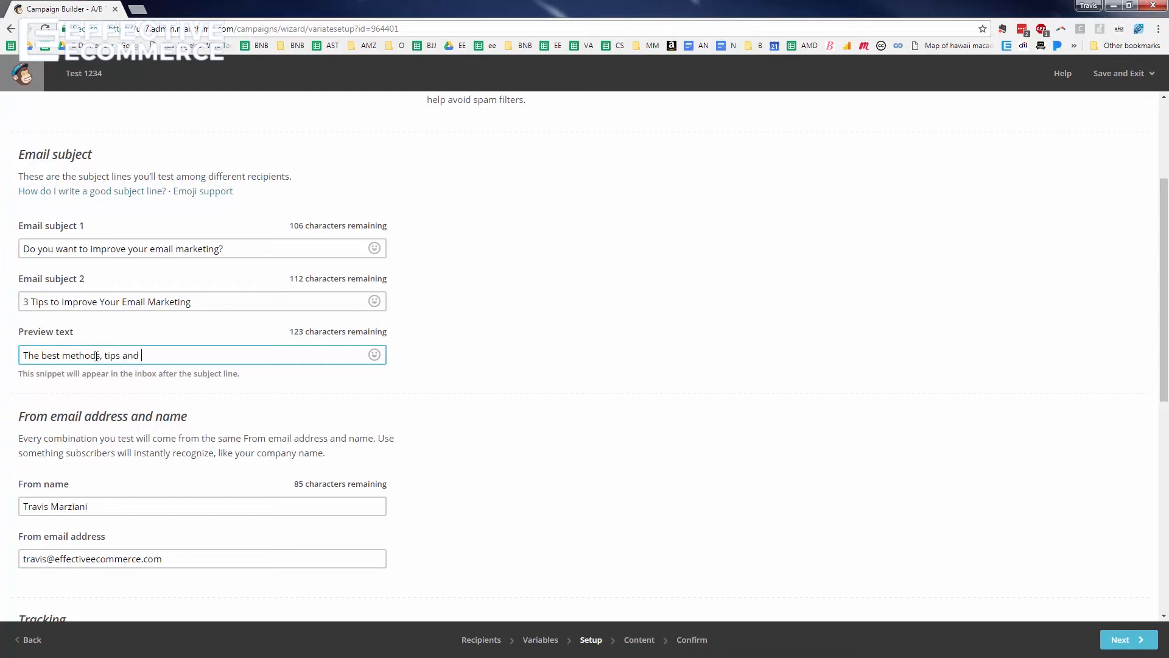
type("tricks for email marketing!")
scroll(248, 400, "down", 3)
scroll(232, 344, "down", 4)
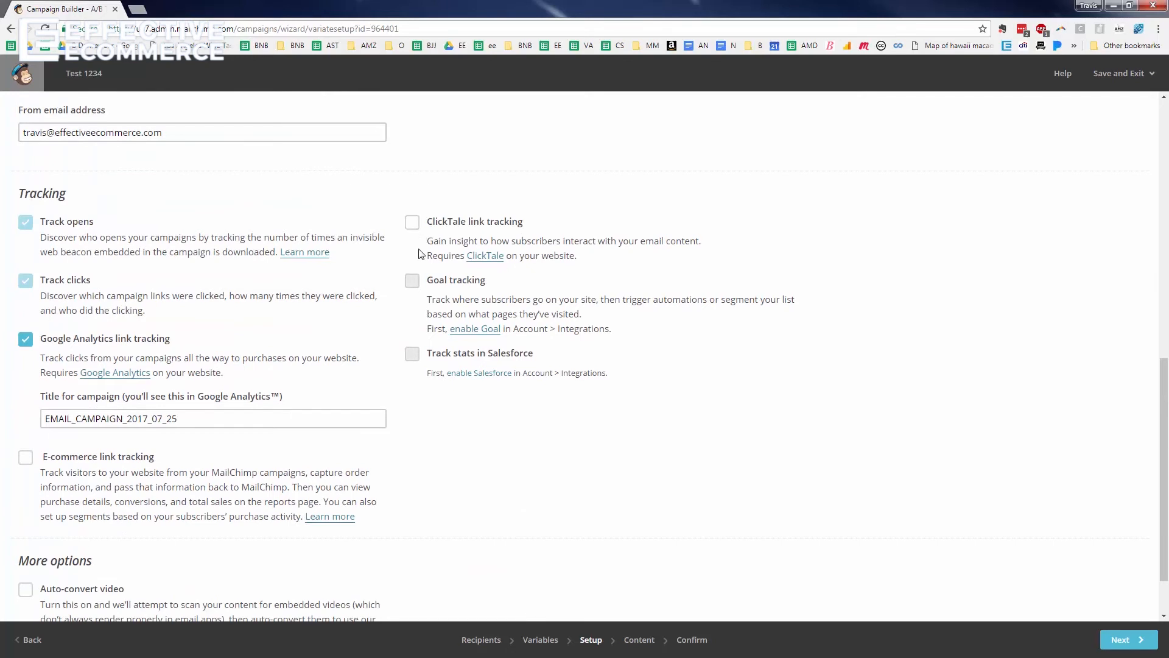
scroll(419, 253, "down", 1)
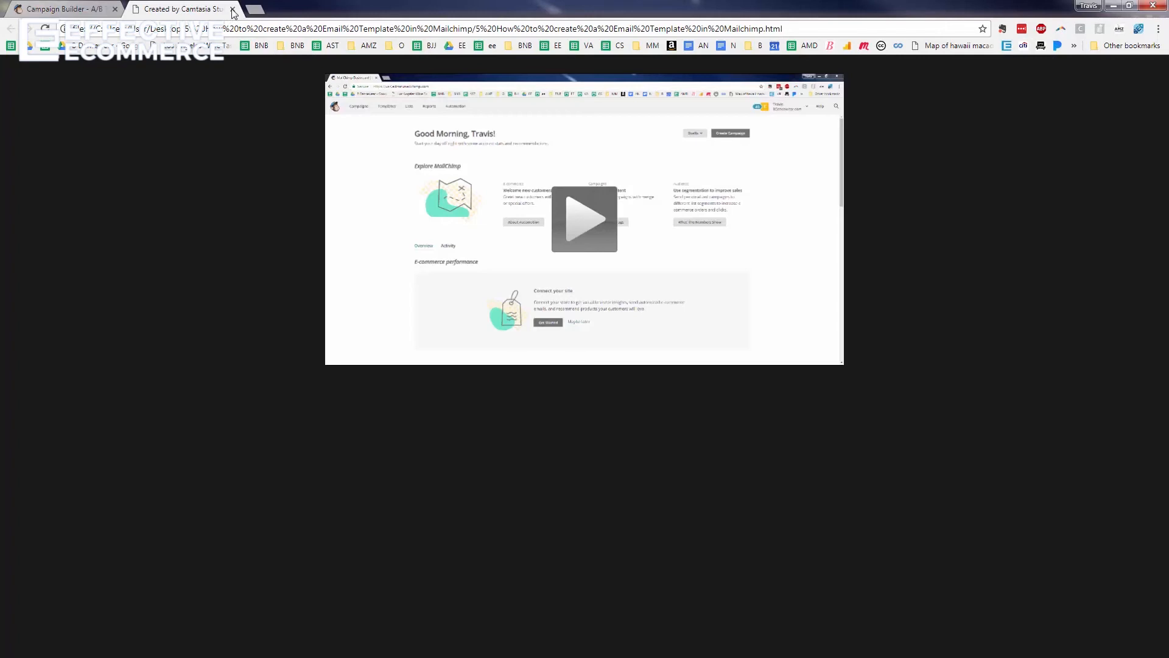
left_click(233, 9)
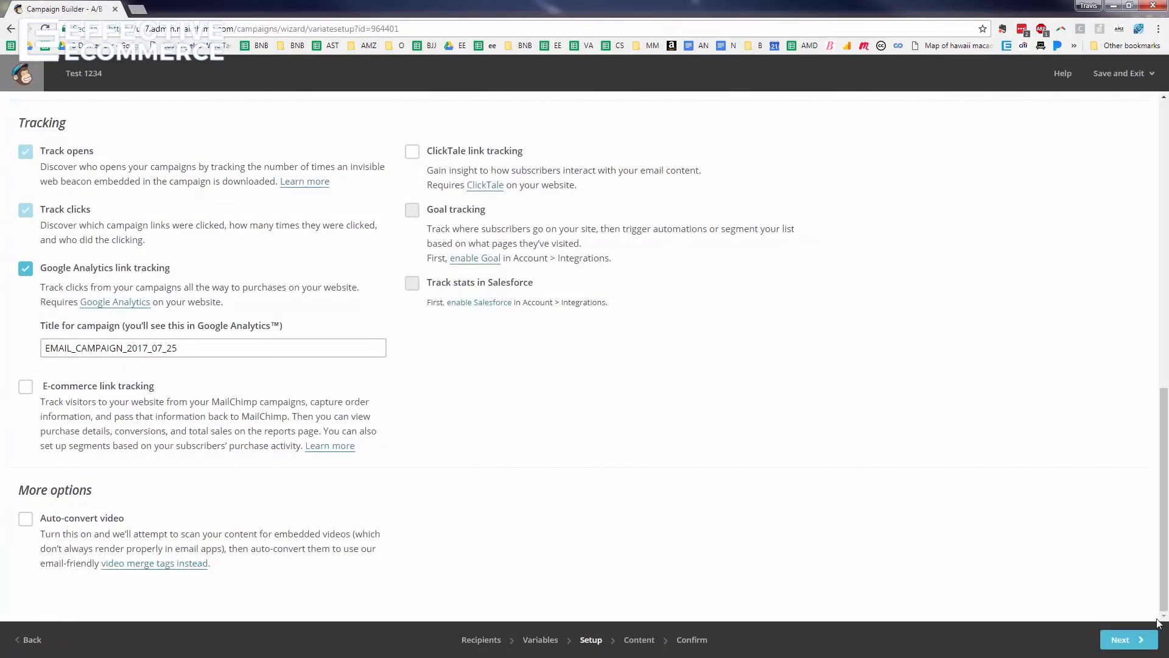
left_click(1137, 642)
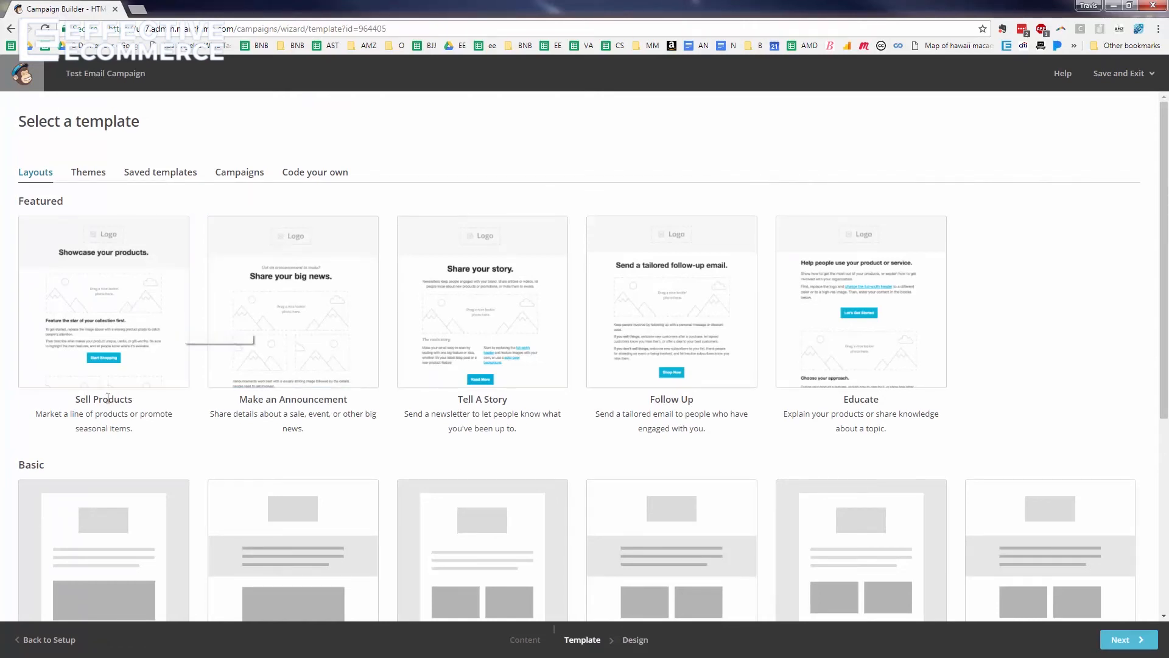
Pick the 1 Column layout, then switch to the Saved templates list
scroll(889, 346, "down", 3)
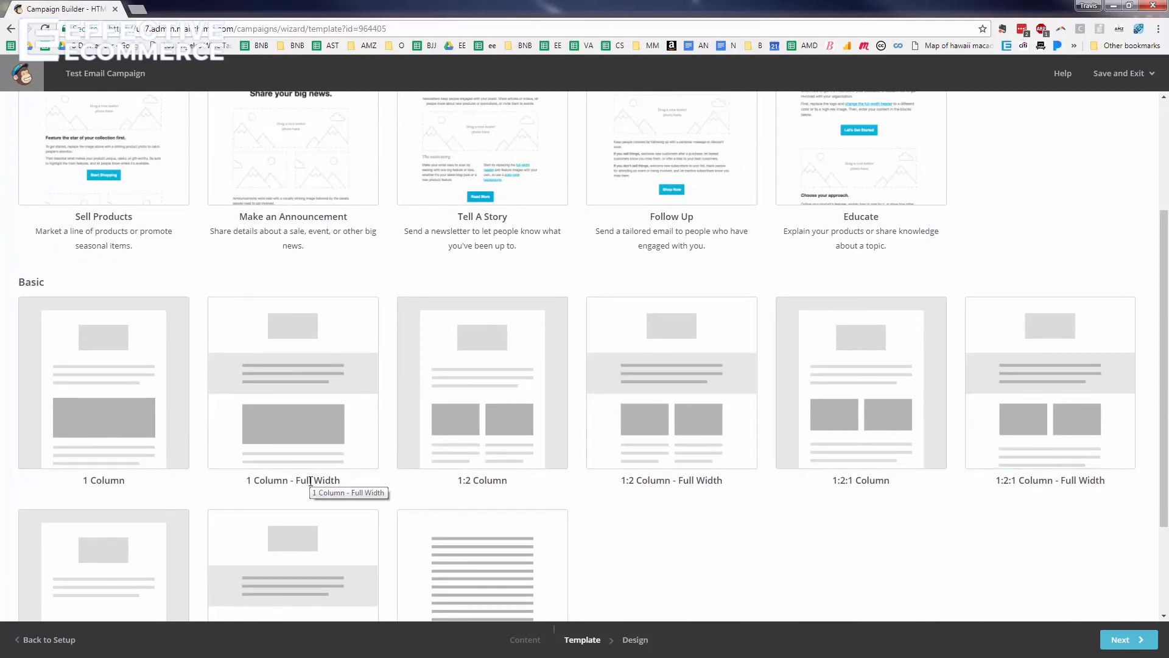
left_click(143, 445)
scroll(142, 444, "up", 3)
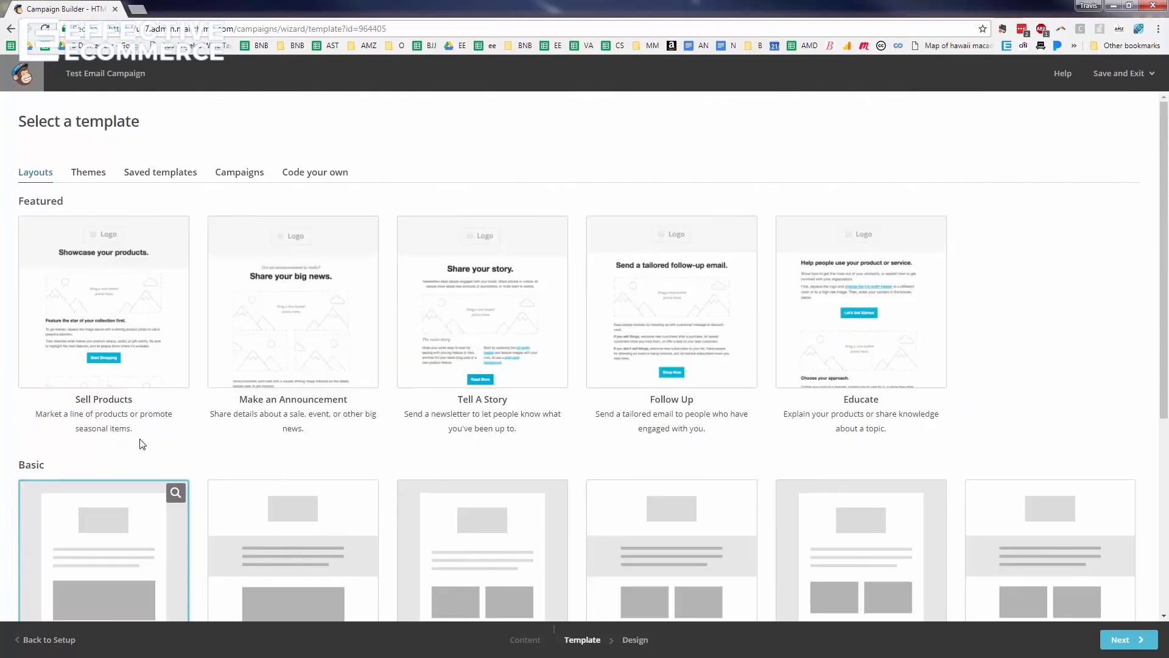
left_click(161, 176)
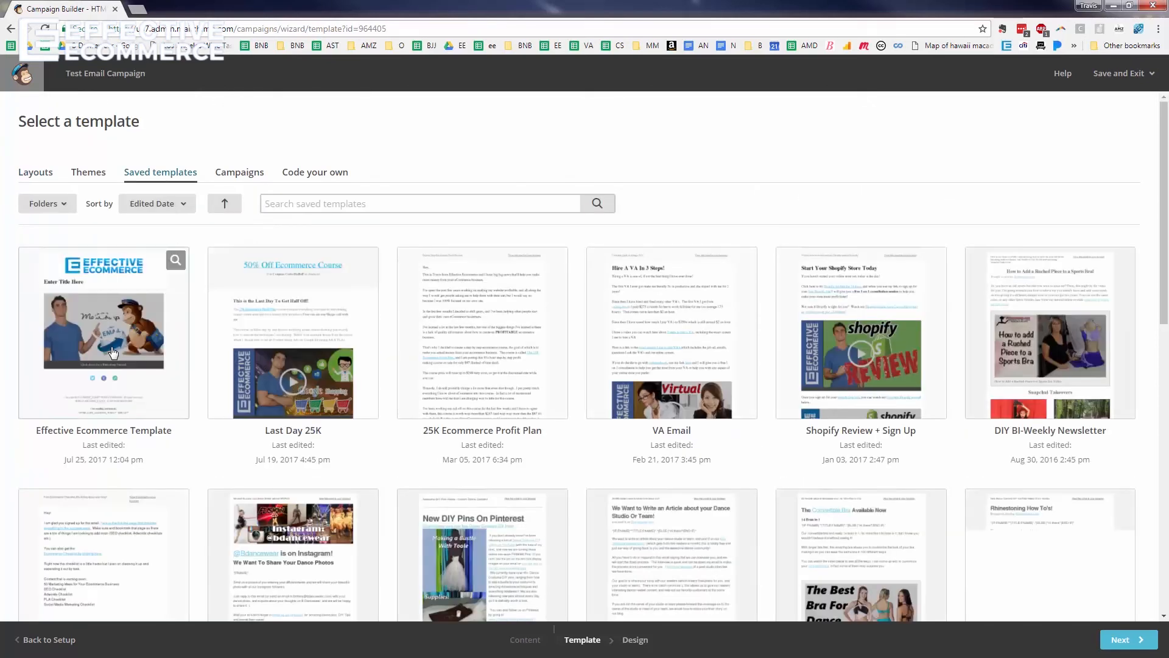
Use the Effective Ecommerce Template and start deleting its logo block
left_click(107, 349)
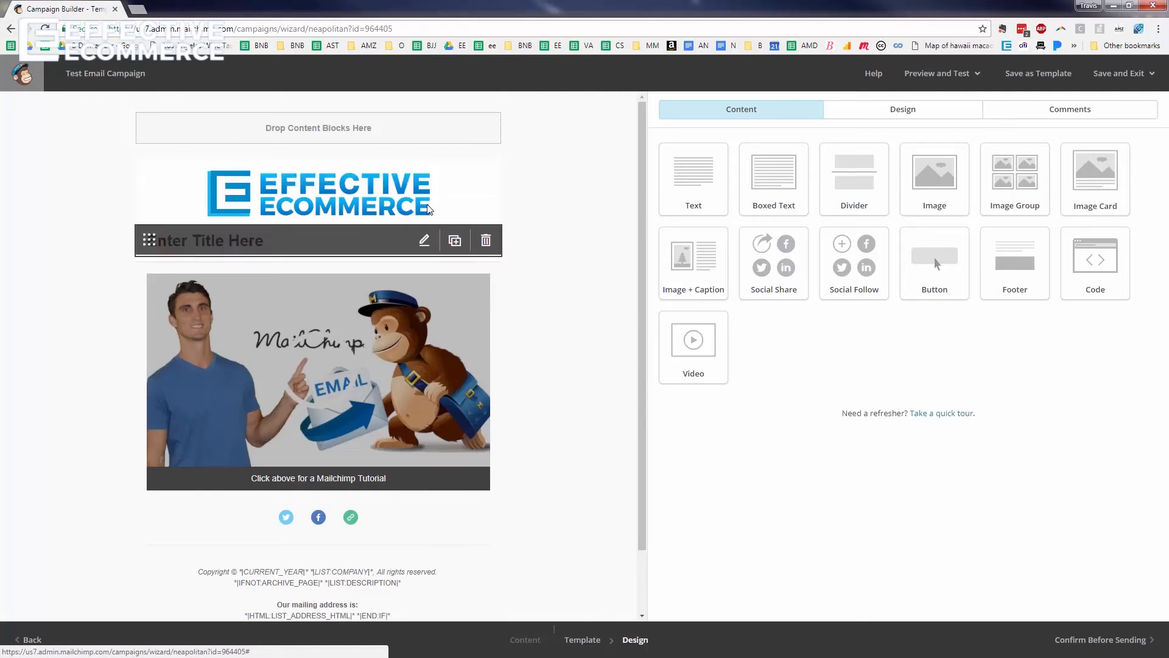
left_click(486, 179)
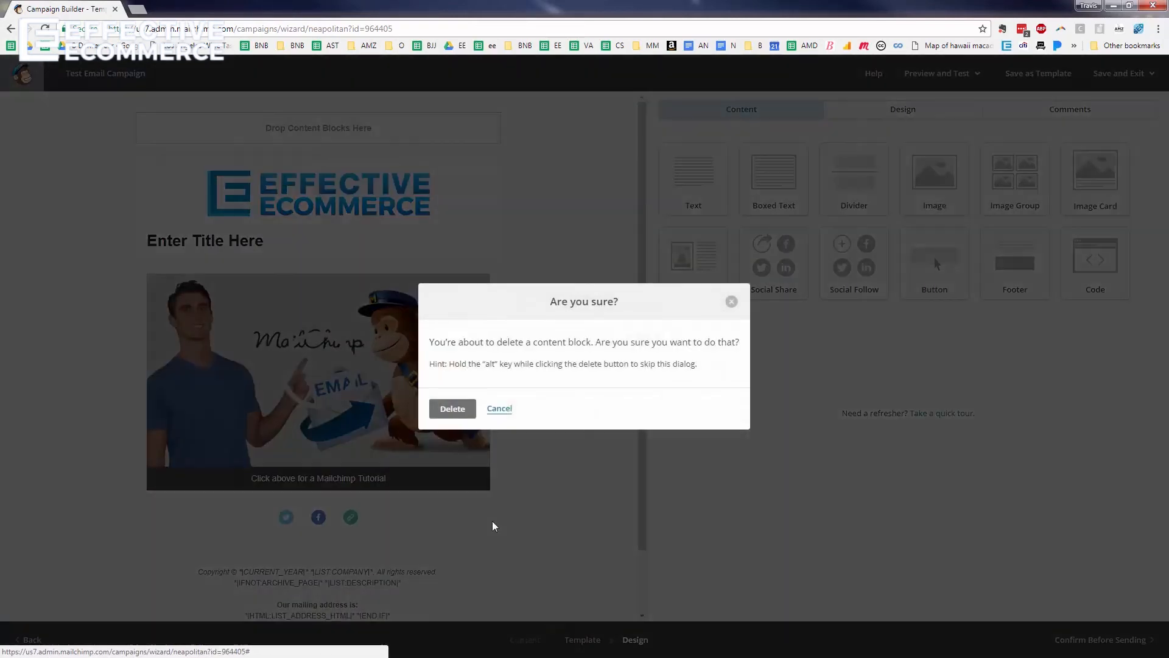
Delete the logo block and replace the heading with '3 Tips to improve your email marketing'
left_click(452, 409)
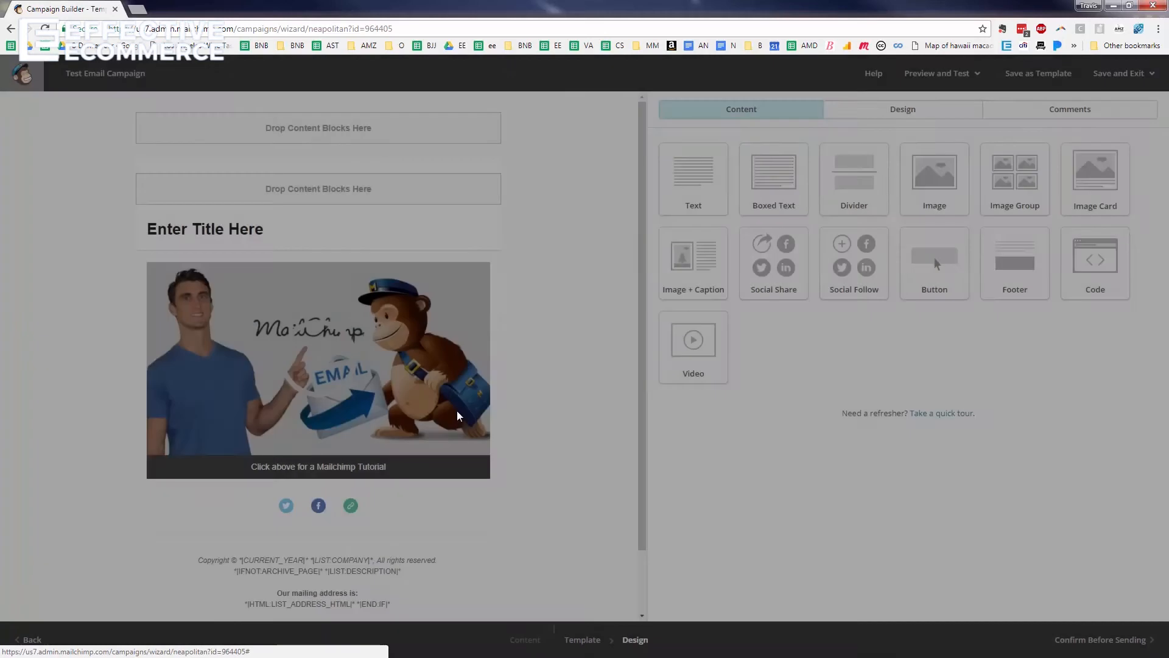
left_click(187, 236)
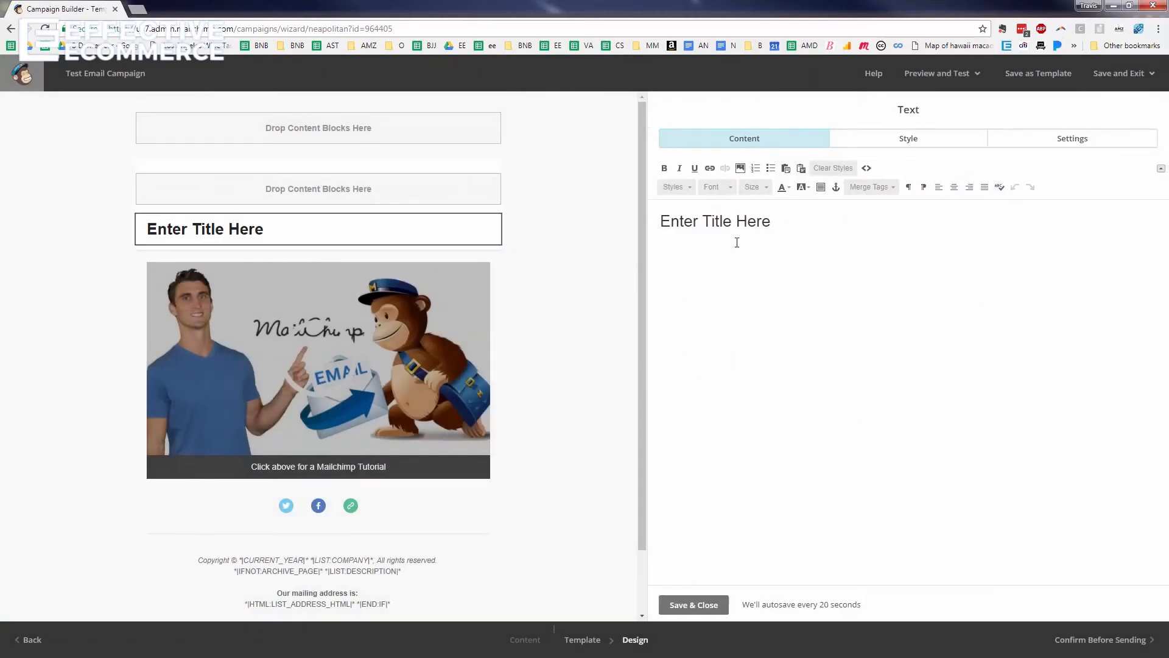
triple_click(737, 235)
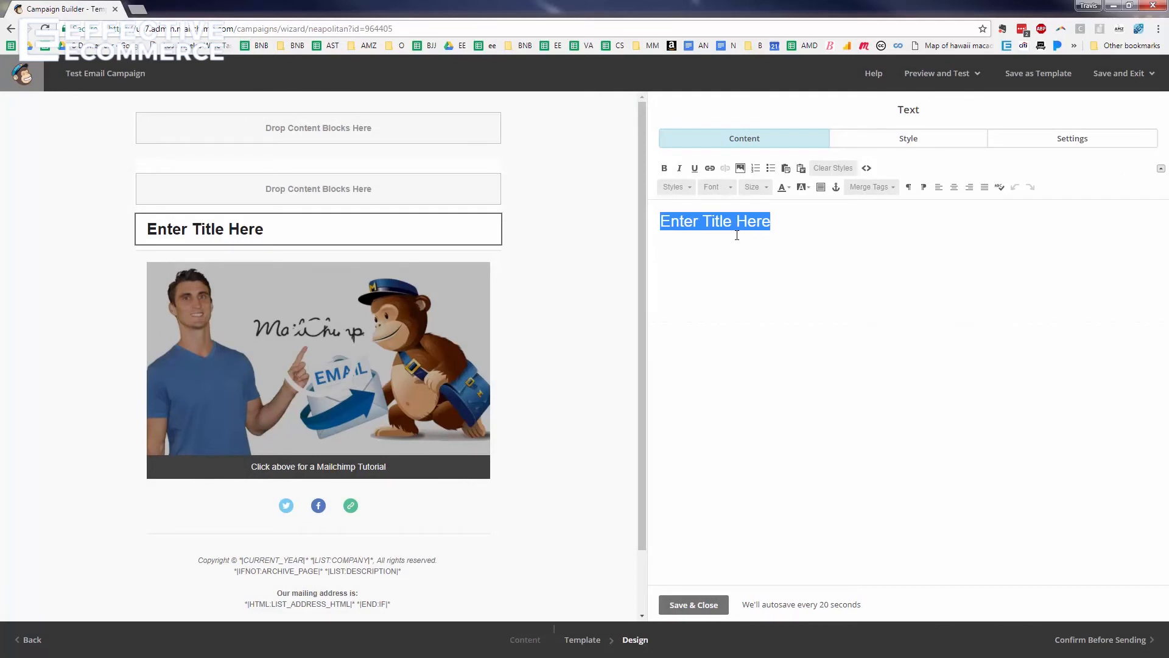
type("3 i")
key("BackSpace")
type("Tips ")
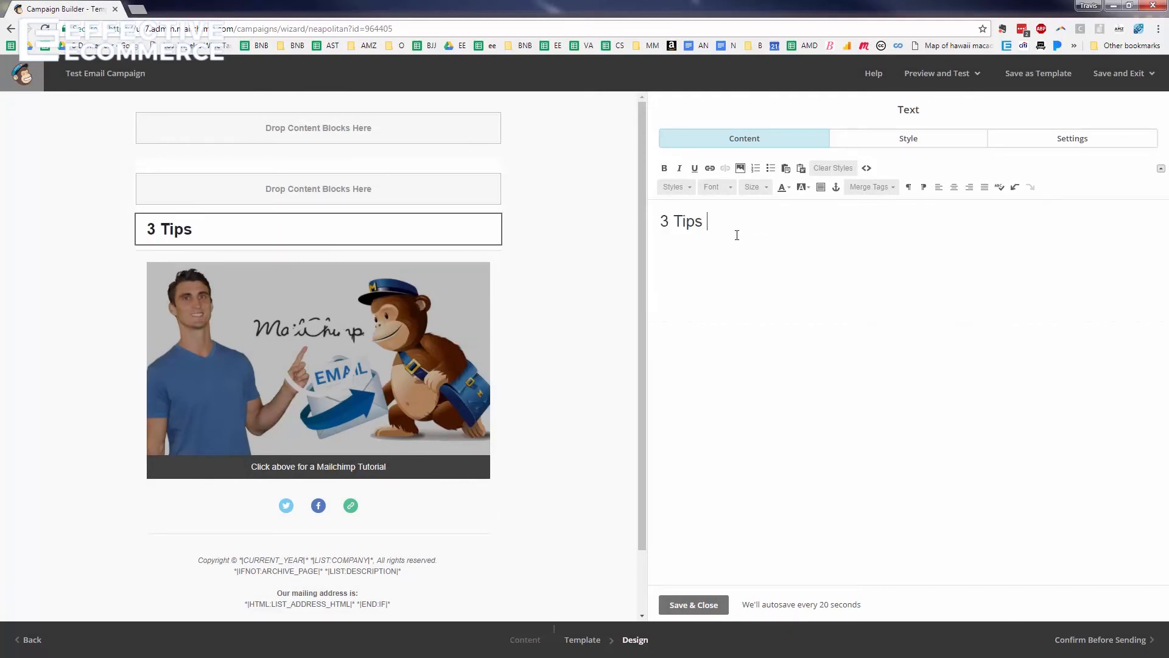
type("to impvoe yo")
key("BackSpace")
key("BackSpace")
key("BackSpace")
key("BackSpace")
key("BackSpace")
key("BackSpace")
type("rove")
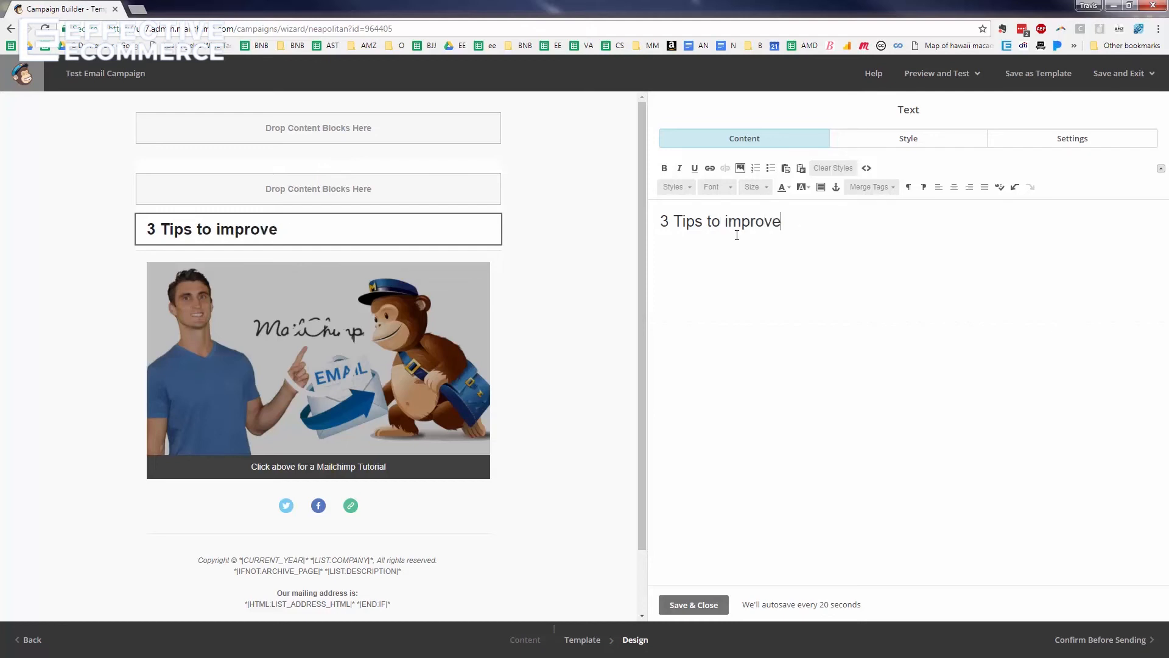
type(" your email marketing!")
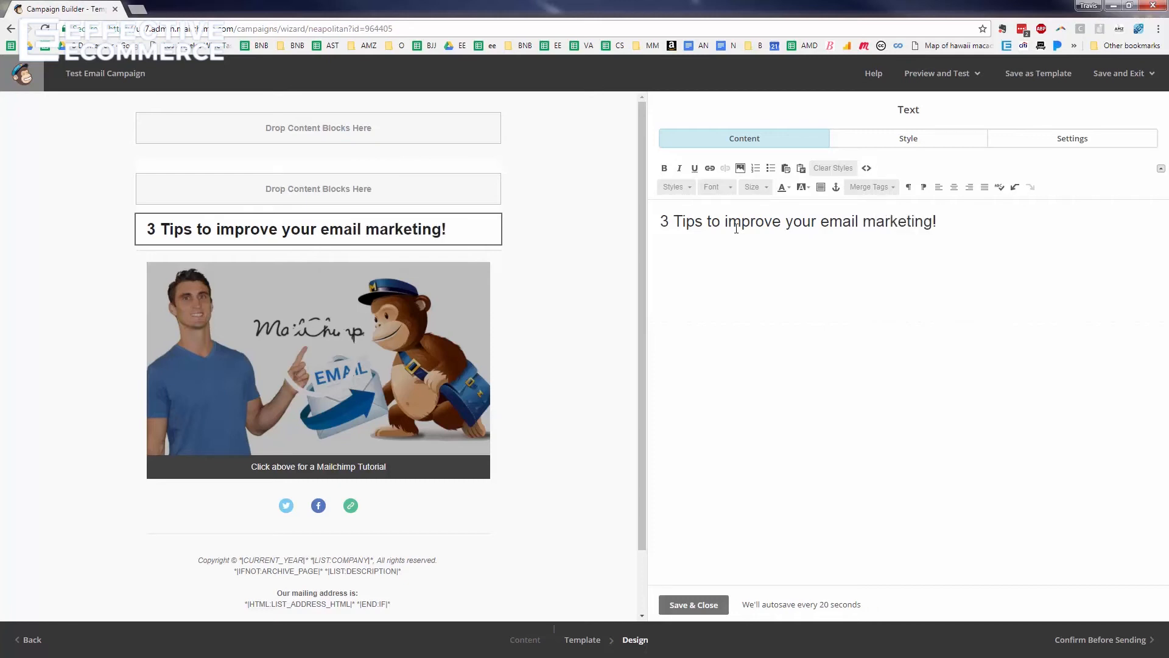
Capitalize the heading to '3 Tips to Improve Your Email Marketing' and save it
left_click(729, 222)
key("BackSpace")
type("I")
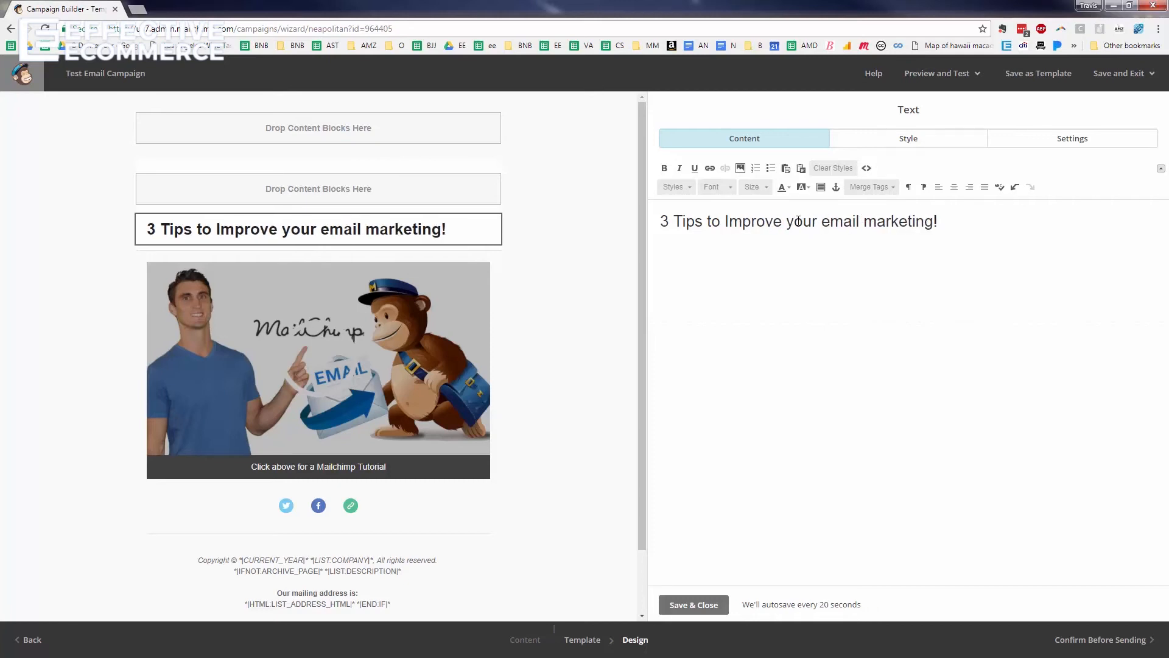
key("BackSpace")
type("Y")
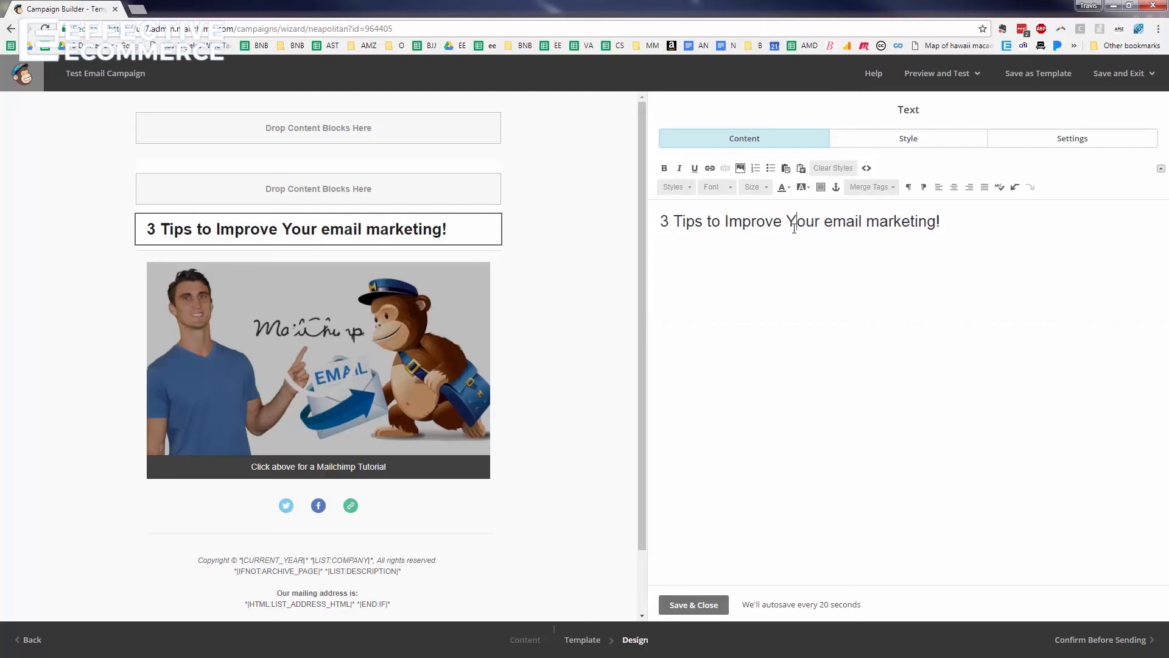
left_click(833, 220)
key("BackSpace")
type("E")
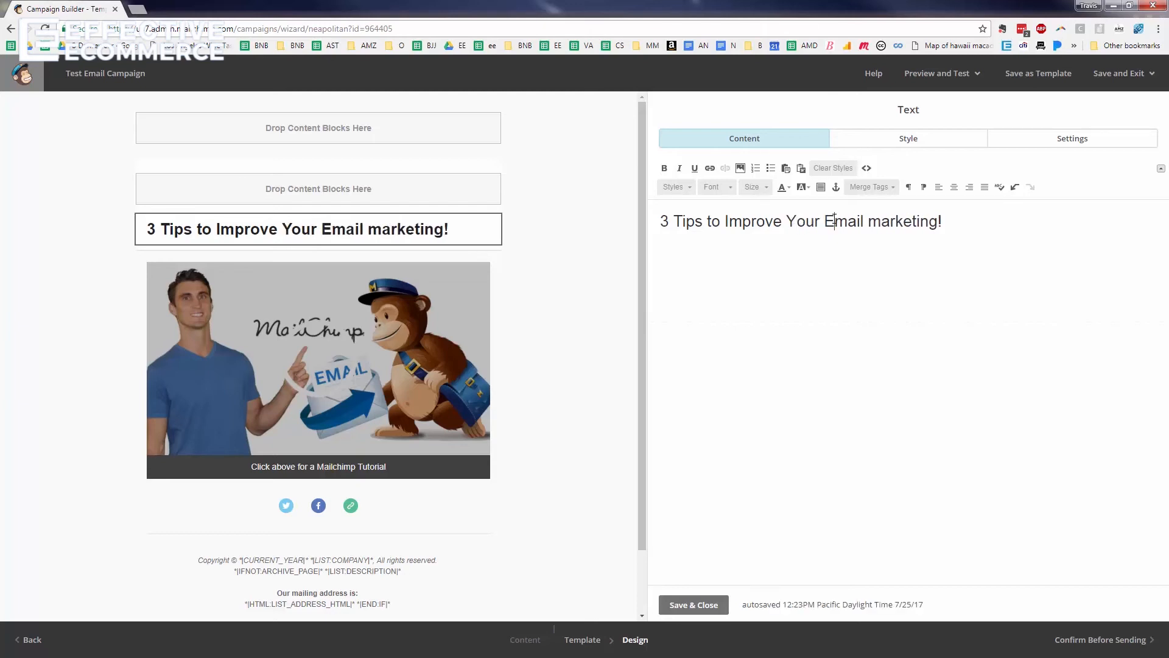
left_click(883, 222)
key("BackSpace")
type("M")
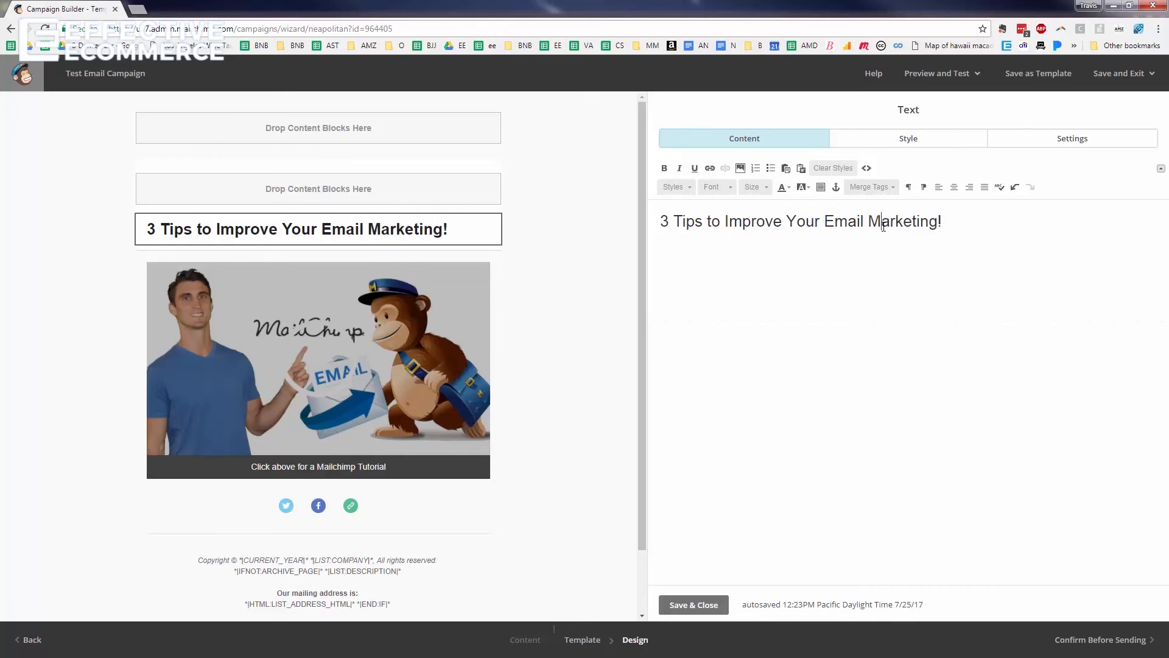
left_click(684, 606)
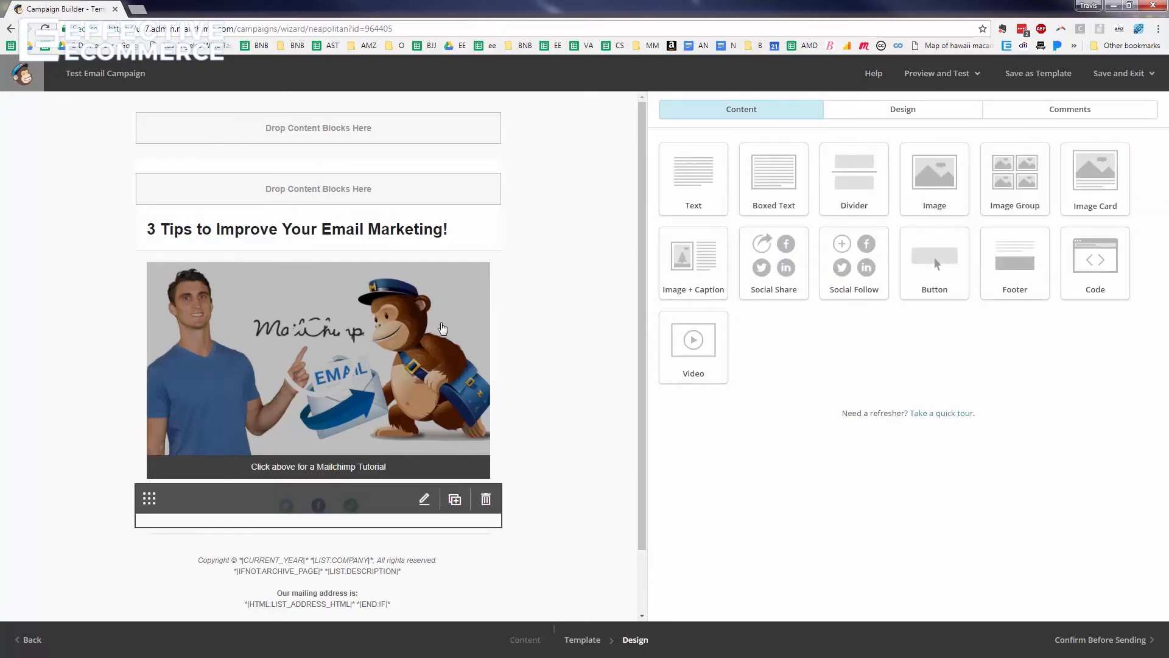
Add a text block under the heading reading 'Watch the video below to learn about email marketing!' and save
left_click_drag(703, 193, 439, 262)
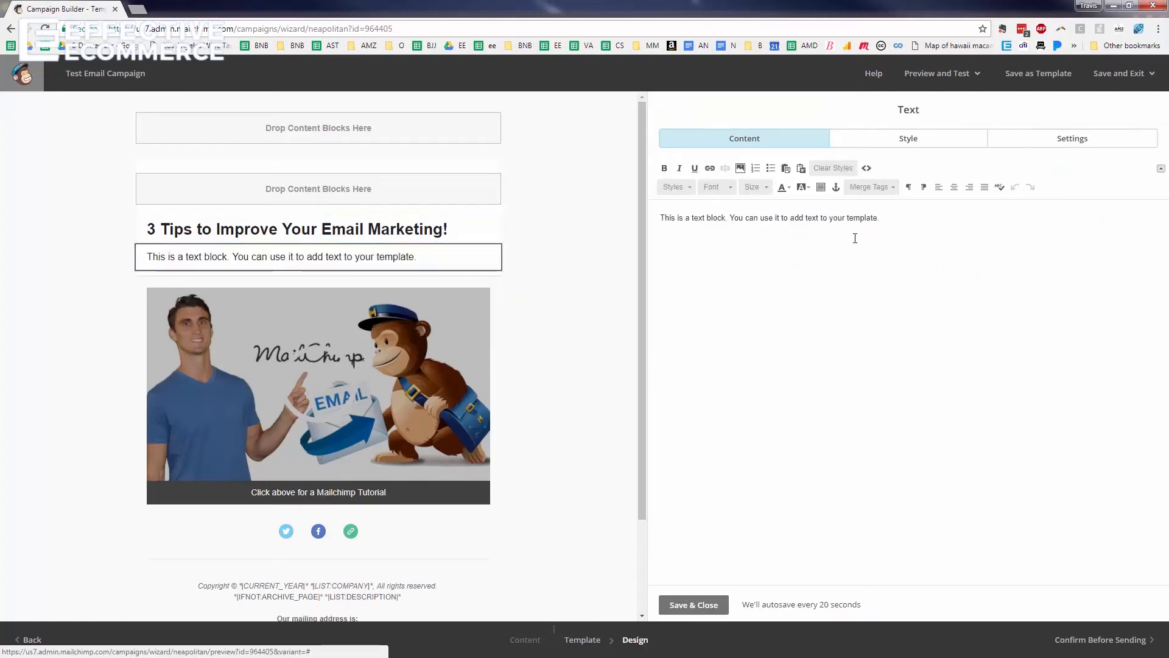
key("ctrl+a")
type("Watch t")
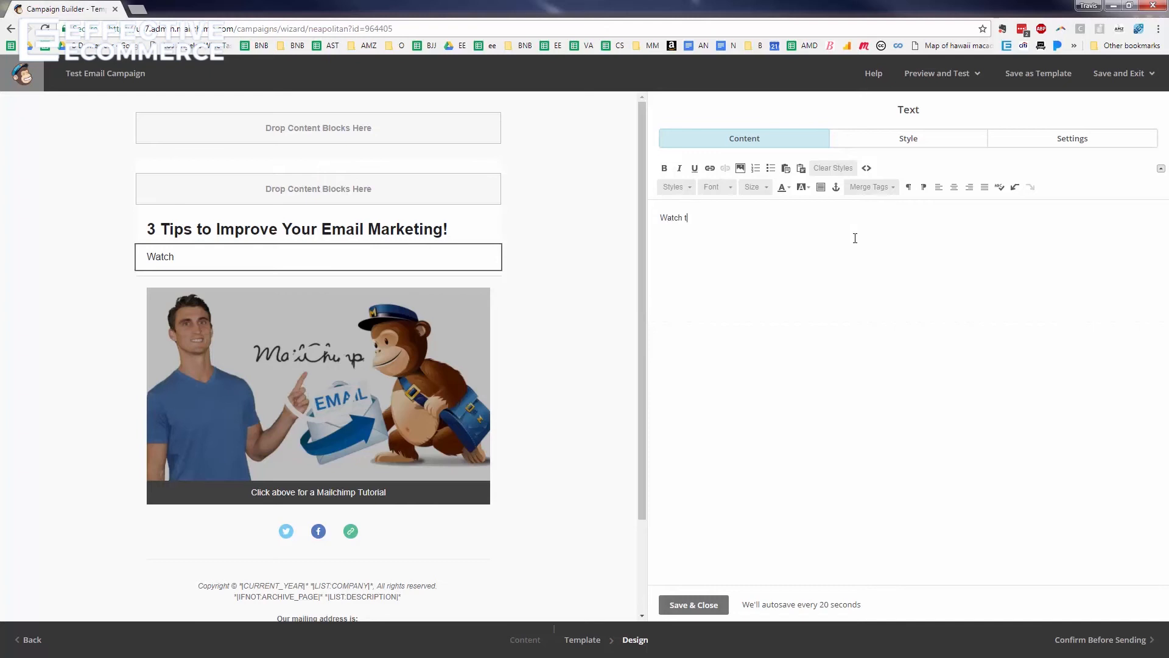
type("he video below to learn about ema")
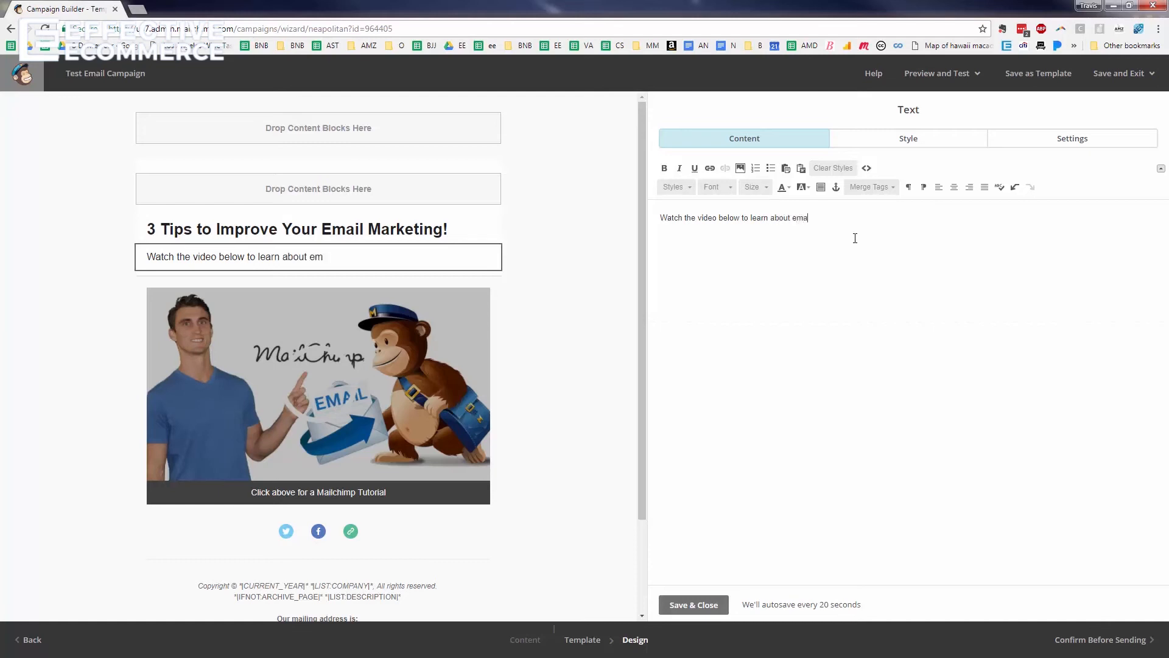
type("il marketing!")
left_click(693, 607)
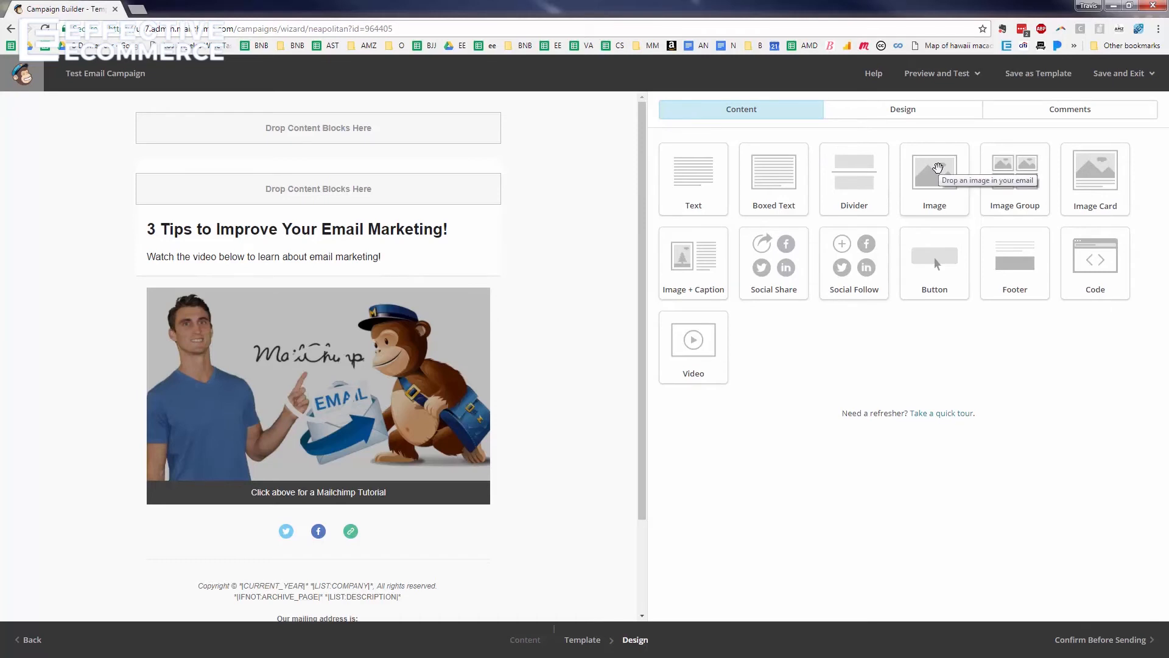
Insert the Effective Ecommerce logo as an image block below the intro text
left_click_drag(934, 180, 326, 310)
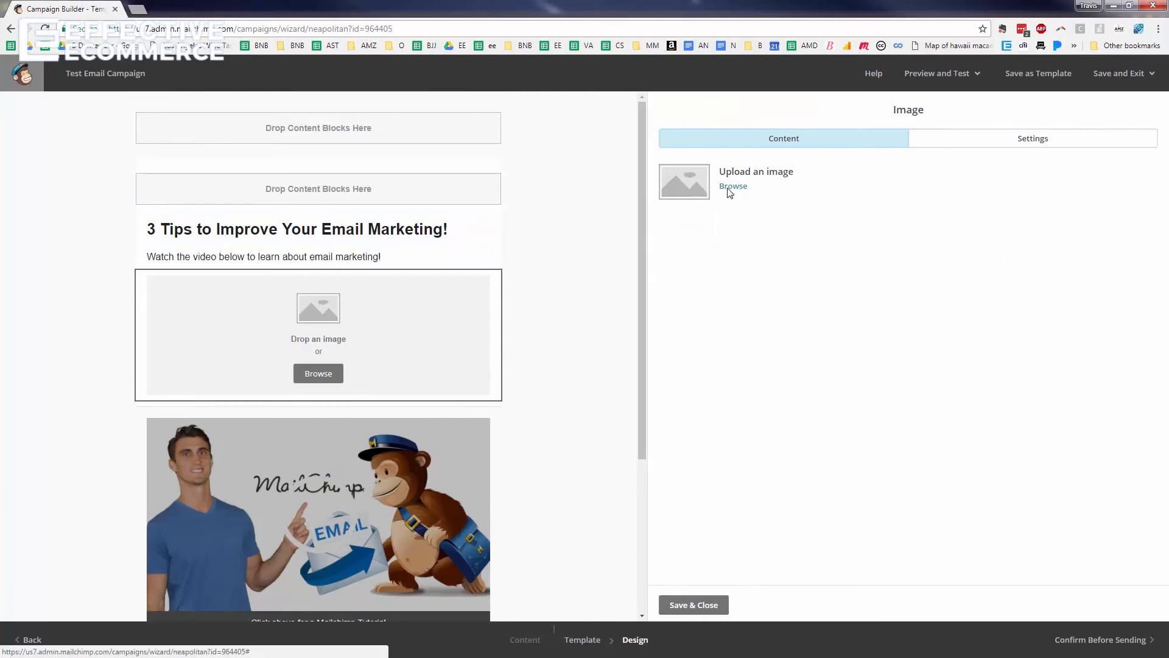
left_click(730, 187)
left_click(229, 217)
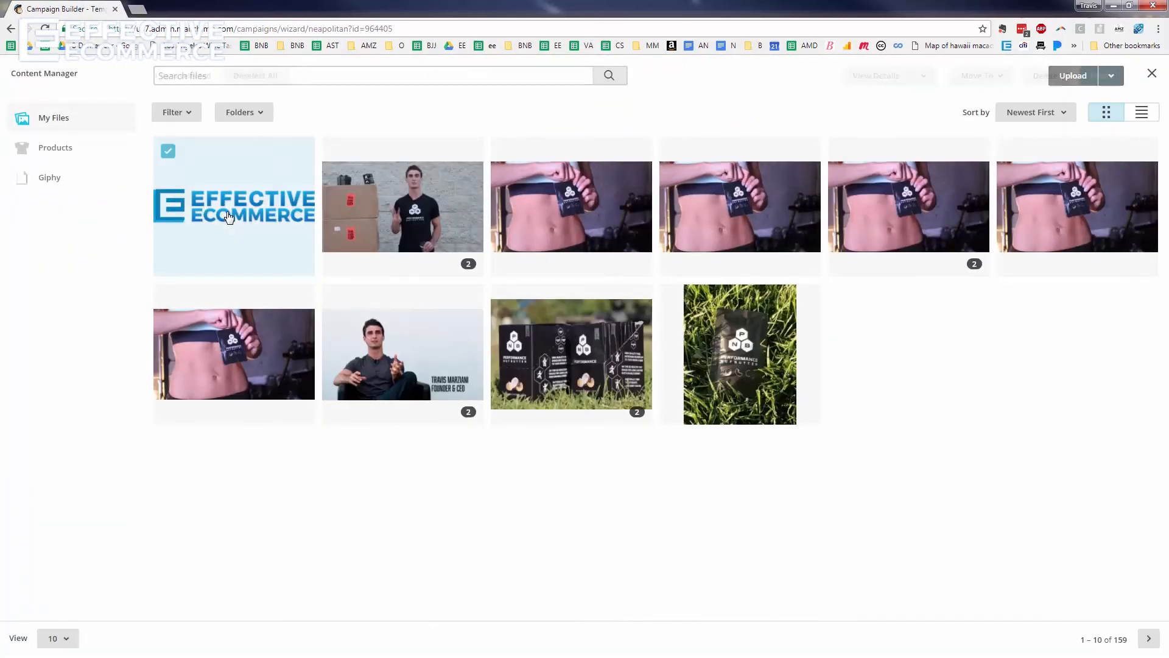
left_click(1102, 77)
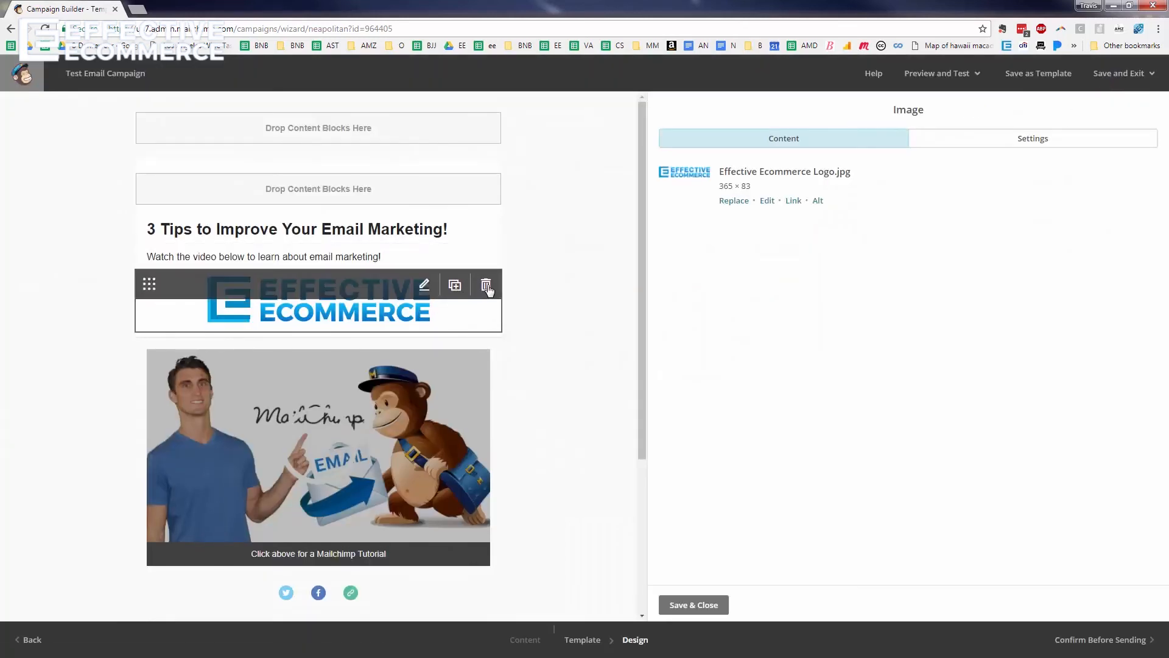
Duplicate the logo block, then delete both the copy and the original logo block
left_click(454, 285)
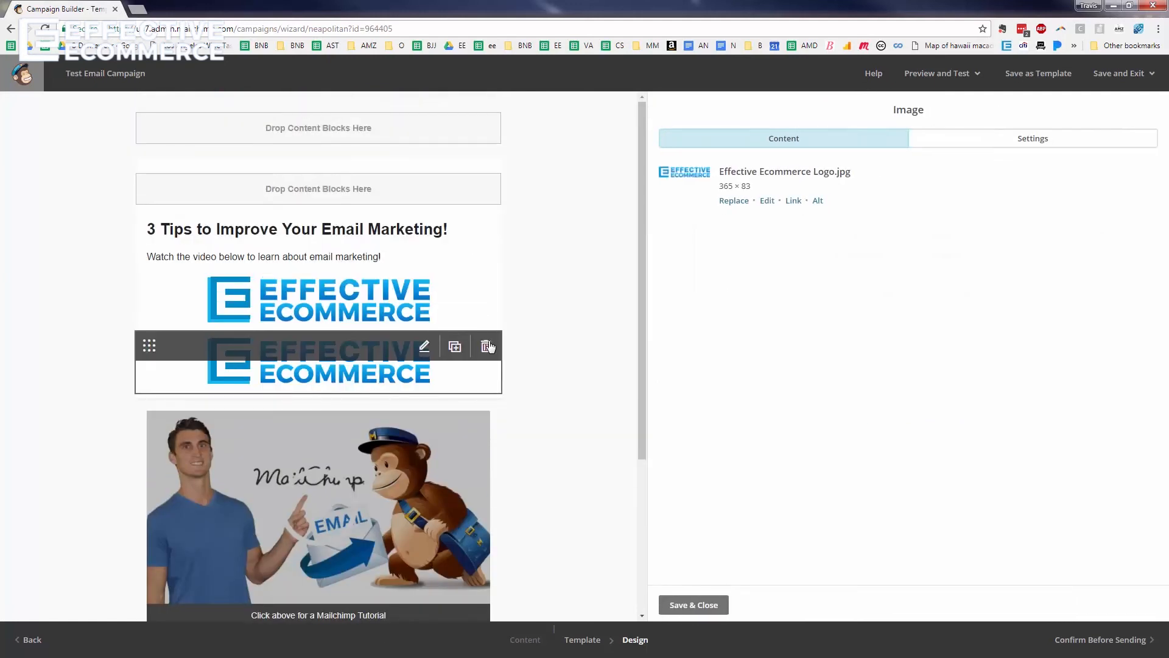
left_click(487, 347)
left_click(448, 409)
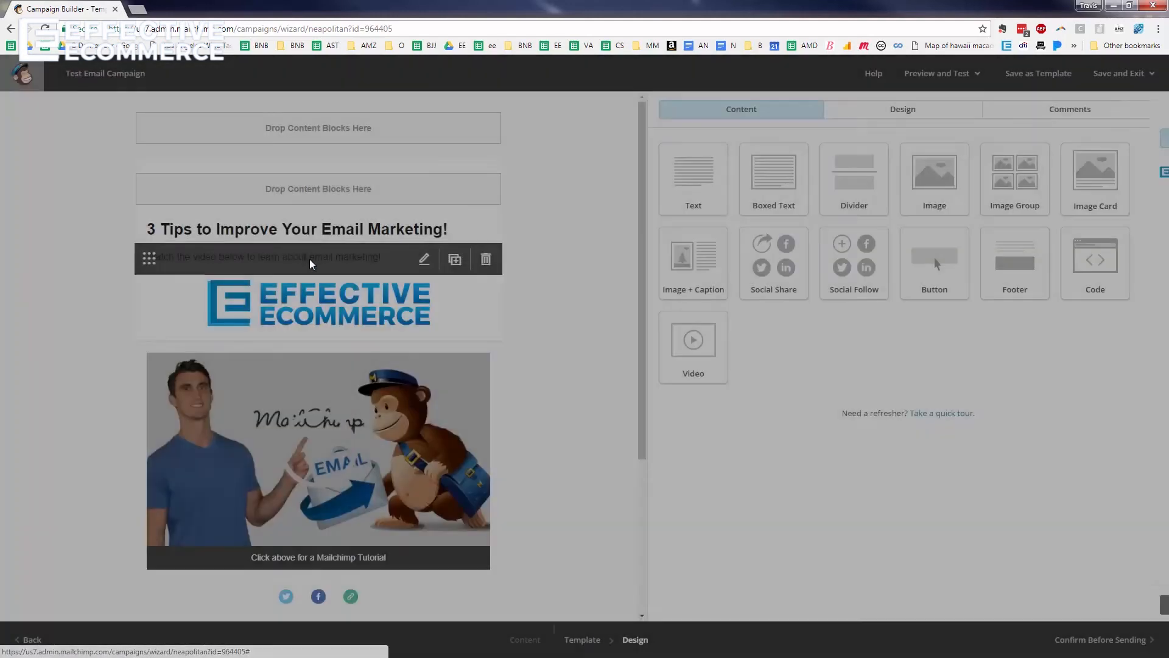
left_click(485, 289)
left_click(451, 414)
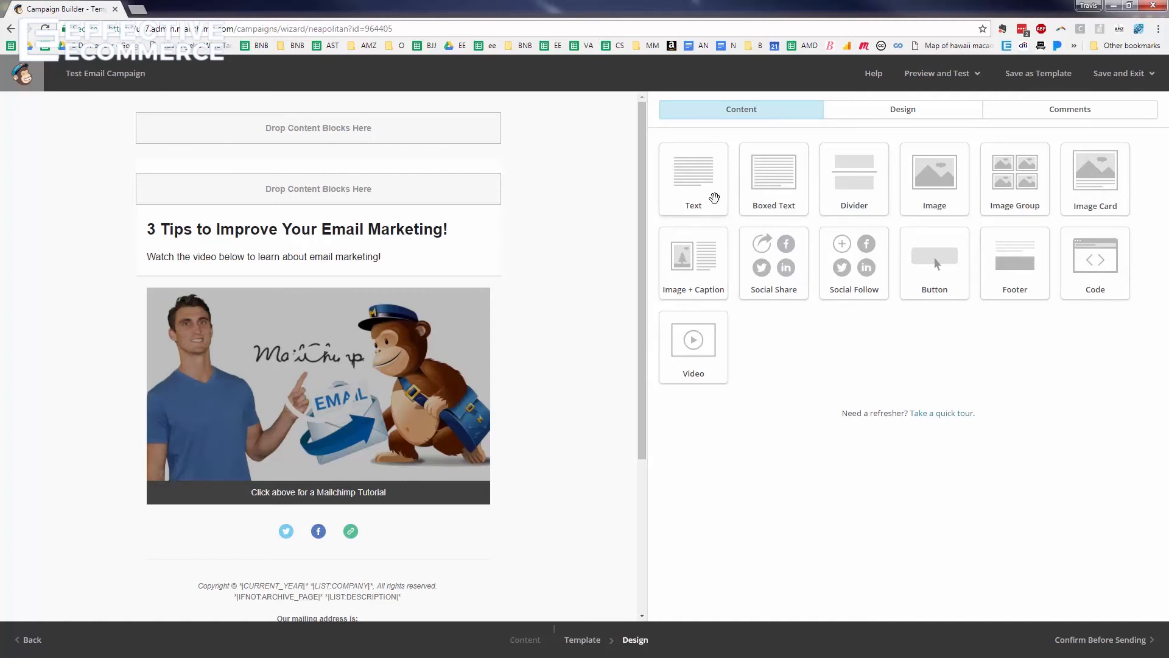
Add a 'Get The Ecommerce Success Pack' button under the intro linking to effectiveecommerce.com/successpack
left_click_drag(523, 278, 473, 329)
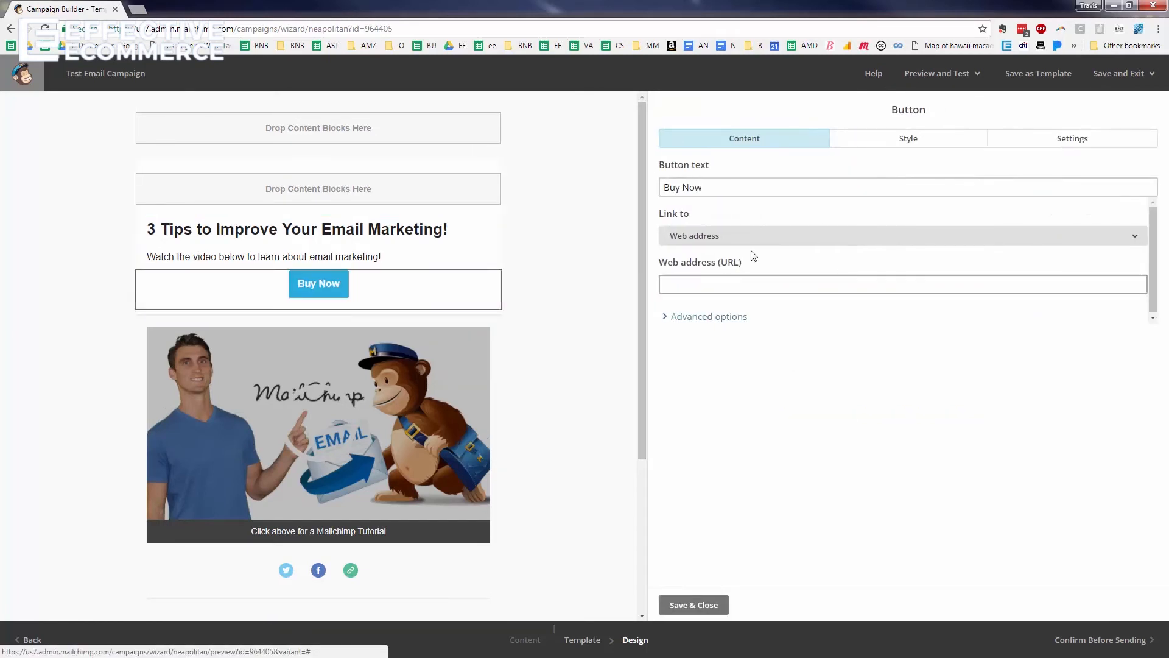
triple_click(742, 192)
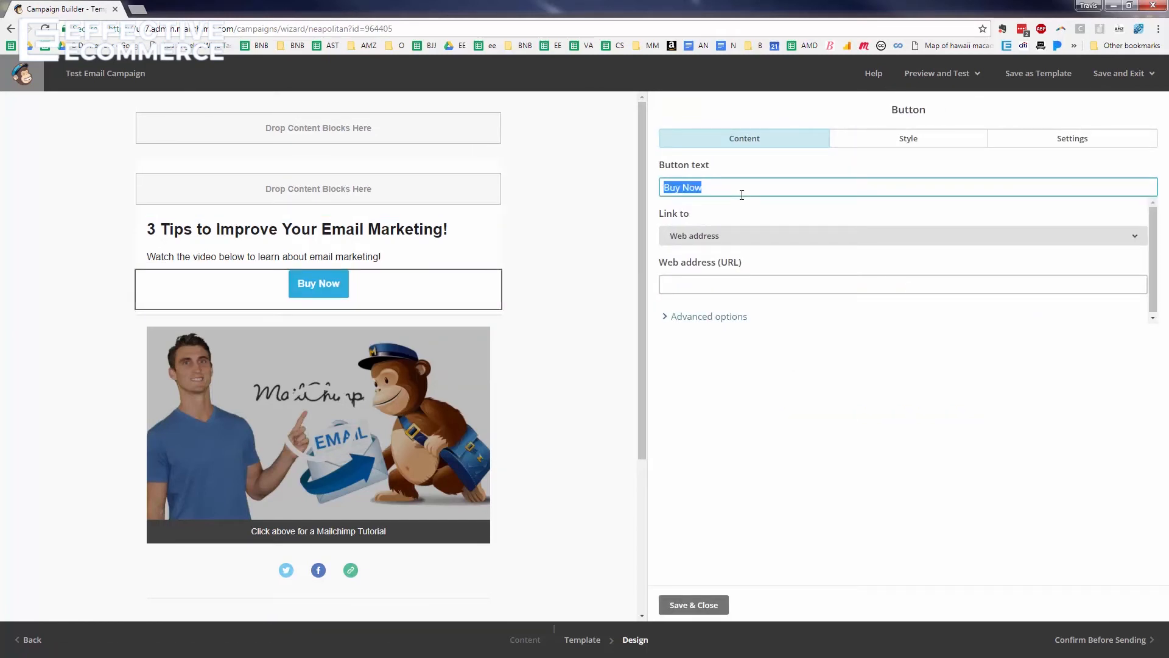
type("Join The E")
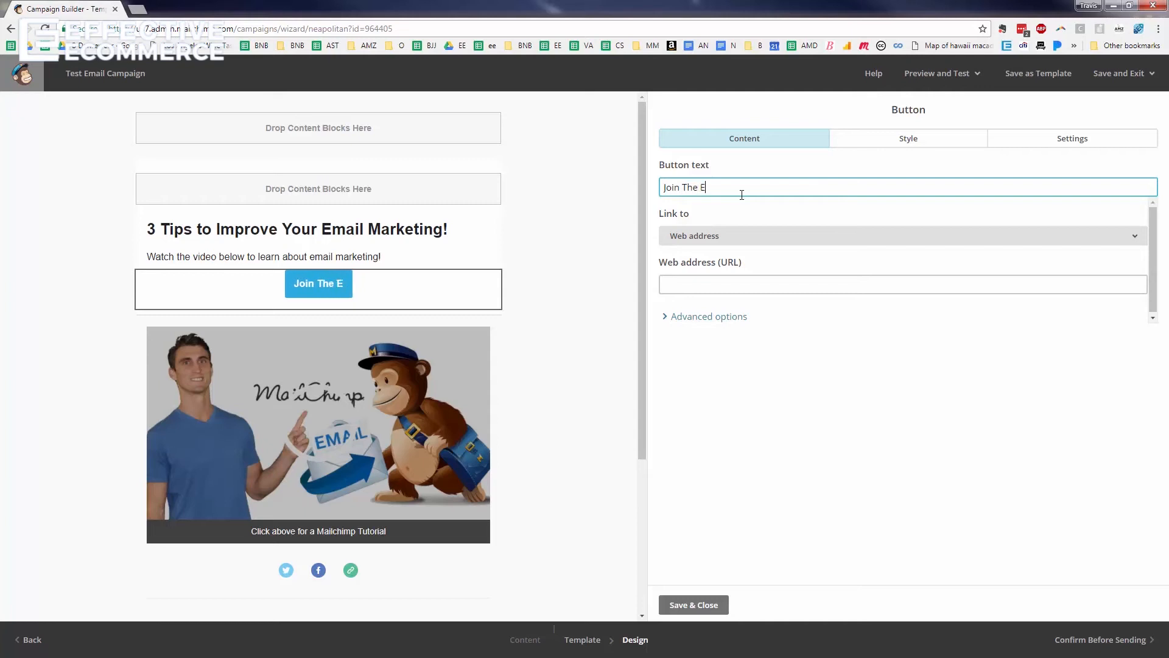
key("BackSpace")
key("BackSpace")
key("BackSpace")
key("BackSpace")
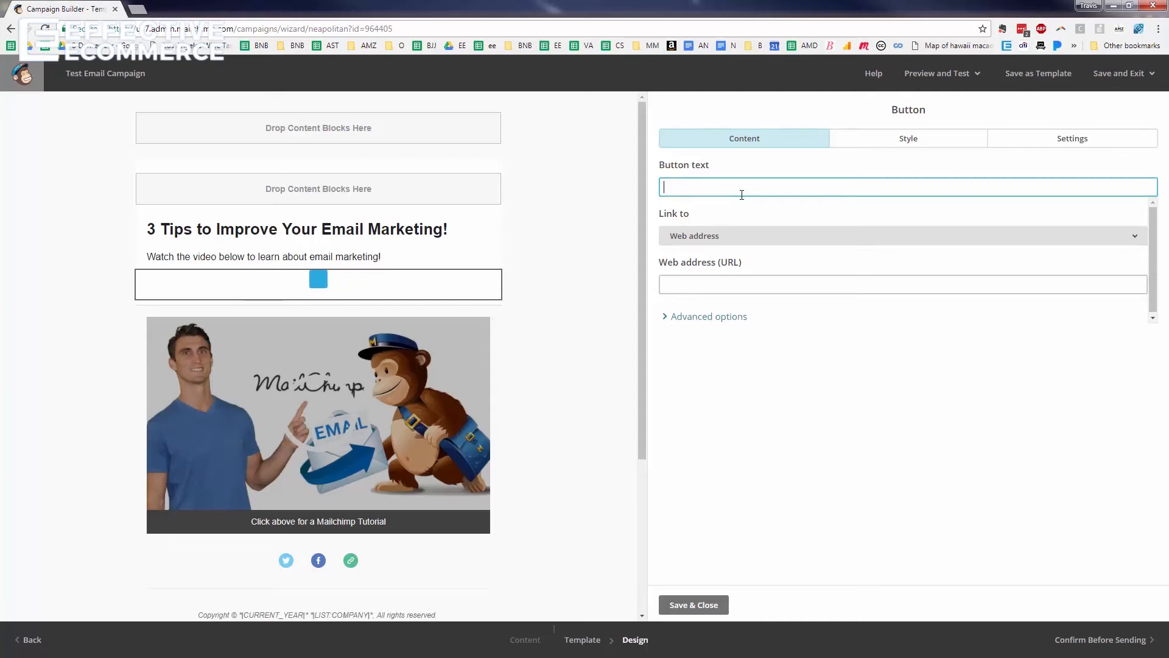
type("E")
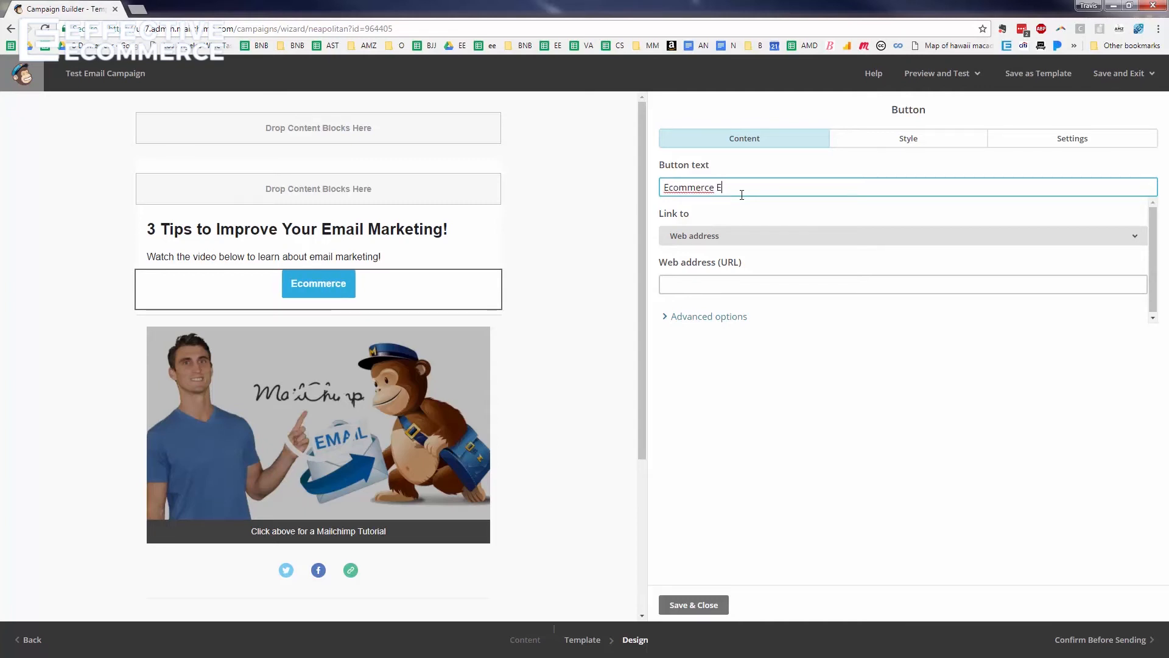
key("BackSpace")
type("Success Pack")
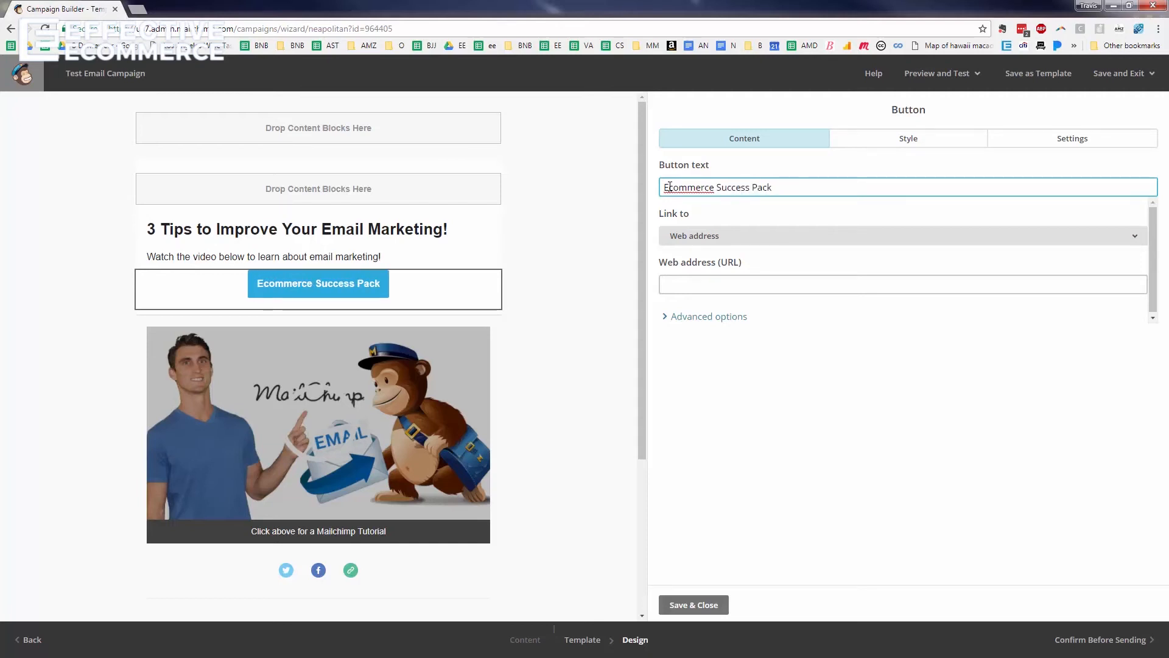
type("Get The")
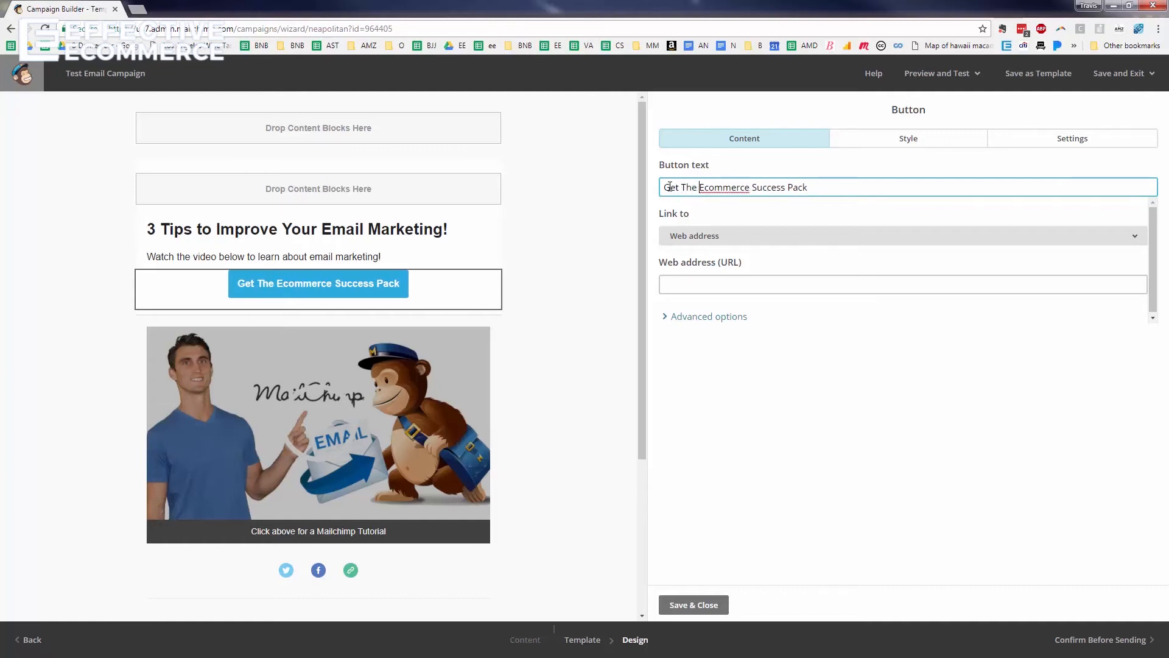
left_click(738, 281)
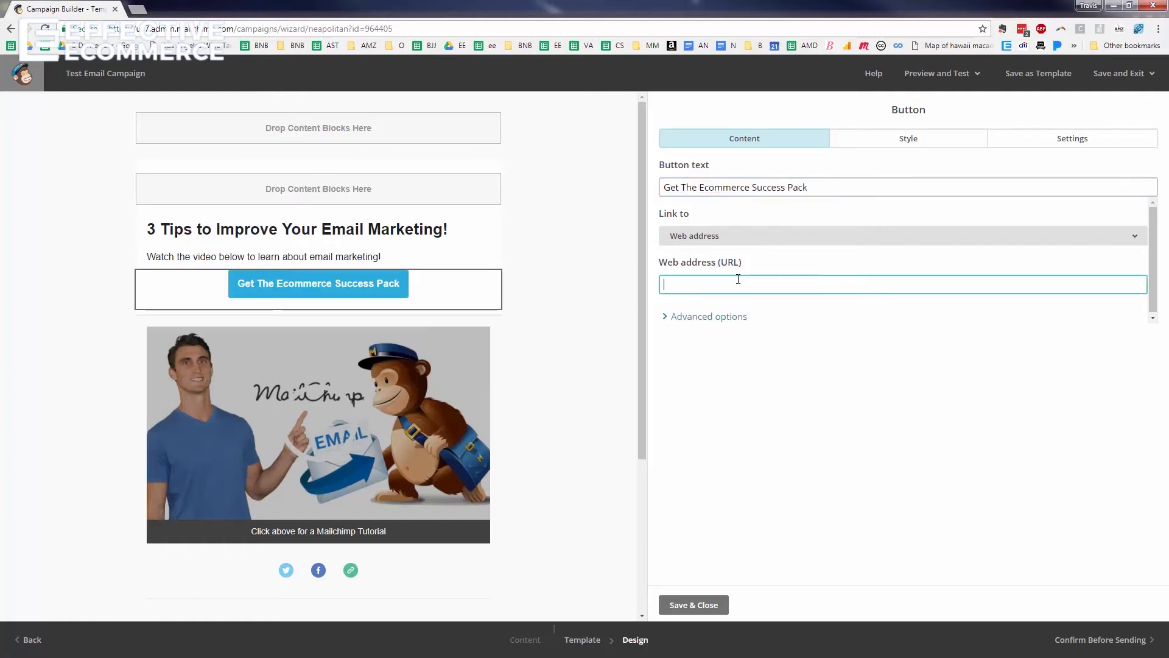
type("effectiveecommerce.com/successpack")
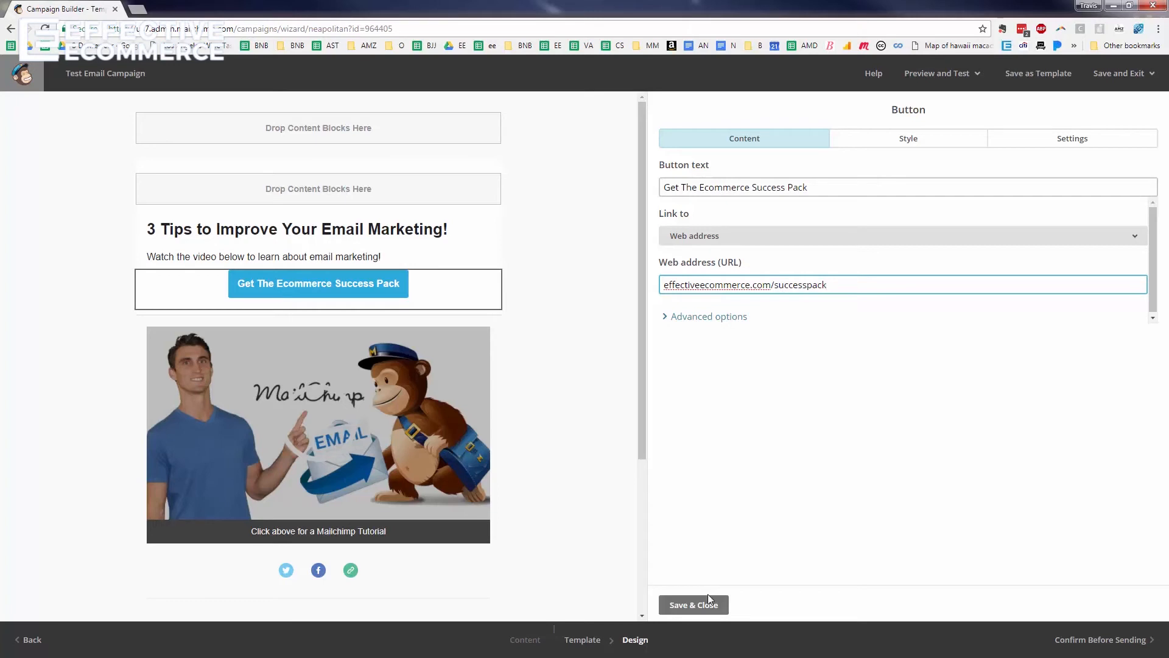
left_click(708, 600)
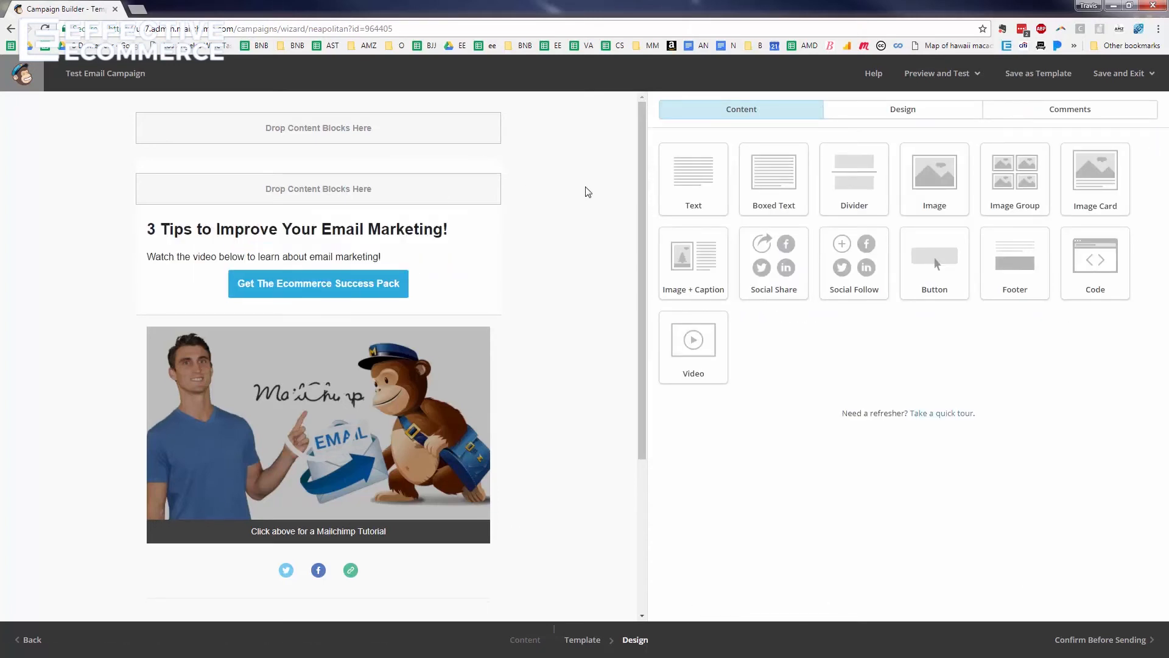
Delete the social sharing icons block from the email
scroll(587, 193, "down", 2)
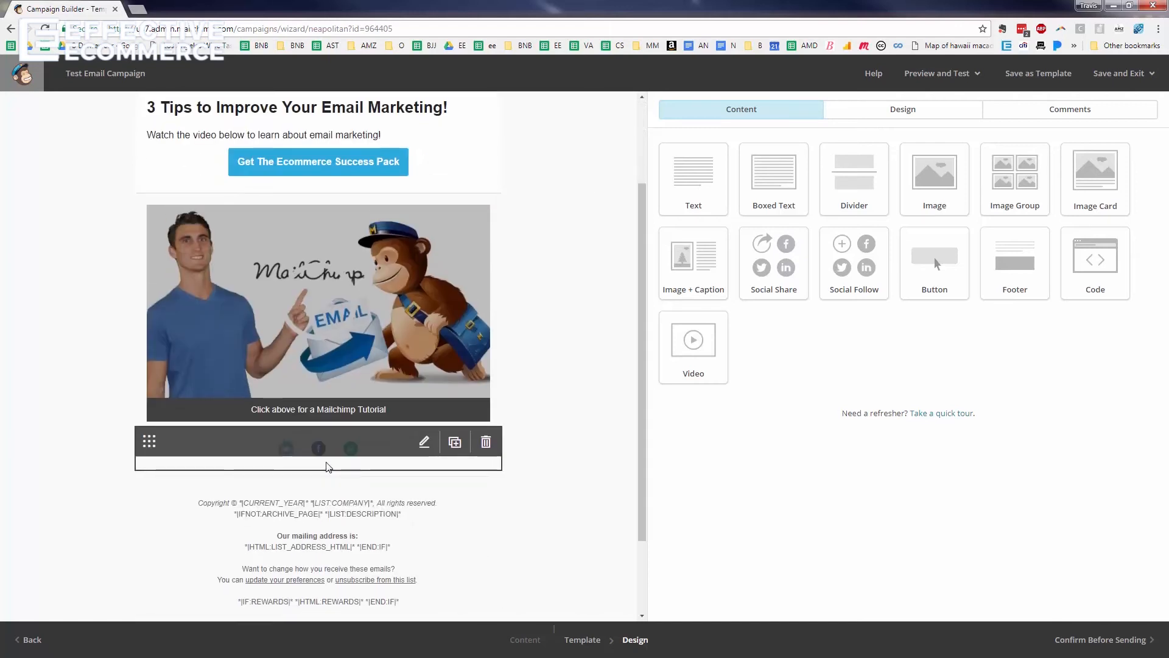
scroll(328, 467, "up", 2)
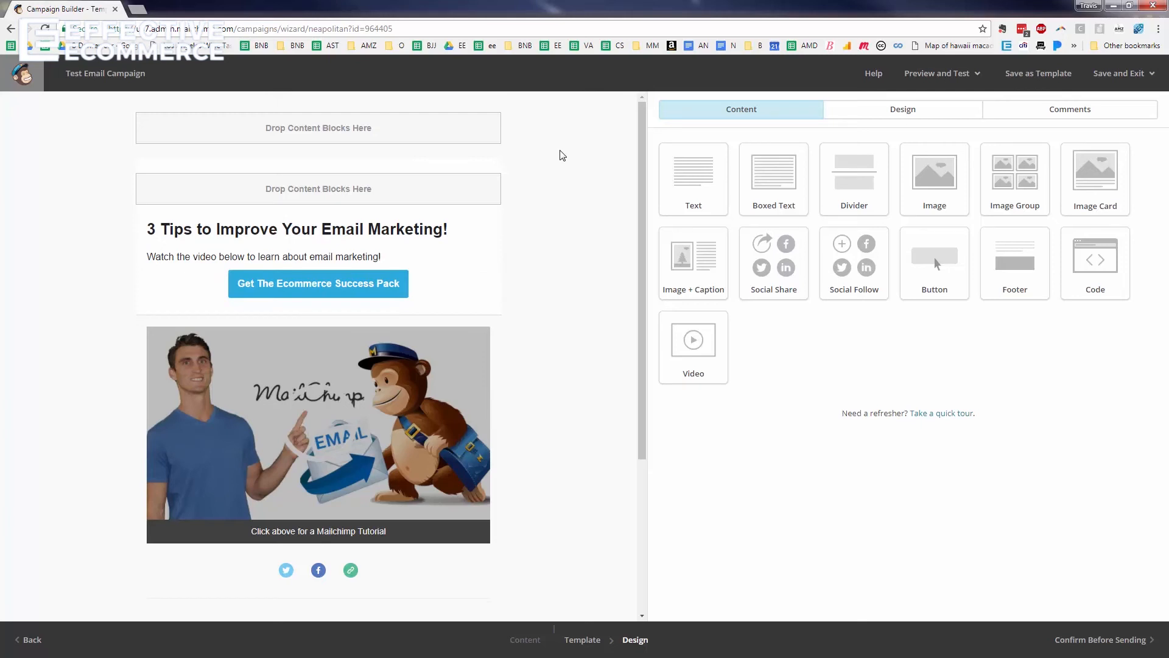
mouse_move(332, 286)
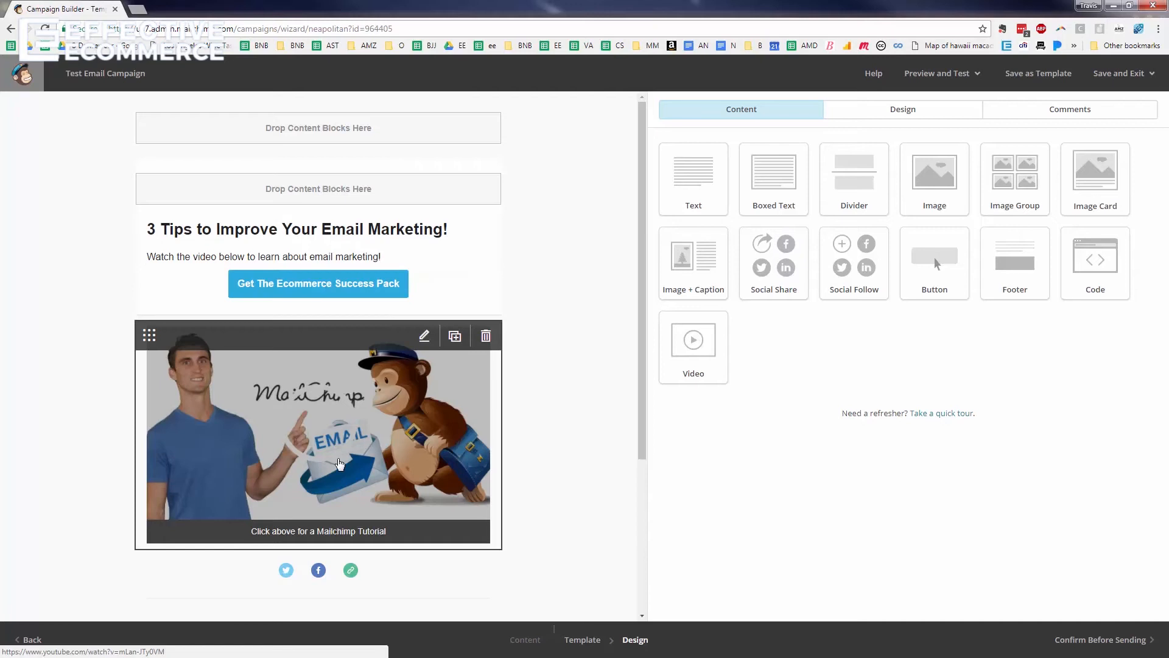
scroll(366, 534, "down", 3)
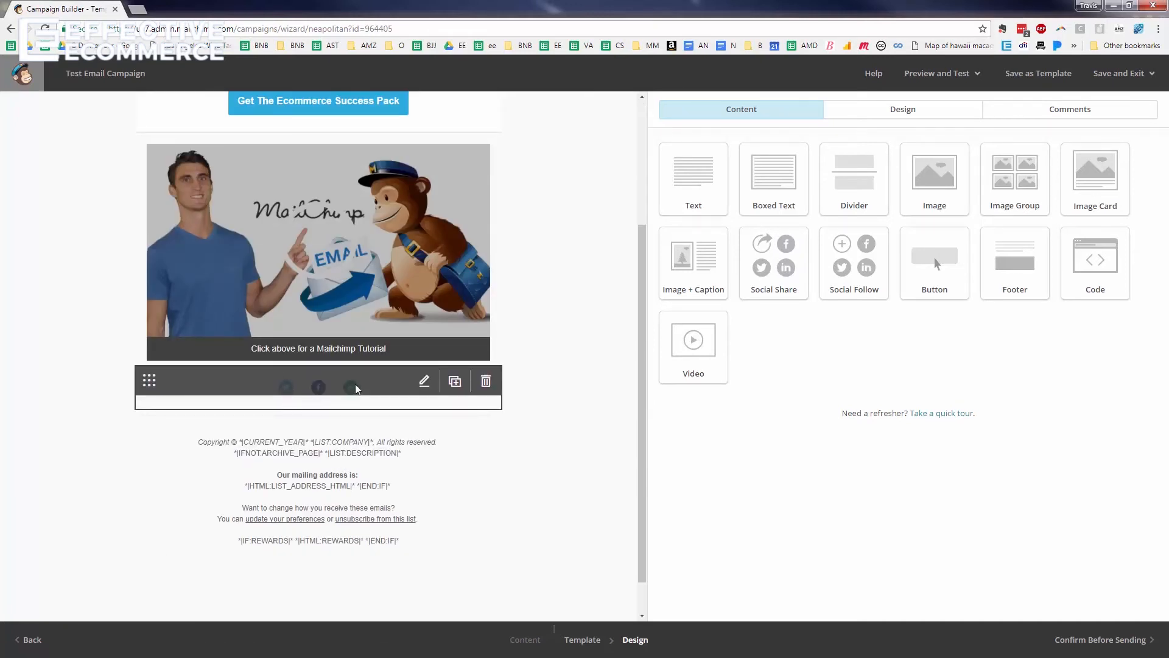
scroll(577, 358, "up", 3)
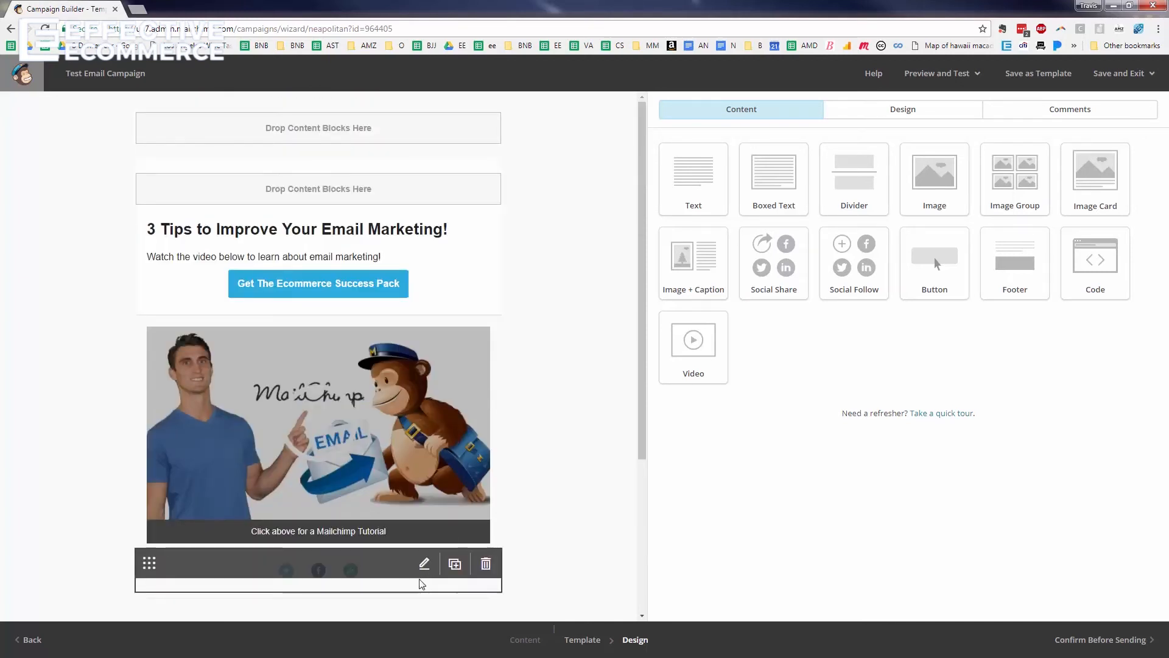
left_click(485, 563)
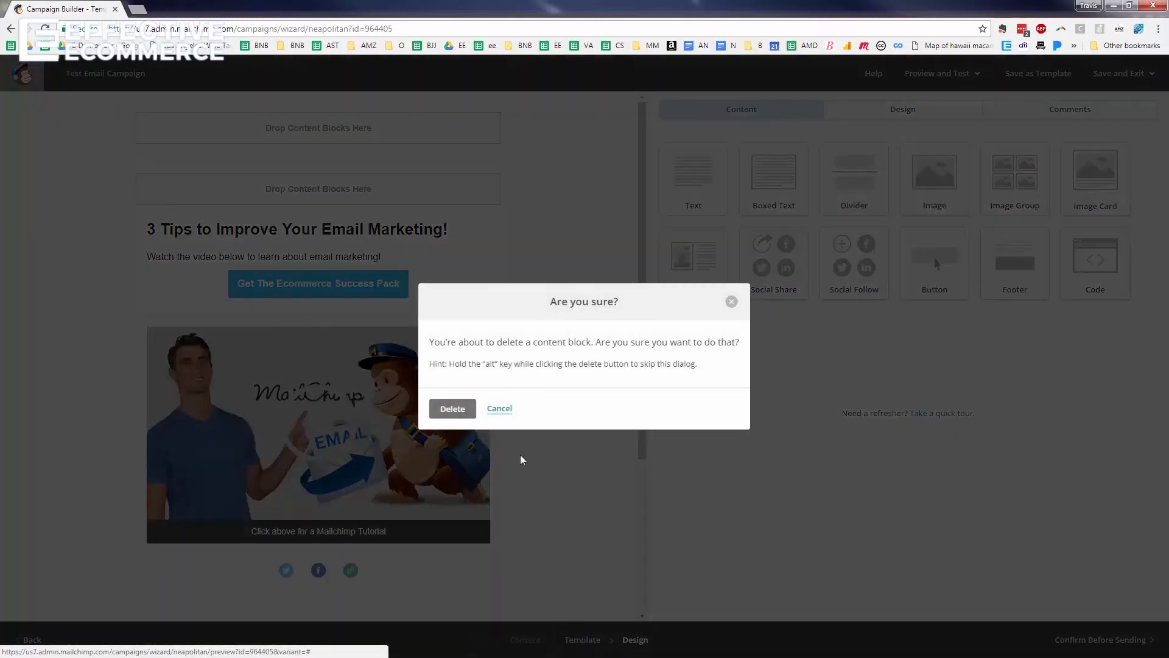
left_click(462, 413)
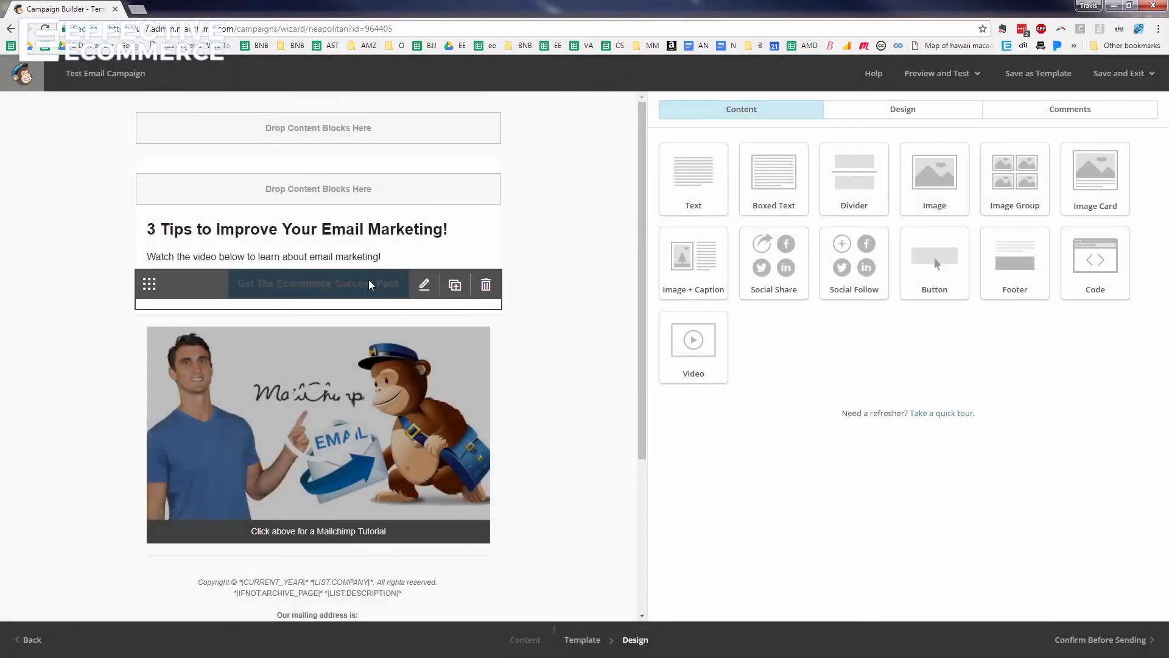
Delete the Get The Ecommerce Success Pack button block
left_click(485, 285)
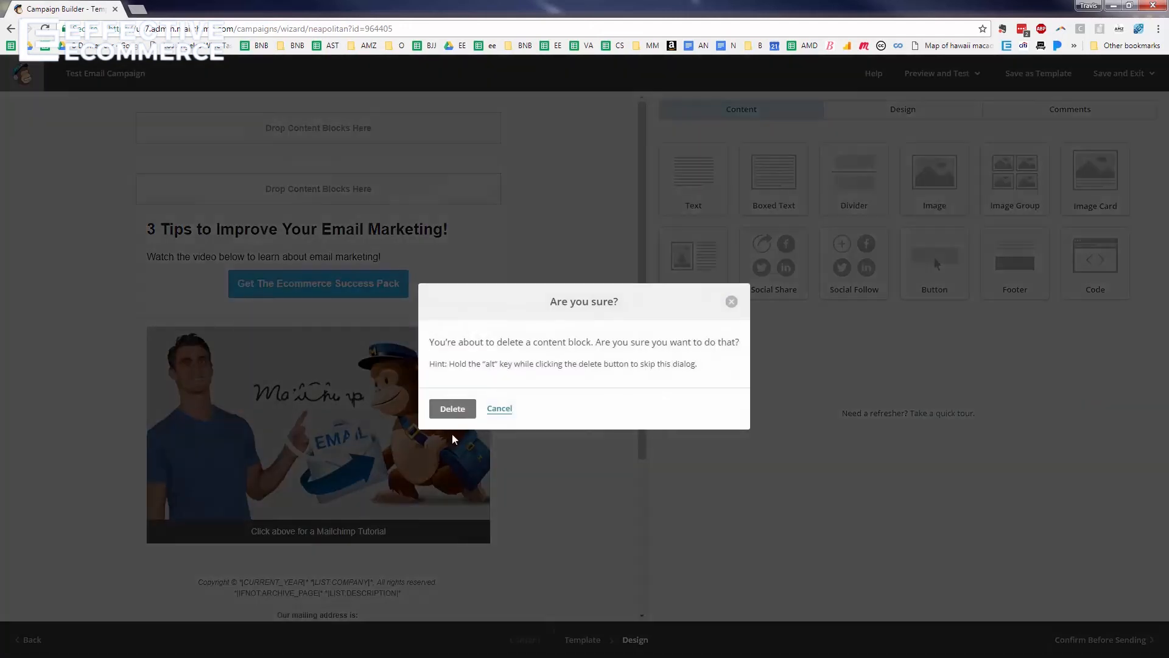
left_click(451, 409)
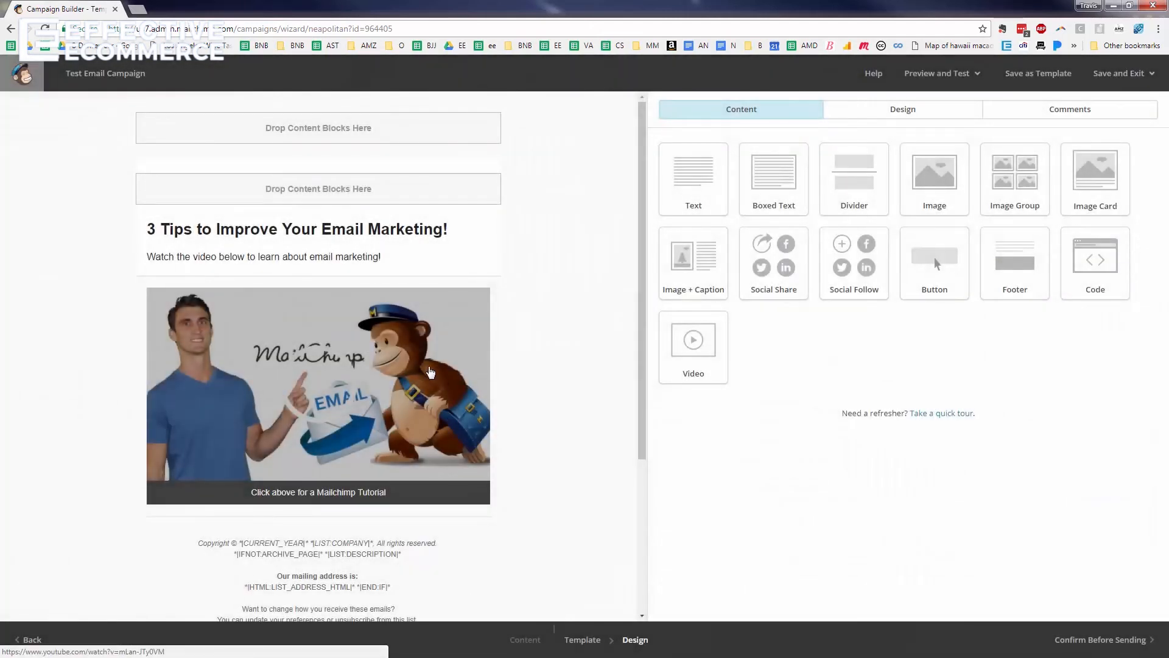
mouse_move(378, 255)
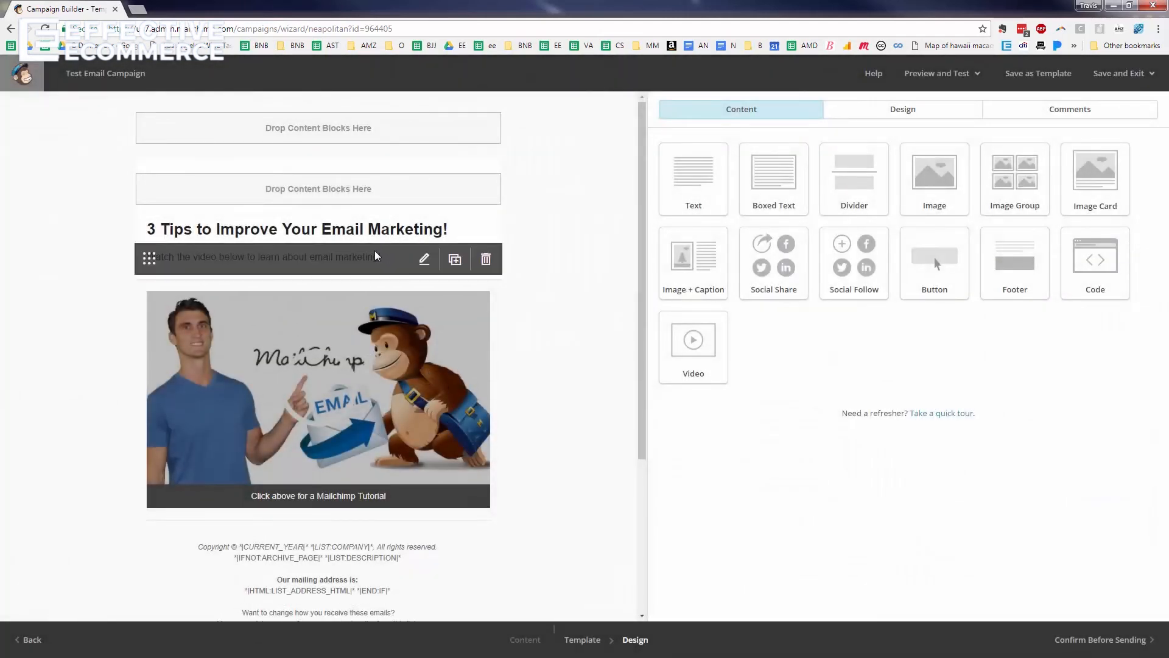
Add a 'Click here to watch the video' line under the intro, linked to the video's YouTube address
left_click(326, 257)
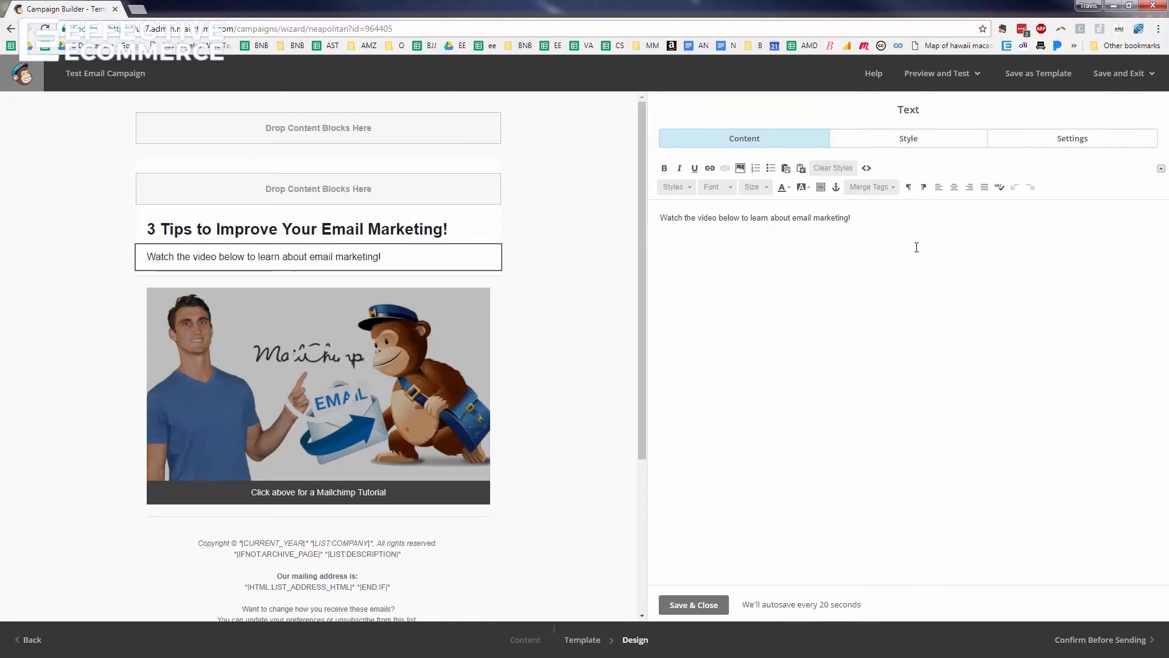
key("Return")
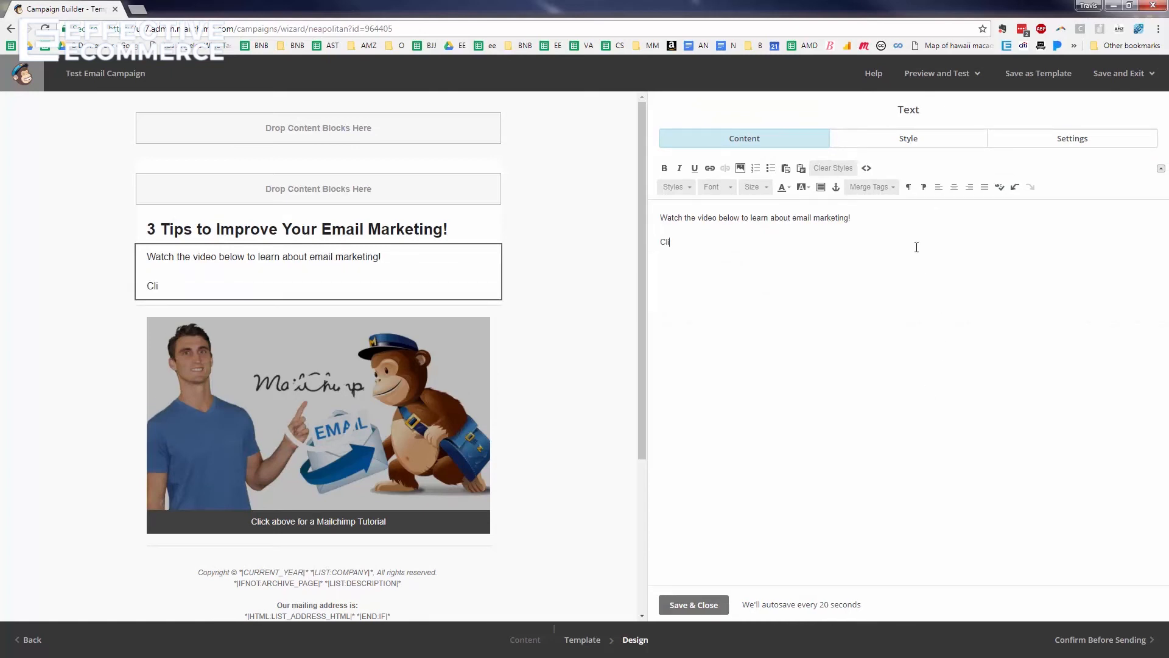
type("Click here to watch")
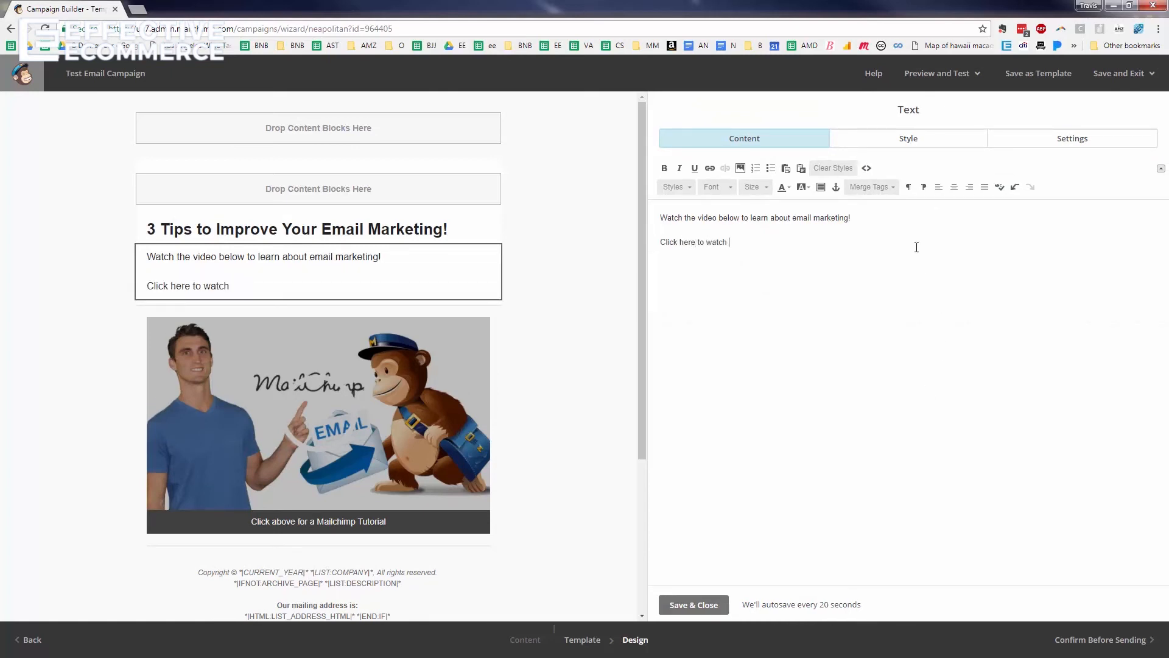
left_click(393, 336)
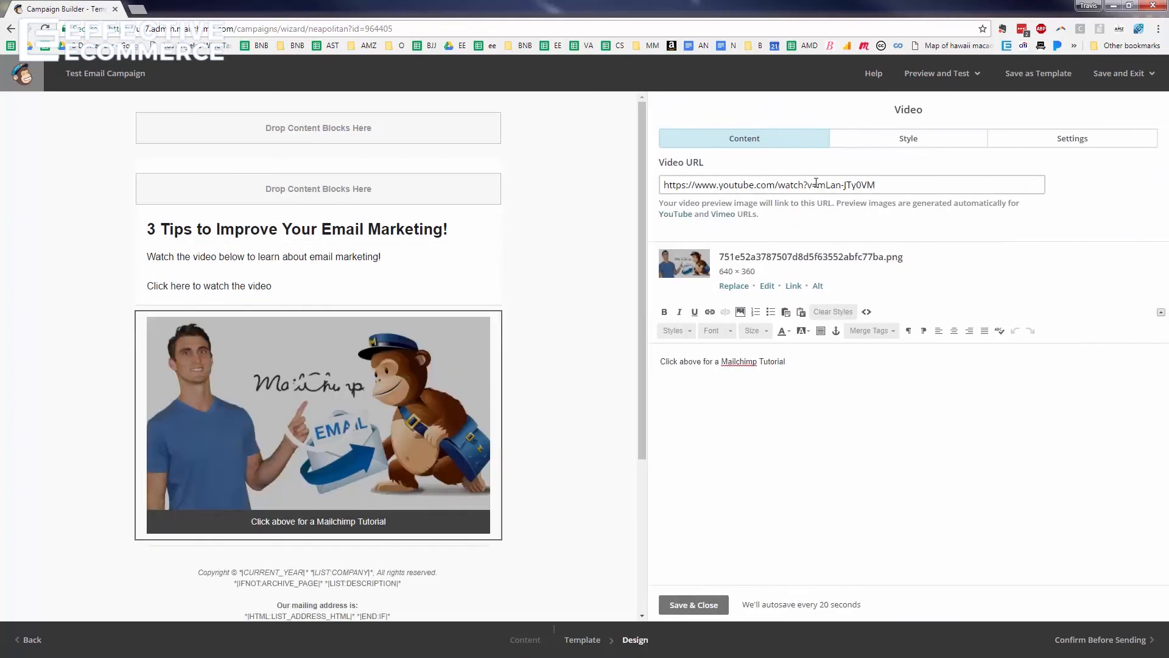
triple_click(817, 185)
key("ctrl+c")
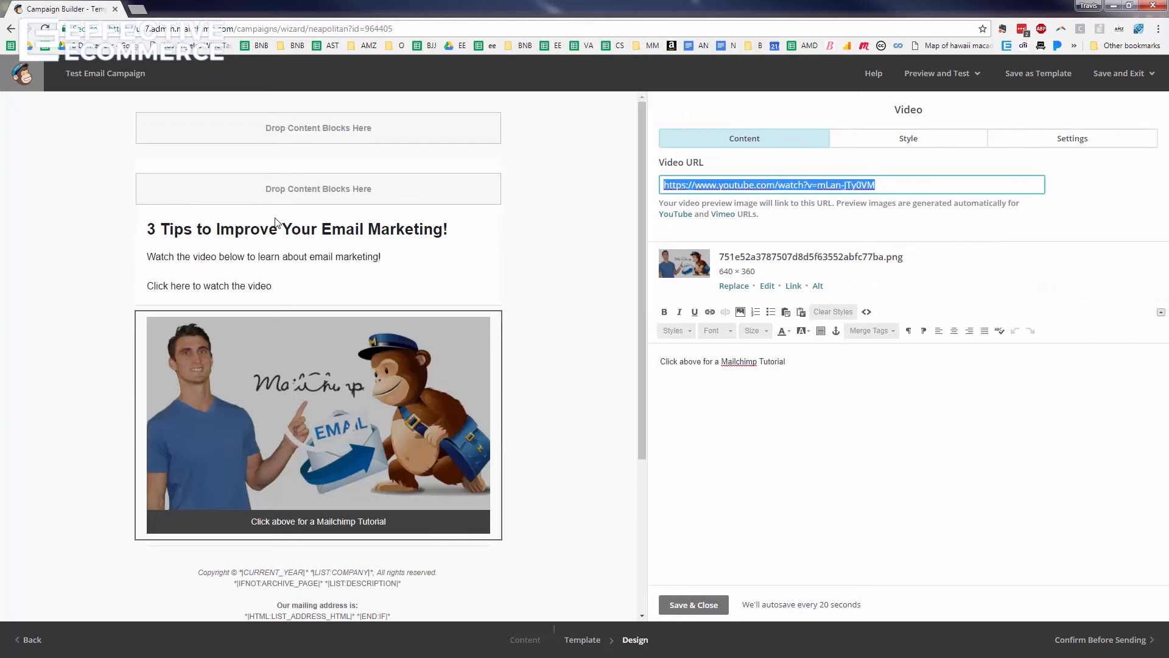
left_click(272, 265)
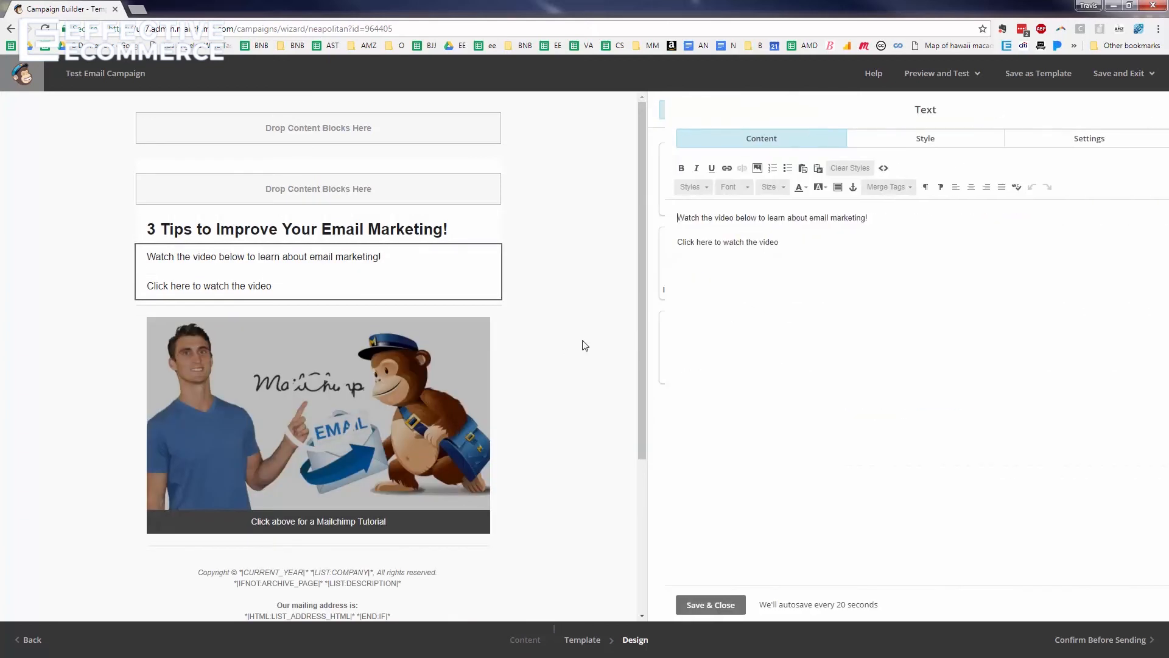
left_click_drag(768, 242, 660, 243)
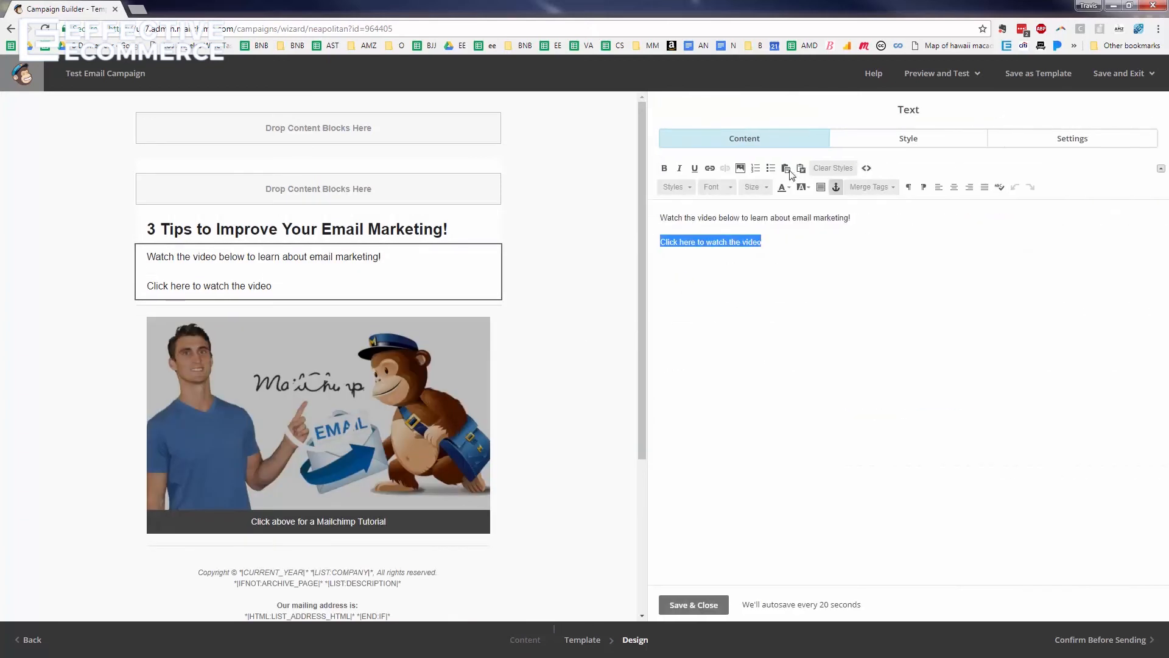
left_click(709, 168)
key("ctrl+v")
left_click(476, 456)
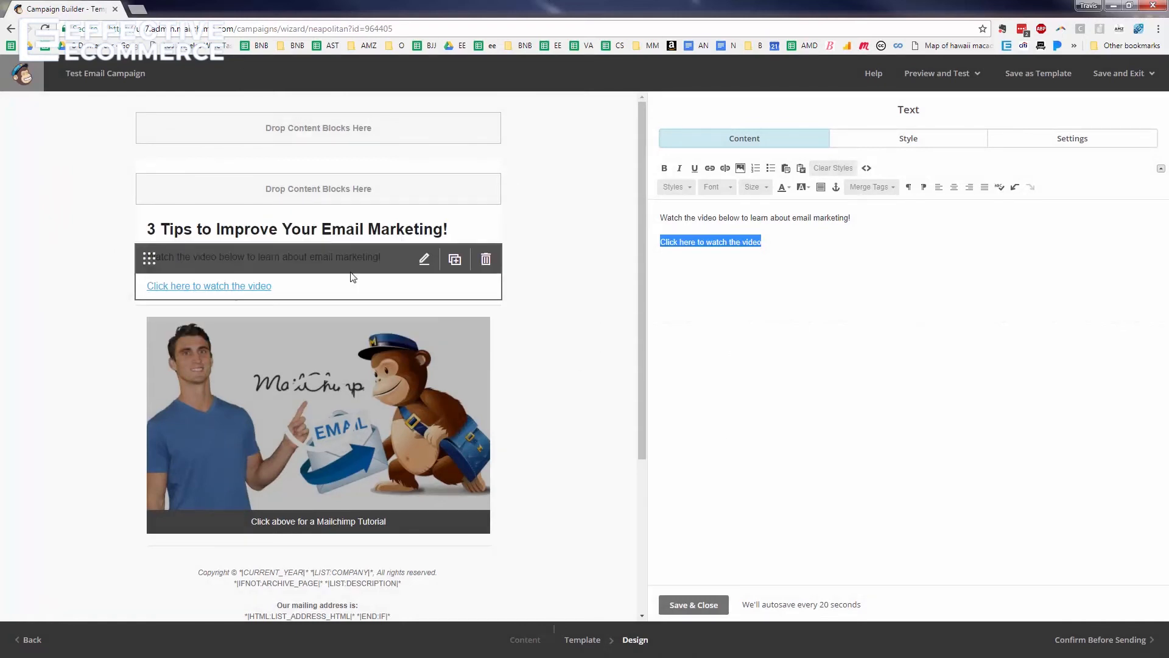
Make the 'Watch the video below to learn about email marketing!' line bold and italic, without list numbering
left_click_drag(918, 275, 522, 205)
left_click(870, 304)
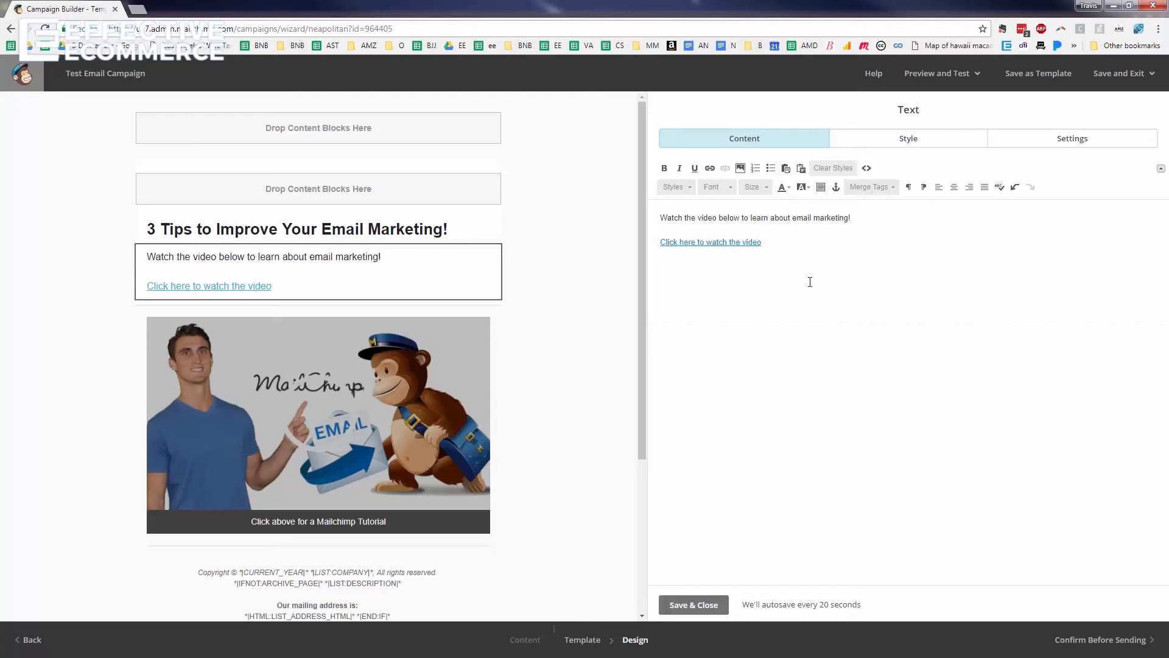
triple_click(749, 219)
left_click(664, 168)
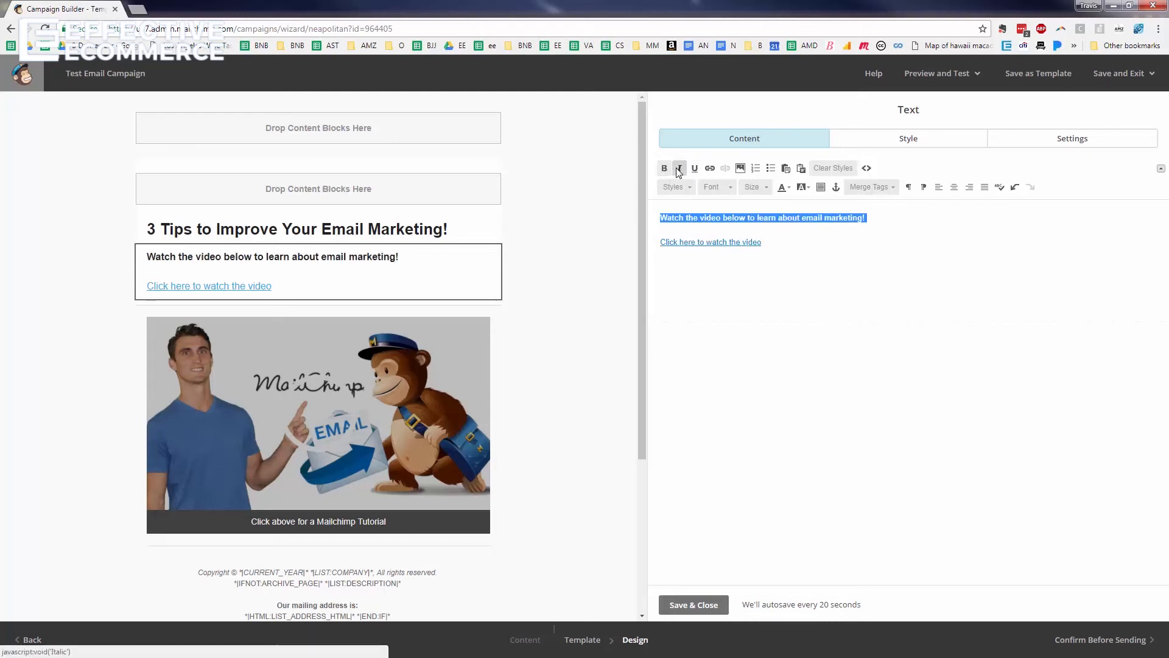
left_click(678, 169)
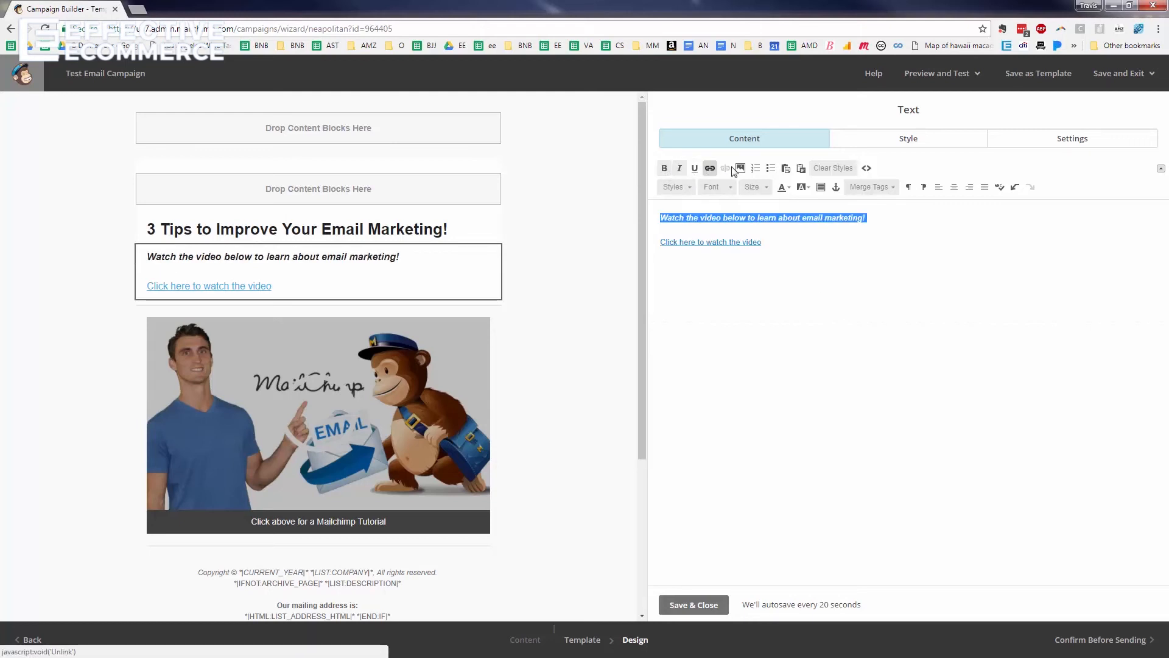
left_click(756, 168)
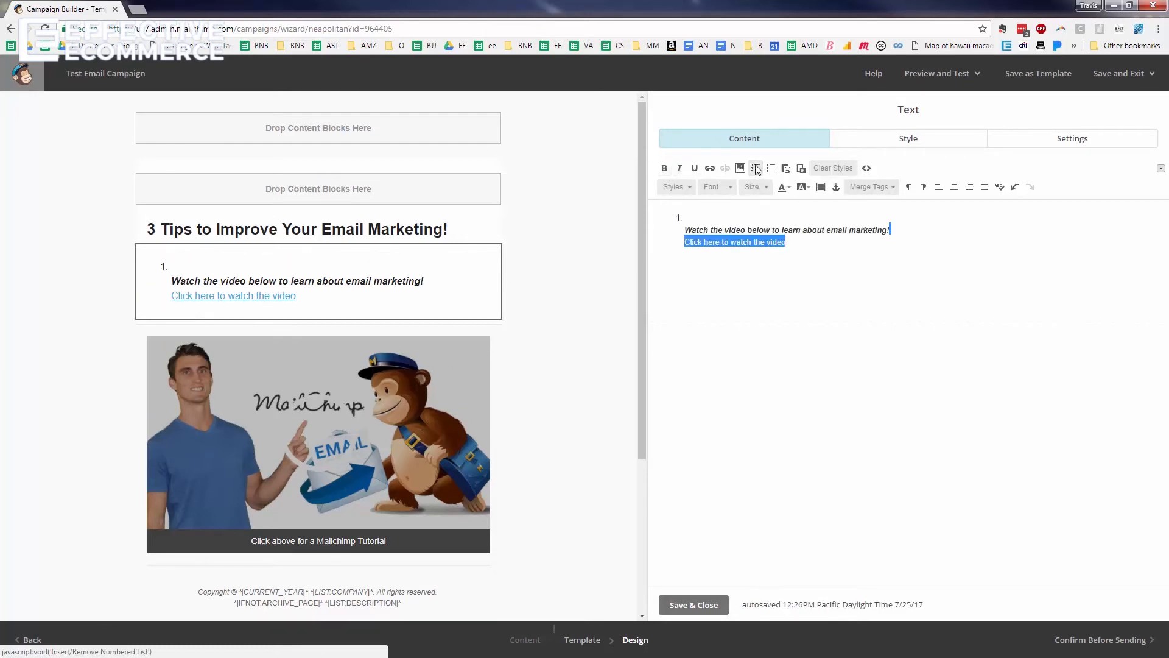
left_click(755, 168)
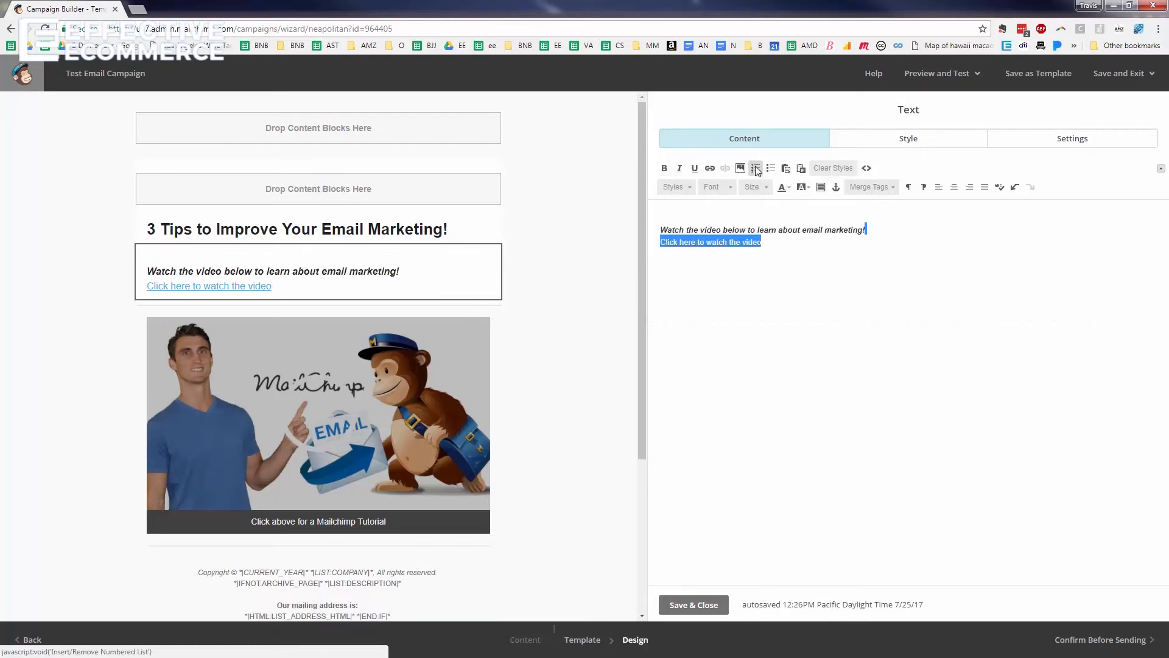
left_click(935, 271)
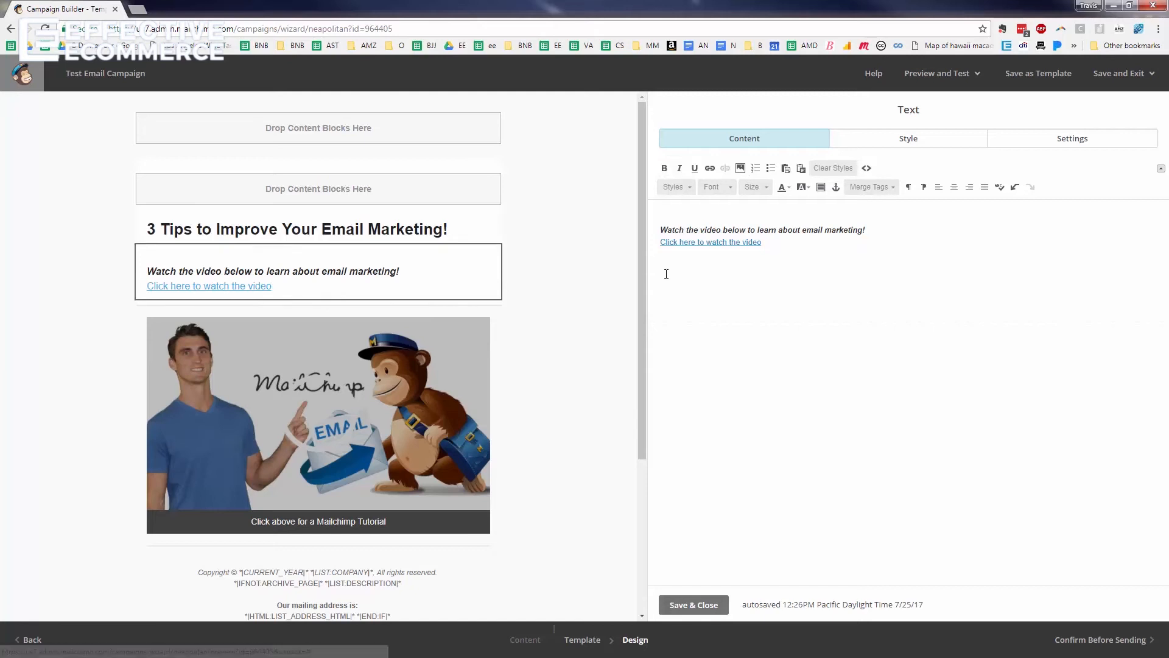
scroll(540, 306, "down", 4)
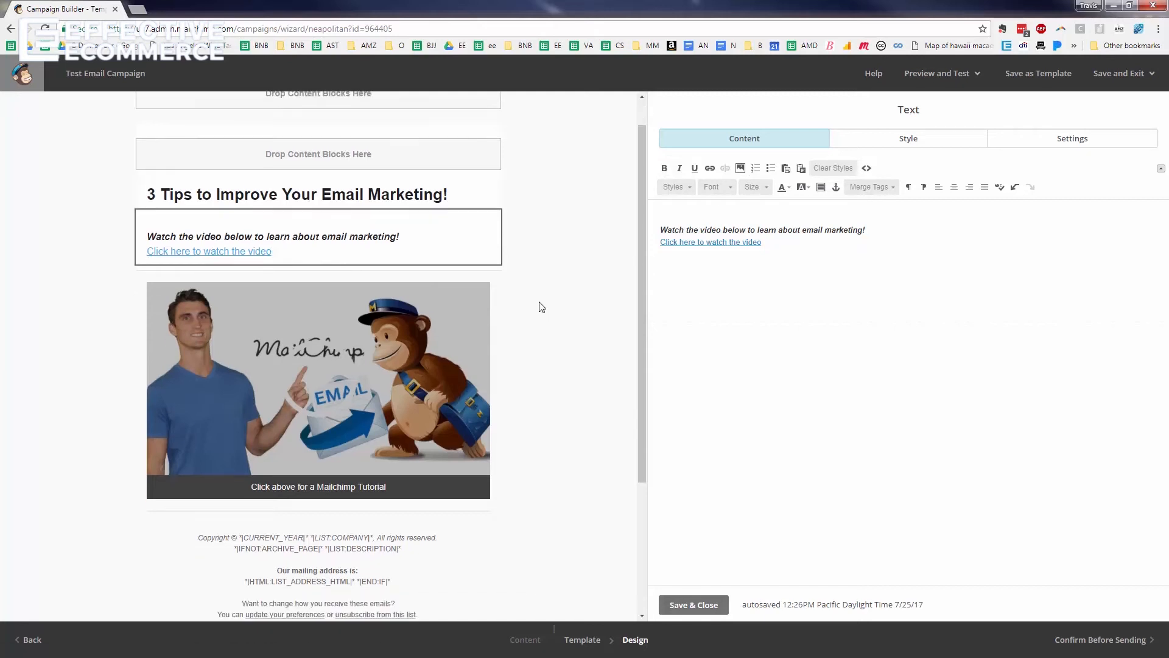
scroll(542, 306, "up", 4)
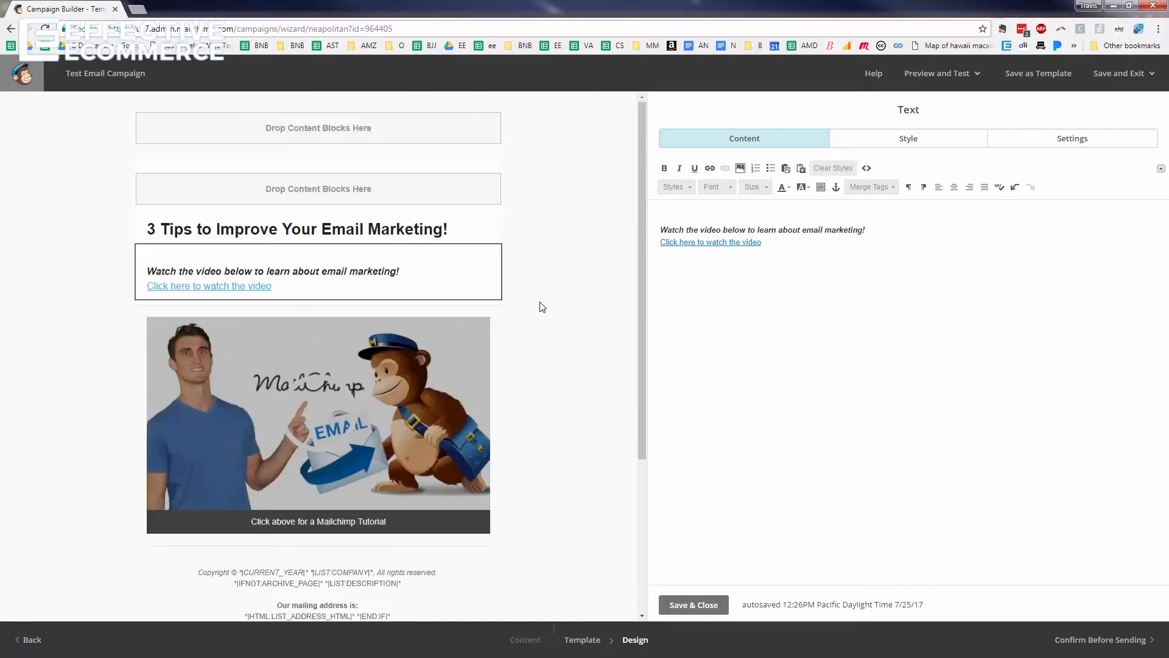
left_click(952, 78)
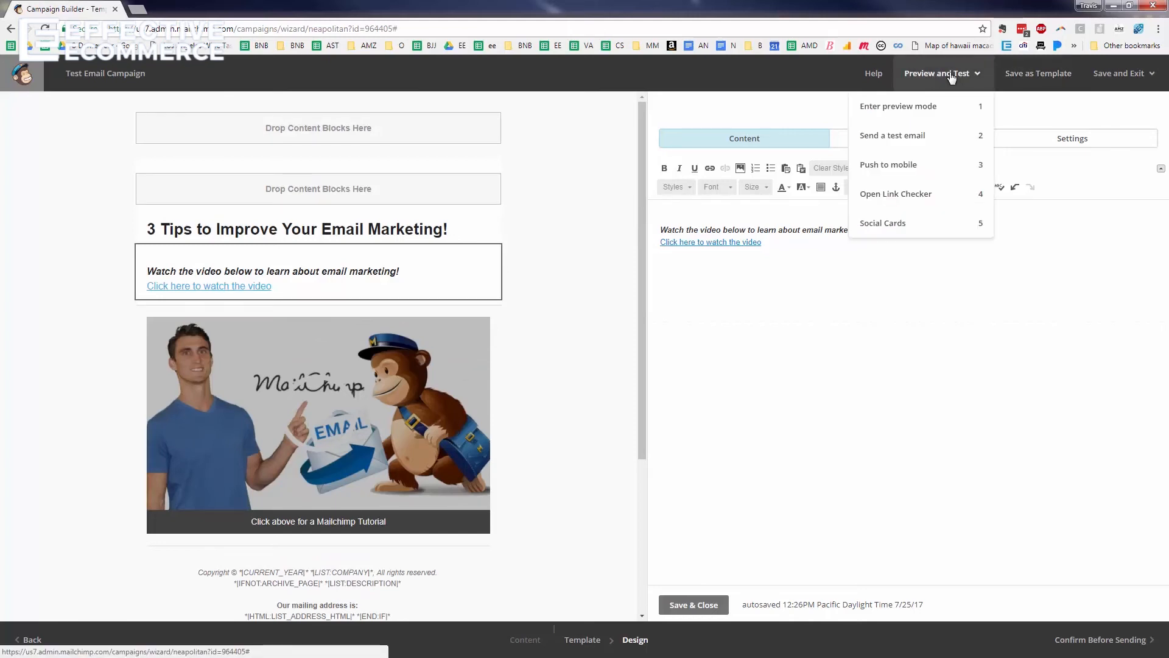
Preview the email, then save the video text block changes
left_click(920, 110)
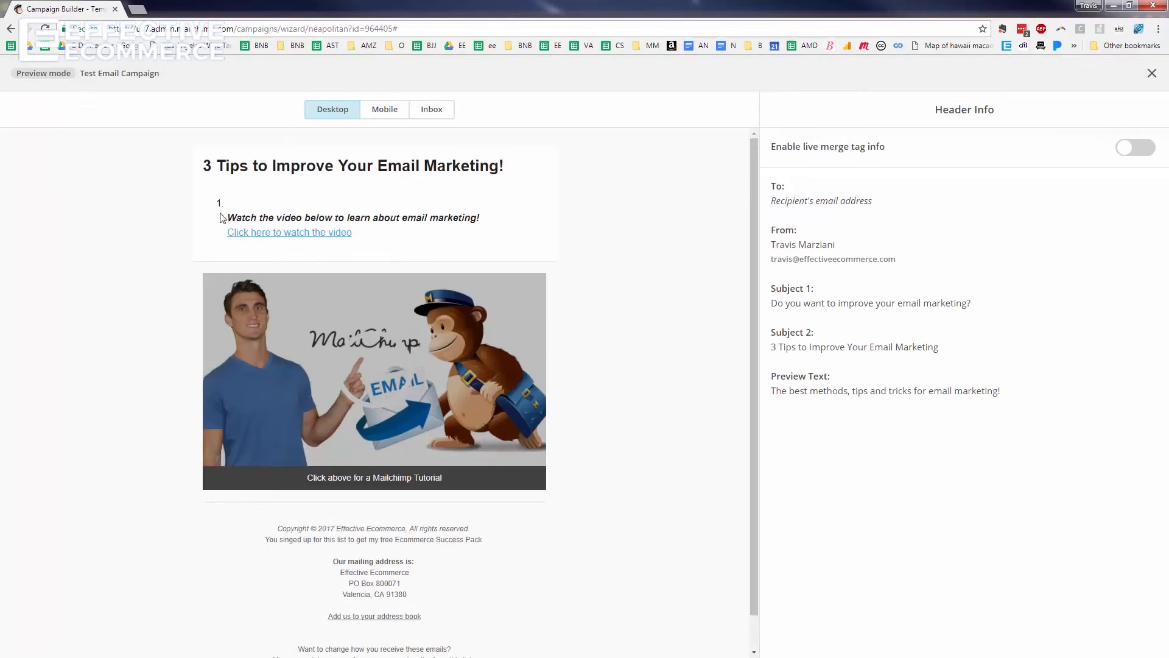
left_click(1151, 73)
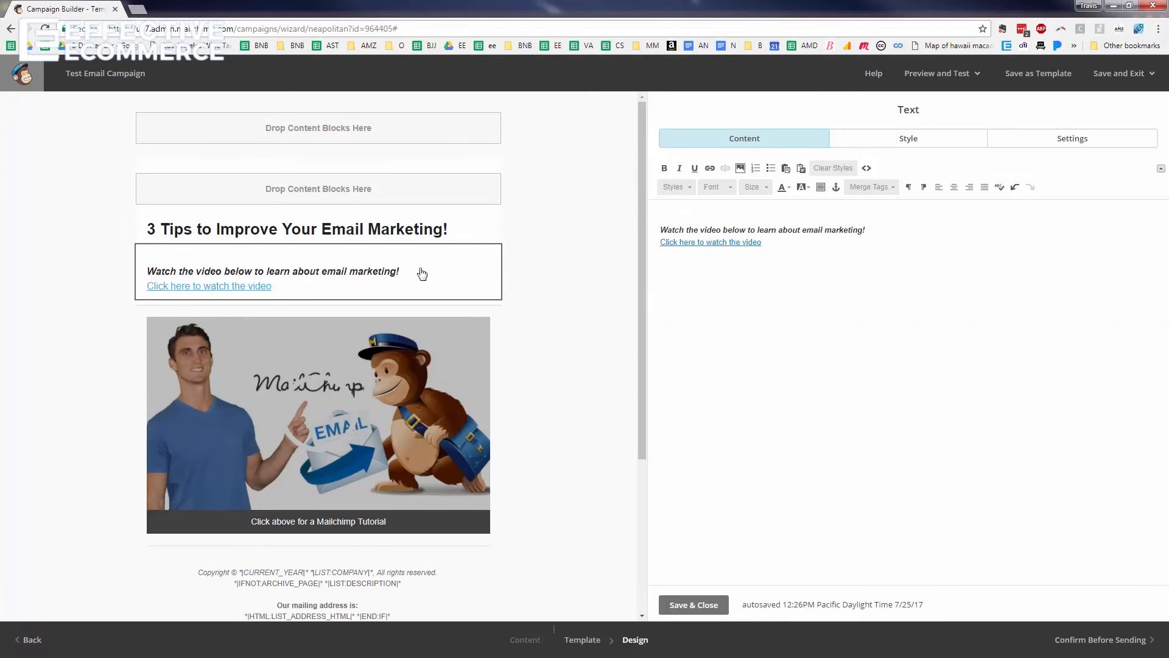
left_click(329, 237)
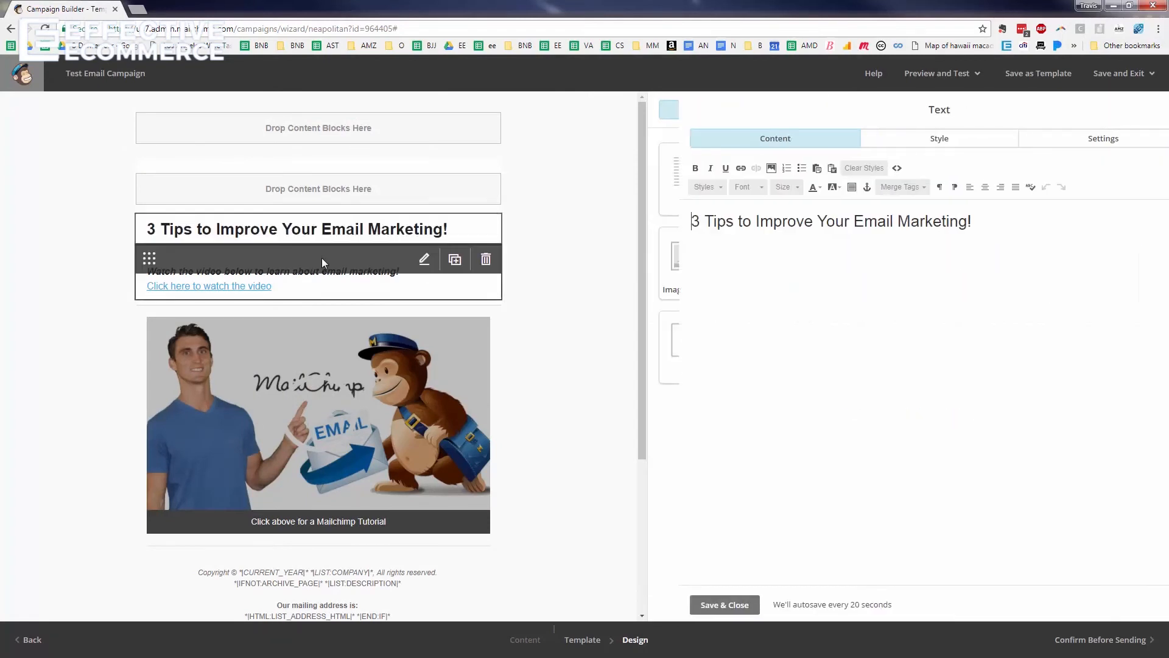
left_click(331, 271)
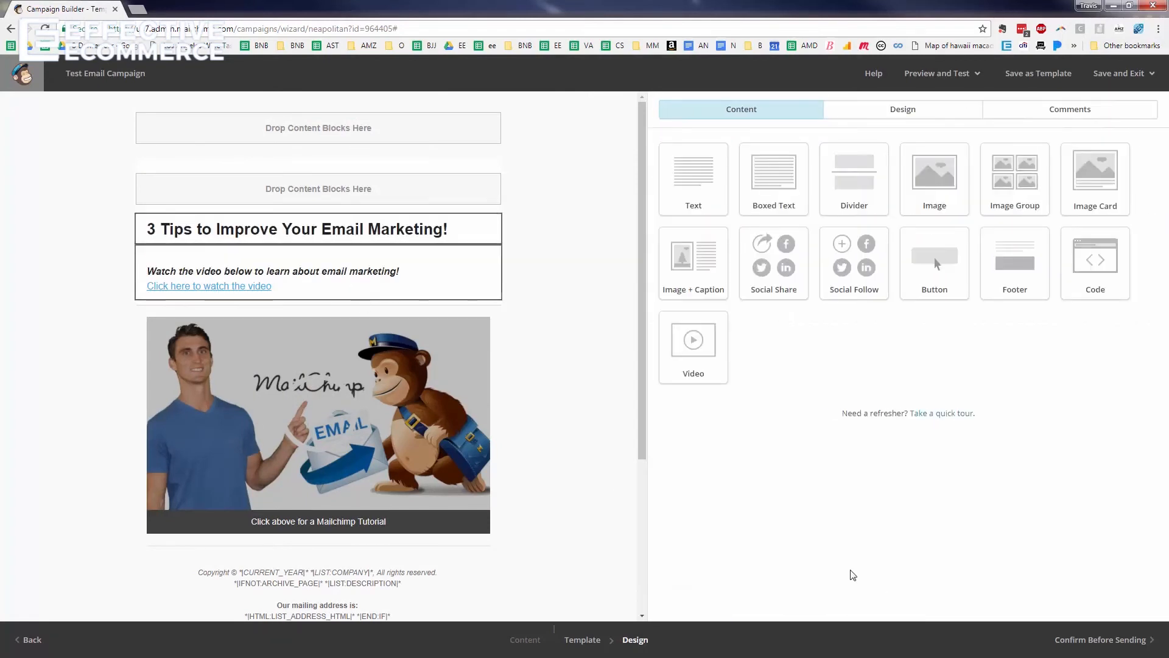
left_click(714, 606)
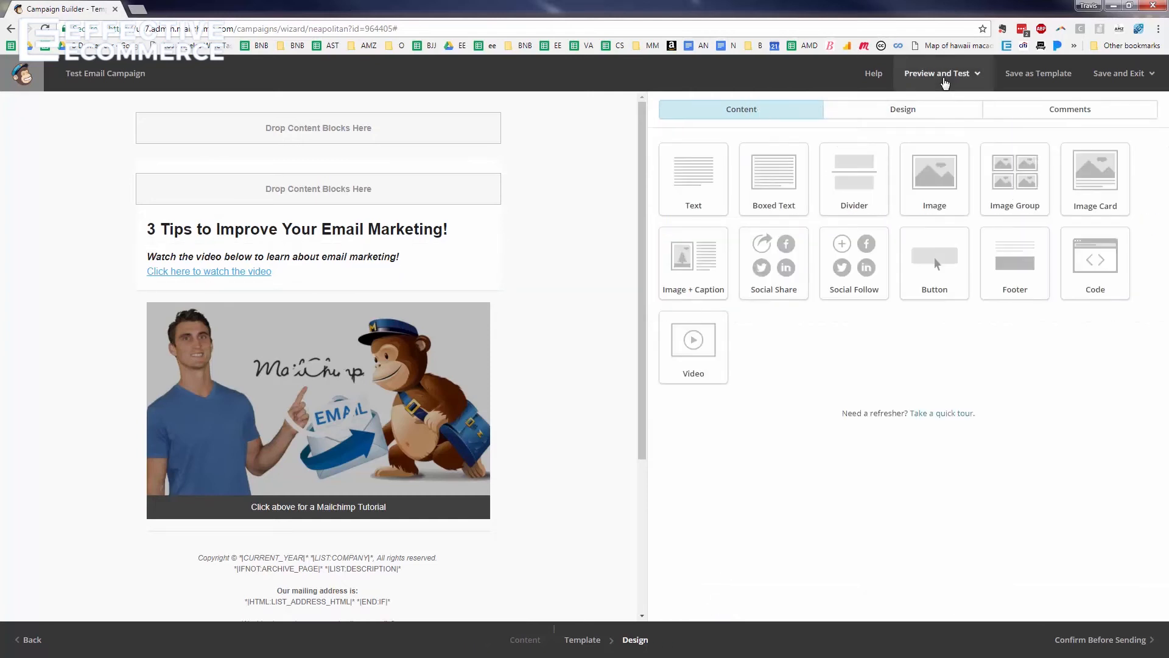
Preview the updated email again and return to the editor
left_click(942, 74)
left_click(911, 111)
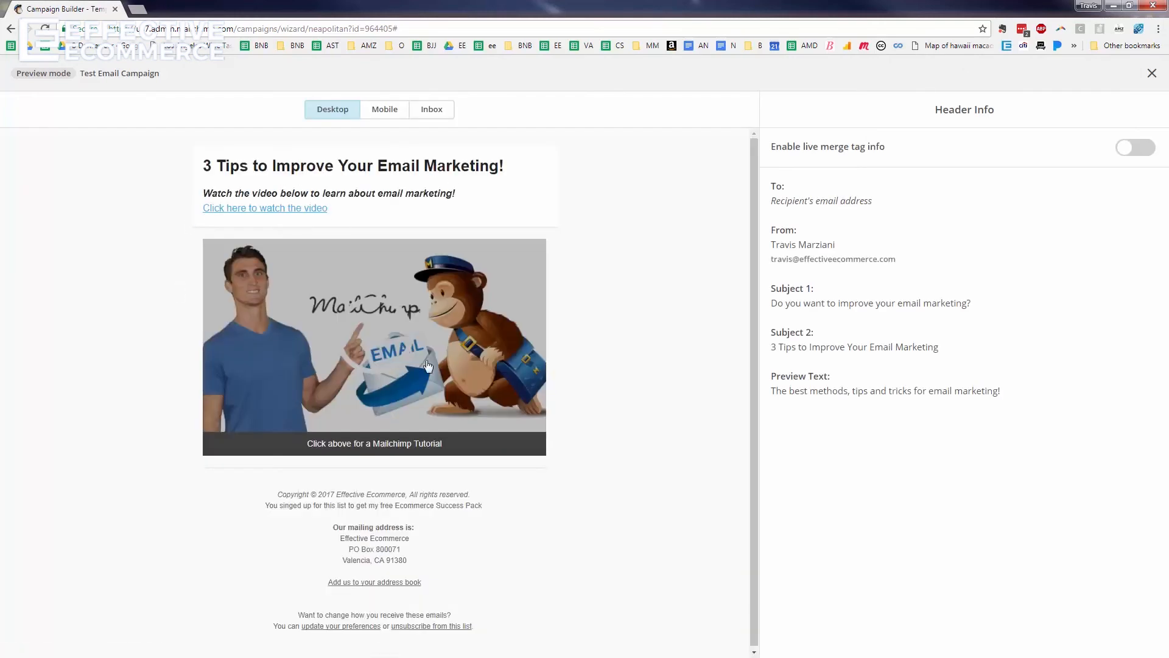
left_click(1152, 75)
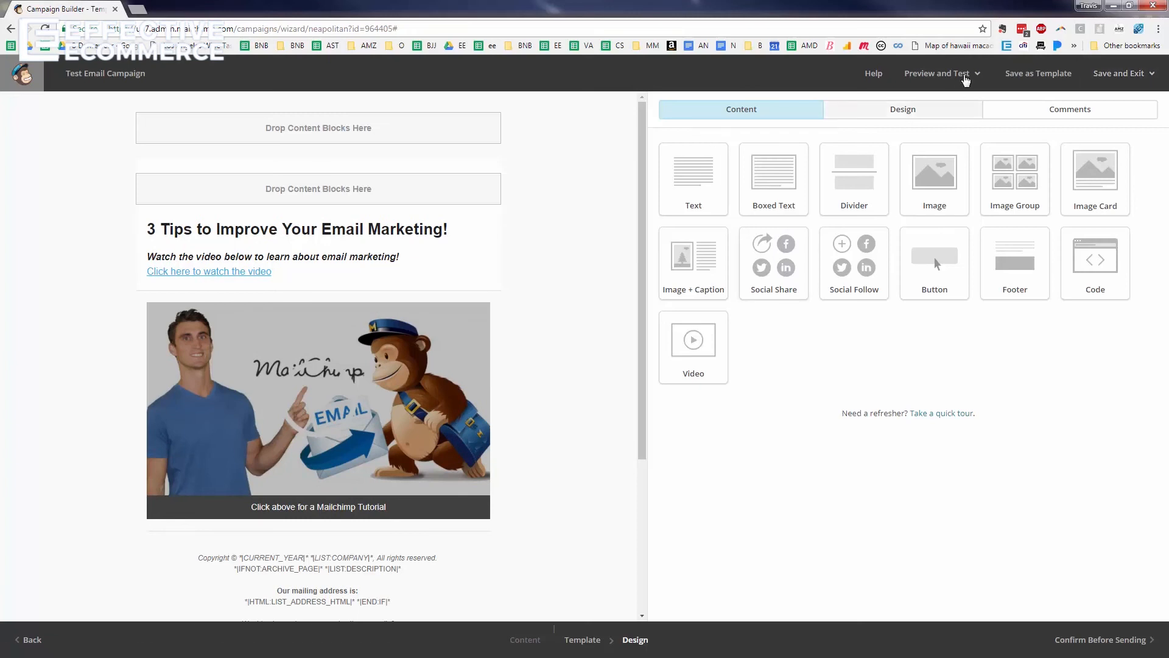
left_click(967, 76)
Send a test email to the three listed addresses using the 'Do you want to improve your email marketing?' subject
left_click(924, 137)
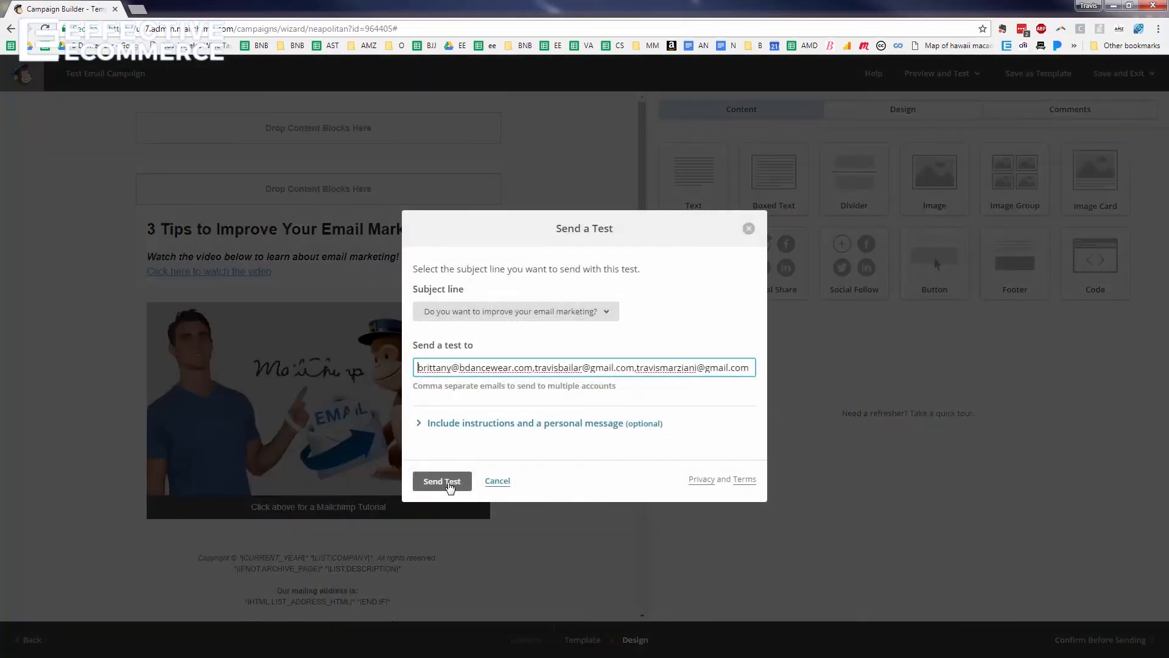
left_click(444, 482)
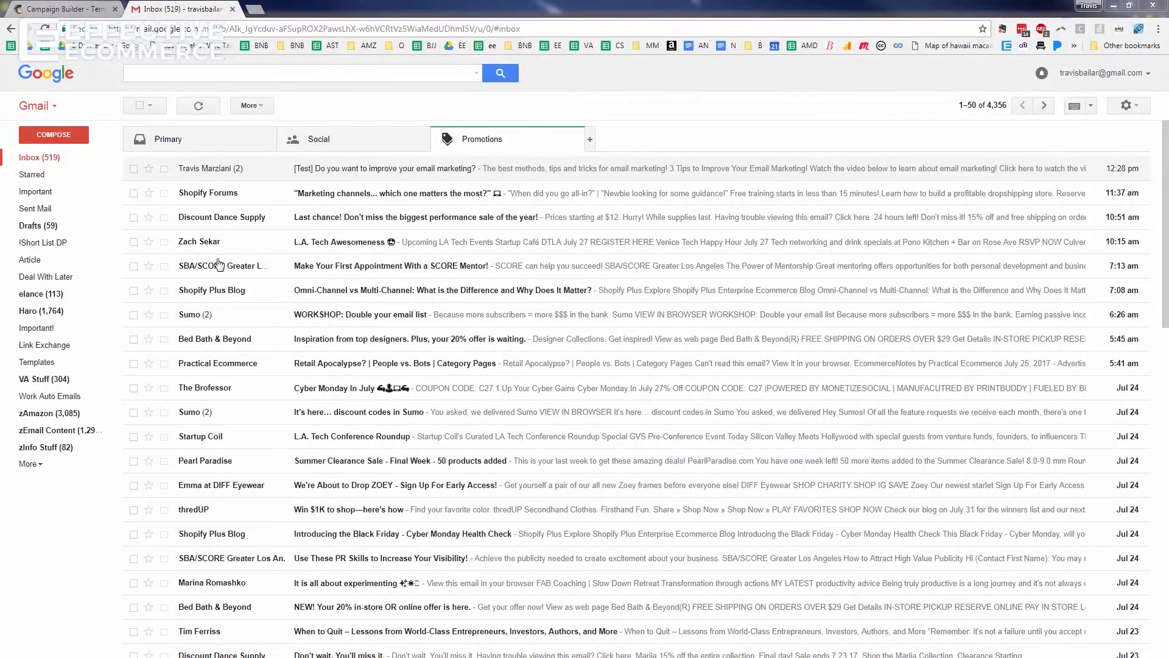
Open the '[Test]' message in Gmail, expand both copies to check them, then close the Gmail tab
left_click(379, 174)
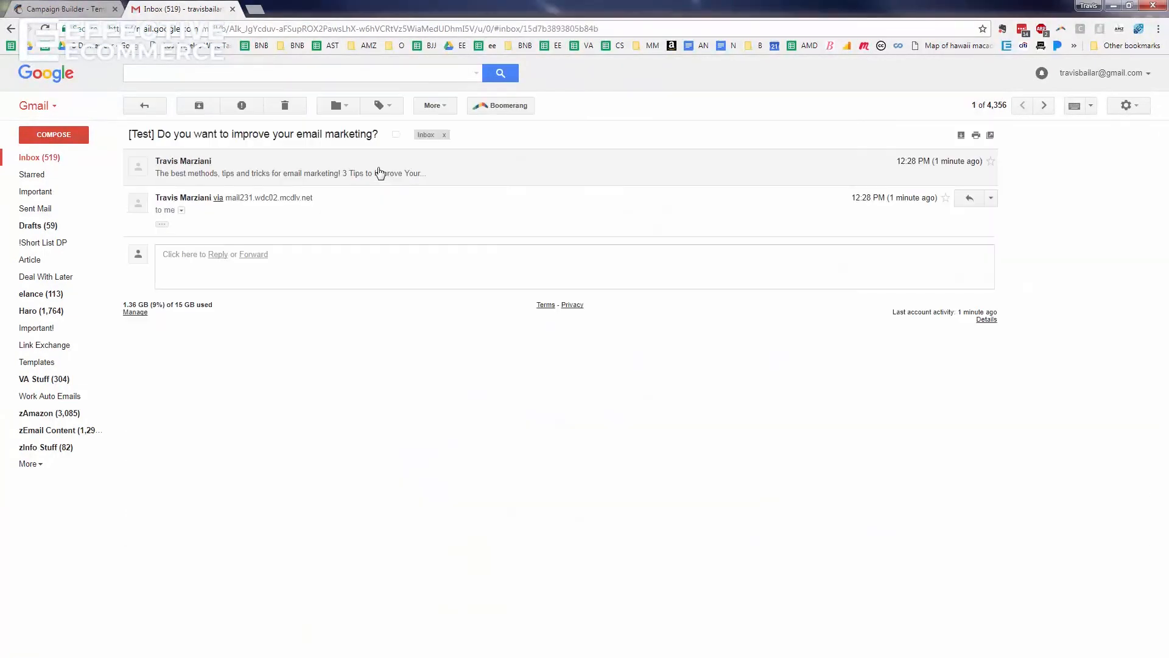
left_click(164, 225)
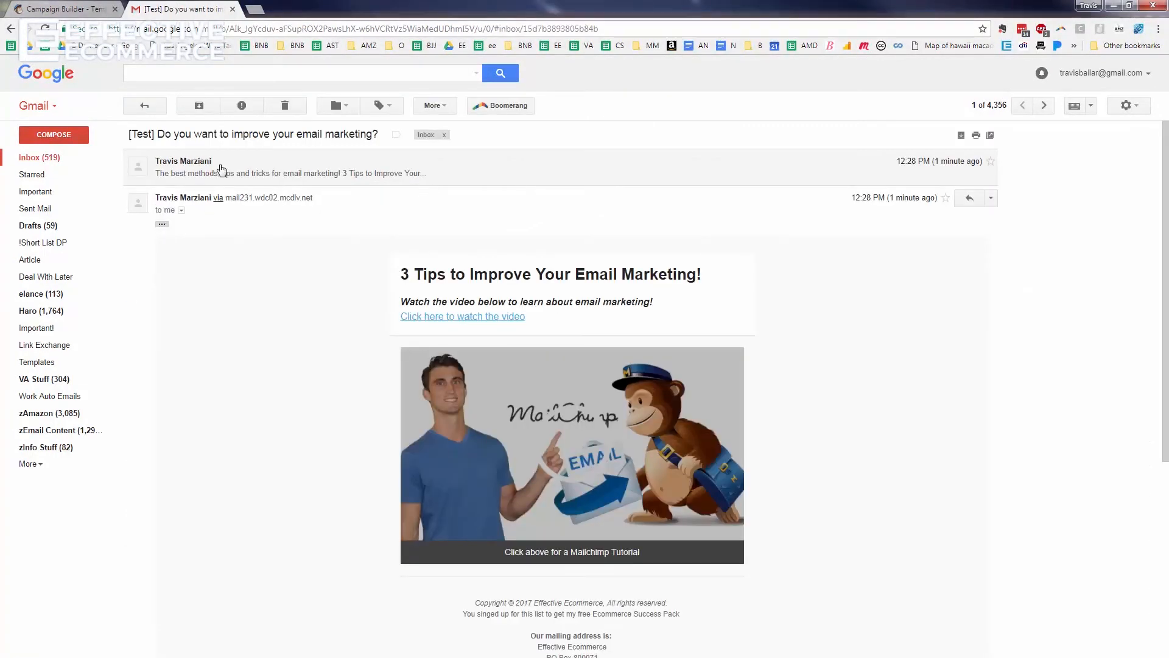
left_click(220, 165)
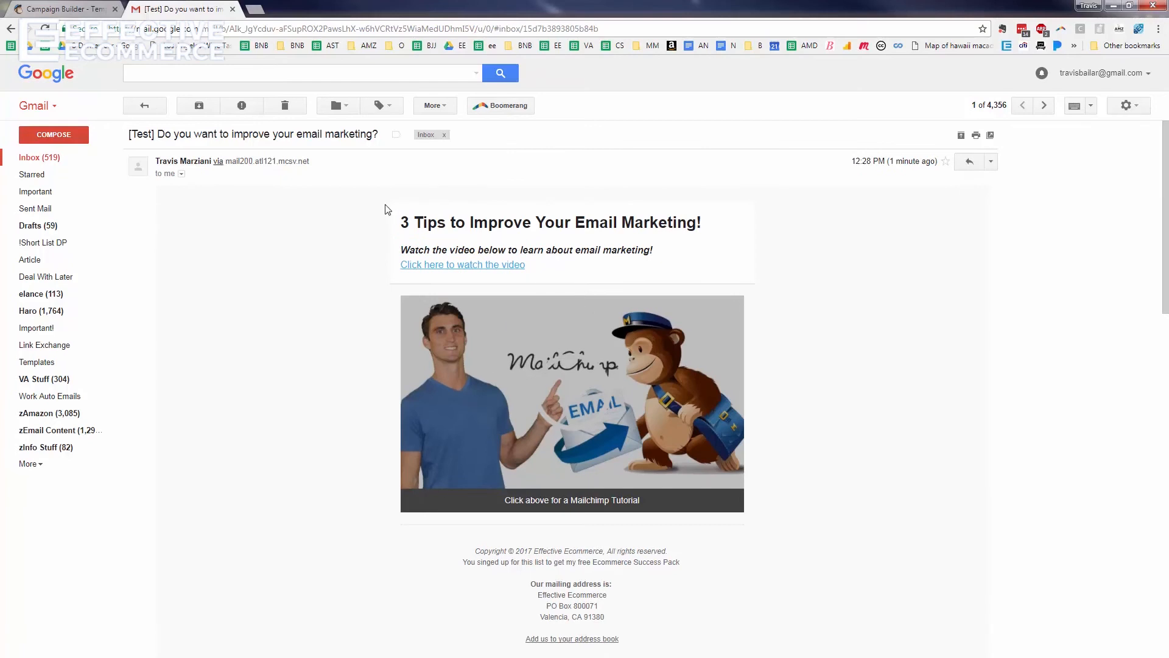
left_click(233, 10)
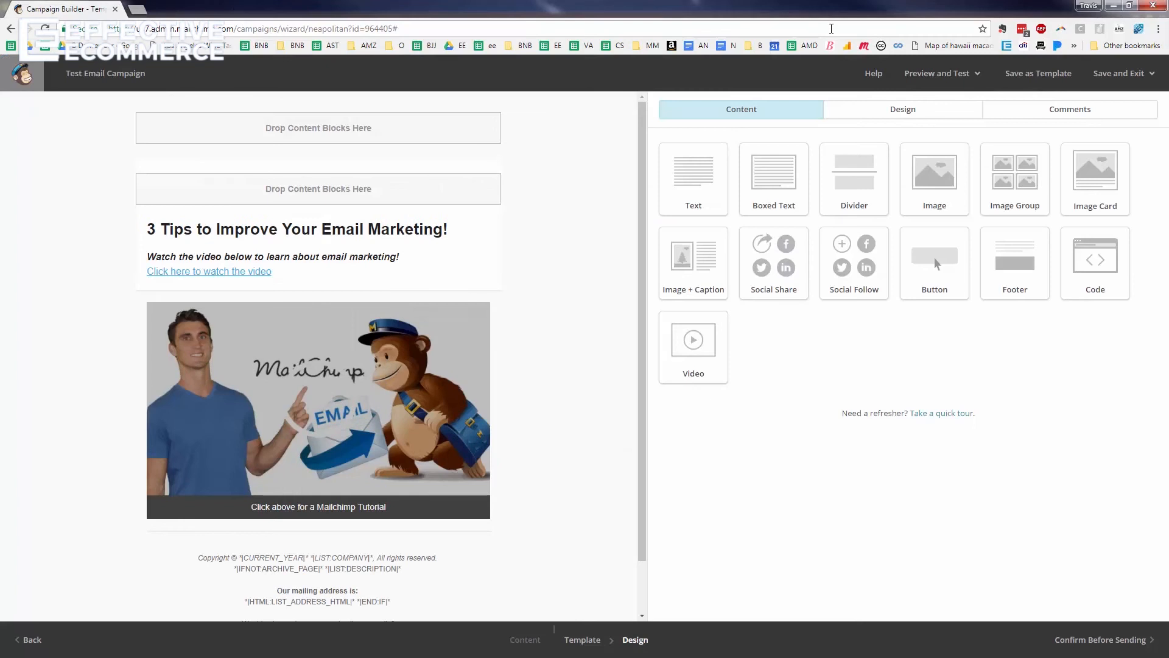
Save and exit to the dashboard, then reopen Test Email Campaign from the Campaigns list
left_click(967, 79)
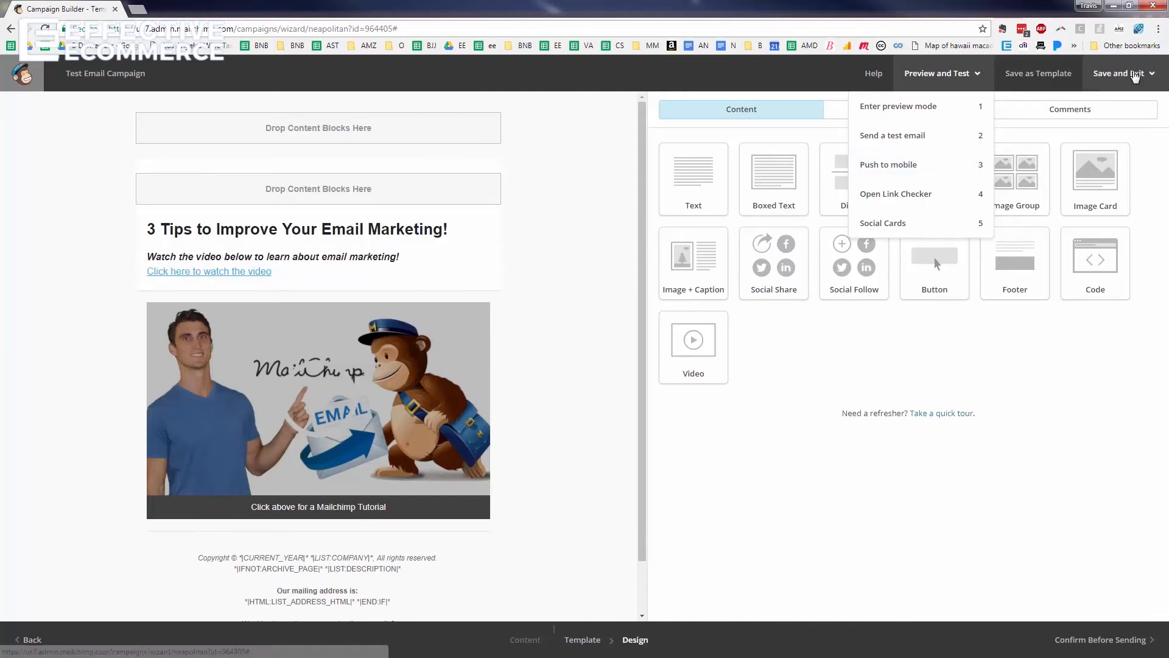
left_click(1134, 74)
left_click(1120, 108)
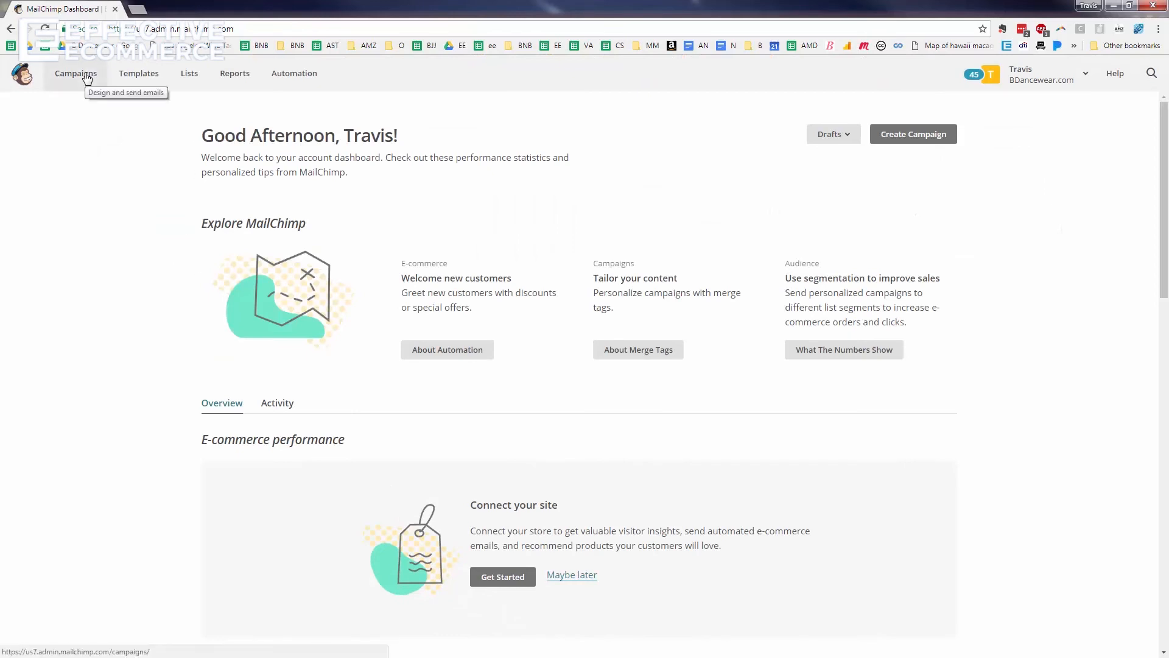
left_click(75, 74)
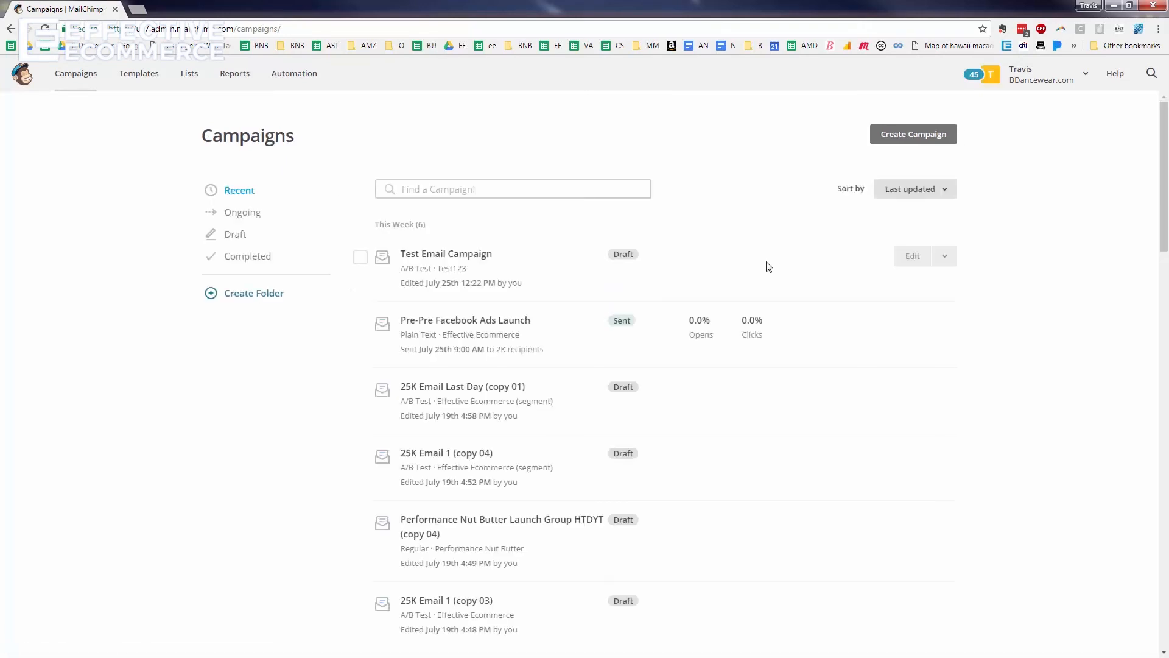
left_click(913, 257)
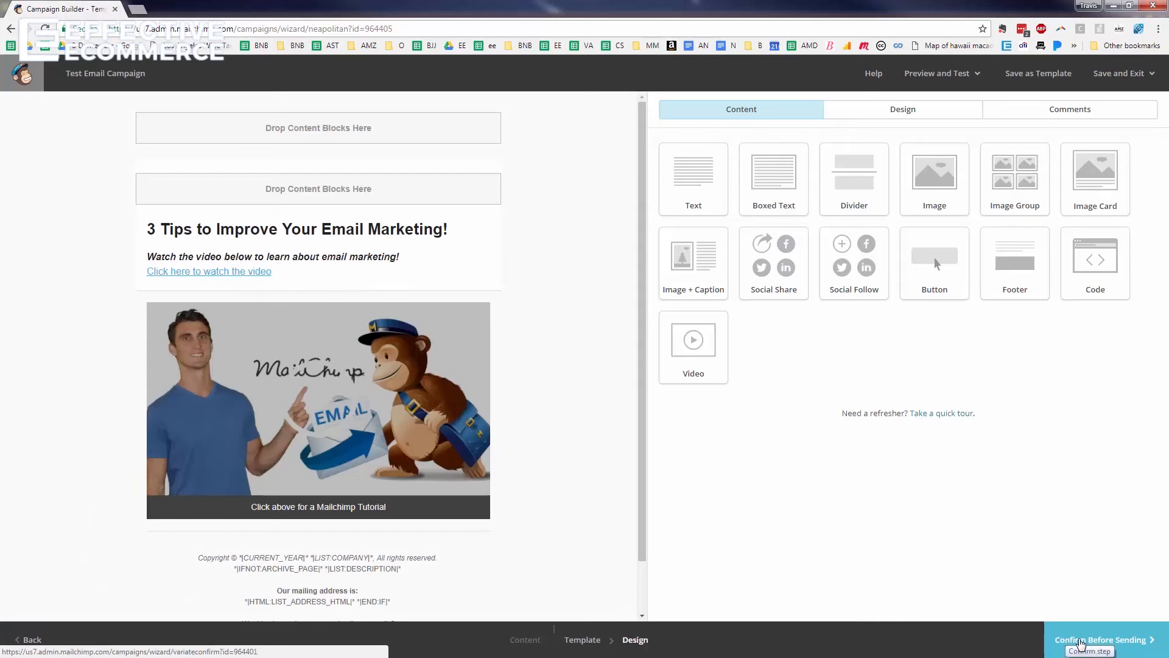
Review the Confirm step checklist for Test Email Campaign, start Send, then cancel without sending
left_click(1079, 640)
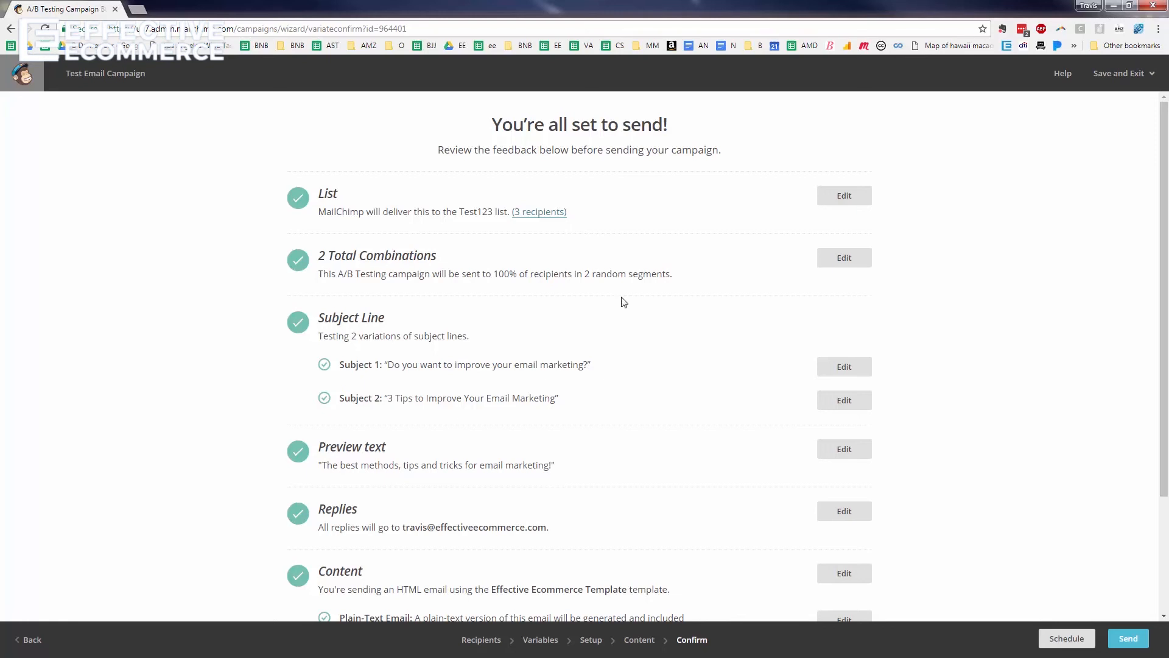
scroll(651, 271, "down", 3)
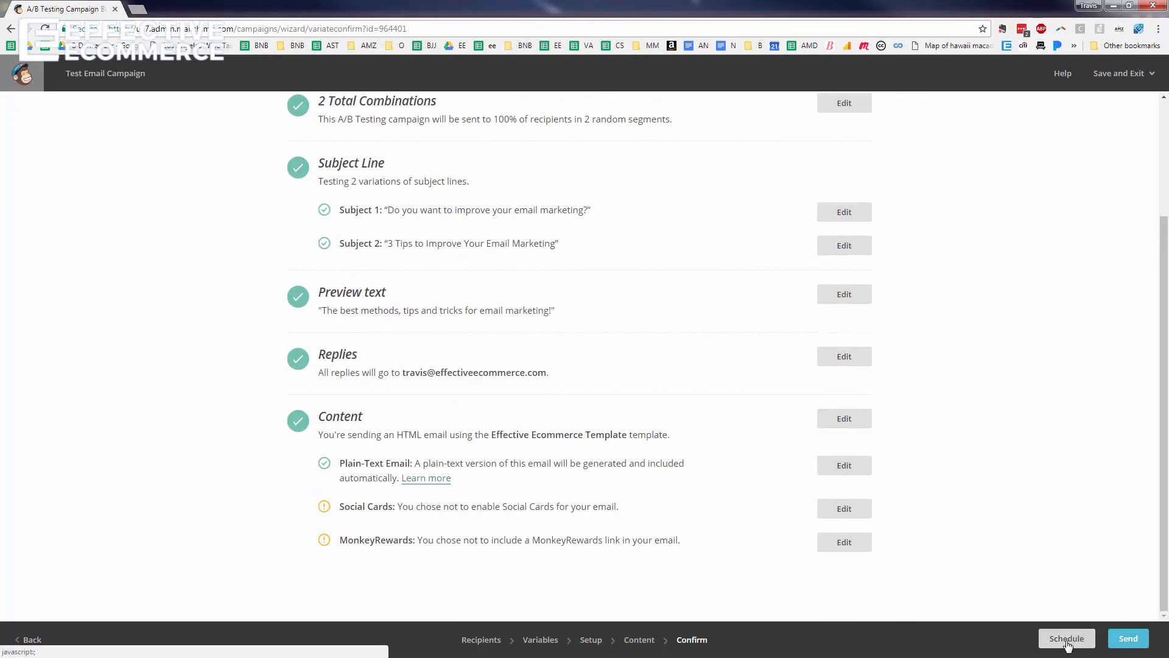
left_click(1128, 639)
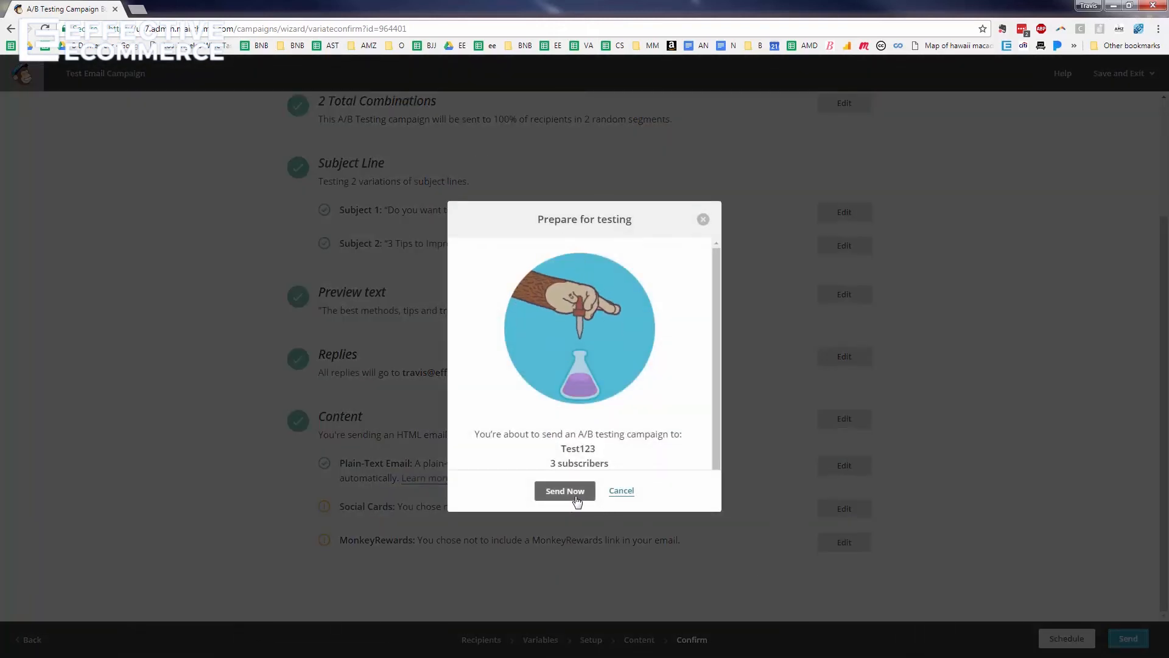
left_click(622, 492)
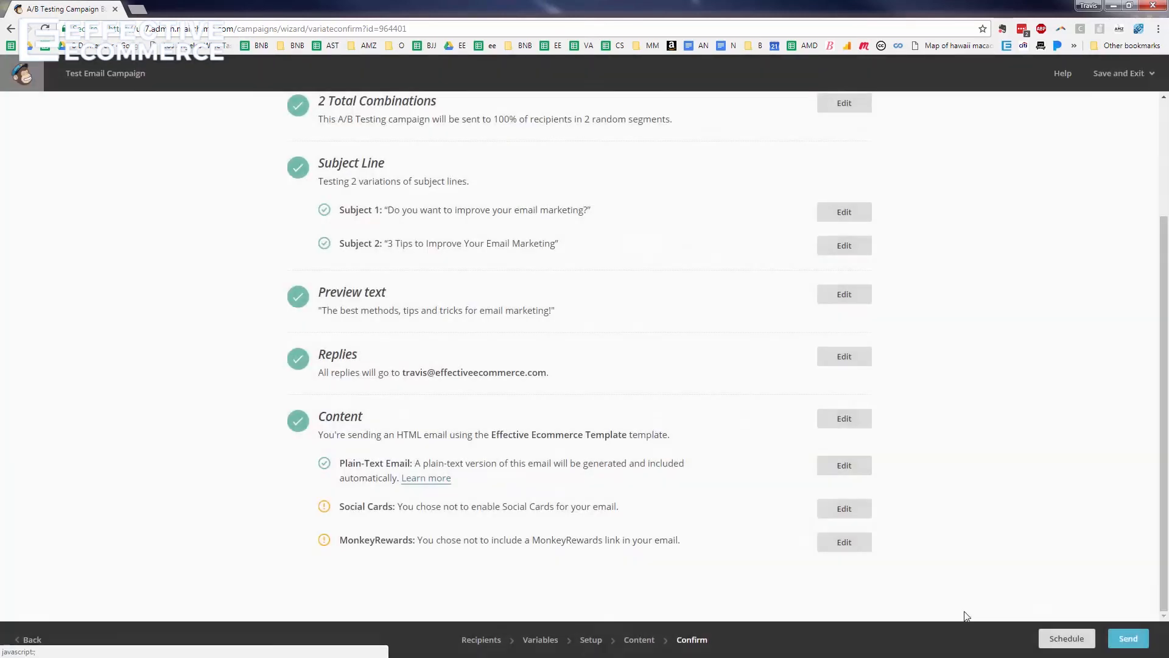
Set a scheduled delivery for July 26 2017 at 9:00 AM
left_click(1066, 638)
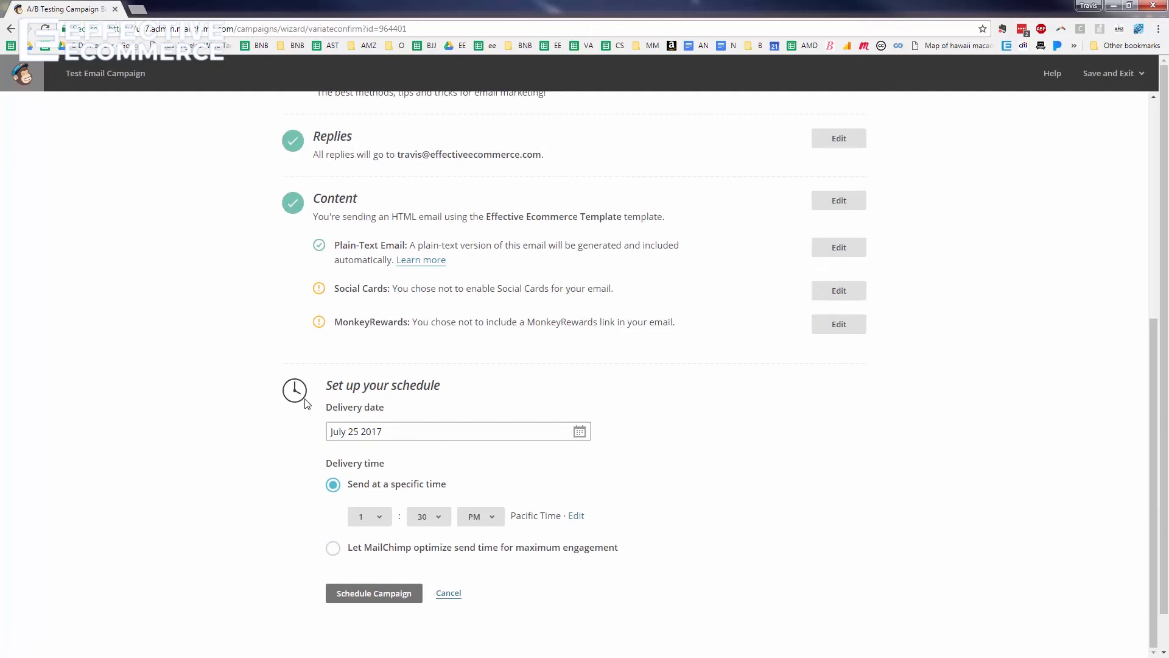
left_click(579, 432)
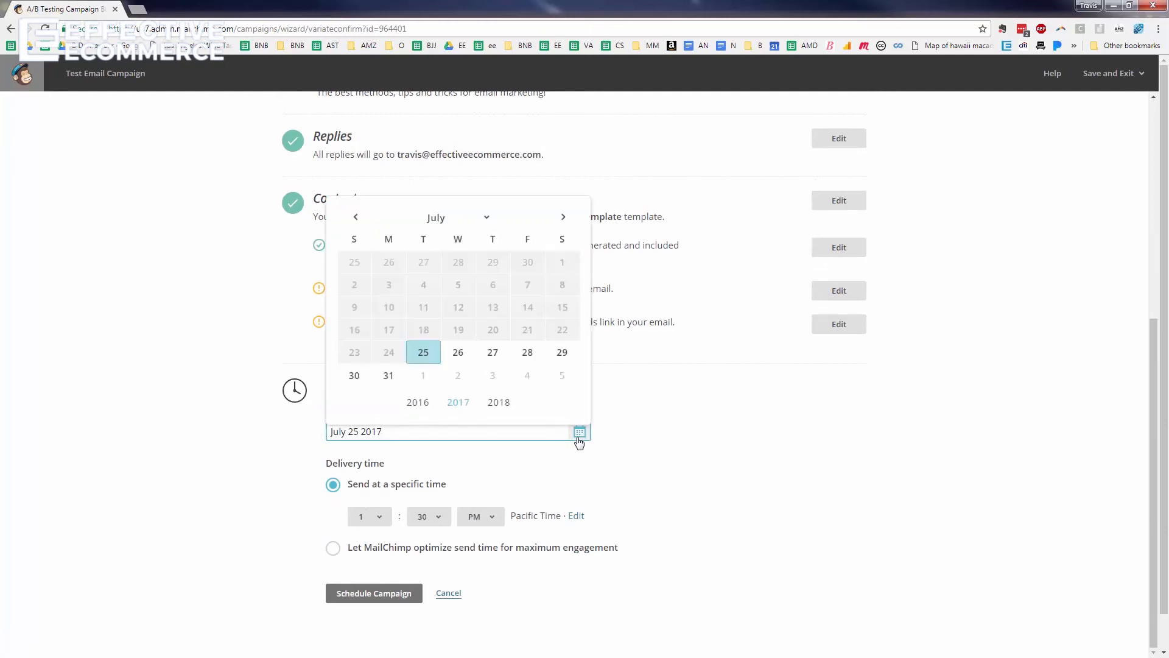
left_click(458, 353)
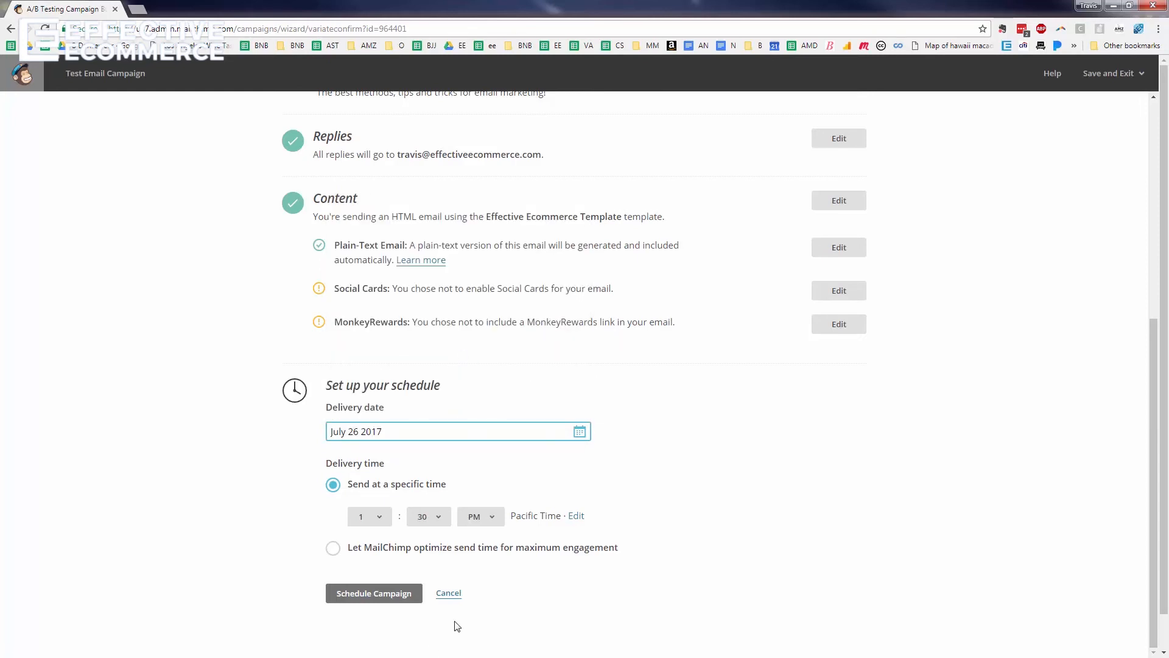
left_click(369, 521)
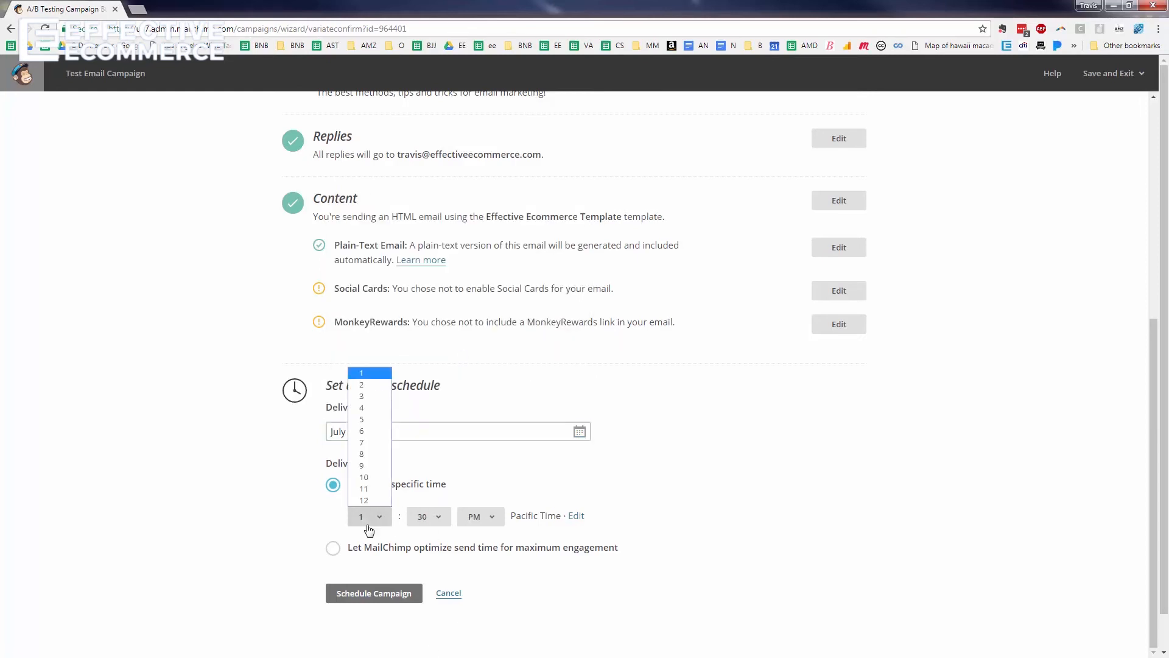
left_click(362, 465)
left_click(428, 518)
left_click(425, 534)
left_click(487, 517)
left_click(487, 529)
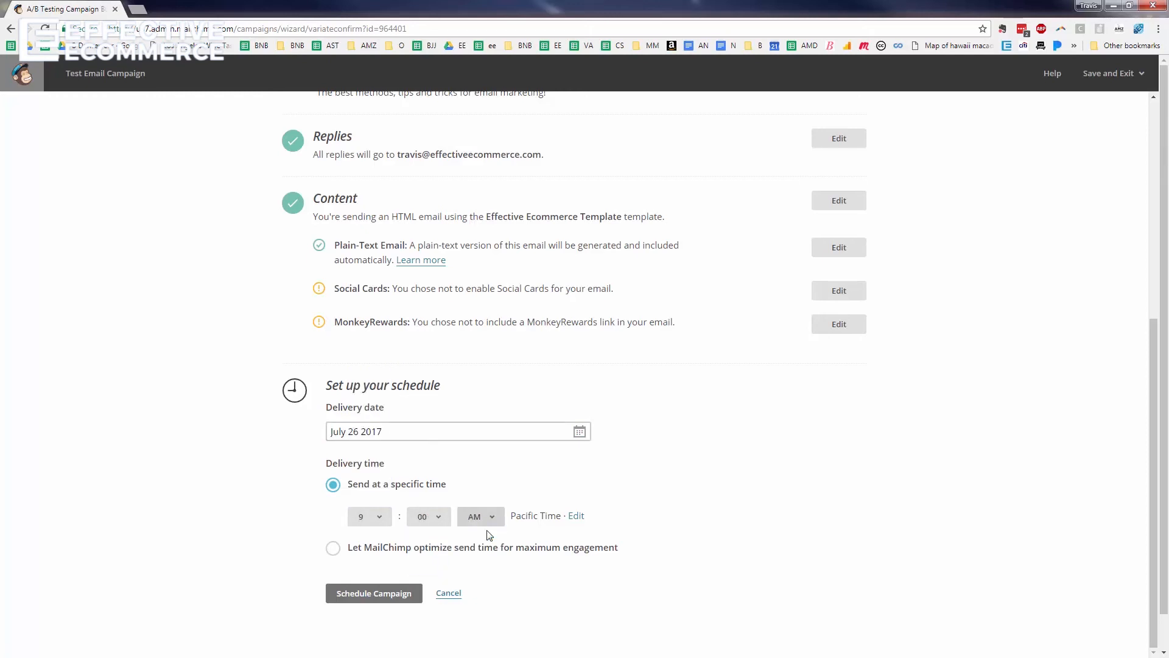
After briefly trying hour 12 and optimal timing, restore 9:00 AM and schedule the campaign
left_click(370, 517)
left_click(368, 499)
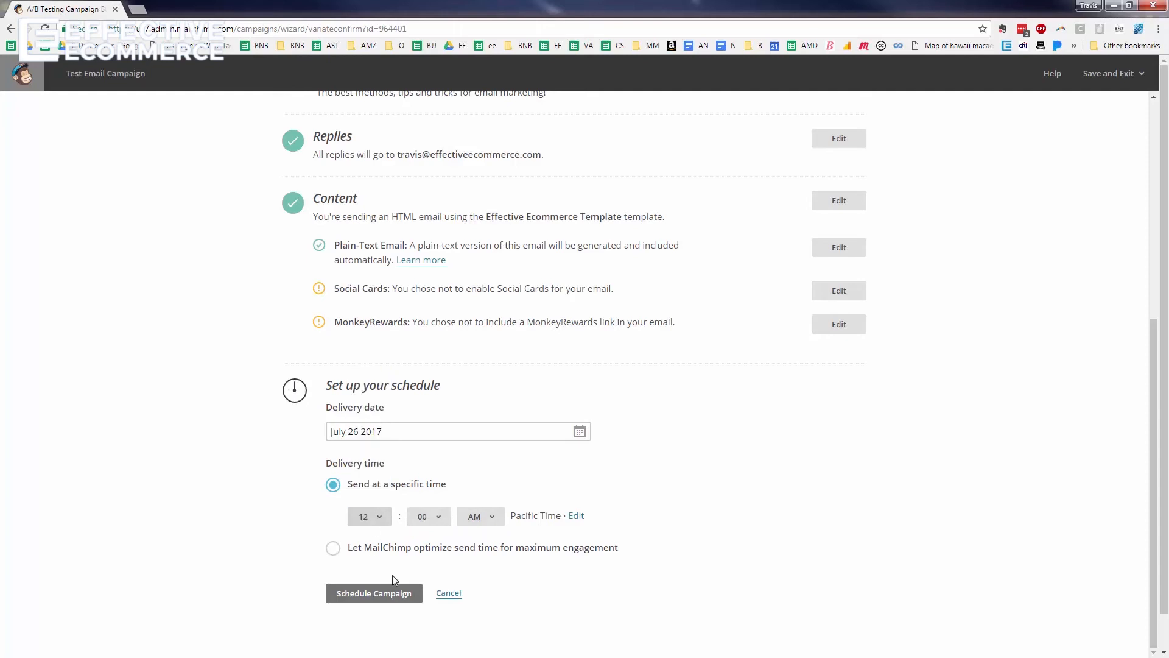
left_click(334, 549)
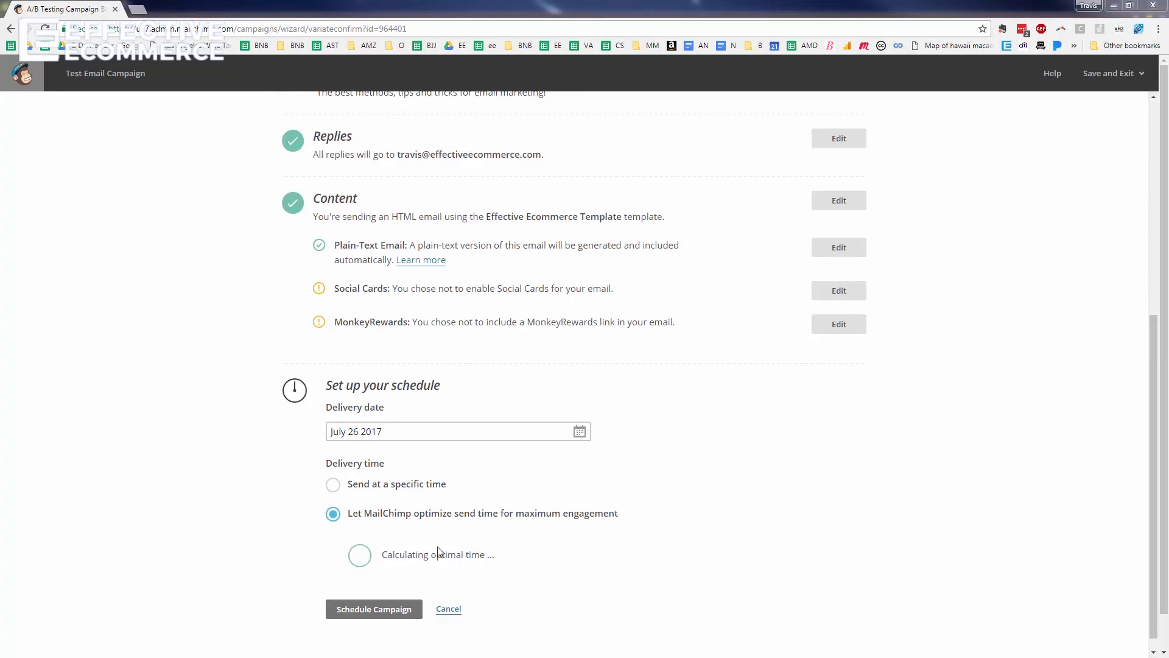
left_click(333, 484)
left_click(376, 519)
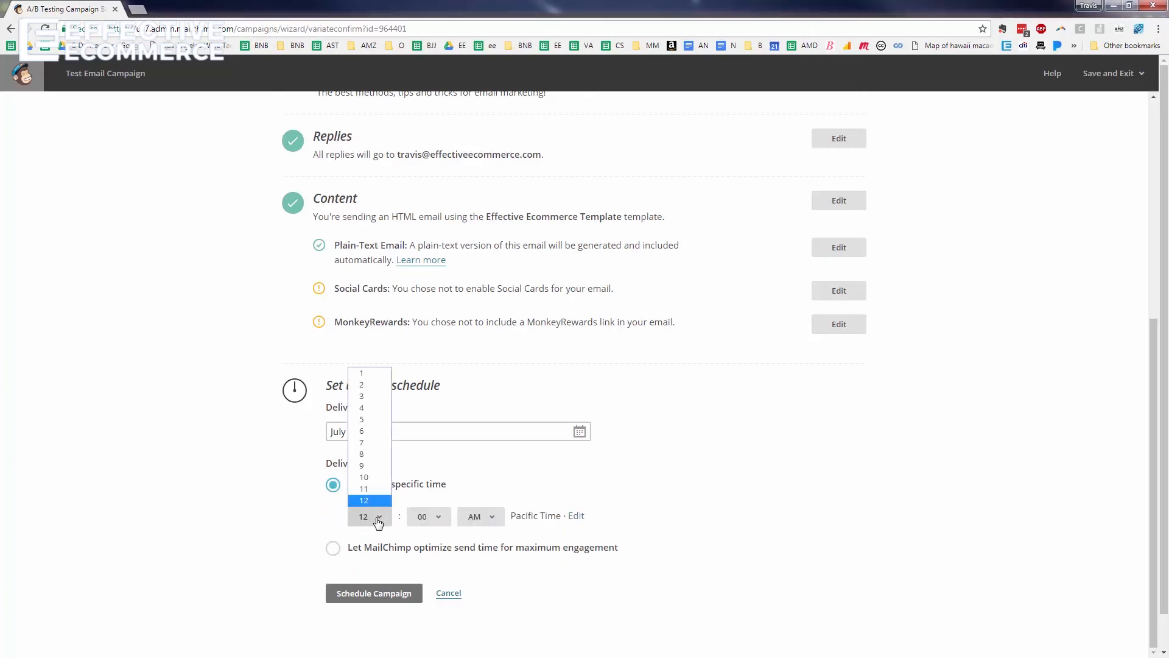
left_click(368, 468)
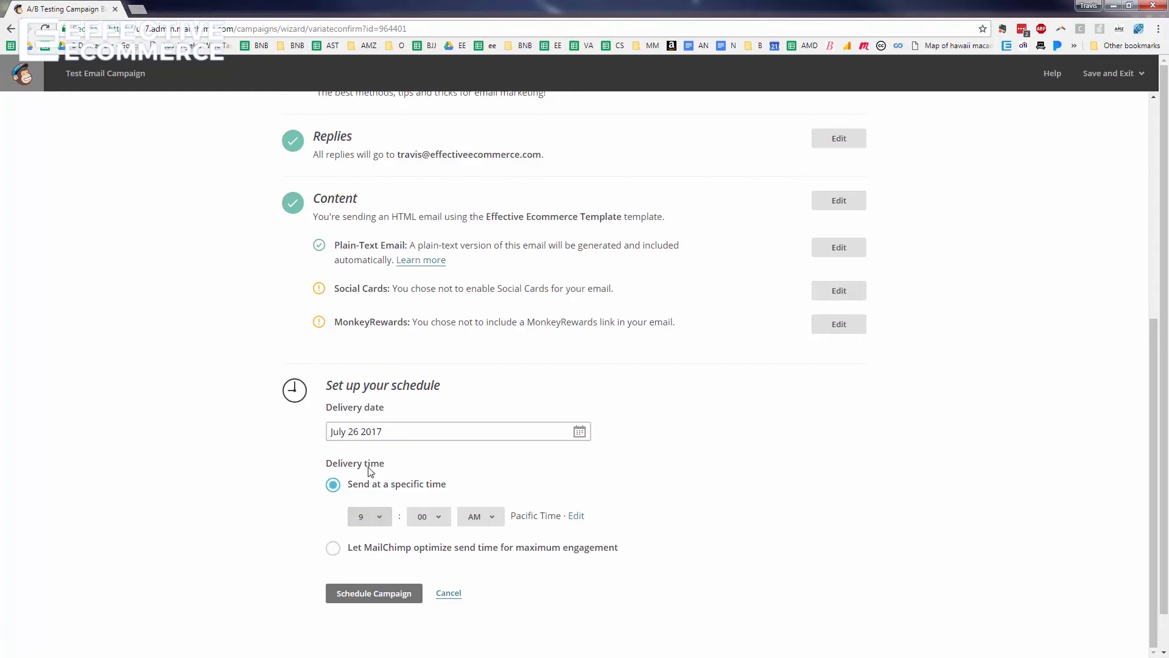
left_click(390, 598)
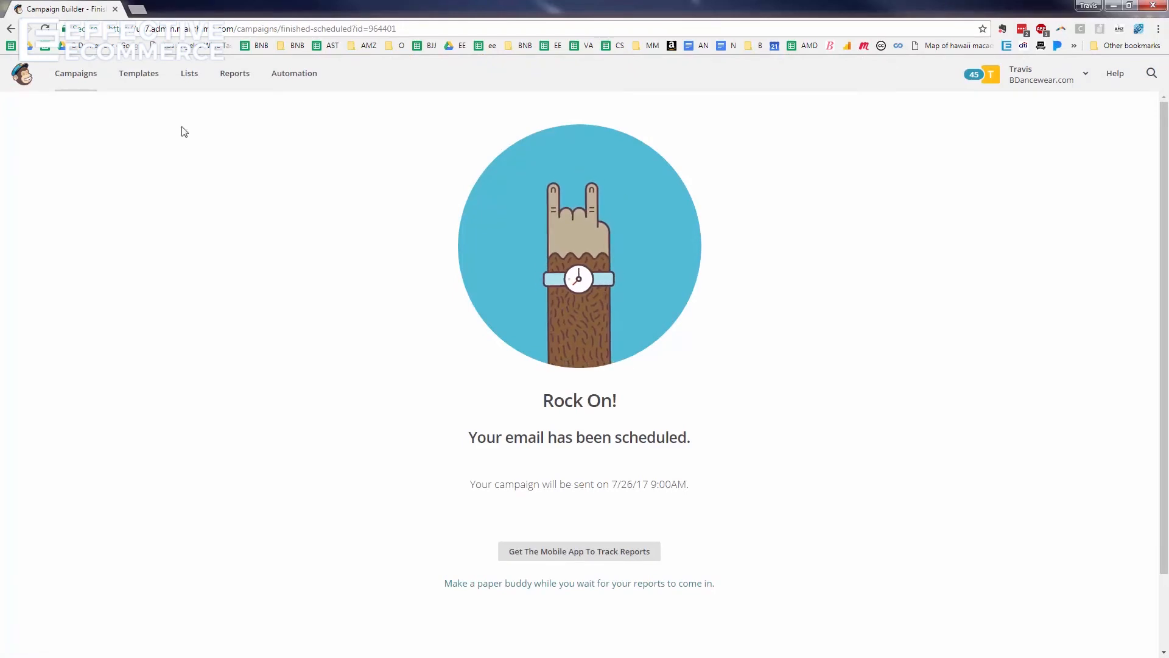
Pause the scheduled Test Email Campaign from the Campaigns list
left_click(74, 65)
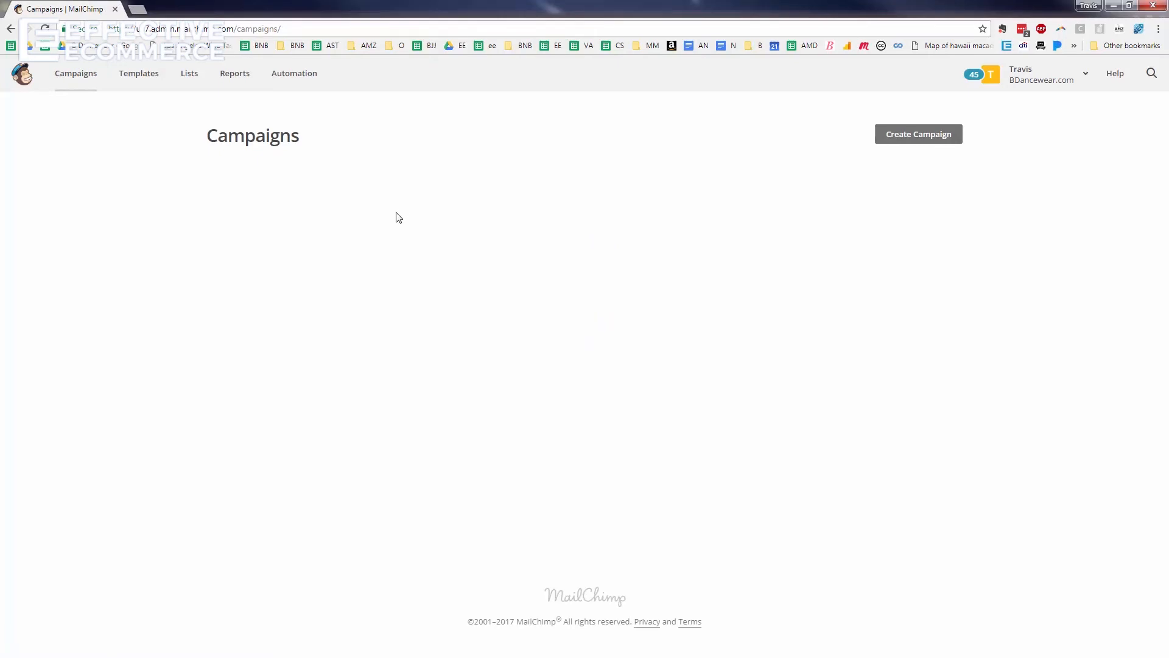
mouse_move(669, 259)
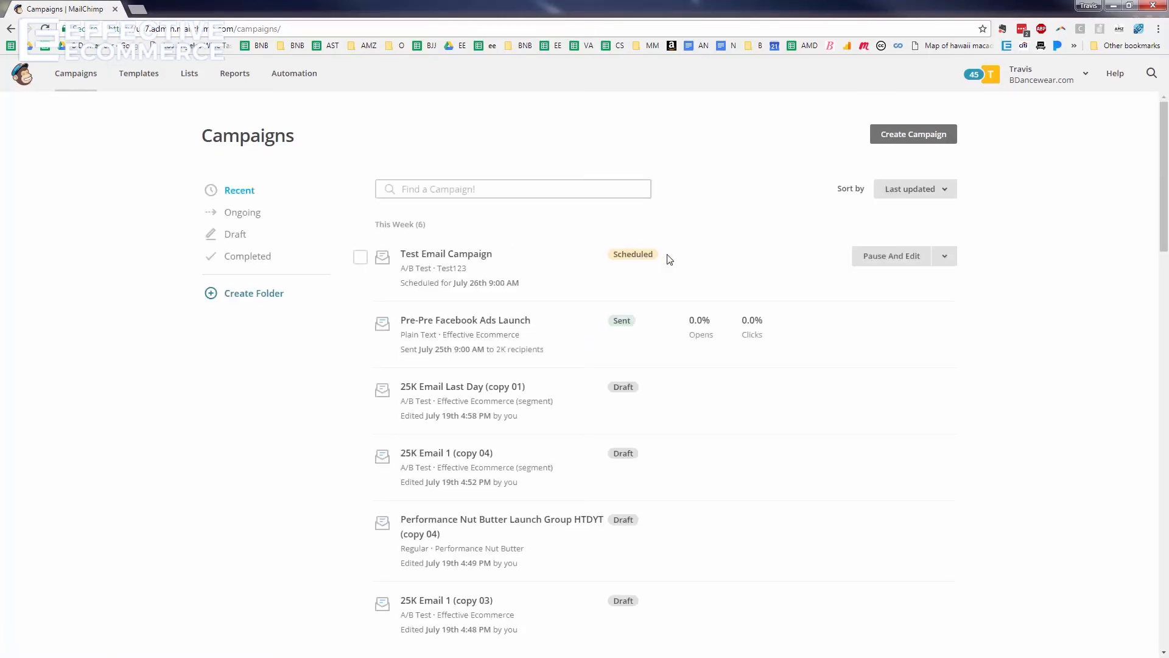
left_click(889, 260)
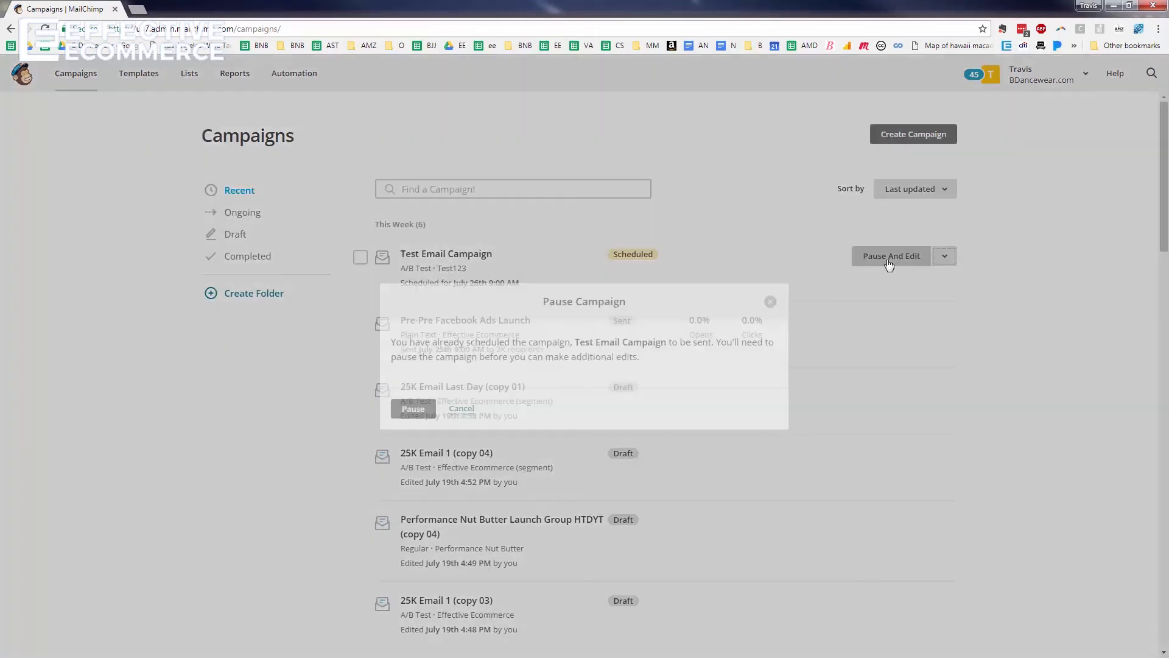
left_click(414, 410)
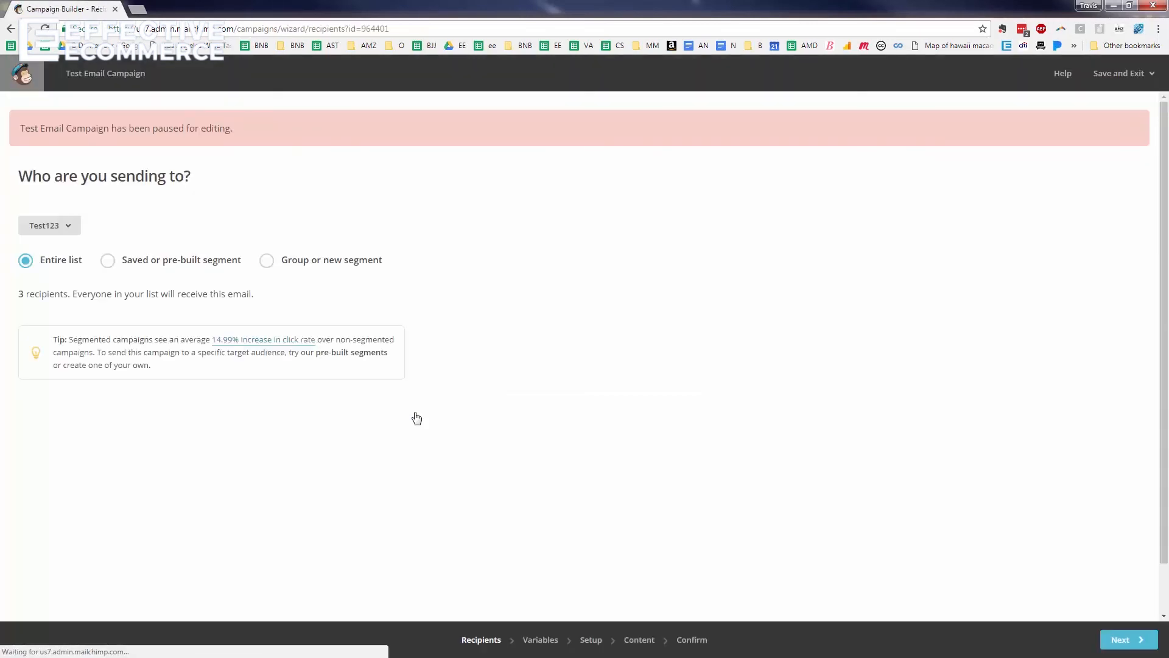
Send the A/B campaign immediately to Test123's 3 subscribers from the Confirm step
left_click(705, 641)
scroll(599, 347, "down", 3)
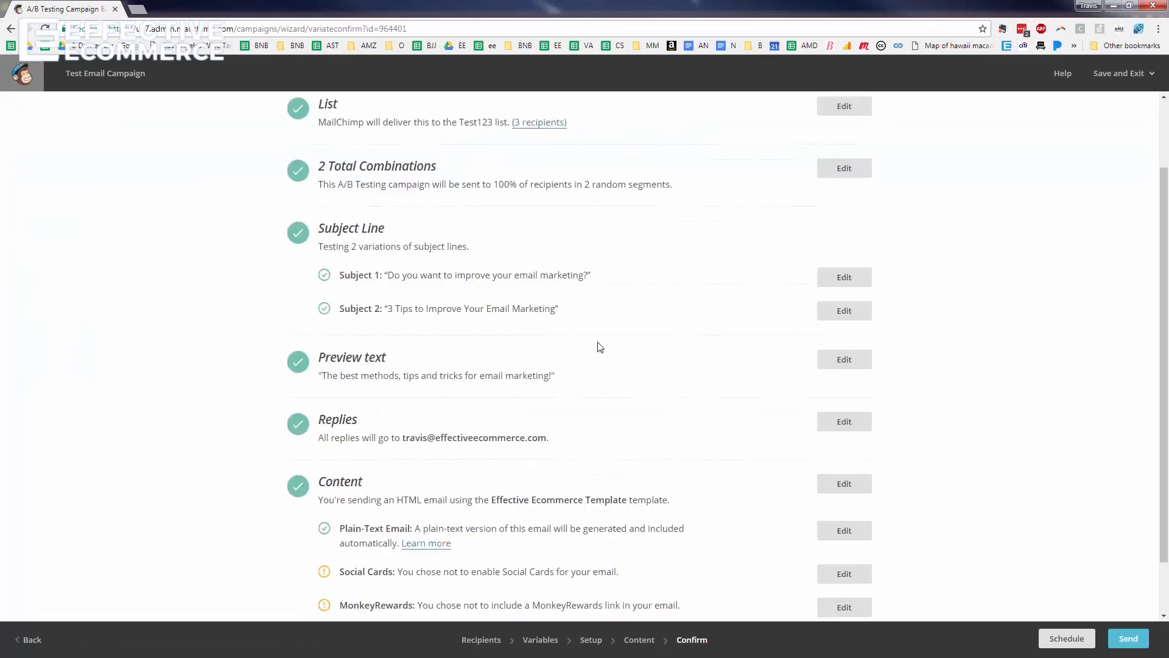
left_click(1128, 639)
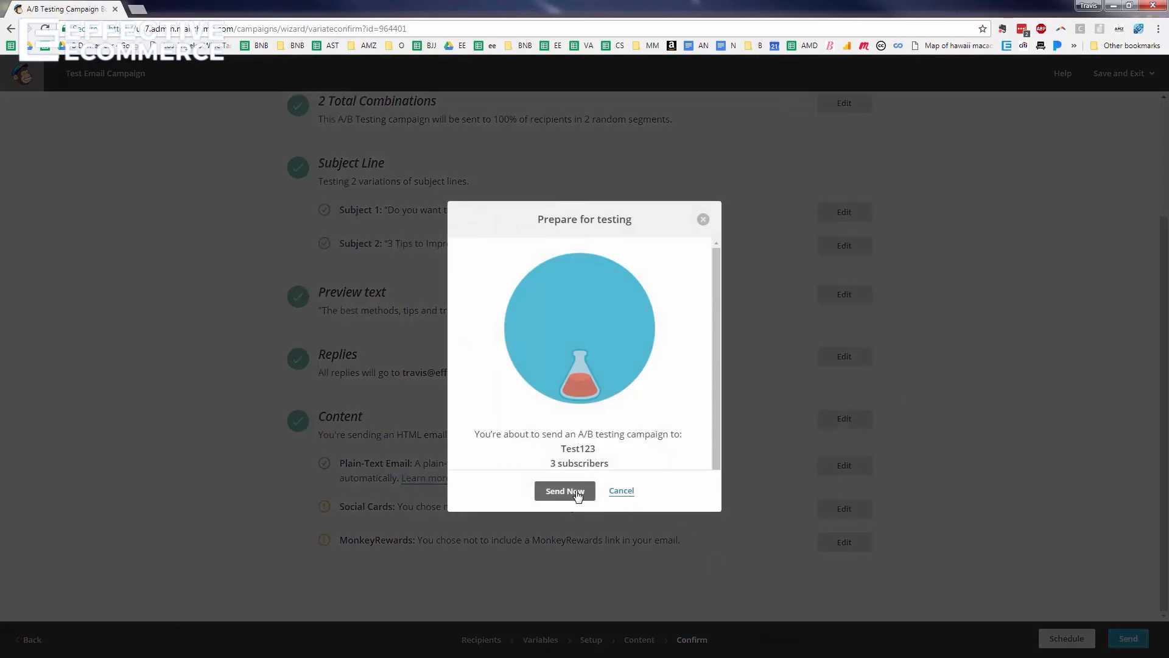
left_click(576, 492)
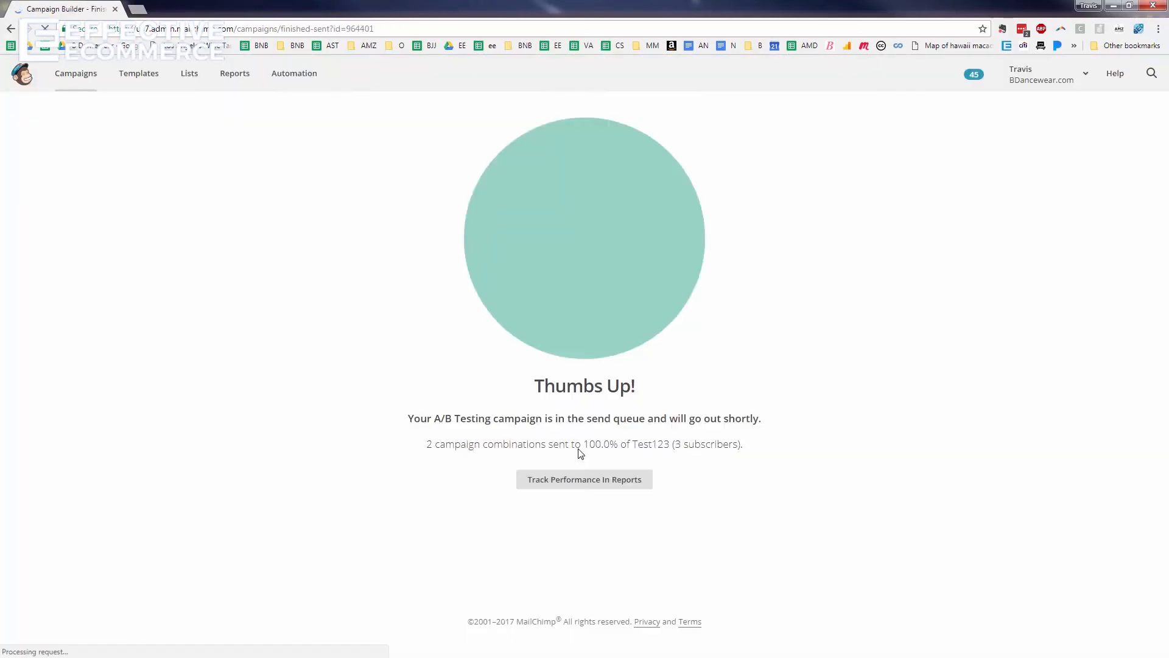
Show the extra actions menu beside View Report for the now-sent Test Email Campaign
left_click(75, 76)
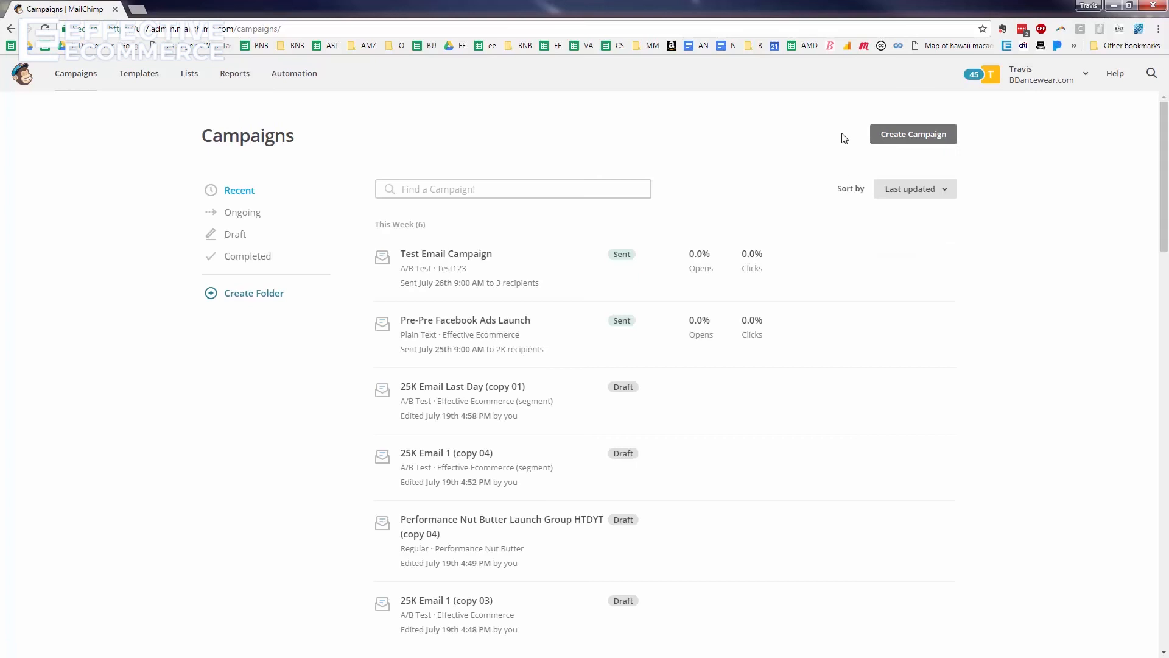
left_click(943, 258)
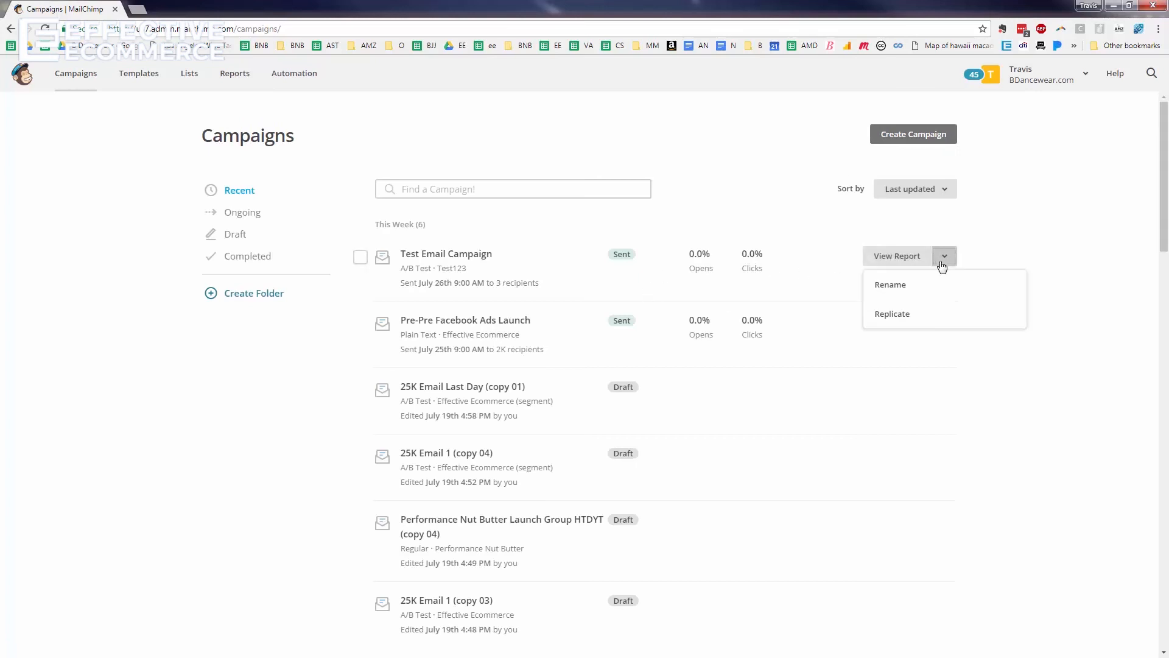
Replicate Test Email Campaign from its View Report dropdown
left_click(920, 315)
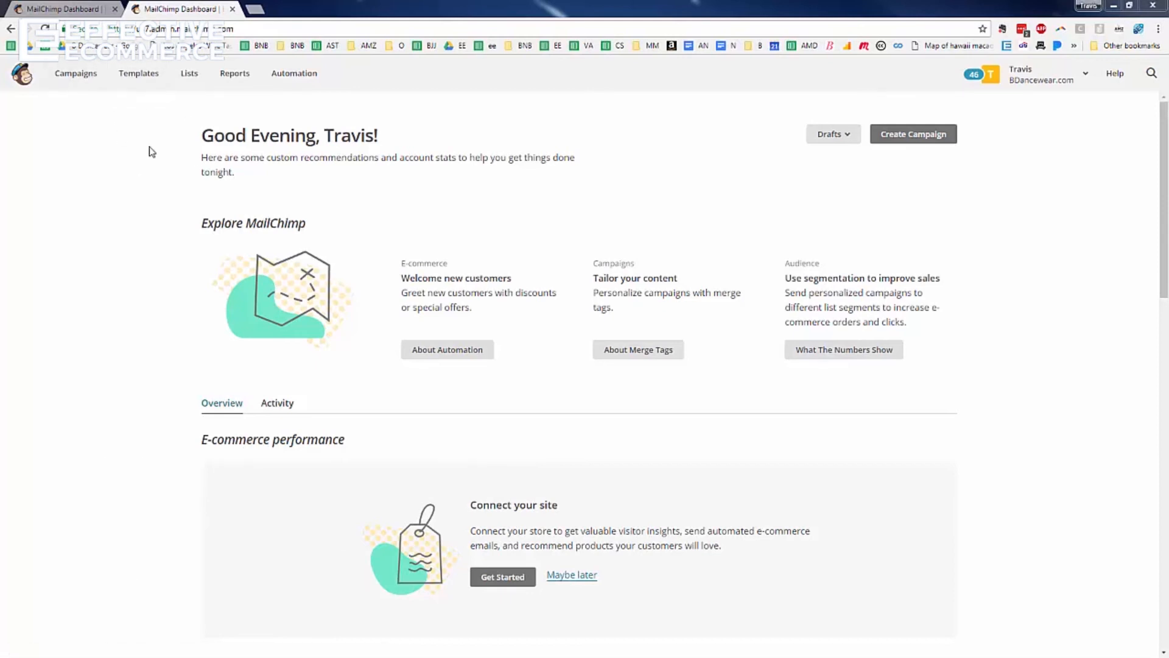
Review Test Email Campaign's A/B Testing Report in a new tab: 33.3% open rate, '3 Tips' at 100%
left_click(90, 83)
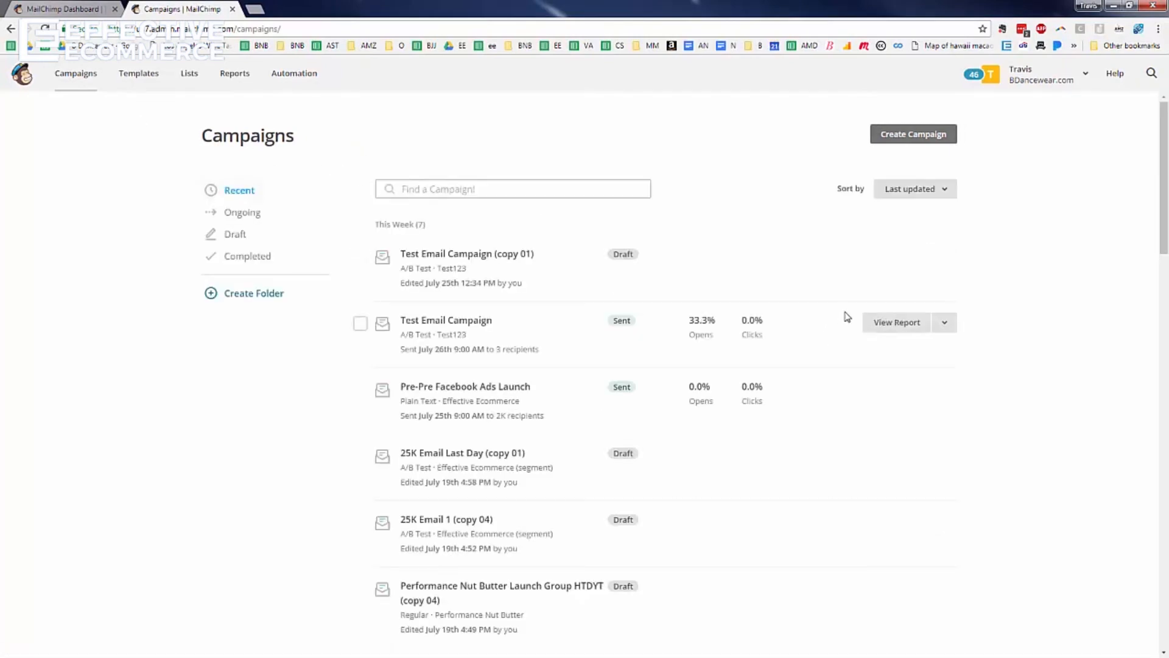
middle_click(895, 329)
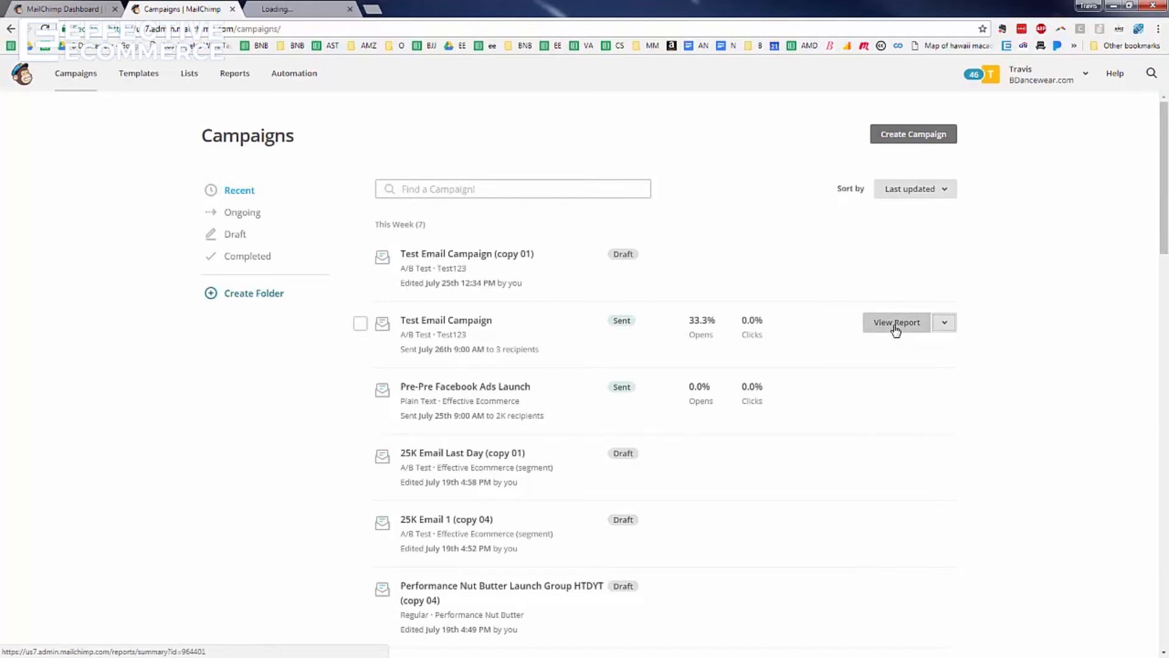
left_click(310, 11)
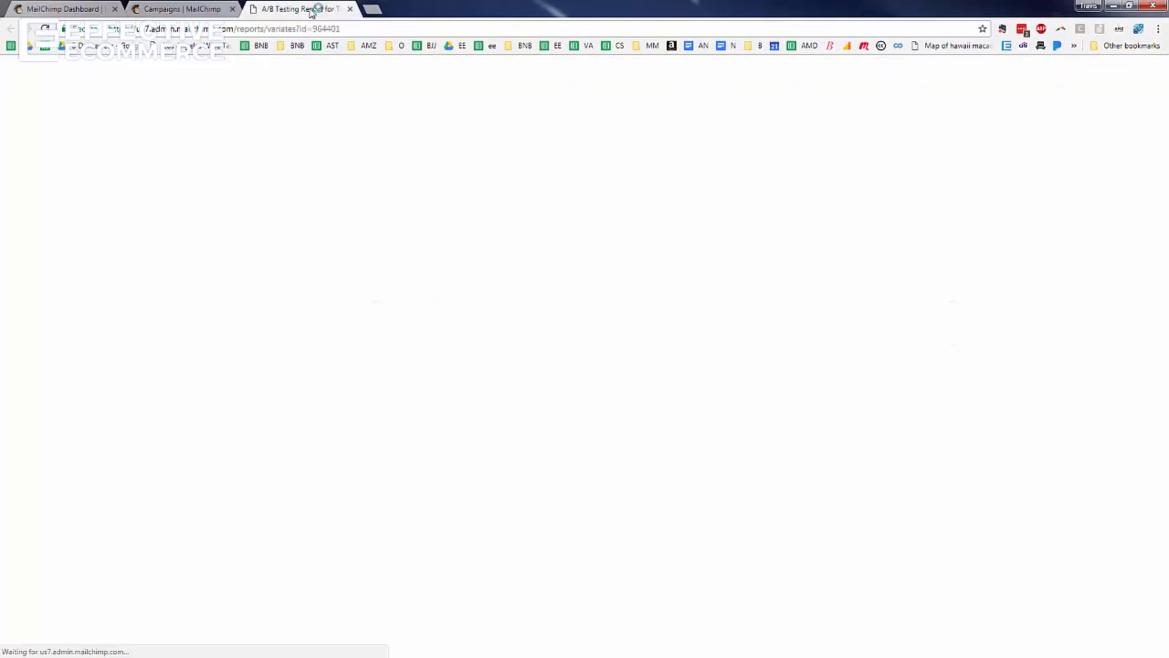
scroll(512, 268, "down", 2)
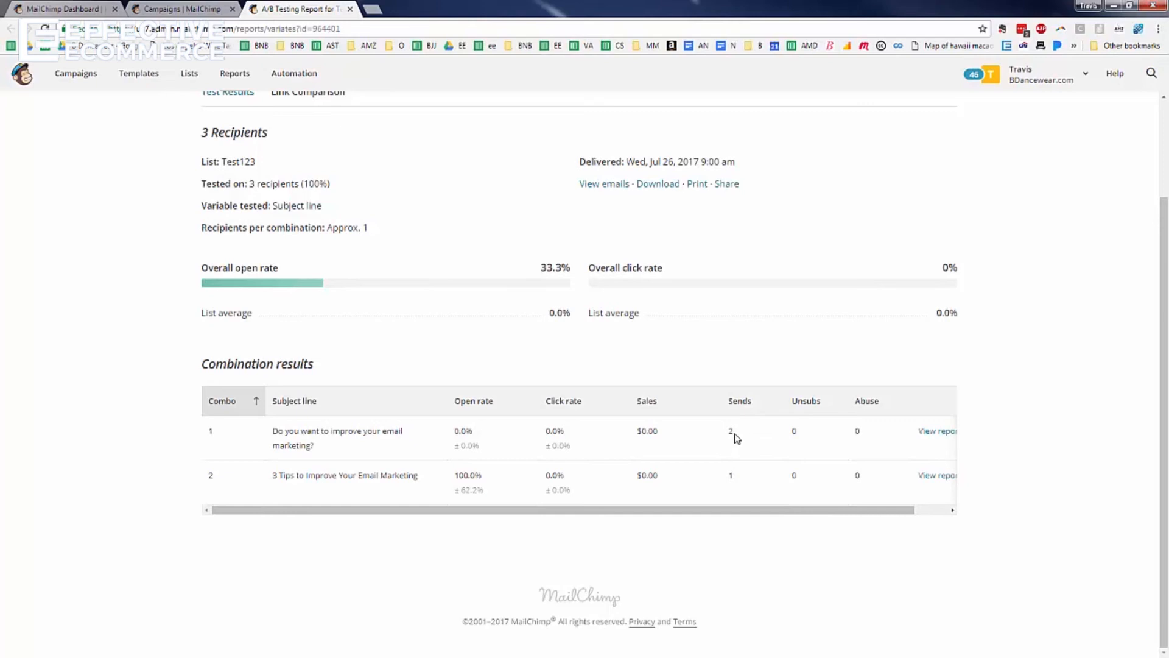
left_click_drag(757, 511, 178, 427)
Bring up the 25K Email Last Day A/B report and its Link Comparison of combination click rates
left_click(76, 83)
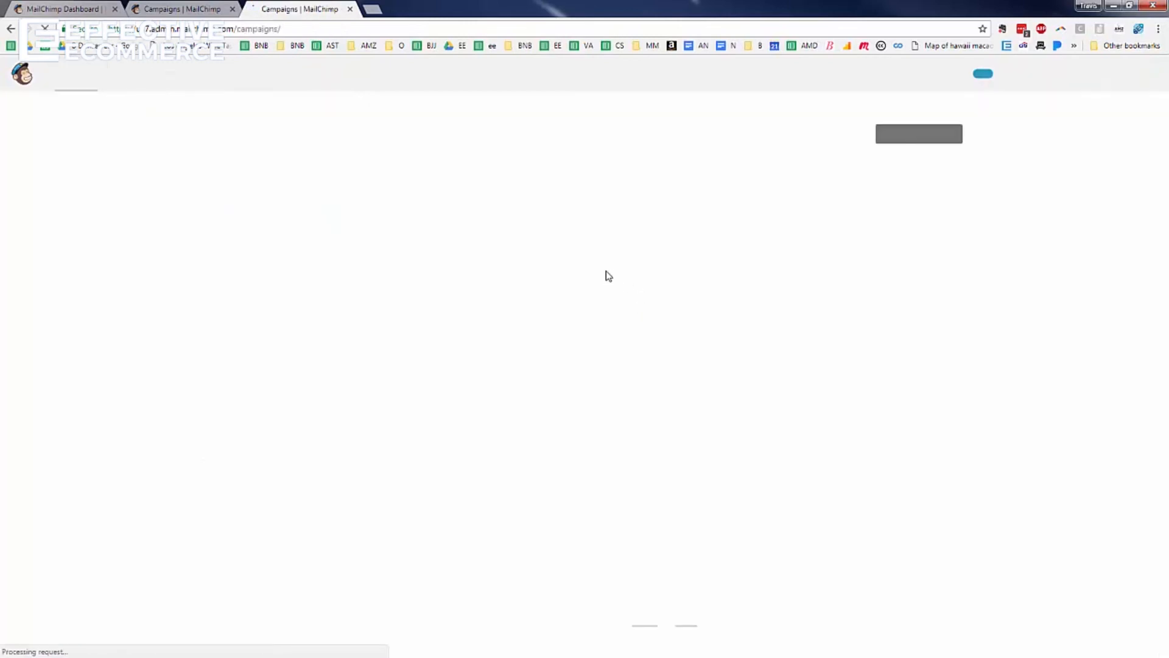
scroll(615, 268, "down", 6)
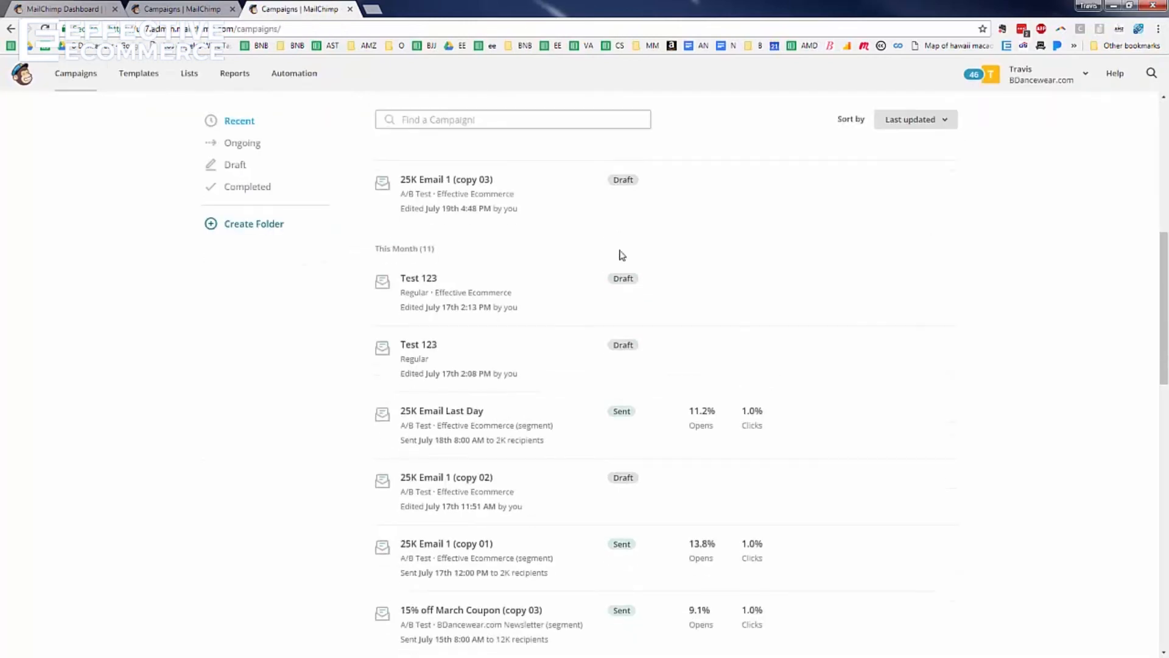
mouse_move(444, 412)
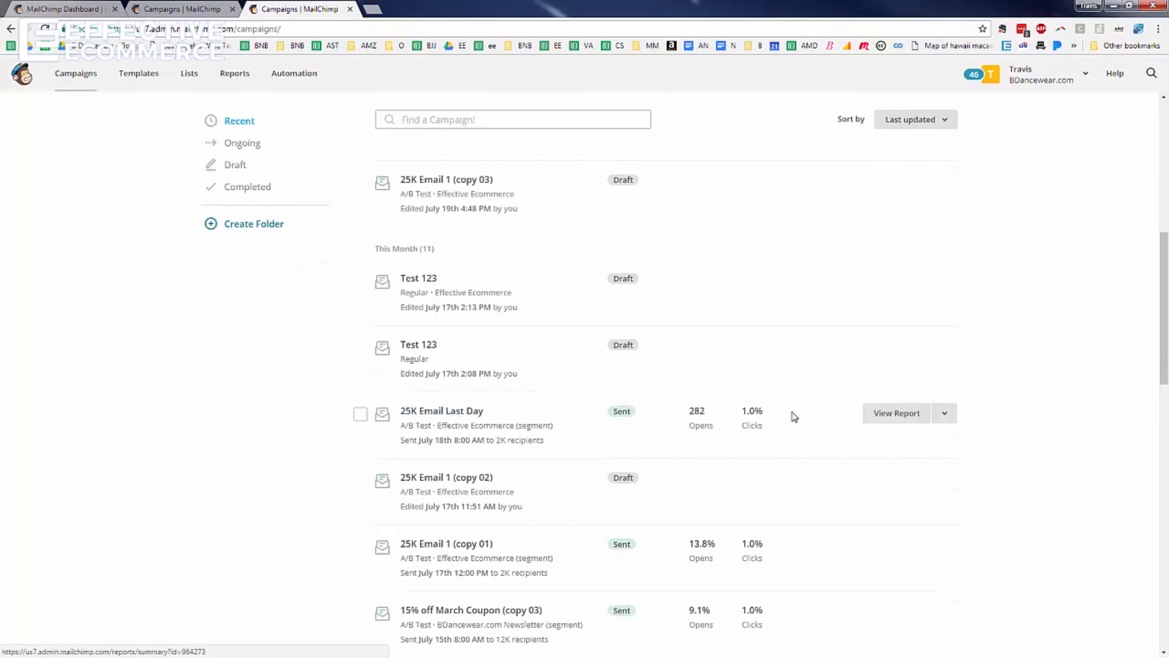
left_click(896, 418)
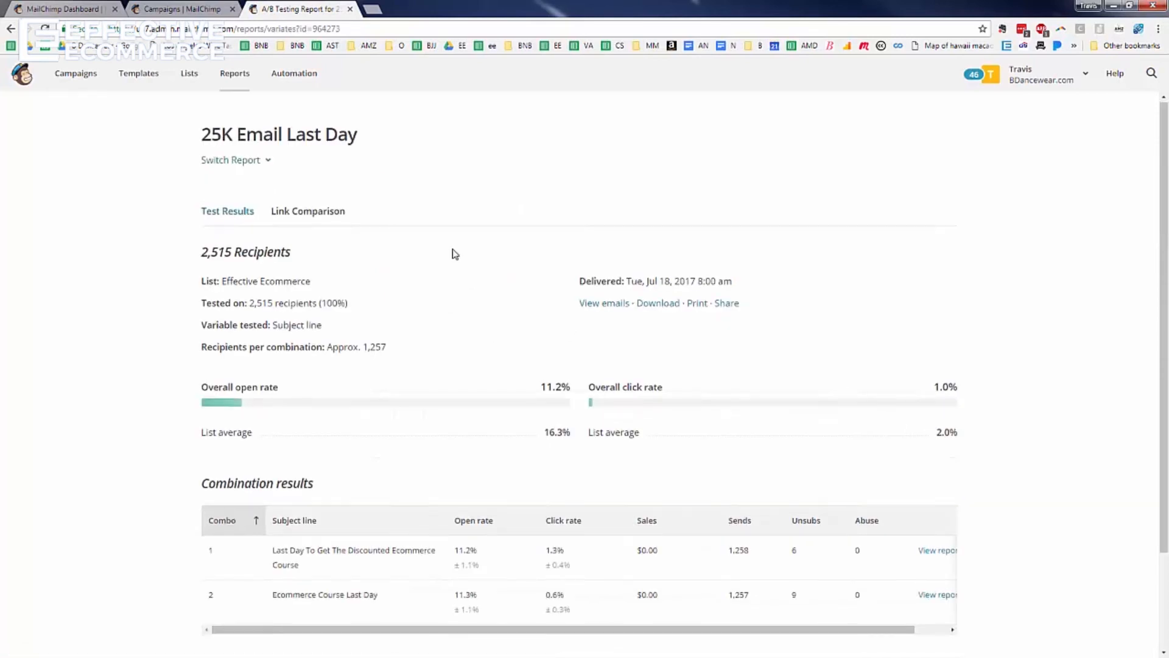
scroll(456, 255, "down", 2)
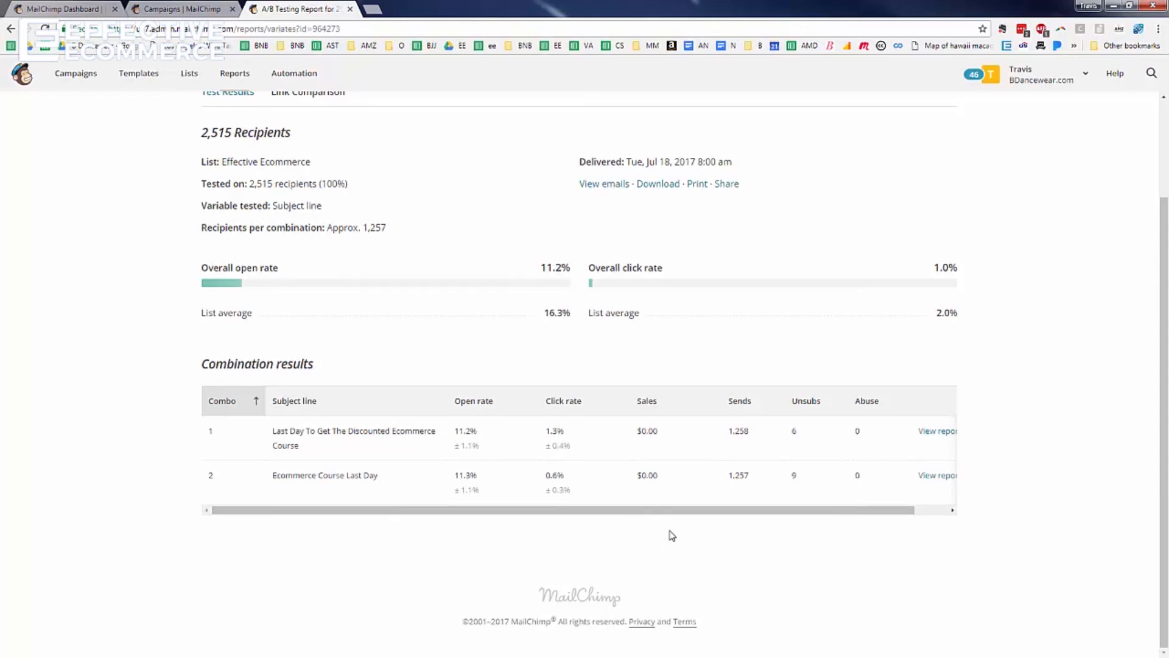
left_click_drag(679, 511, 747, 467)
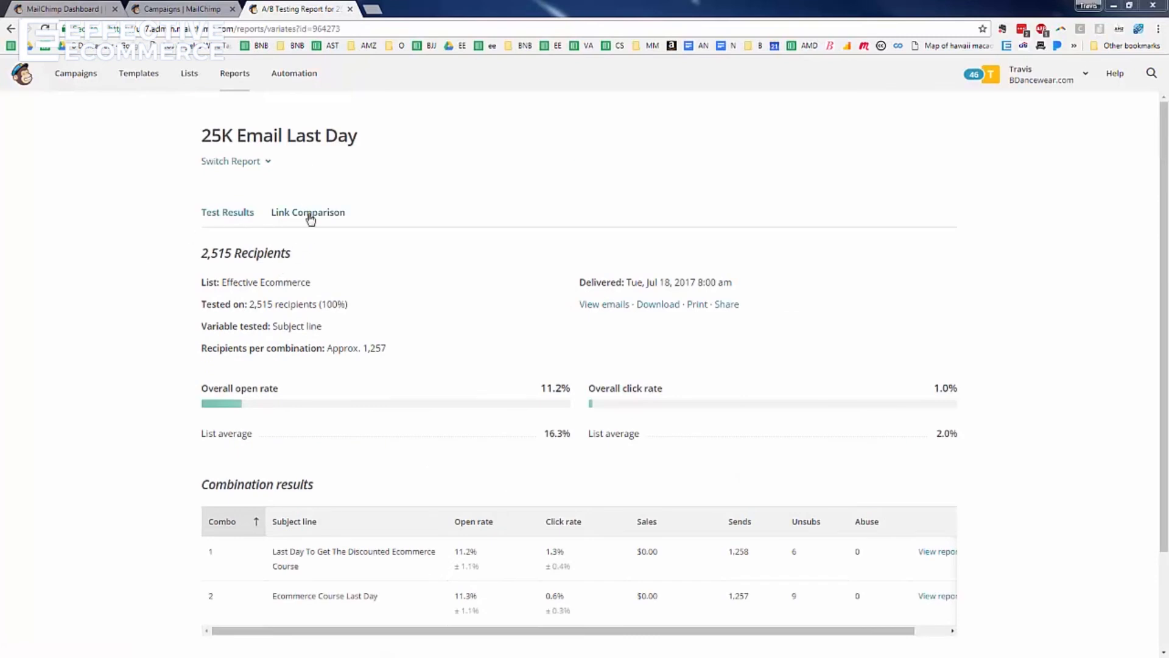
left_click(310, 215)
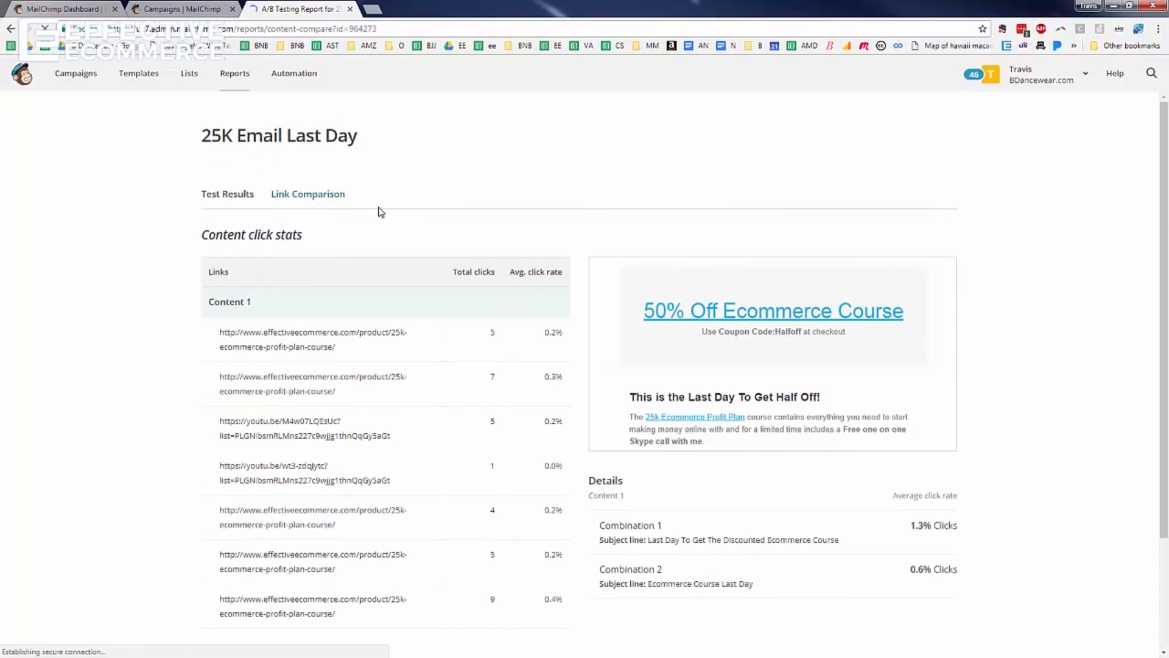
Preview the 50% Off, Profit Plan, video and remaining links, then the discounted-course link
left_click(375, 335)
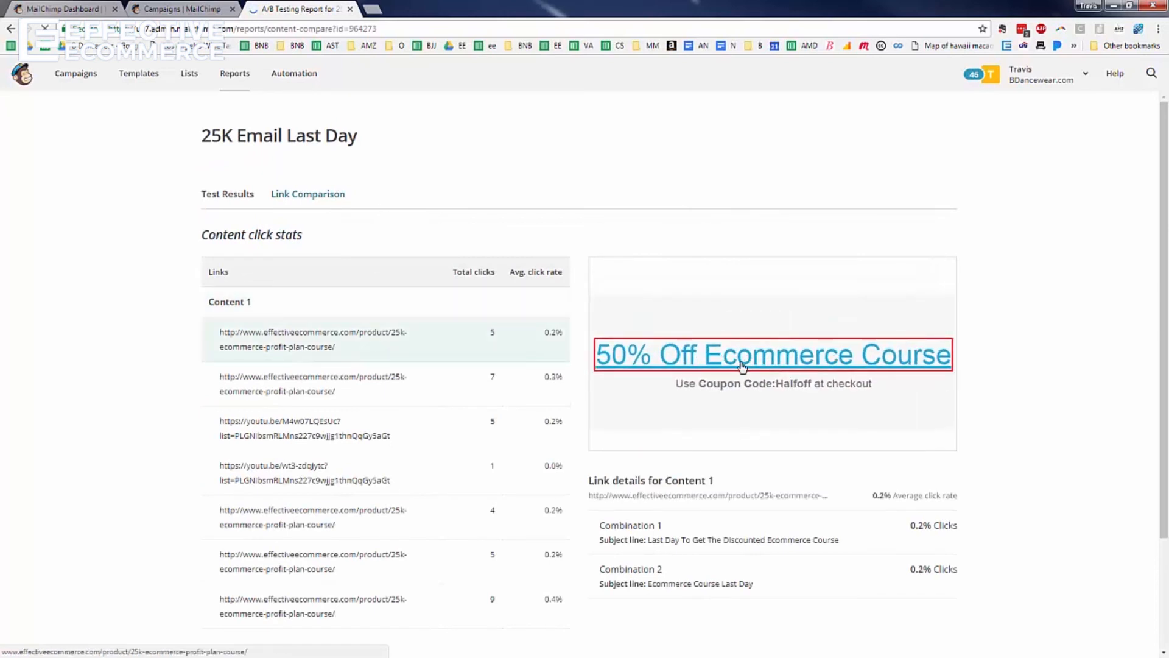
left_click(462, 395)
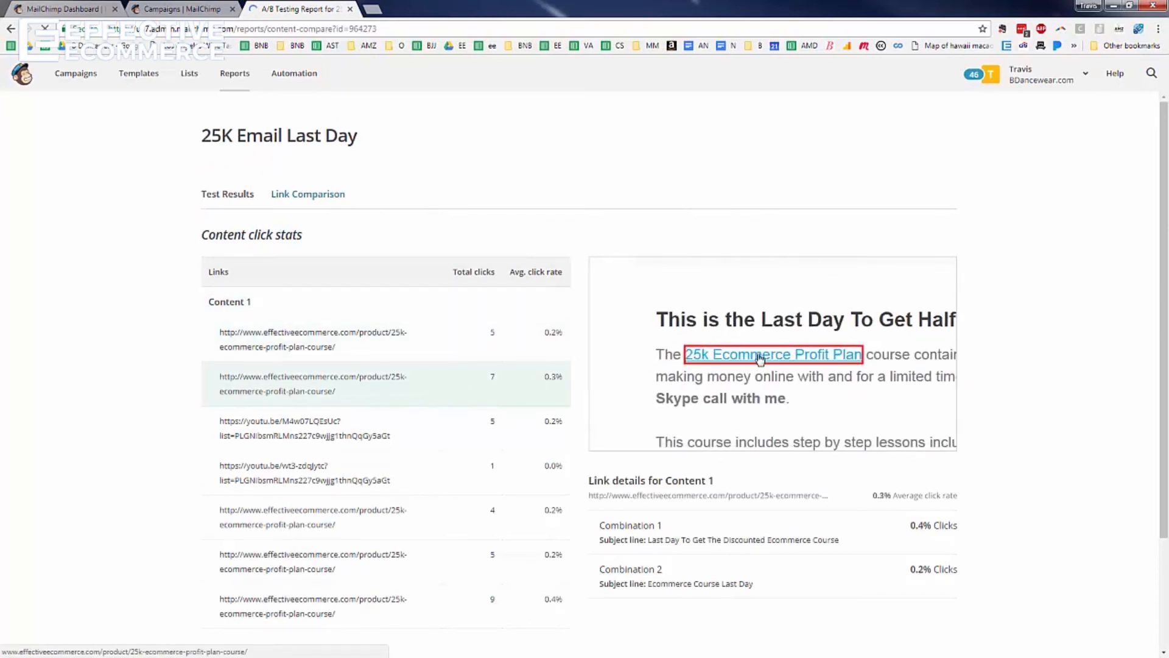
left_click(471, 422)
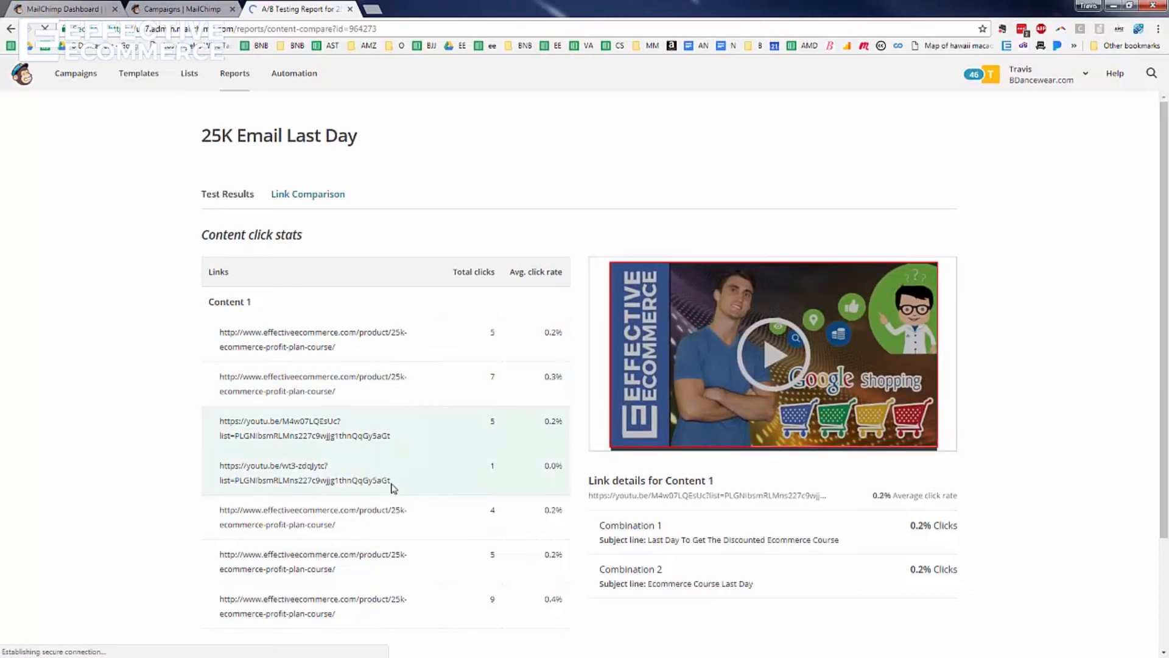
left_click(393, 483)
left_click(445, 526)
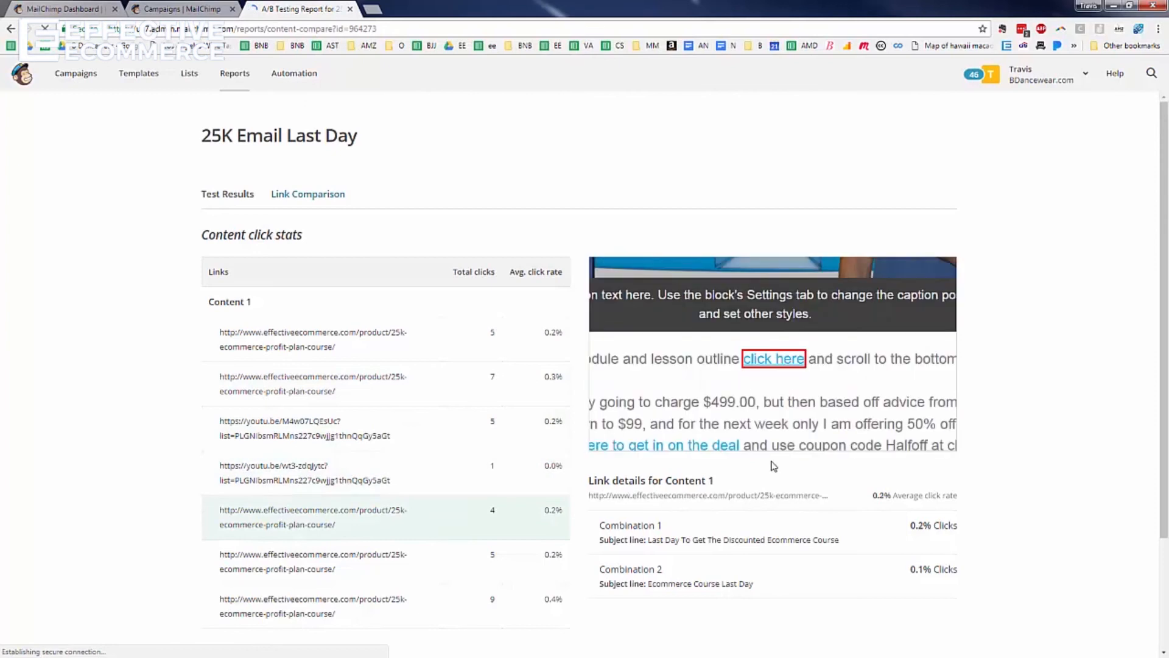
left_click(423, 566)
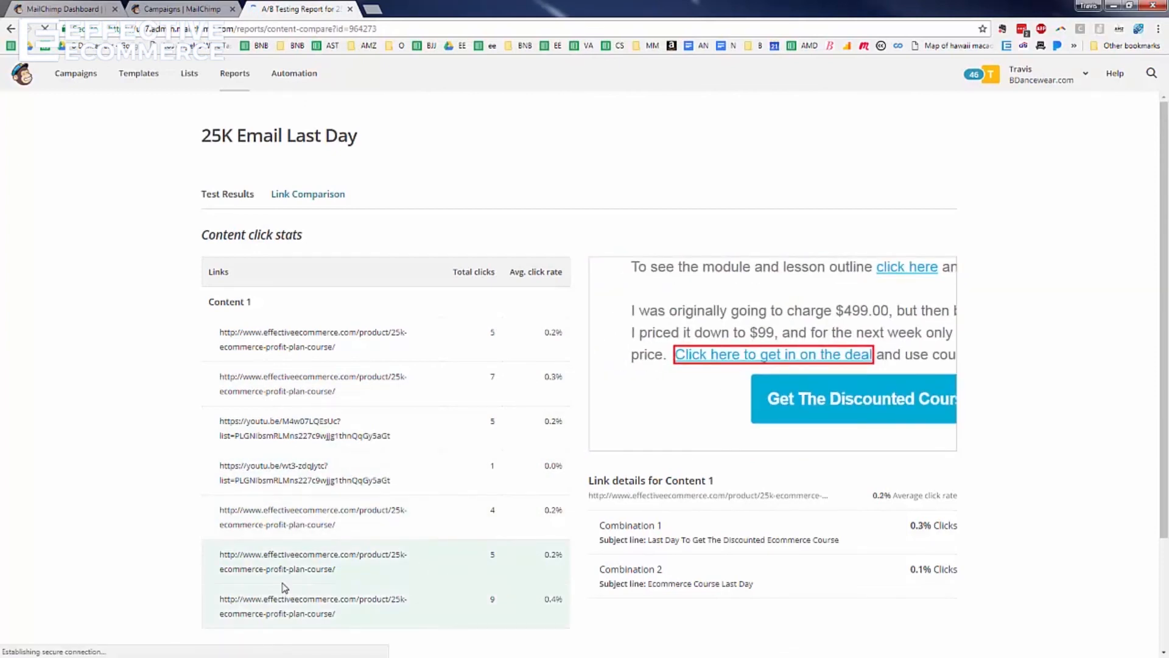
left_click(297, 609)
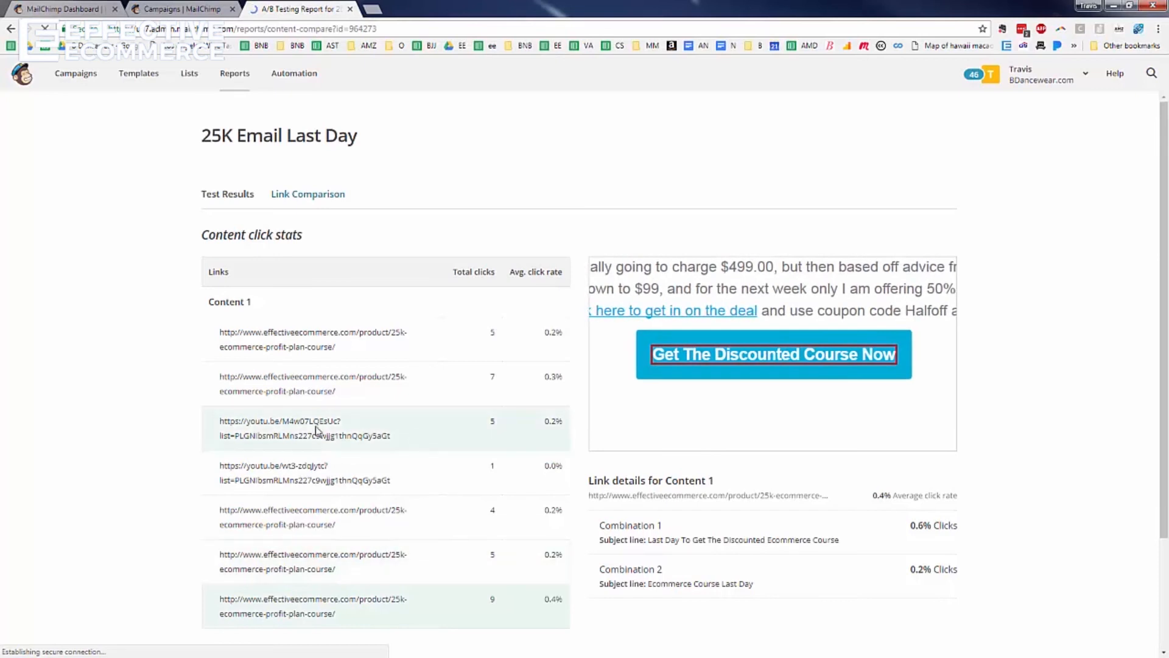
scroll(365, 370, "down", 2)
scroll(537, 503, "up", 1)
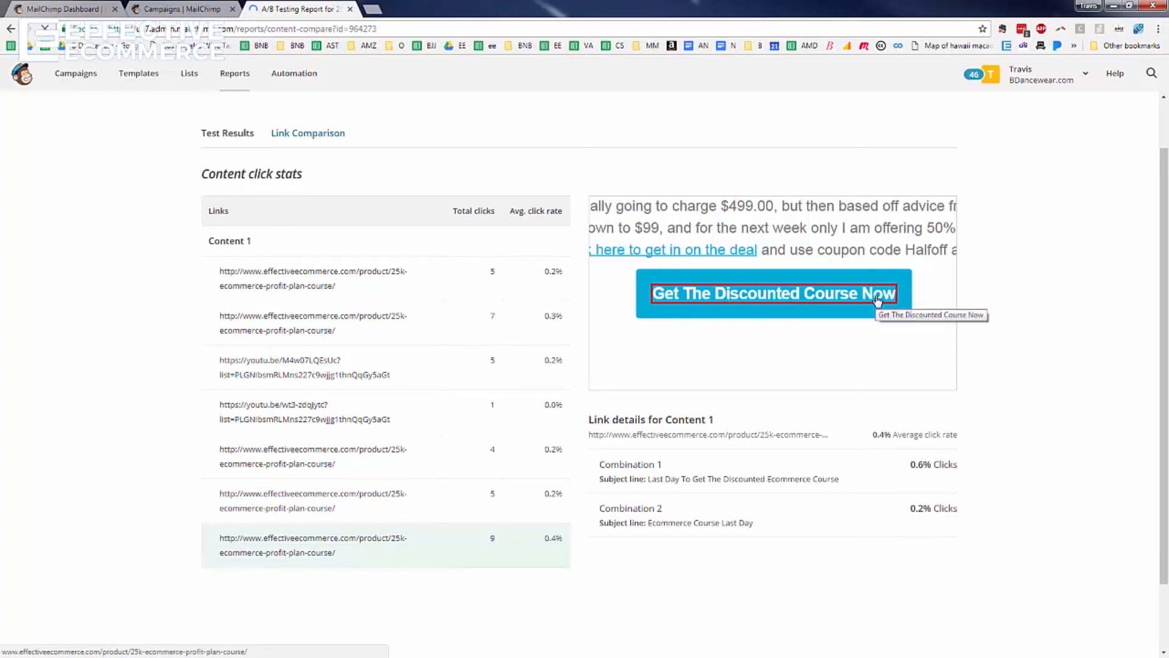
left_click(858, 307)
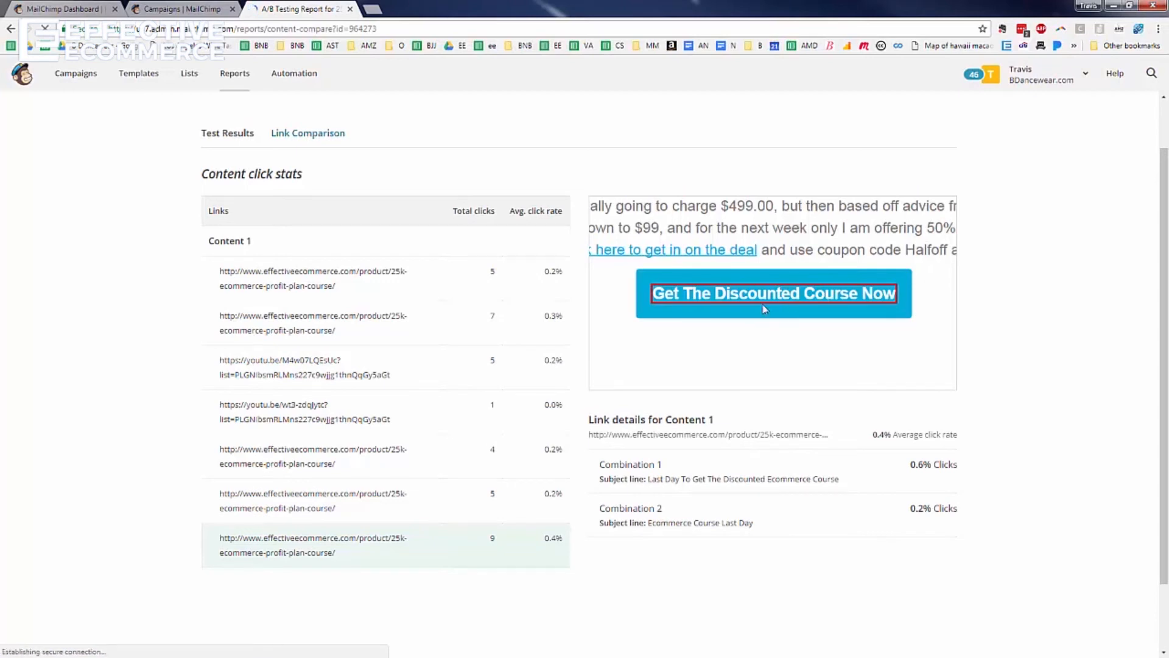
Step through every link's spot again, ending on the Get The Discounted Course Now button
left_click(472, 295)
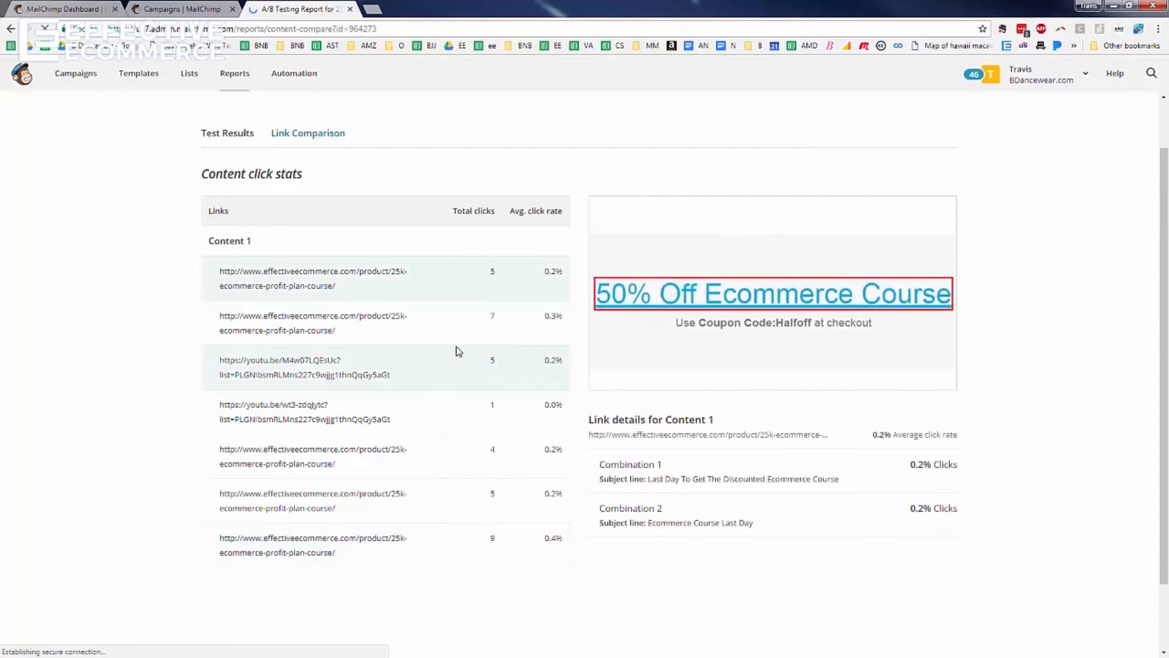
left_click(454, 329)
left_click(454, 286)
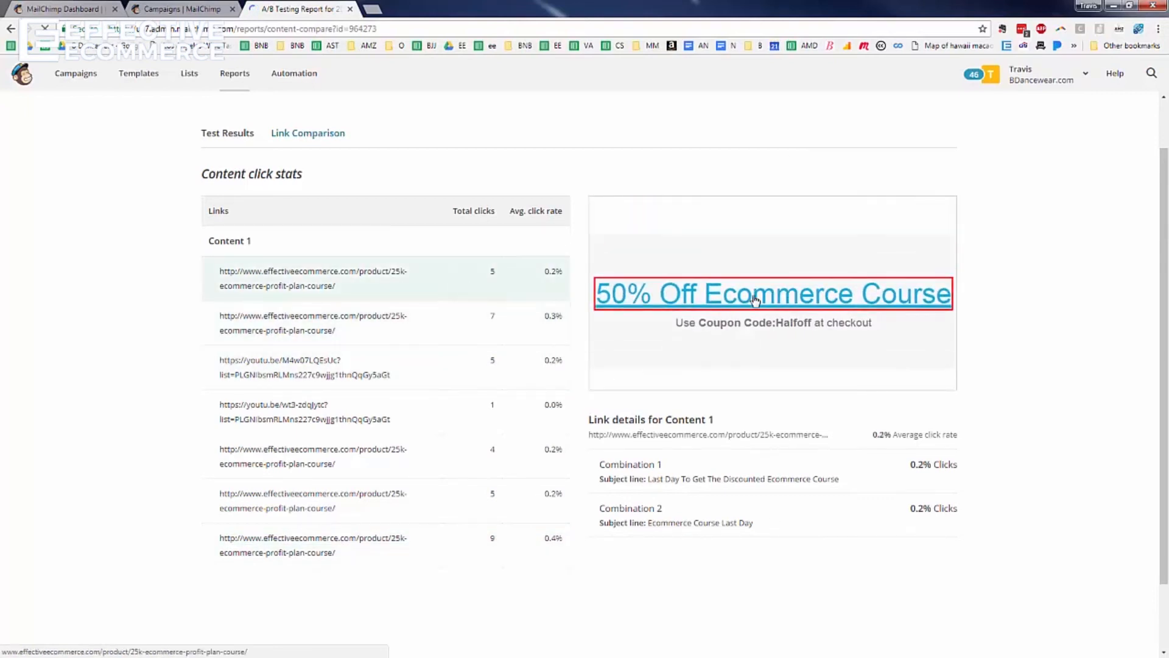
left_click(509, 327)
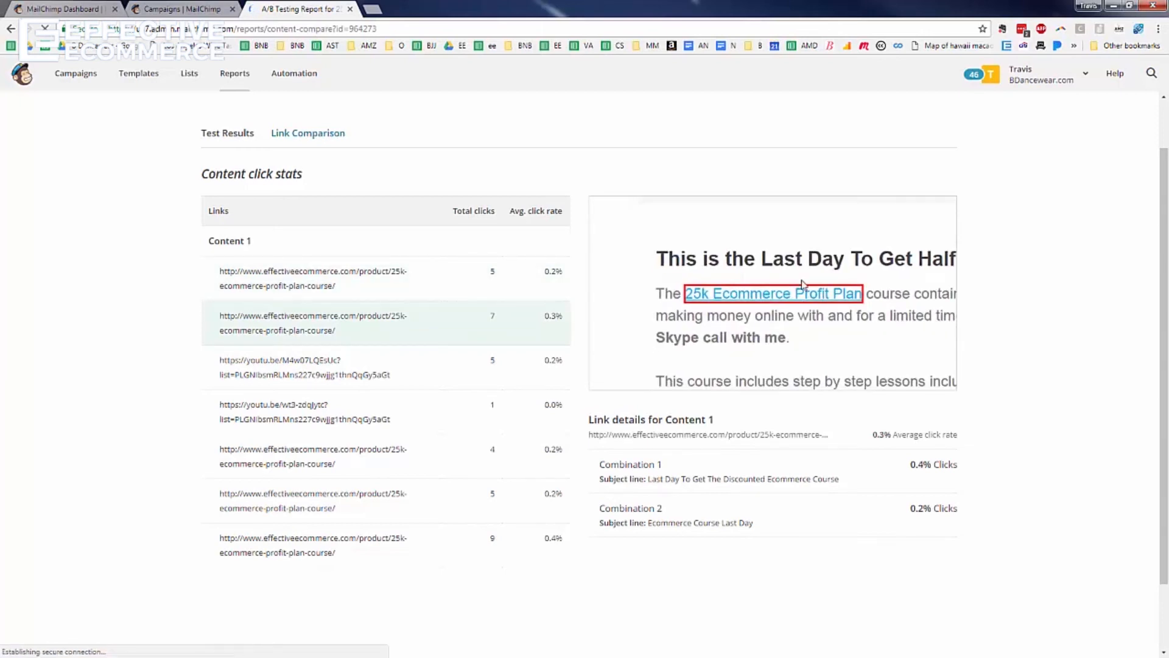
left_click(517, 379)
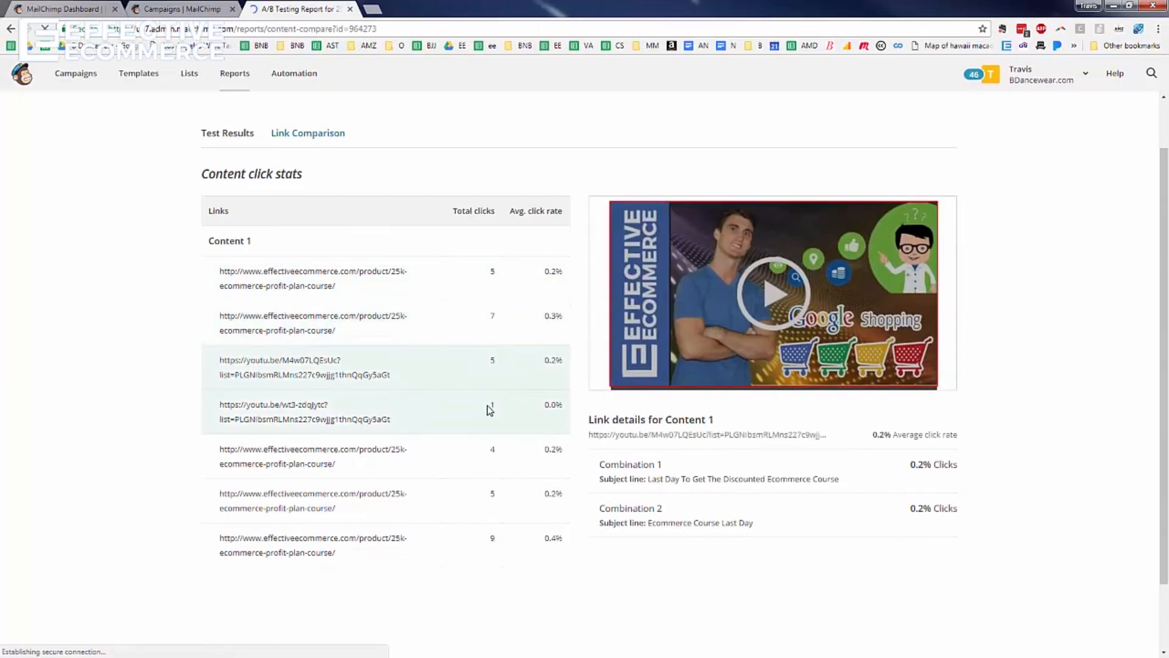
left_click(490, 409)
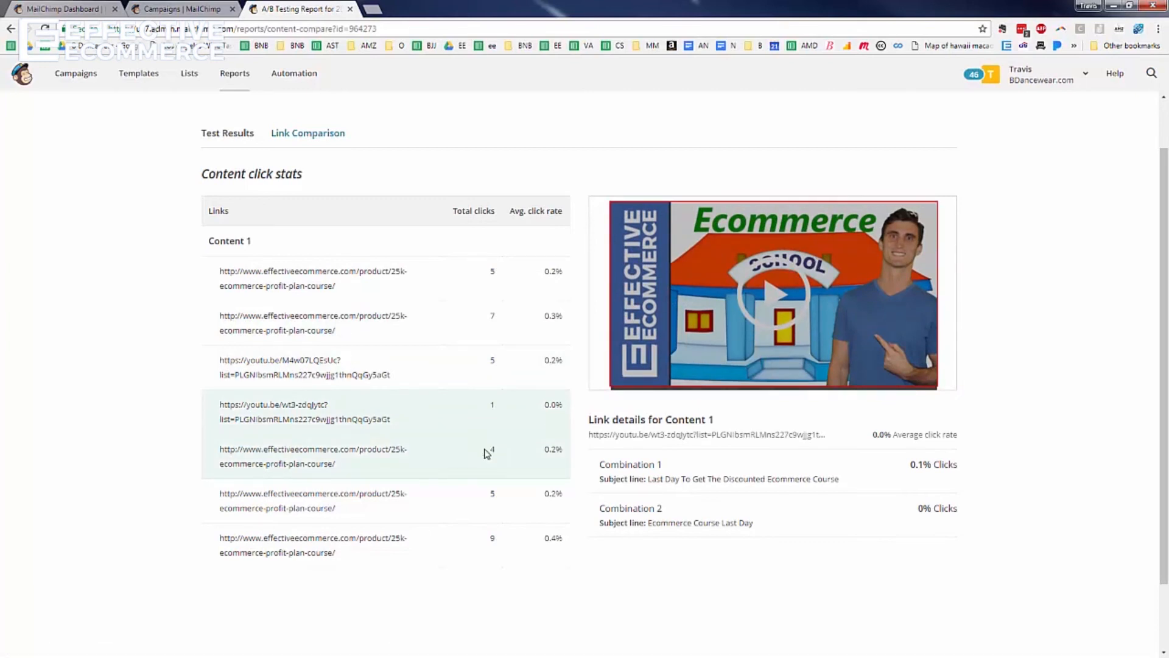
left_click(484, 459)
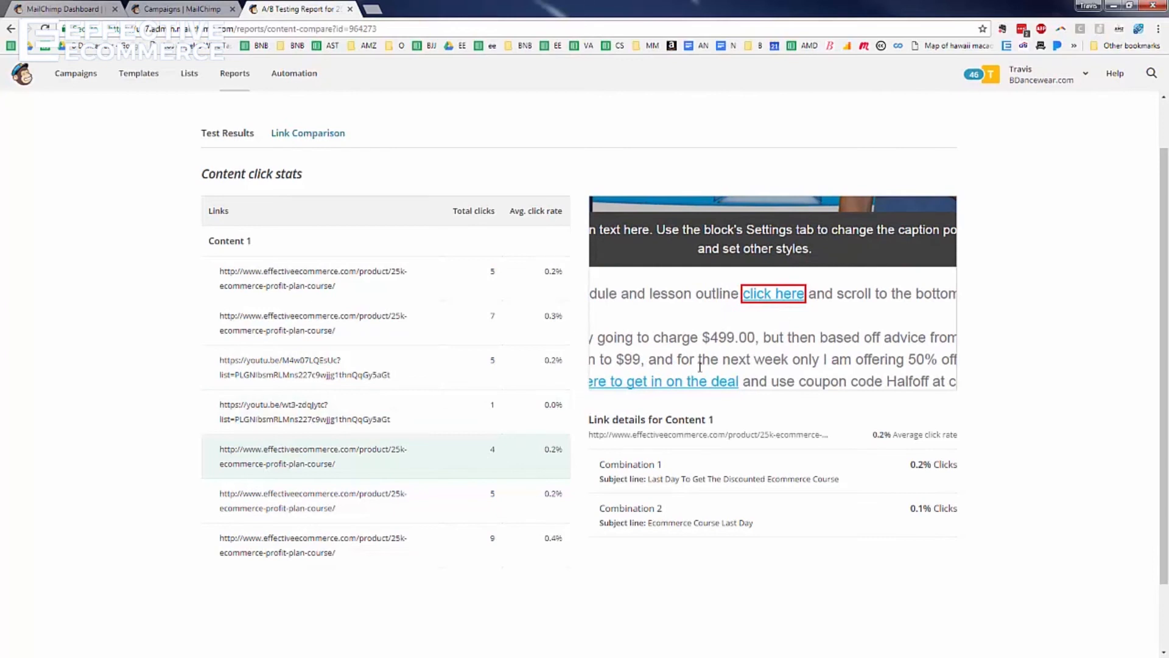
left_click(468, 504)
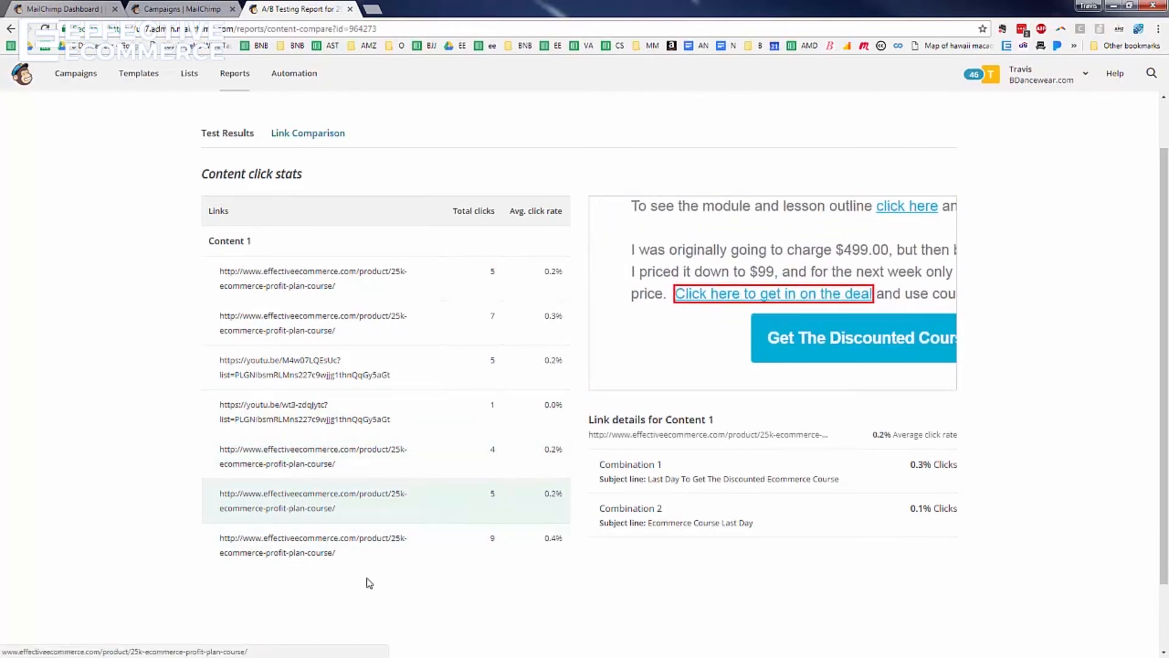
left_click(386, 541)
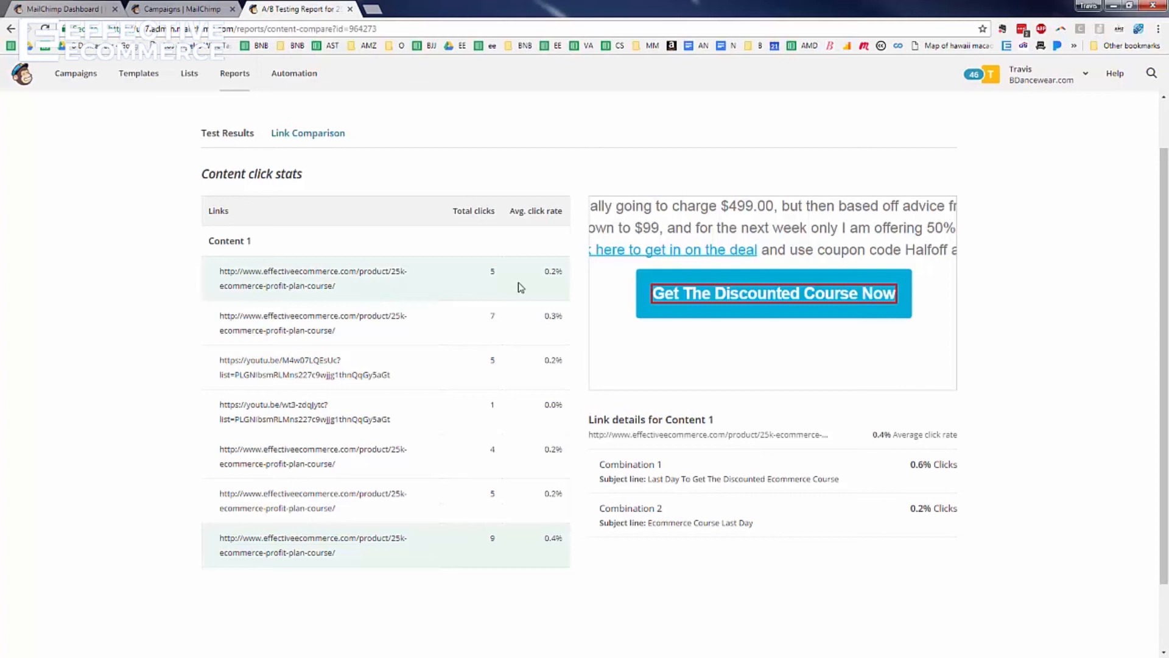
Leave Link Comparison and scroll through the Reports overview of all campaigns
left_click(225, 139)
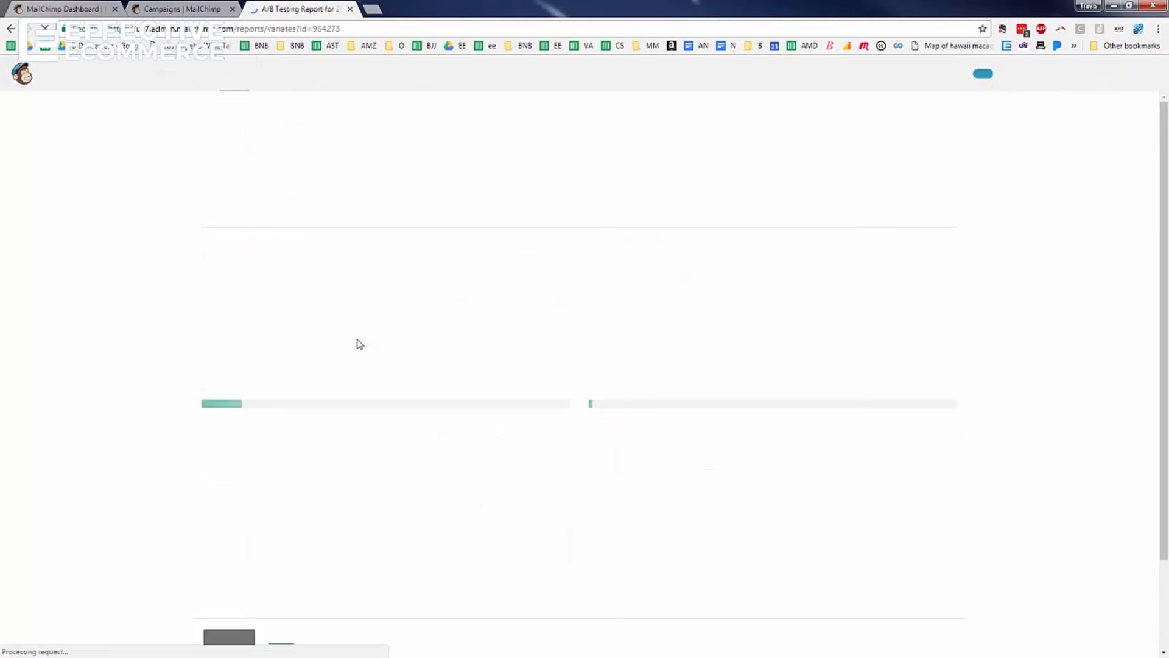
left_click(234, 74)
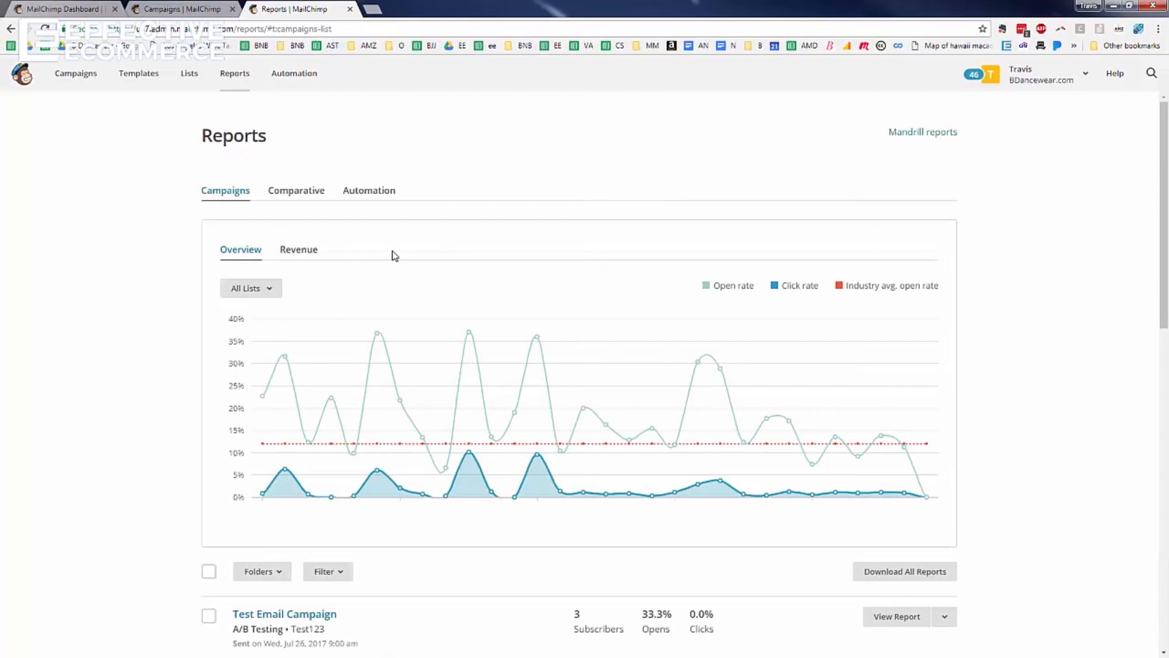
scroll(396, 255, "down", 4)
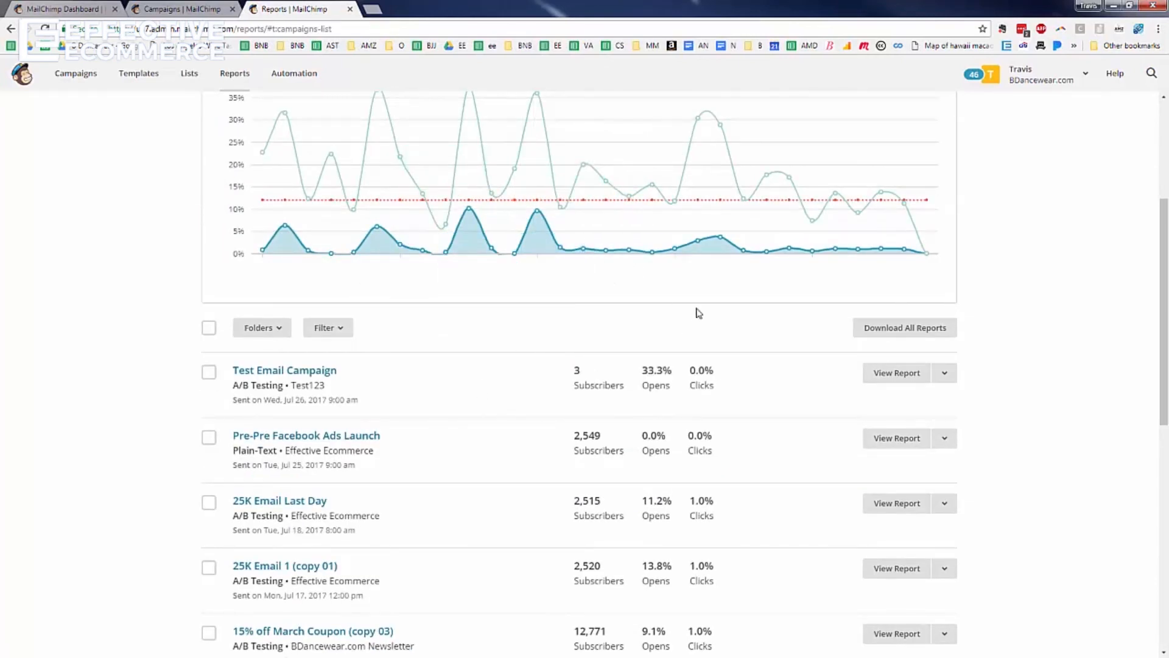
scroll(670, 302, "down", 5)
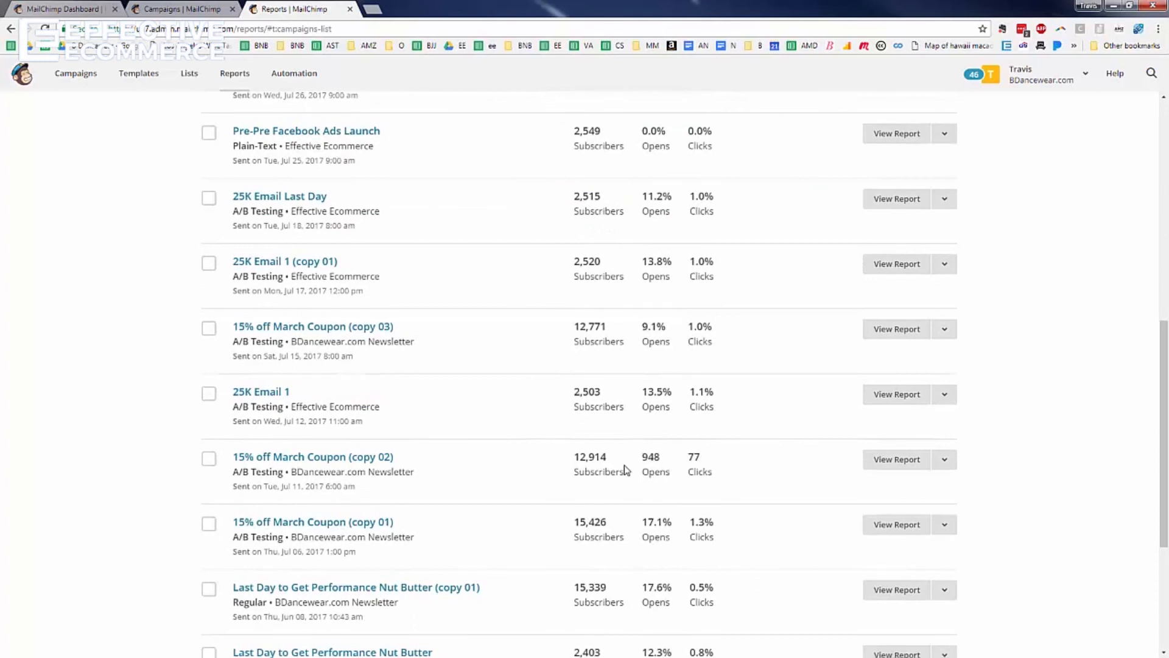
scroll(650, 453, "up", 10)
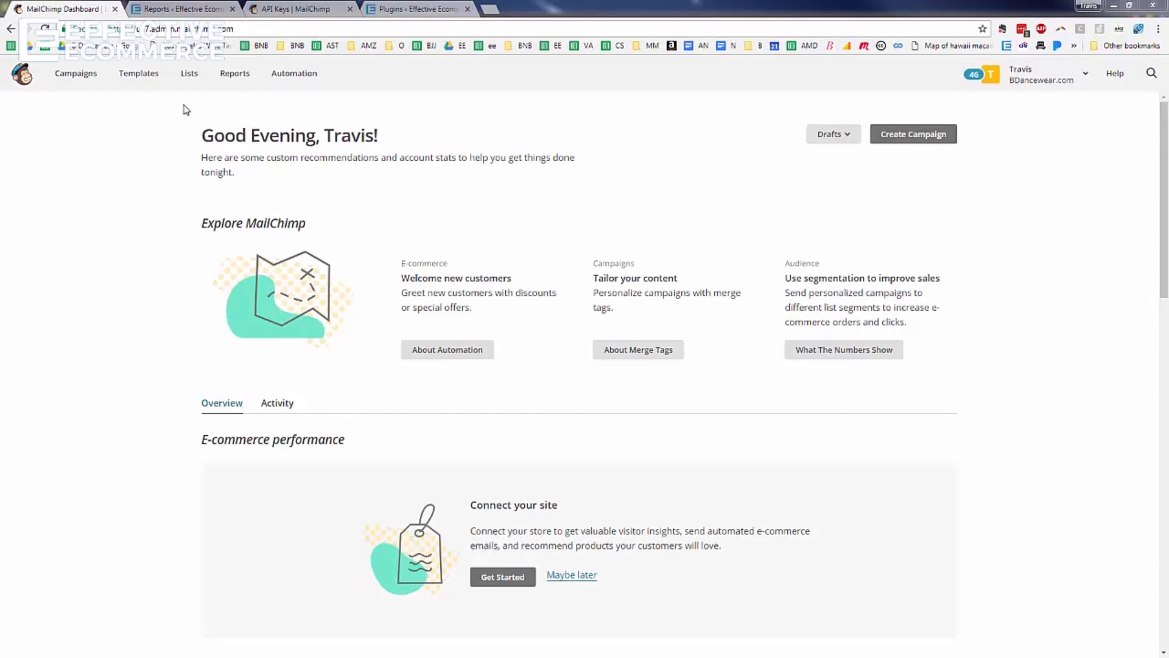
Open the Effective Ecommerce list's Groups page via Manage contacts
left_click(190, 84)
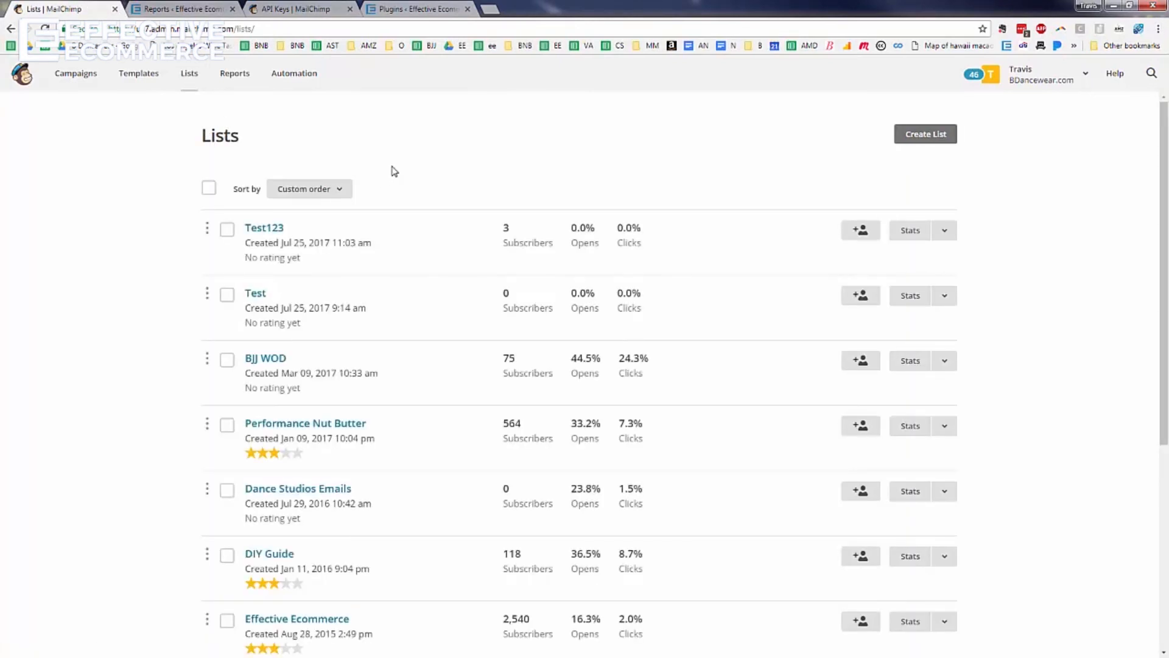
scroll(395, 171, "down", 5)
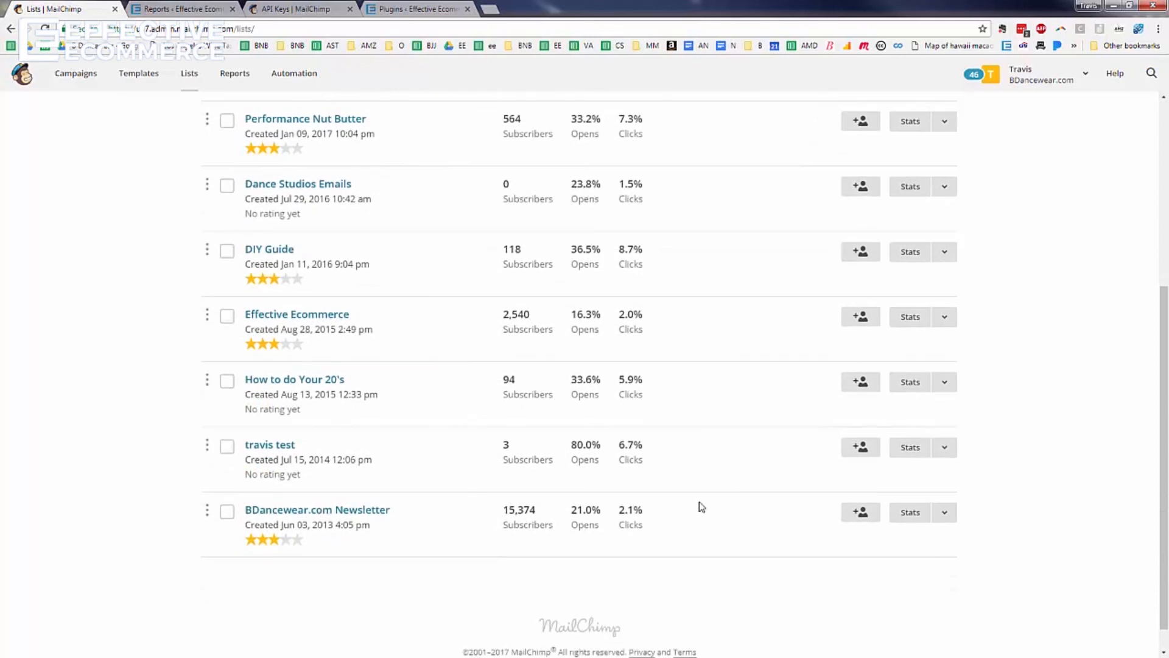
left_click(334, 316)
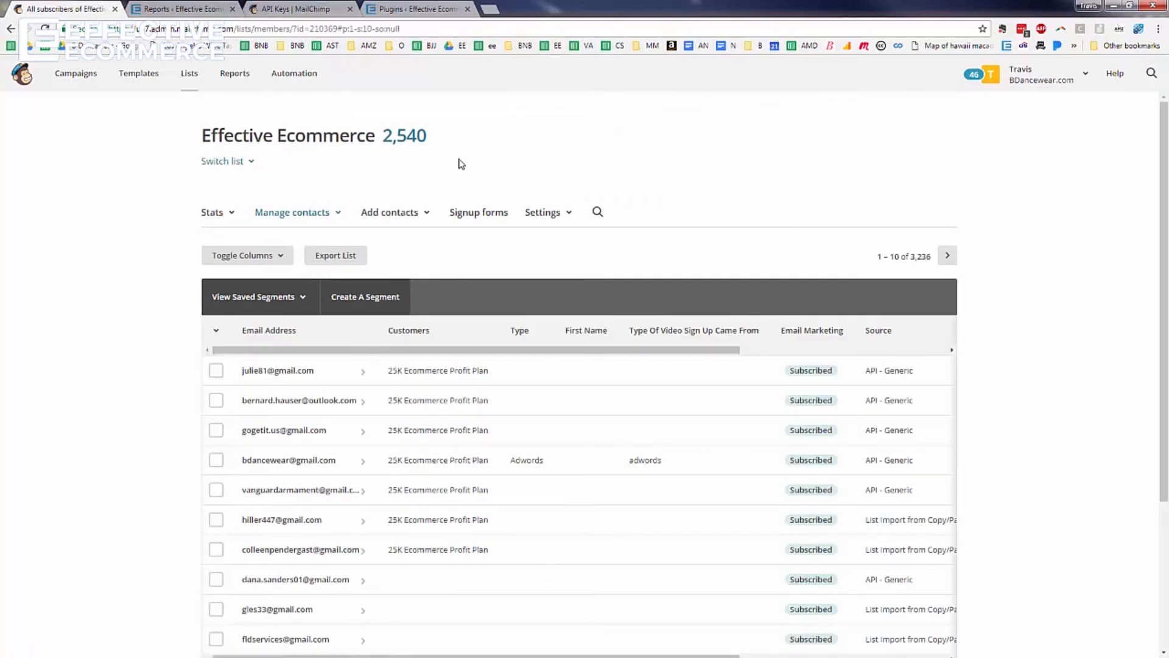
left_click(338, 216)
left_click(338, 215)
left_click(338, 215)
left_click(295, 306)
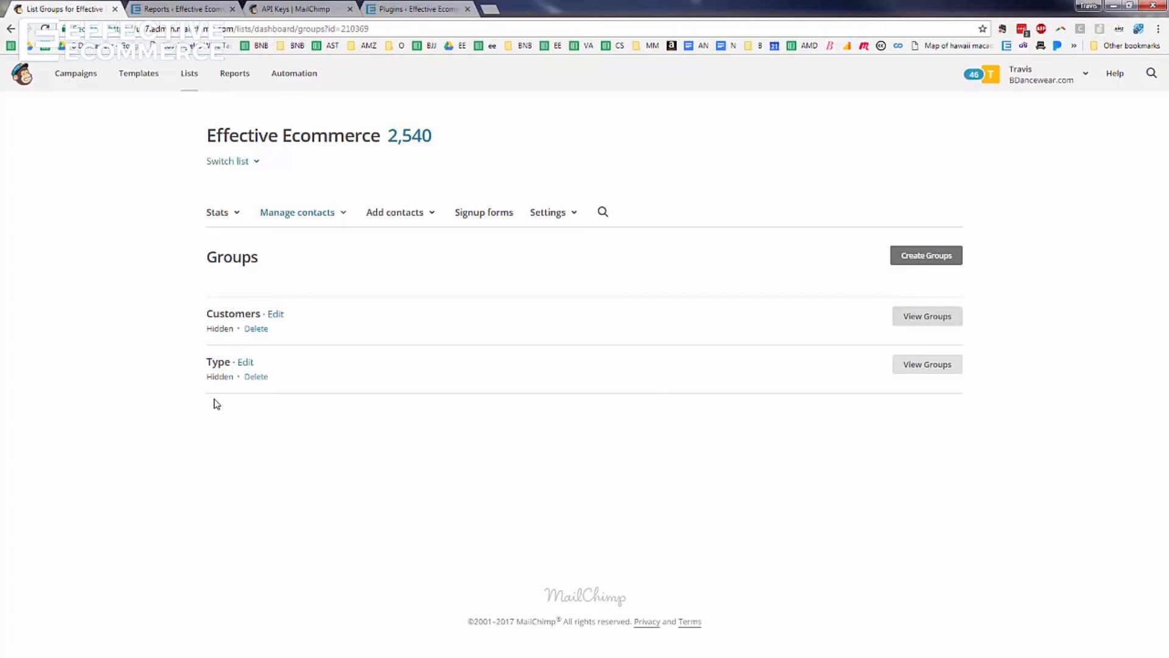
Expand the Type category to list Facebook, Starting, Other, Email and Adwords with contact counts
left_click(929, 371)
scroll(418, 365, "down", 3)
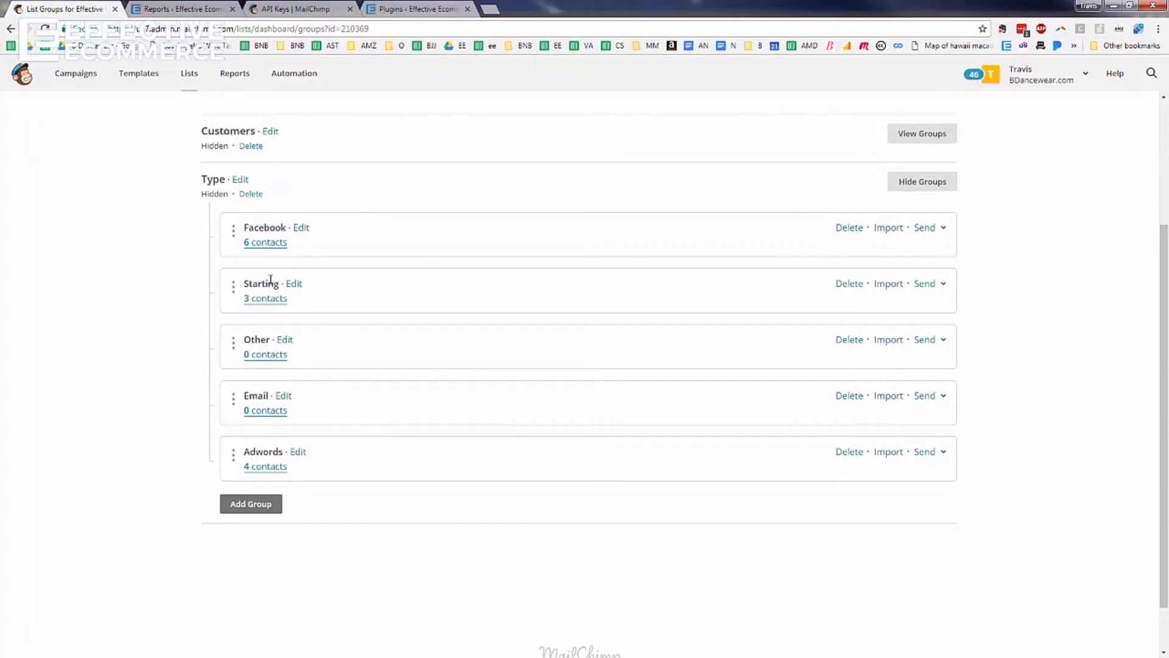
left_click(182, 9)
Load effectiveecommerce.com/esemail in the WooCommerce Reports tab
left_click(216, 29)
type("effectiveecommerce.com")
key("Right")
type("/es")
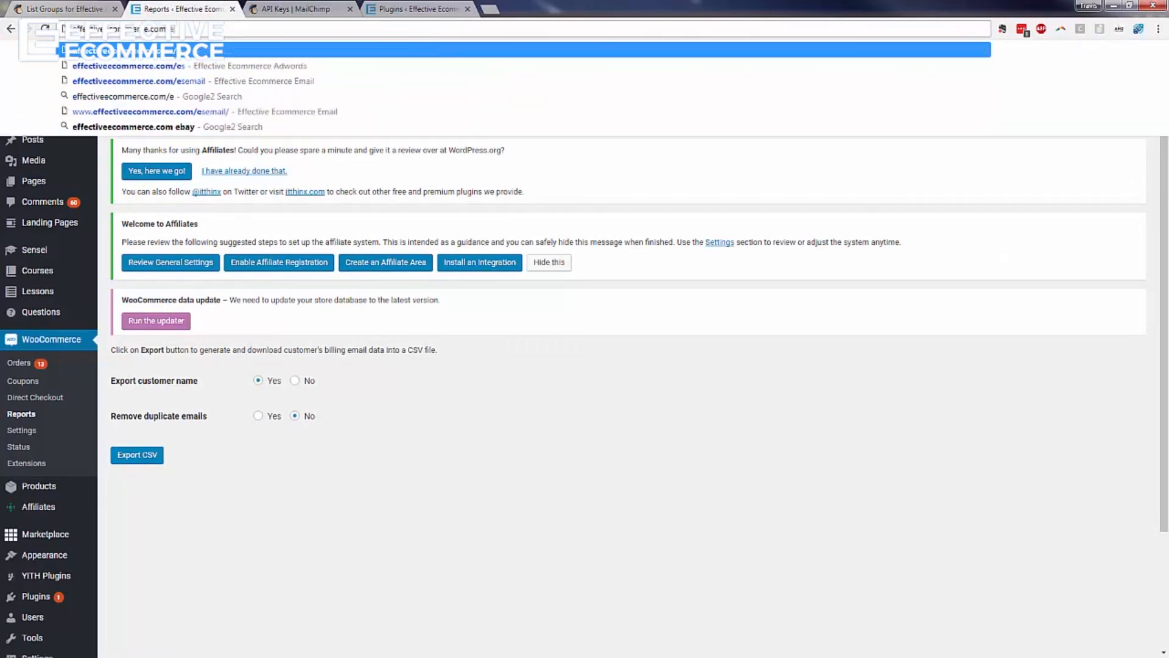
type("email")
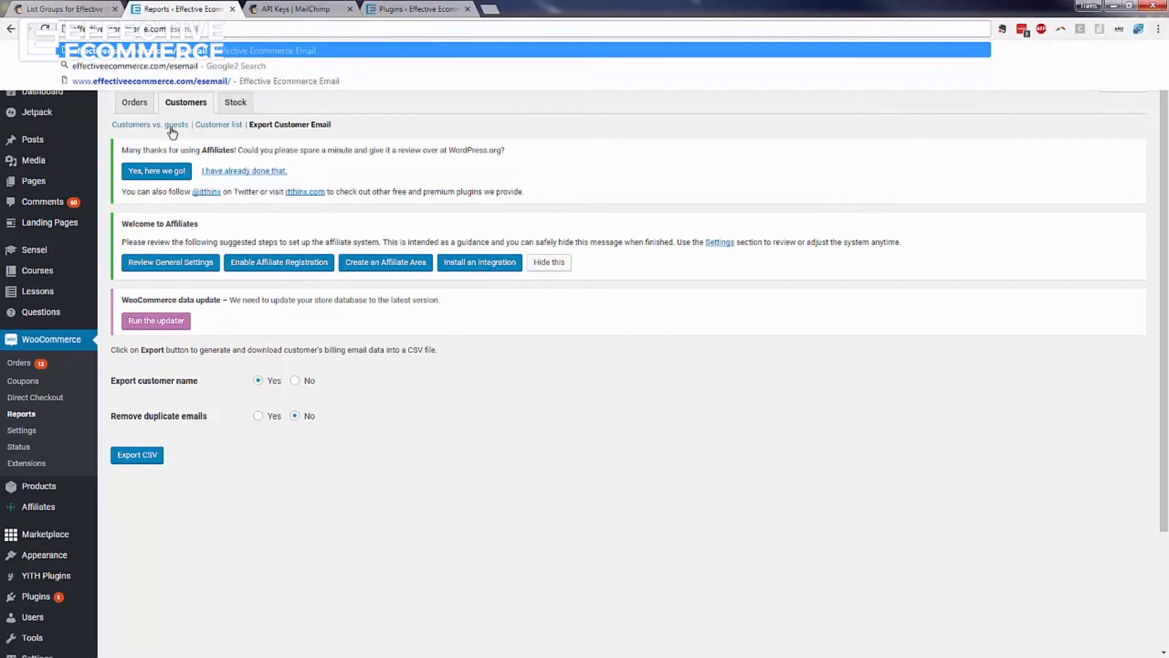
left_click(137, 454)
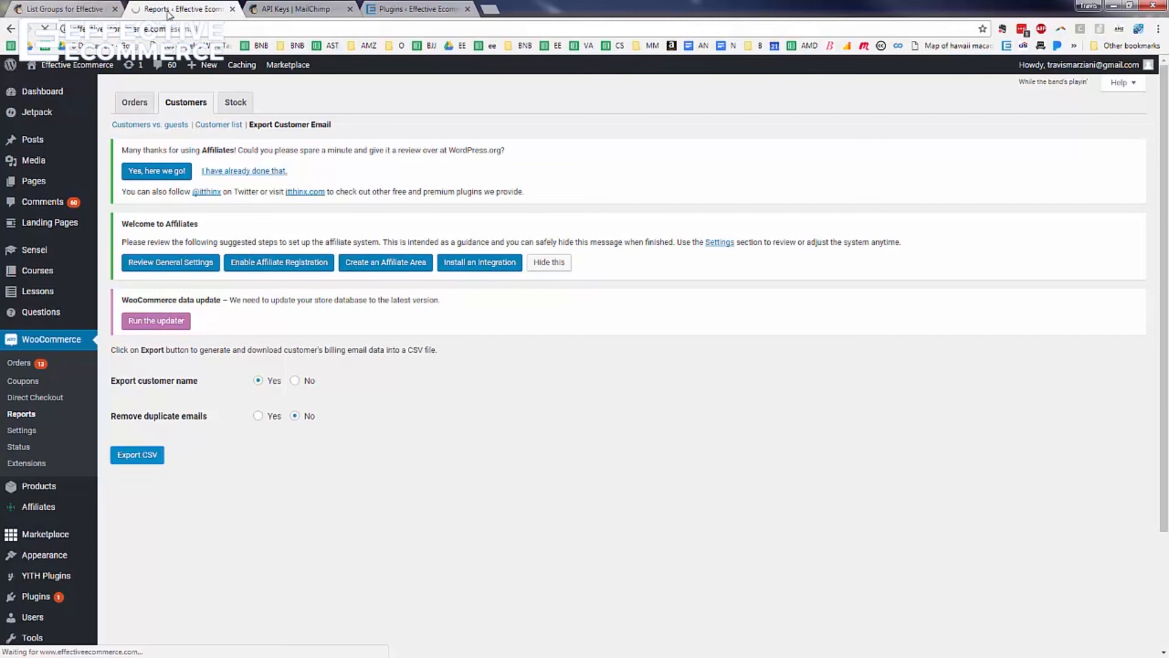
Compare the signup page with the Type groups: Facebook 6, Starting 3, Other 0, Email 0, Adwords 4
left_click(68, 9)
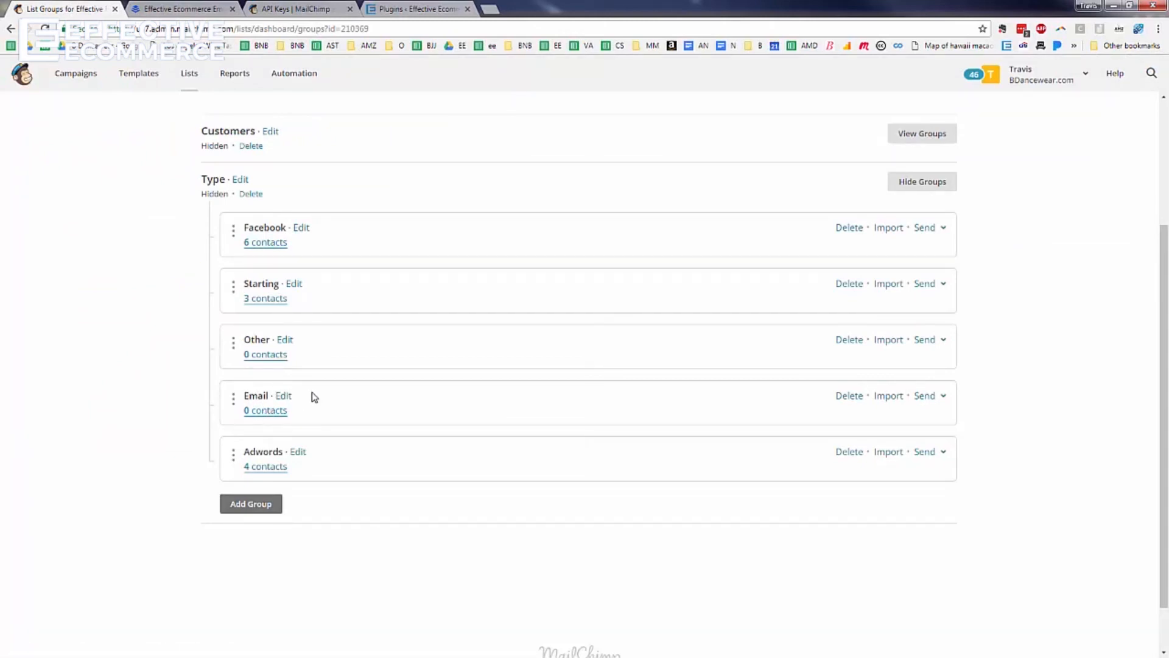
scroll(313, 397, "up", 3)
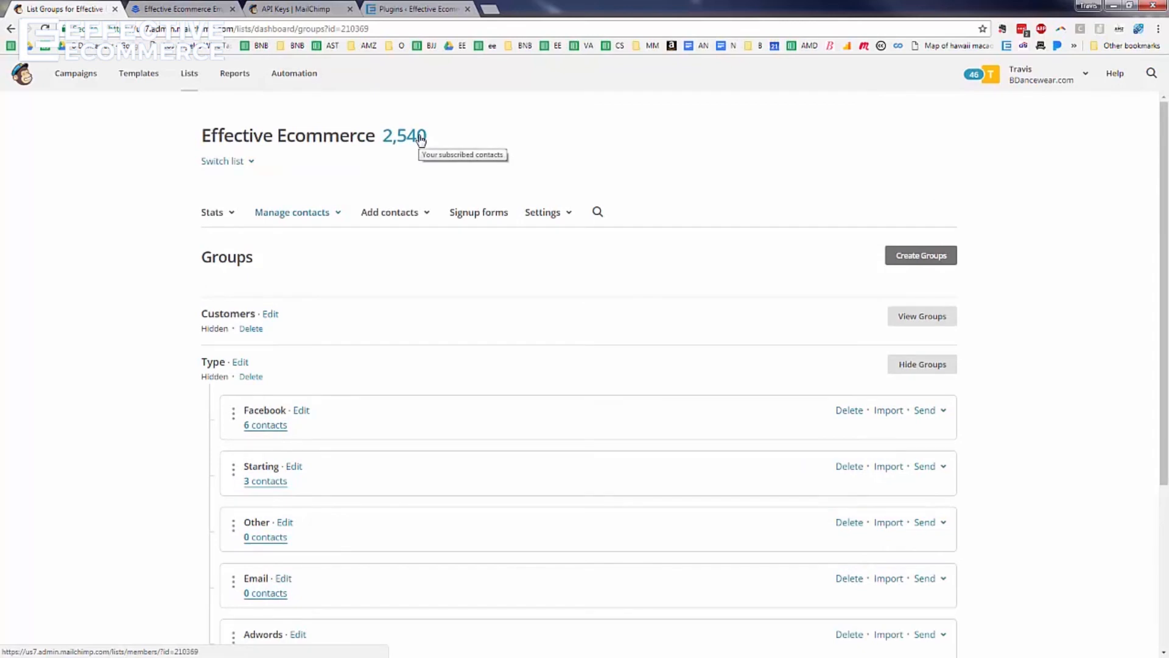
scroll(350, 423, "down", 3)
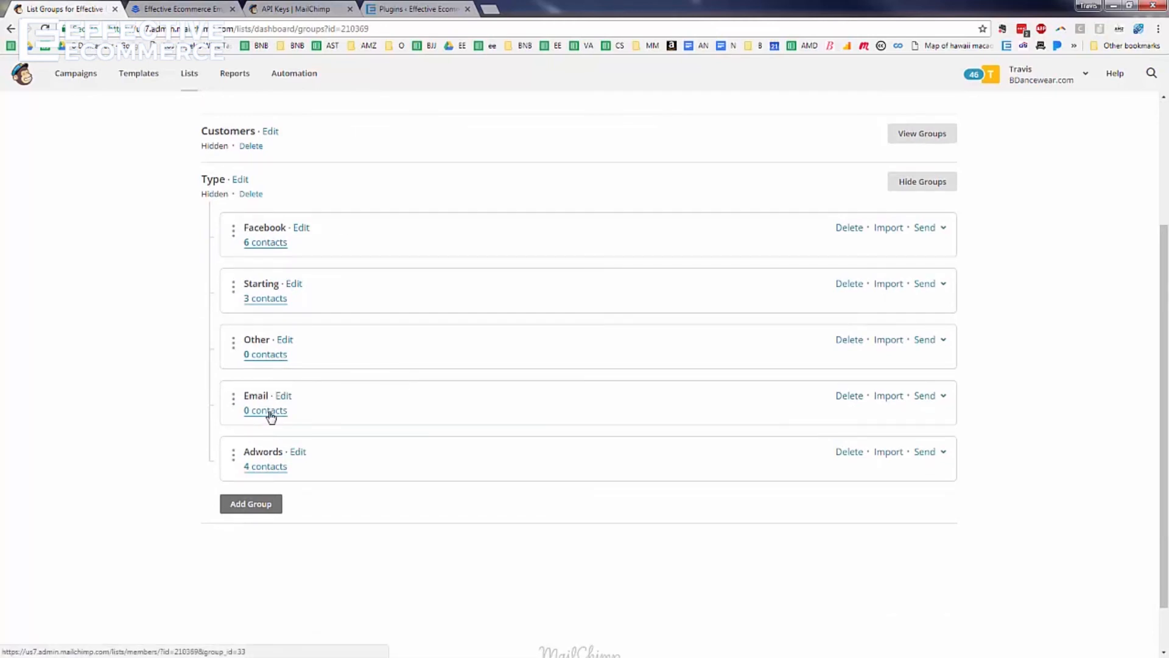
left_click(177, 8)
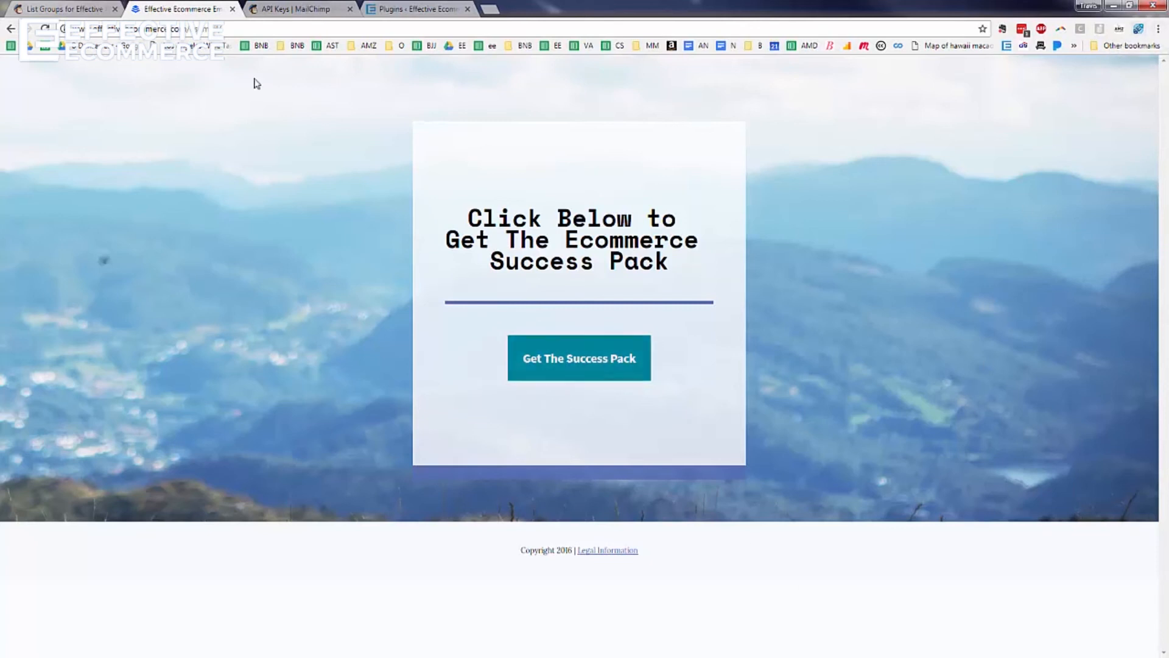
left_click(65, 10)
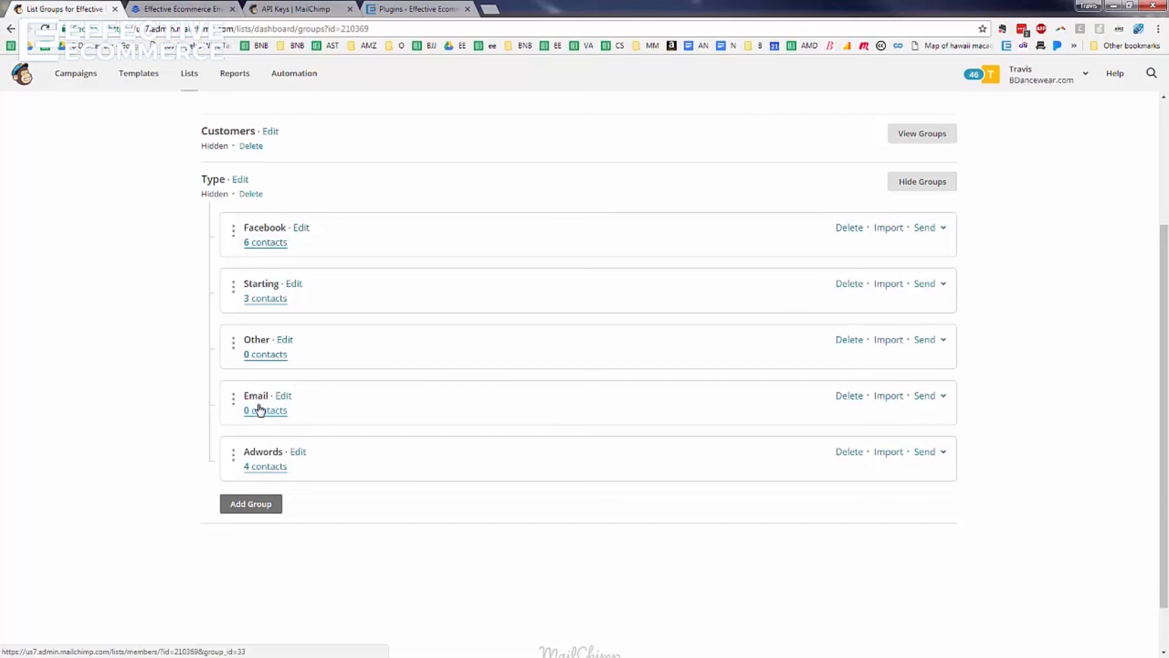
scroll(262, 400, "down", 1)
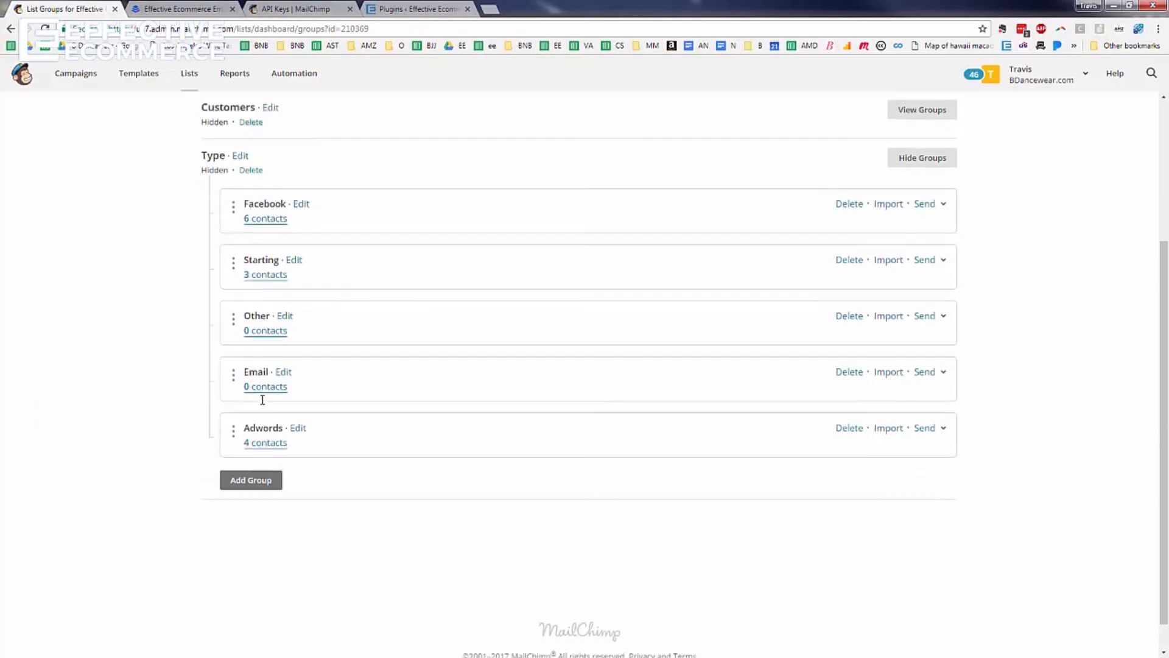
scroll(261, 386, "up", 4)
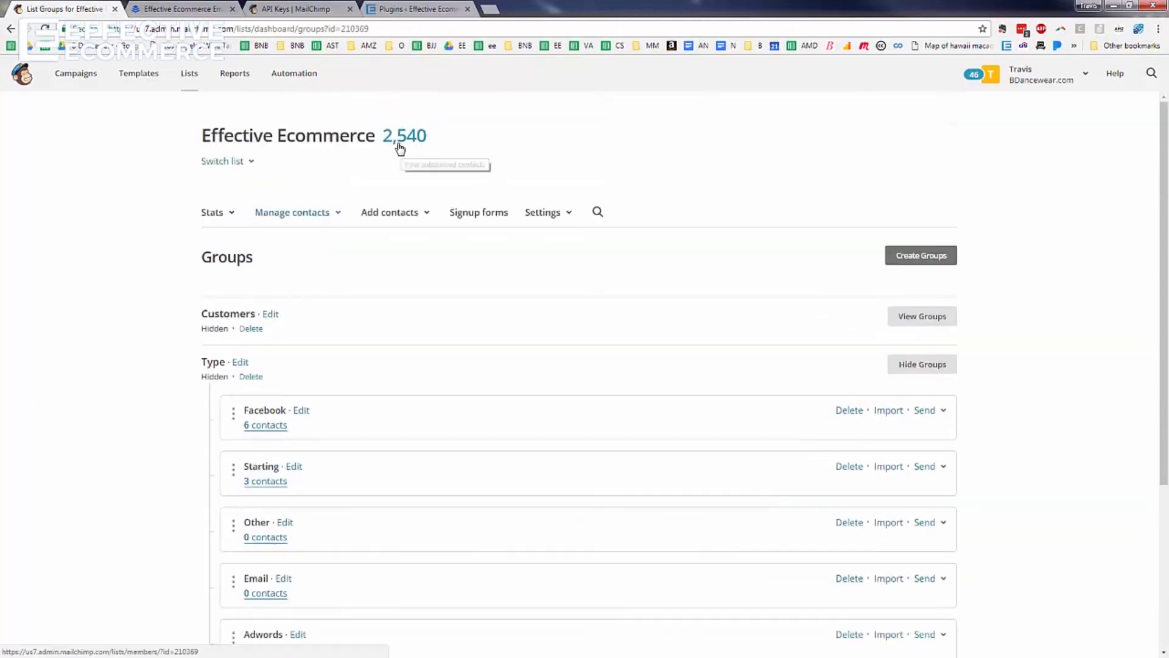
scroll(277, 532, "down", 1)
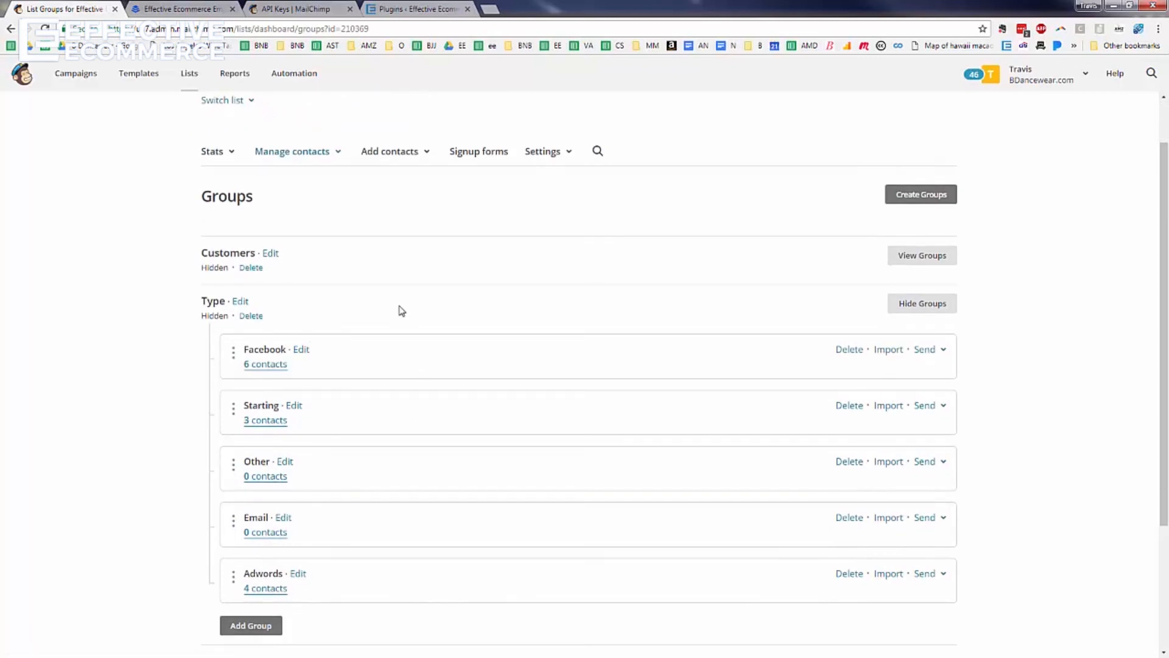
left_click(262, 9)
left_click(244, 29)
type("effectiveecommerce.com")
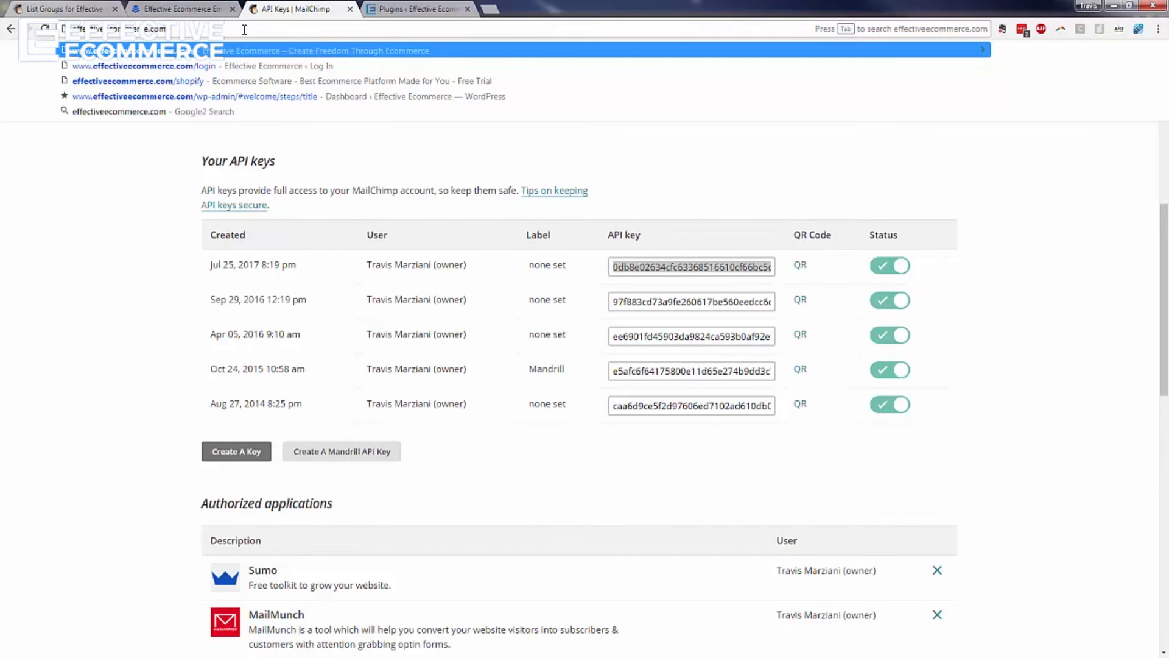
type("/es")
type("email")
key("Return")
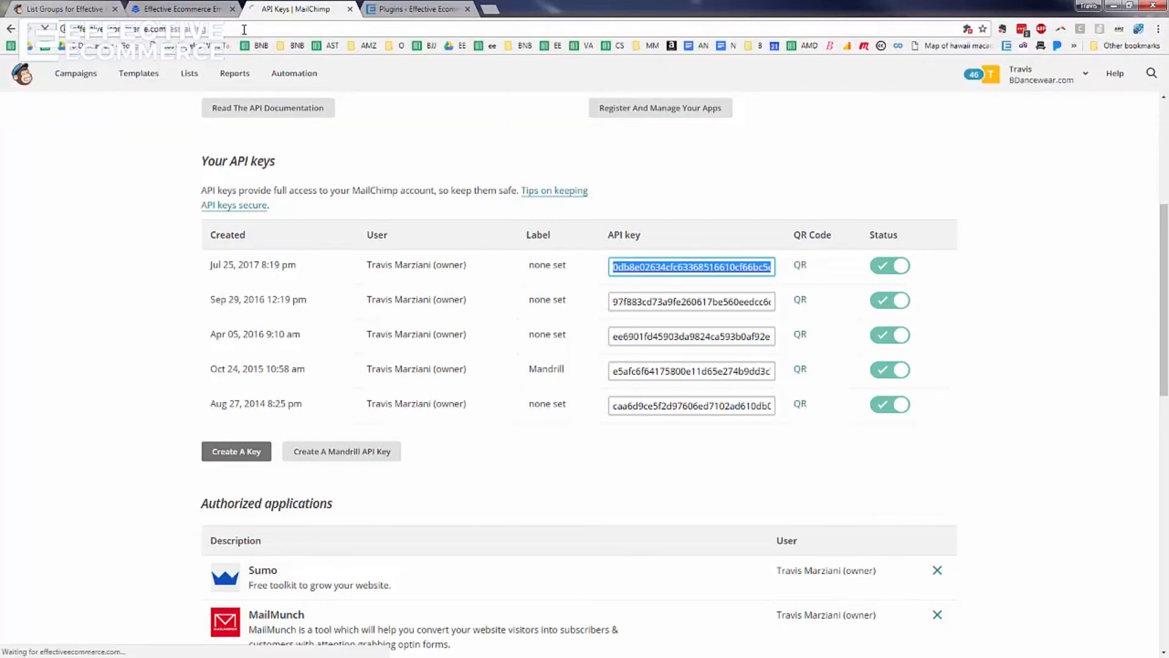
left_click(95, 13)
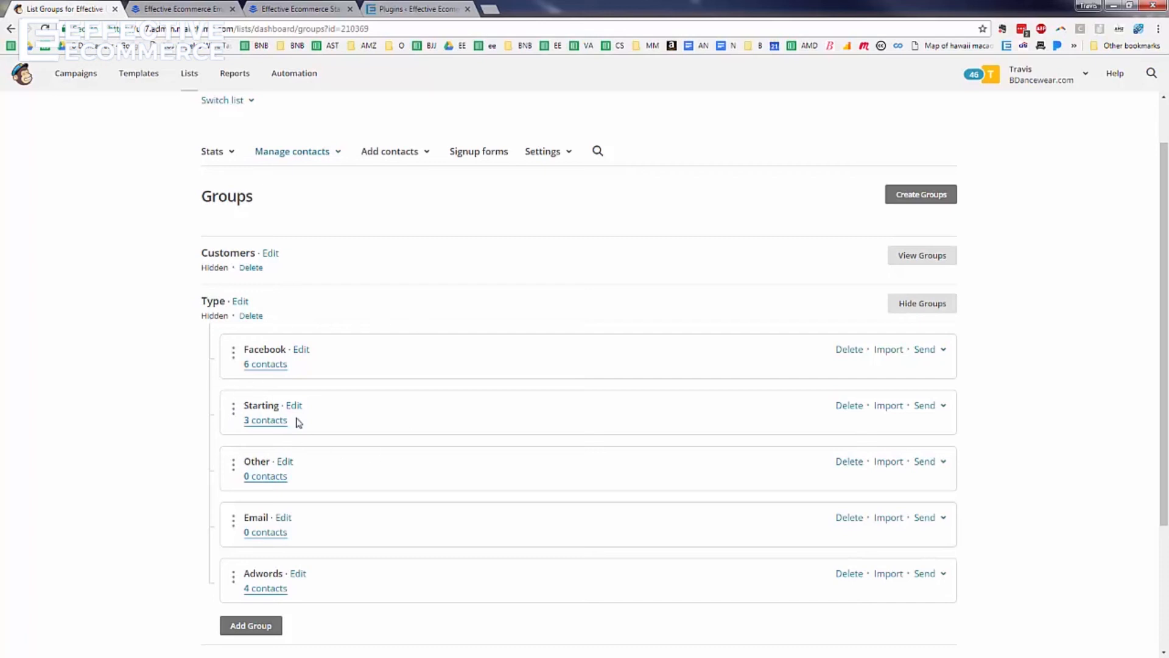
left_click(940, 263)
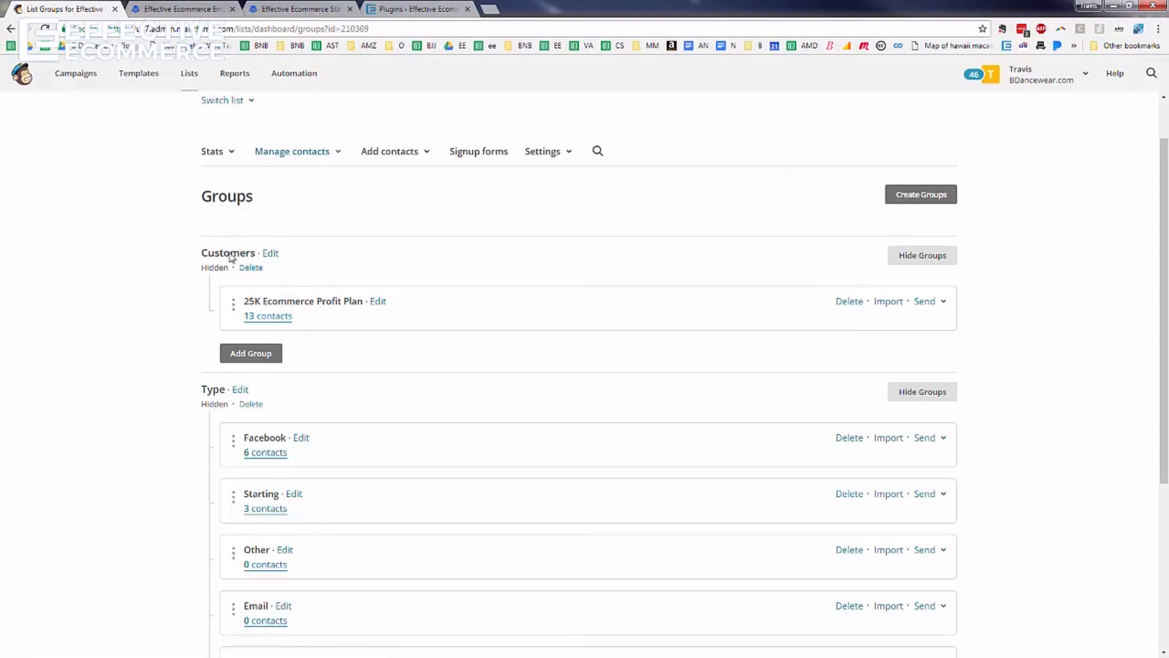
mouse_move(266, 301)
left_mouse_down()
mouse_move(305, 329)
mouse_move(260, 301)
left_mouse_up()
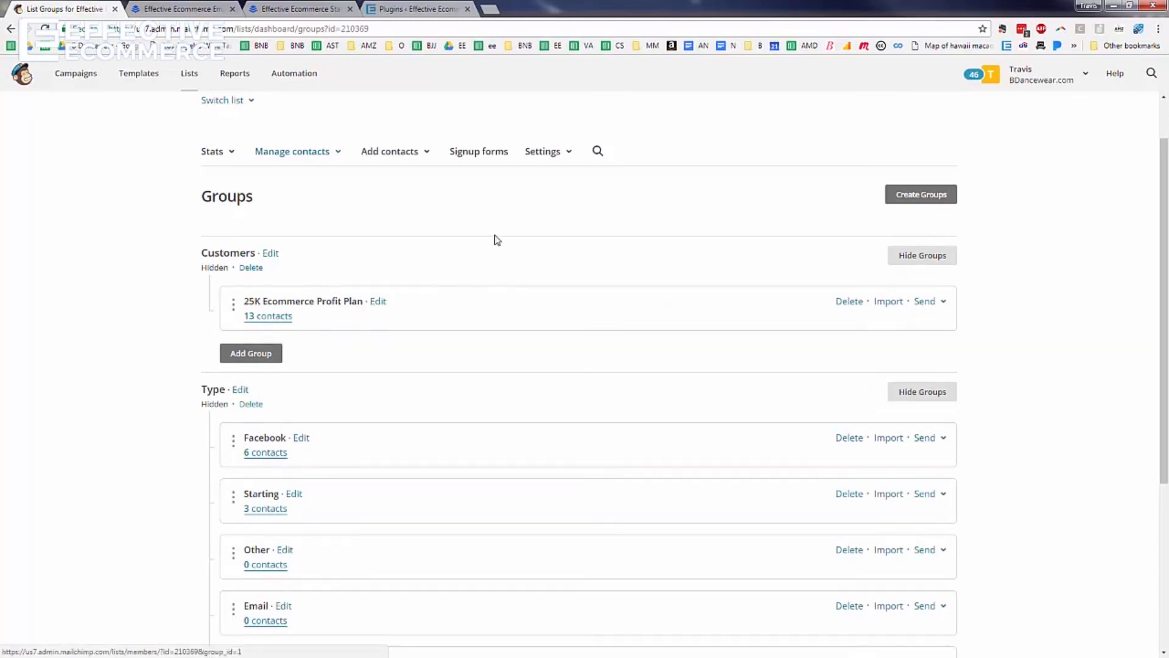
left_click(273, 320)
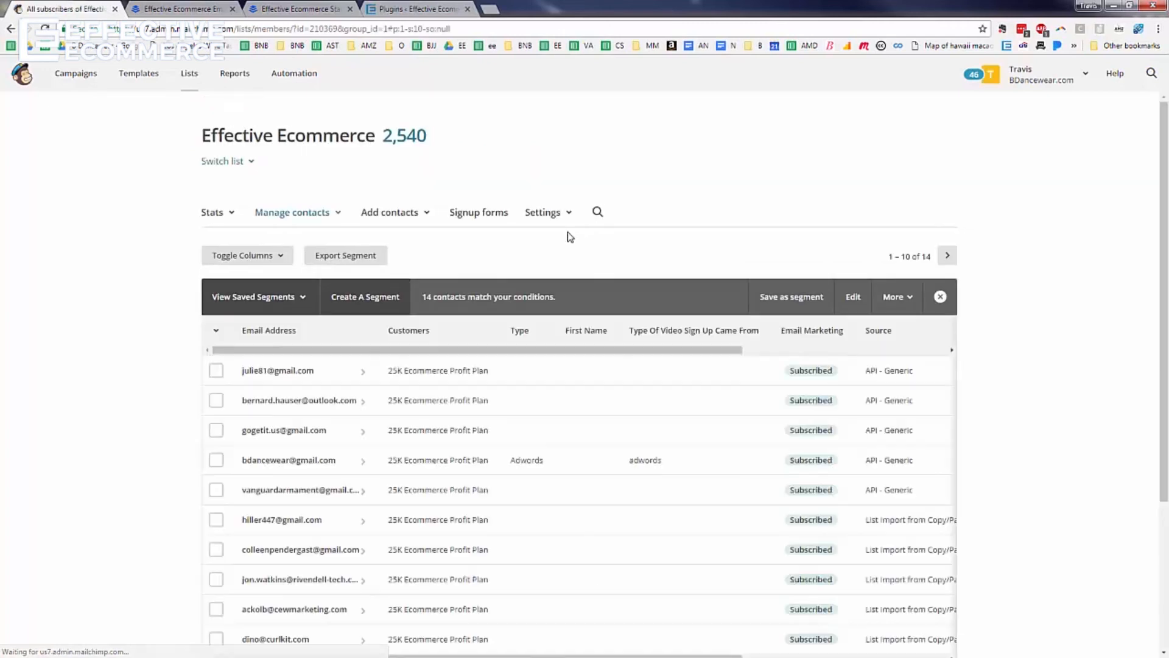
scroll(546, 383, "down", 3)
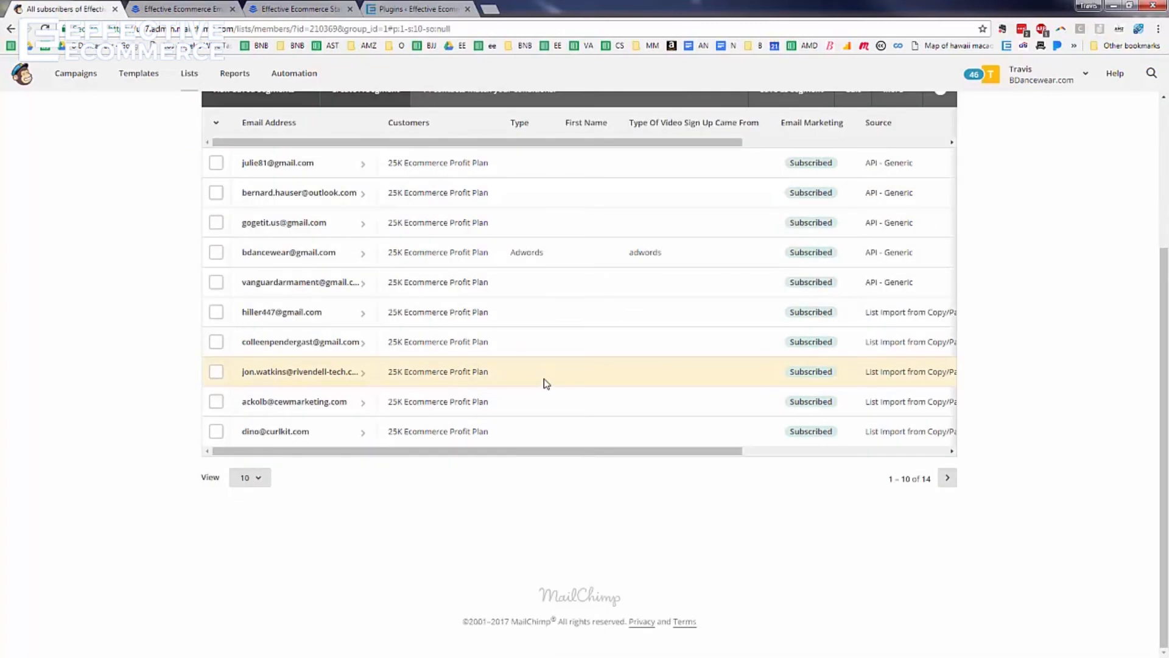
left_click(947, 478)
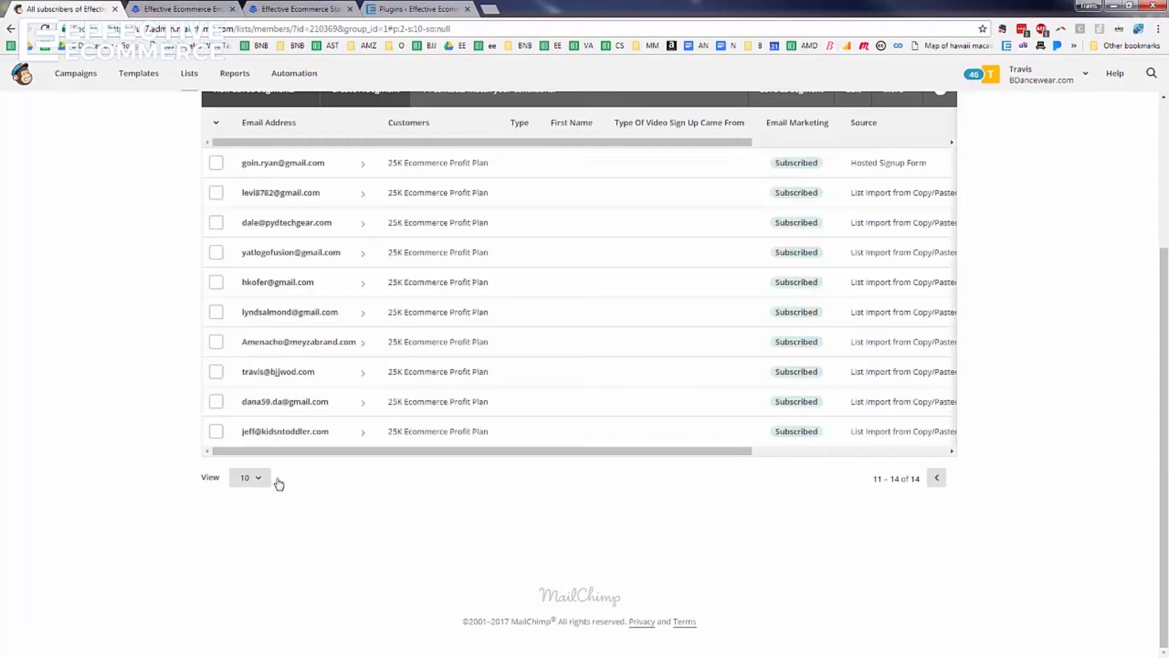
left_click(936, 479)
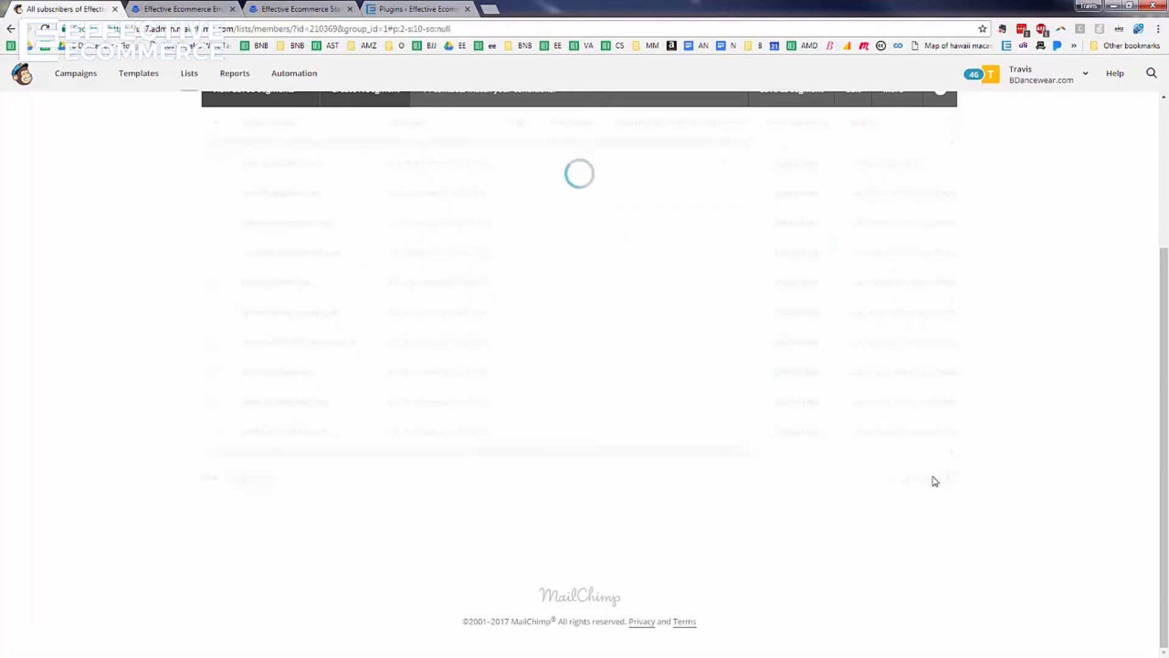
scroll(469, 344, "up", 3)
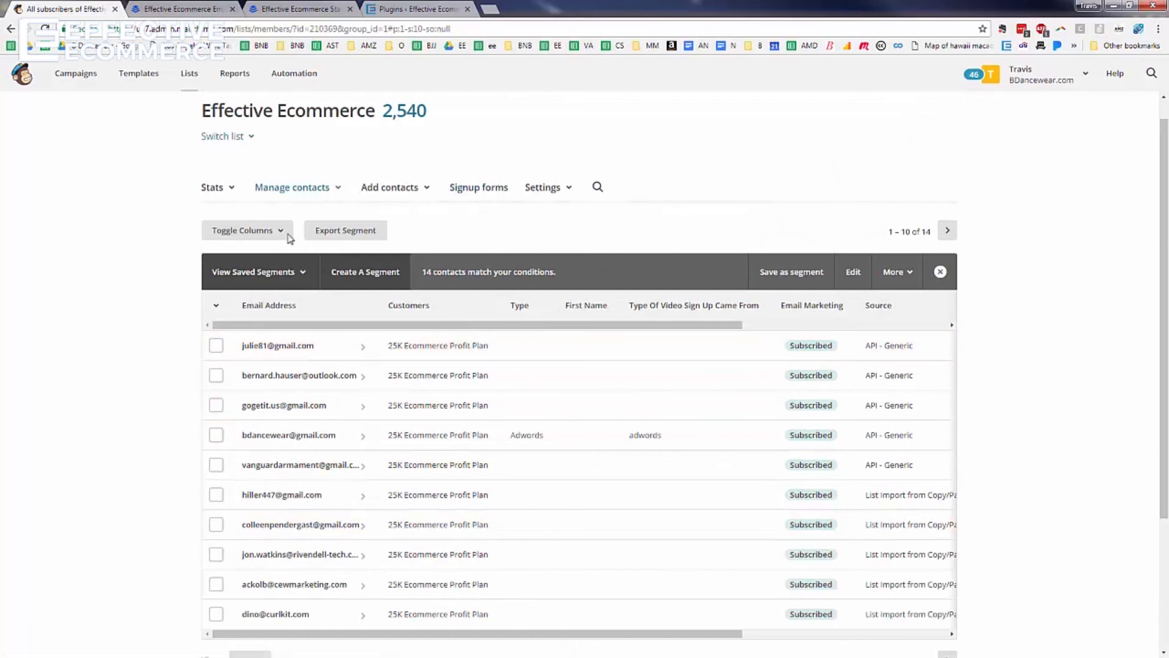
scroll(477, 360, "down", 1)
scroll(476, 354, "up", 2)
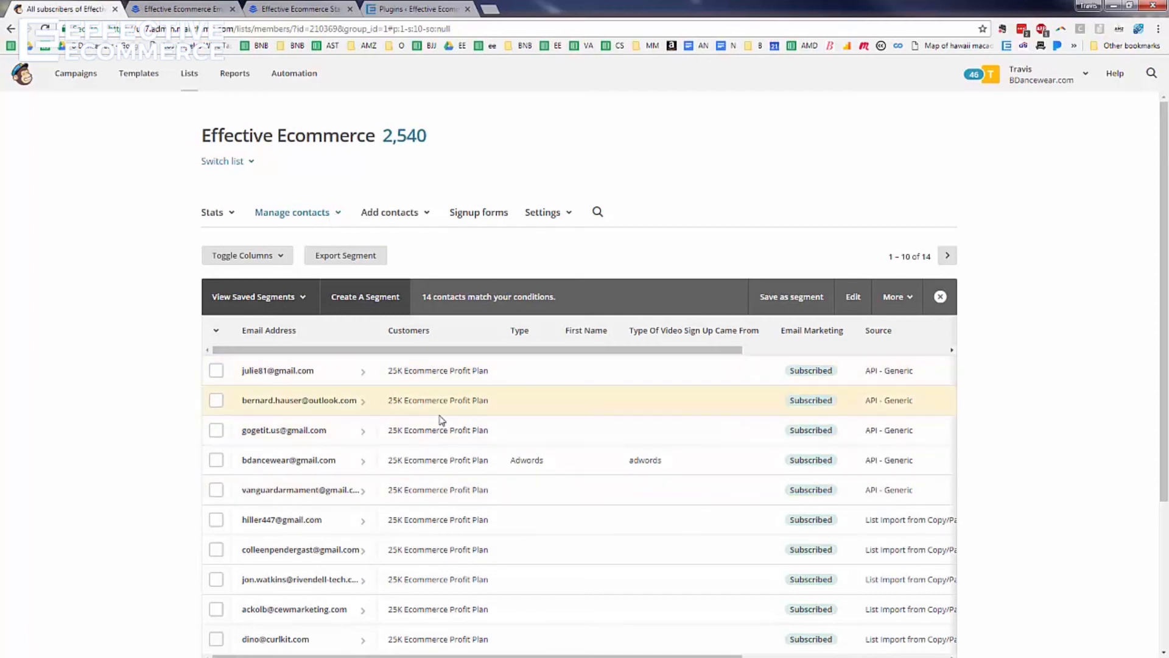
left_click(342, 222)
left_click(563, 239)
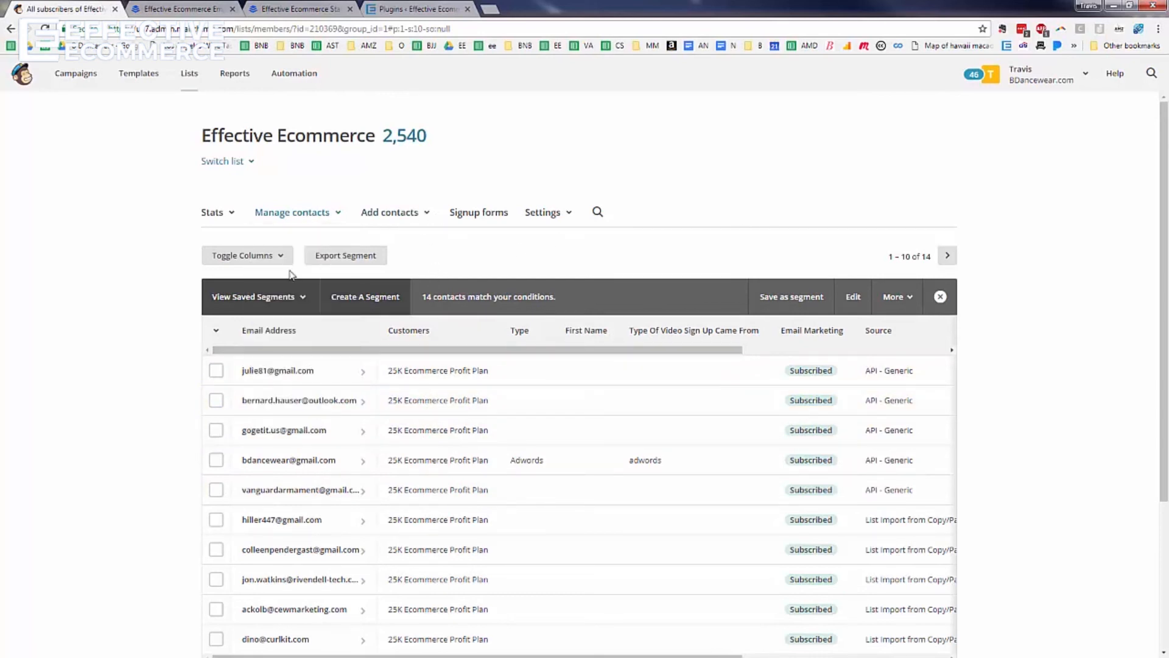
scroll(548, 280, "down", 3)
scroll(390, 426, "up", 3)
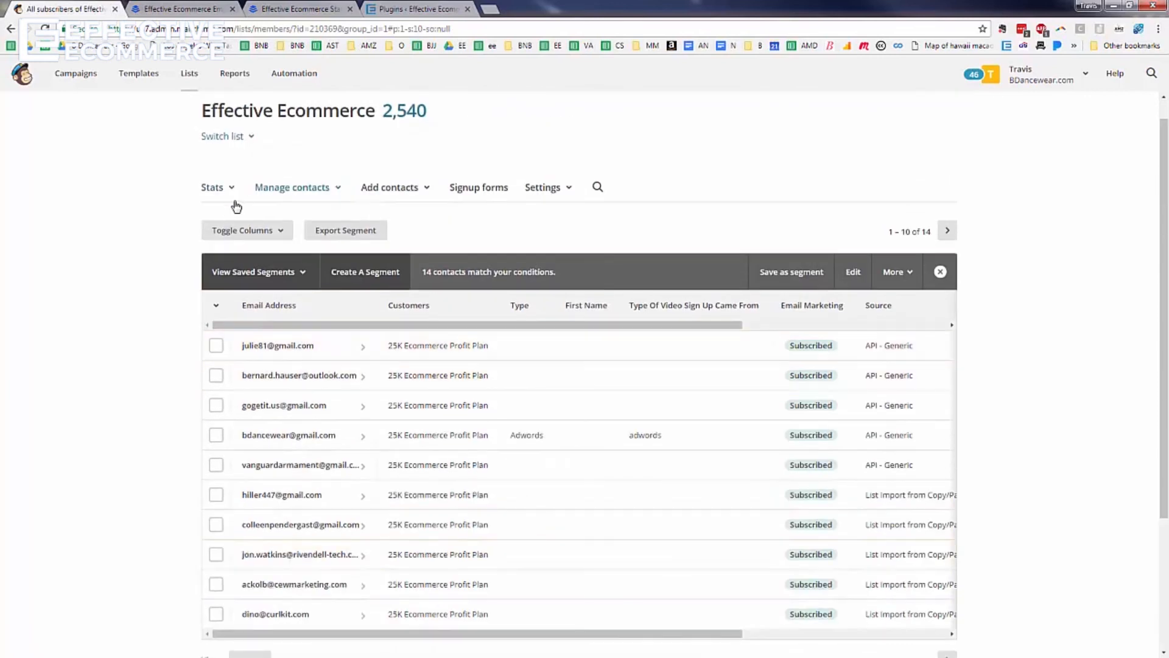
left_click(11, 28)
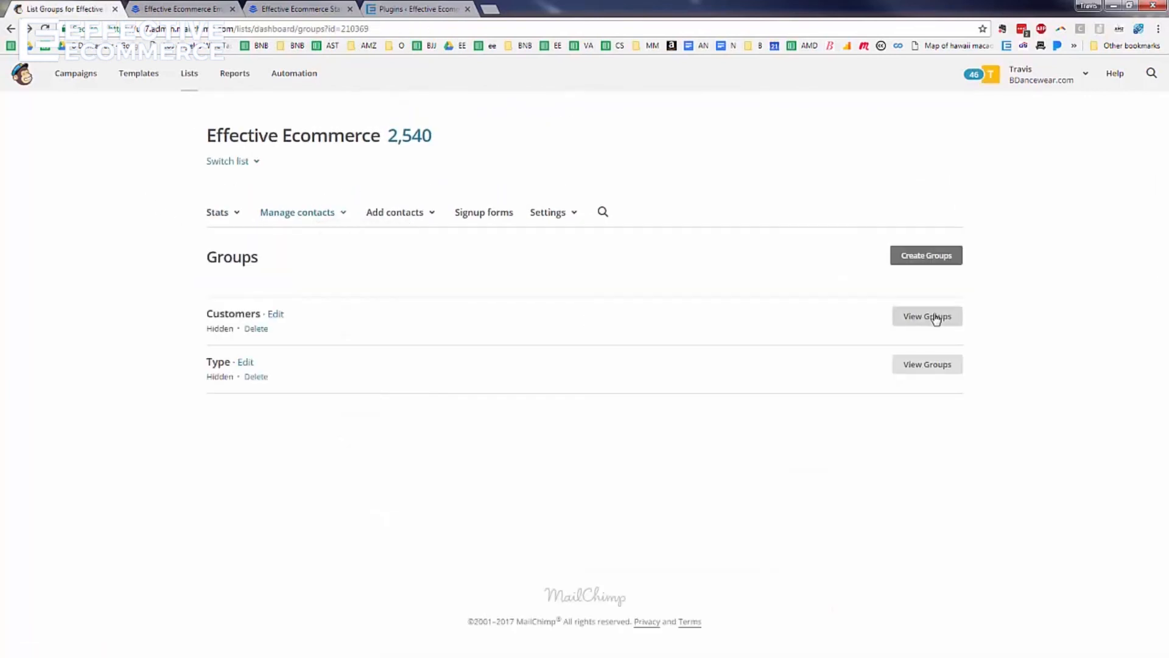
Start a Copy/paste from file import into the 25K Ecommerce Profit Plan group
left_click(936, 320)
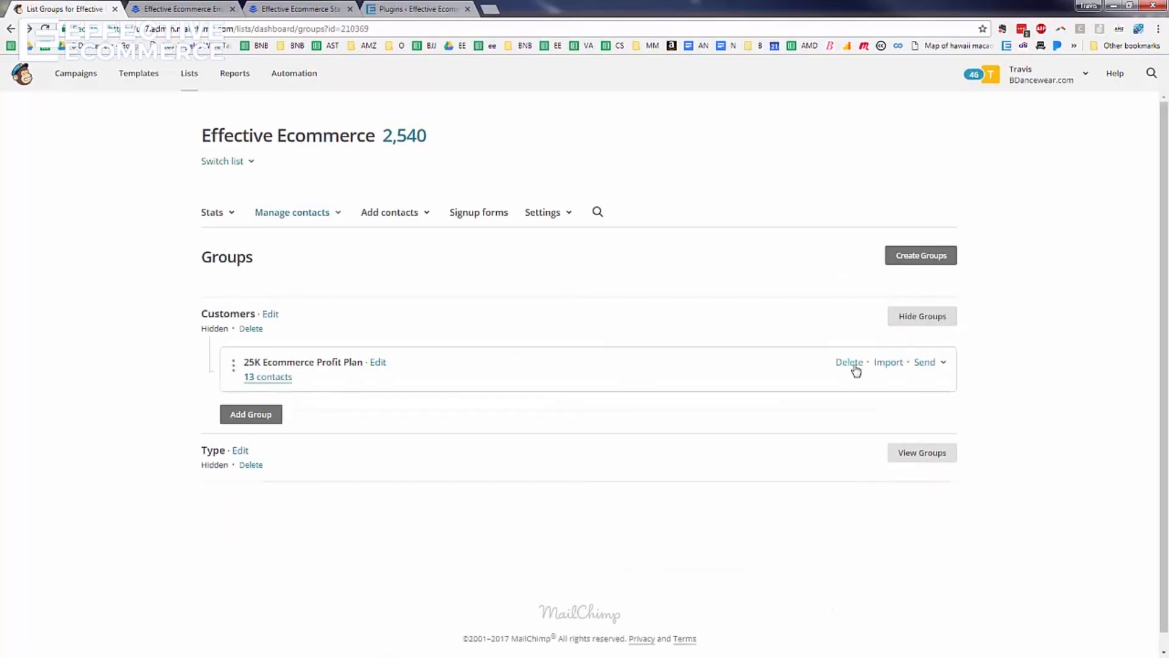
left_click(889, 365)
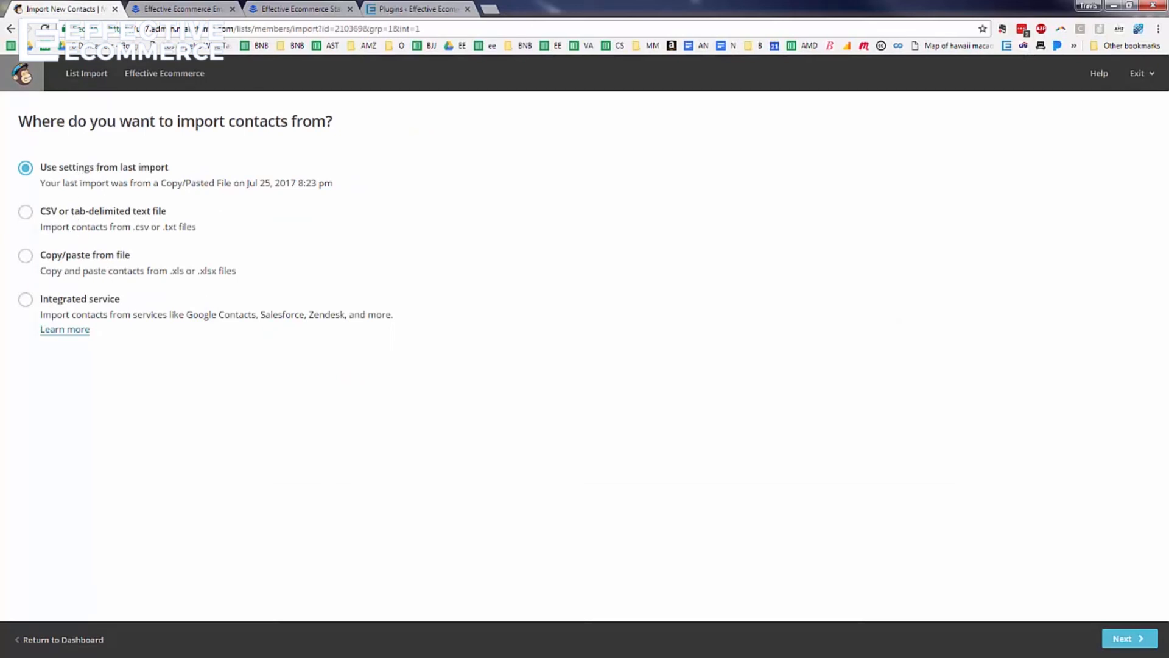
key("alt+Tab")
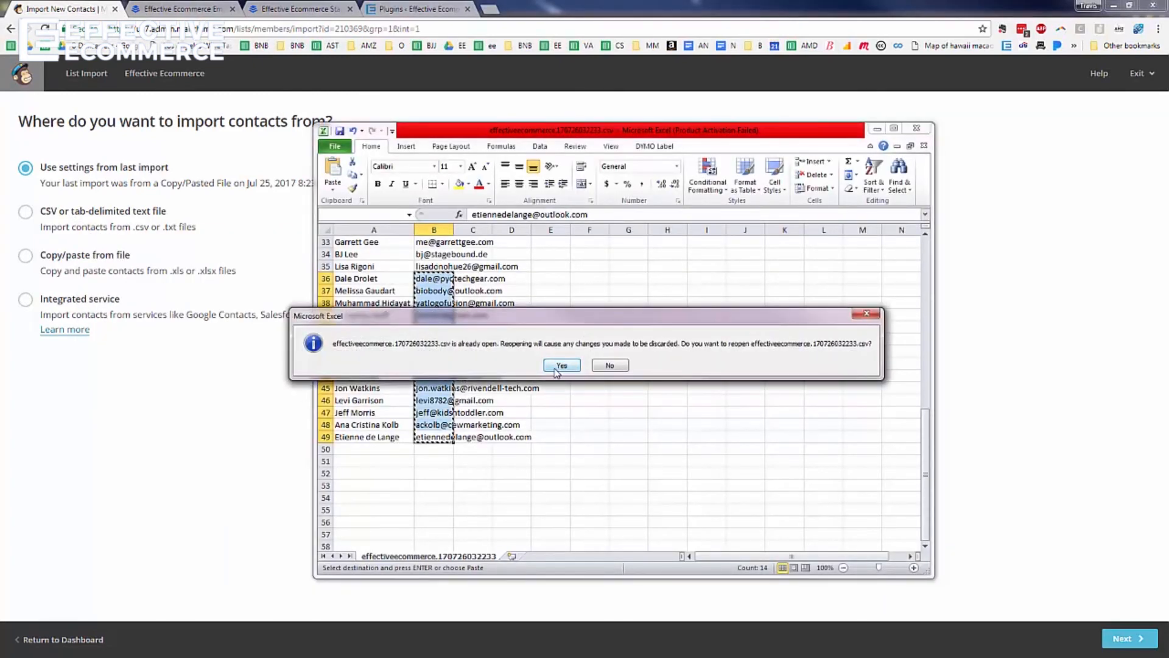
left_click(609, 365)
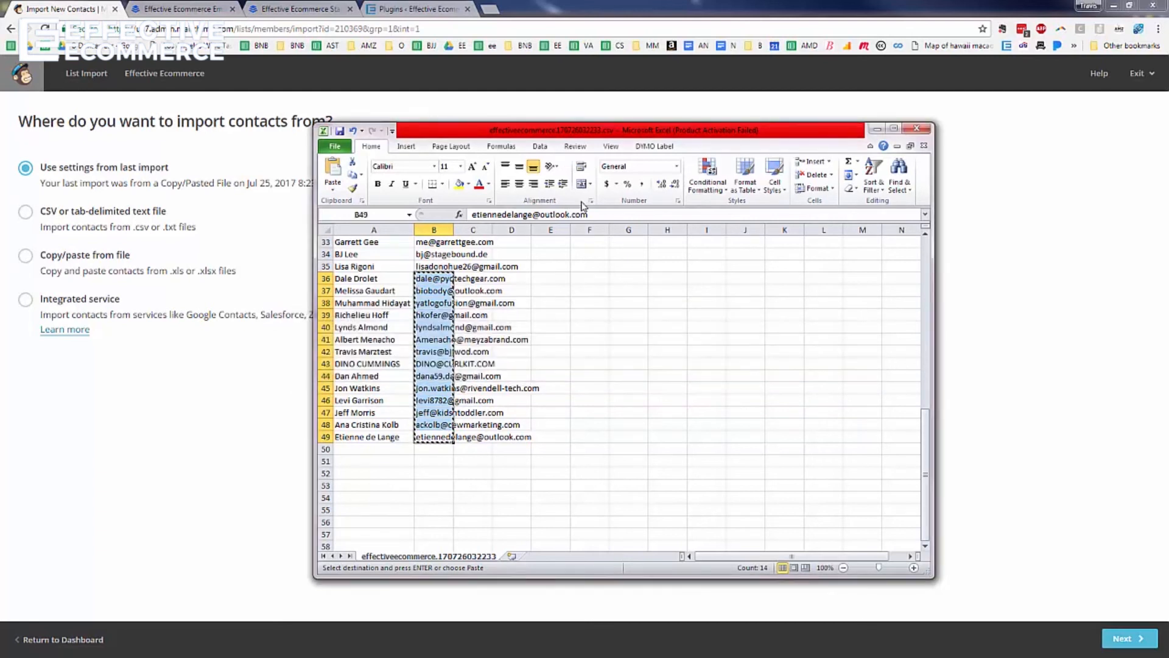
left_click(877, 129)
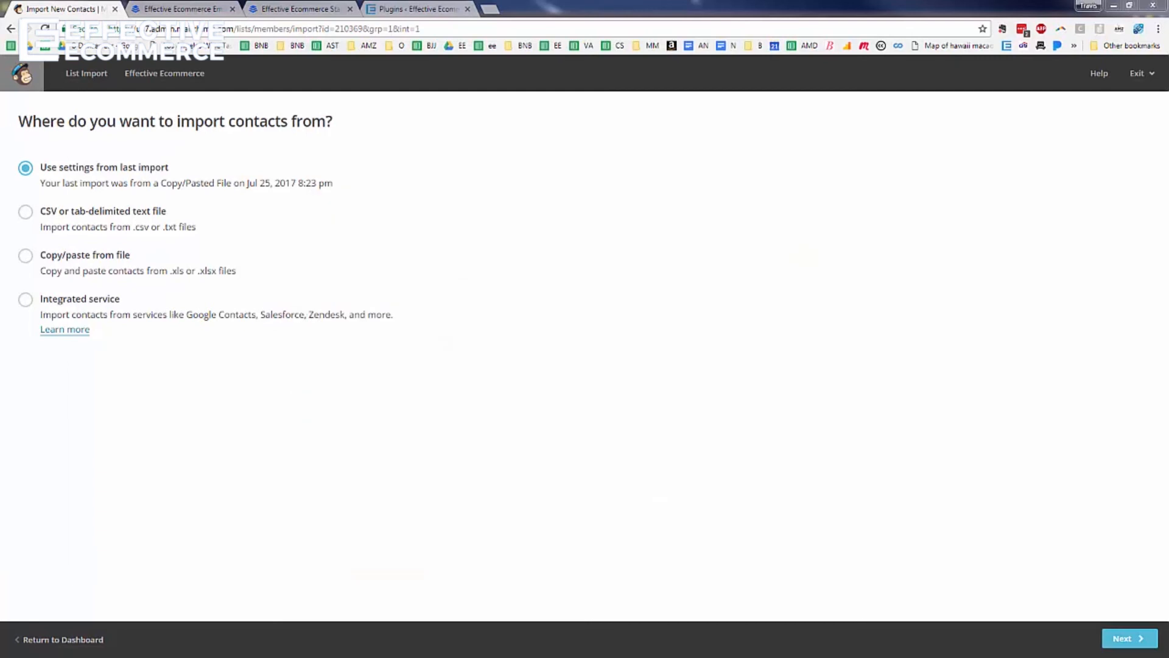
left_click(78, 262)
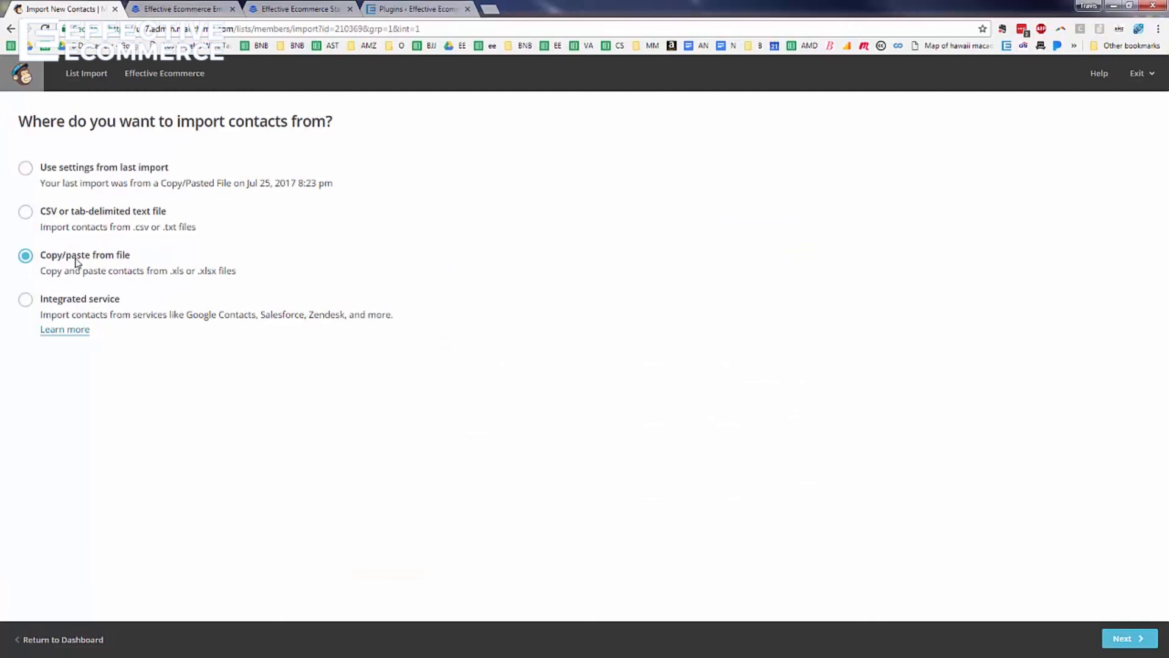
left_click(1131, 639)
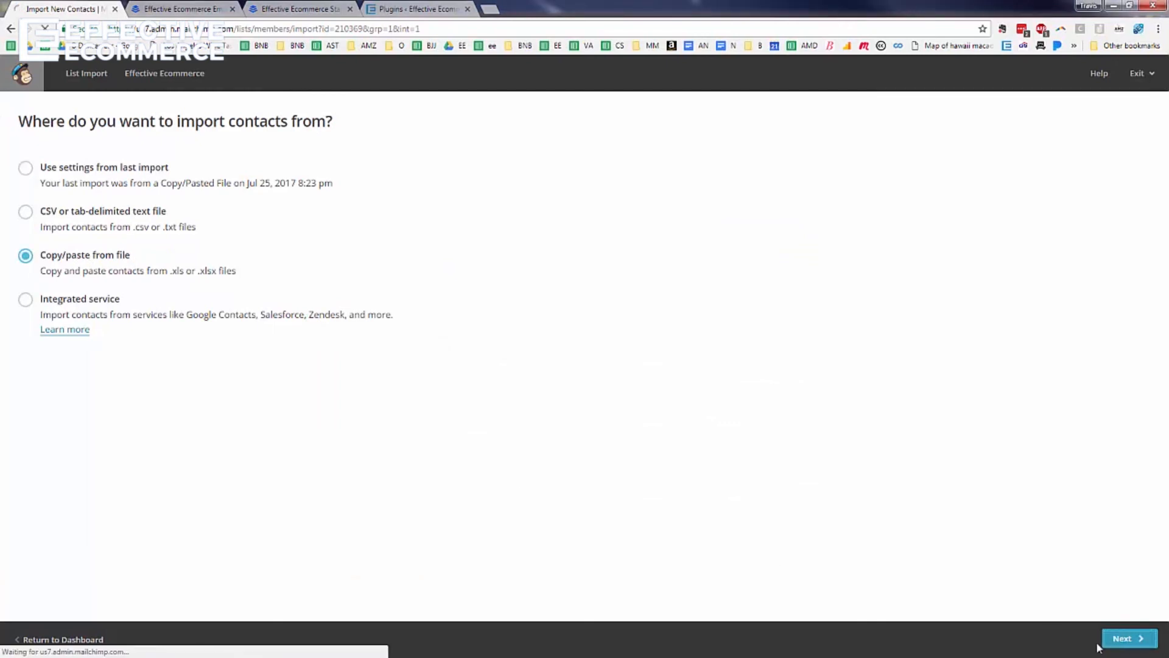
Paste the copied email addresses, accept the billing notice, enable auto-update and run the import
left_click(293, 184)
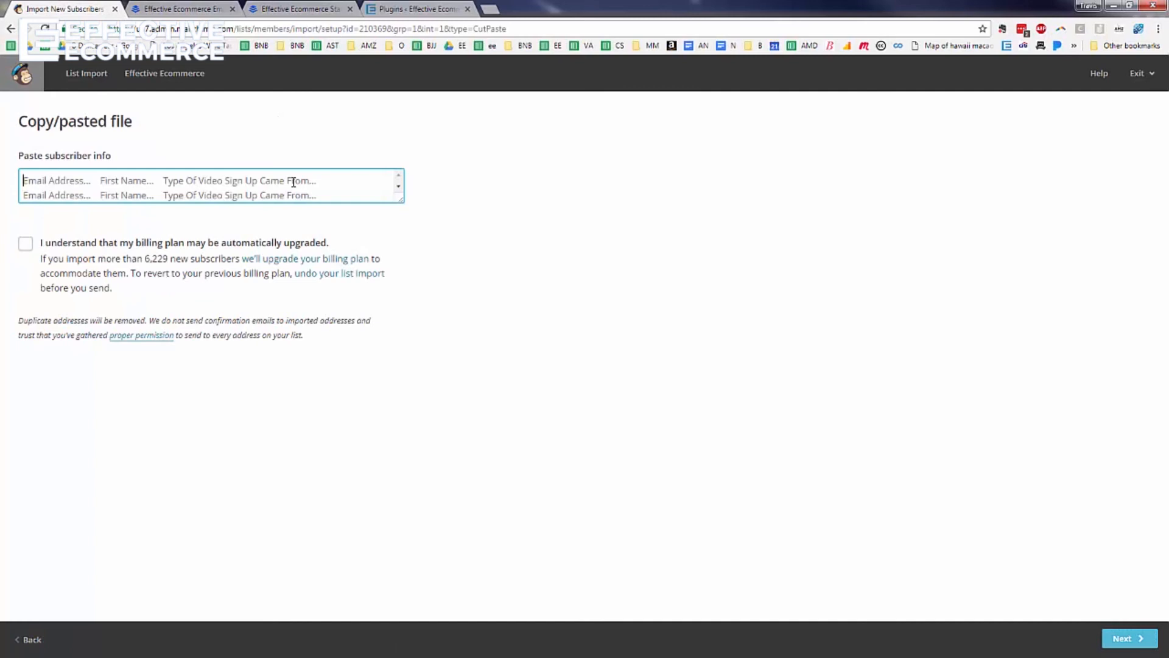
key("ctrl+v")
left_click(25, 247)
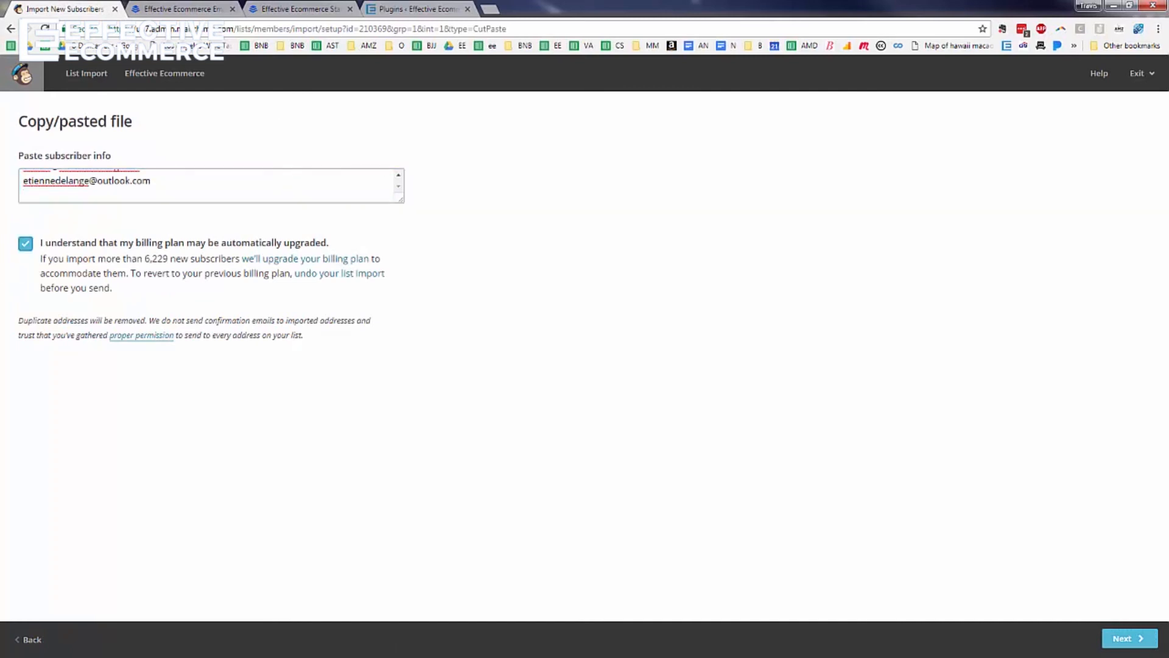
left_click(1140, 637)
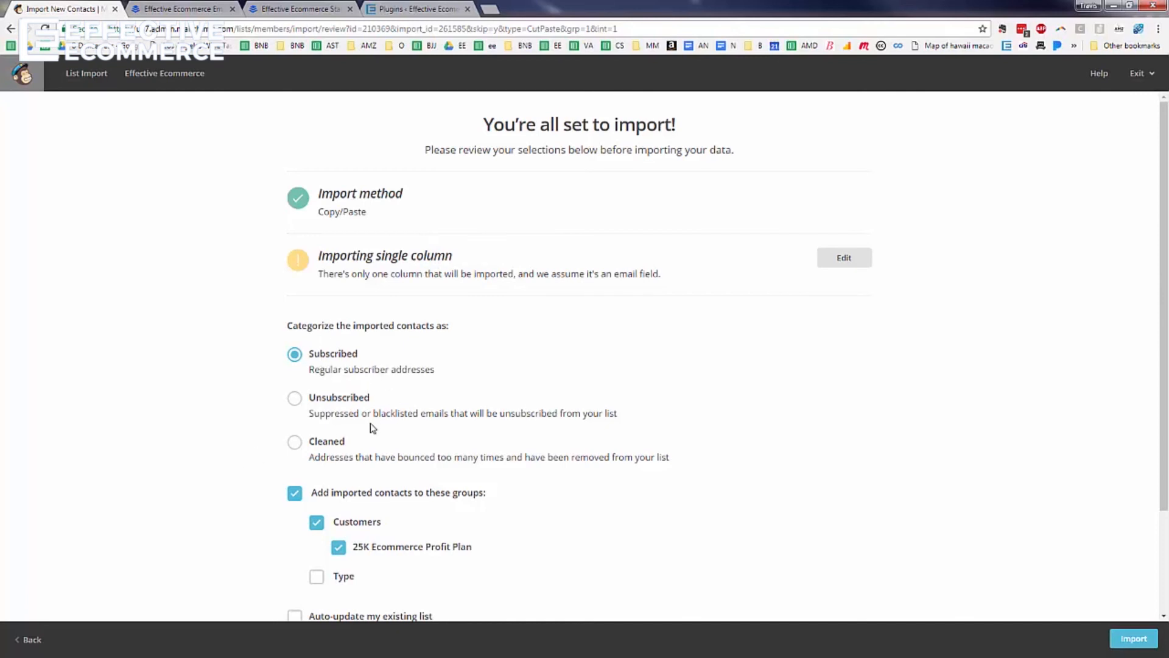
scroll(373, 426, "down", 2)
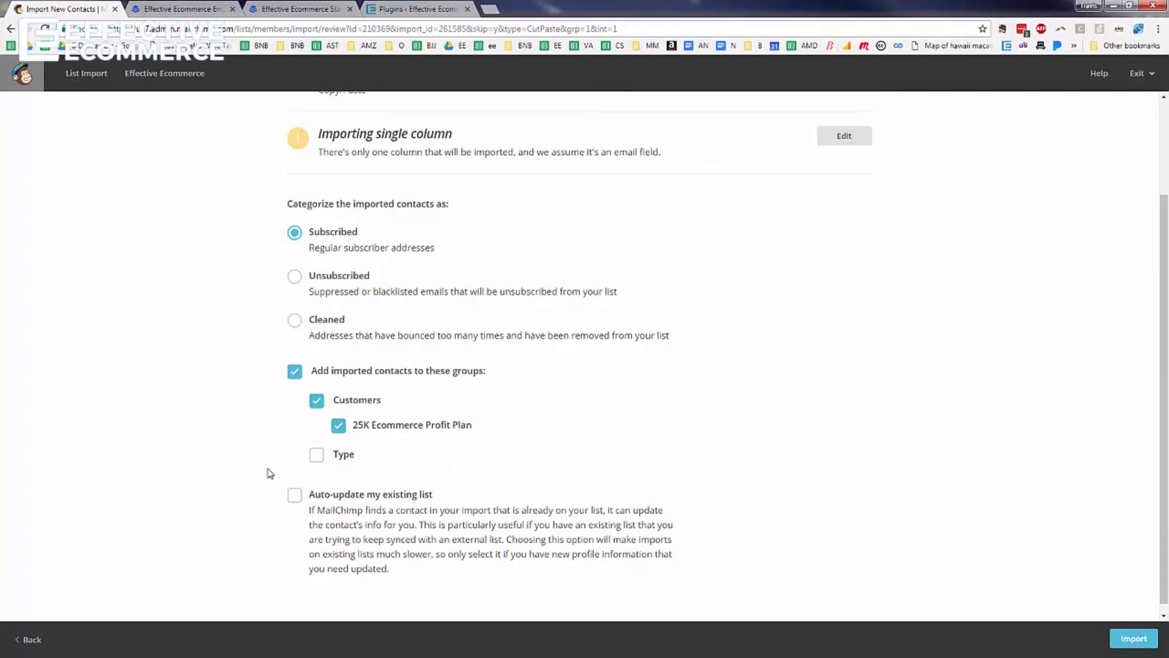
left_click(295, 495)
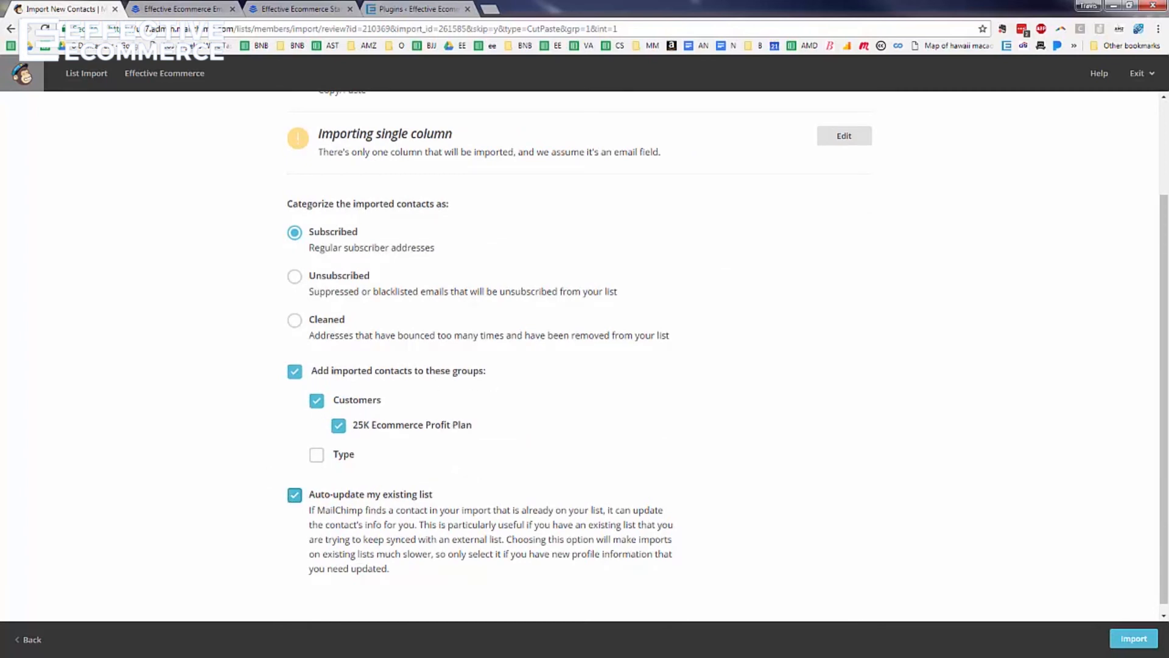
left_click(1121, 646)
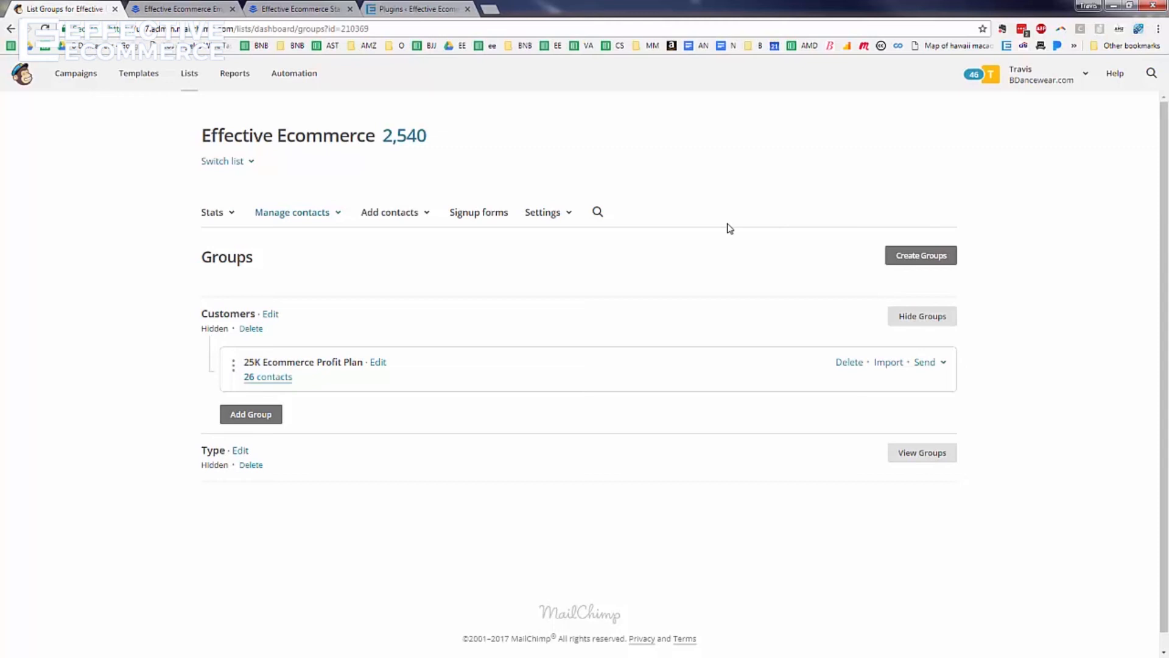
Open the saved BMOS segment, with Date Added after 7/19/2016 and before 7/21/2016, for editing
left_click(331, 214)
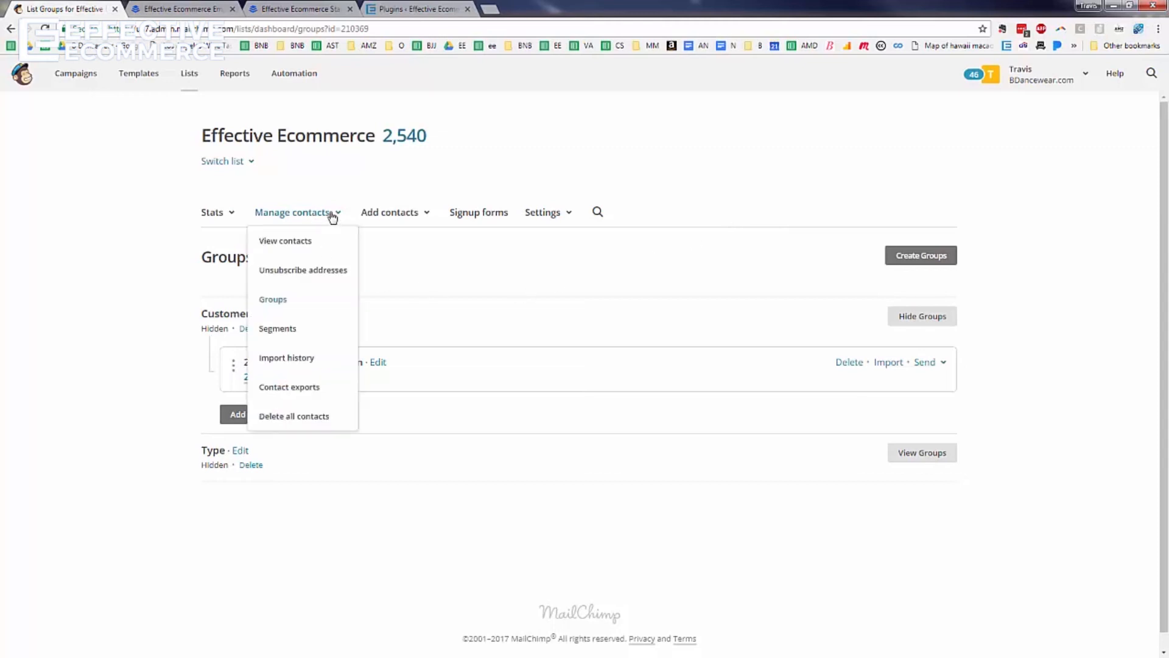
left_click(278, 329)
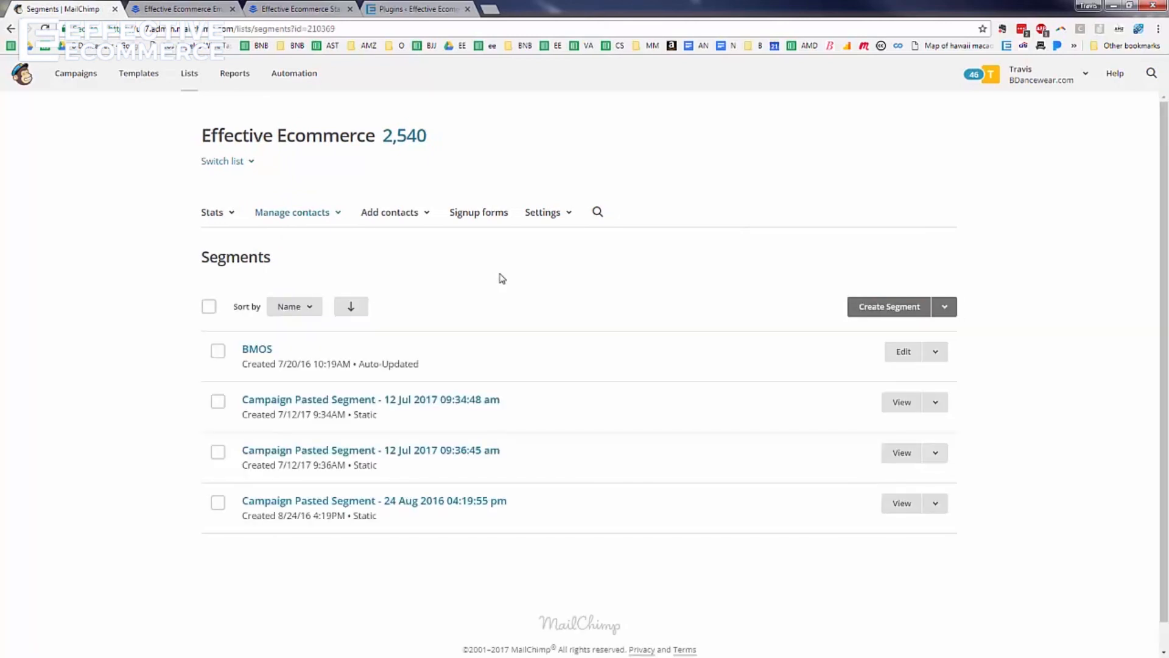
left_click(882, 308)
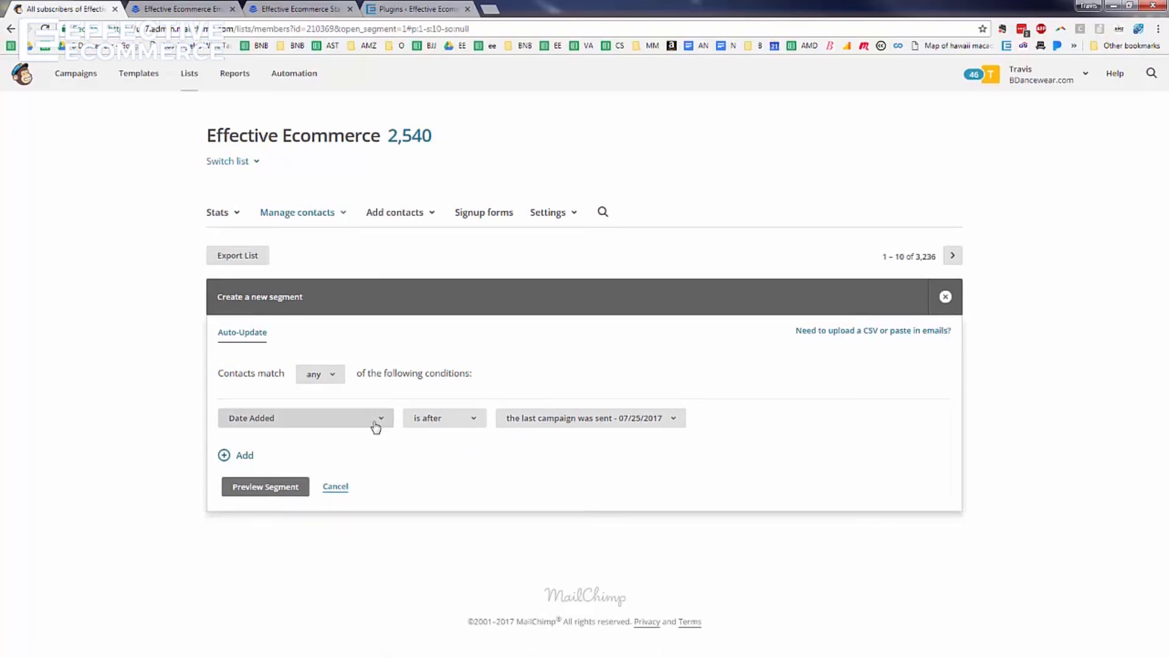
left_click(11, 31)
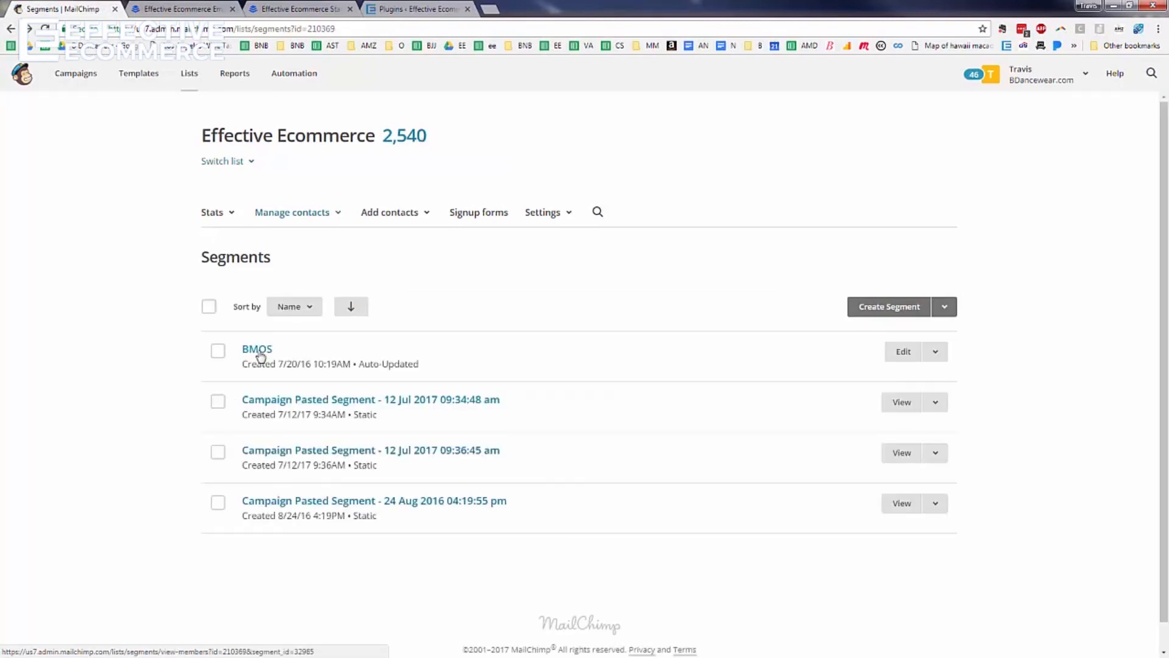
left_click(903, 353)
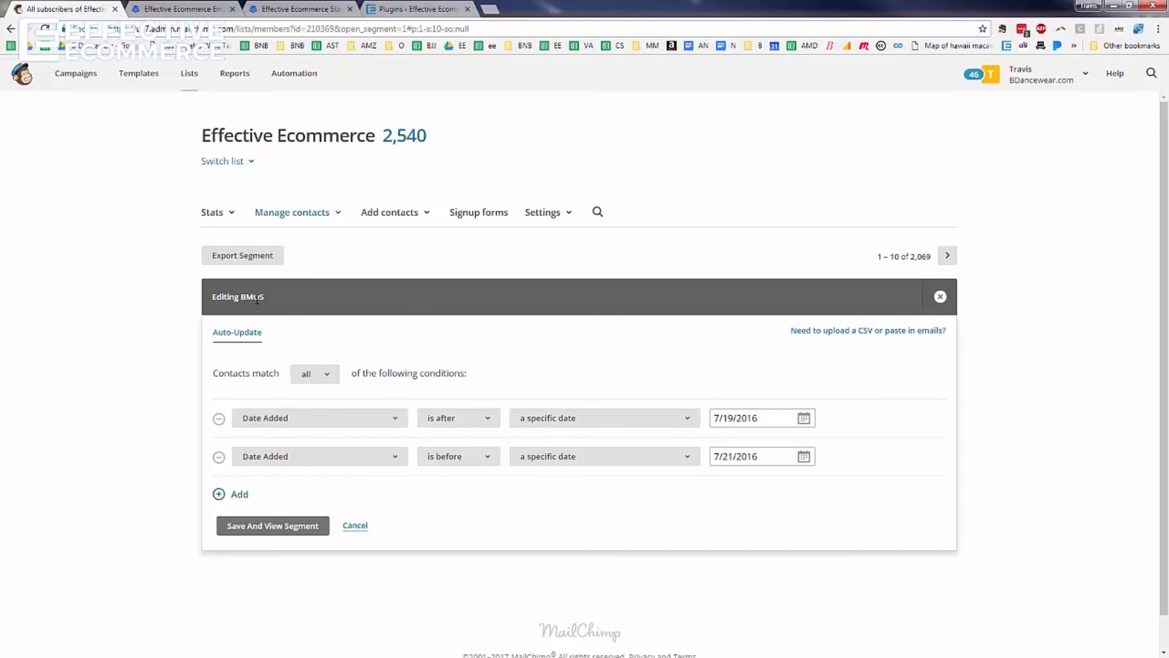
left_click(306, 218)
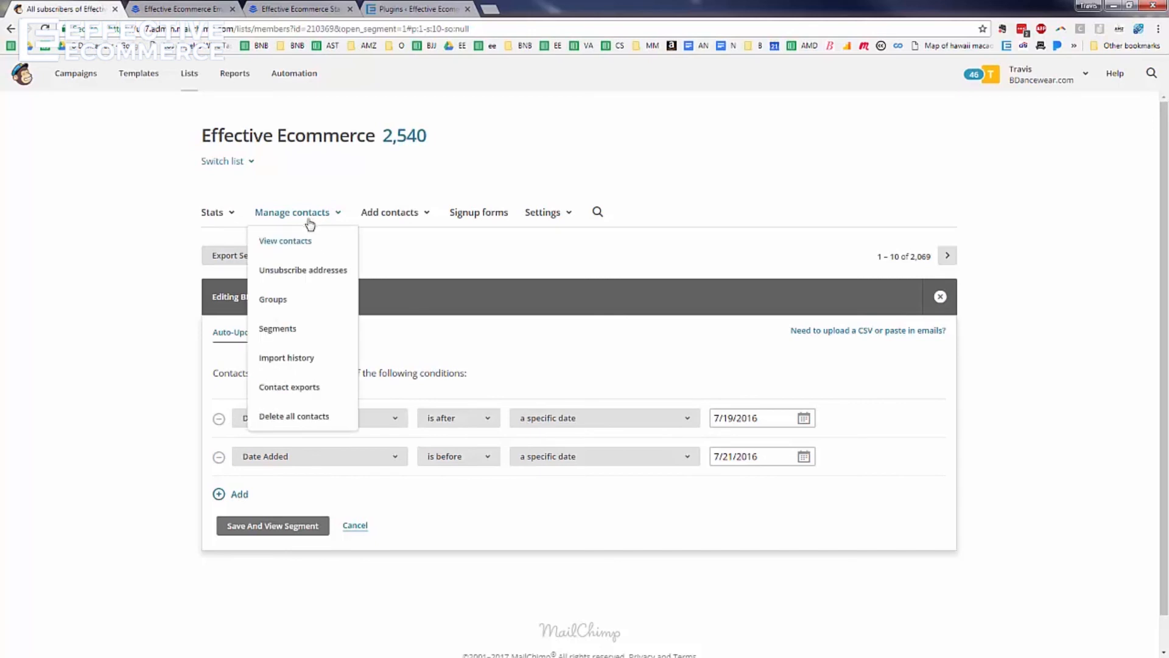
Preview a new segment based on activity in any of the last 5 campaigns, then go back
left_click(307, 334)
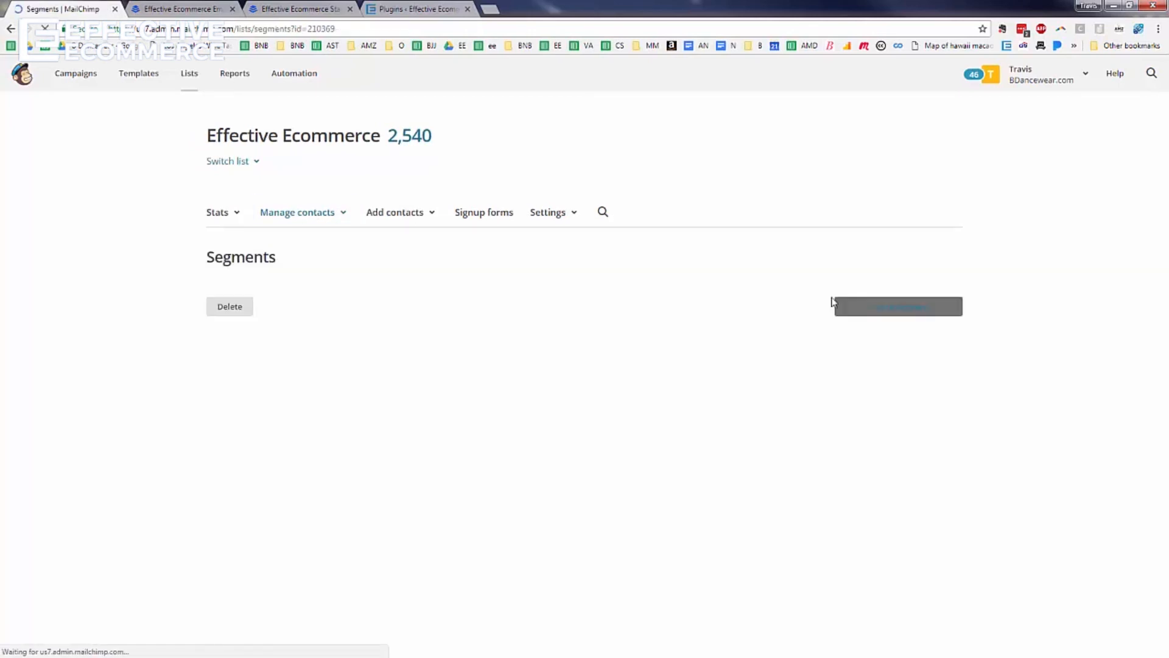
left_click(901, 308)
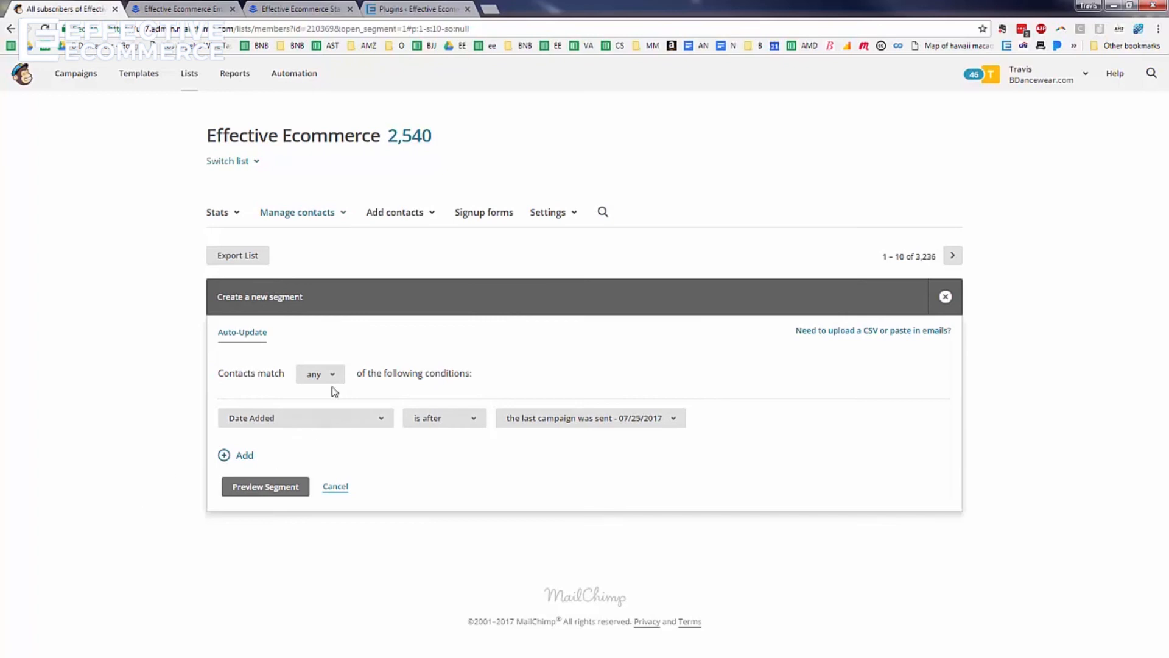
left_click(335, 423)
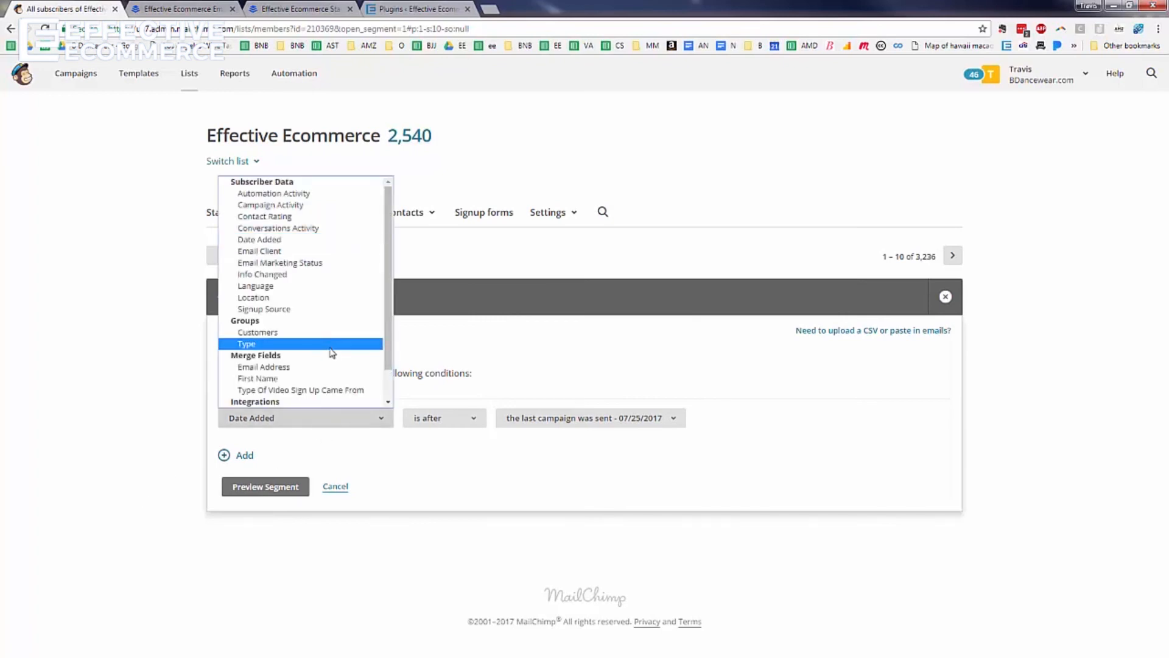
left_click(283, 206)
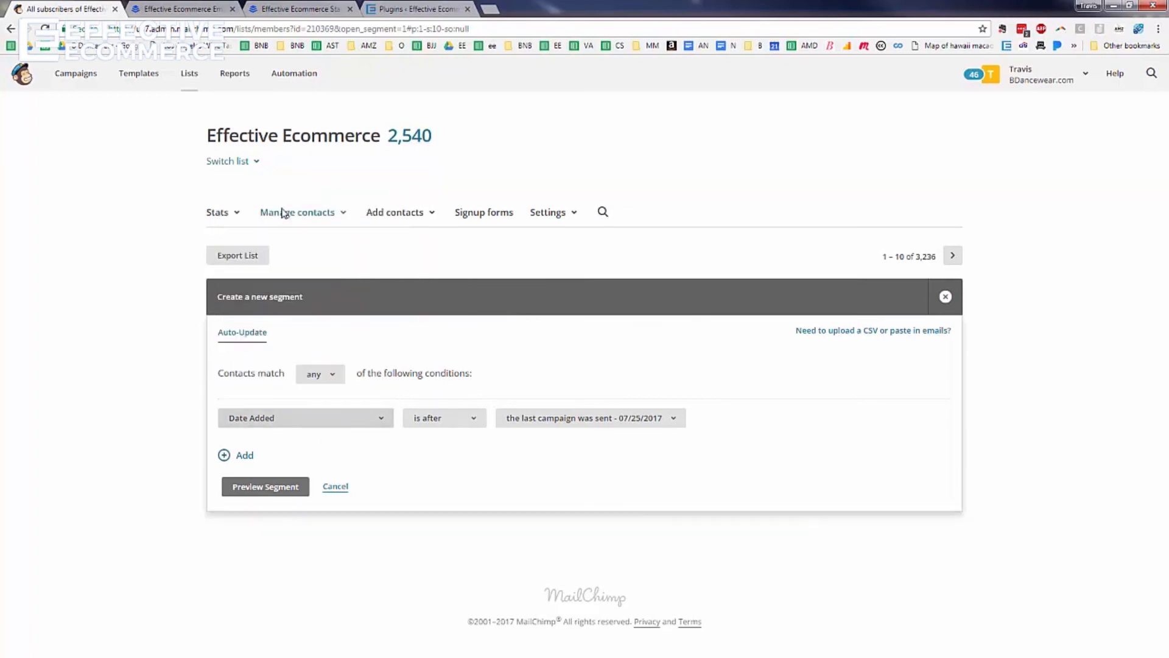
left_click(529, 426)
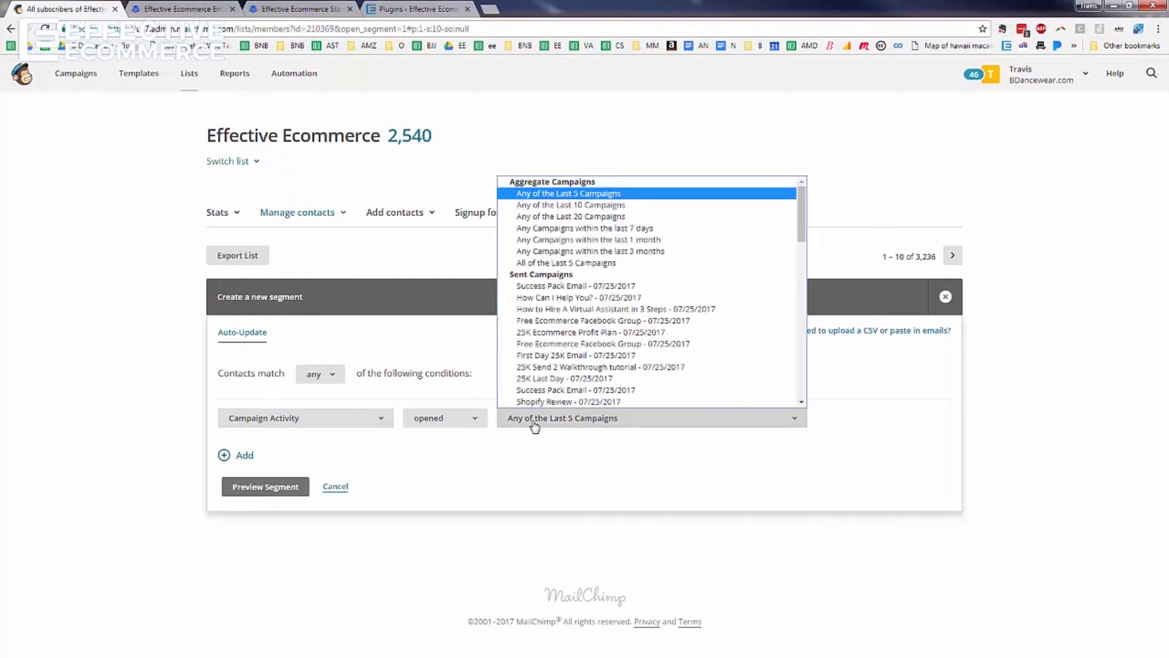
left_click(535, 426)
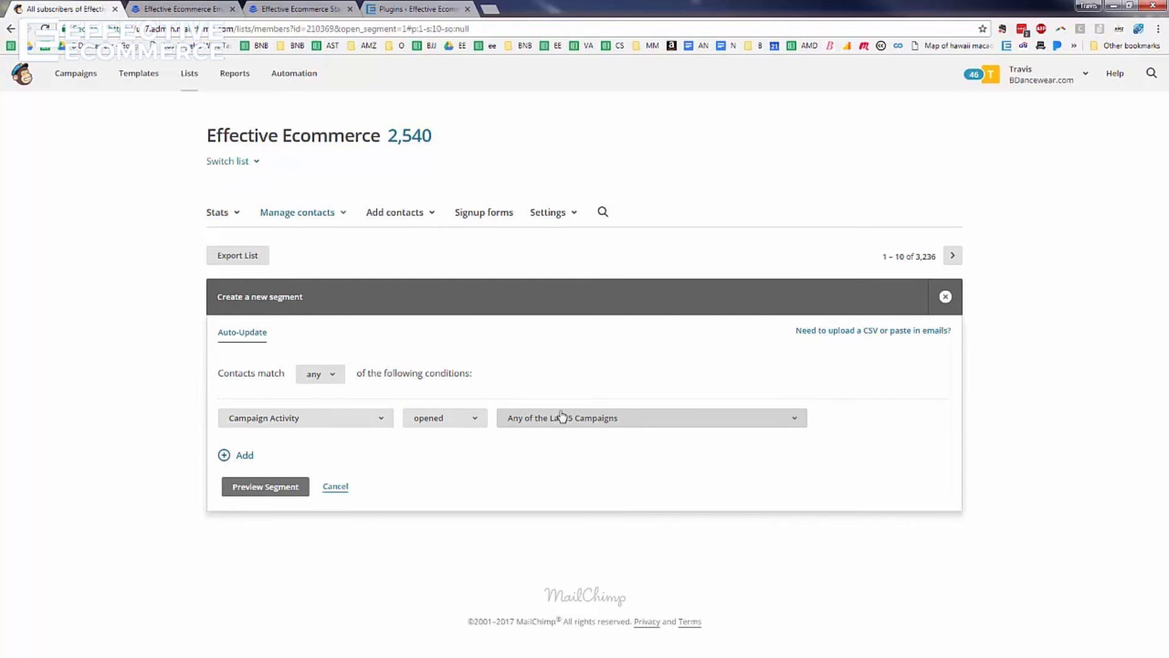
left_click(279, 494)
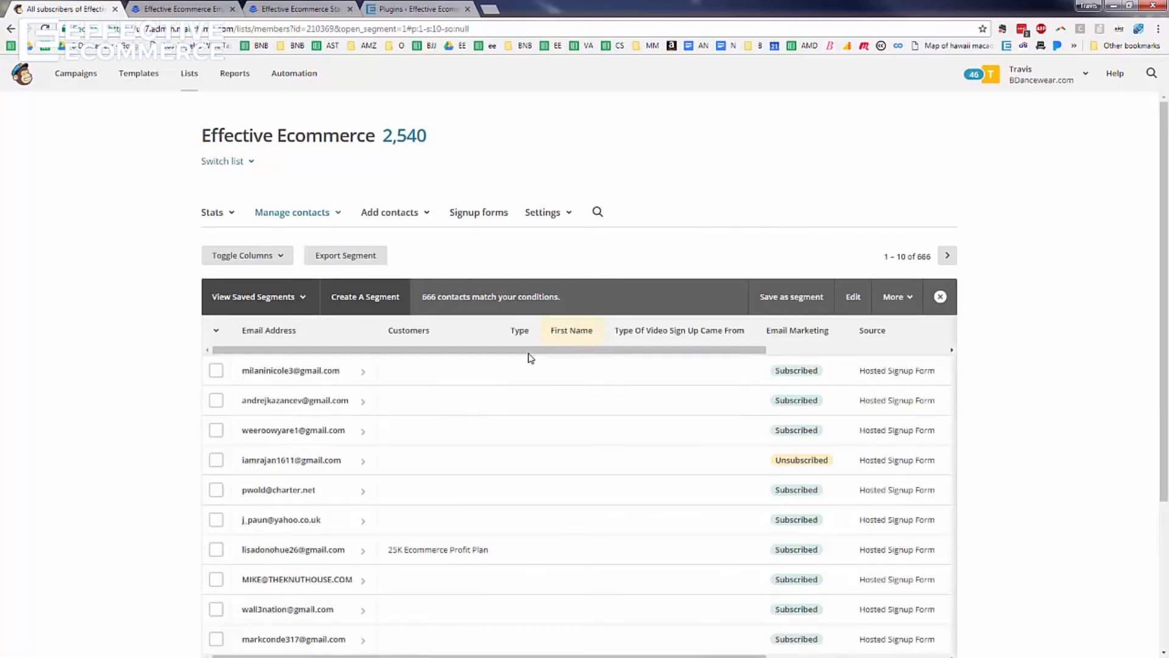
scroll(681, 381, "down", 3)
scroll(680, 381, "up", 3)
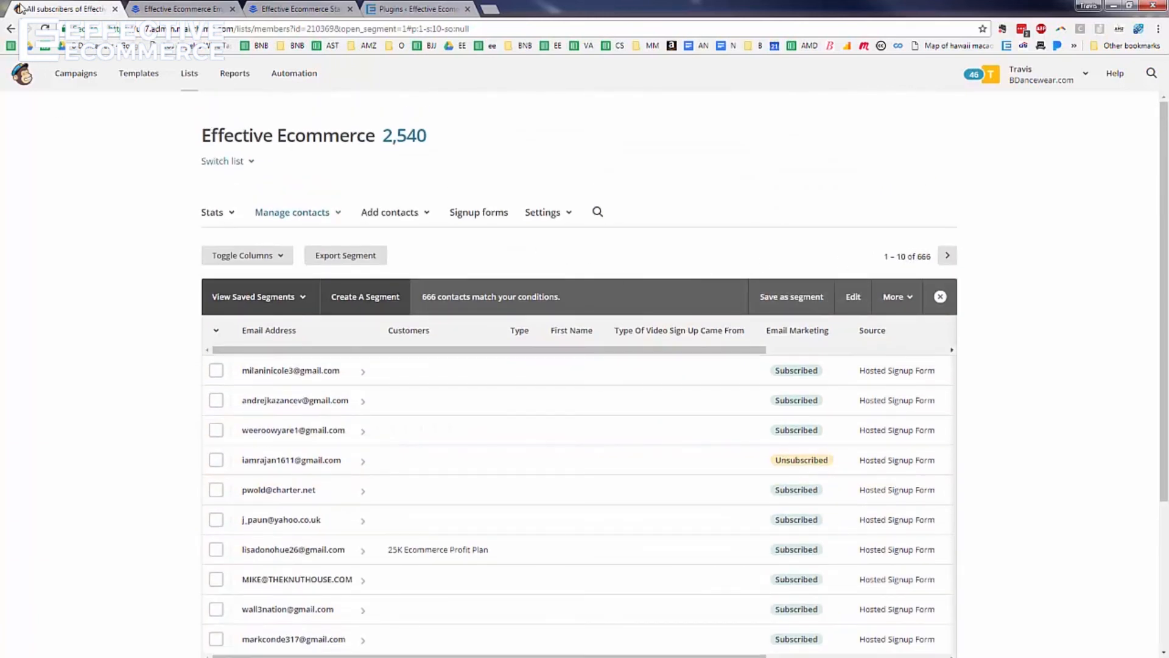
left_click(11, 28)
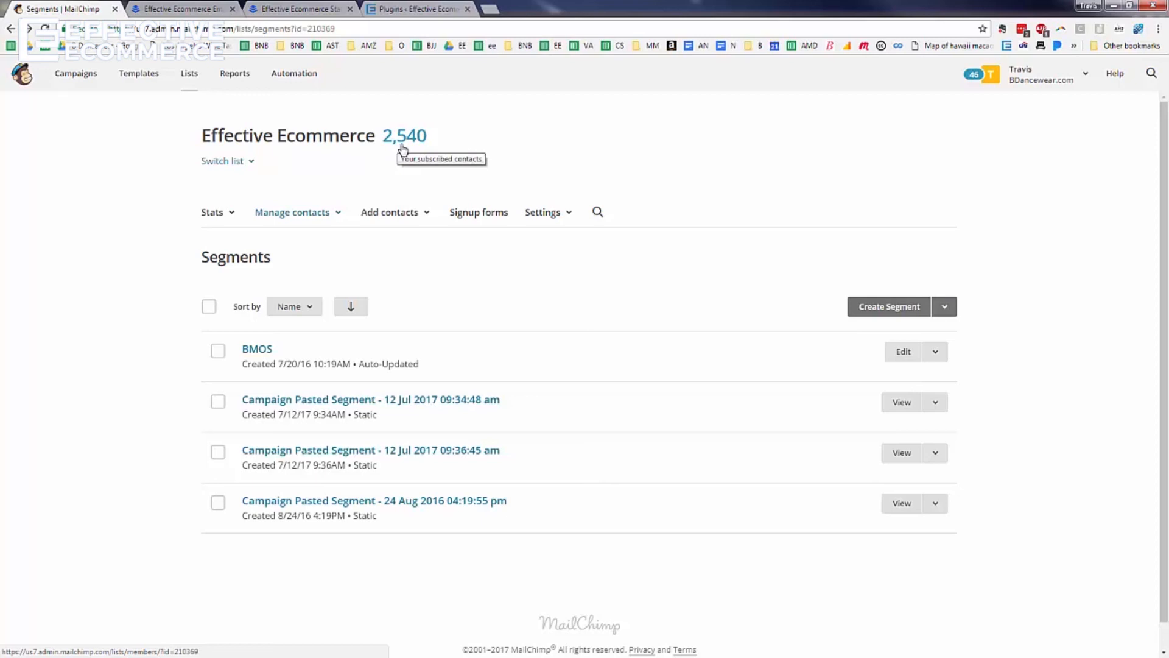
Preview contacts in the 25K Ecommerce Profit Plan group or added after 7/12/2017
left_click(893, 311)
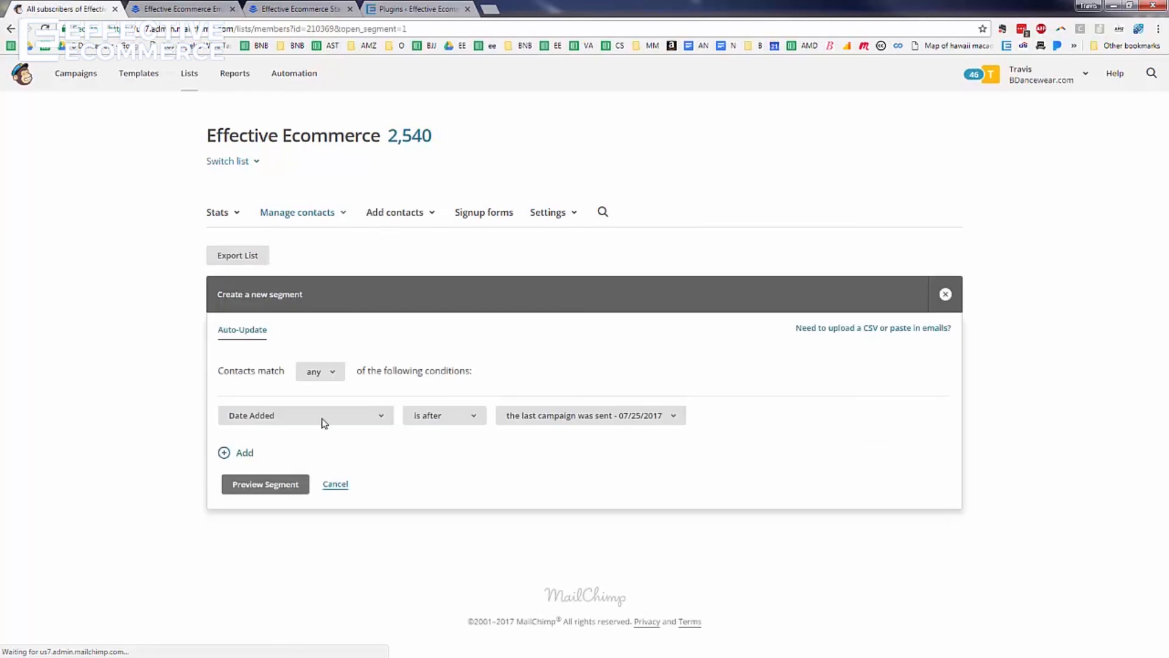
left_click(324, 422)
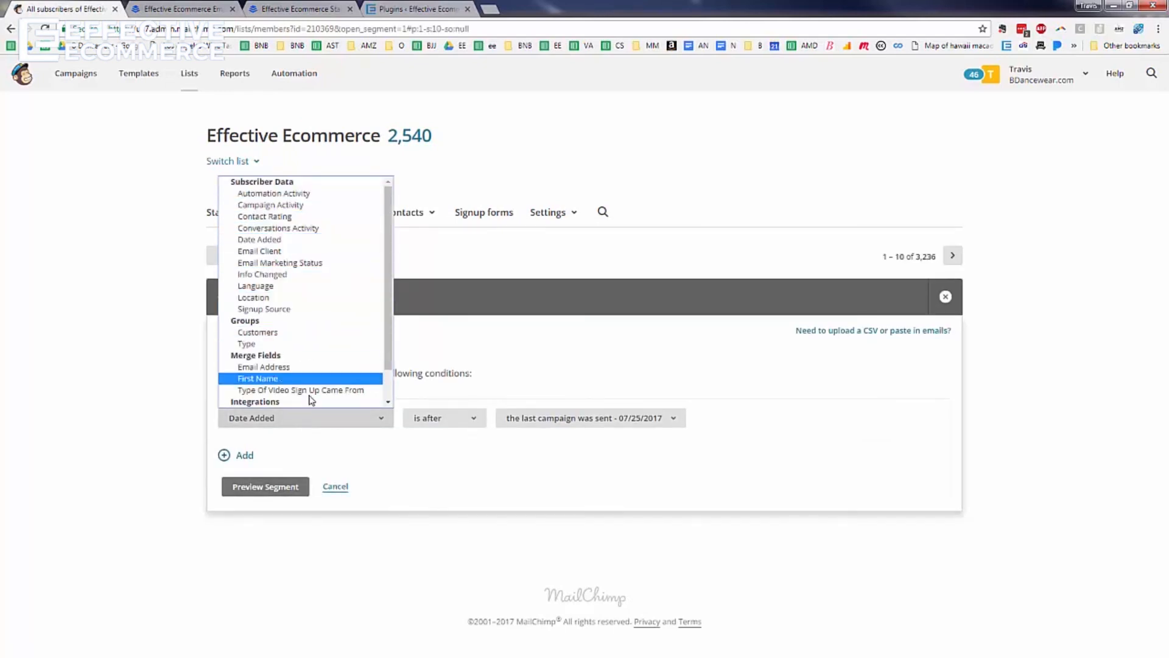
left_click(323, 332)
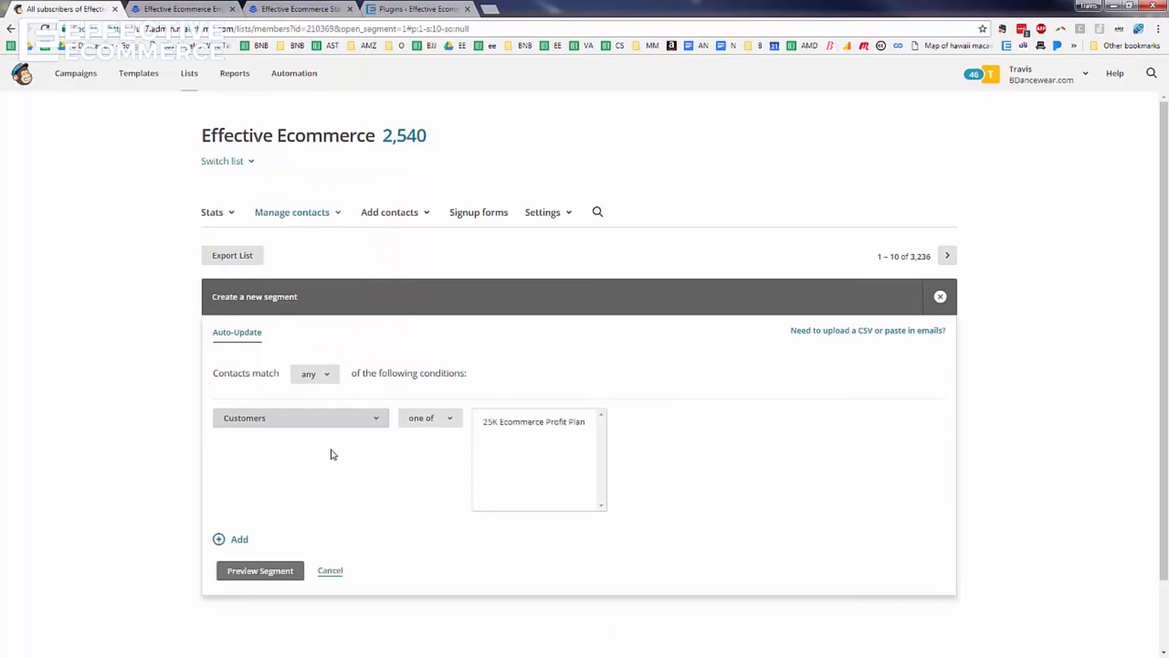
left_click(489, 421)
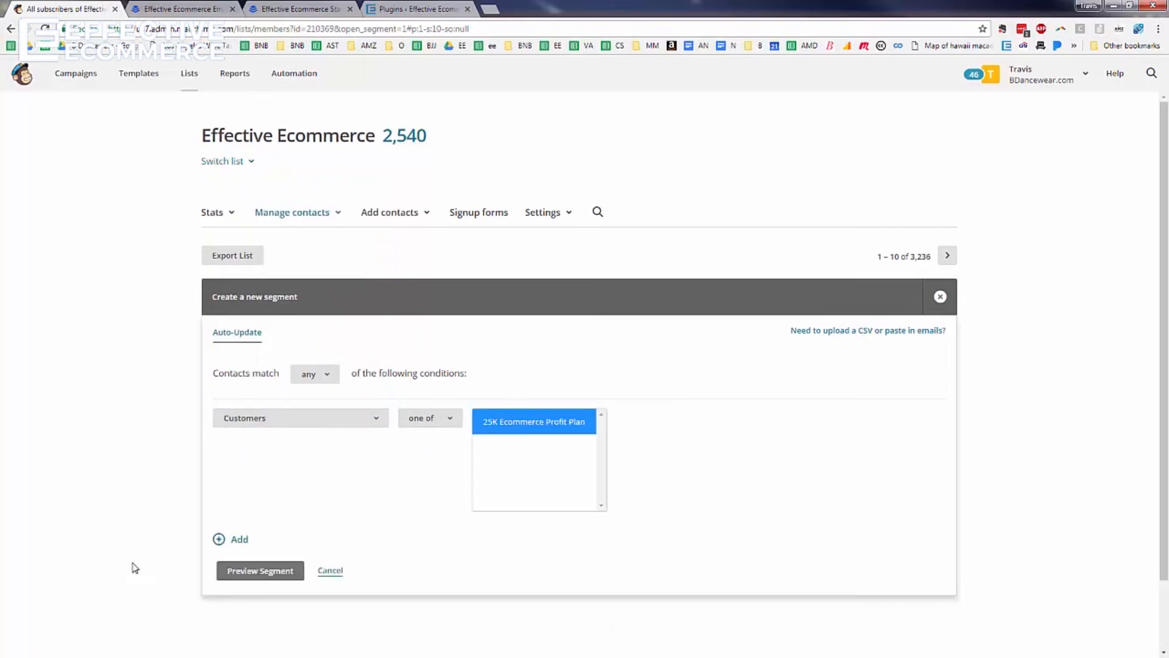
left_click(235, 539)
left_click(560, 541)
left_click(561, 579)
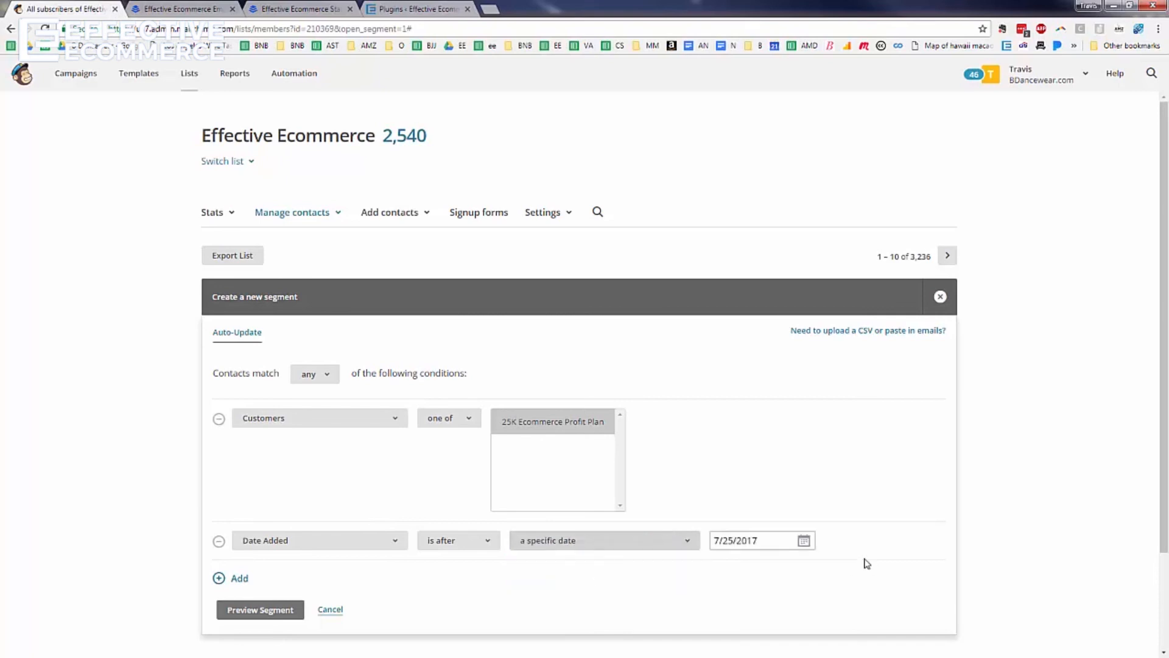
left_click(803, 541)
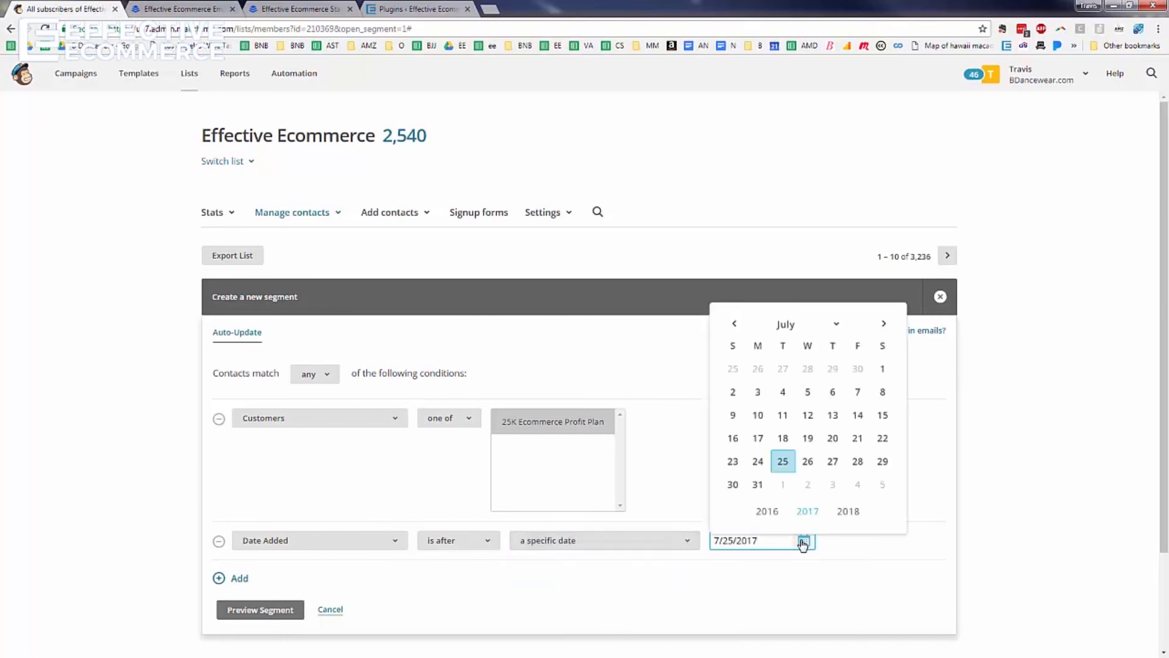
left_click(807, 415)
left_click(268, 612)
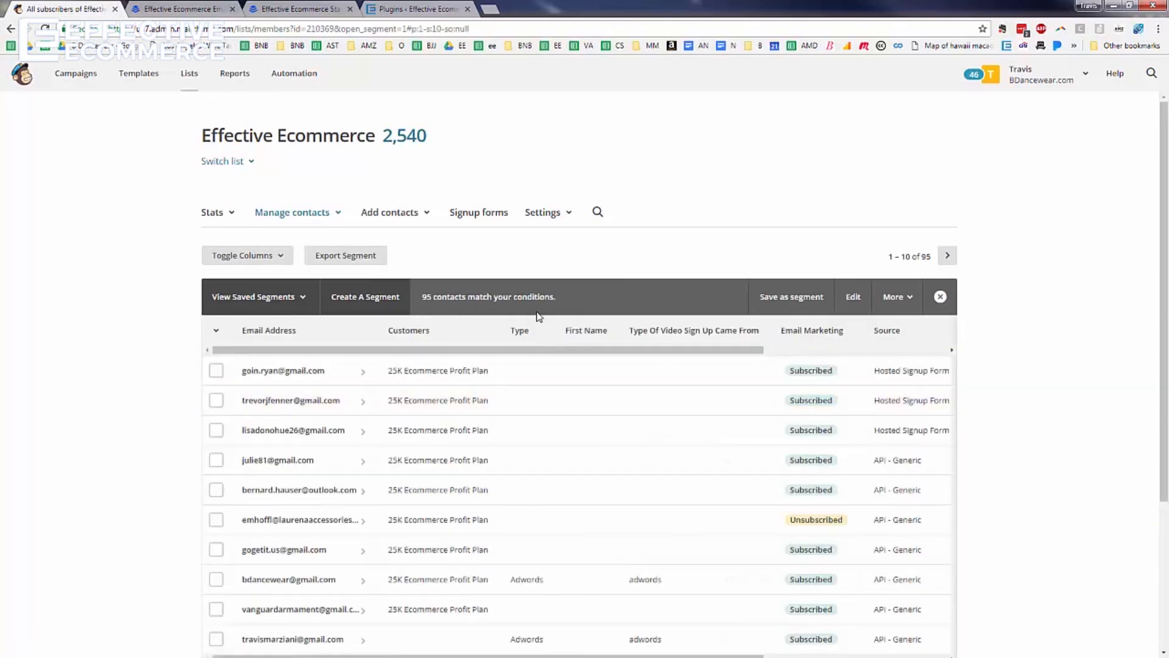
scroll(496, 364, "down", 3)
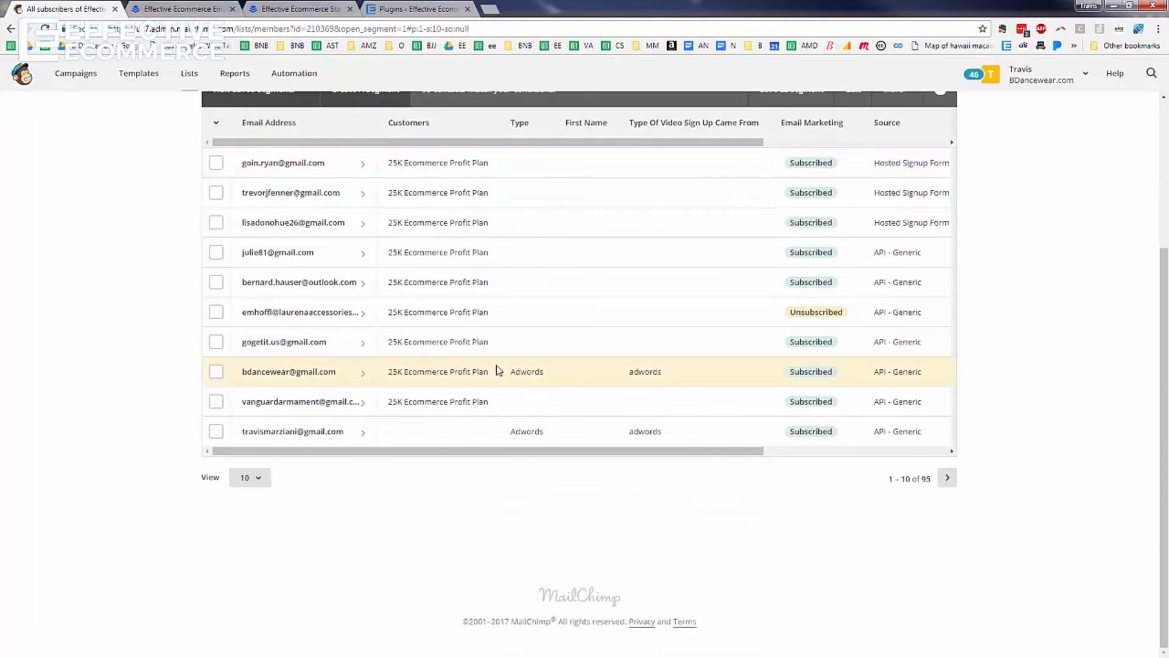
scroll(498, 370, "up", 3)
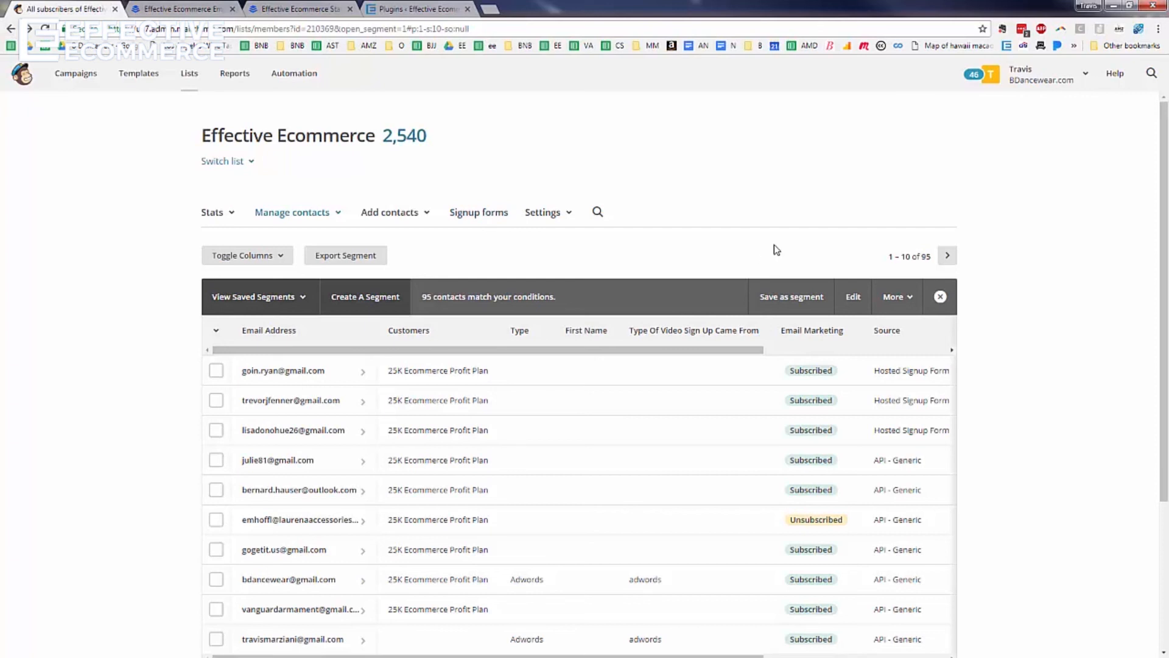
left_click(12, 29)
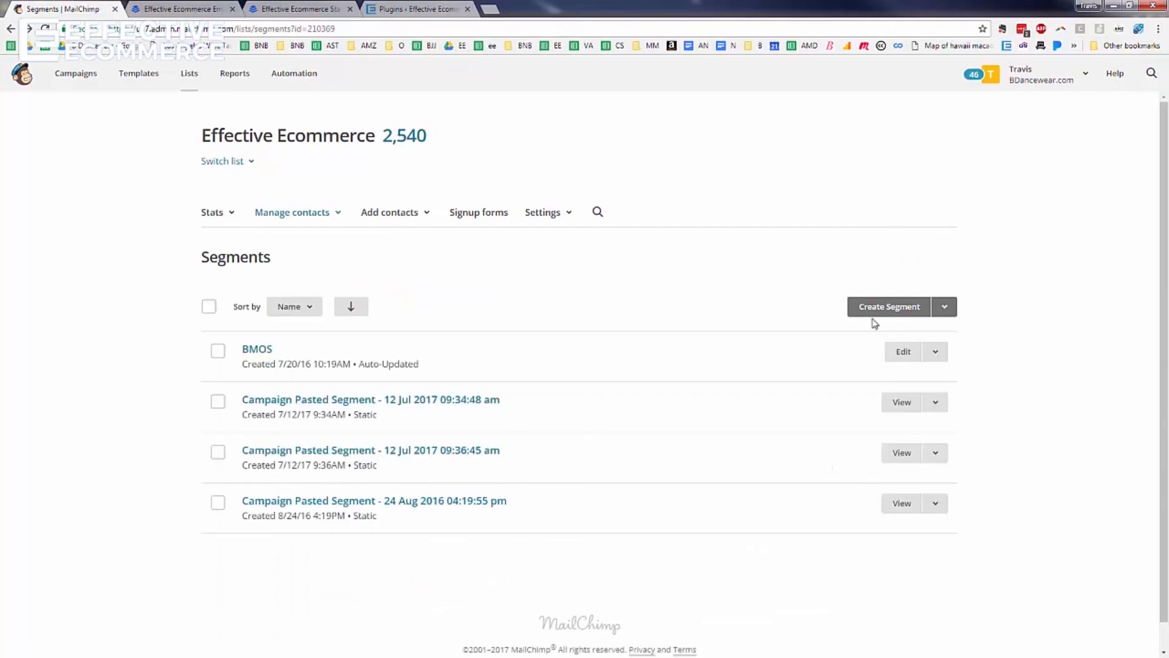
left_click(903, 313)
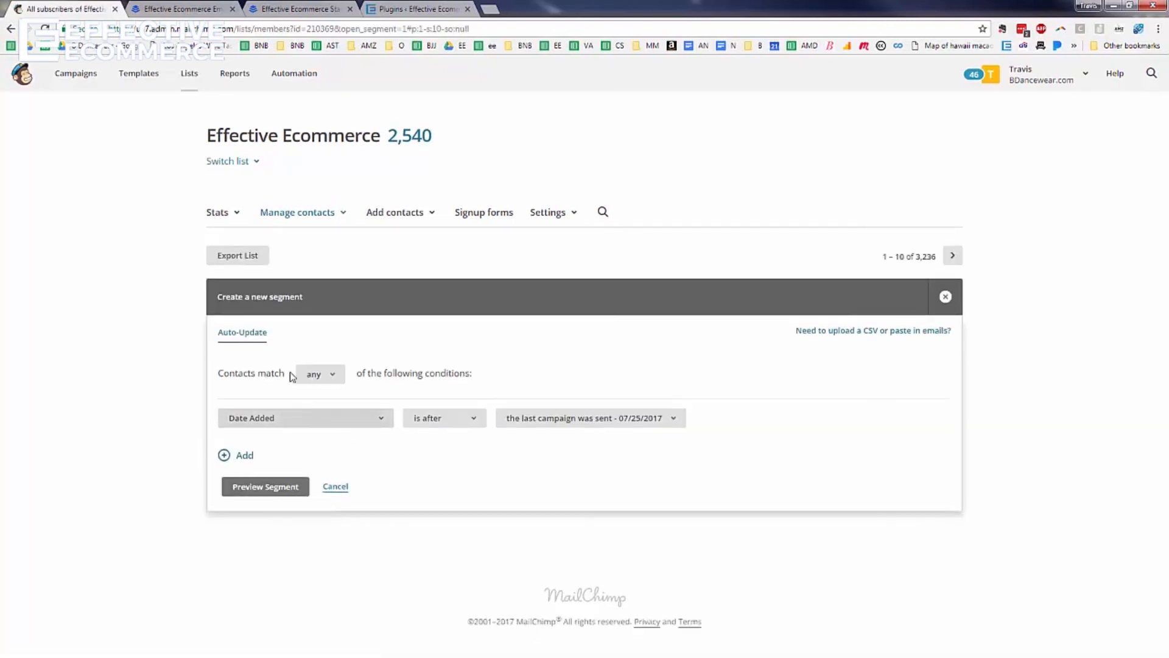
Add conditions Customers one of 25K Ecommerce Profit Plan and Date Added after 7/11/2017
left_click_drag(226, 372, 351, 368)
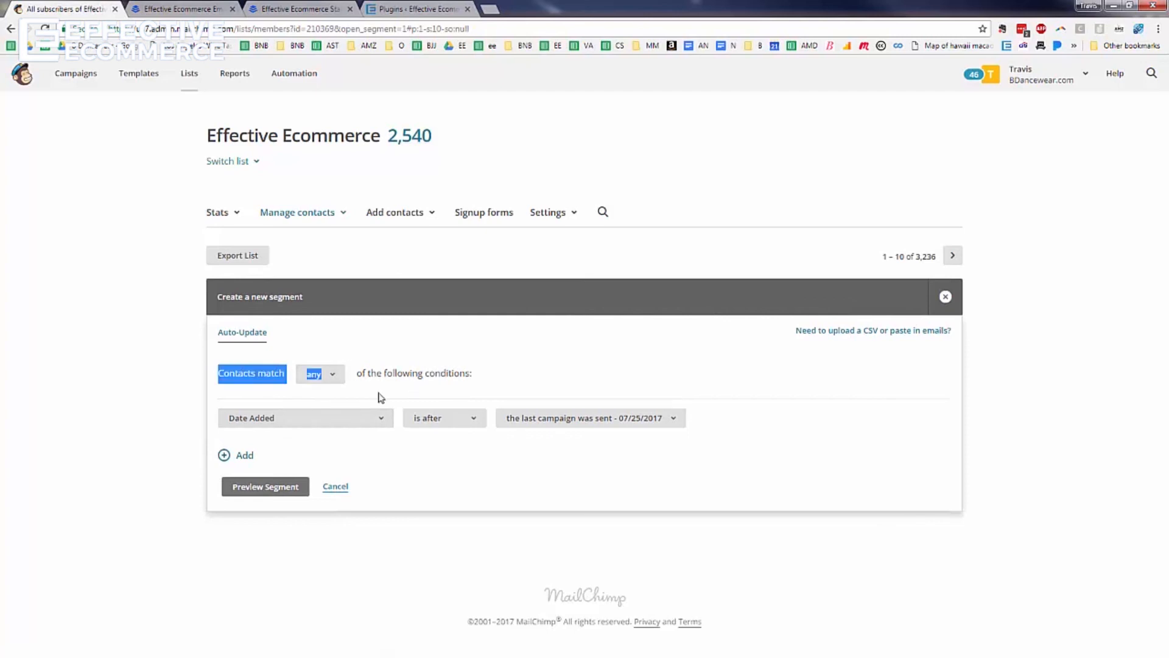
left_click(246, 458)
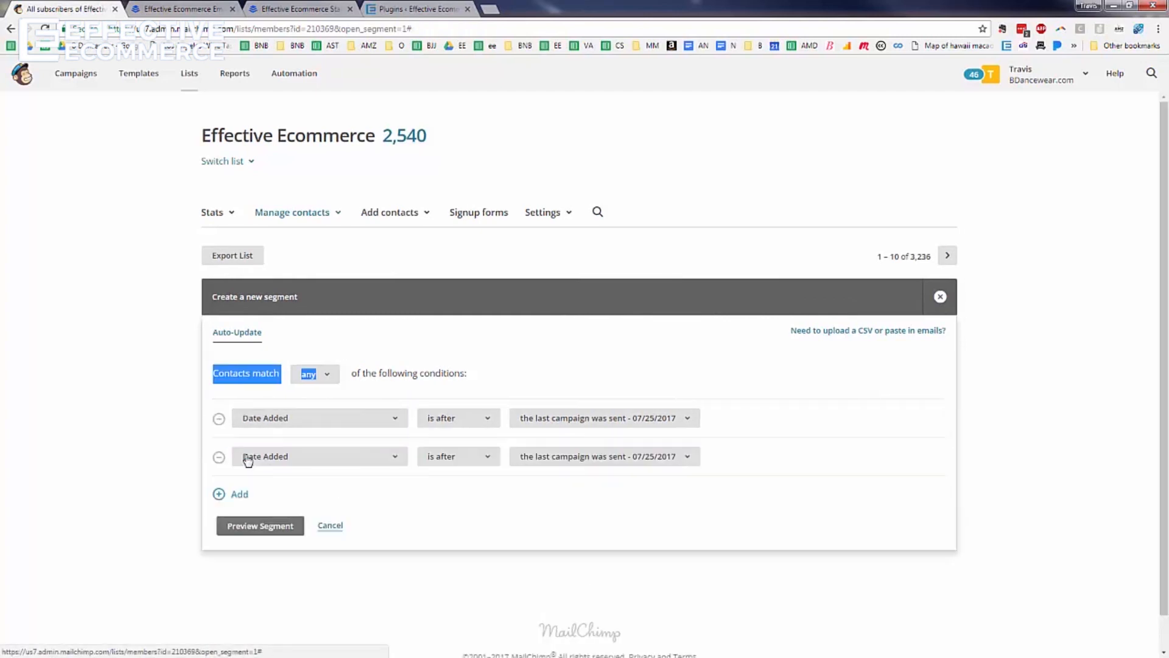
left_click(382, 464)
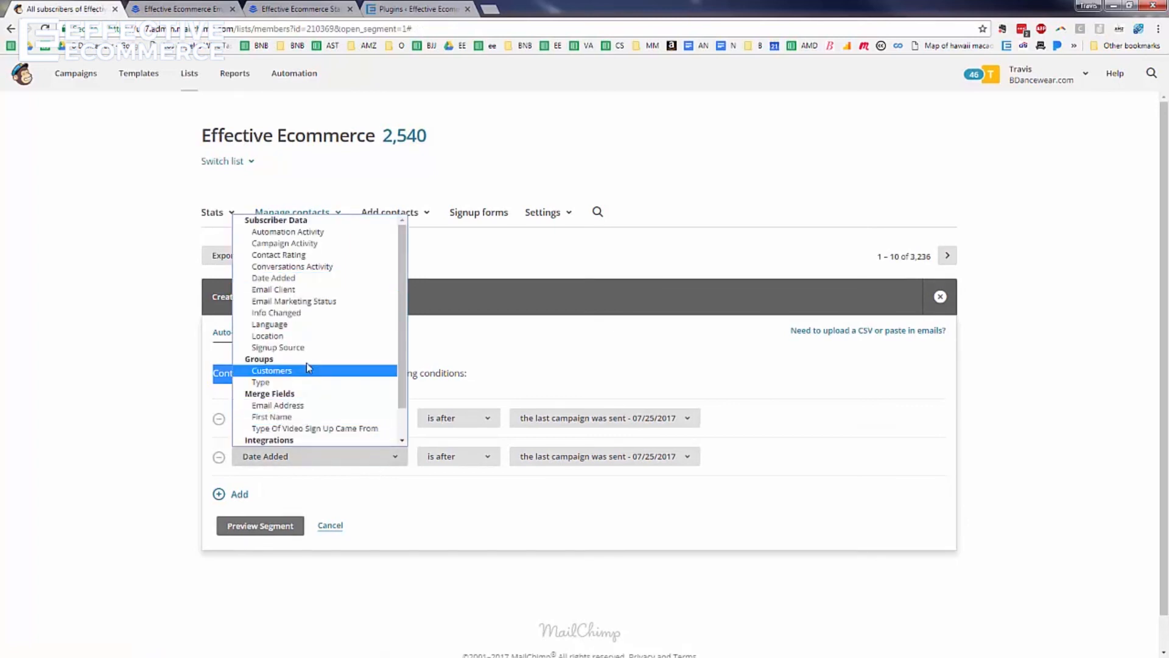
left_click(305, 374)
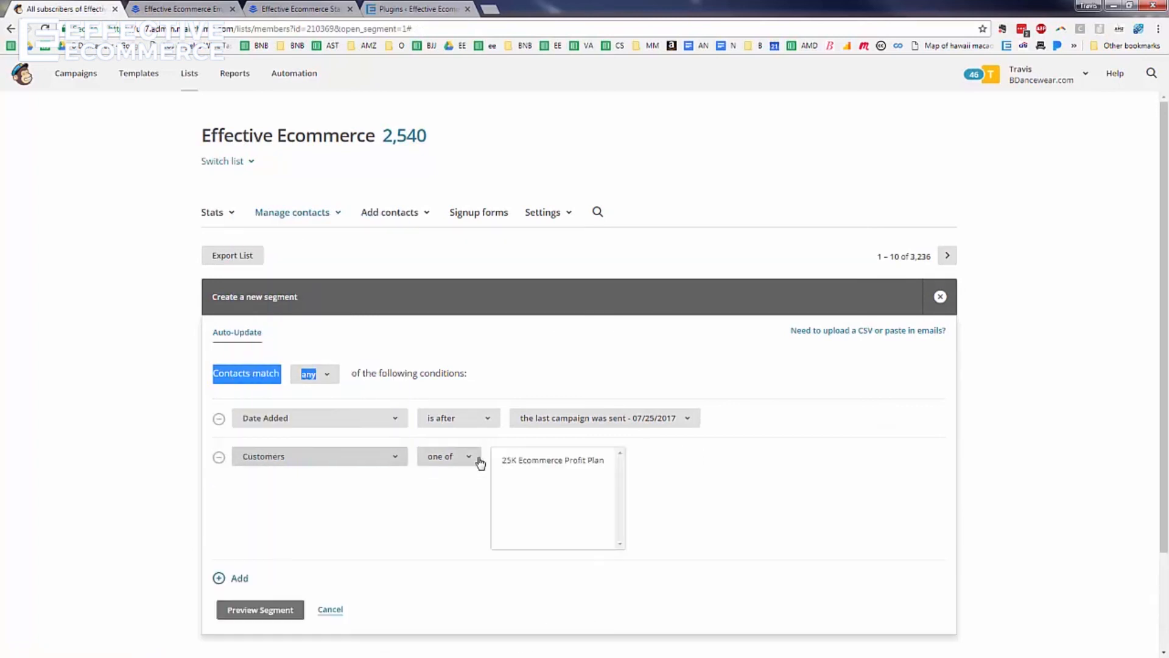
left_click(527, 462)
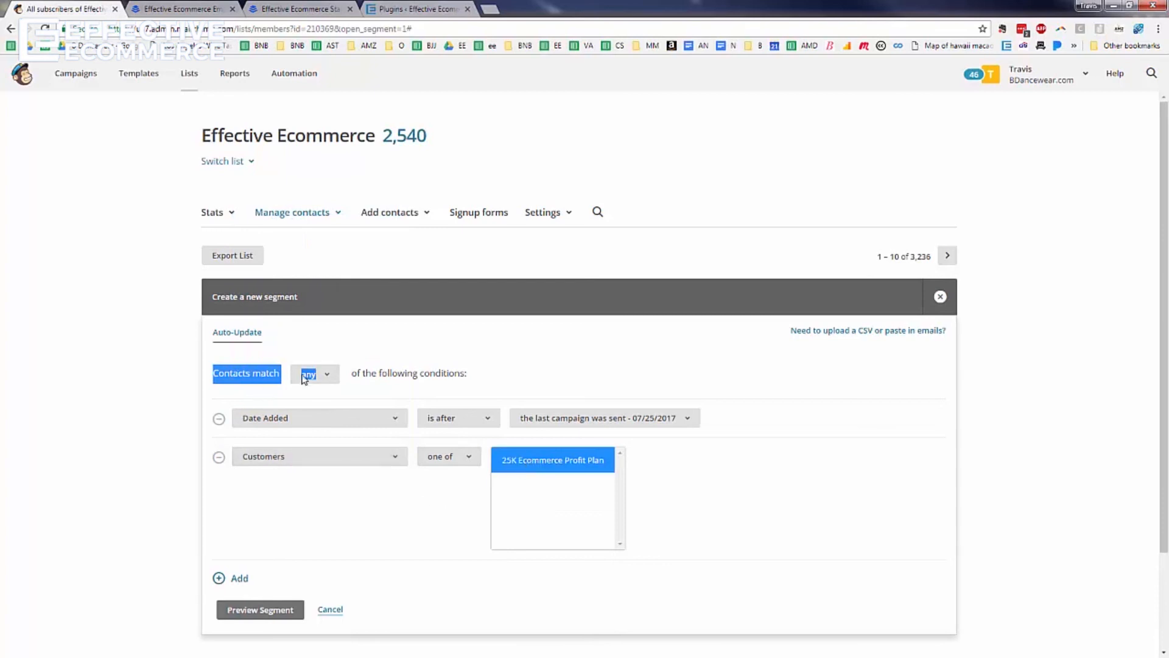
left_click(401, 352)
left_click(588, 418)
left_click(561, 463)
left_click(721, 417)
left_click(804, 418)
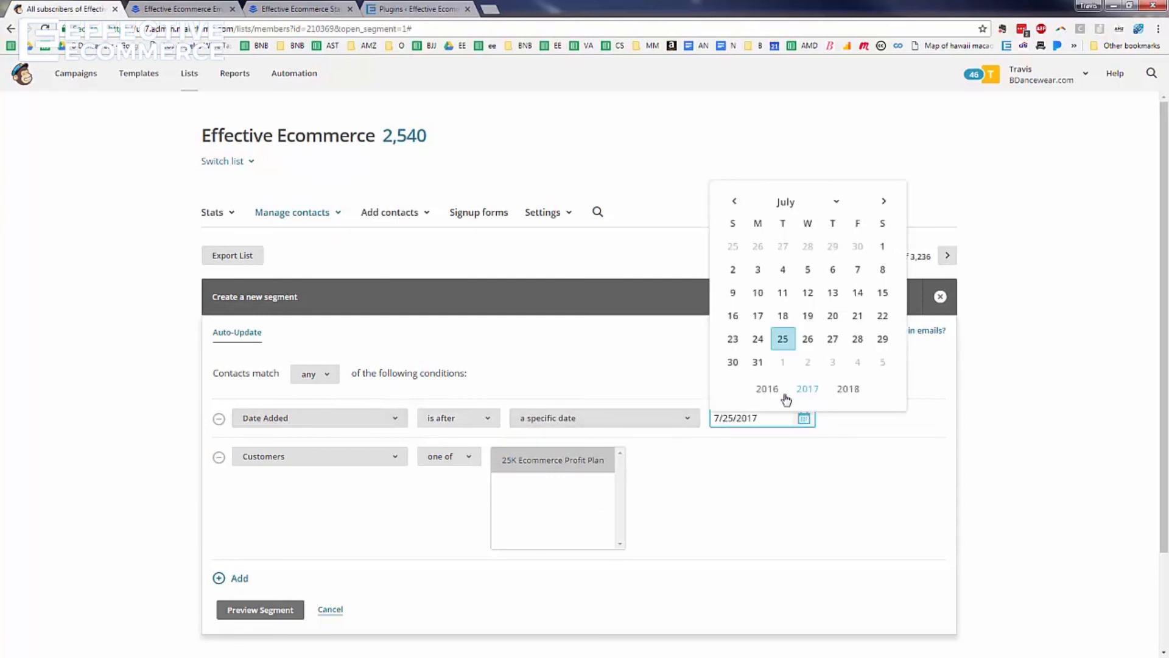
left_click(783, 293)
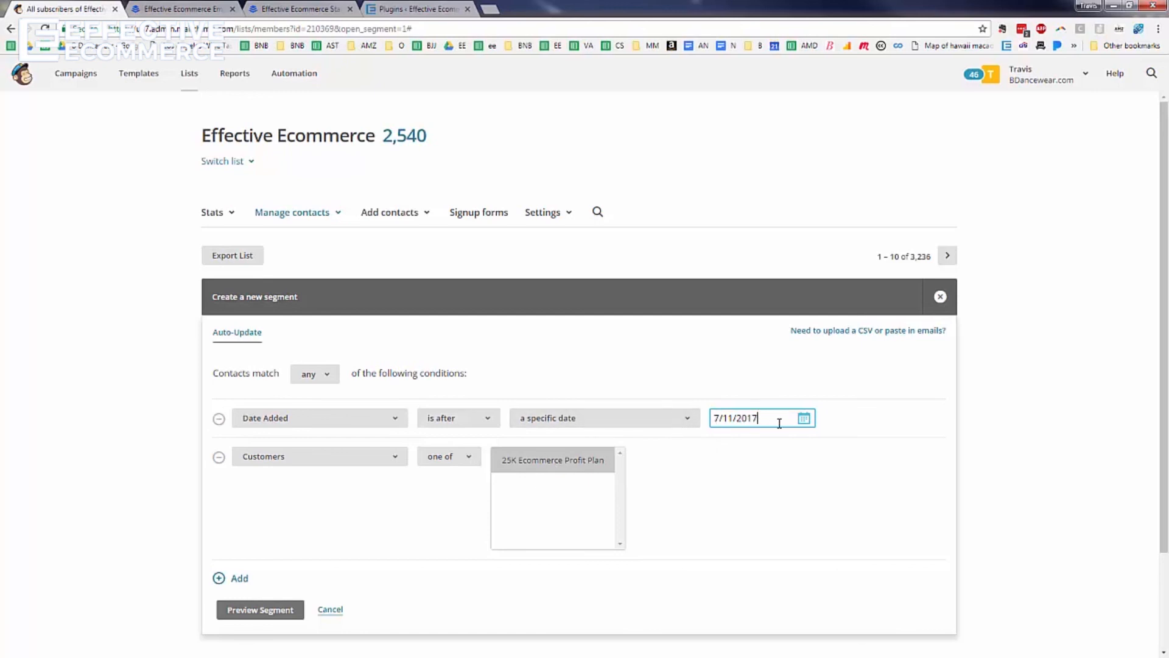
Require contacts to match all conditions and preview the 10 matching contacts
left_click(329, 376)
left_click(323, 402)
left_click(272, 611)
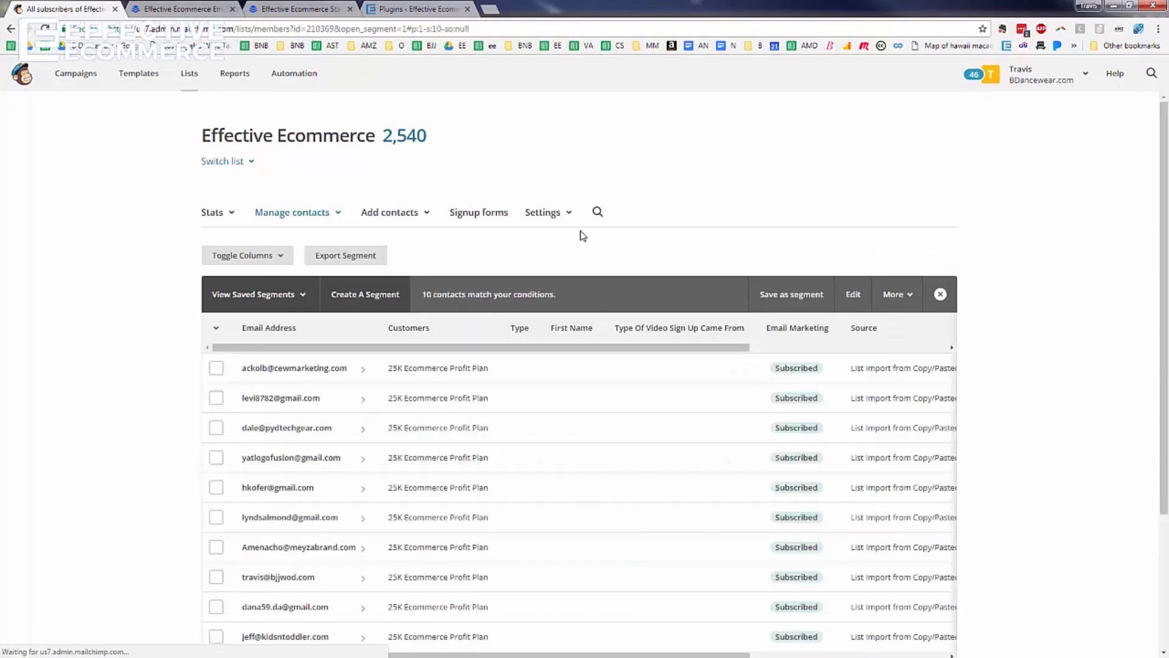
scroll(586, 376, "down", 3)
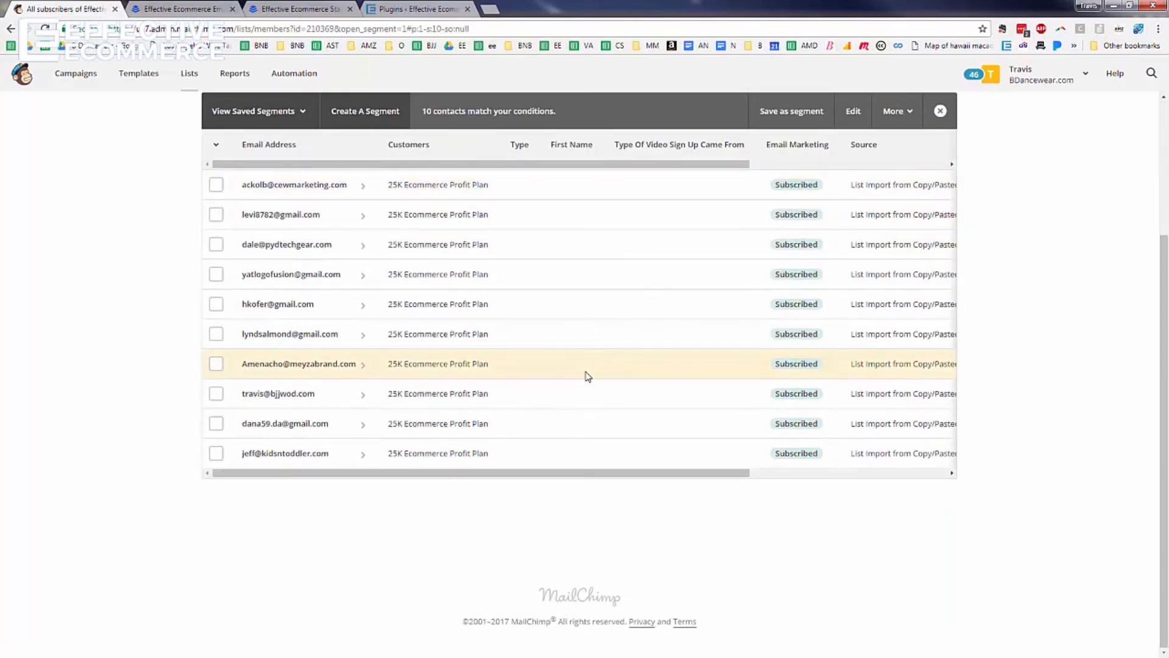
scroll(587, 376, "up", 2)
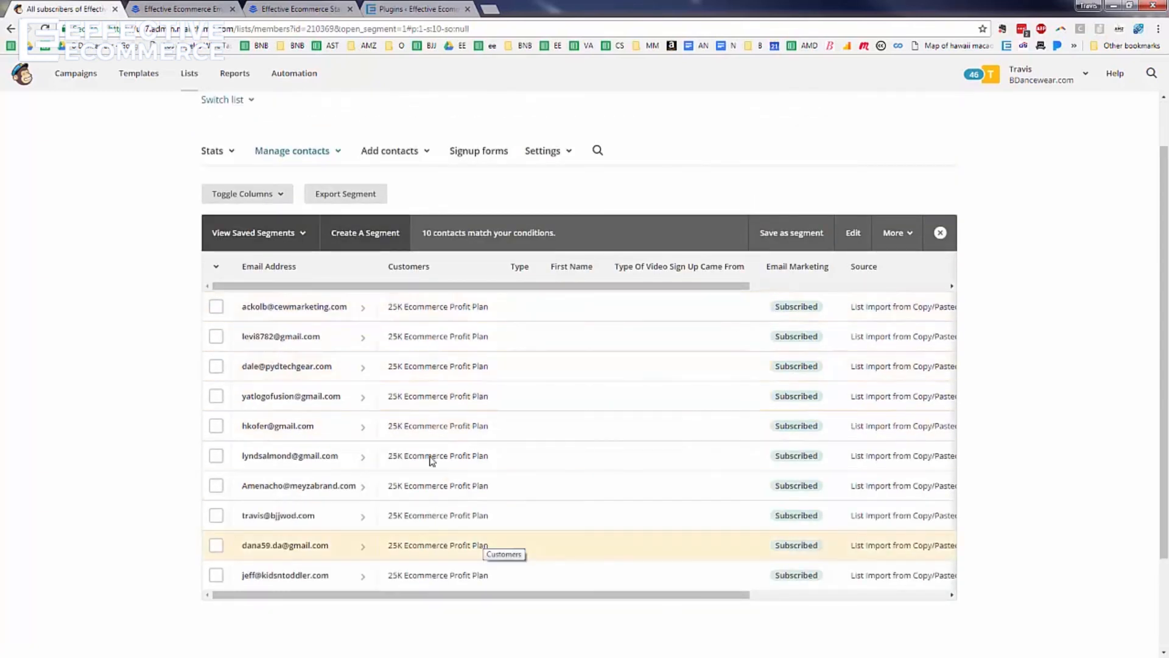
scroll(377, 353, "up", 1)
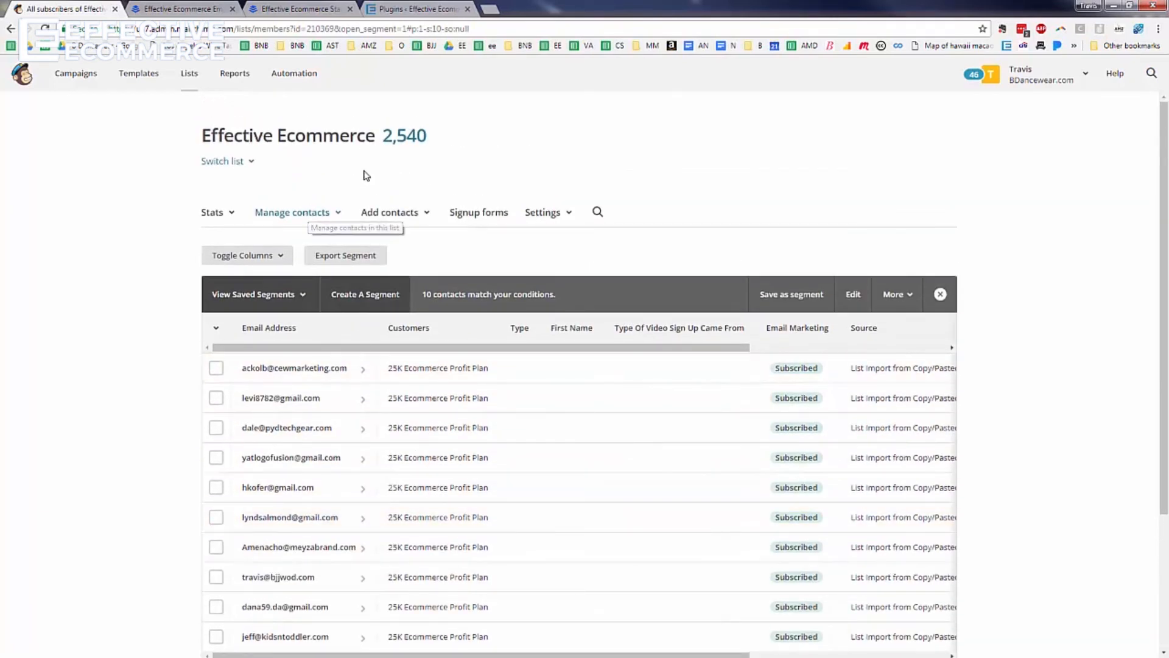
left_click(334, 212)
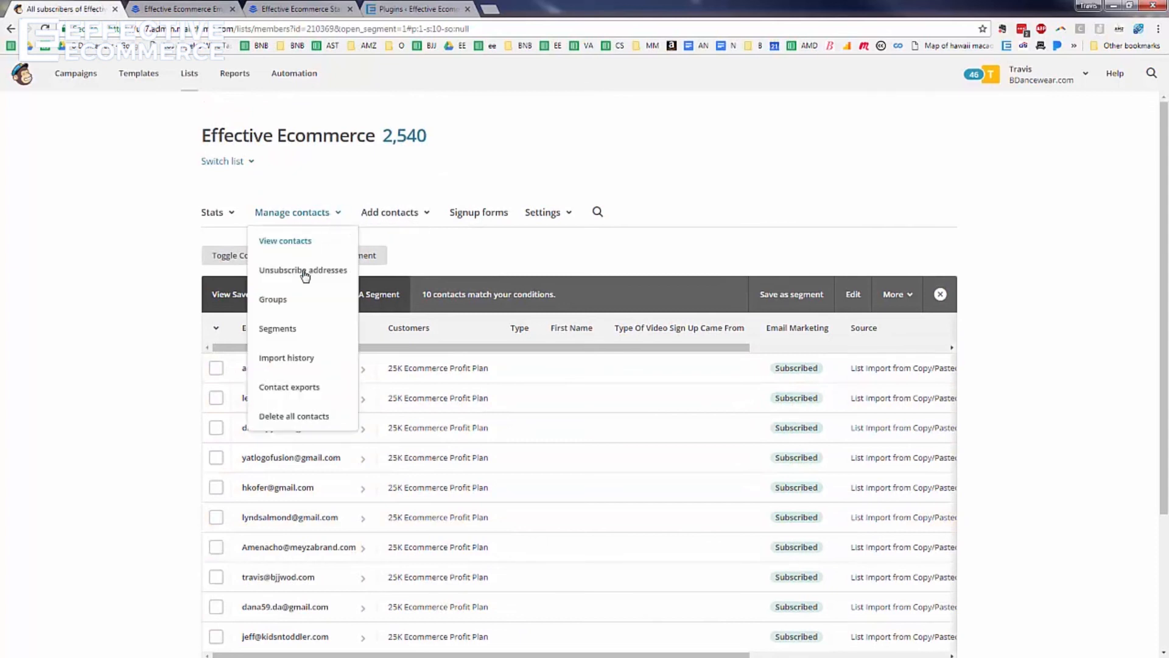
Go to the Test123 list's Groups page and start creating new groups
left_click(295, 326)
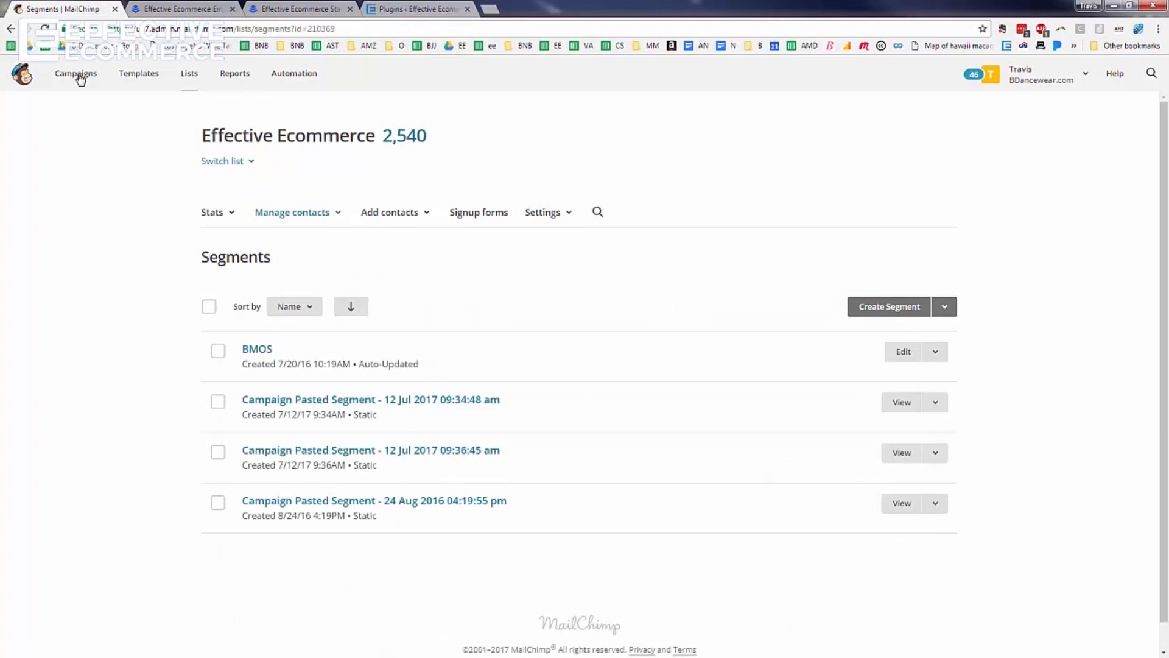
left_click(191, 73)
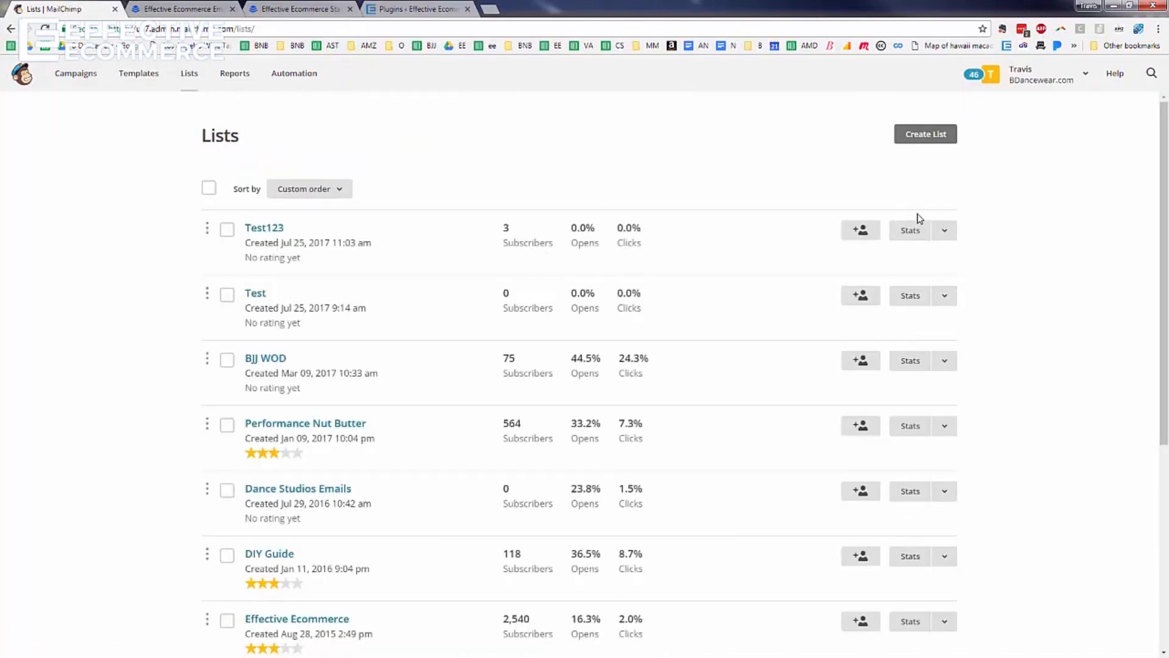
left_click(278, 230)
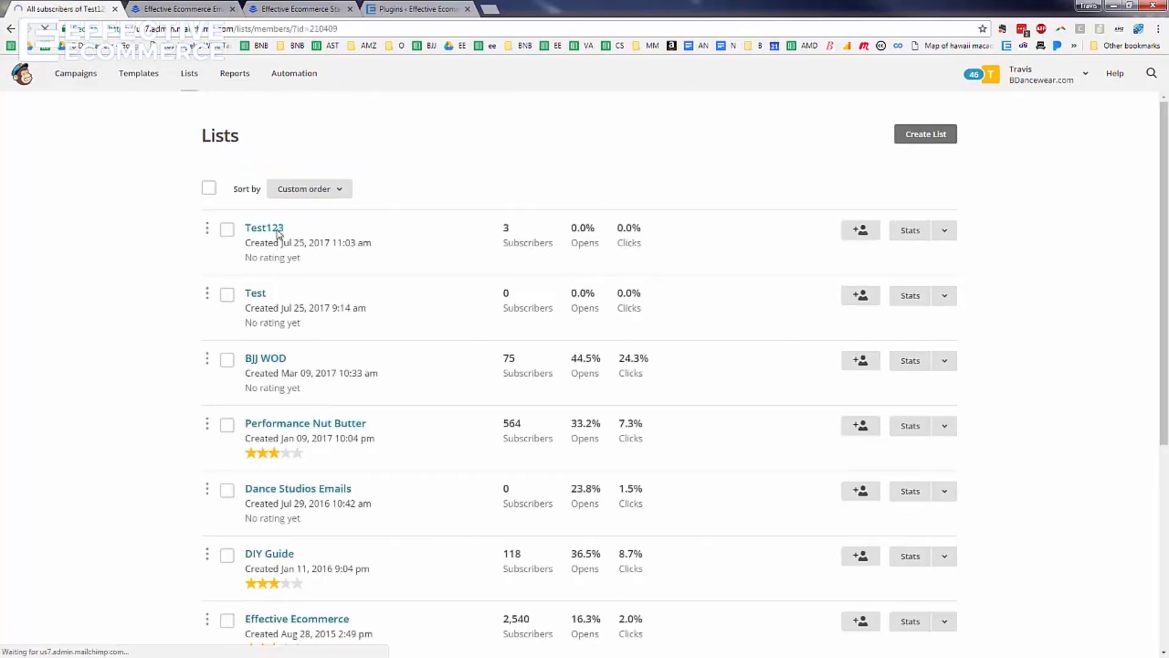
left_click(340, 216)
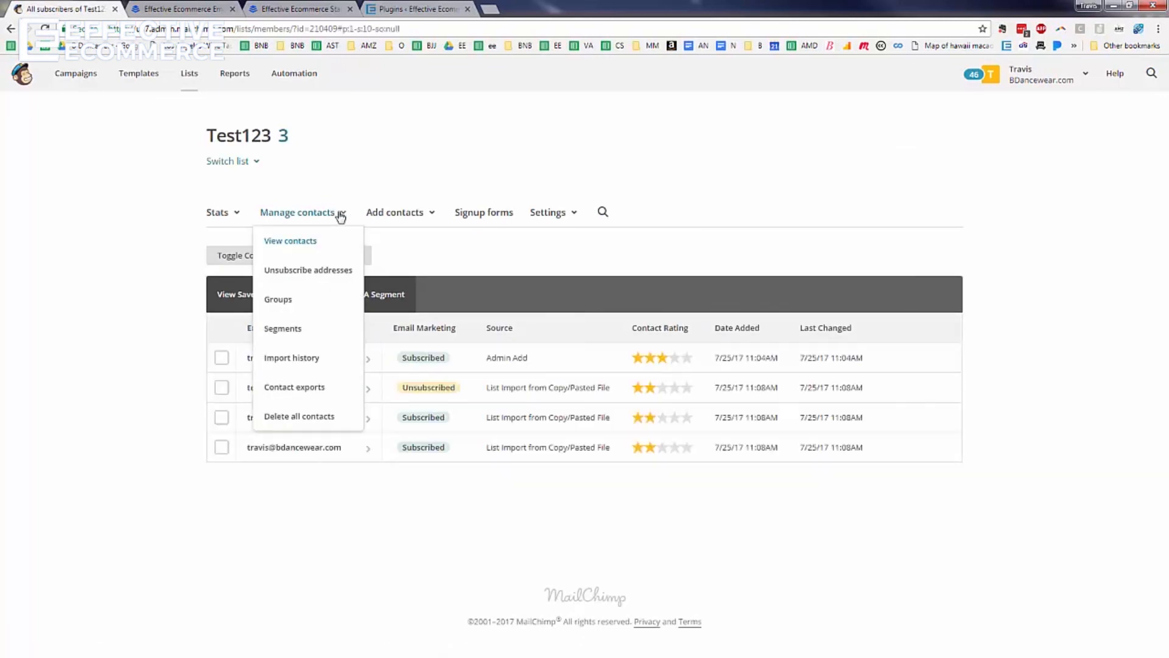
left_click(287, 303)
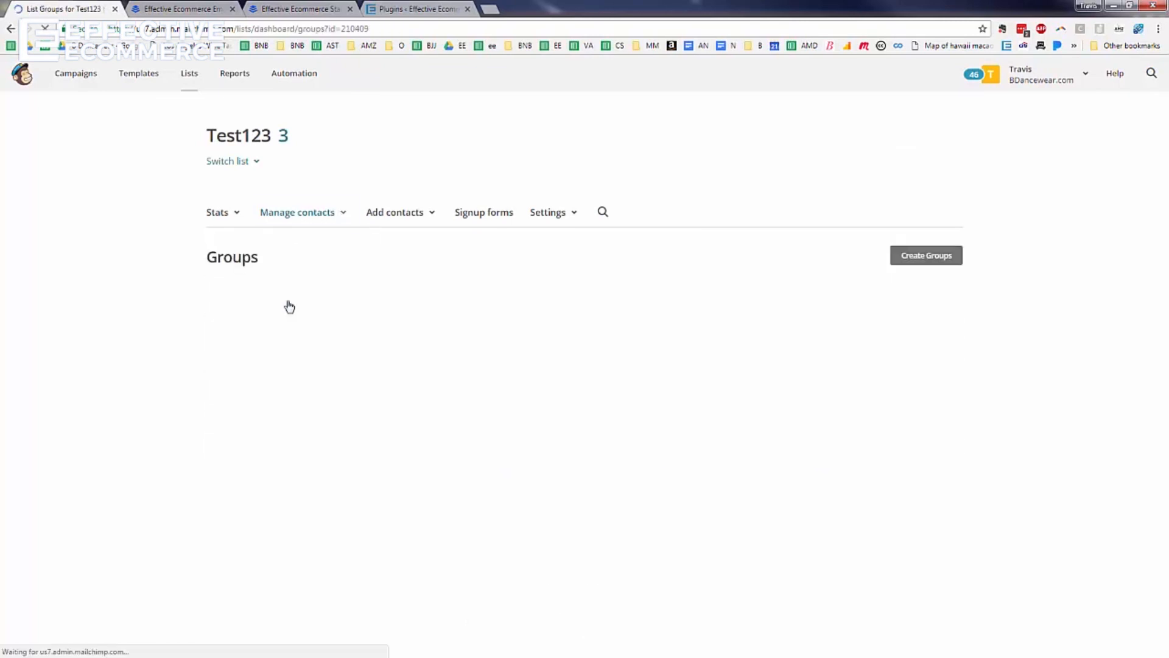
left_click(926, 261)
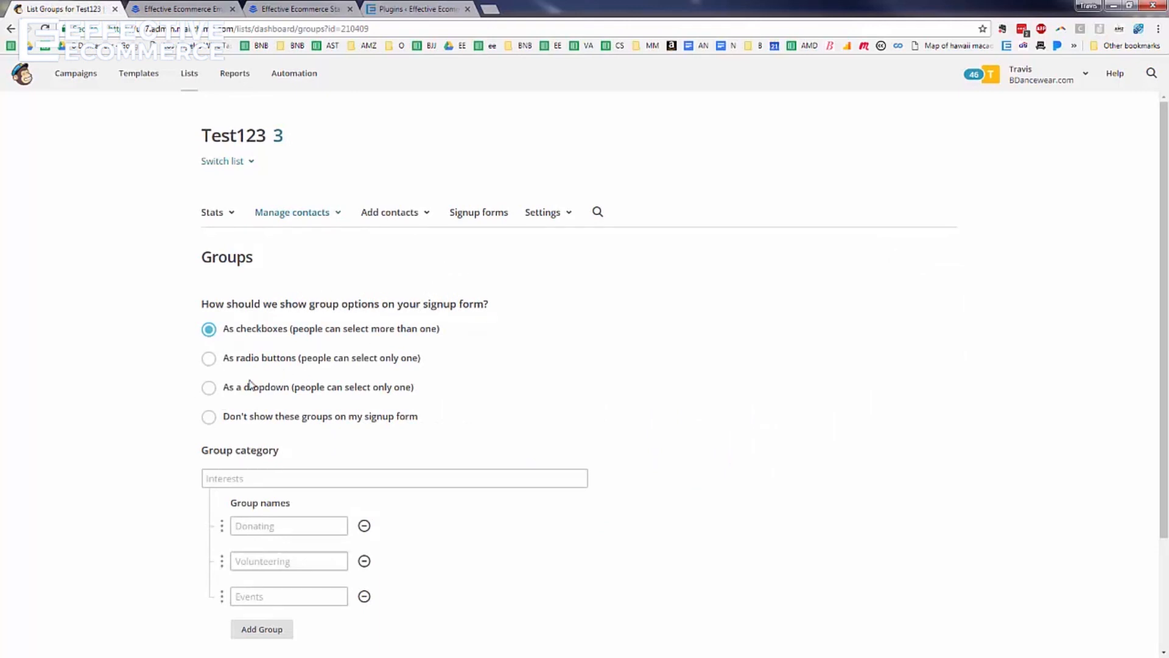
Hide the new group category from the signup form and name it 'Type'
scroll(260, 329, "down", 1)
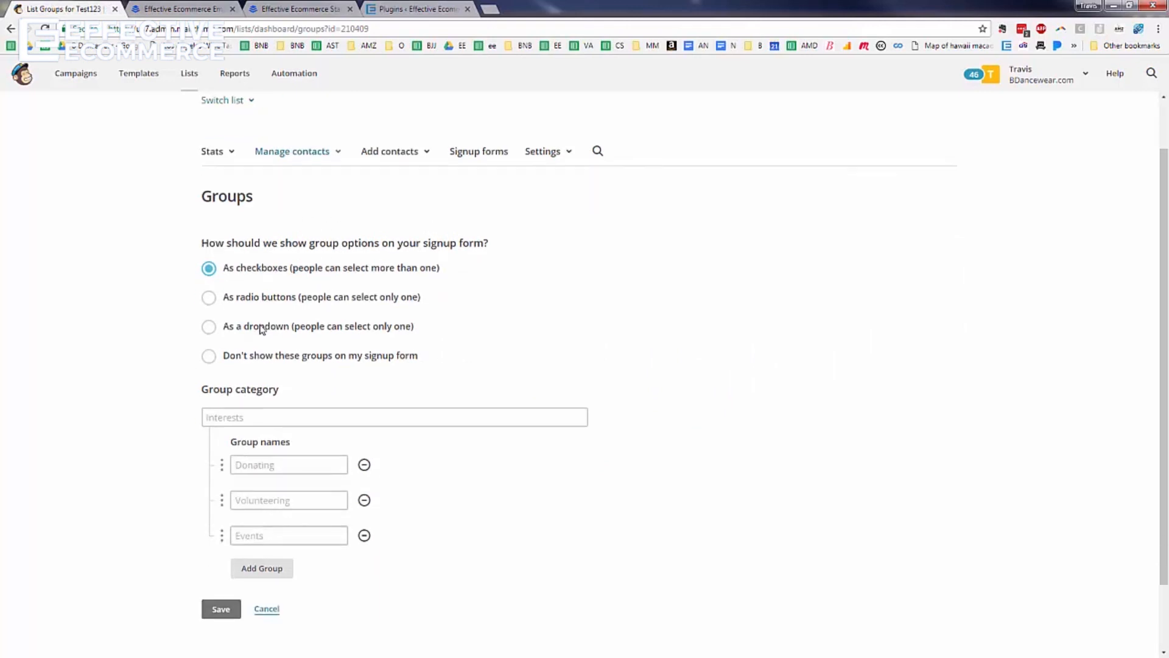
left_click(209, 359)
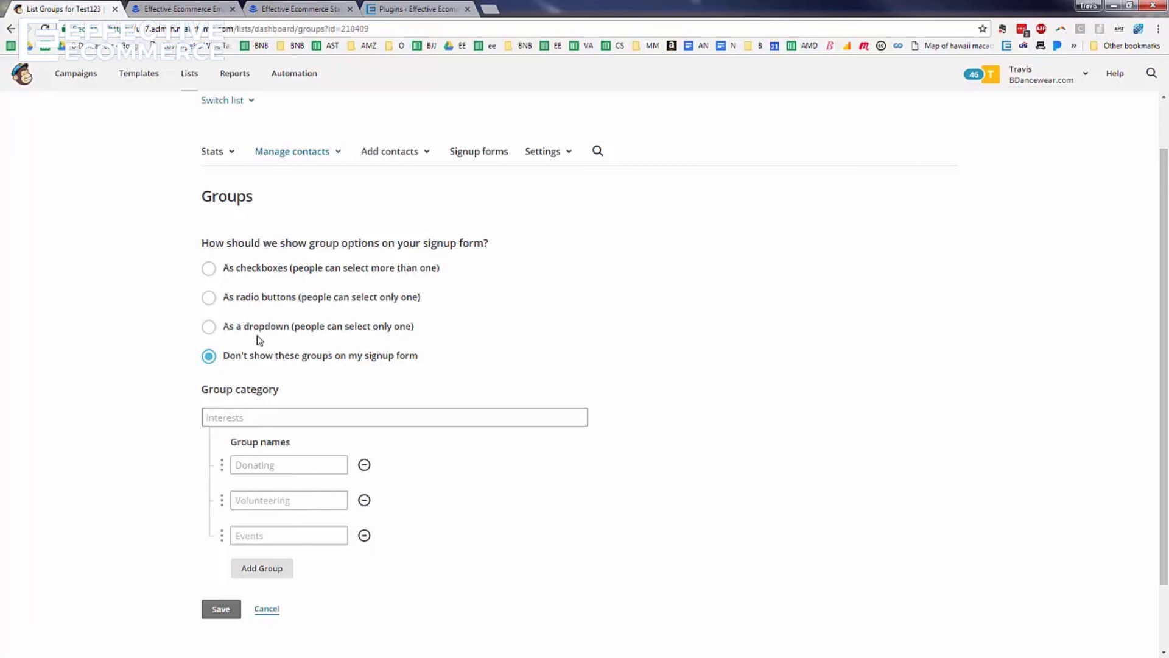
left_click(270, 420)
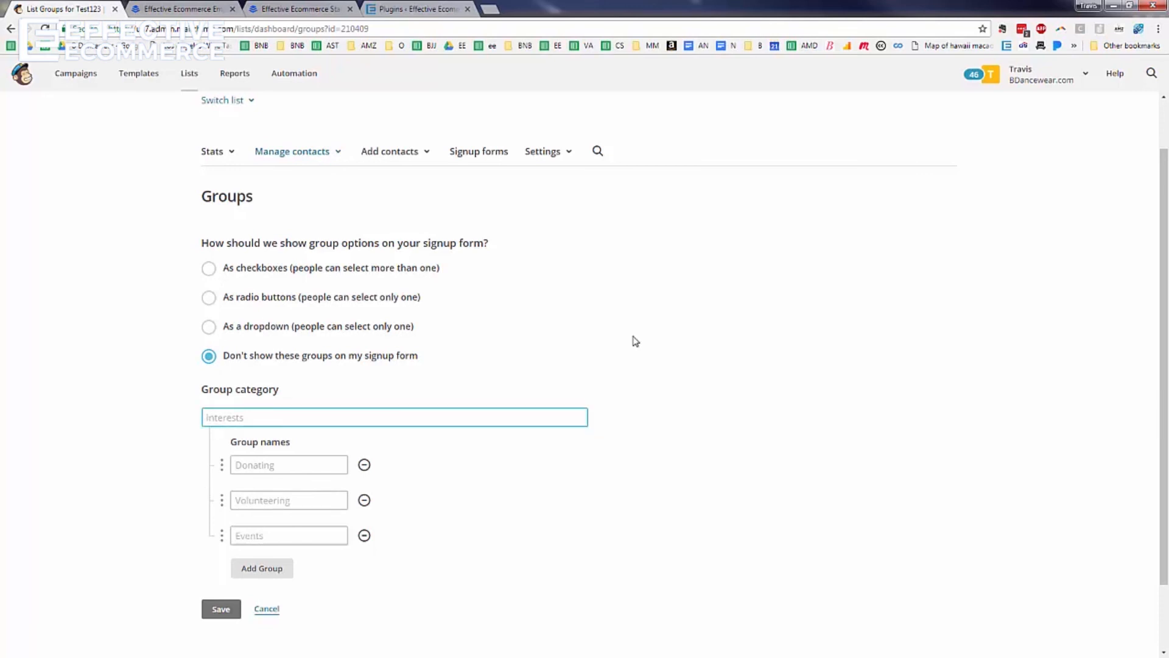
type("Type")
Add groups Email, Adwords, Starting and Other to the Type category and save it
left_click(310, 470)
type("Eama")
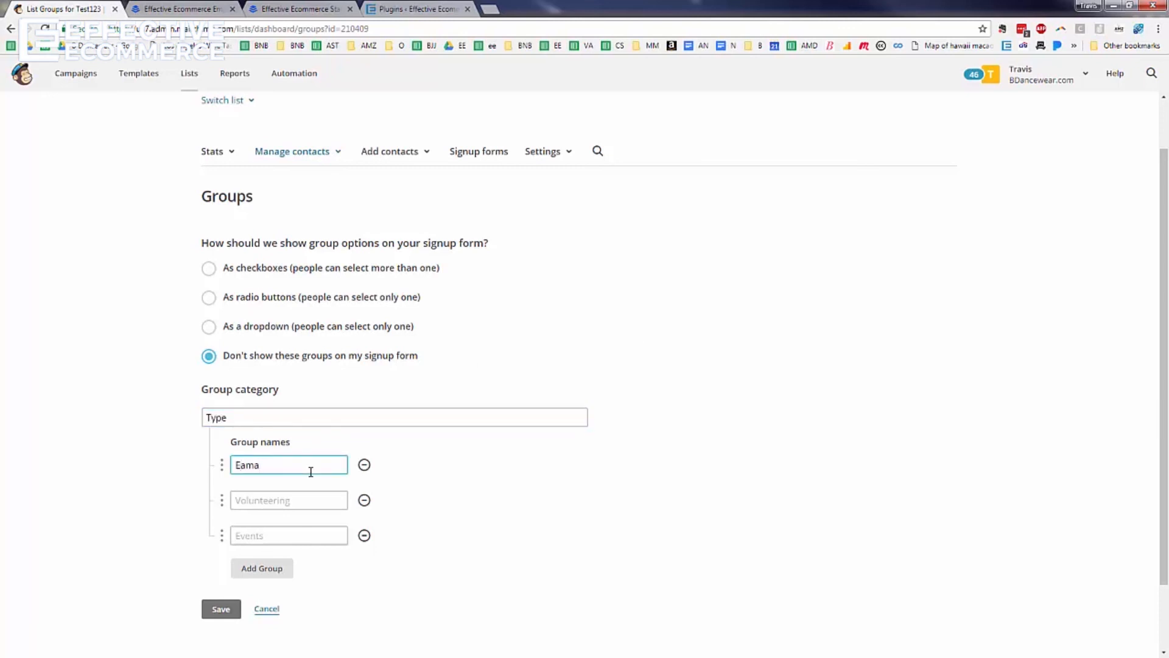
type("mail")
key("Tab")
type("Ad")
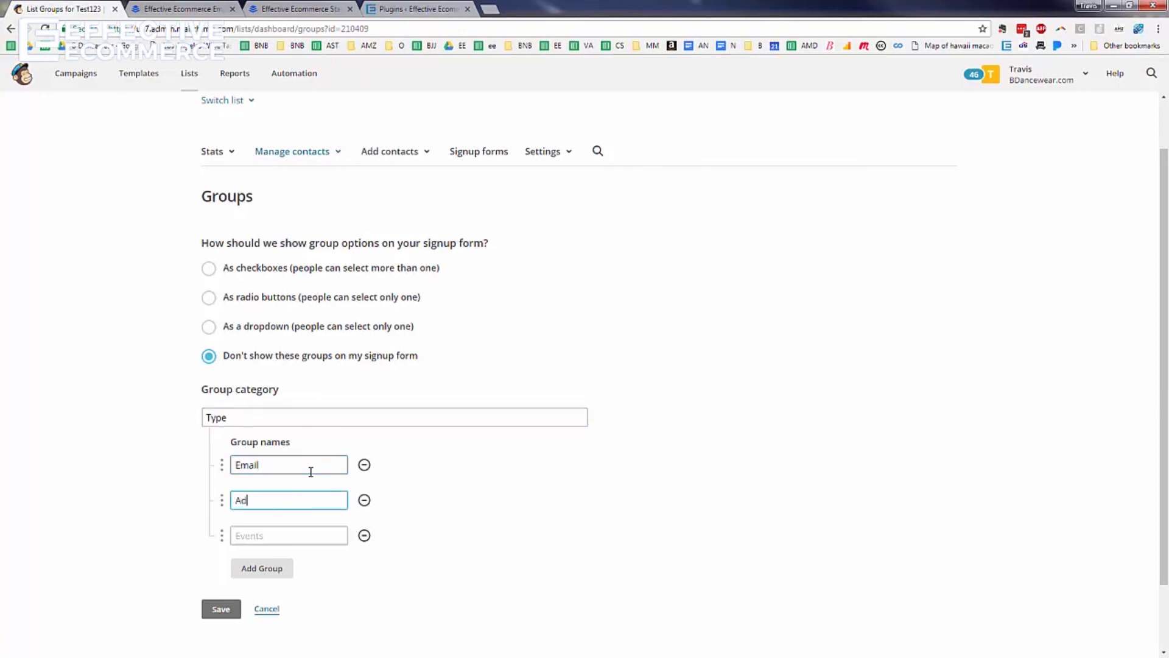
type("words")
key("Tab")
type("S")
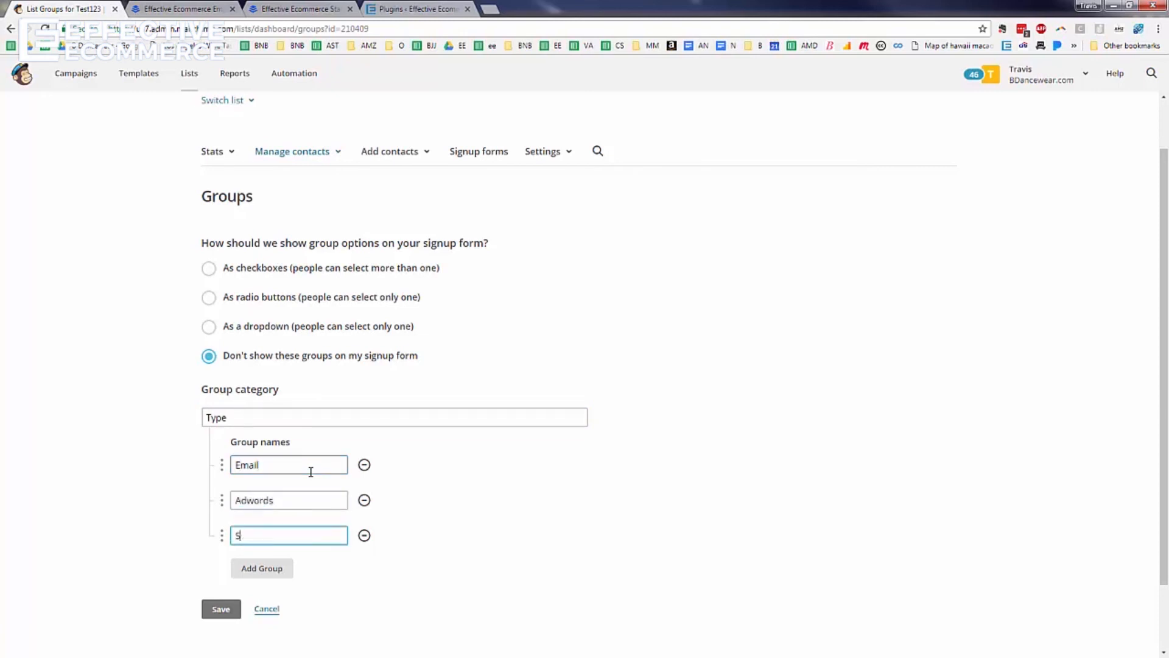
type("tarting")
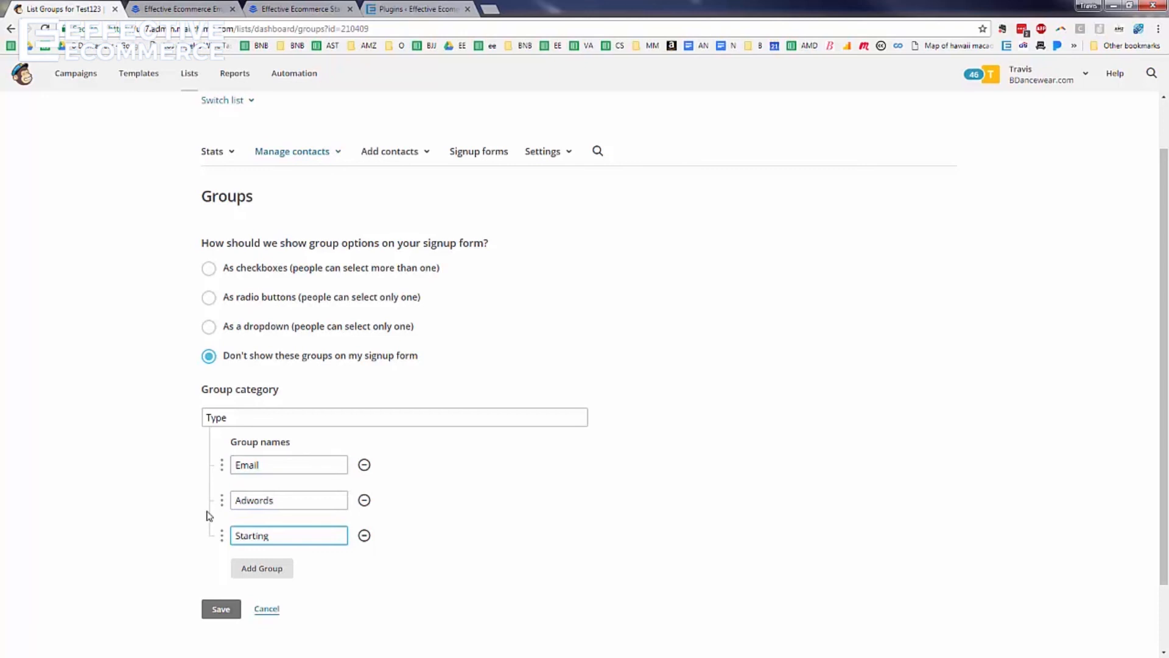
left_click(259, 573)
type("Oth")
left_click(216, 643)
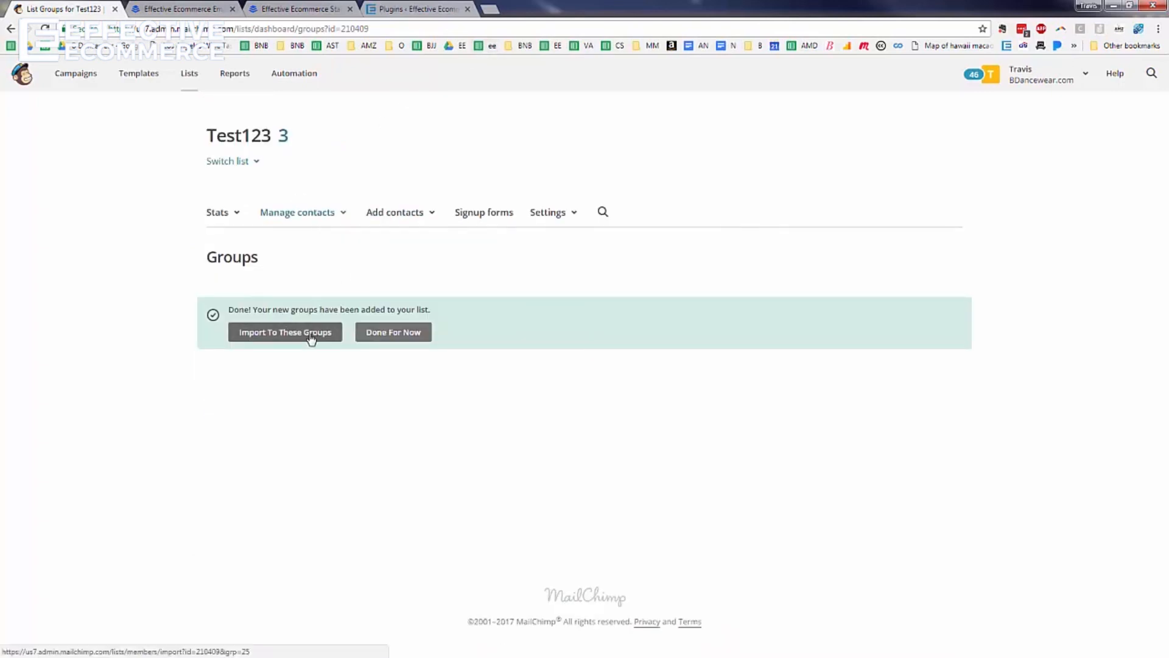
left_click(190, 76)
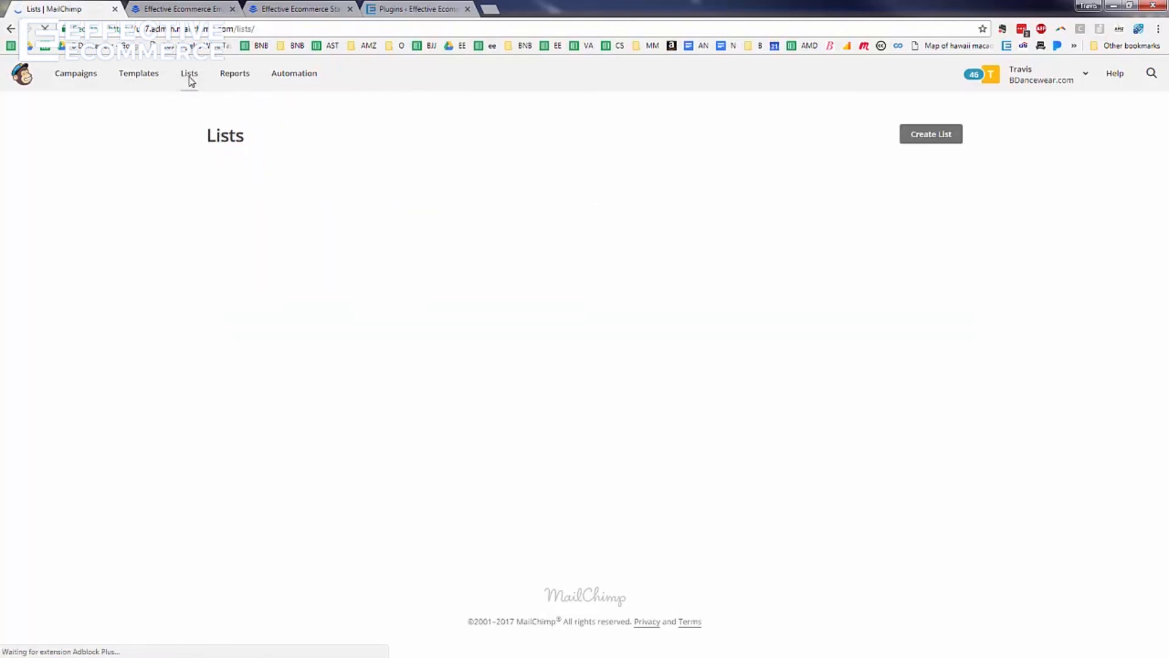
Sort the Effective Ecommerce contacts by Type and by Type Of Video Sign Up Came From
scroll(328, 362, "down", 5)
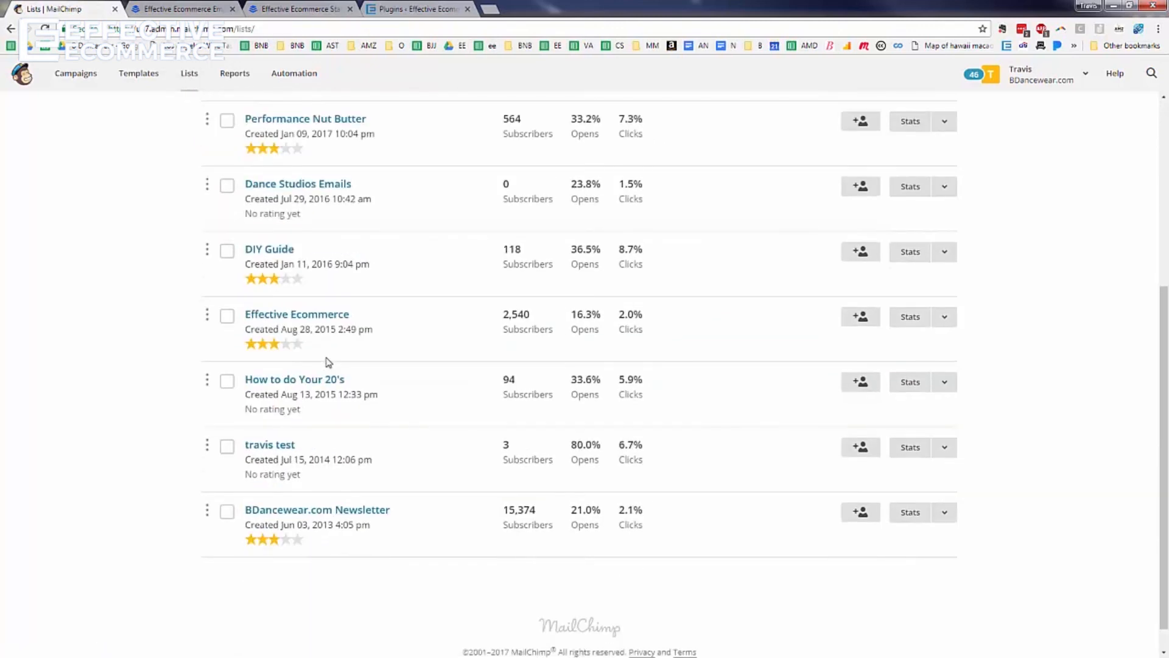
left_click(311, 315)
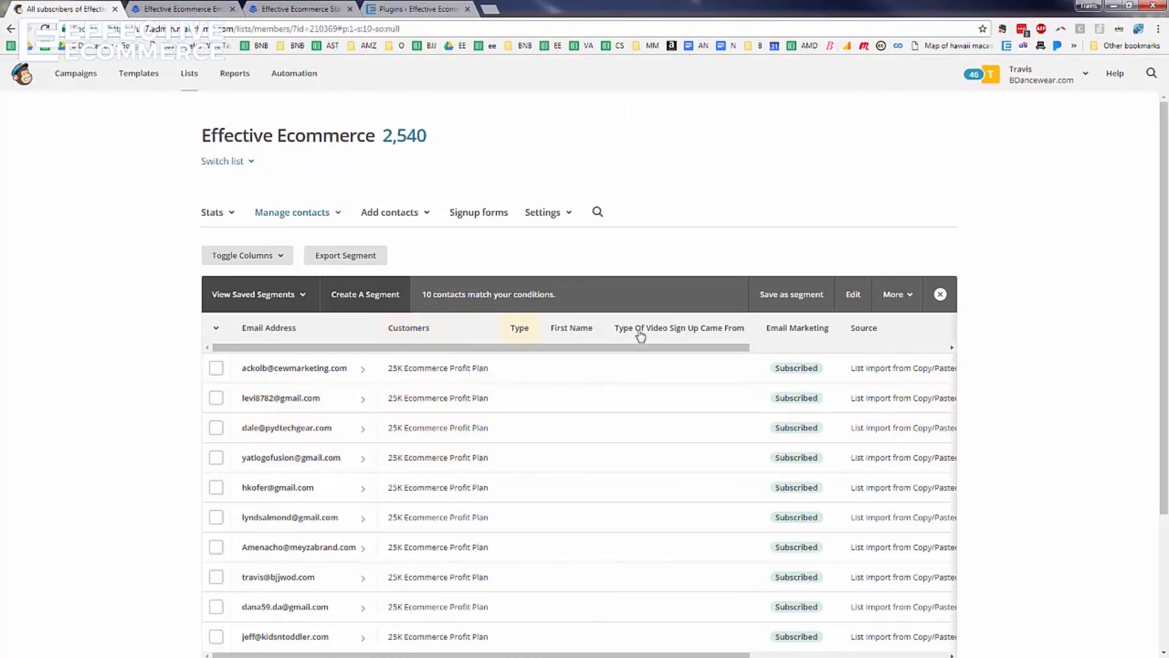
left_click(522, 336)
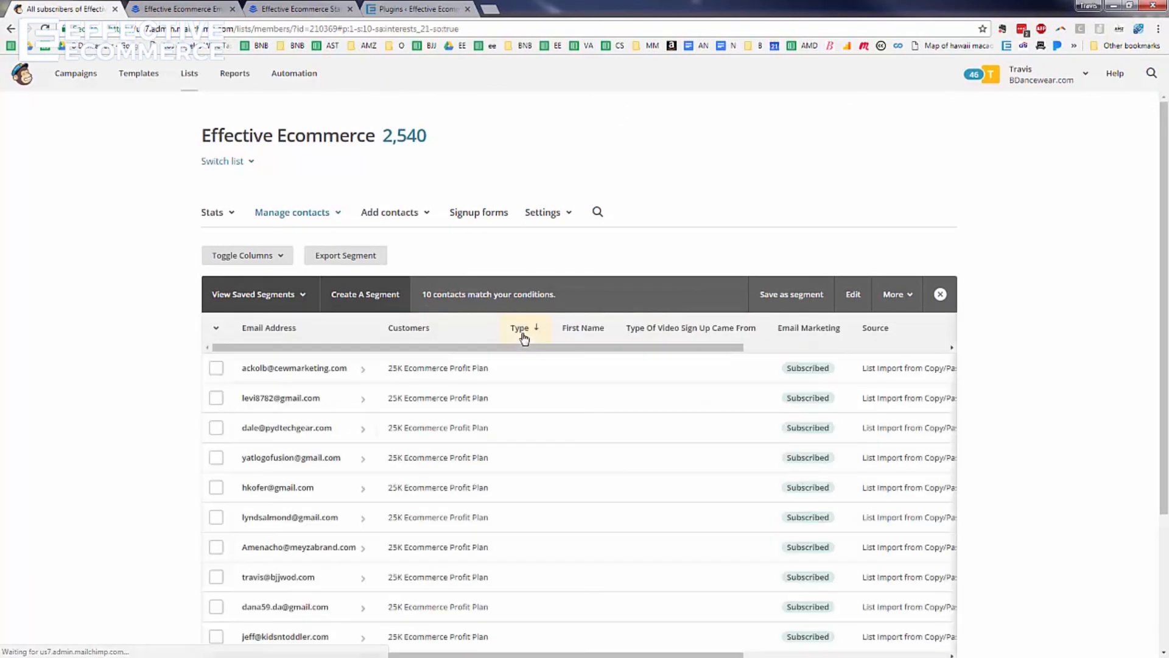
left_click(524, 338)
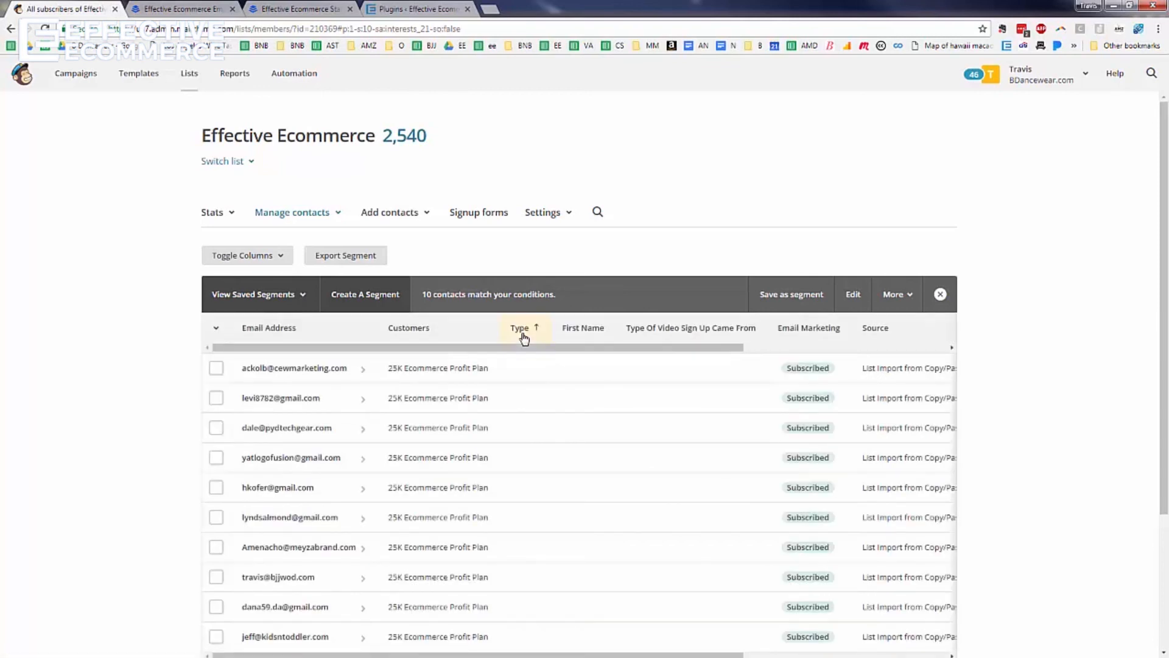
left_click(649, 330)
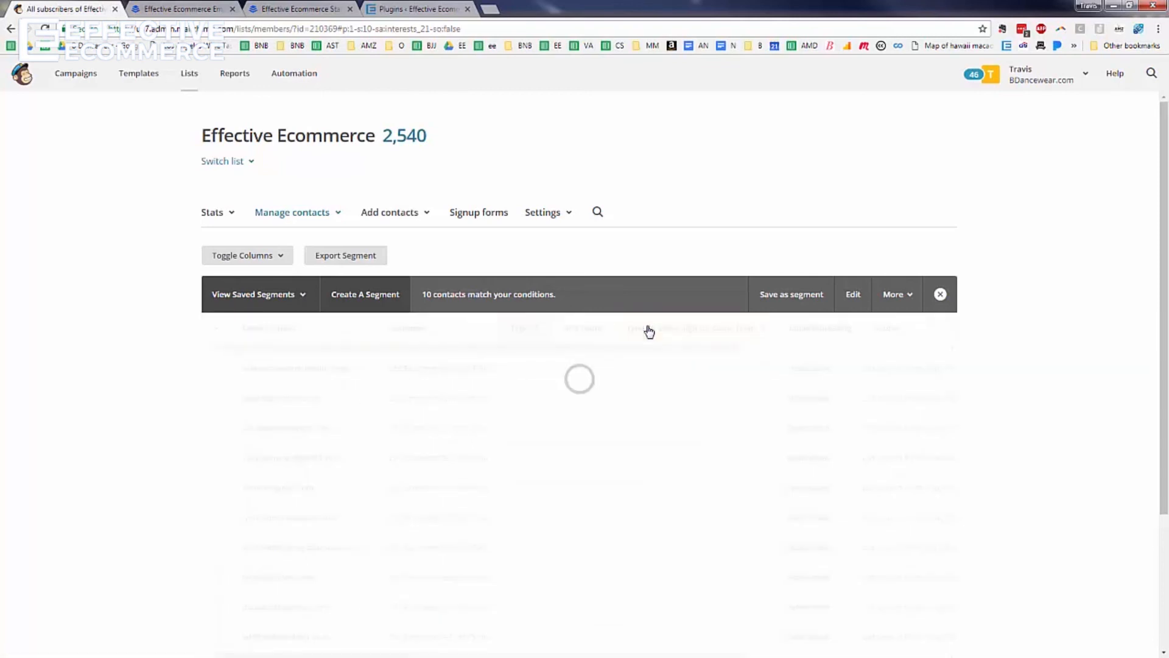
left_click(650, 330)
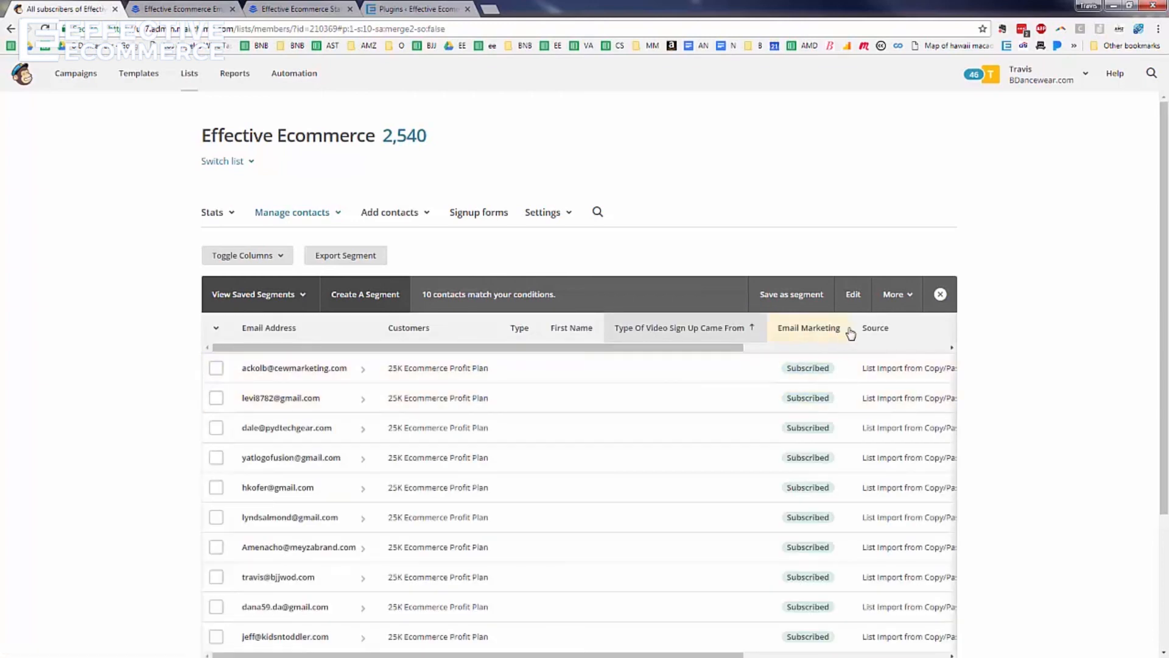
Clear the segment, sort all contacts by Type and First Name, then open Automation
left_click(941, 296)
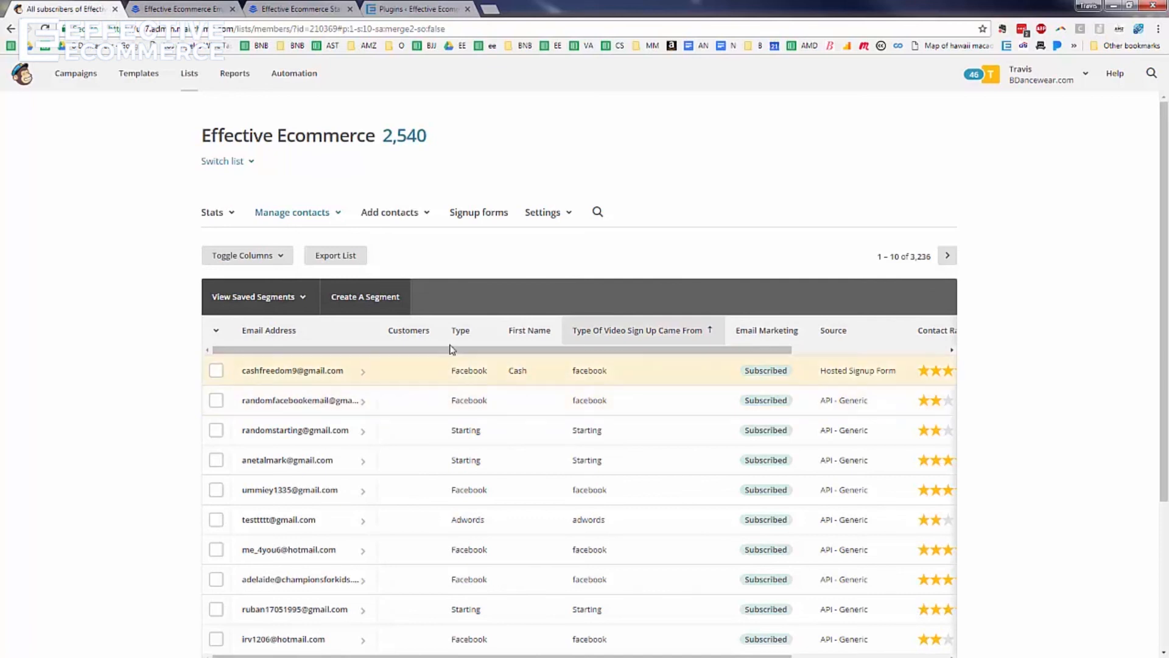
left_click(460, 336)
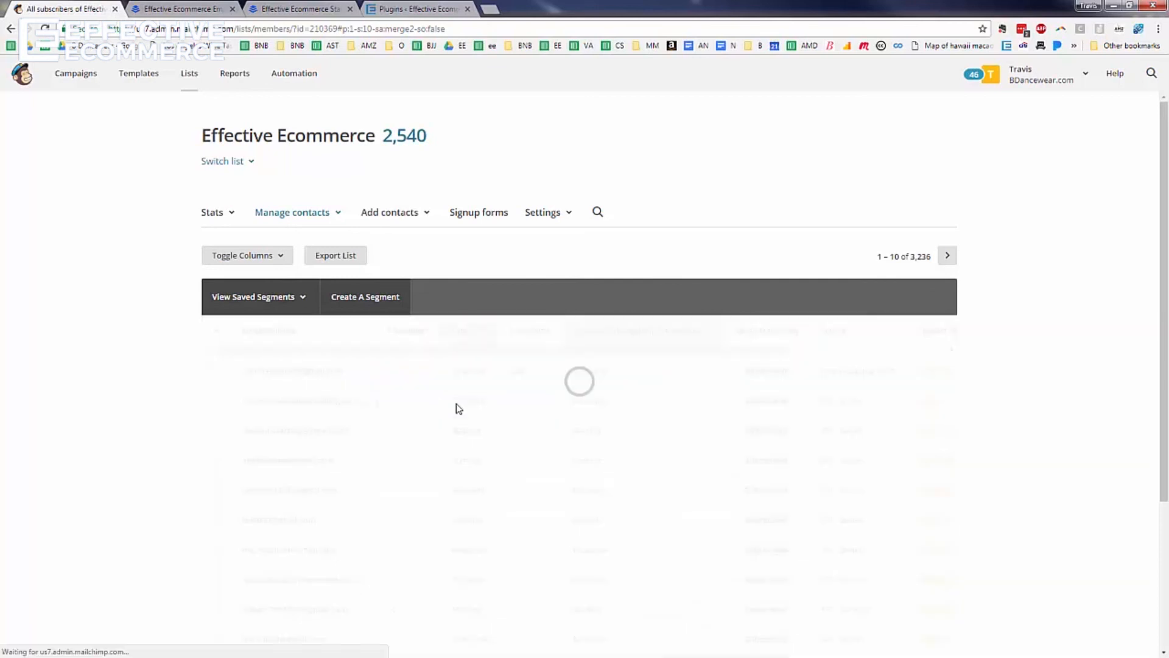
left_click(611, 333)
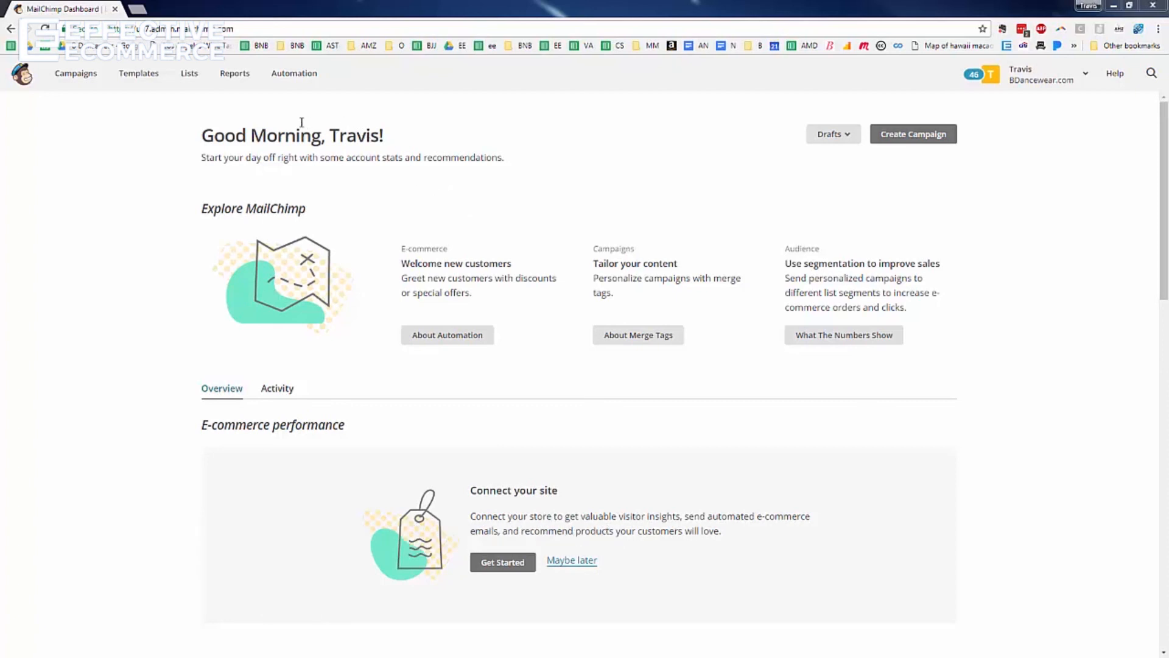
left_click(285, 88)
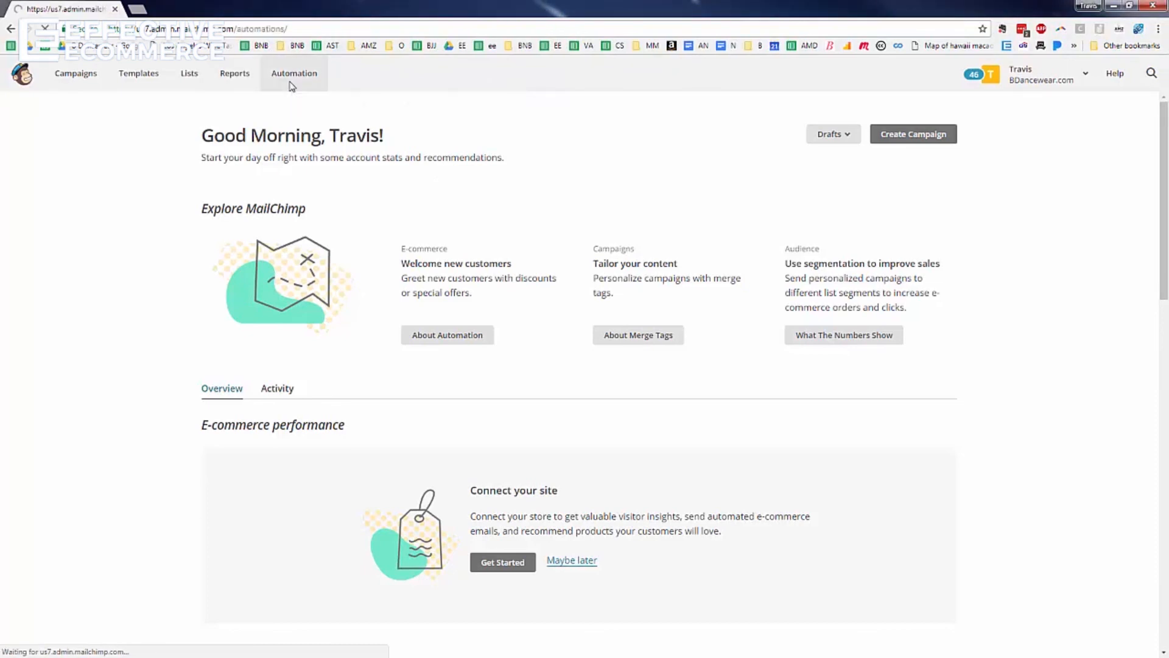
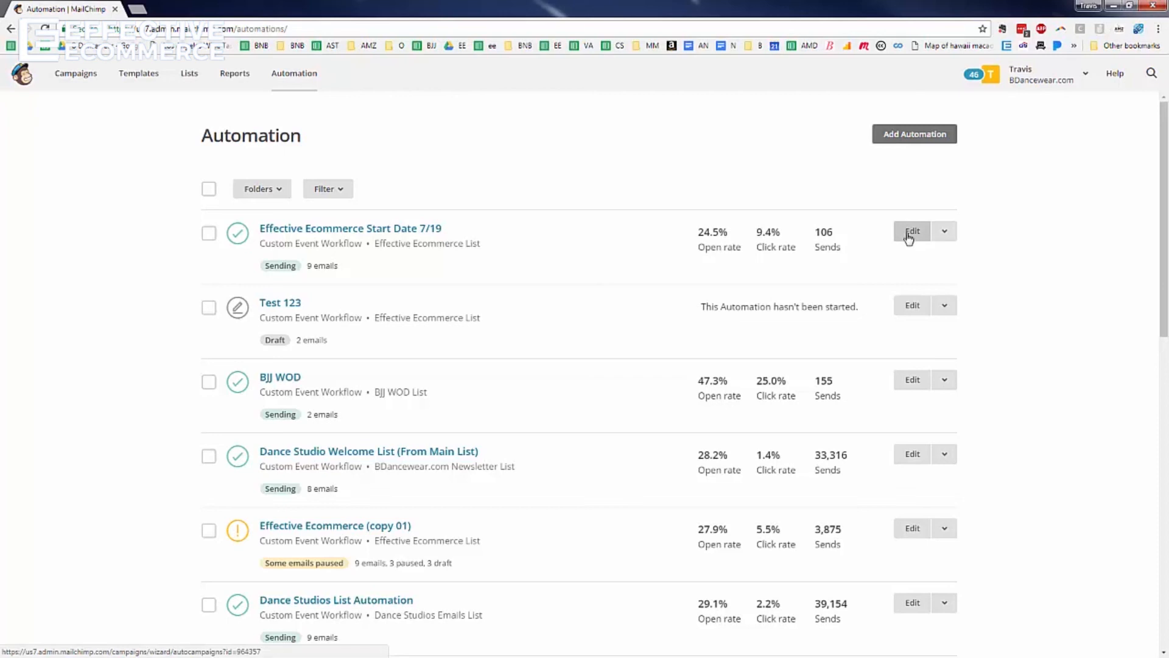
Open the Effective Ecommerce Start Date 7/19 workflow and review its timed emails through '25K Last Day'
left_click(908, 233)
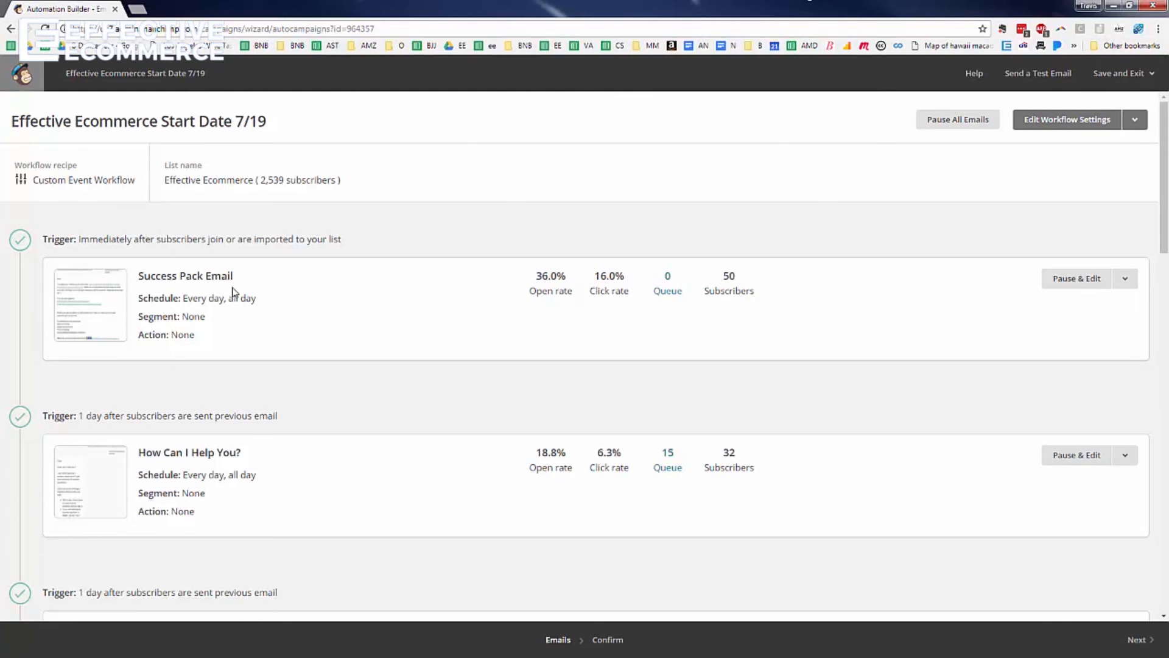
scroll(350, 286, "down", 3)
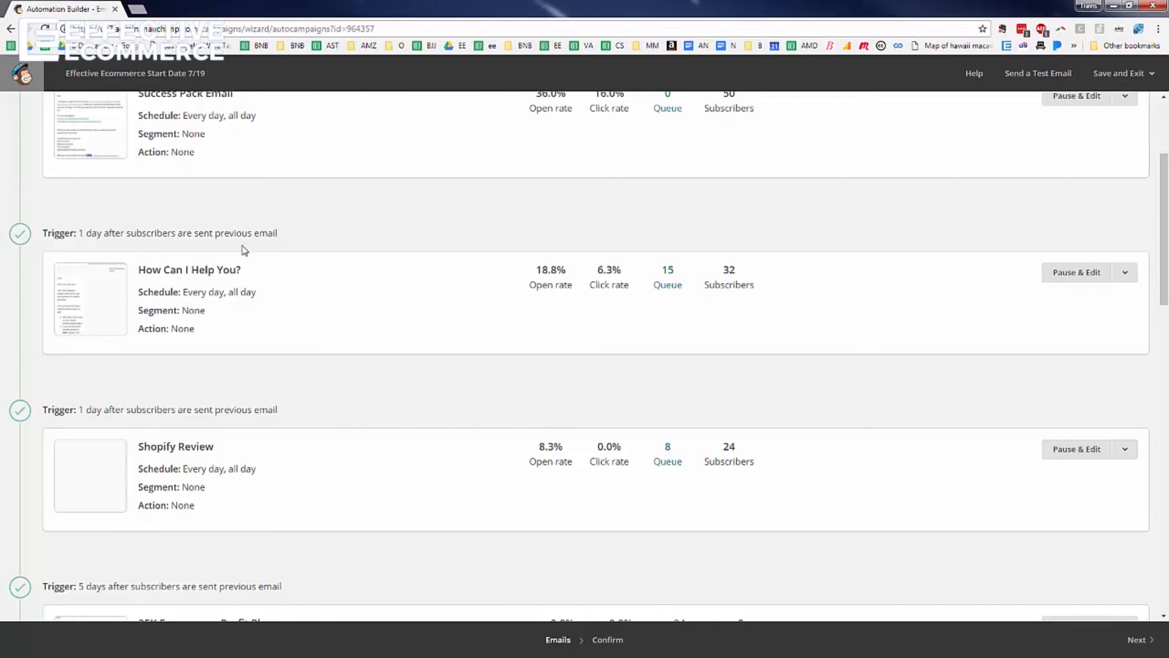
scroll(243, 250, "down", 2)
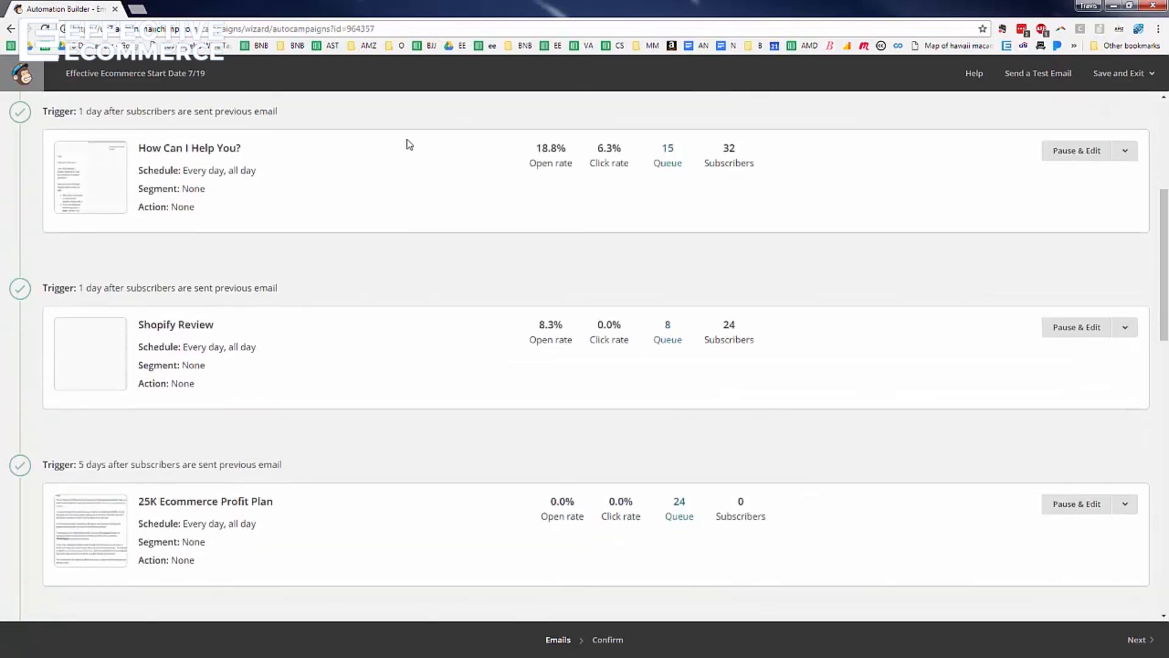
scroll(496, 235, "up", 5)
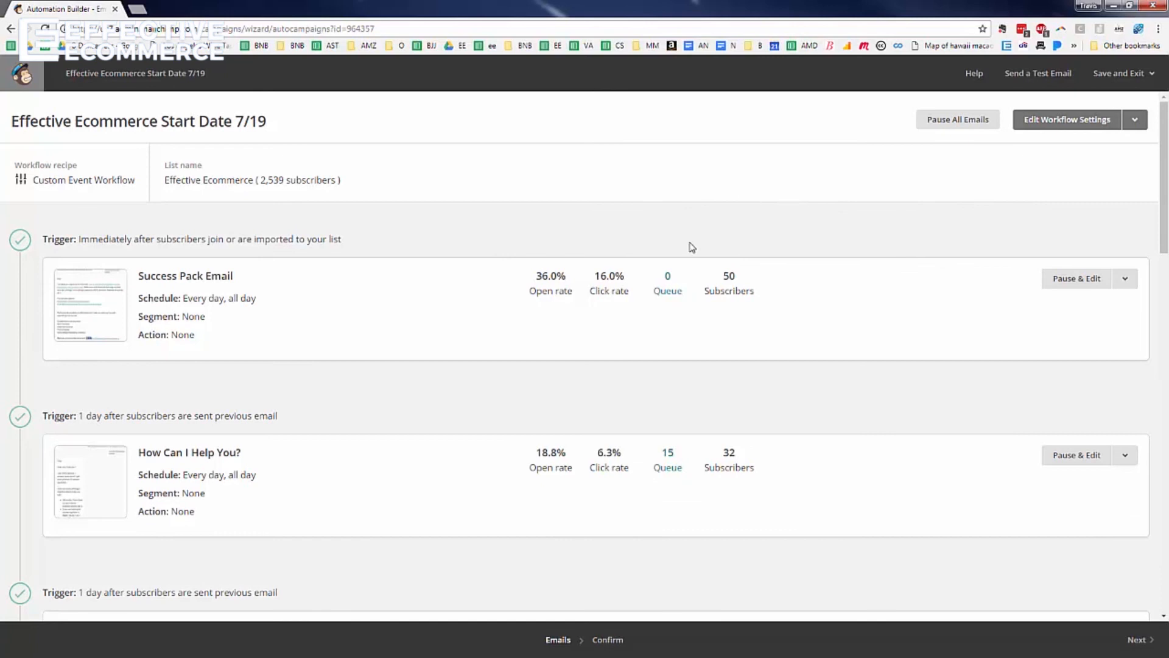
scroll(668, 456, "down", 3)
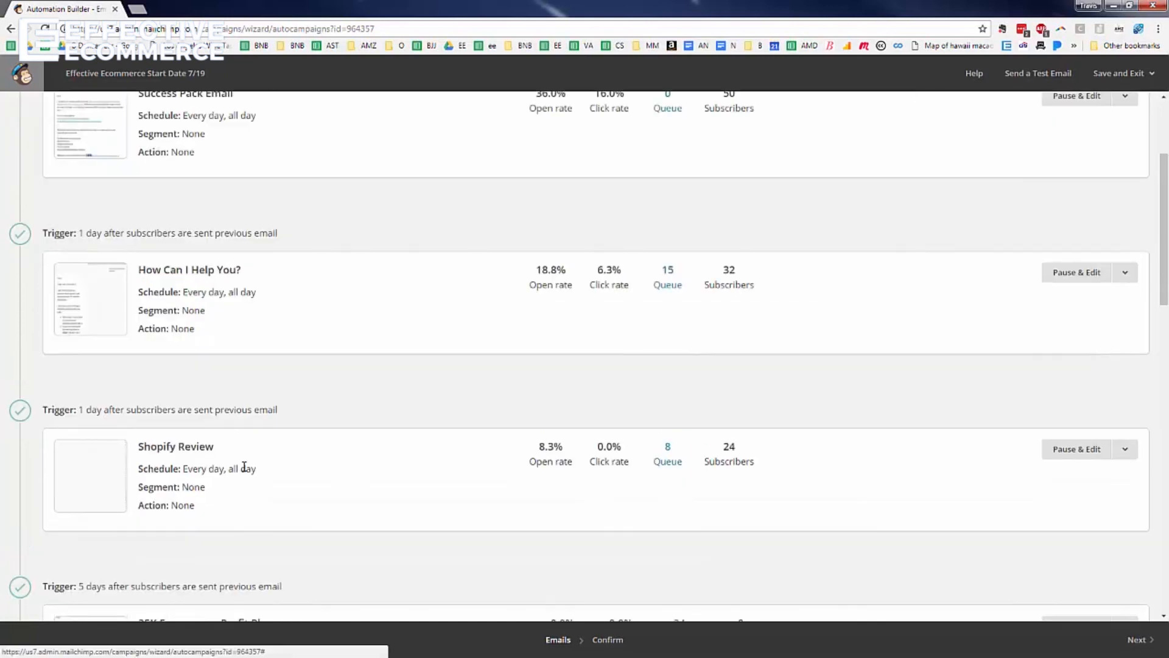
scroll(235, 423, "down", 3)
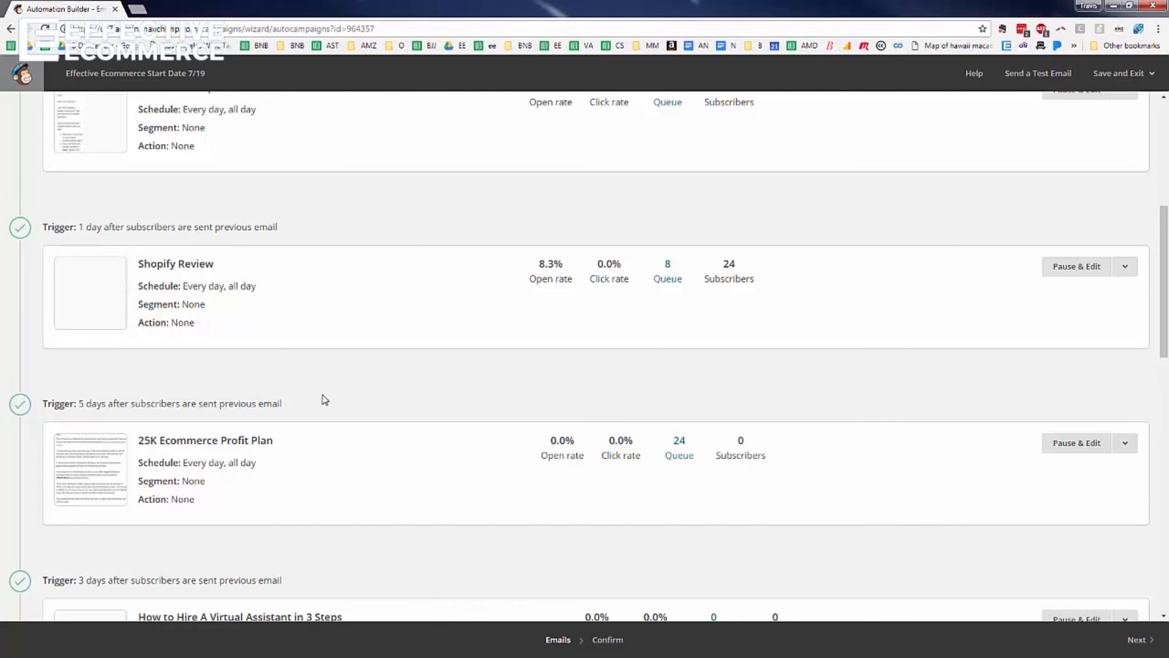
scroll(180, 386, "down", 3)
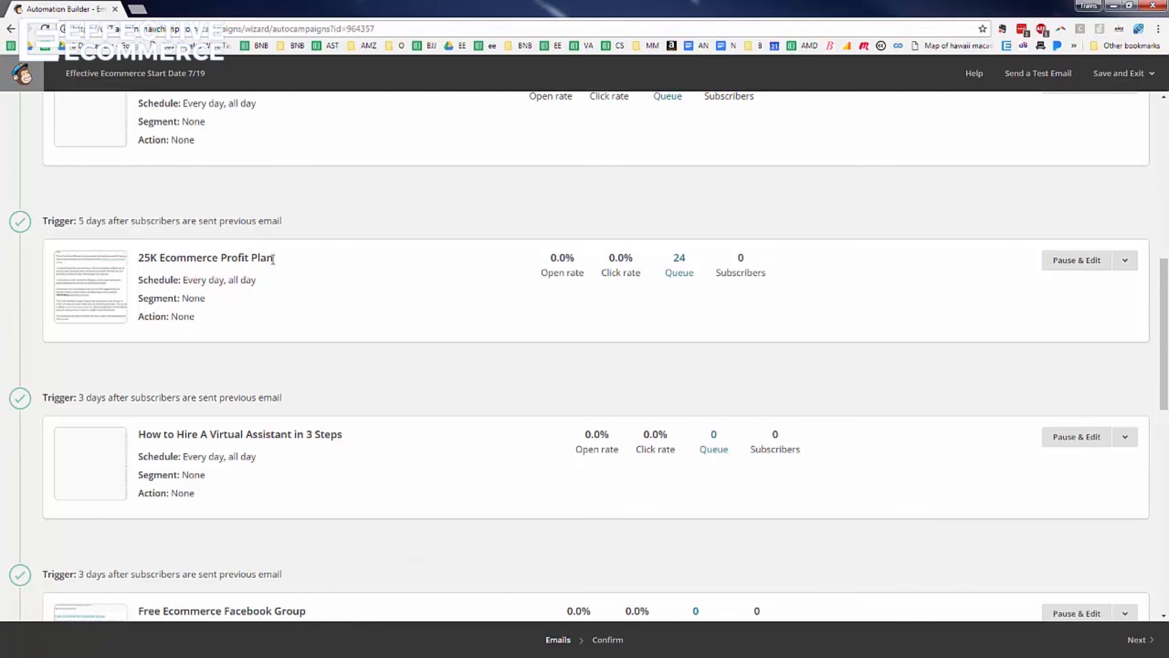
scroll(442, 303, "down", 2)
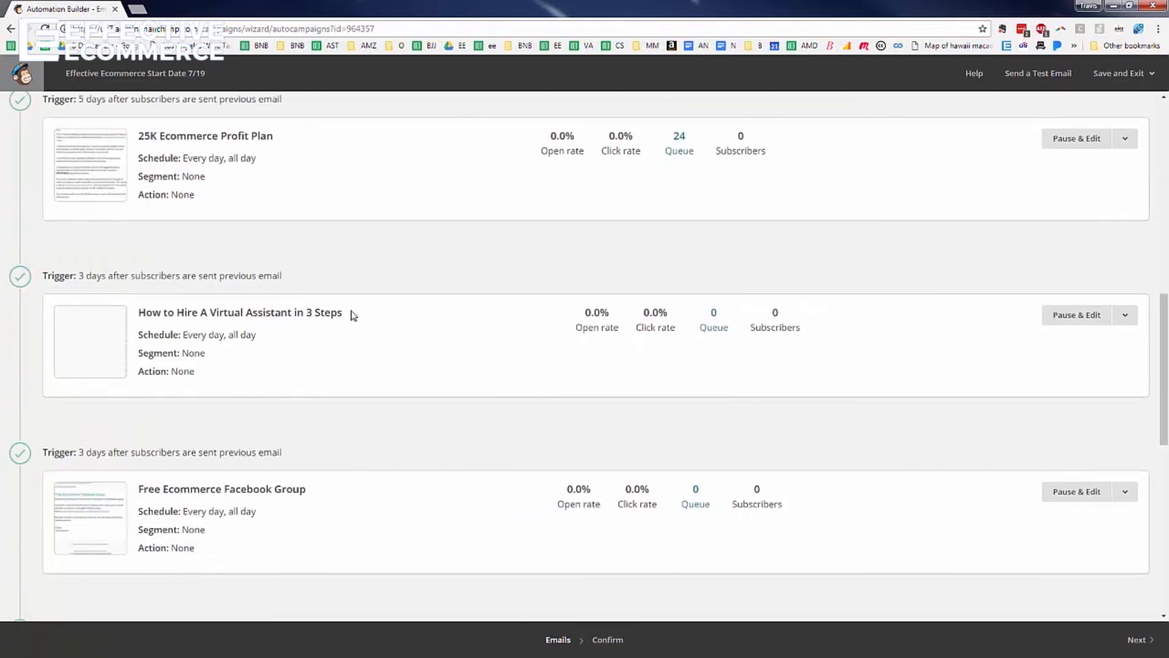
scroll(332, 318, "down", 2)
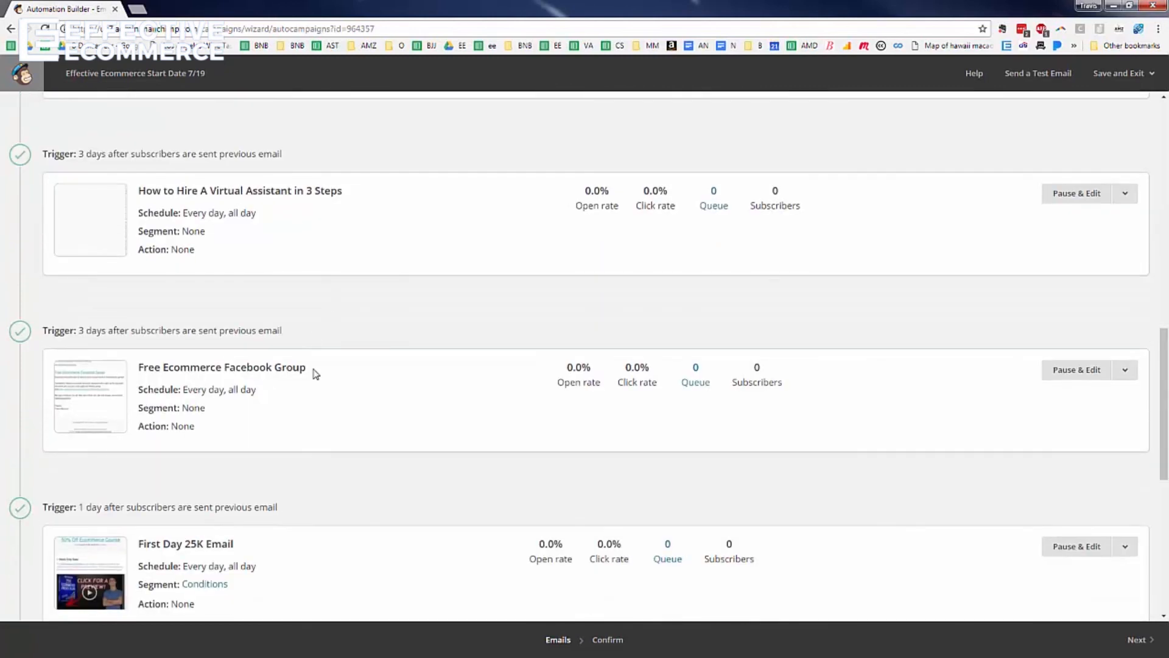
scroll(317, 373, "down", 6)
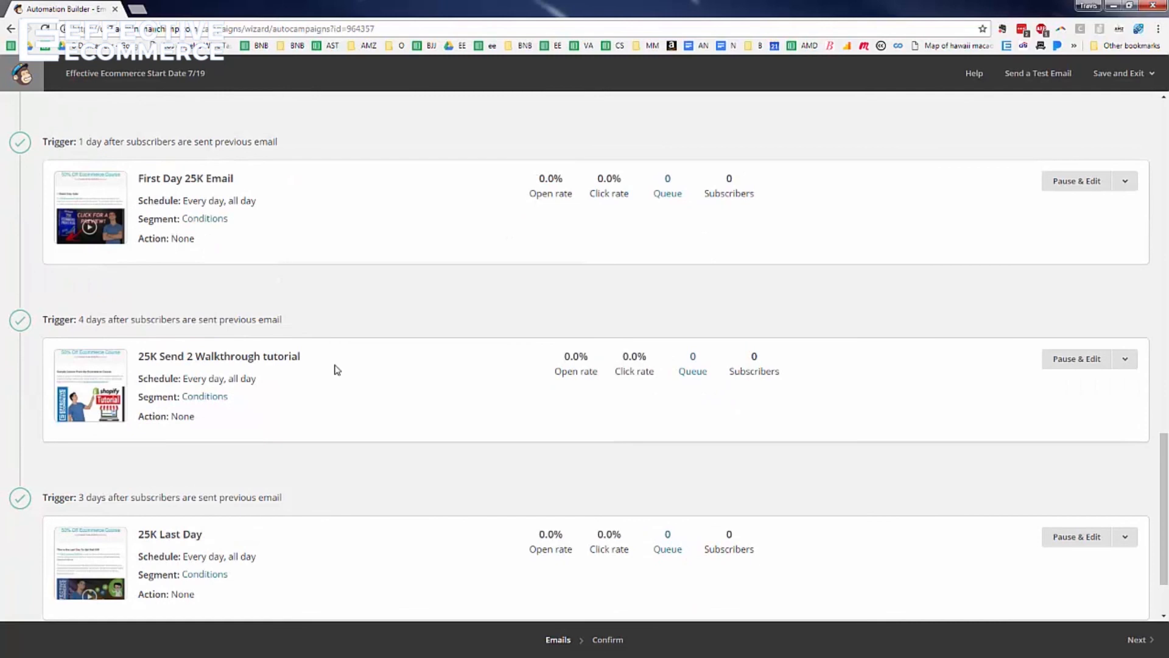
scroll(336, 414, "down", 2)
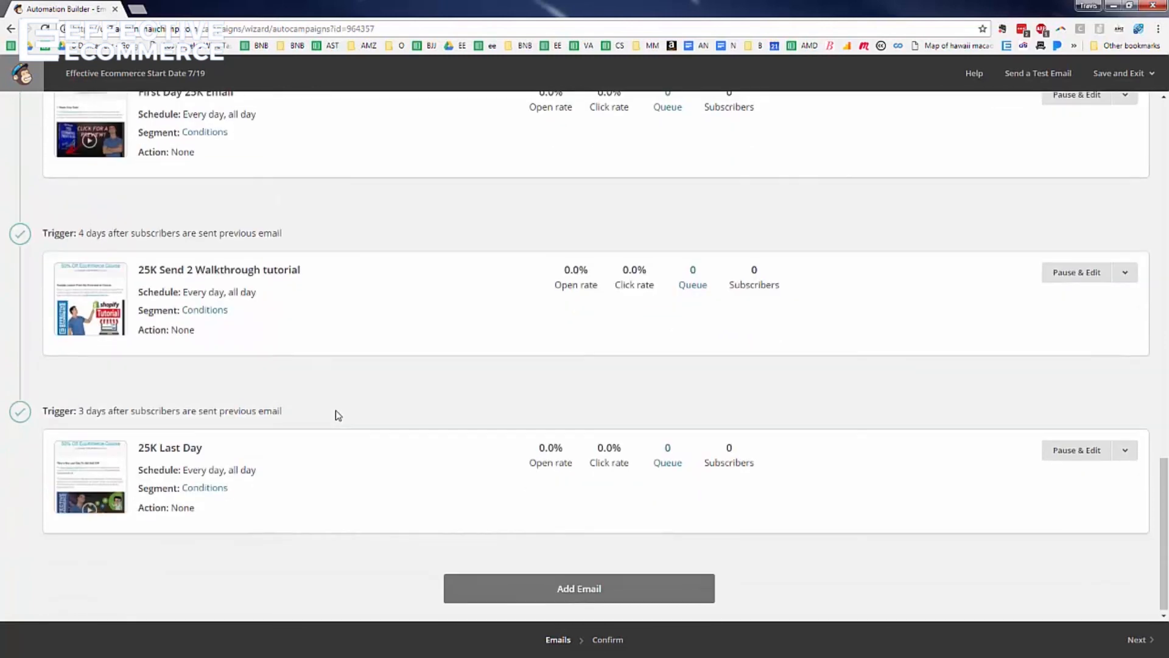
scroll(274, 211, "up", 1)
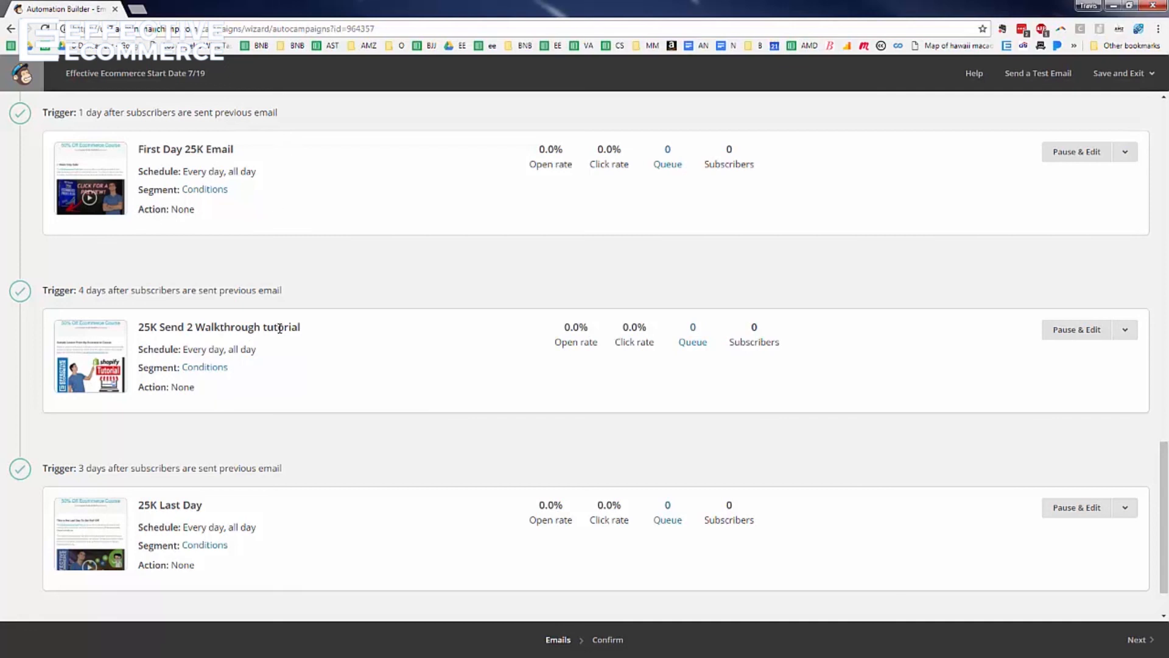
scroll(292, 414, "down", 1)
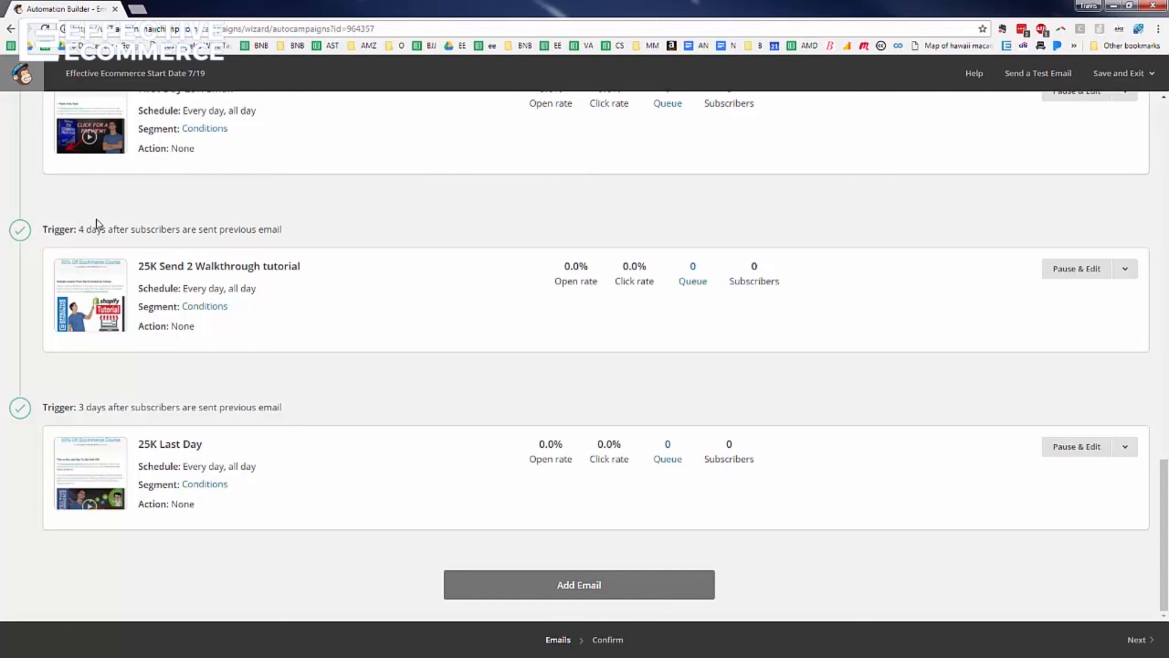
scroll(96, 227, "up", 3)
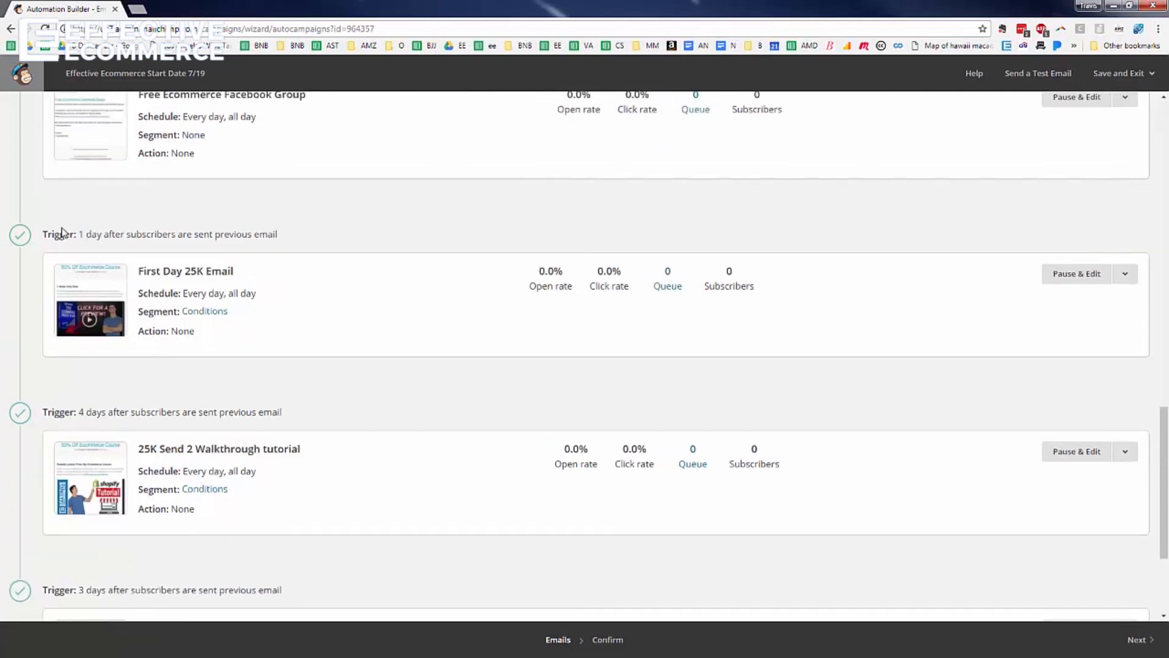
scroll(141, 238, "up", 10)
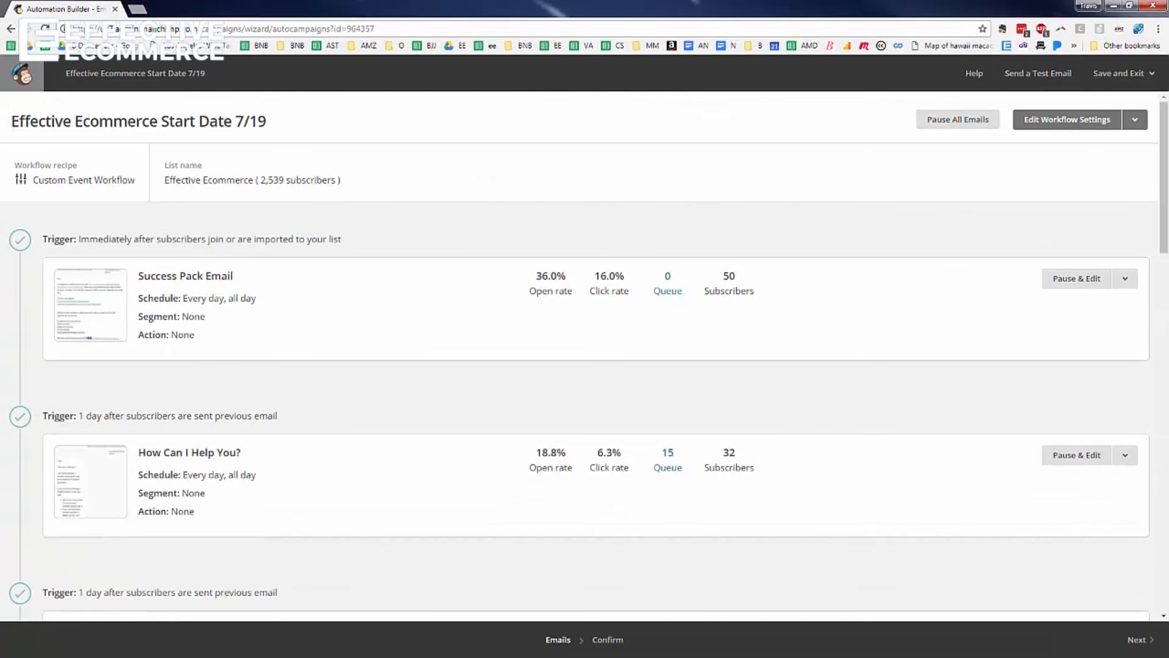
Save and exit the workflow, then browse the Custom automation types in the Add Automation gallery
left_click(1152, 74)
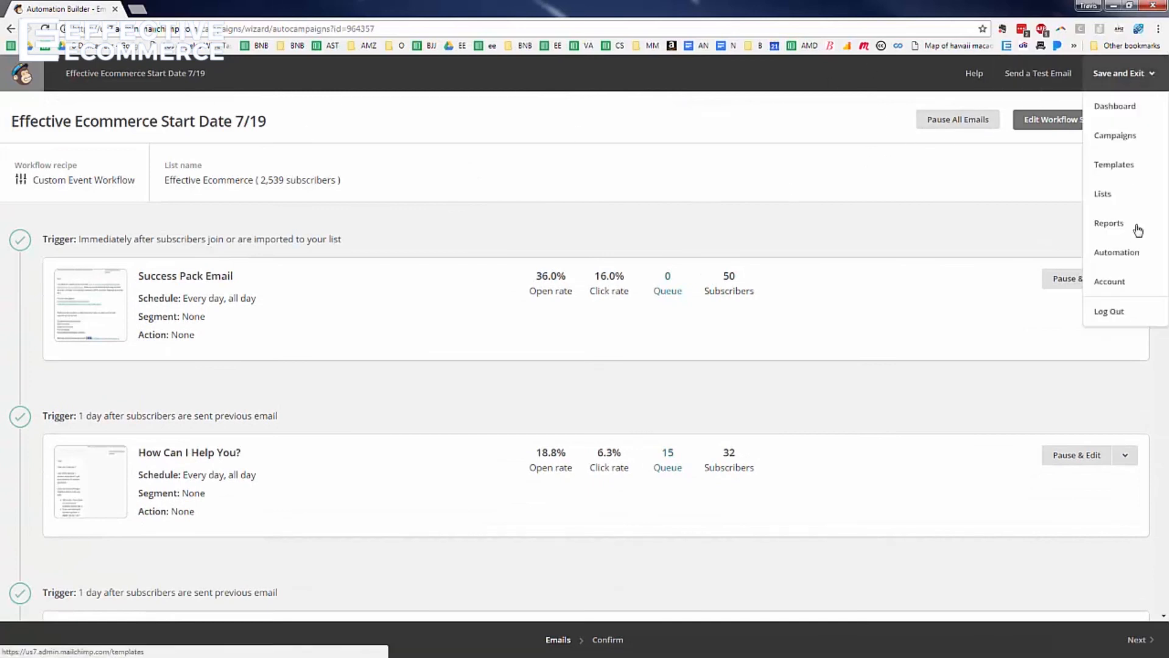
left_click(1117, 252)
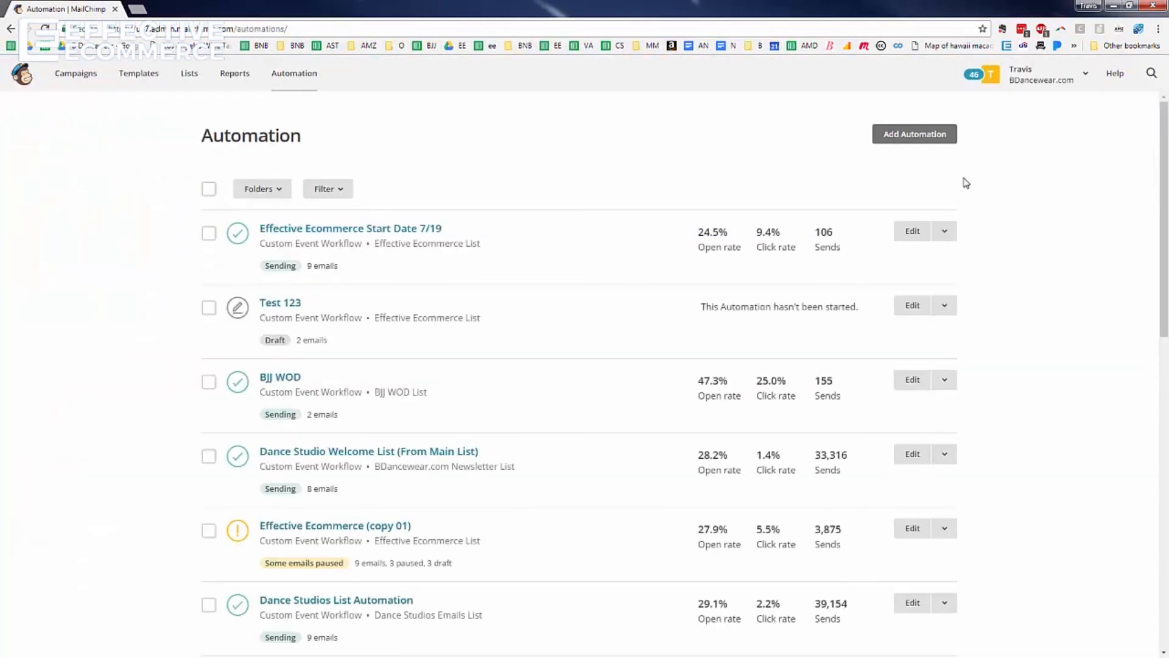
left_click(907, 137)
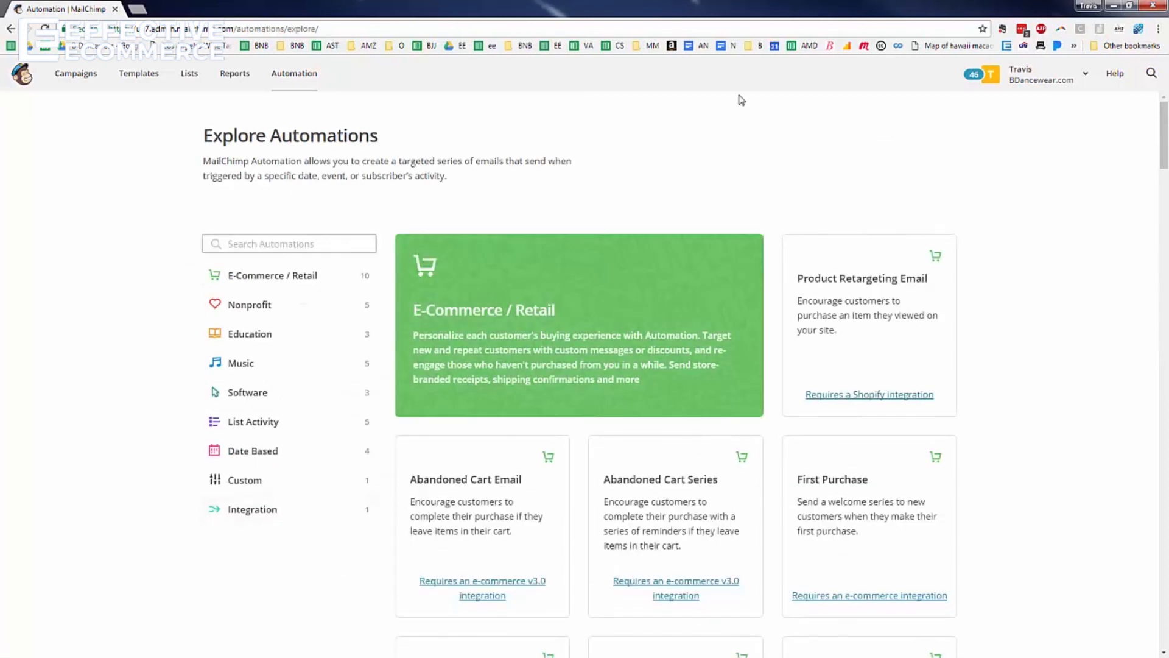
scroll(700, 116, "down", 4)
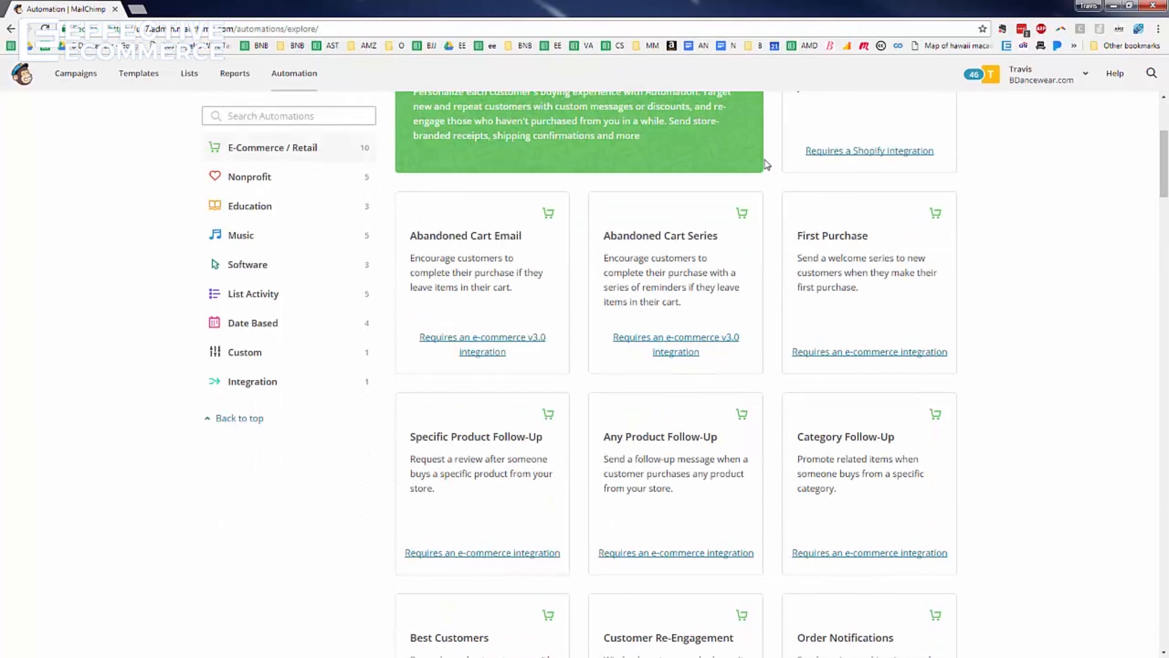
scroll(786, 158, "down", 10)
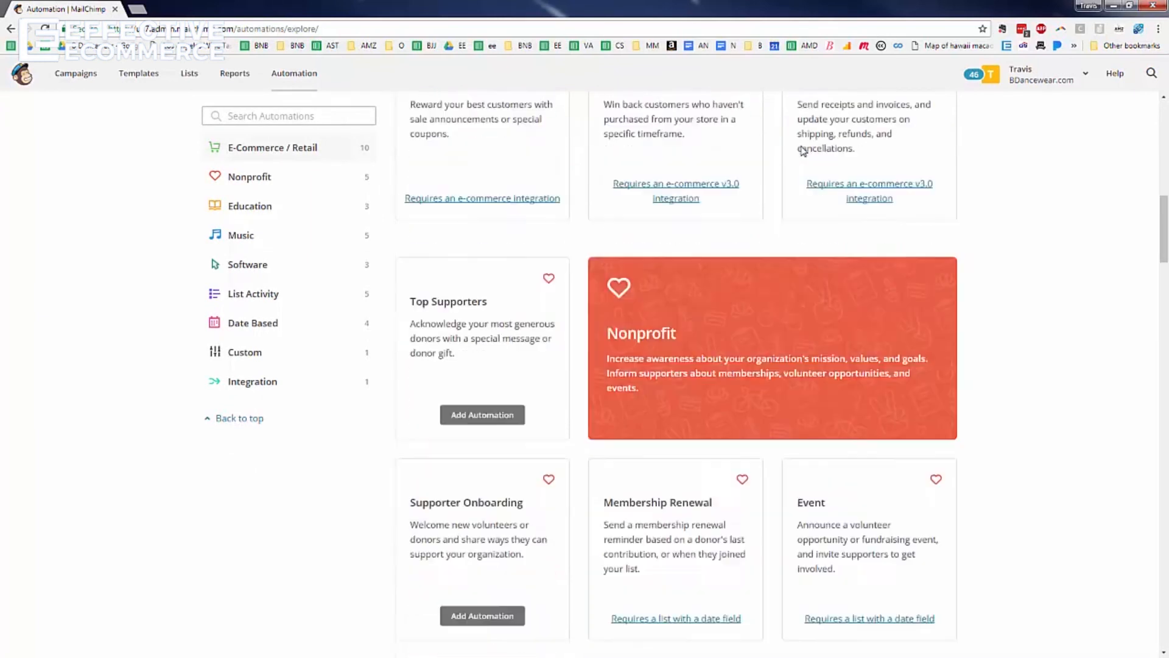
left_click(253, 355)
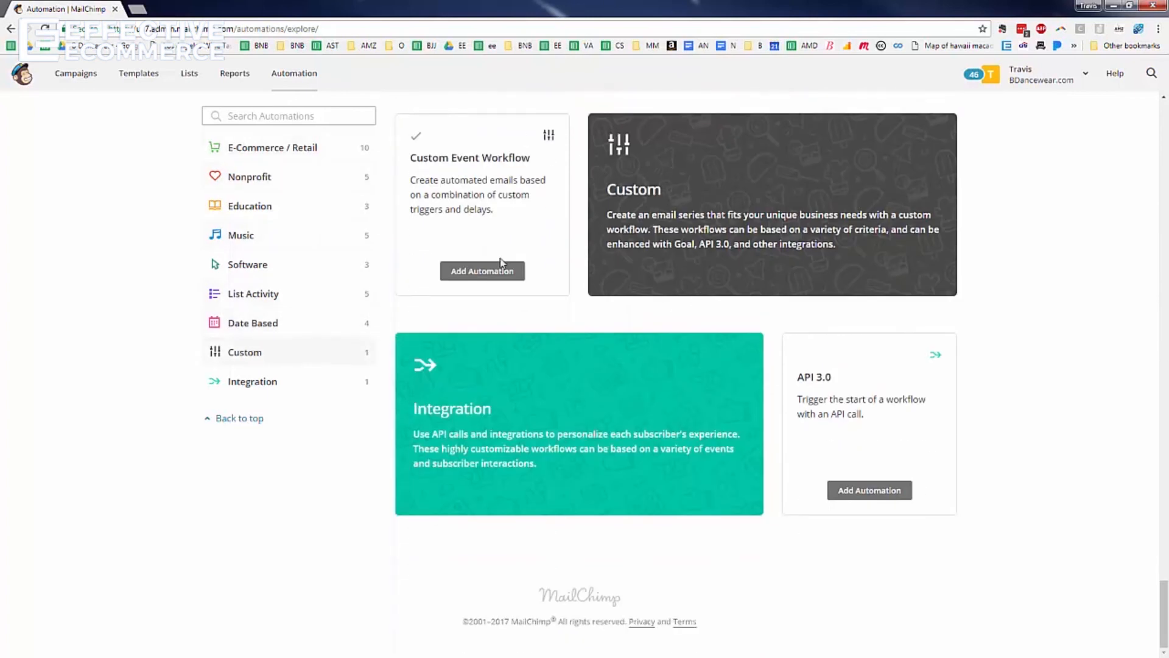
Create a Custom Event Workflow named 'Test' on the Test123 list and open its trigger editor
left_click(492, 275)
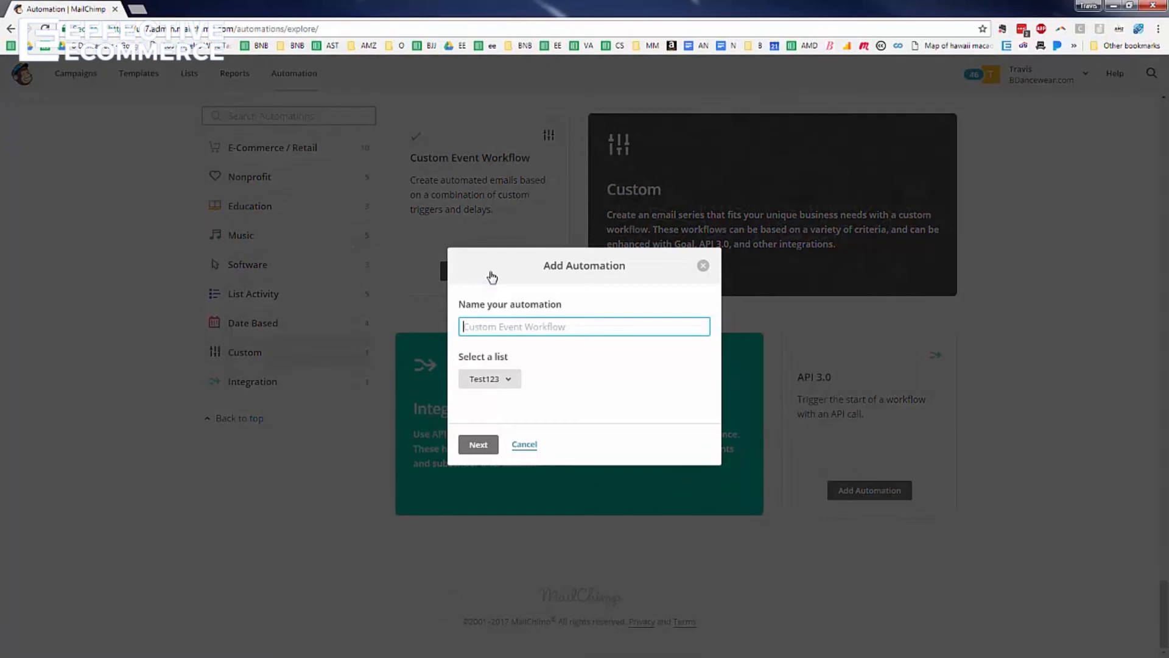
type("Test")
left_click(481, 452)
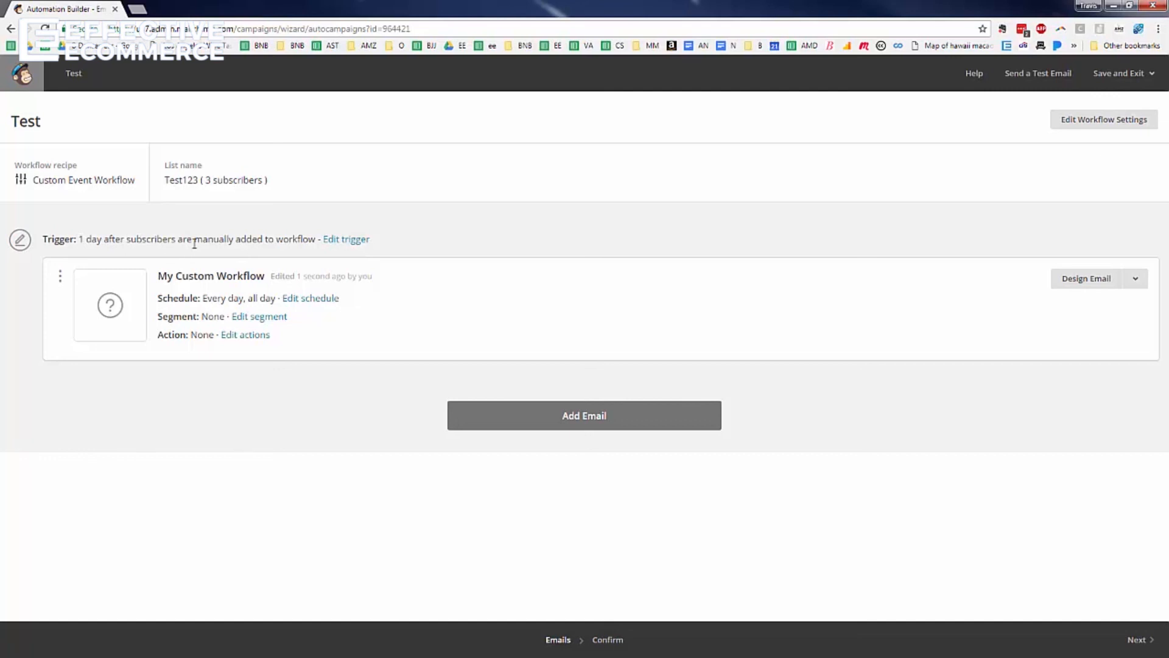
left_click(351, 240)
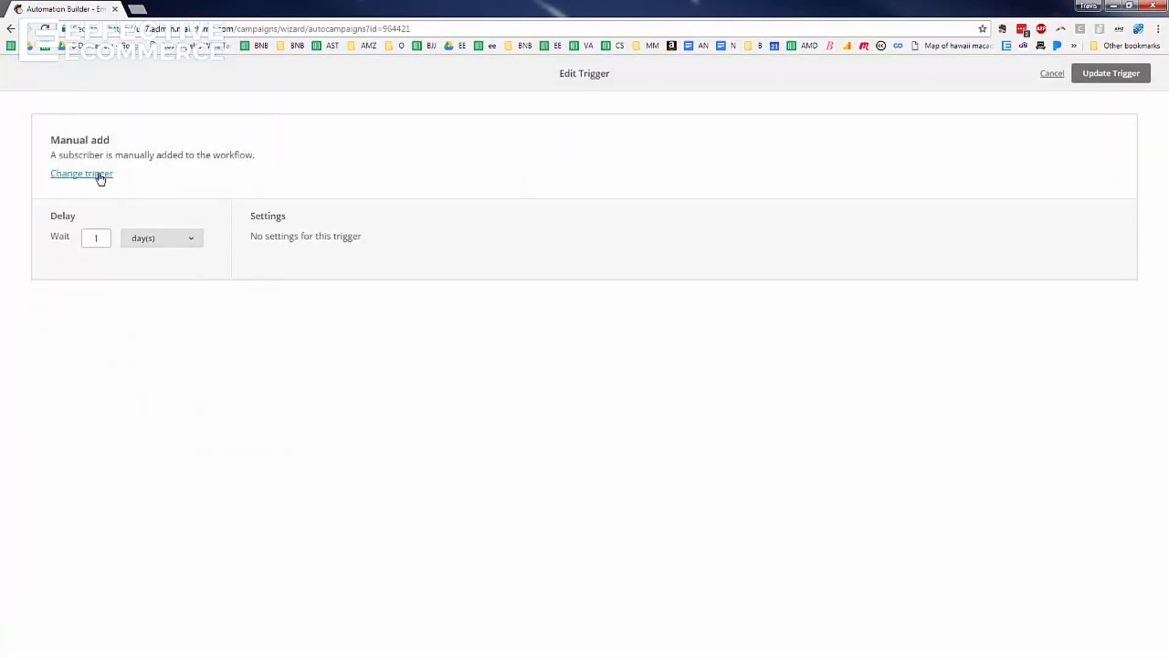
Change the trigger to an immediate List management Signup that also fires for imported subscribers
left_click(96, 239)
left_click(166, 240)
left_click(161, 255)
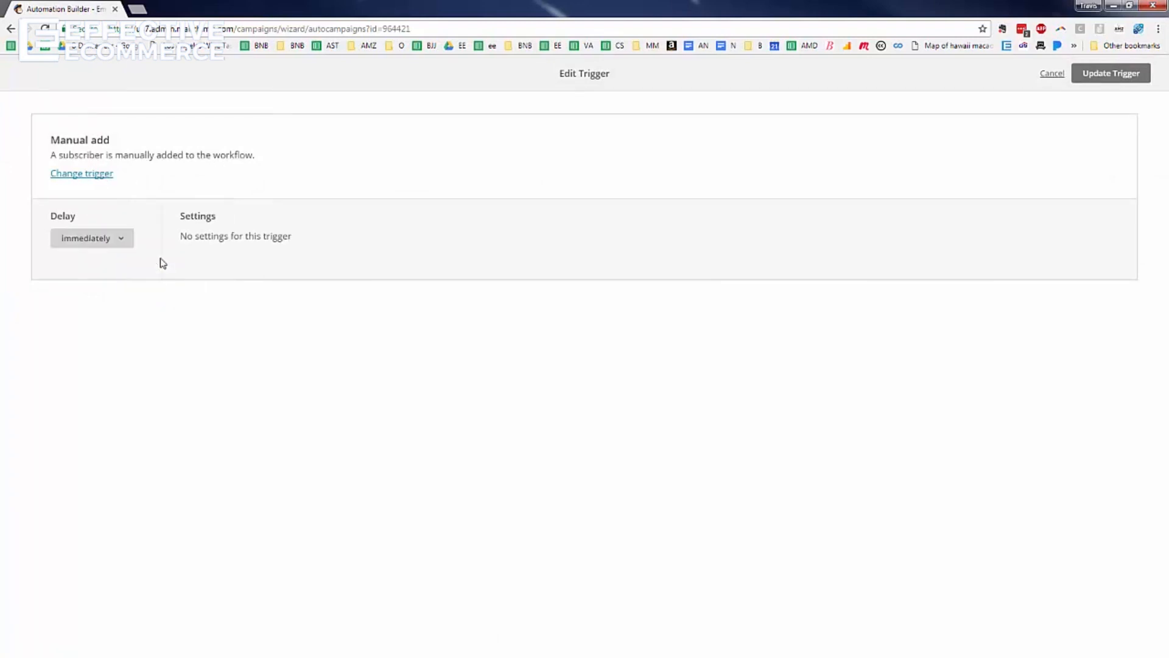
left_click(68, 176)
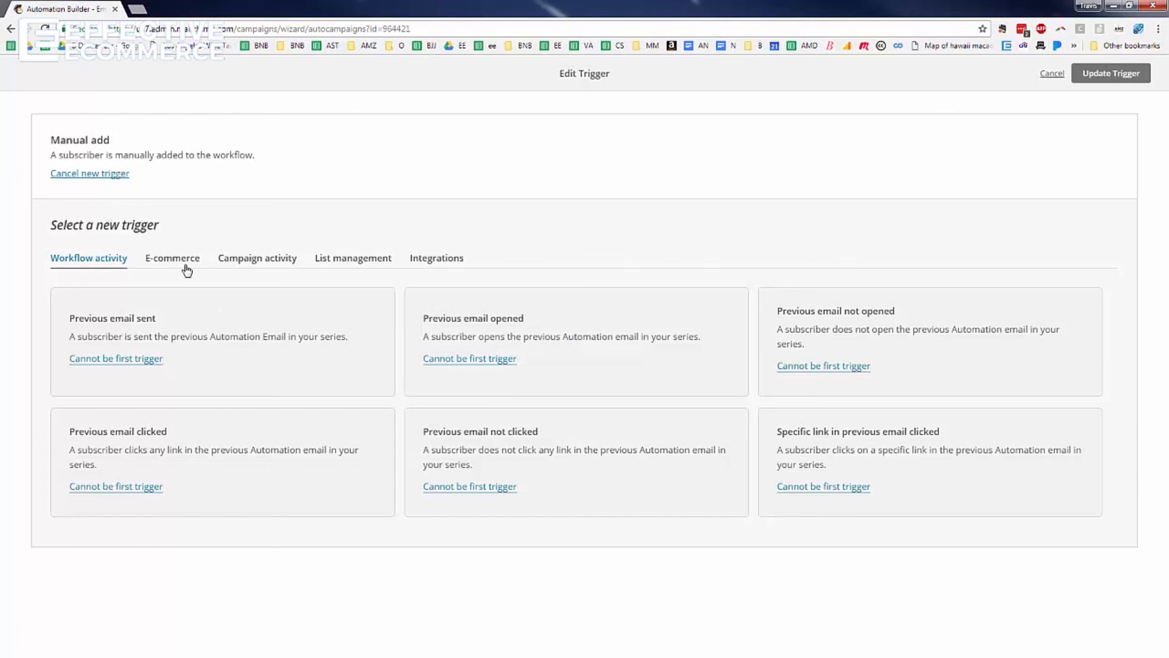
left_click(379, 266)
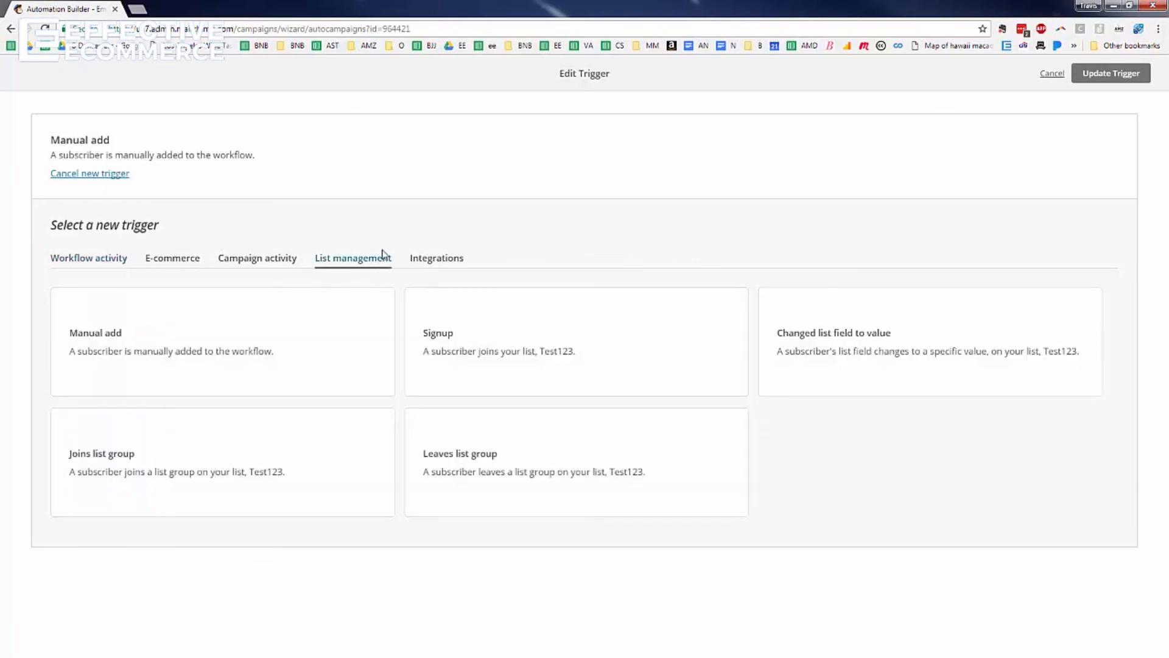
left_click(496, 371)
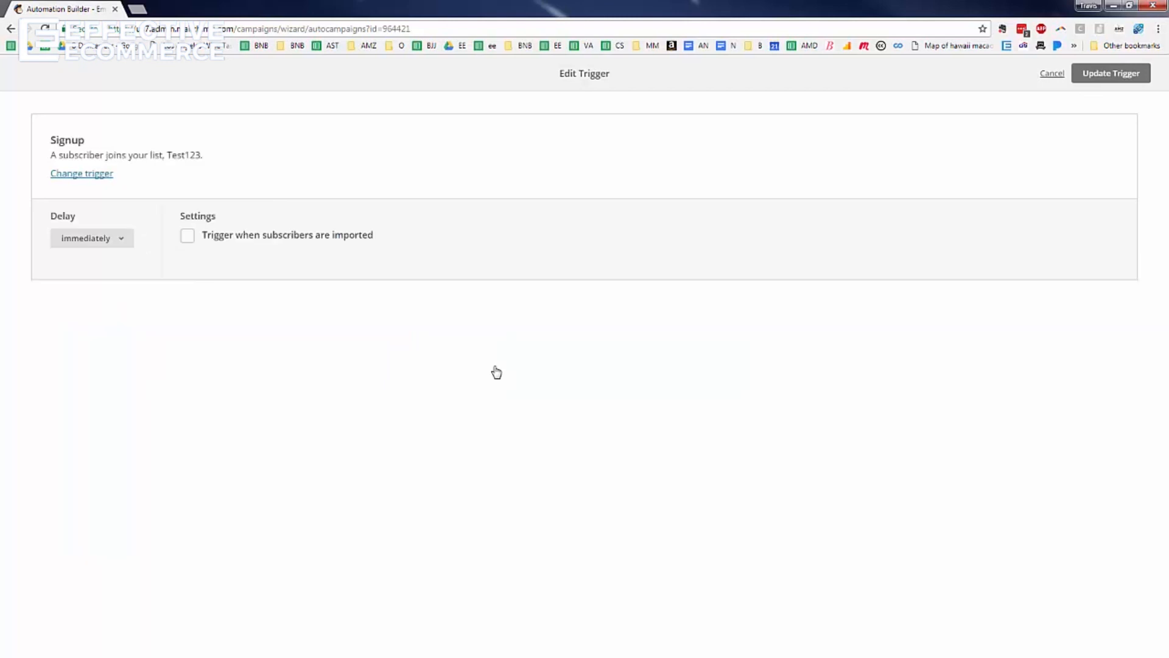
left_click(195, 240)
left_click(1092, 74)
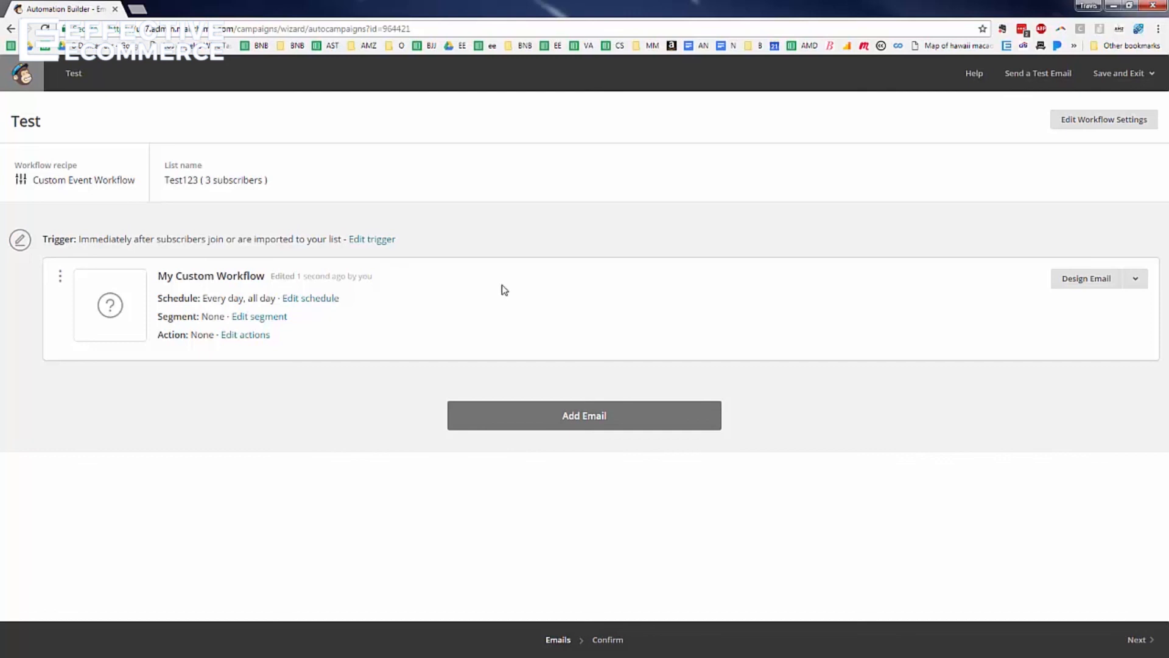
Give the first email subject 'asdasd' and preview text 'asdadasd'
left_click(1087, 284)
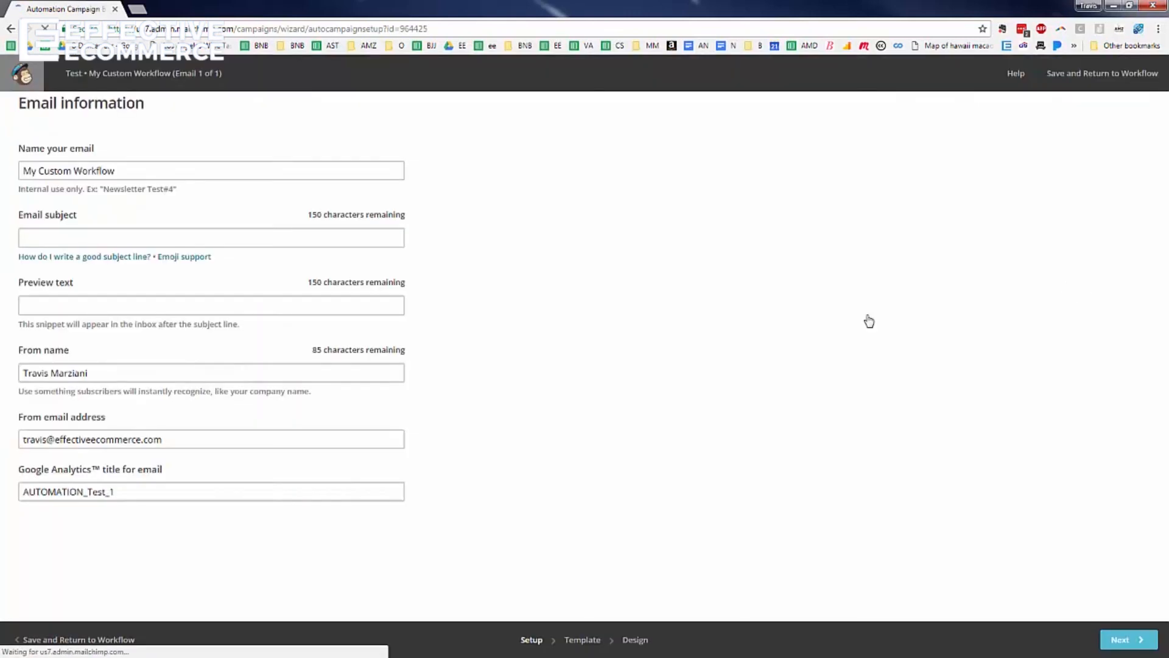
left_click(110, 238)
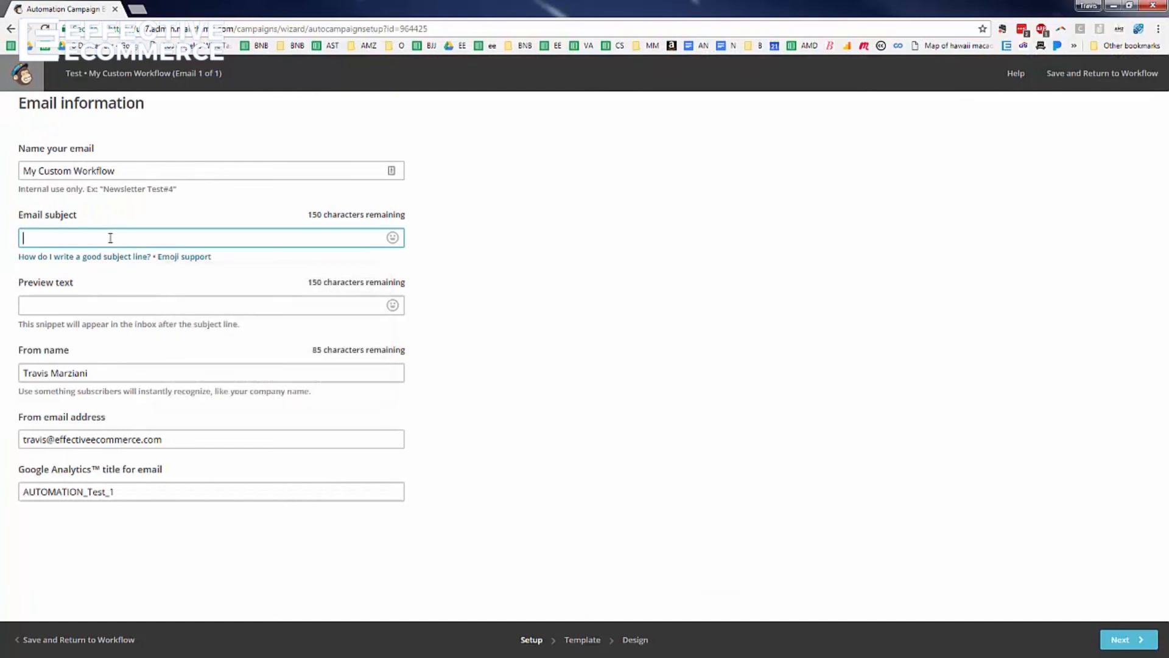
type("asdasd")
left_click(191, 311)
type("asdadasd")
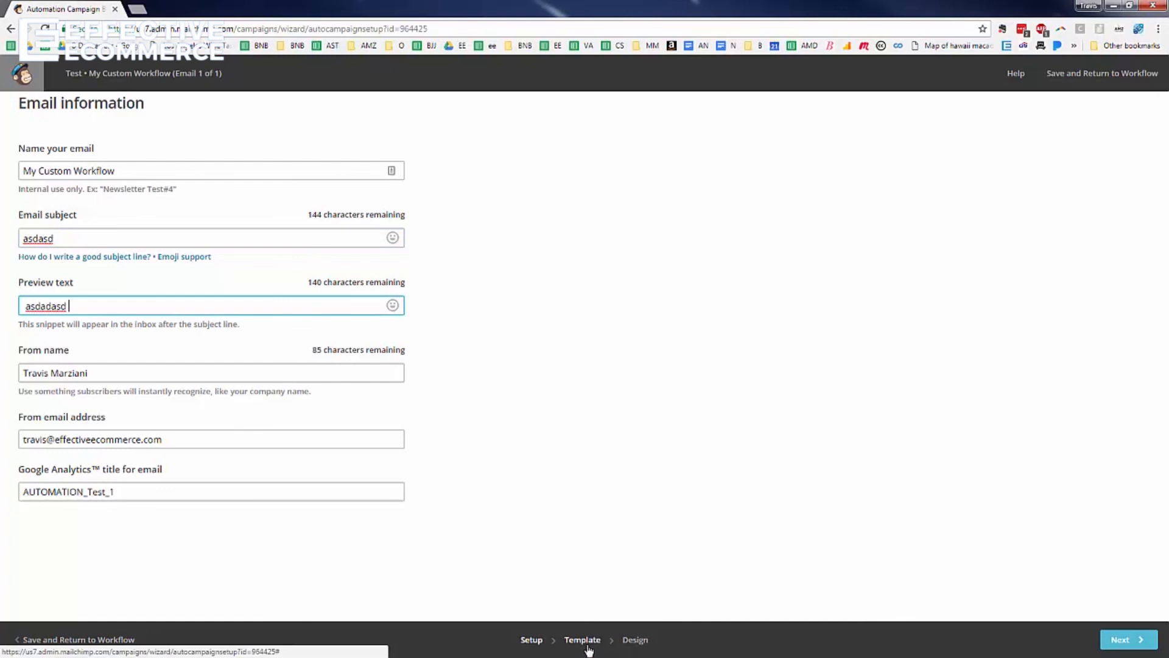
left_click(588, 649)
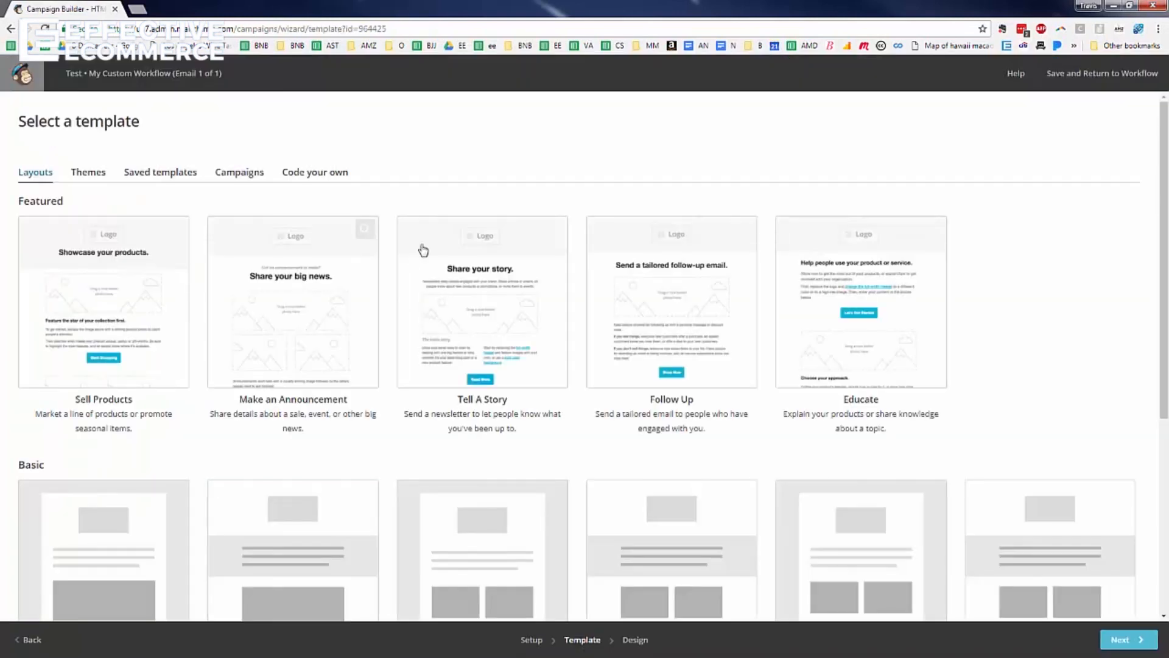
Use the sent Success Pack Email campaign as the first email's design and save it
left_click(234, 172)
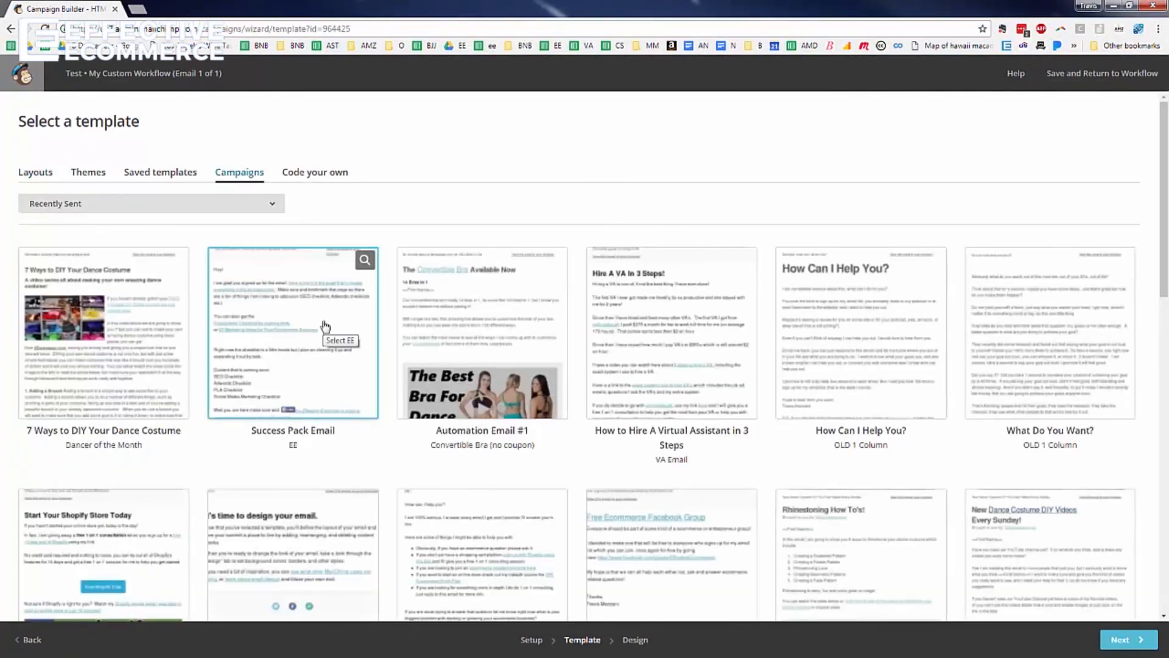
left_click(324, 326)
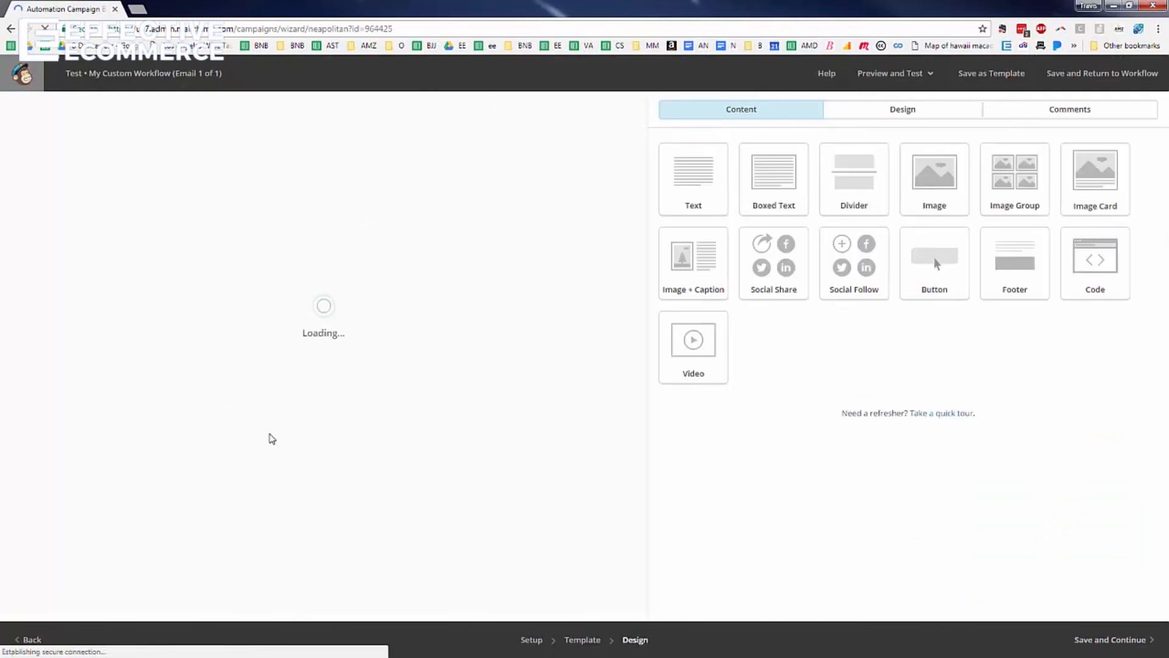
scroll(378, 251, "down", 3)
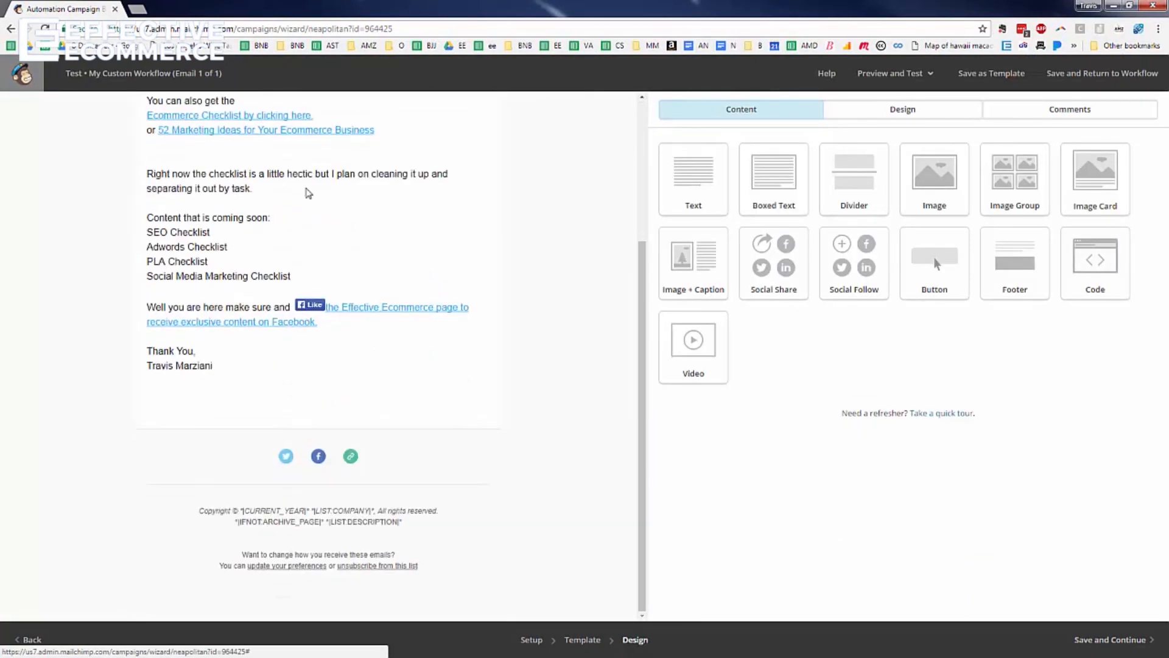
scroll(306, 191, "up", 3)
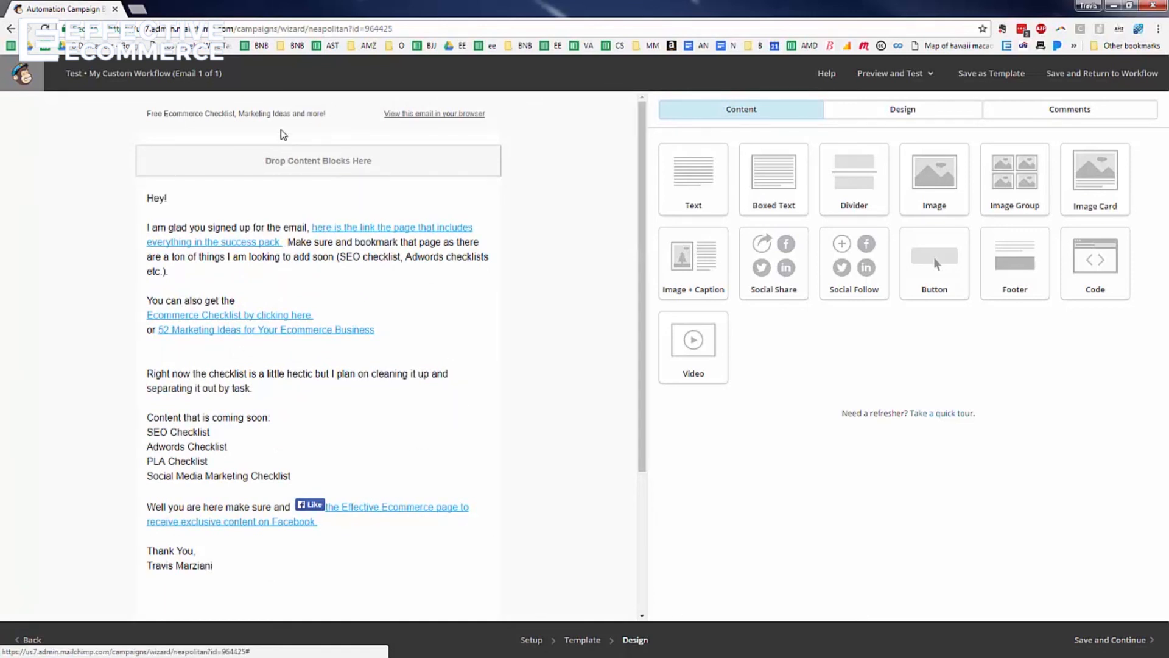
left_click(1106, 645)
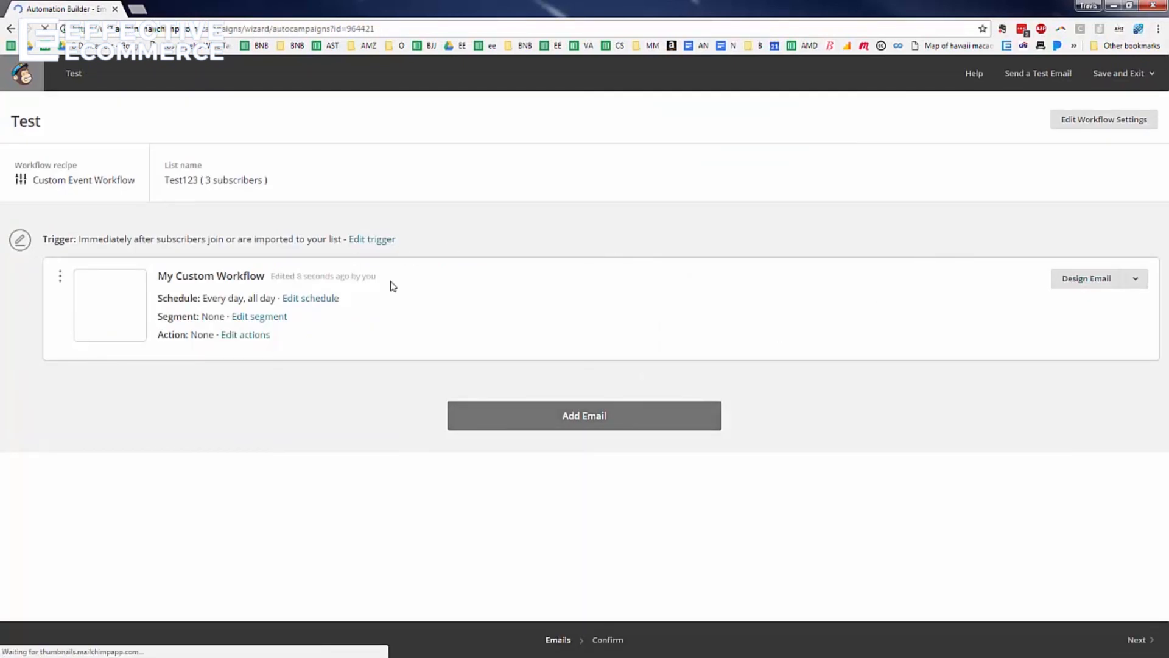
Add Automation Email #2 to the workflow and bring up its trigger choices
left_click(546, 420)
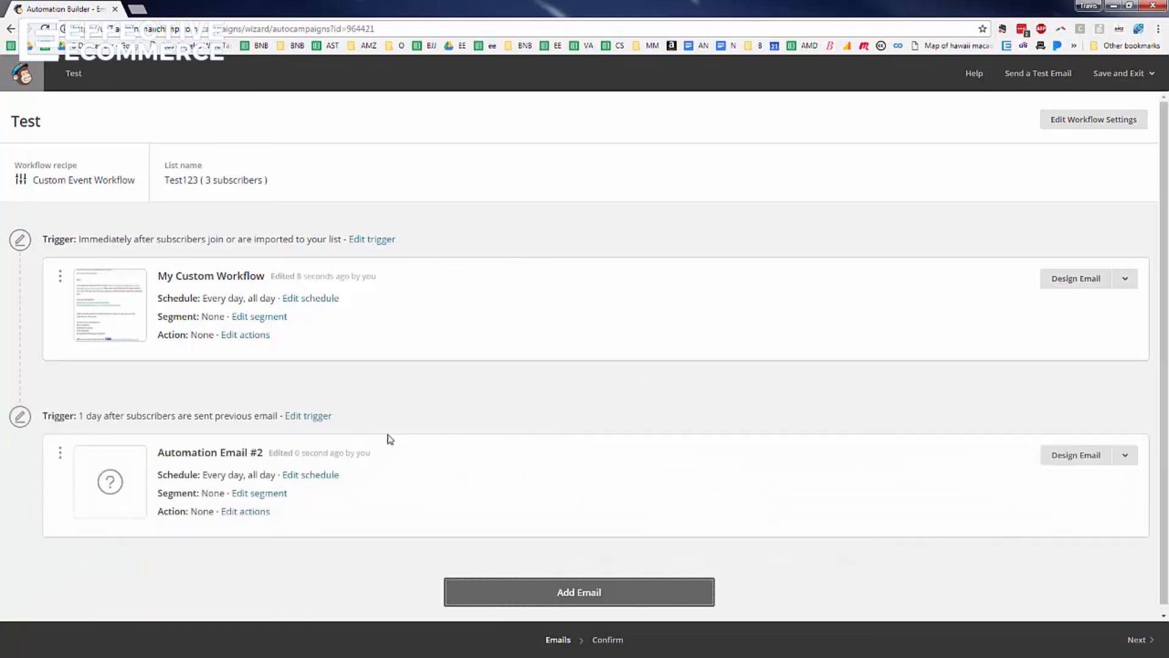
left_click(308, 416)
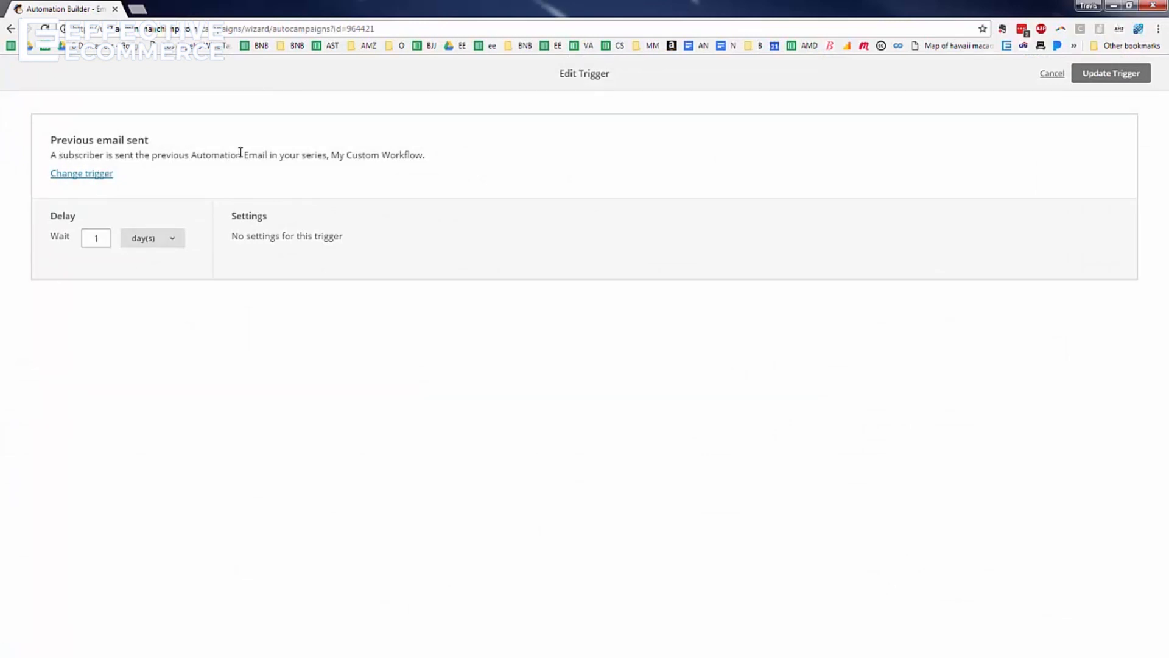
left_click(76, 175)
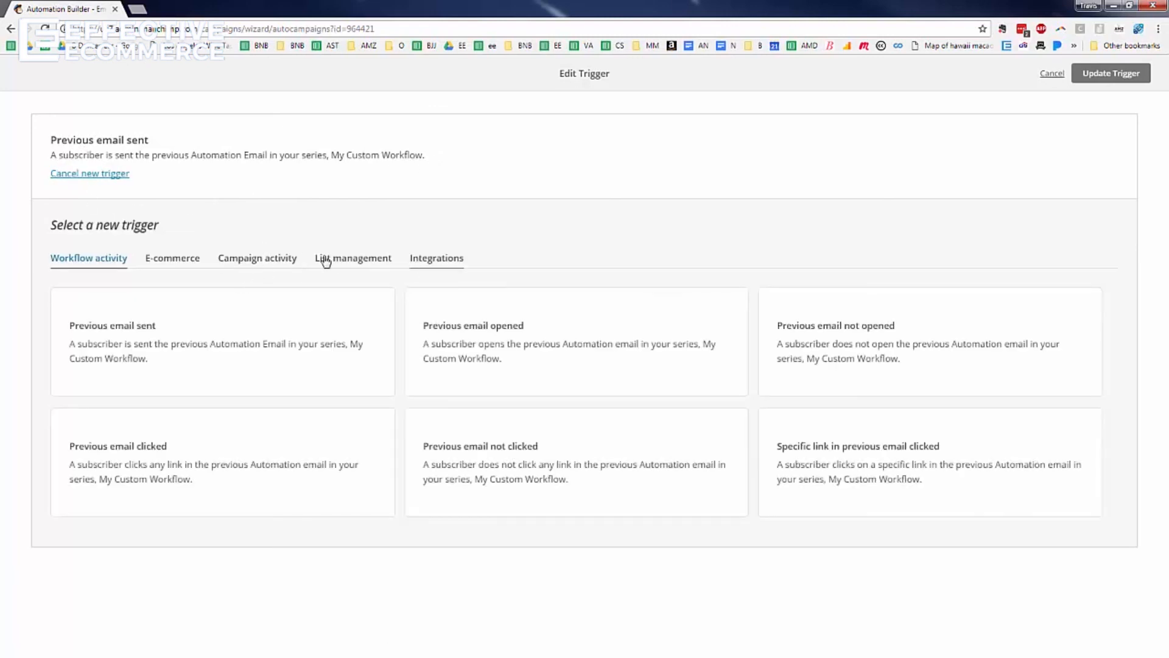
Set the second email's trigger to Previous email sent with a 1-day wait and update it
left_click(352, 262)
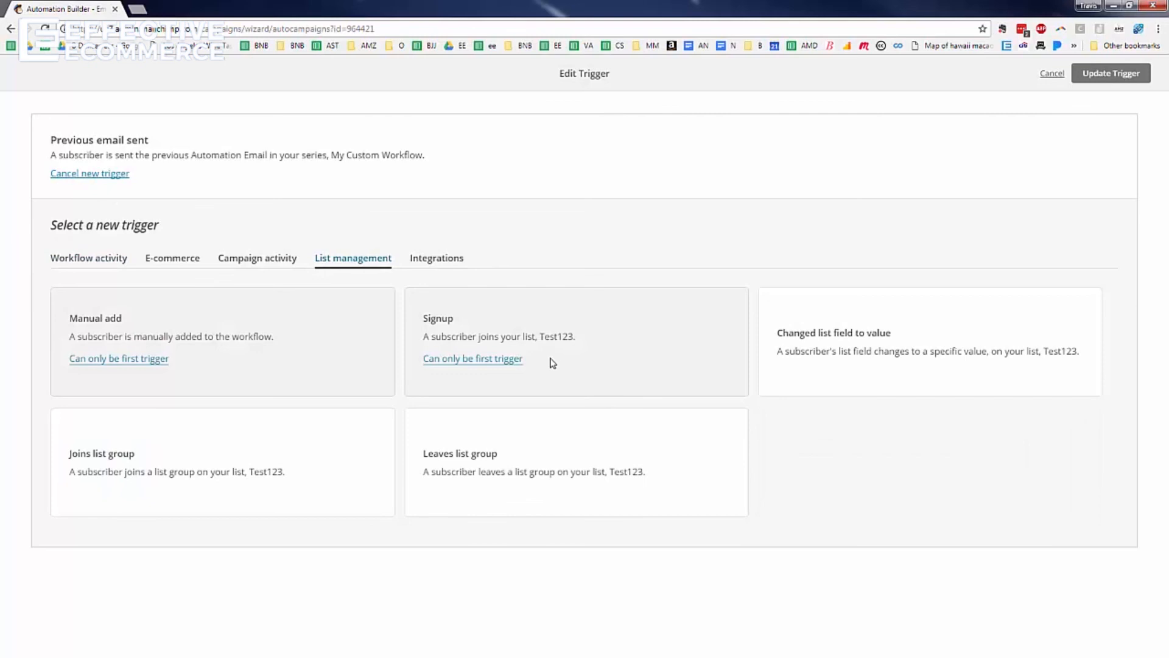
left_click(114, 262)
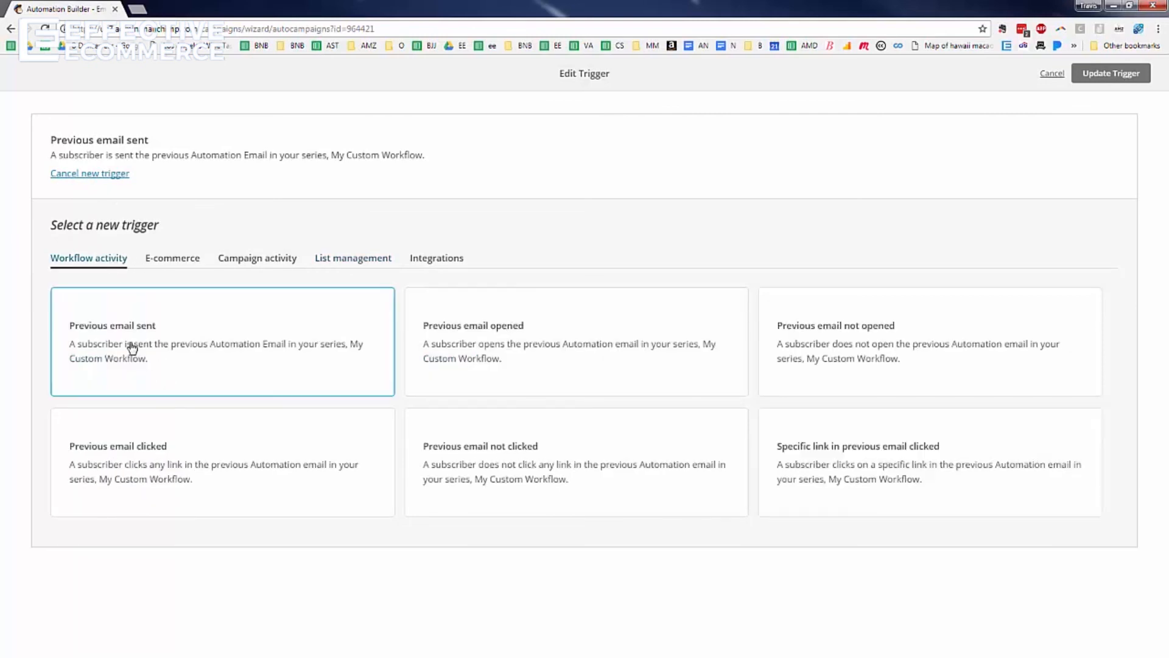
left_click(525, 361)
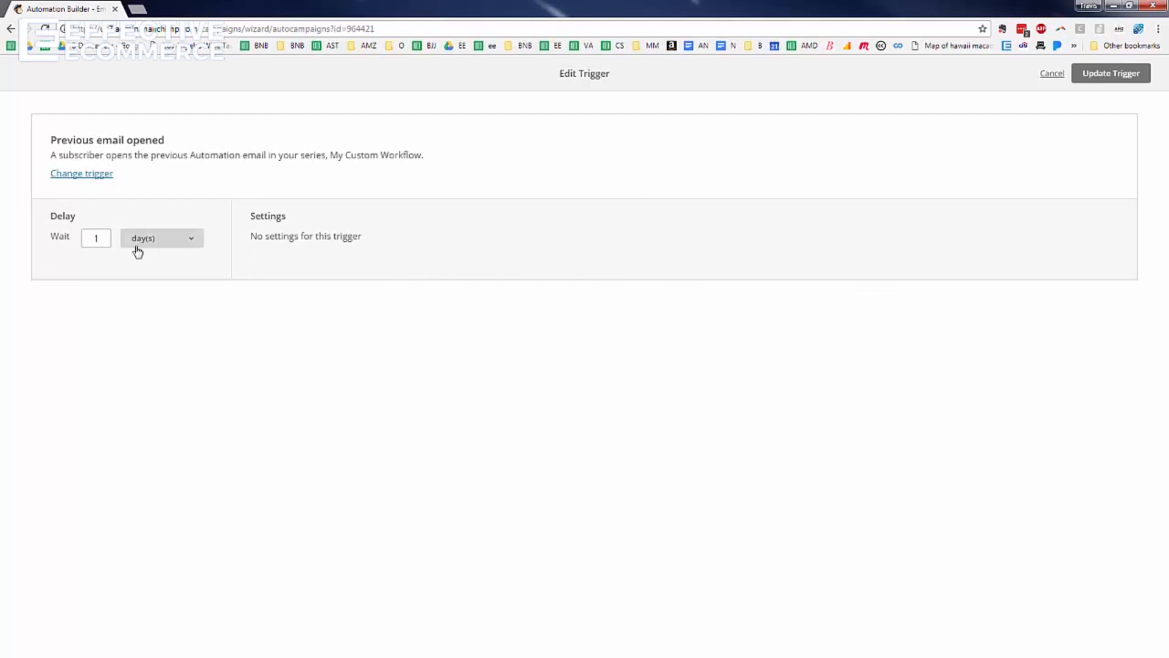
left_click(1111, 73)
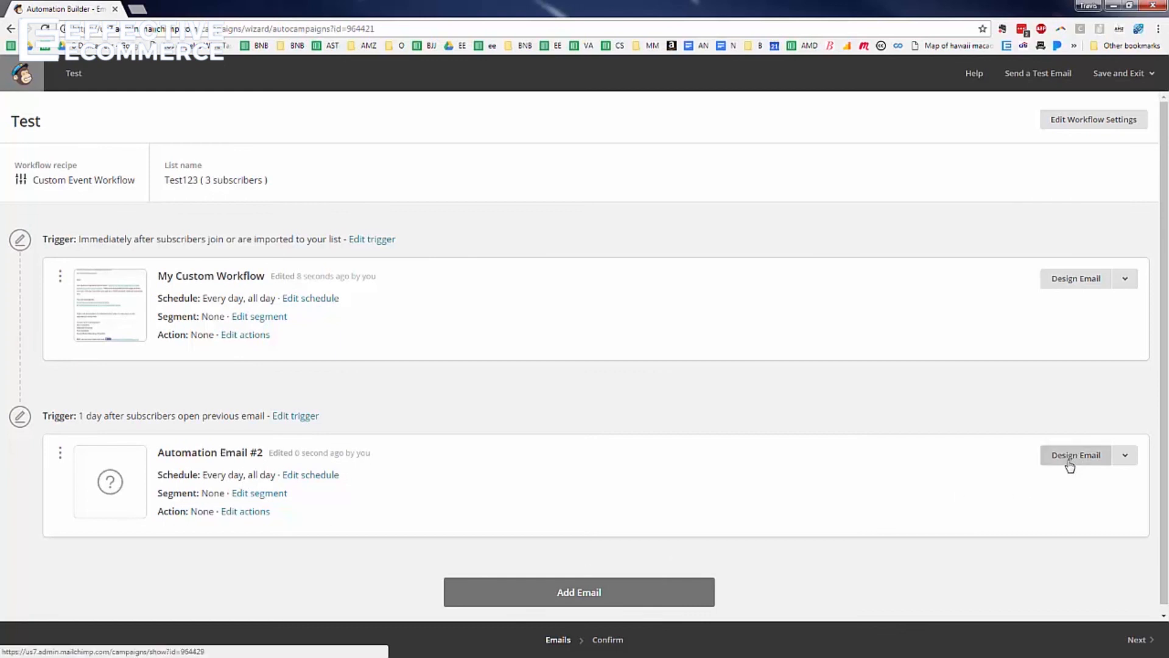
Re-edit the second email's trigger to 1 day after the previous email, then save it
left_click(298, 416)
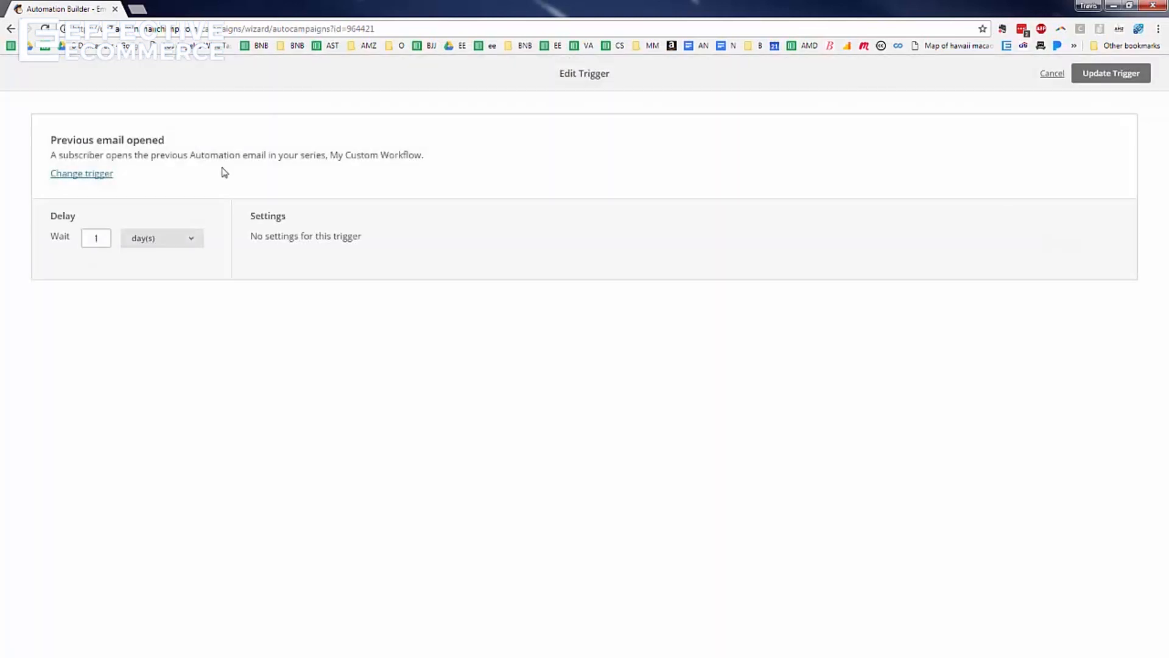
left_click(86, 177)
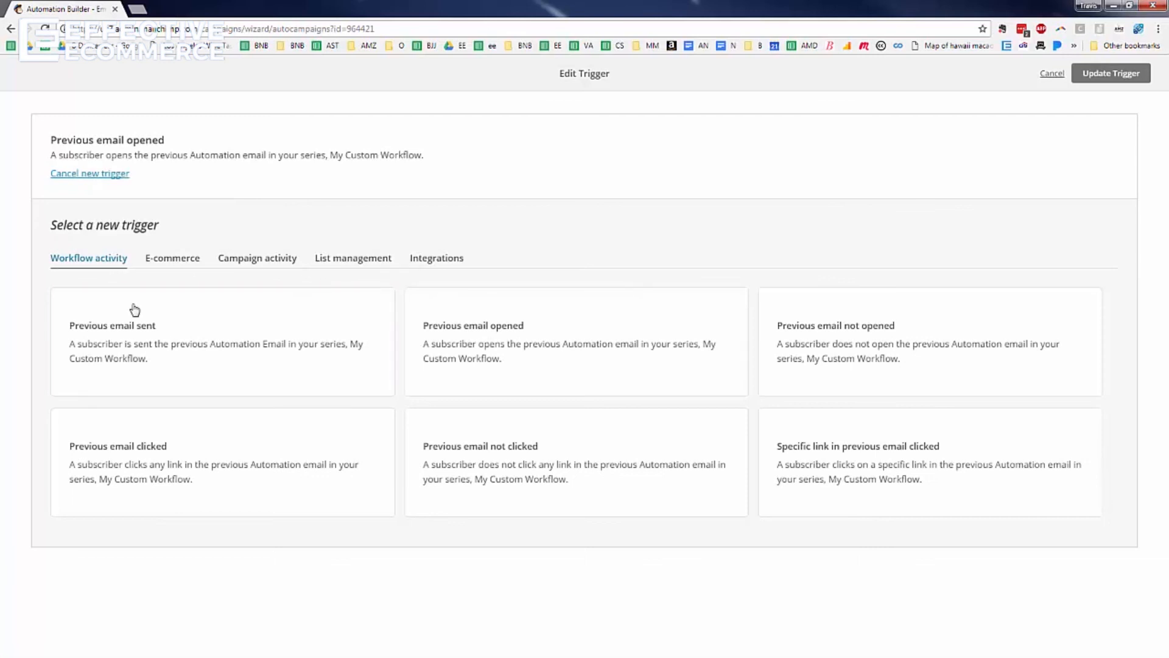
left_click(172, 328)
left_click(95, 239)
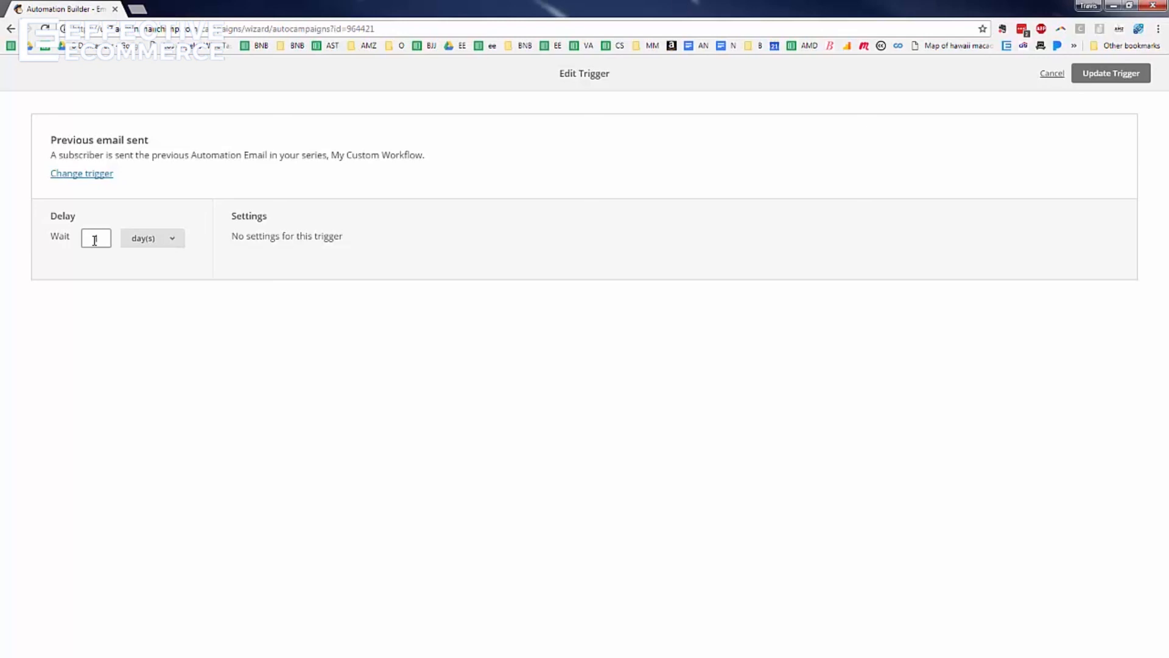
left_click(1112, 73)
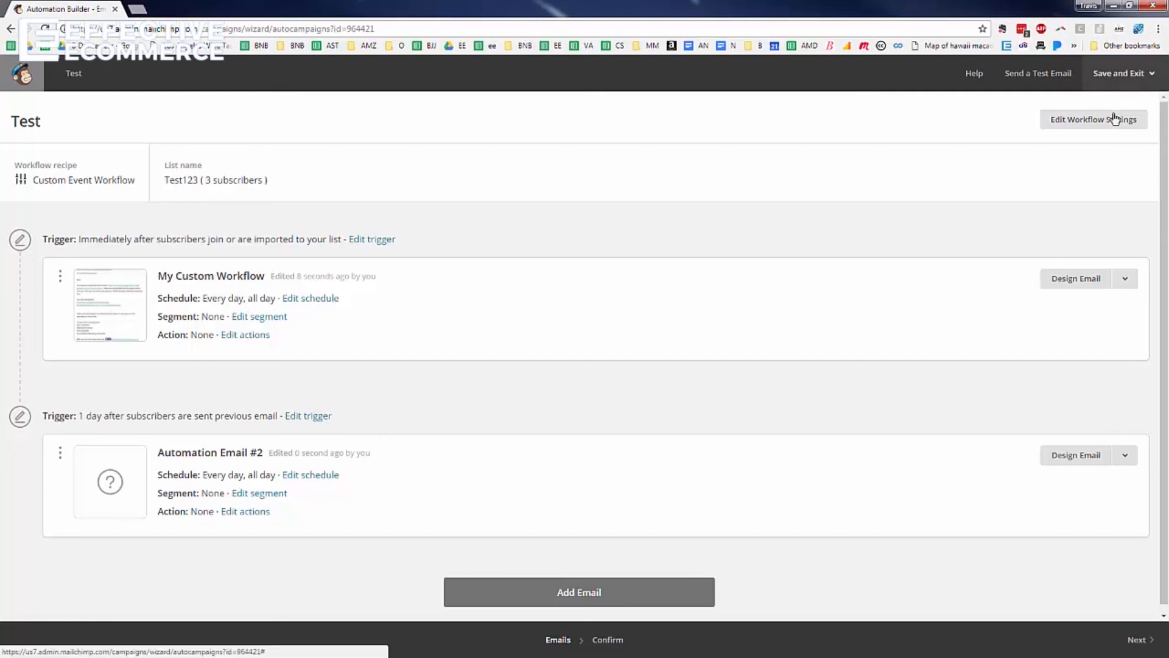
left_click(1139, 77)
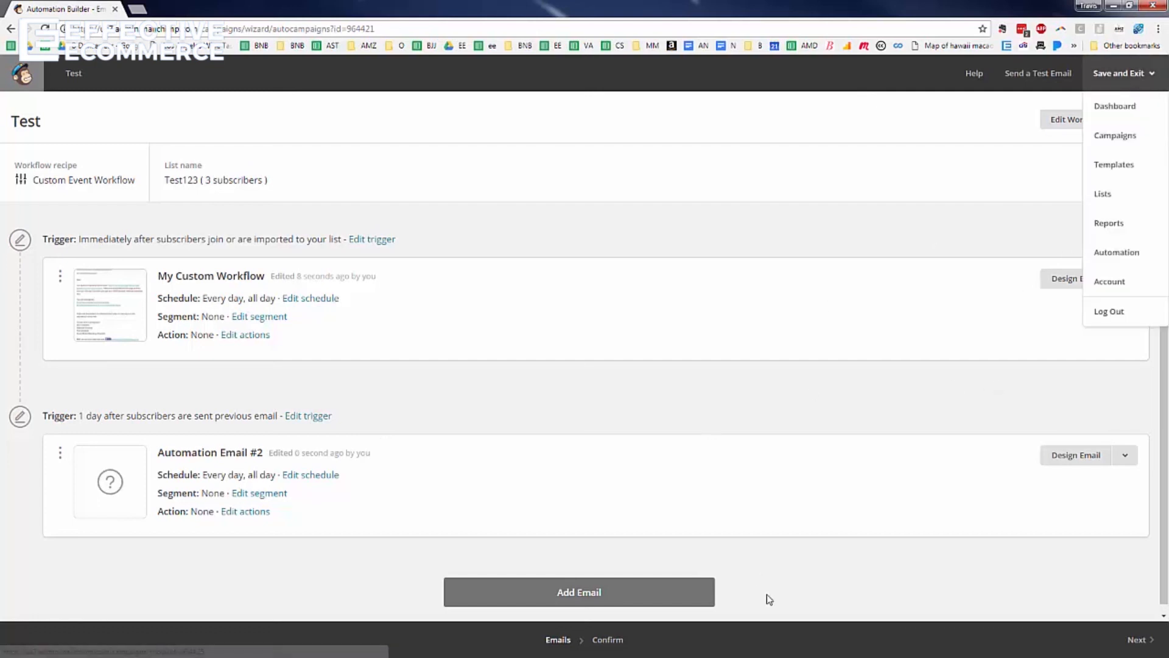
Give Automation Email #2 subject 'asdasd' and preview text 'asdasd'
left_click(1134, 639)
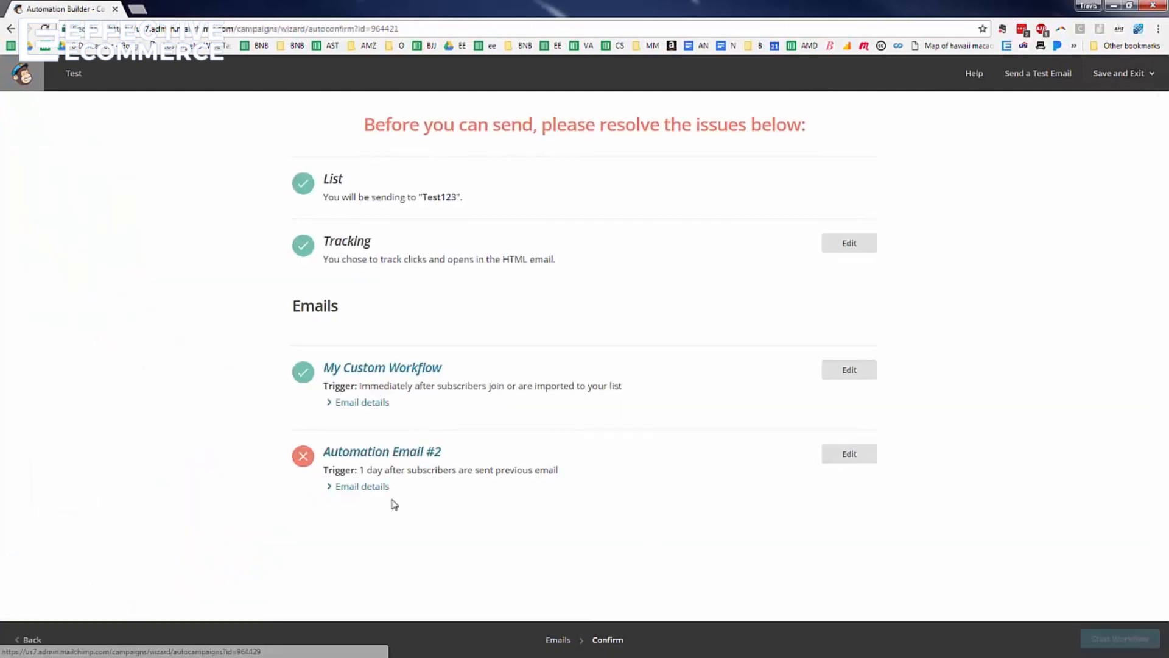
left_click(853, 453)
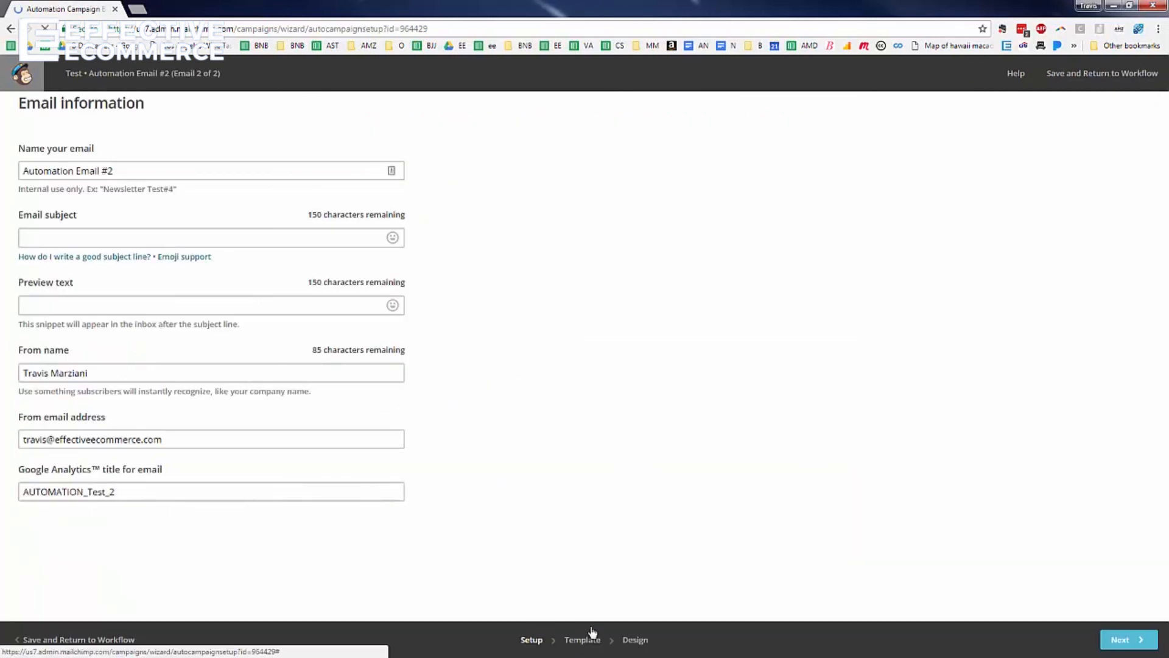
left_click(599, 639)
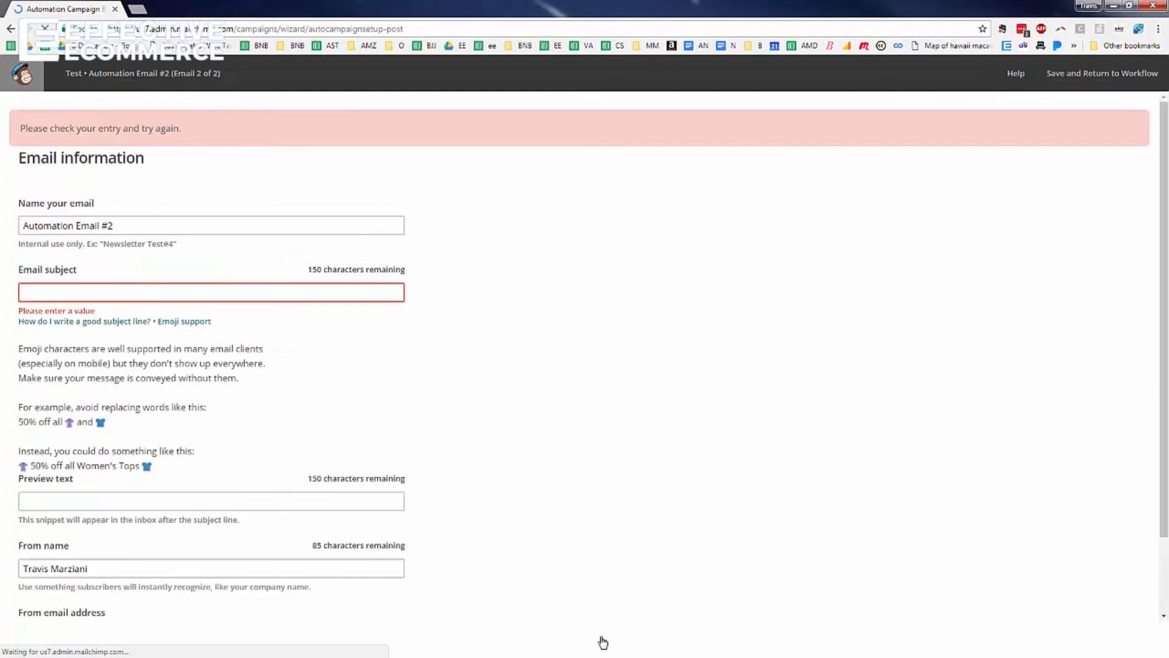
left_click(279, 294)
type("asdasd")
left_click(258, 363)
type("asdasd")
left_click(596, 639)
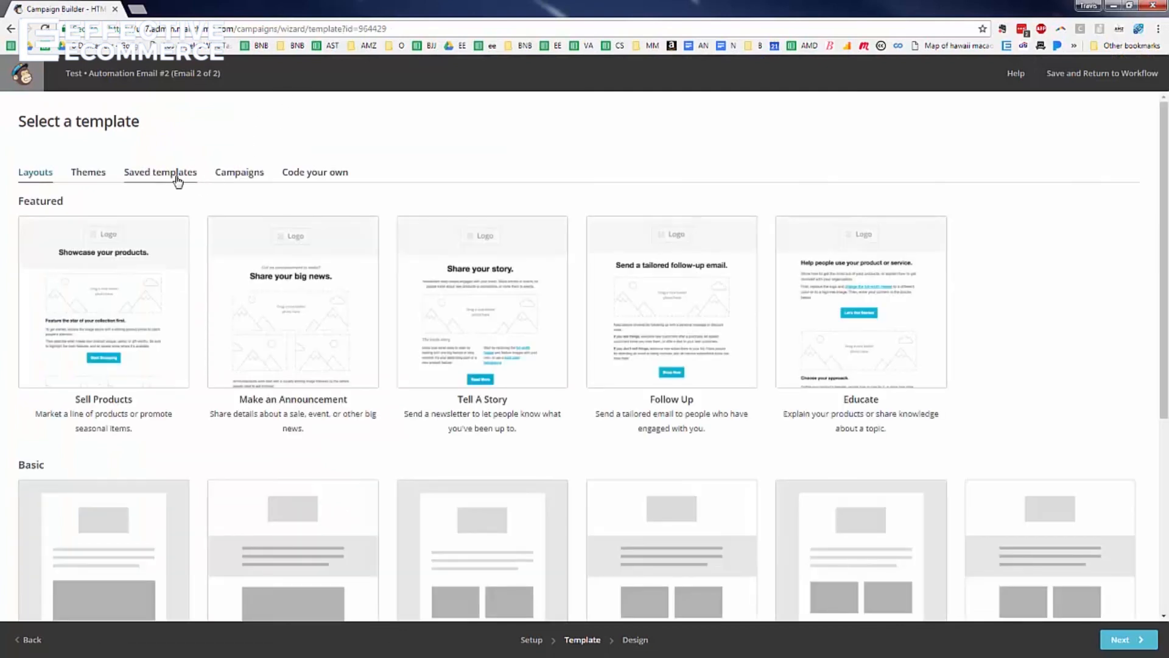
Base the second email on the How to Hire A Virtual Assistant in 3 Steps campaign and save it
left_click(239, 173)
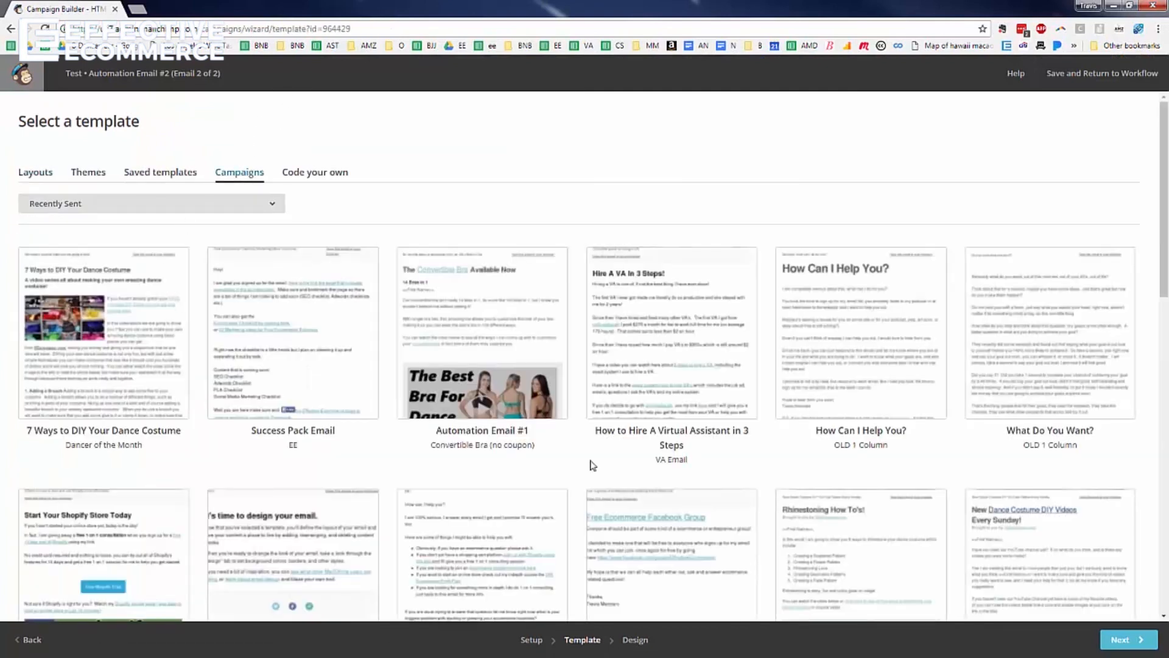
left_click(737, 372)
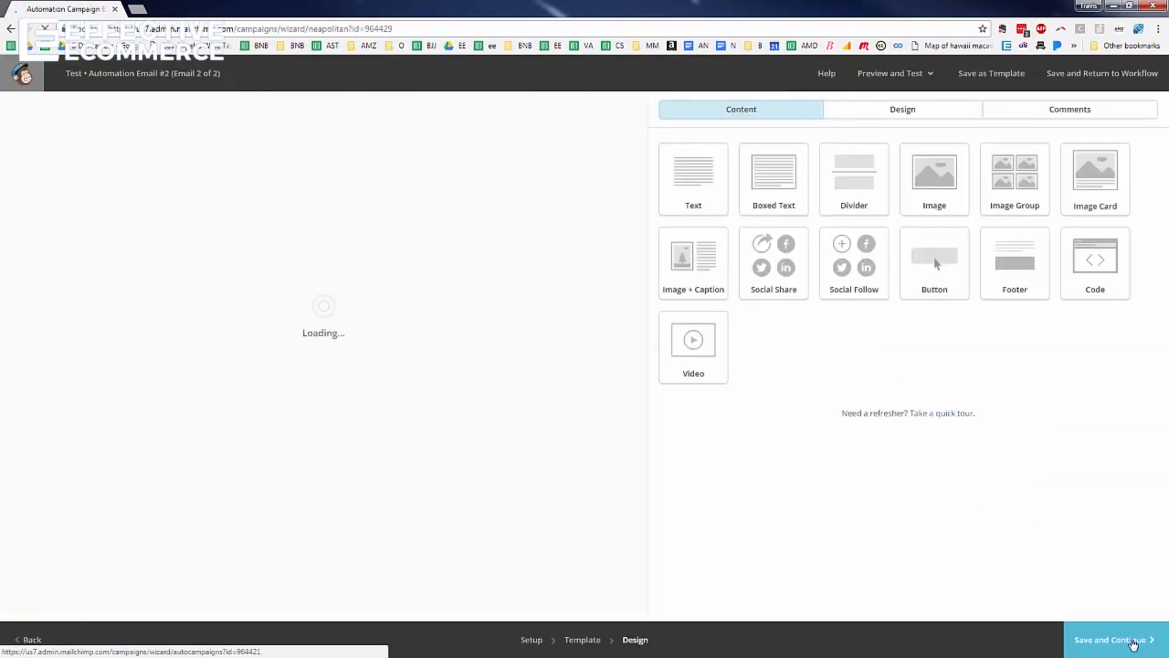
left_click(1131, 642)
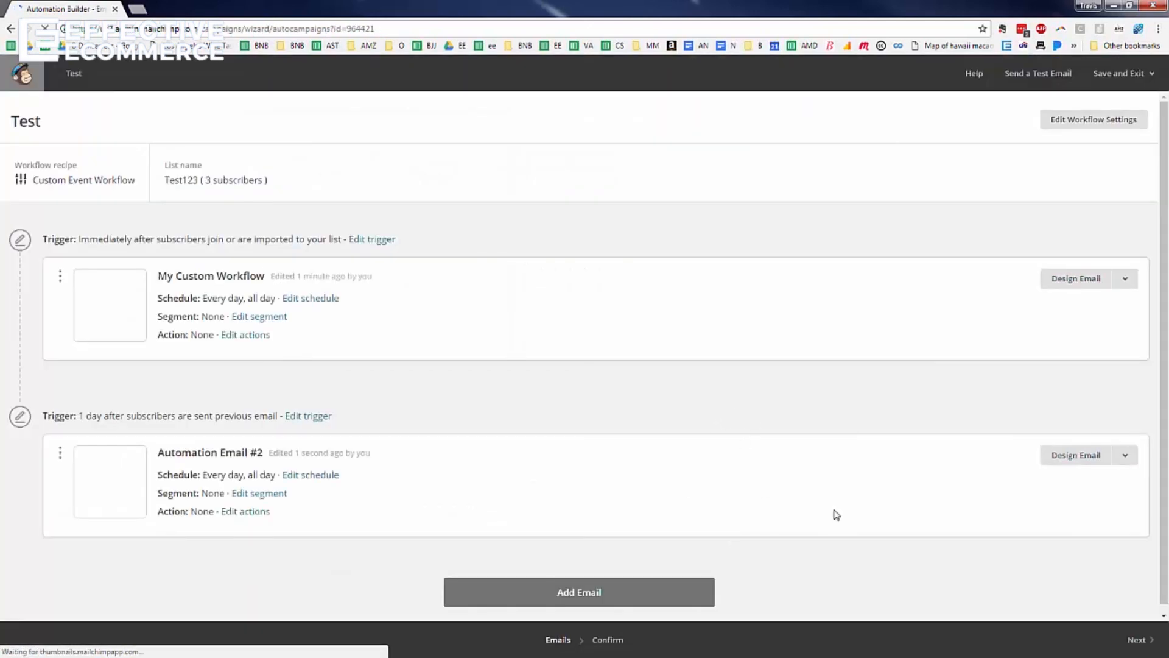
left_click(1136, 638)
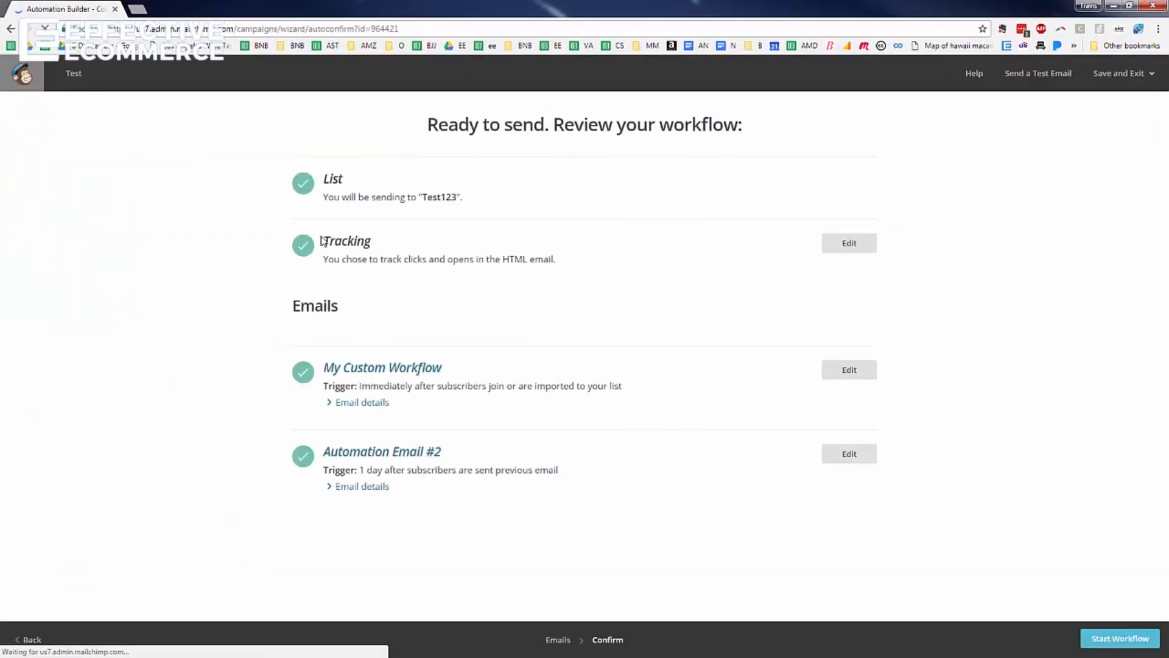
Start the two-email Test workflow, reopen it, and cancel out of Add Subscribers to Workflow
left_click(1115, 639)
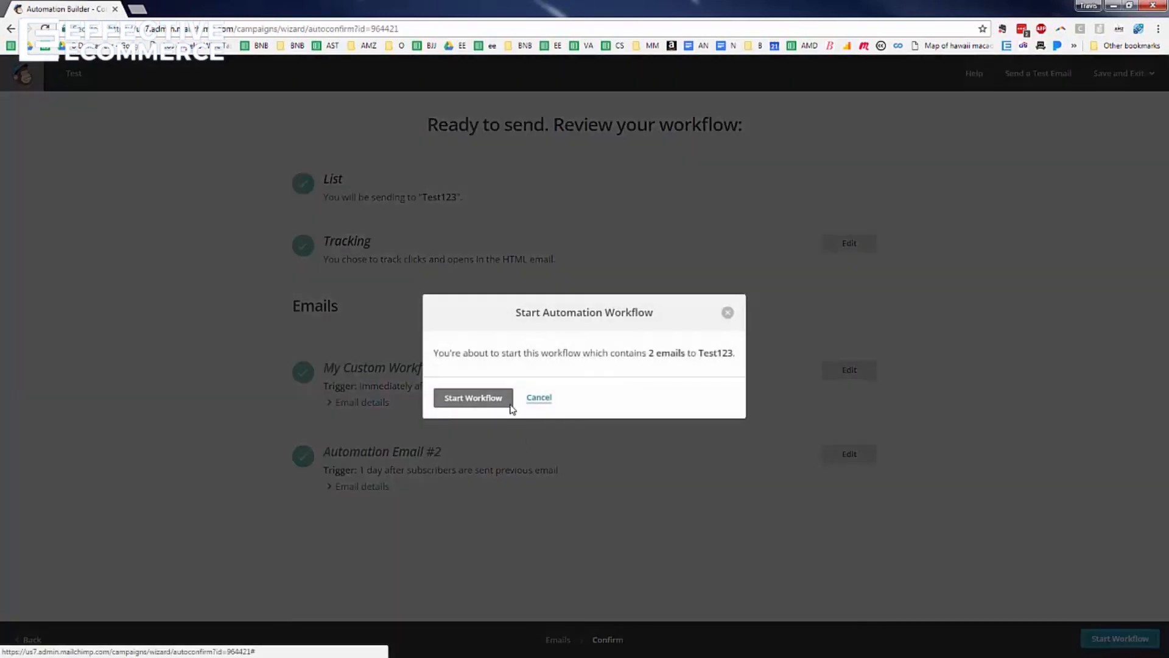
left_click(474, 397)
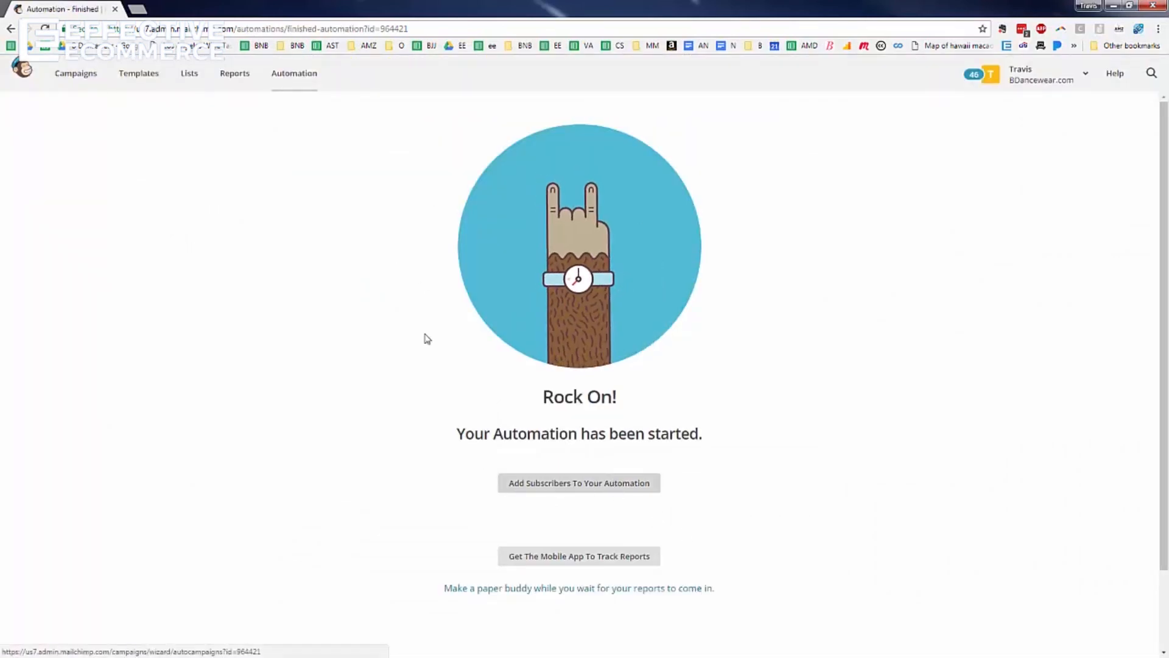
left_click(295, 87)
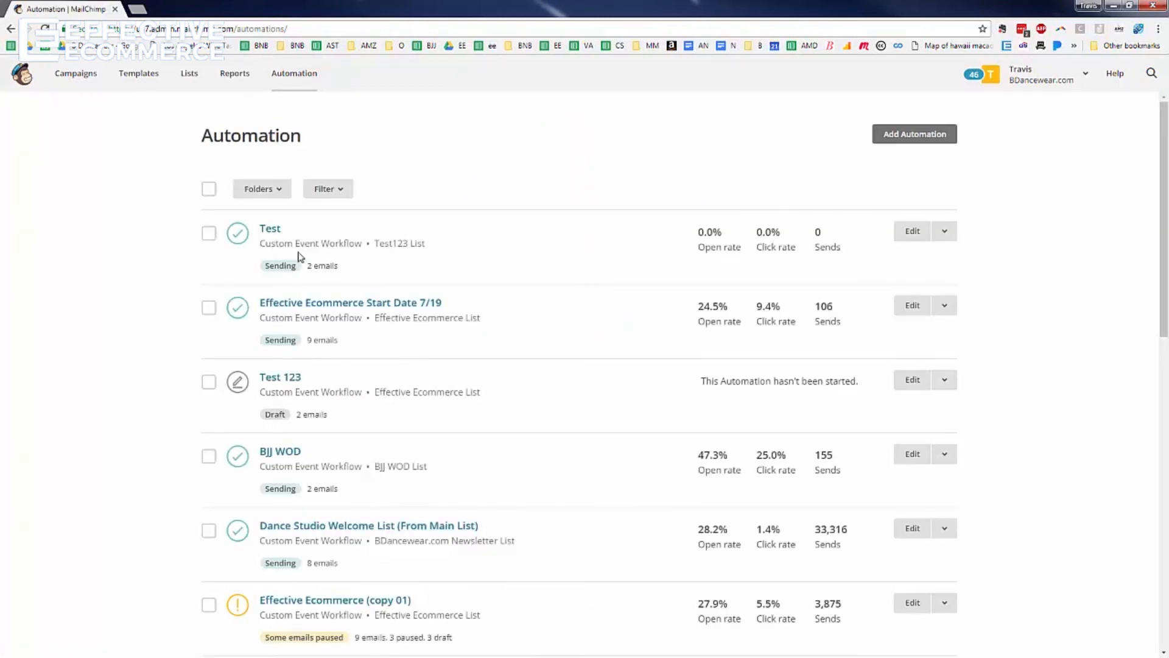
left_click(270, 233)
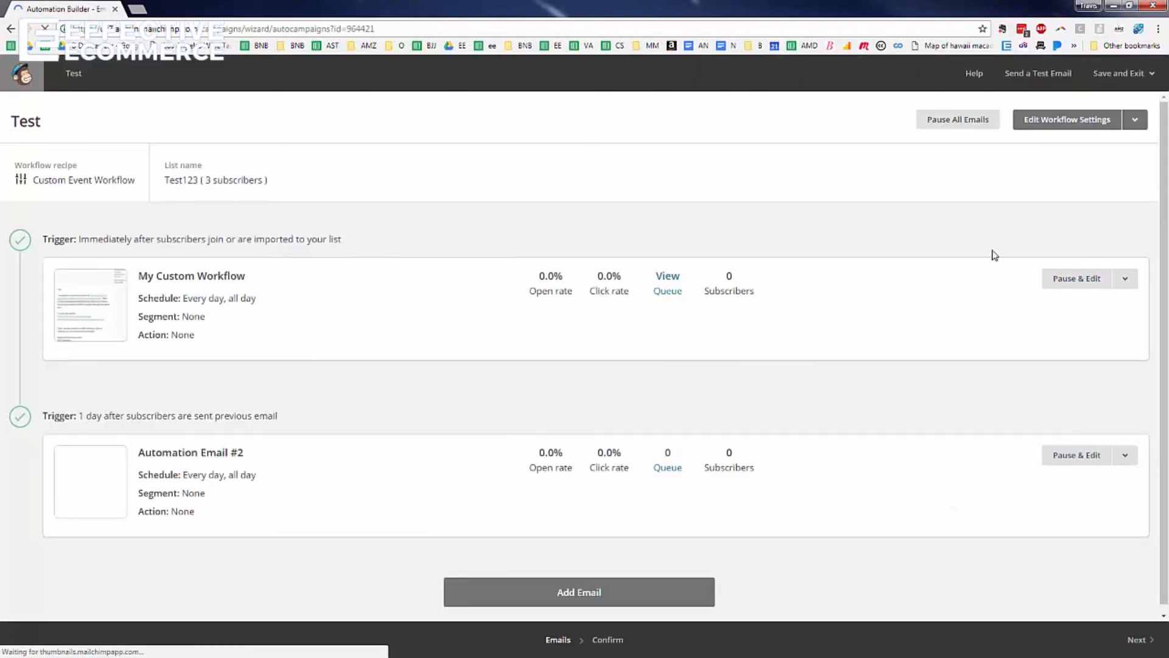
left_click(1134, 125)
left_click(1062, 148)
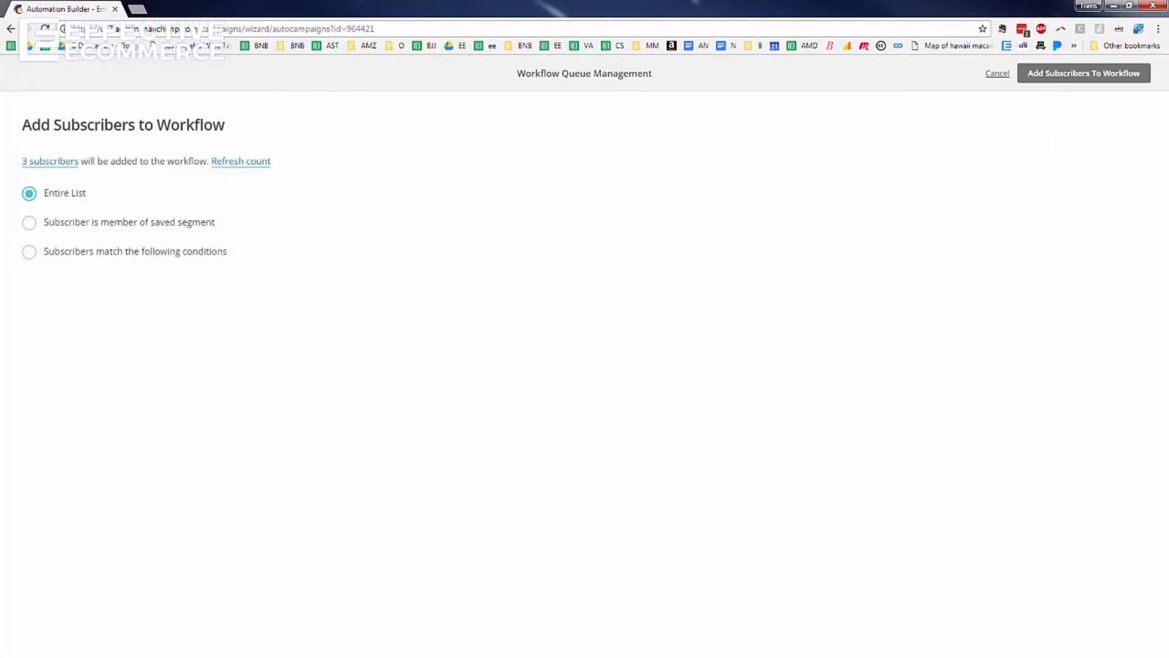
left_click(997, 73)
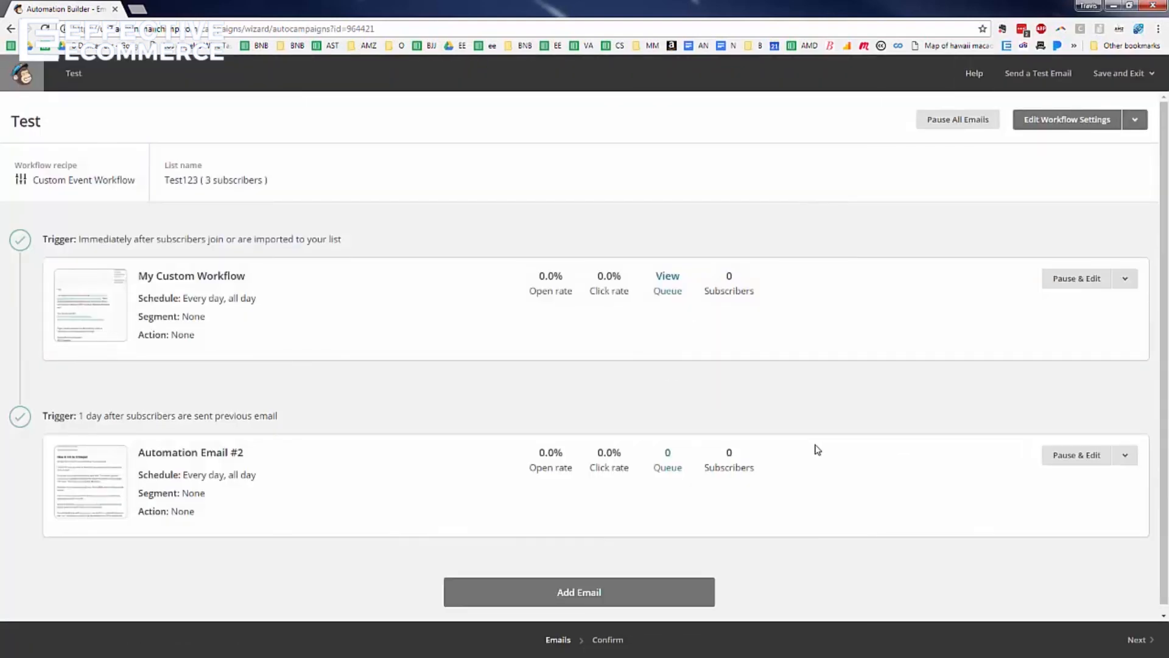